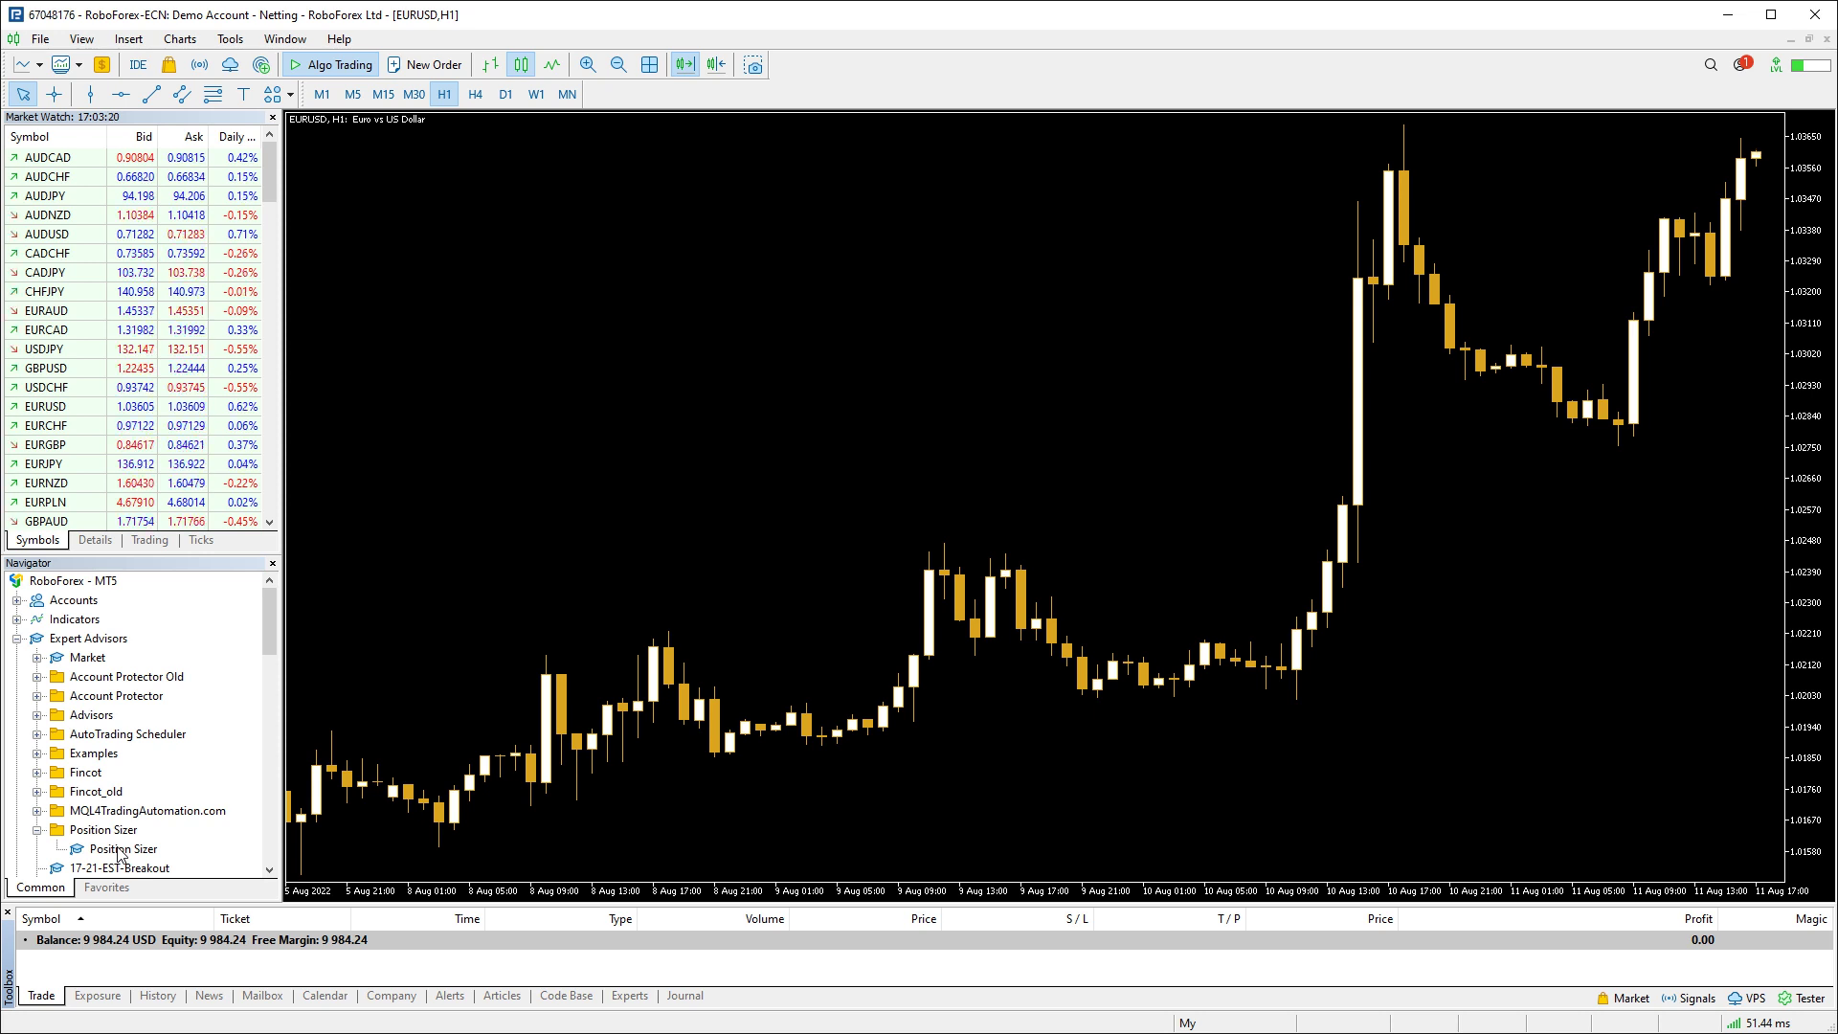
Attach the Position Sizer expert from the Navigator to the EURUSD H1 chart to open its Inputs
double_click(120, 850)
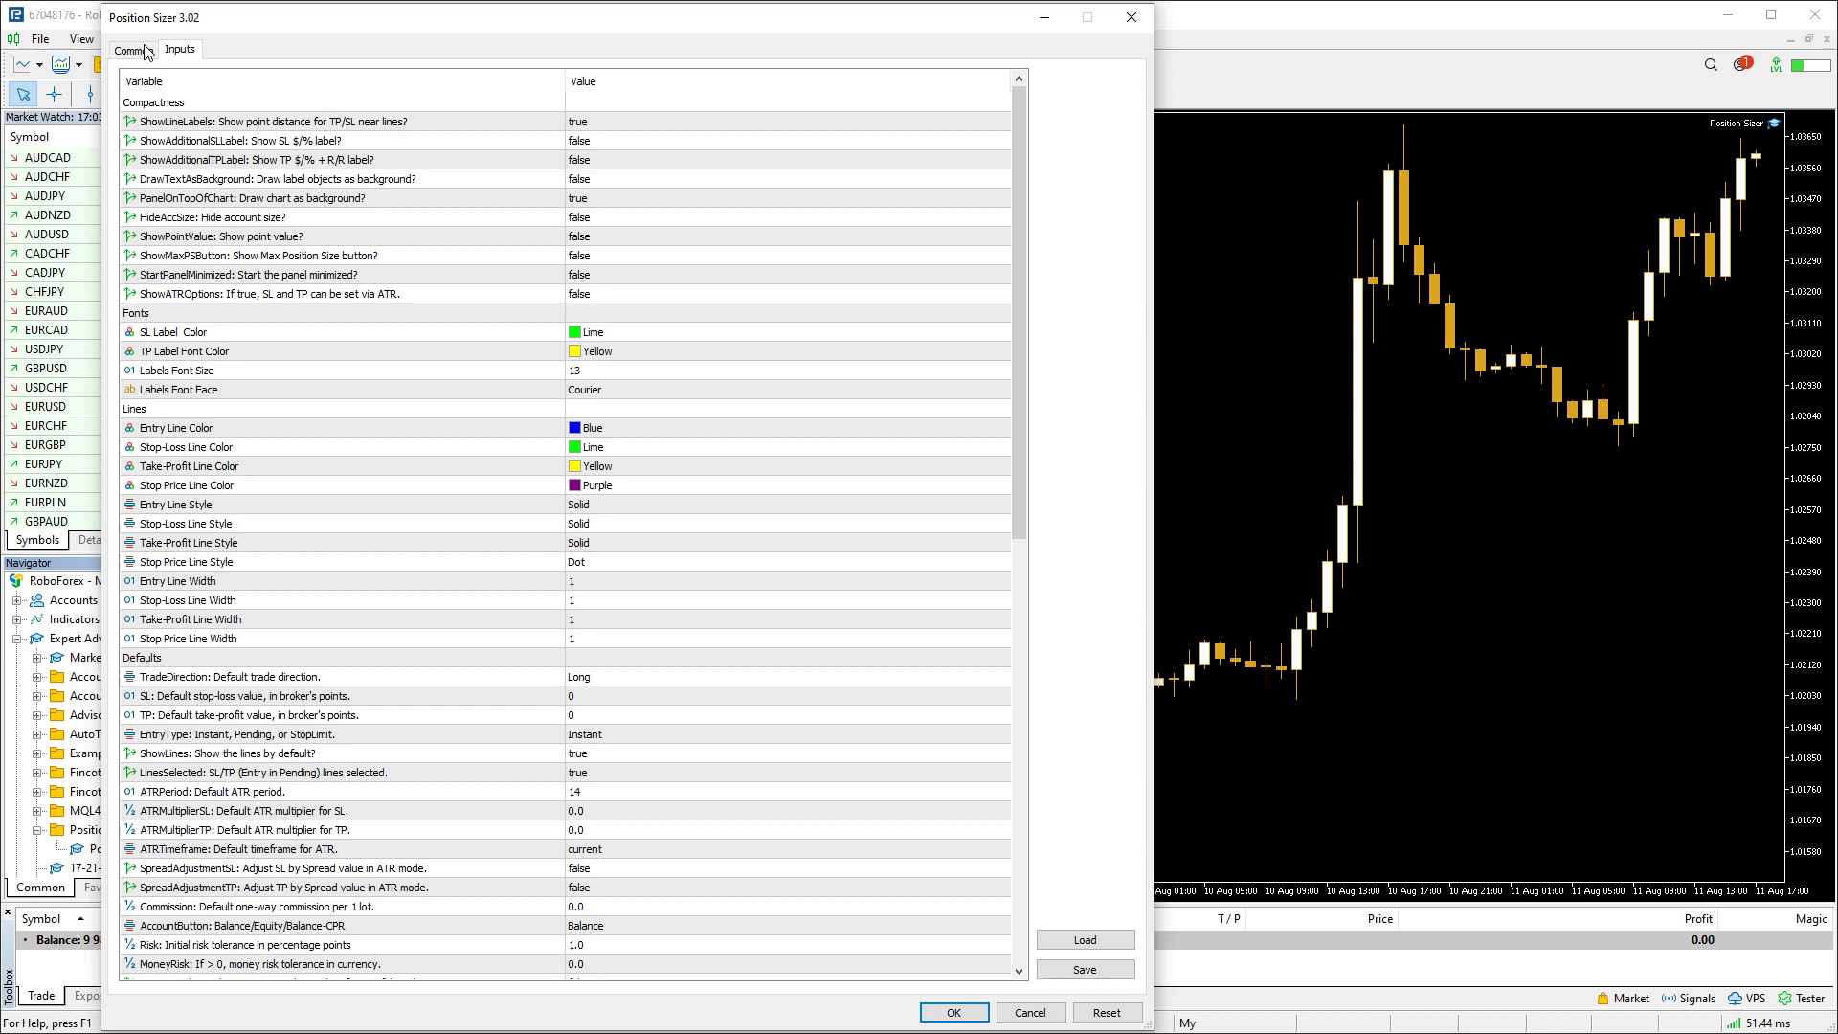
Start Position Sizer with default inputs, then open its properties from the chart's Expert List
left_click(953, 1012)
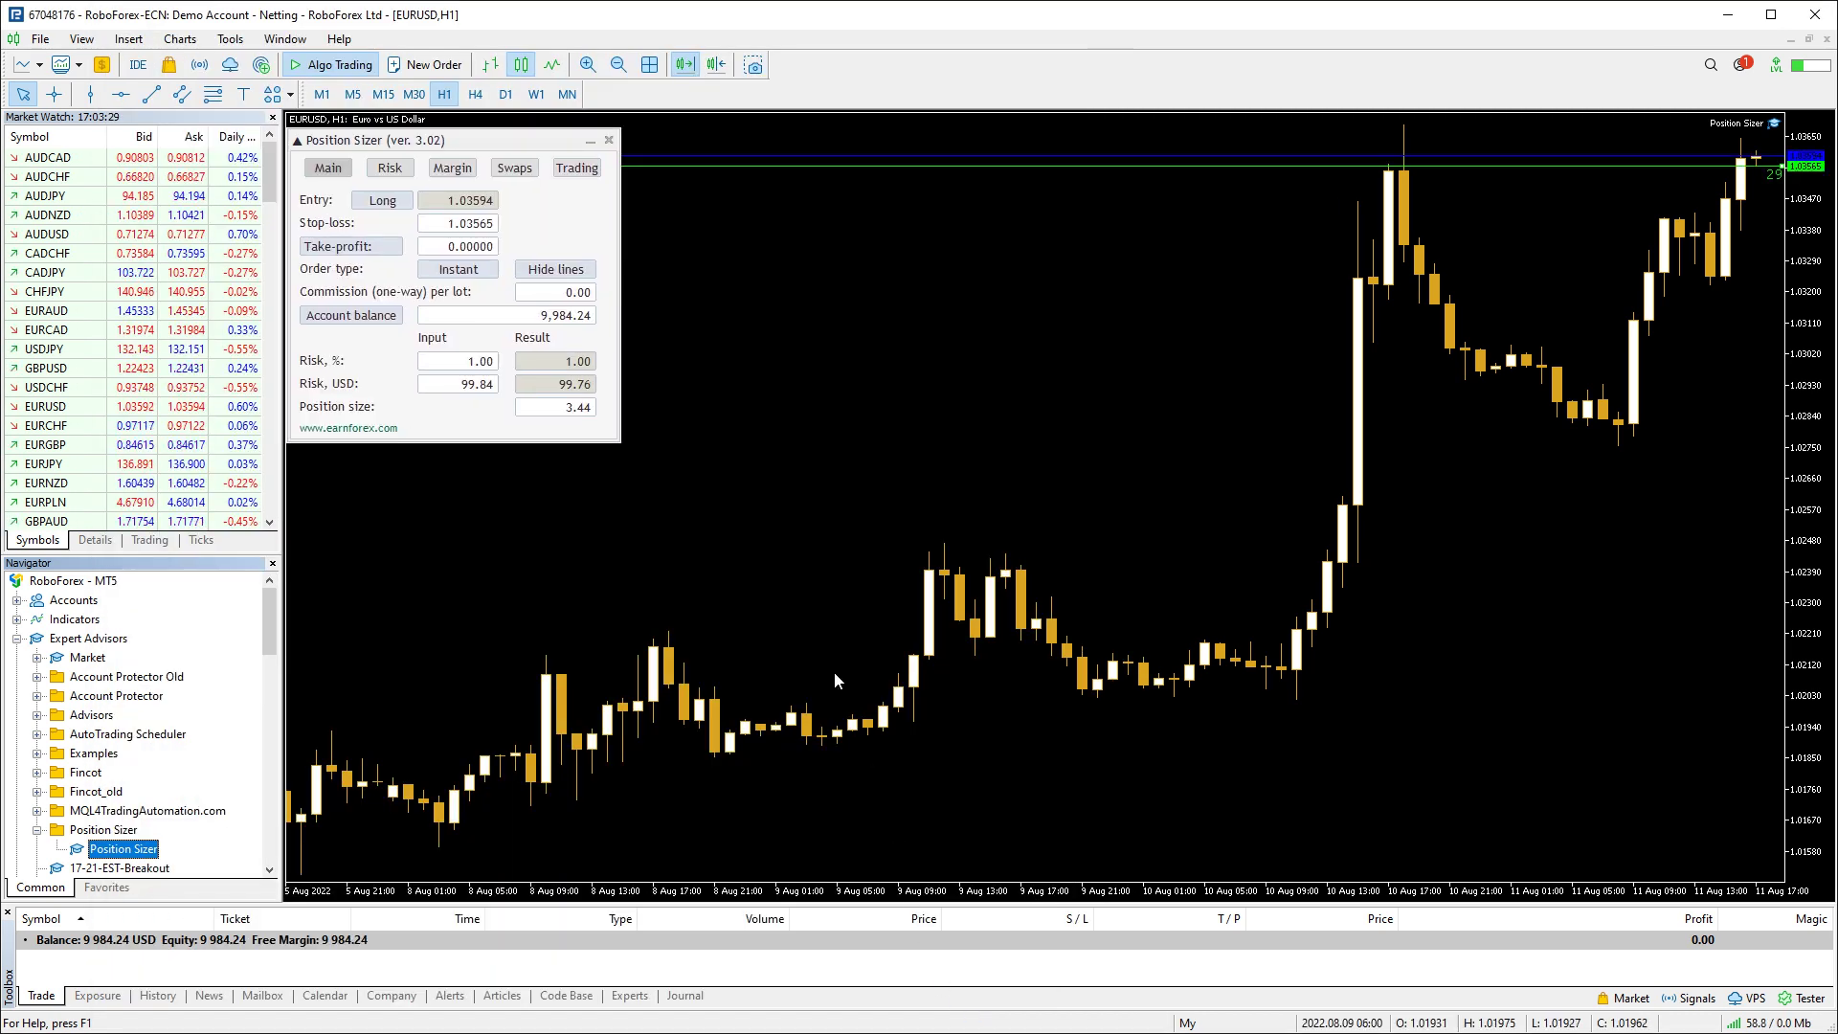
right_click(710, 322)
left_click(840, 479)
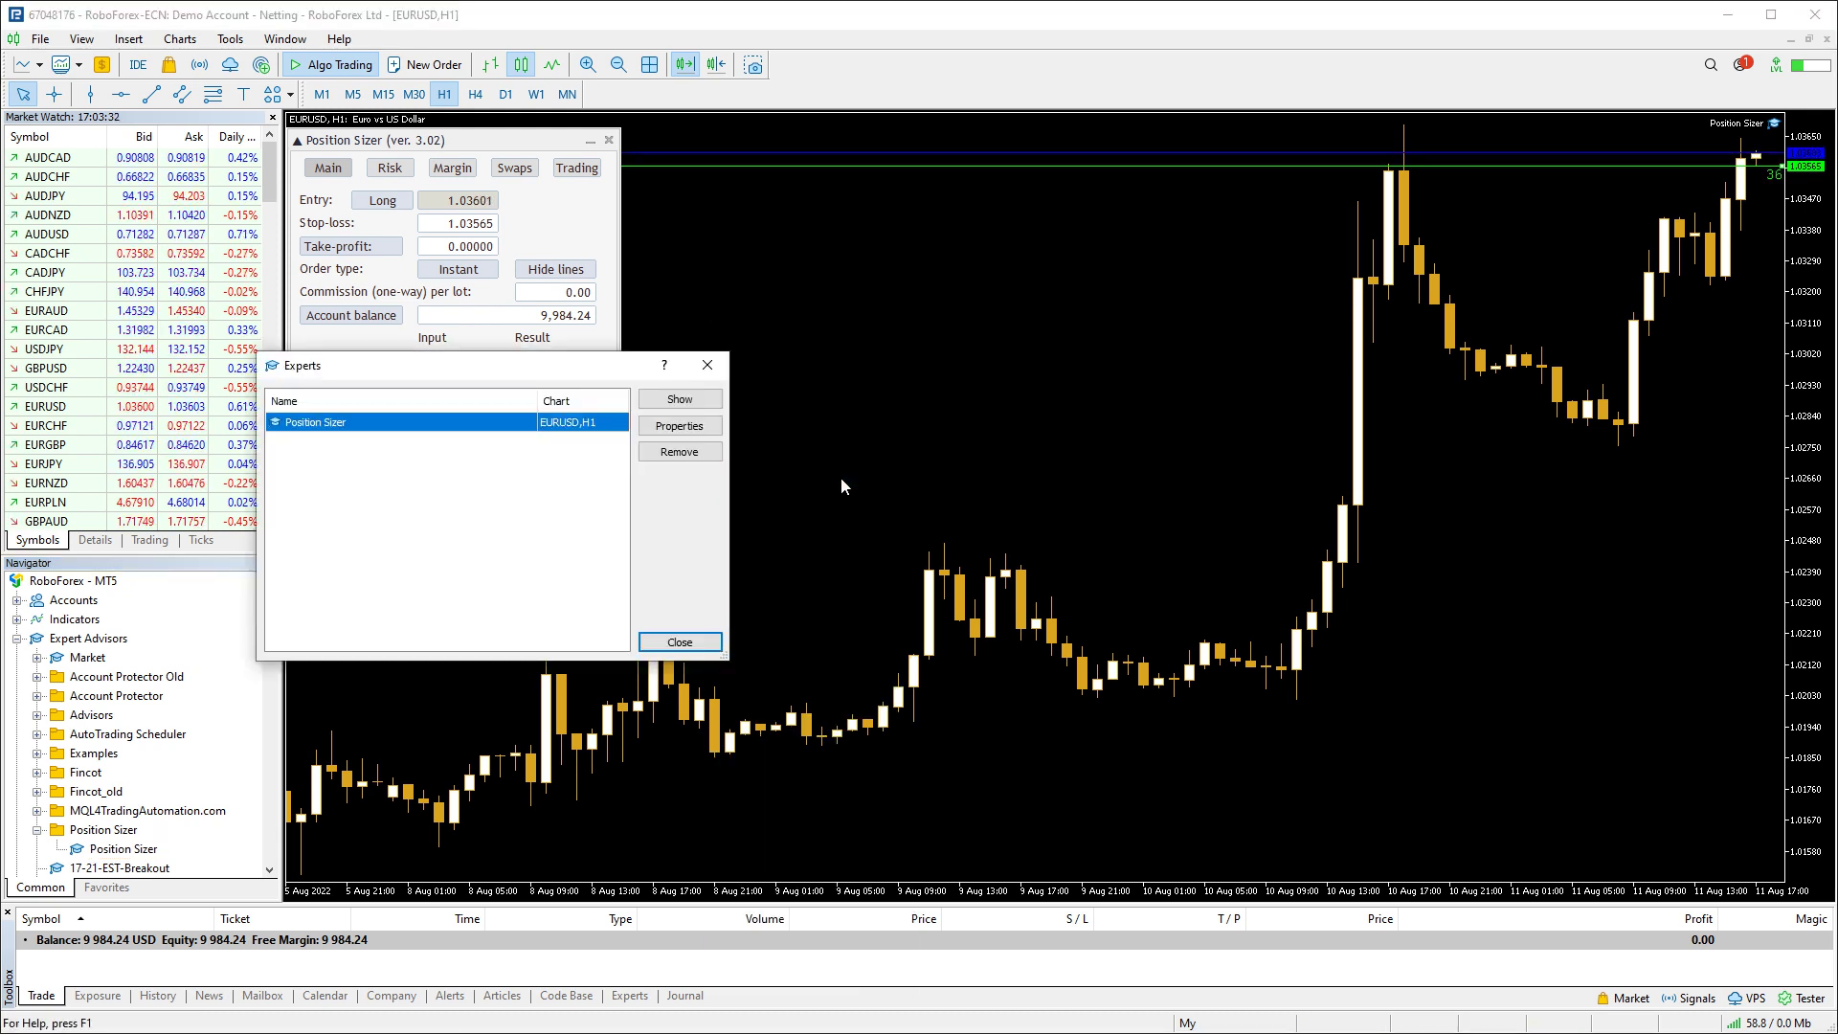
left_click(678, 425)
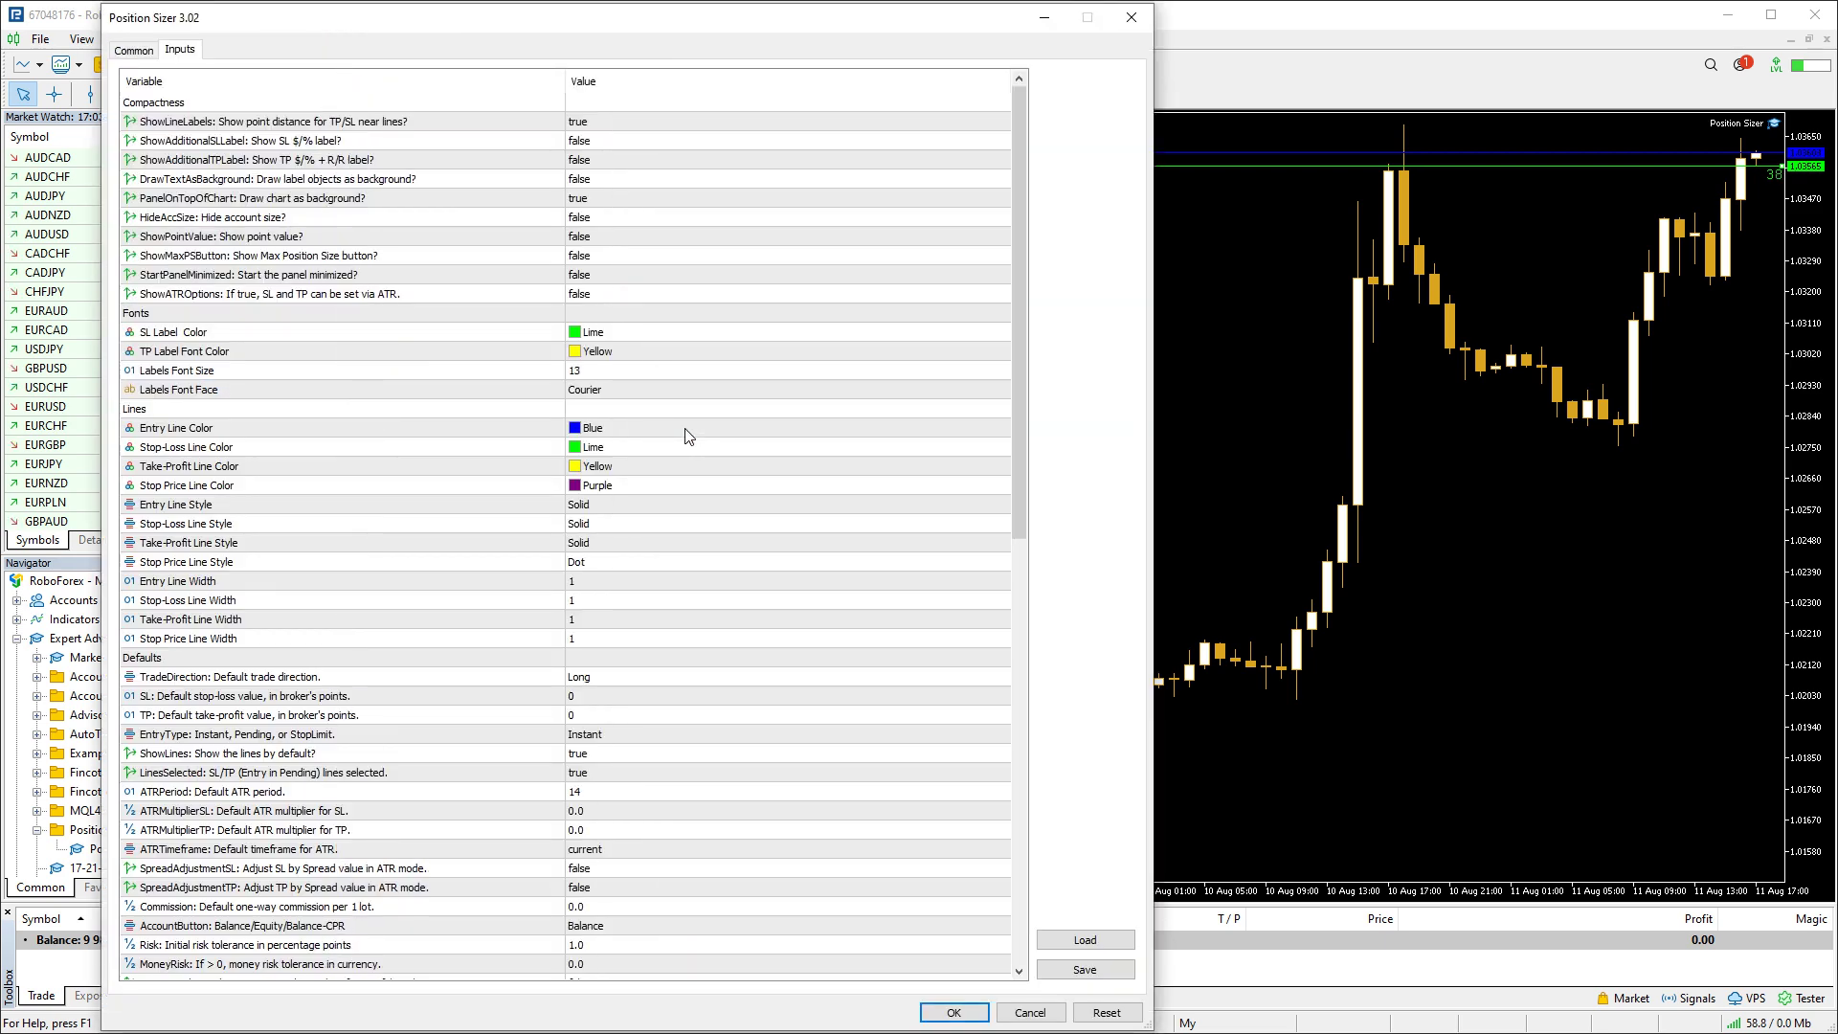
Close the properties and Expert List unchanged, then reopen the Position Sizer inputs with F7
left_click(1024, 1012)
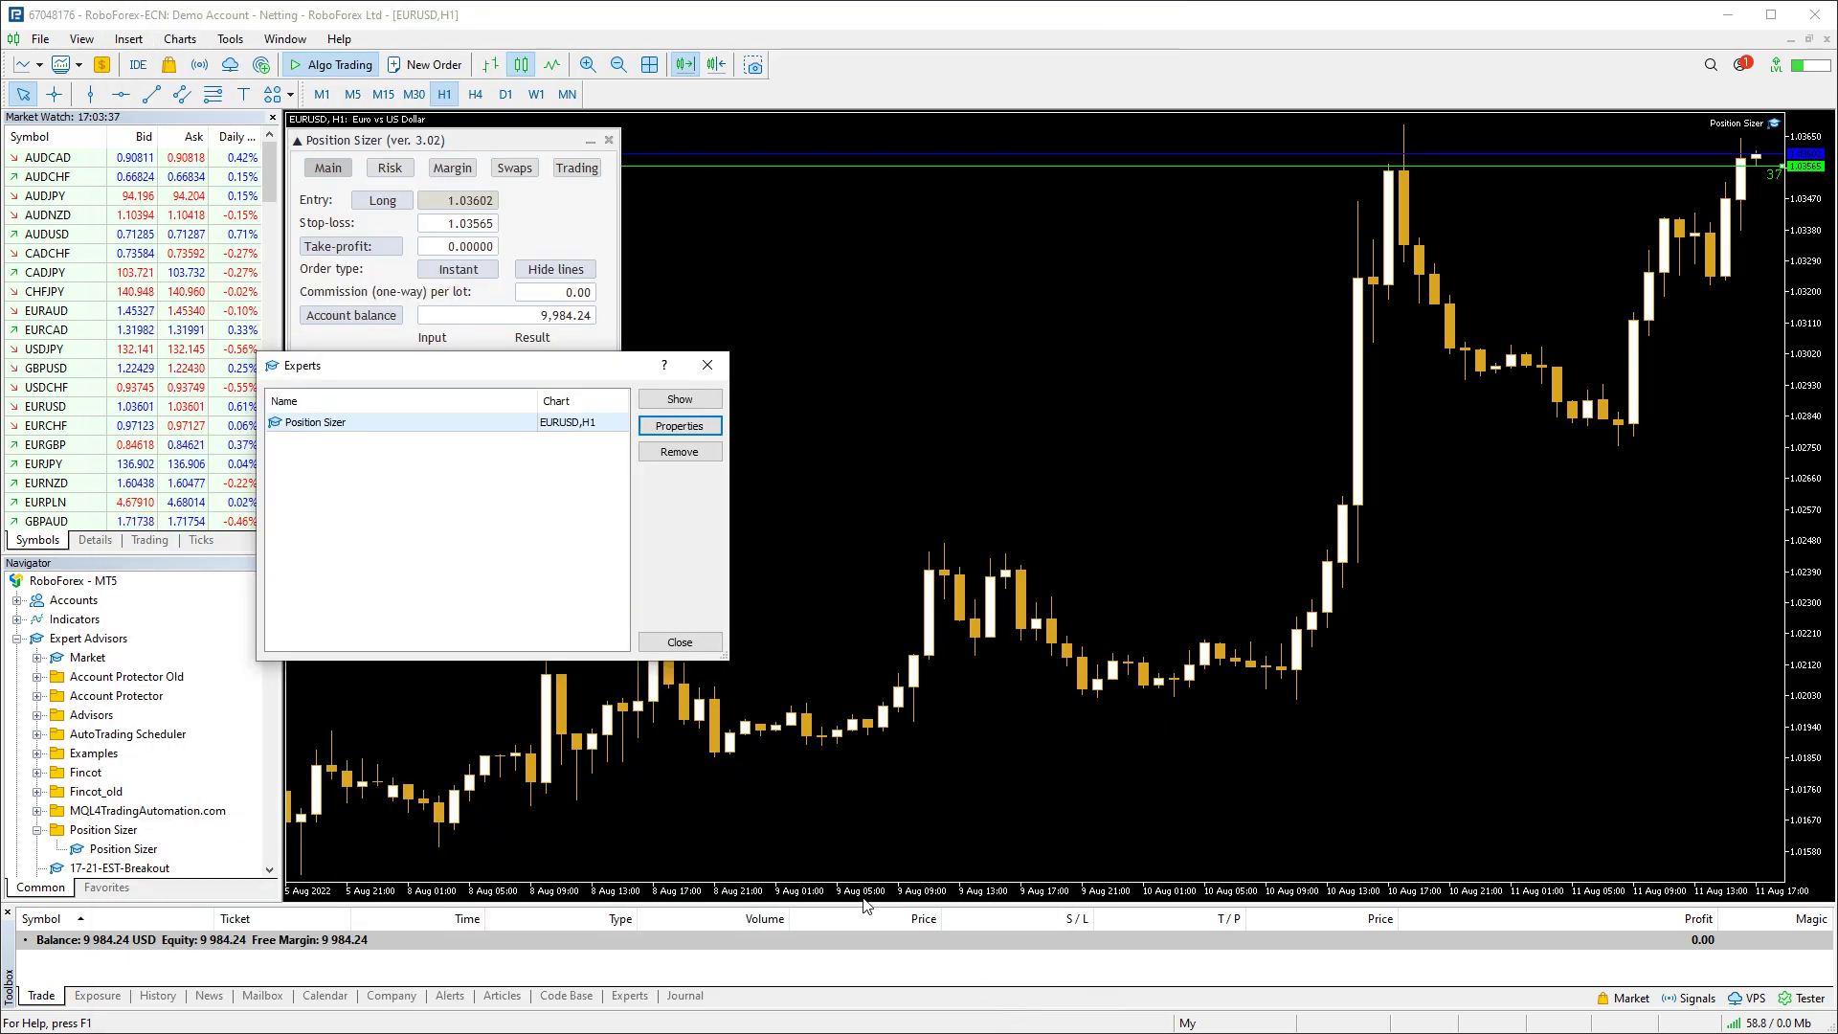
left_click(681, 646)
key("F7")
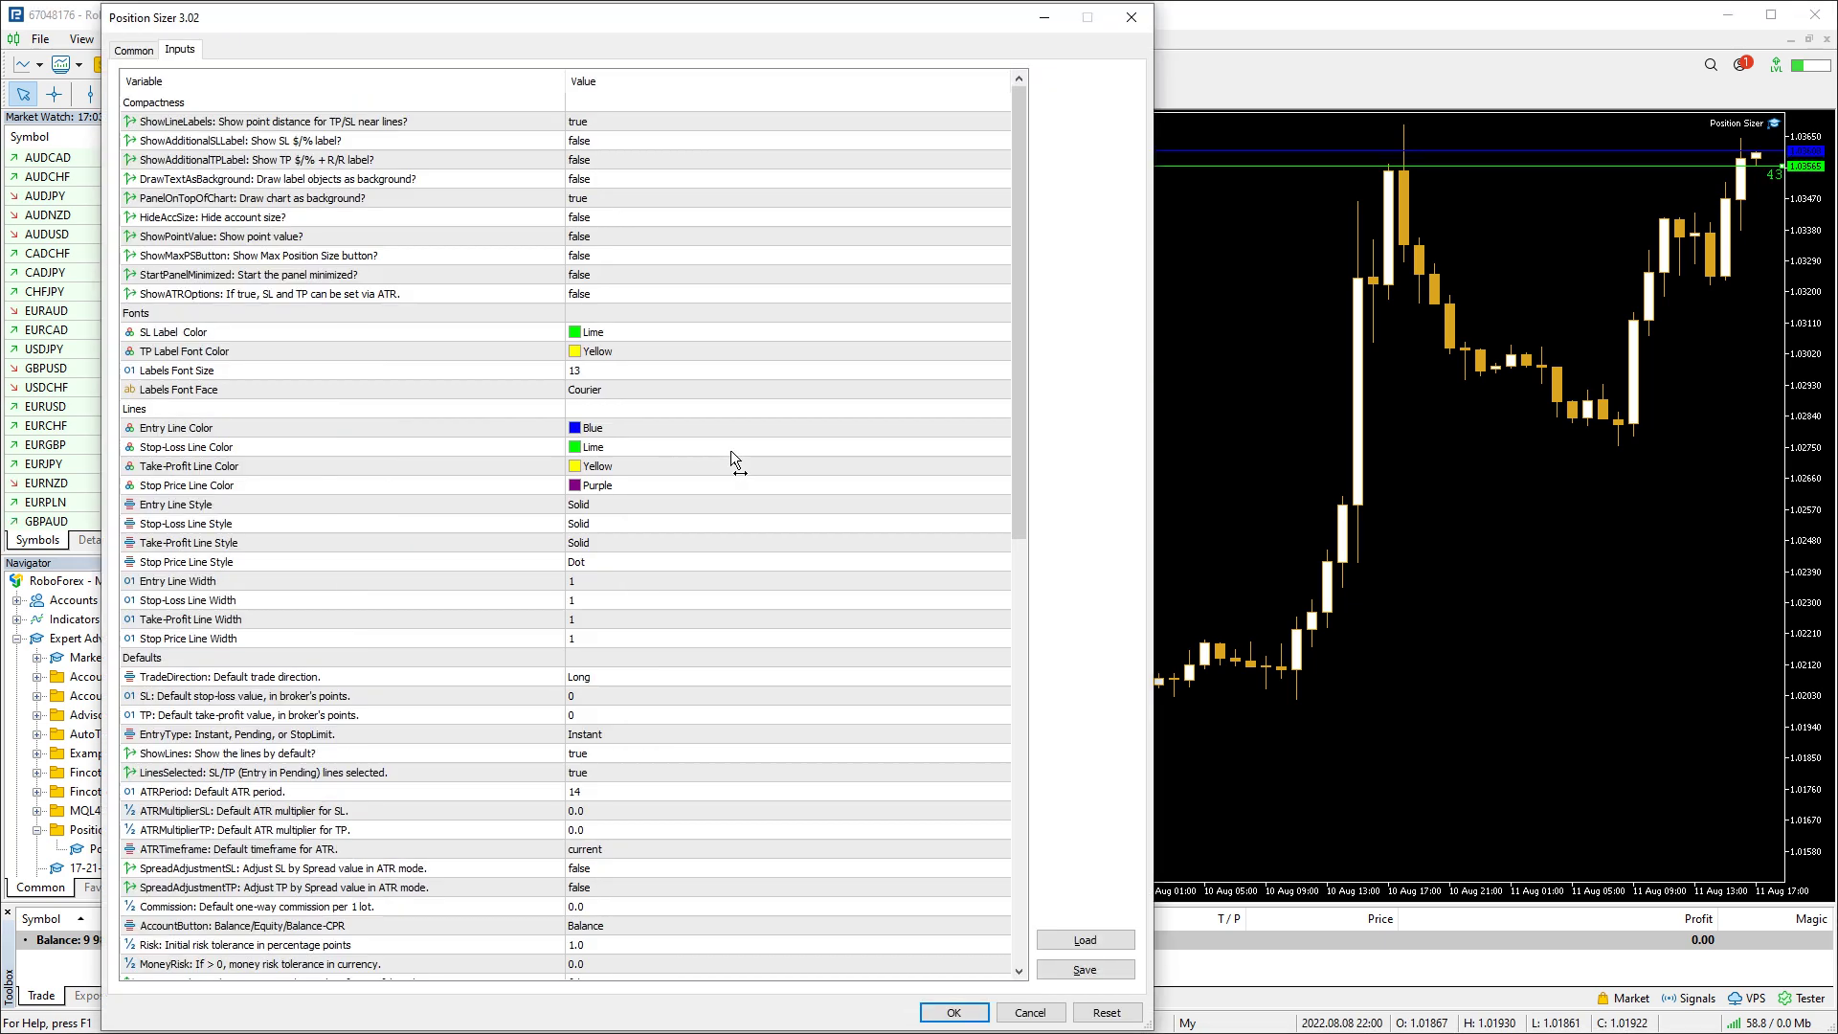
Set ShowLineLabels in the Compactness group to false
left_click(482, 111)
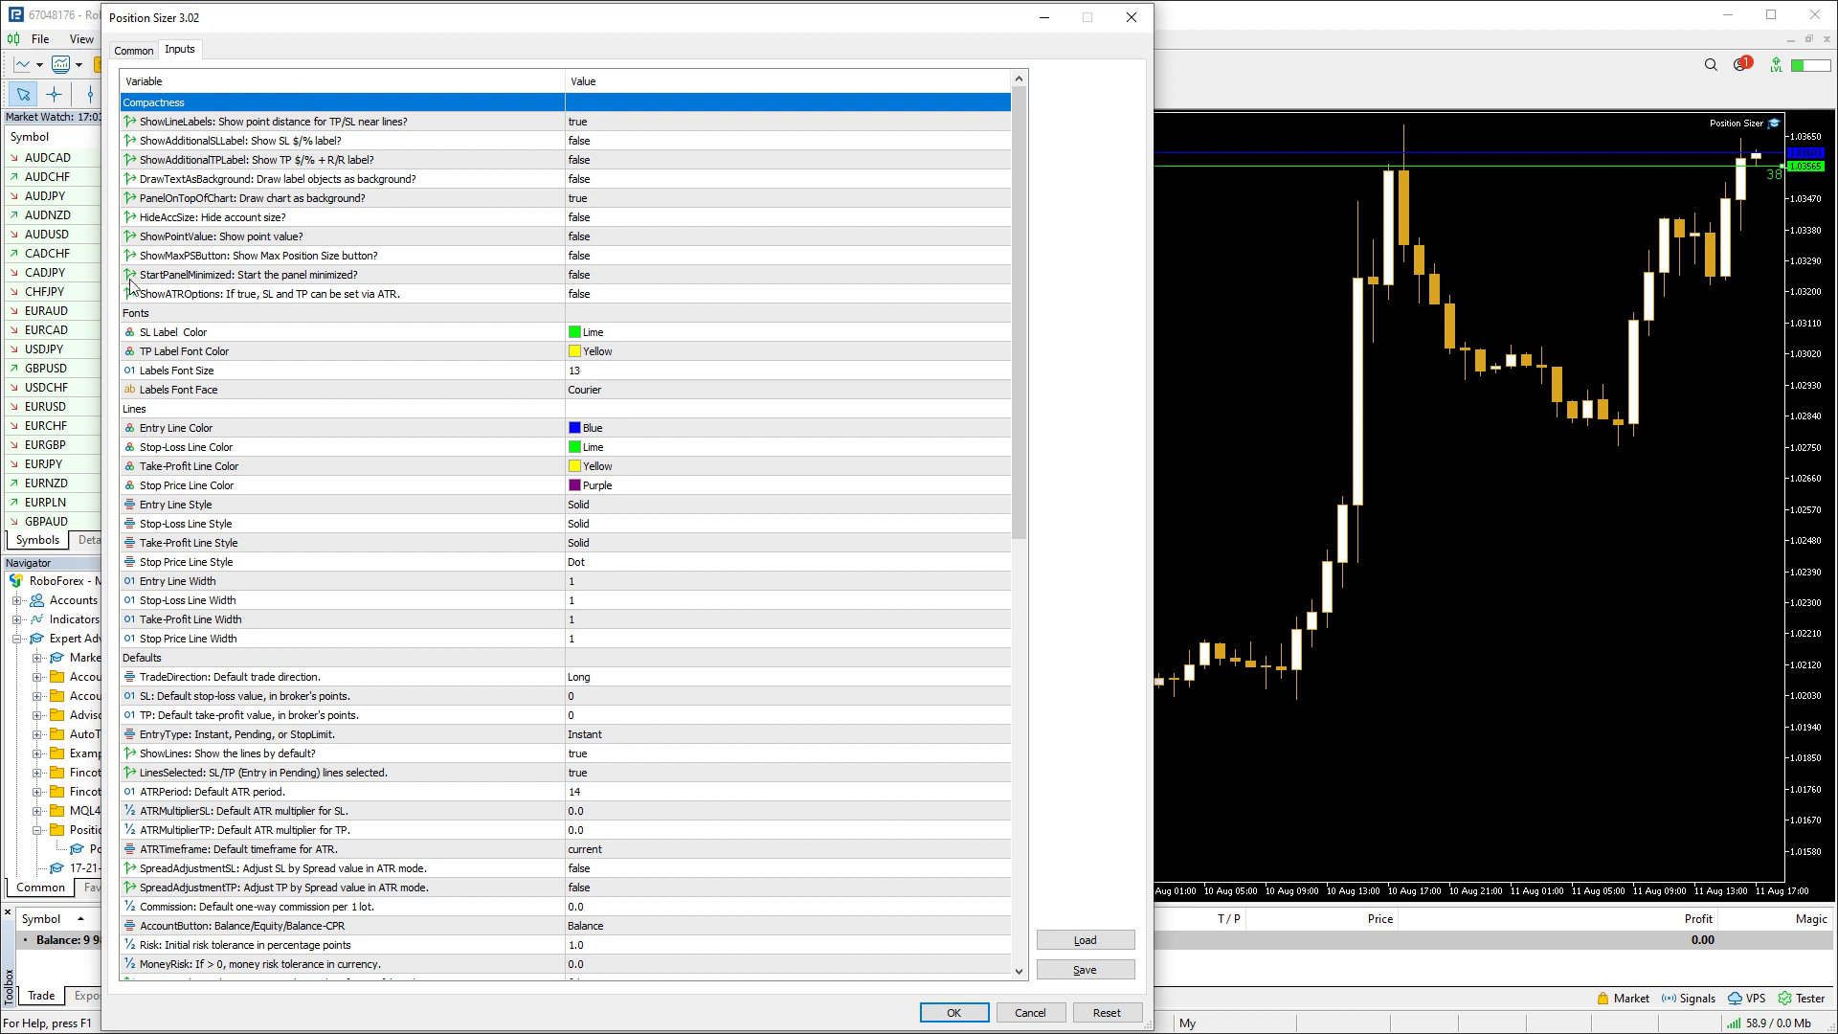
left_click(186, 124)
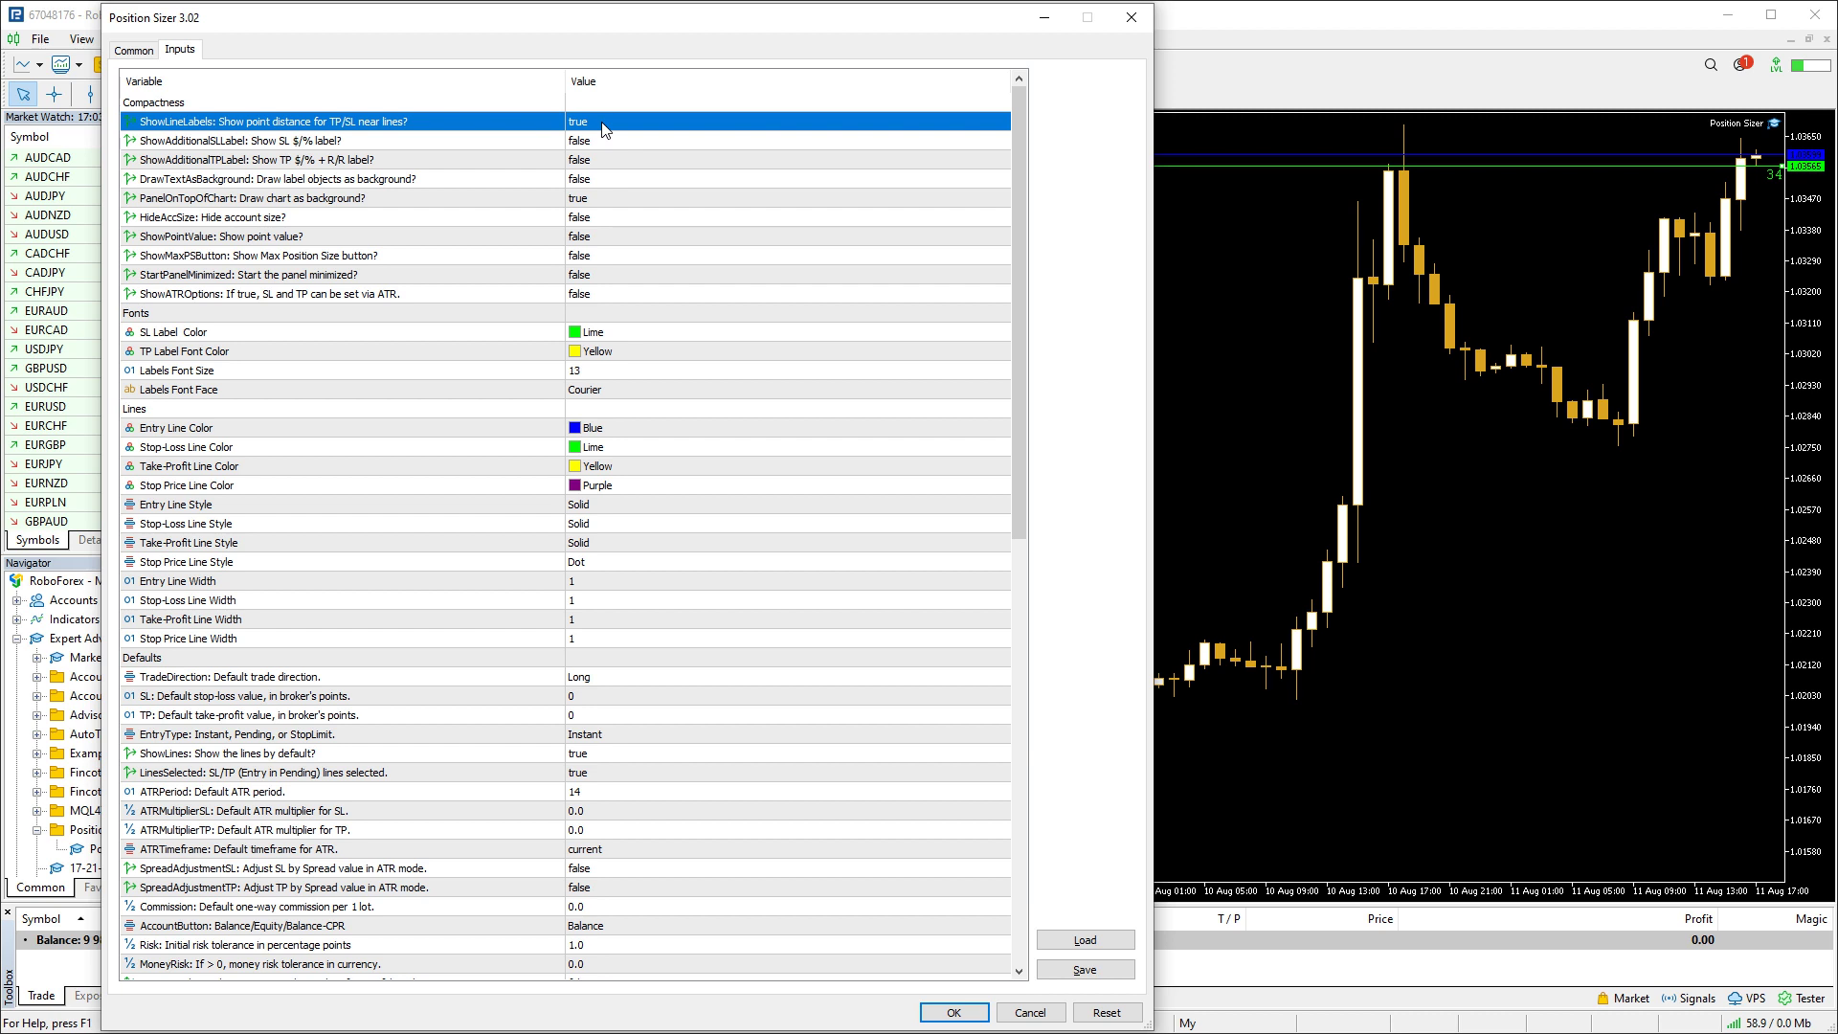
double_click(603, 123)
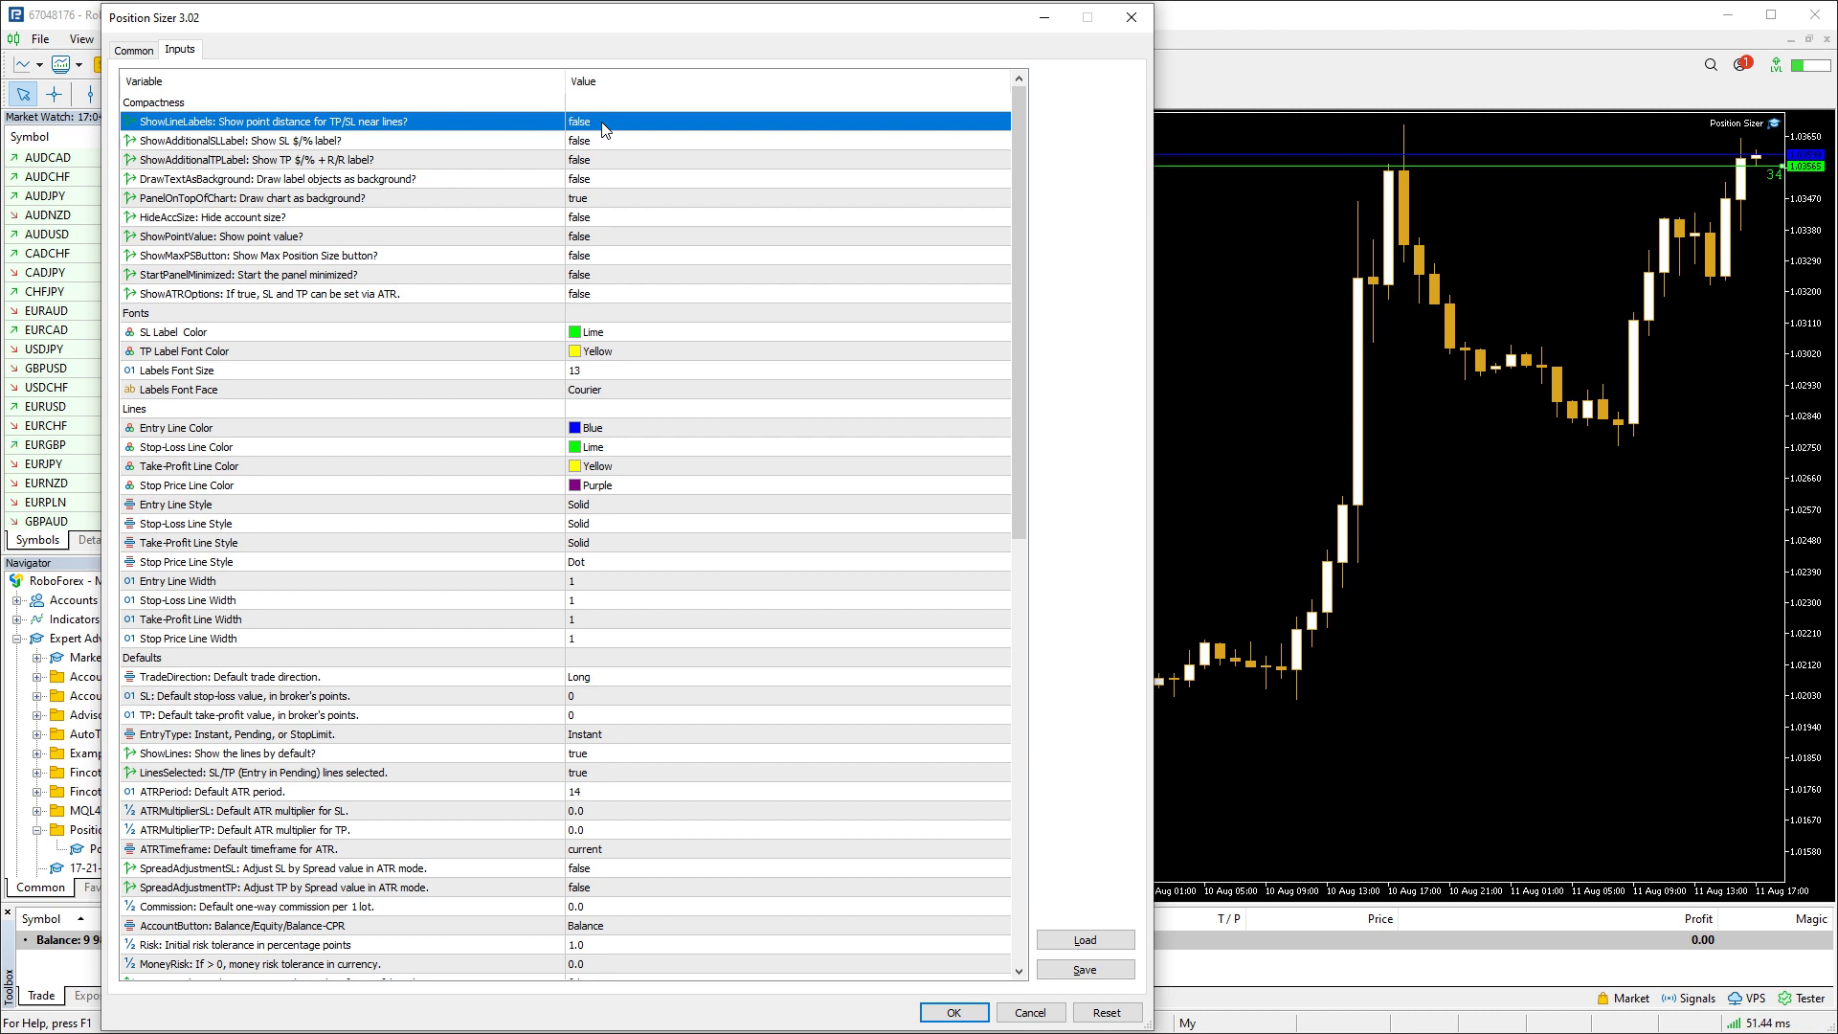
Preview the chart without line labels, then set ShowLineLabels back to true
left_click(954, 1013)
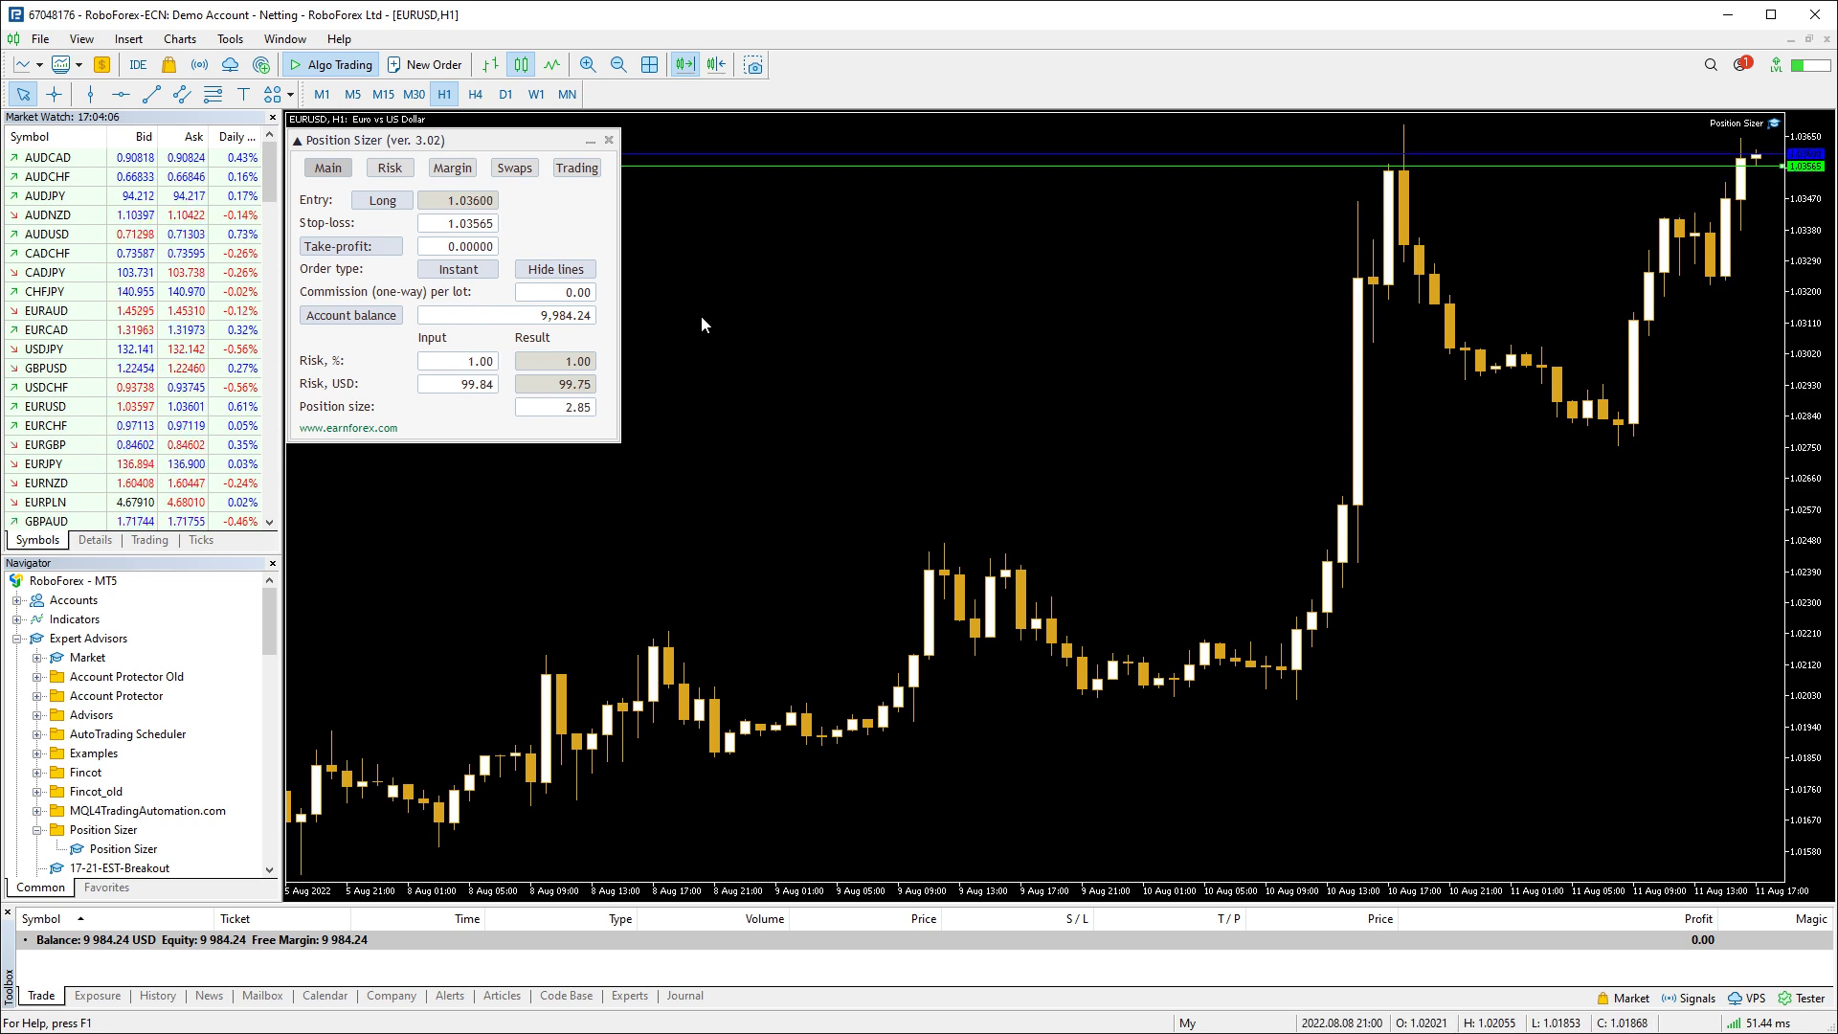
key("F7")
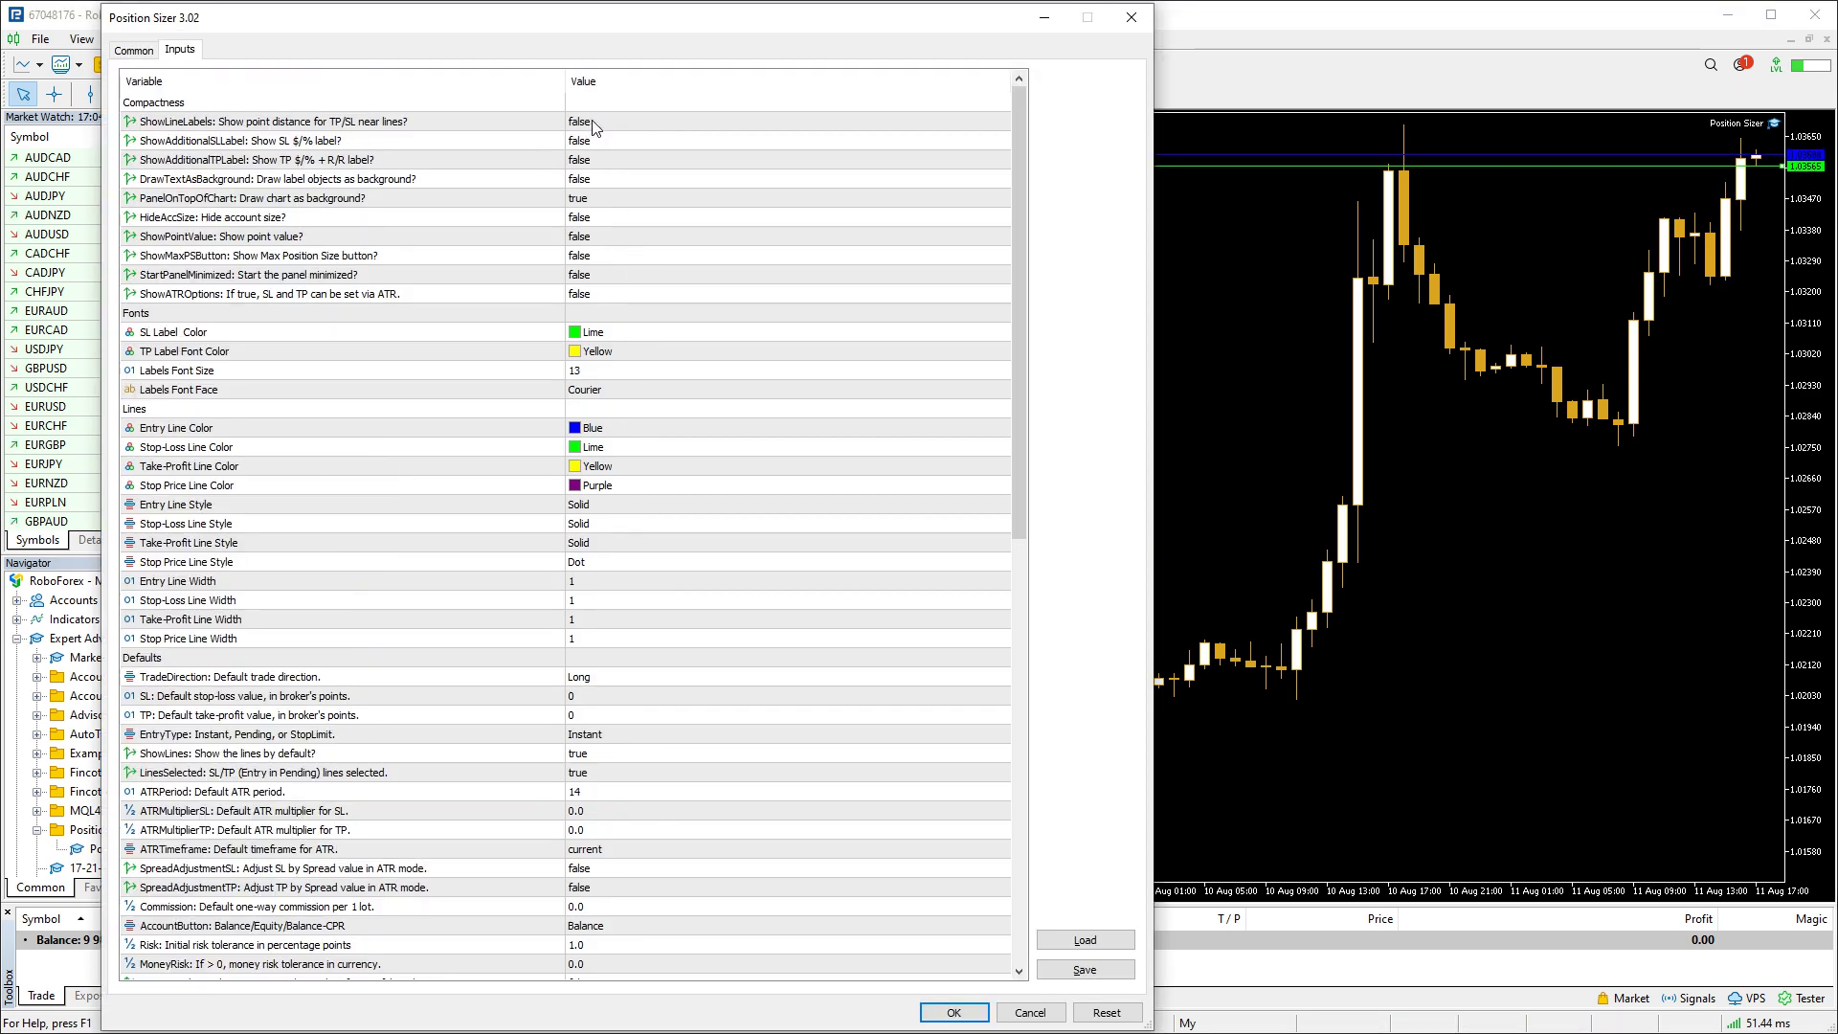
left_click(593, 123)
Set ShowAdditionalSLLabel, ShowAdditionalTPLabel and DrawTextAsBackground to true and apply them to the EURUSD chart
left_click(556, 147)
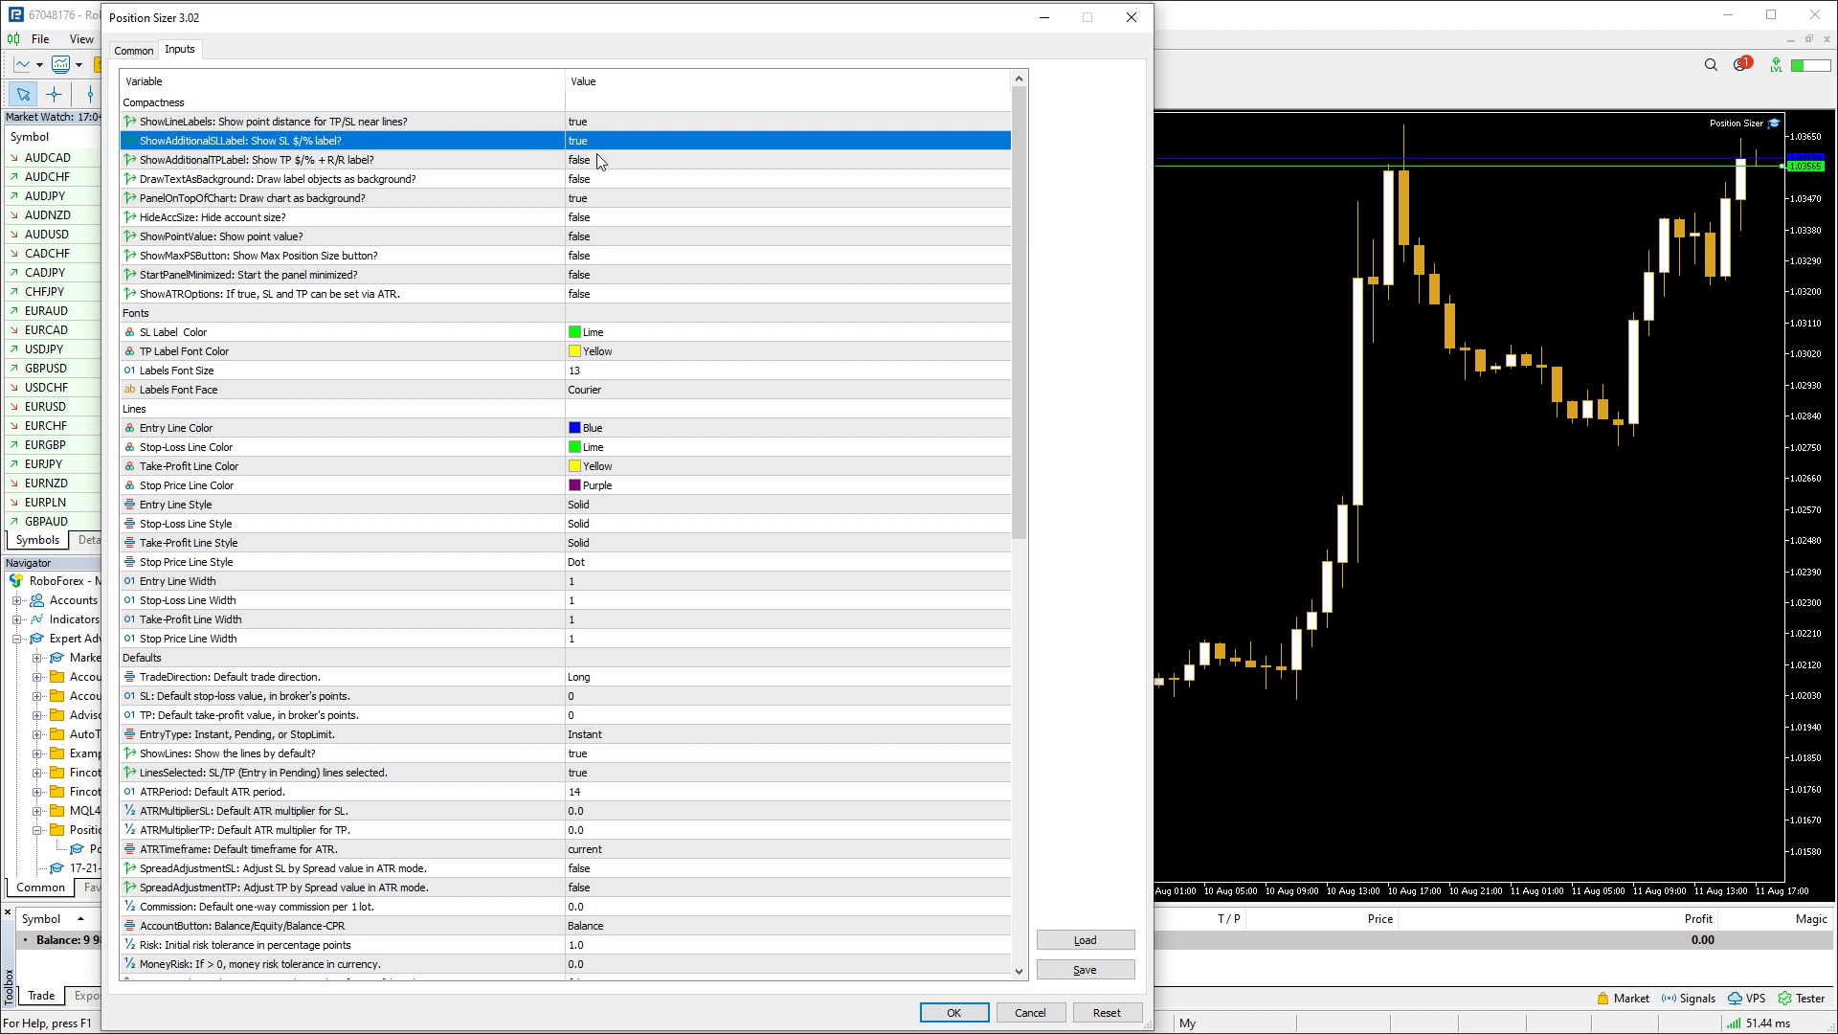
left_click(518, 164)
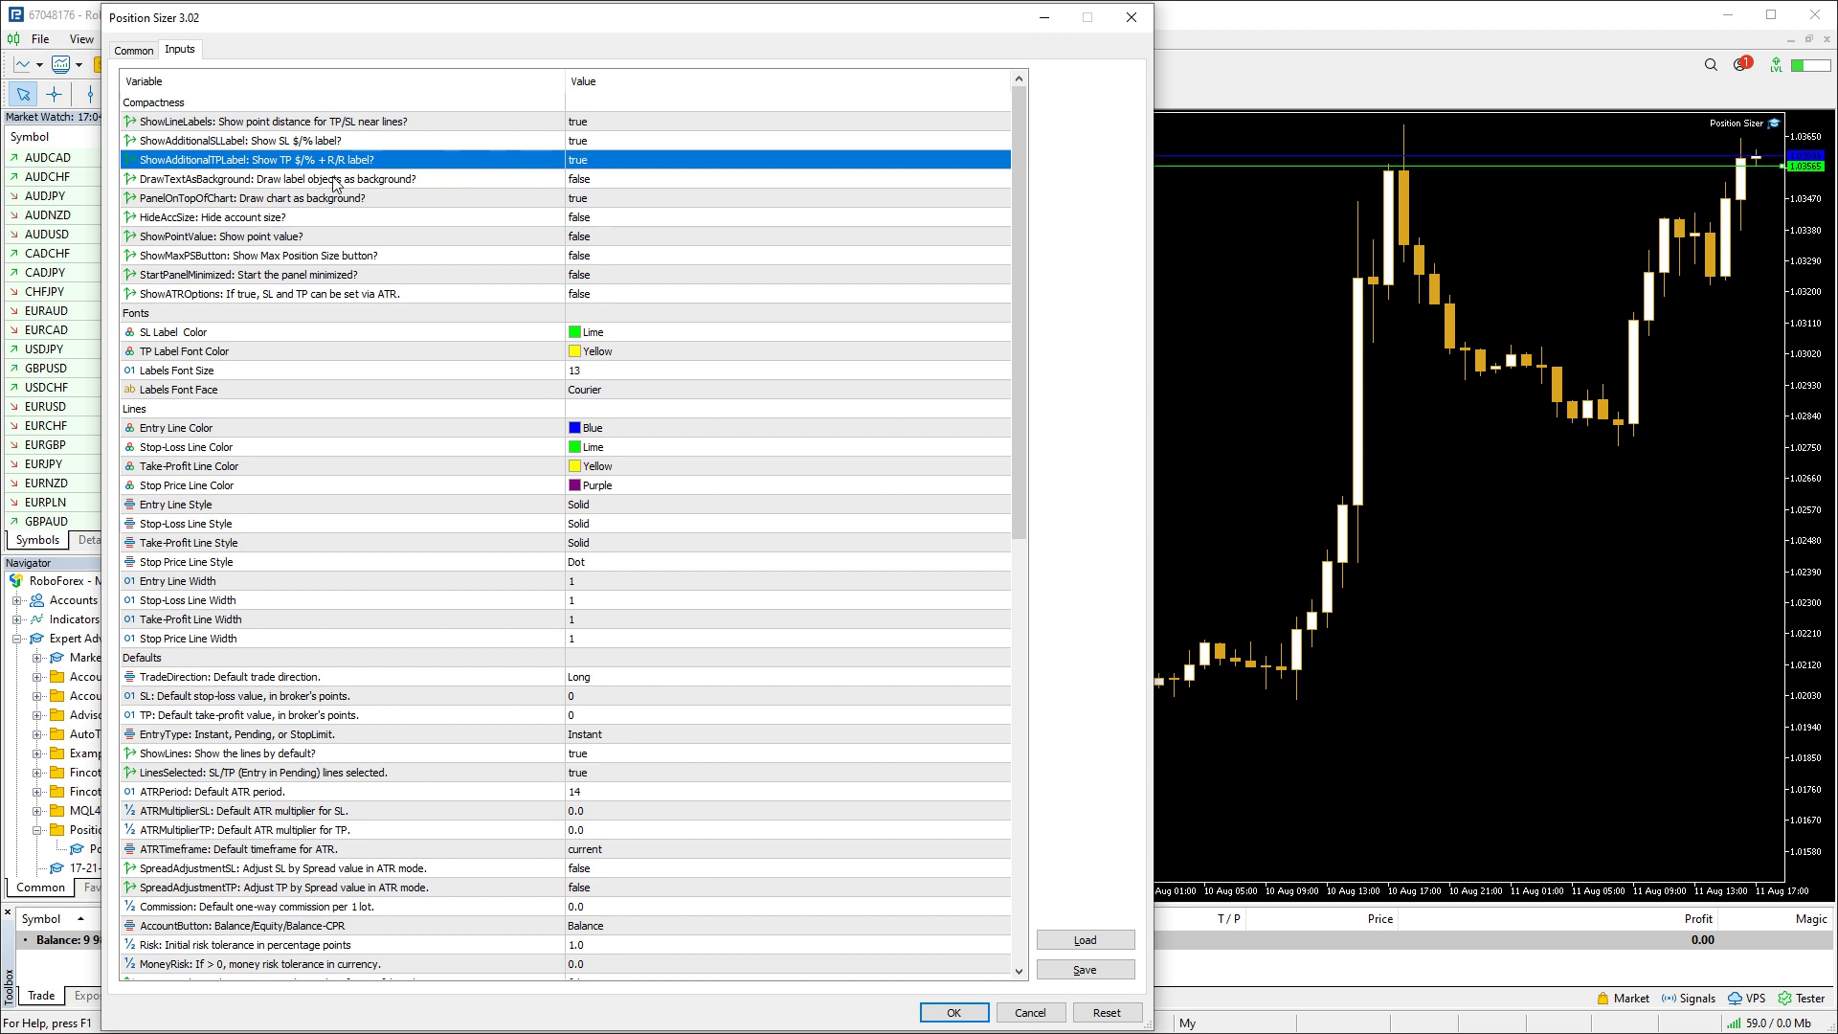
left_click(278, 180)
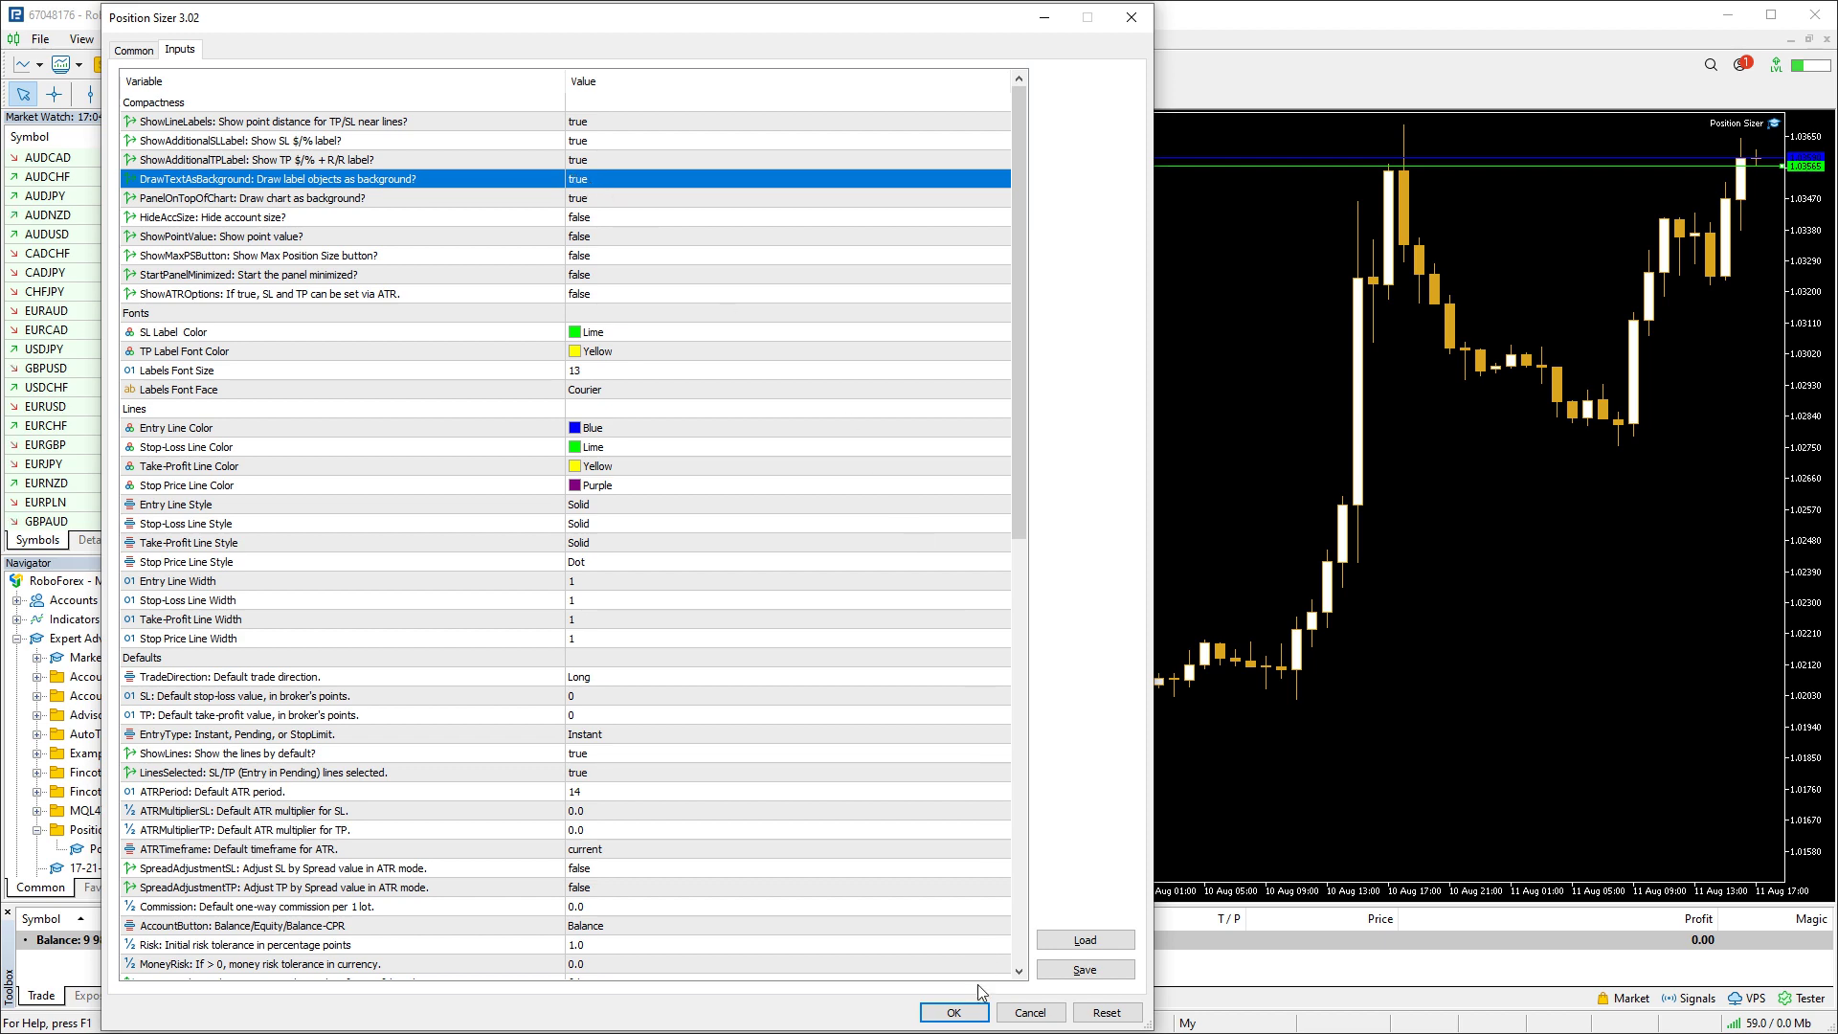
left_click(969, 1013)
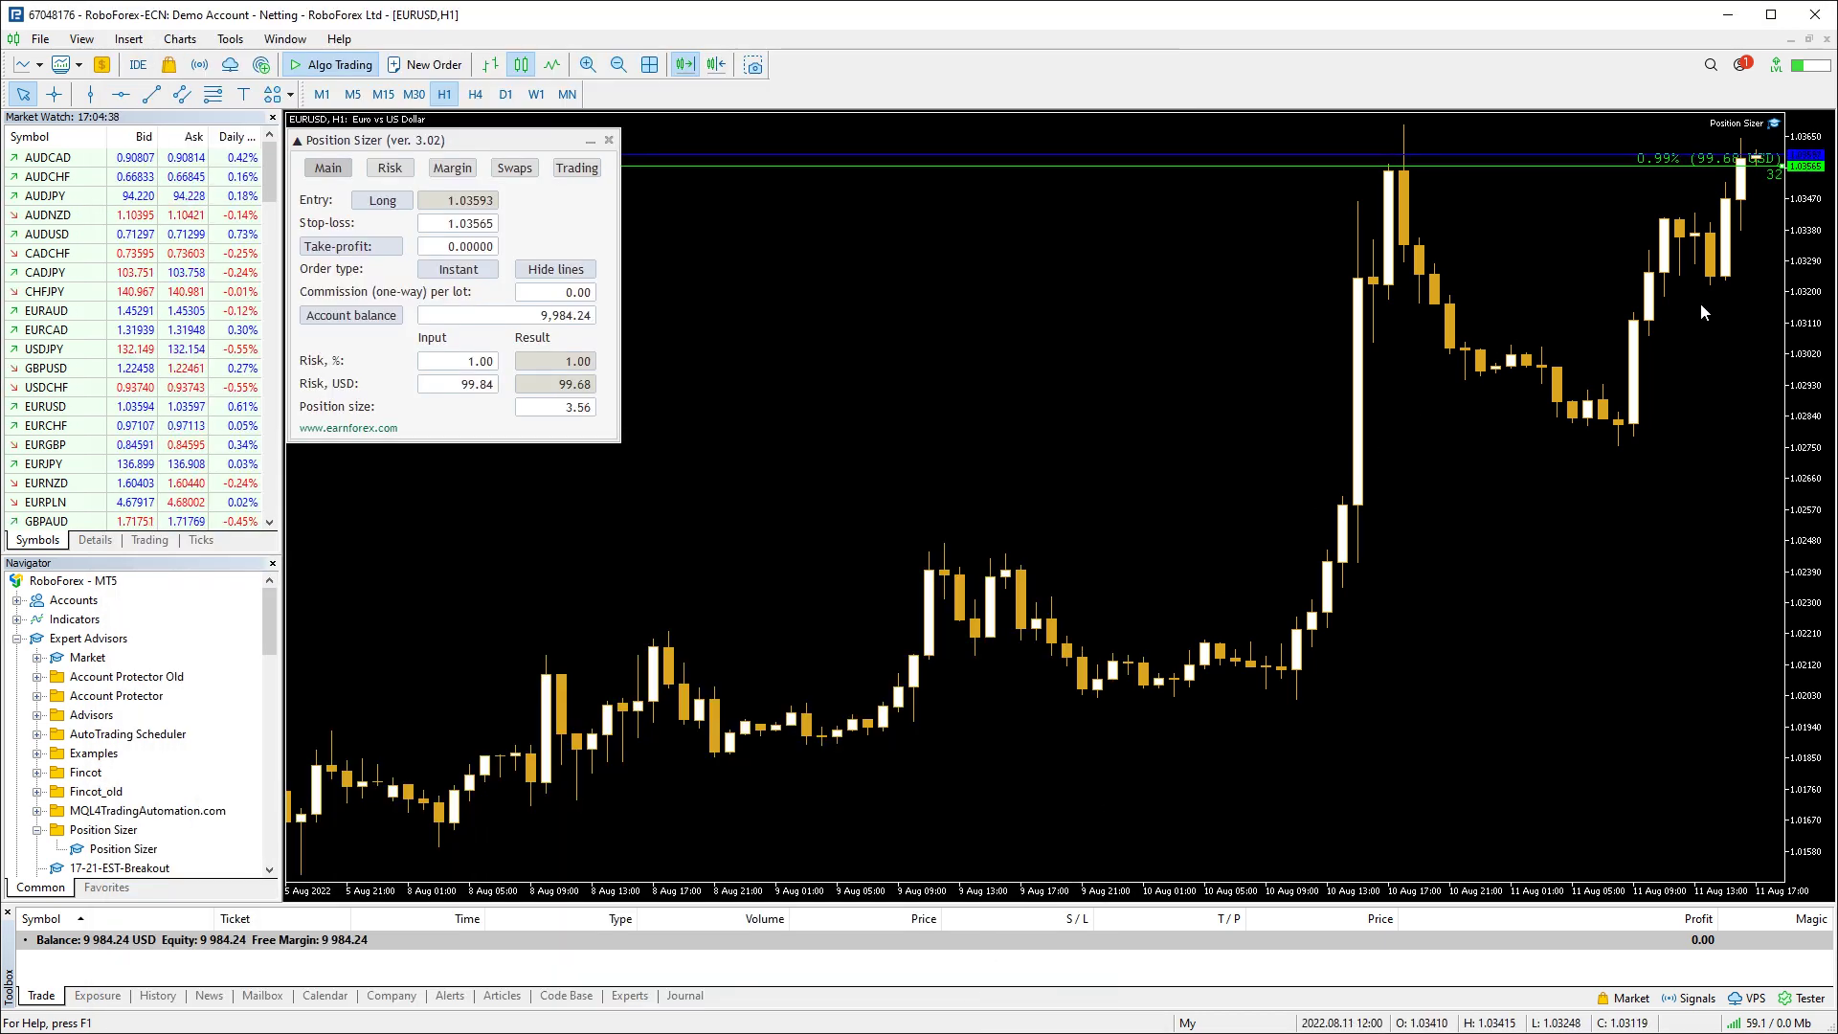
Add a take-profit on the daily EURUSD chart and drag it below the entry price
left_click(371, 249)
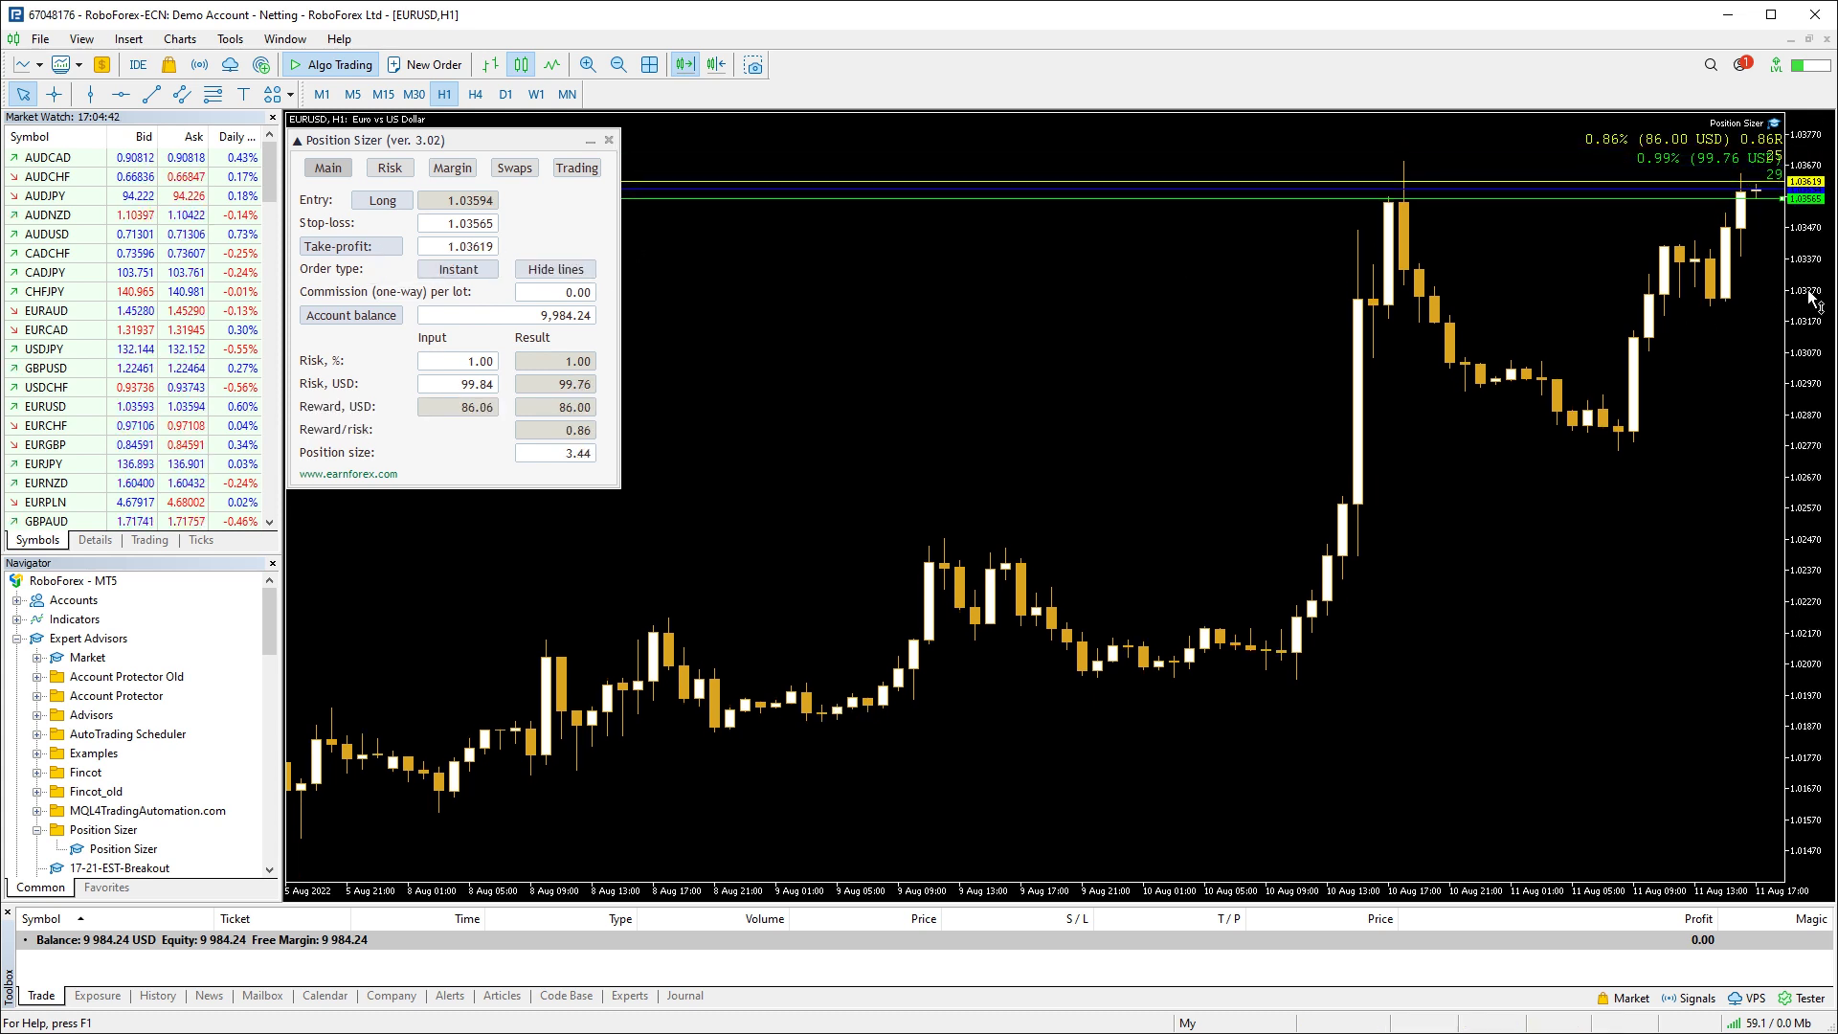
mouse_move(1812, 299)
left_mouse_down()
mouse_move(1807, 326)
mouse_move(1796, 277)
left_mouse_up()
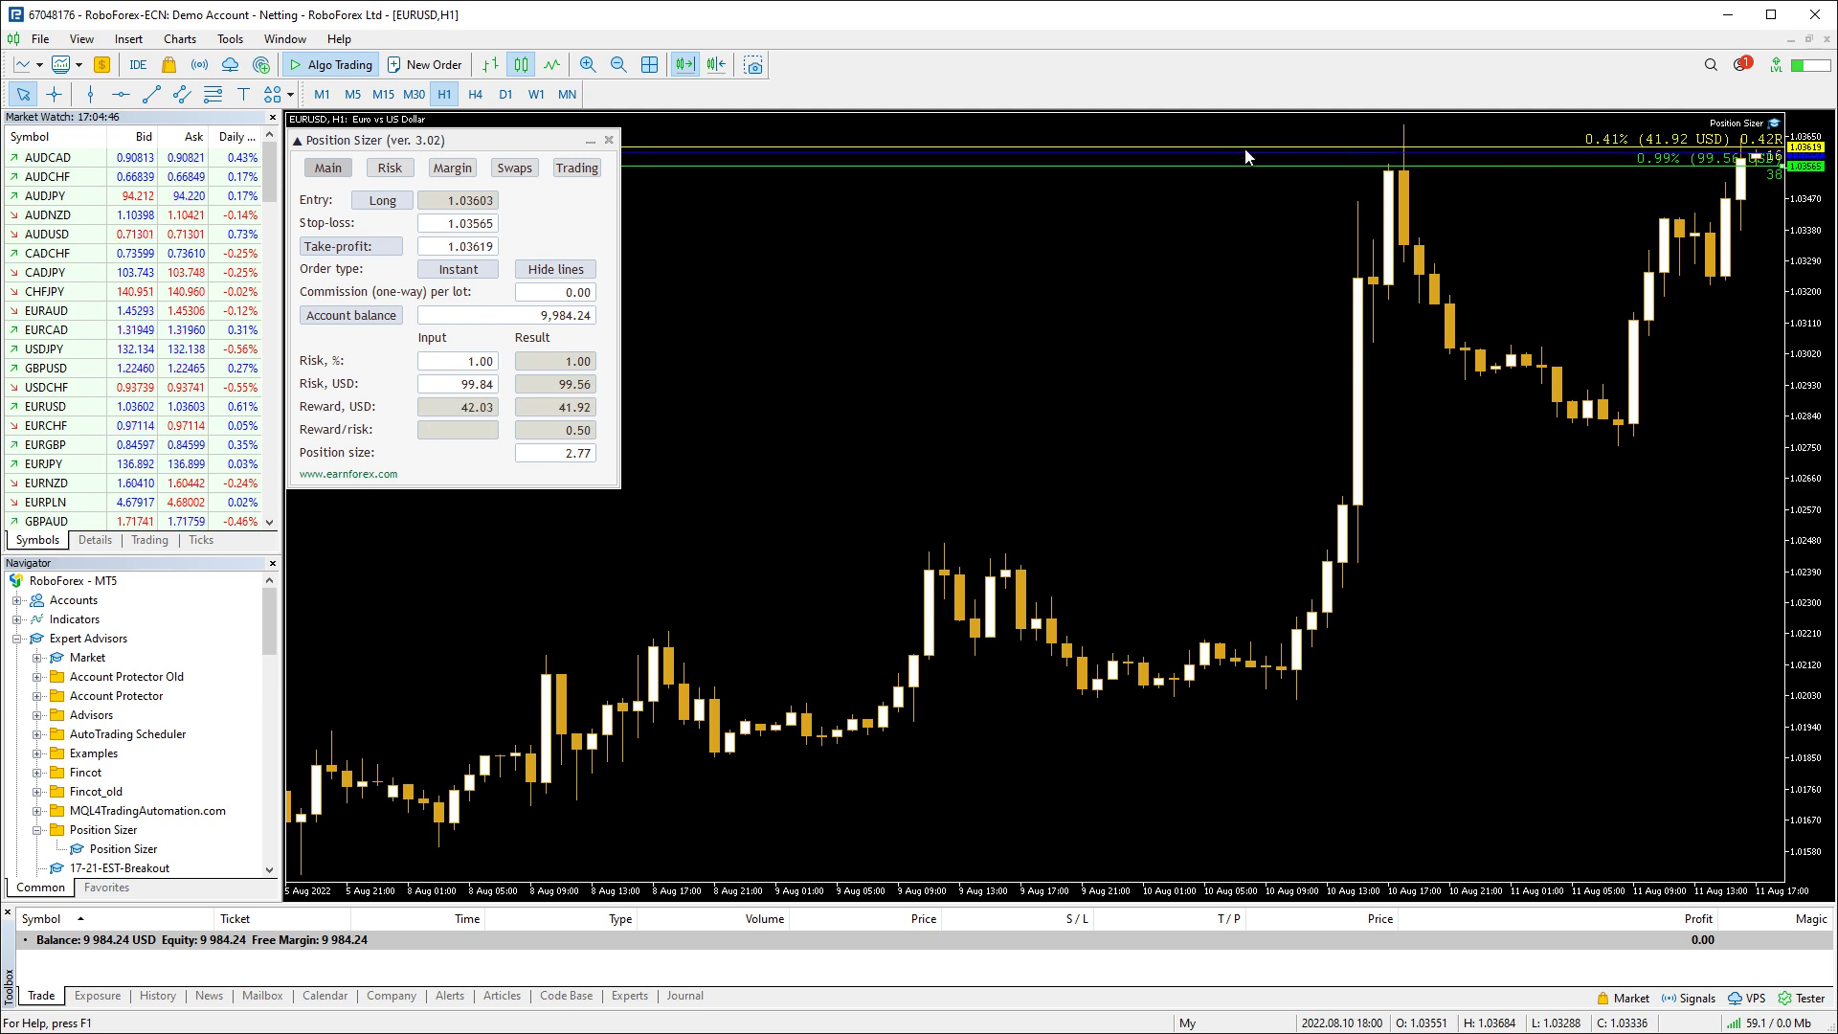
left_click(506, 94)
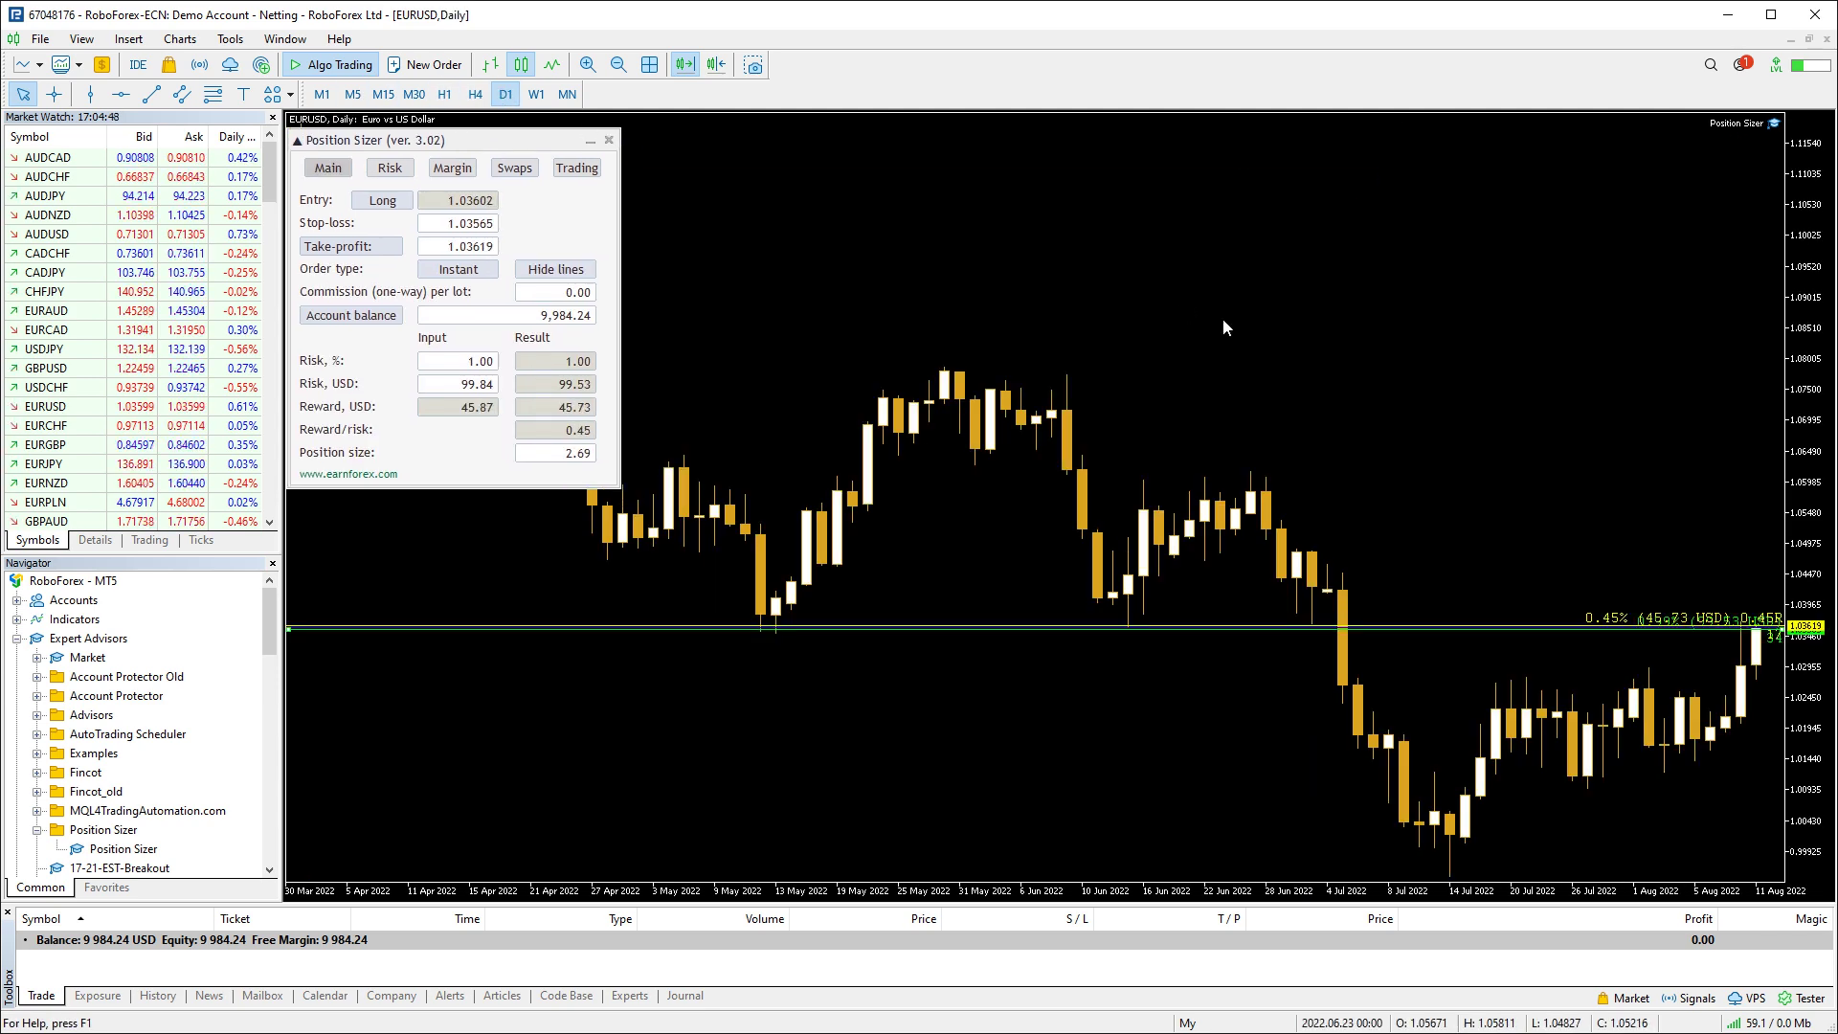
left_click_drag(1517, 625, 1535, 748)
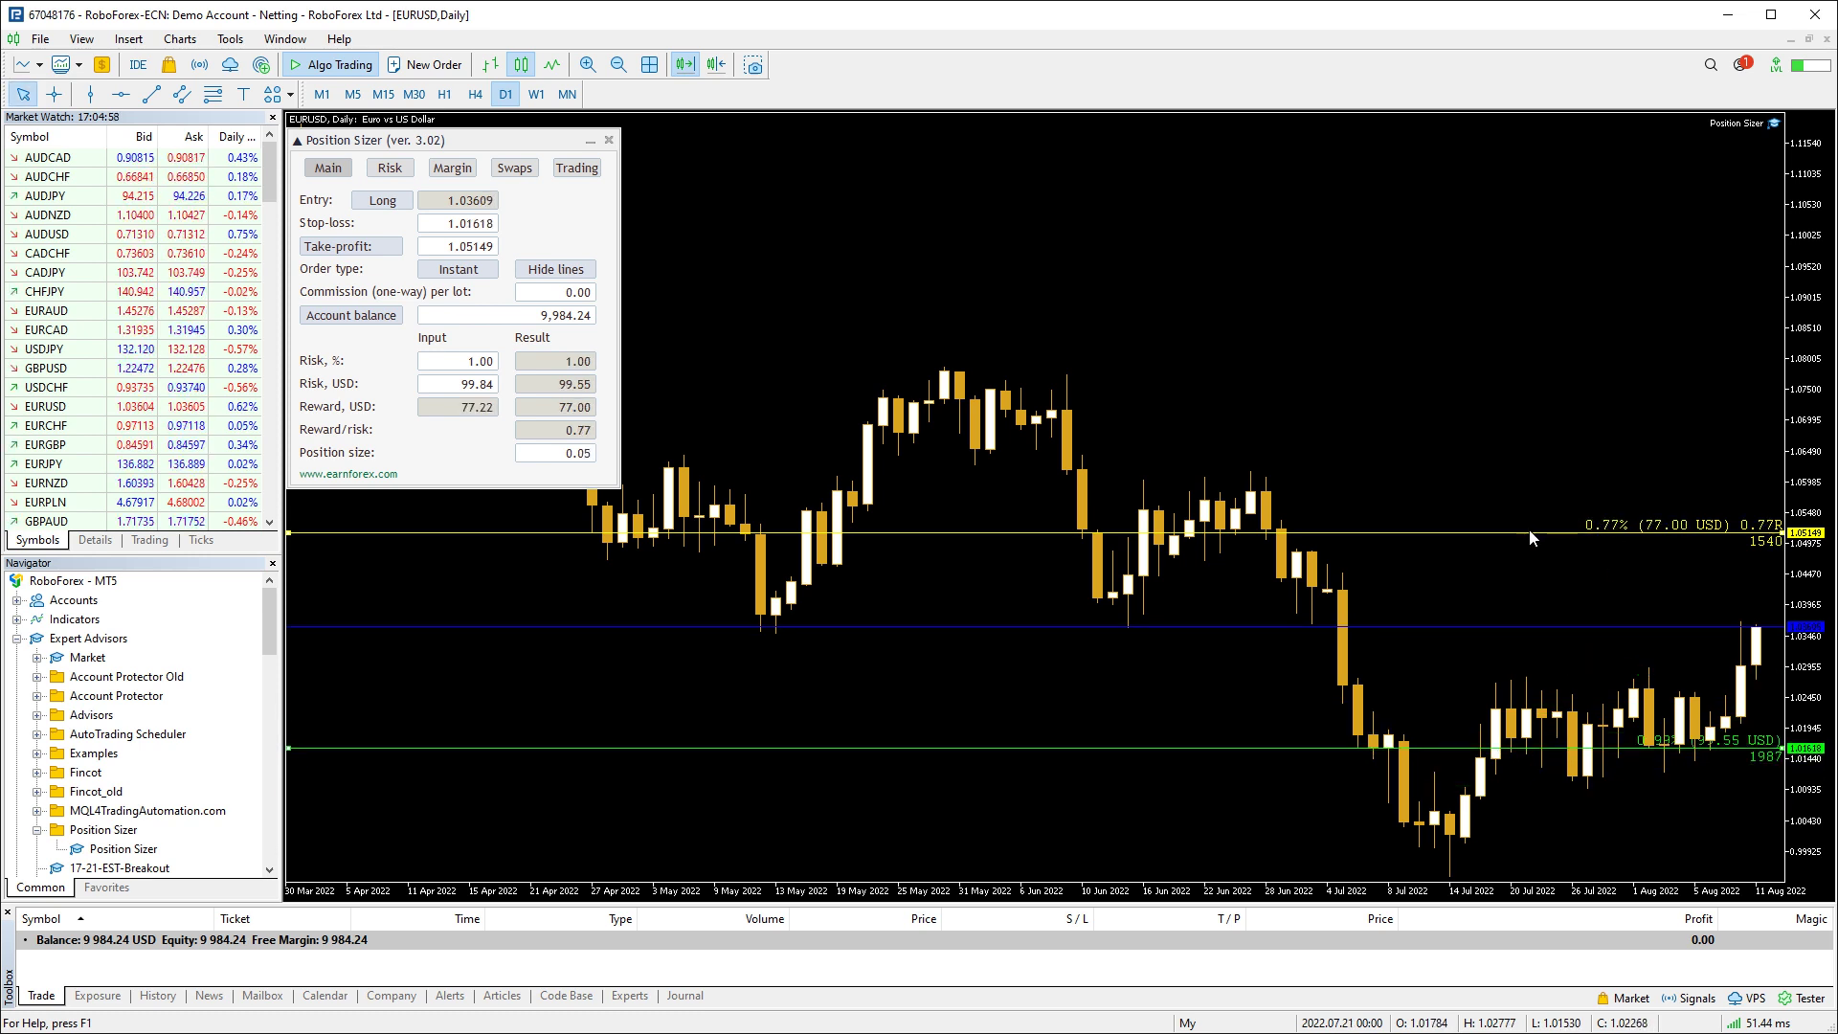
left_click_drag(1531, 539, 1526, 597)
Set ShowAdditionalSLLabel, ShowAdditionalTPLabel, DrawTextAsBackground and PanelOnTopOfChart to false
key("F7")
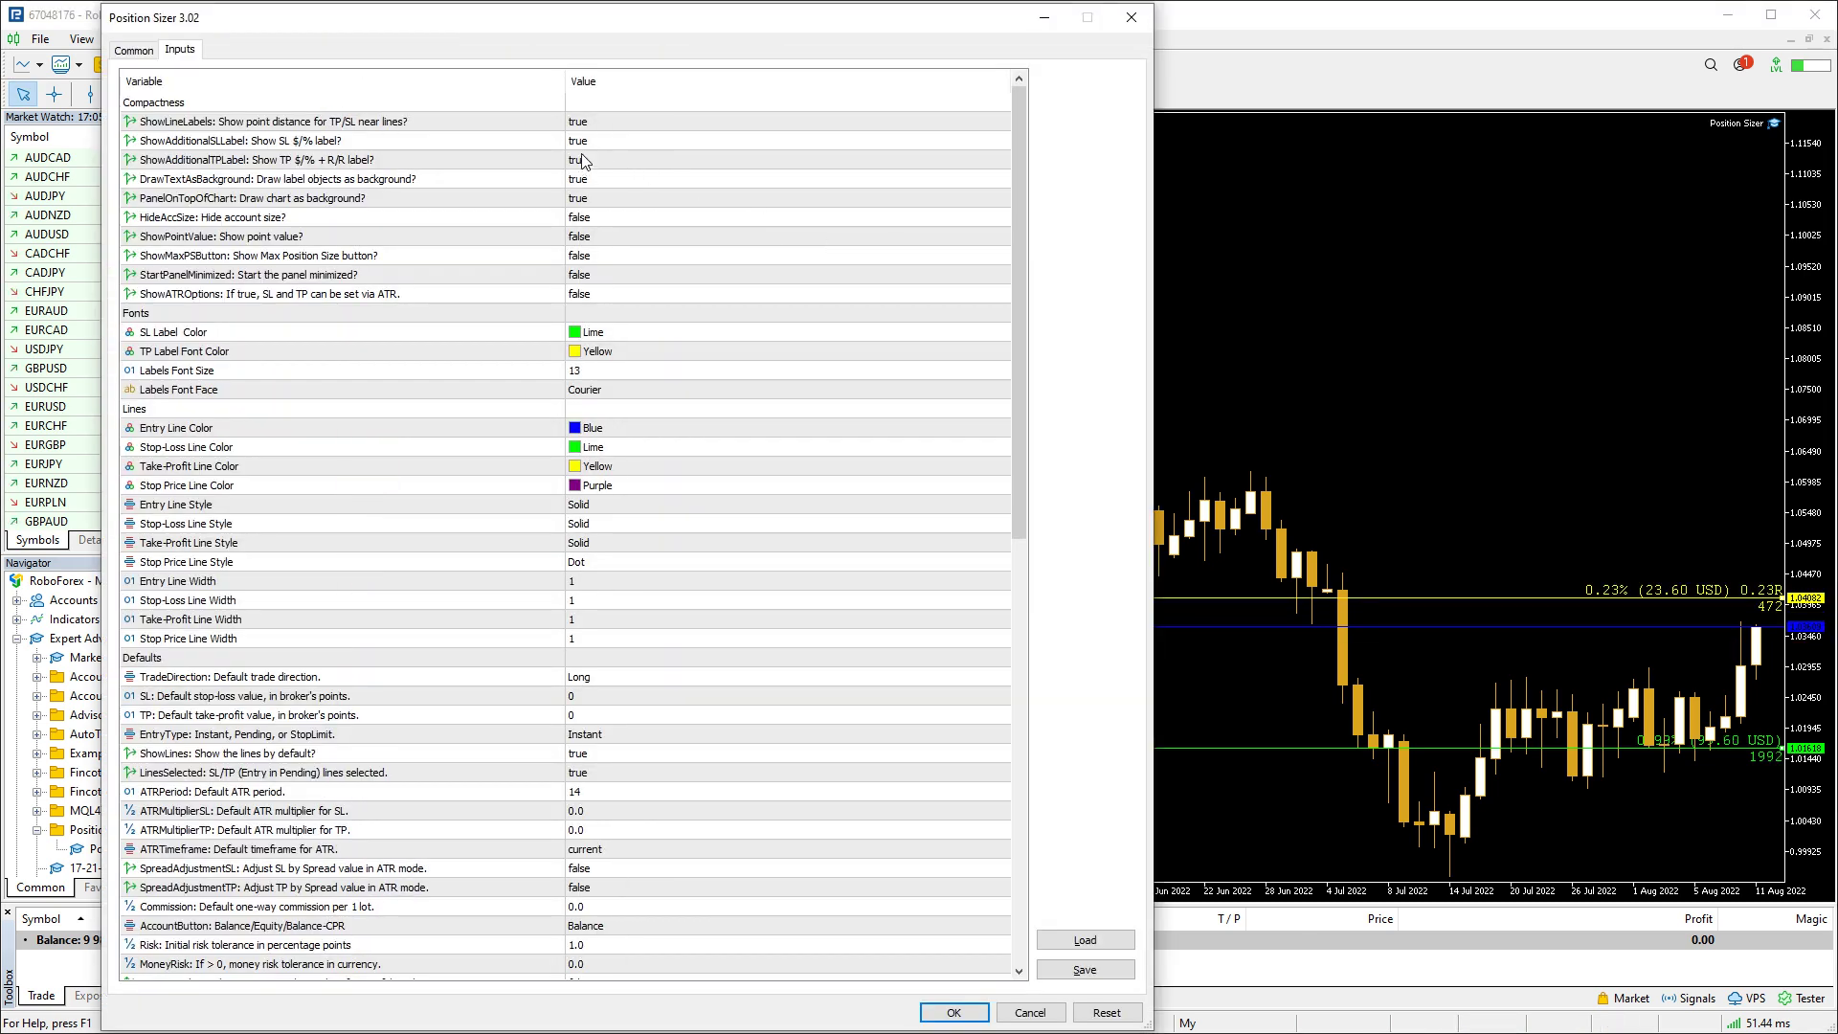
double_click(591, 143)
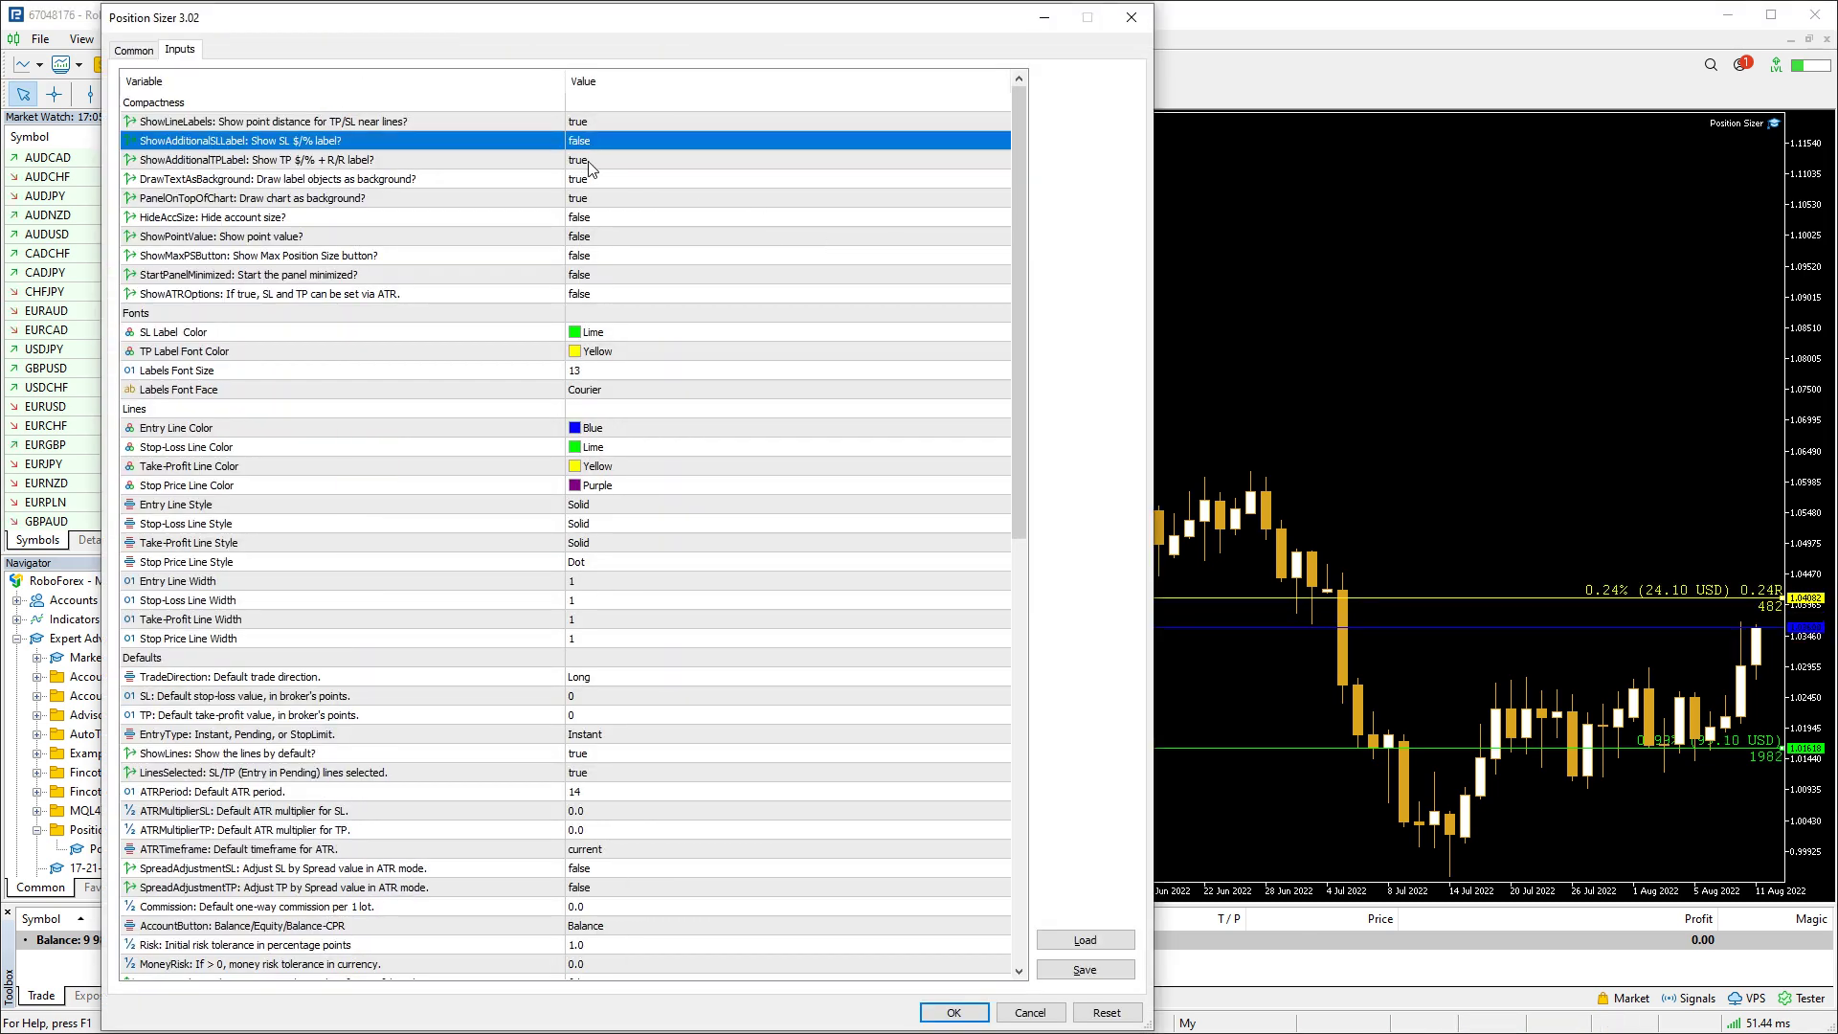
double_click(588, 160)
double_click(587, 180)
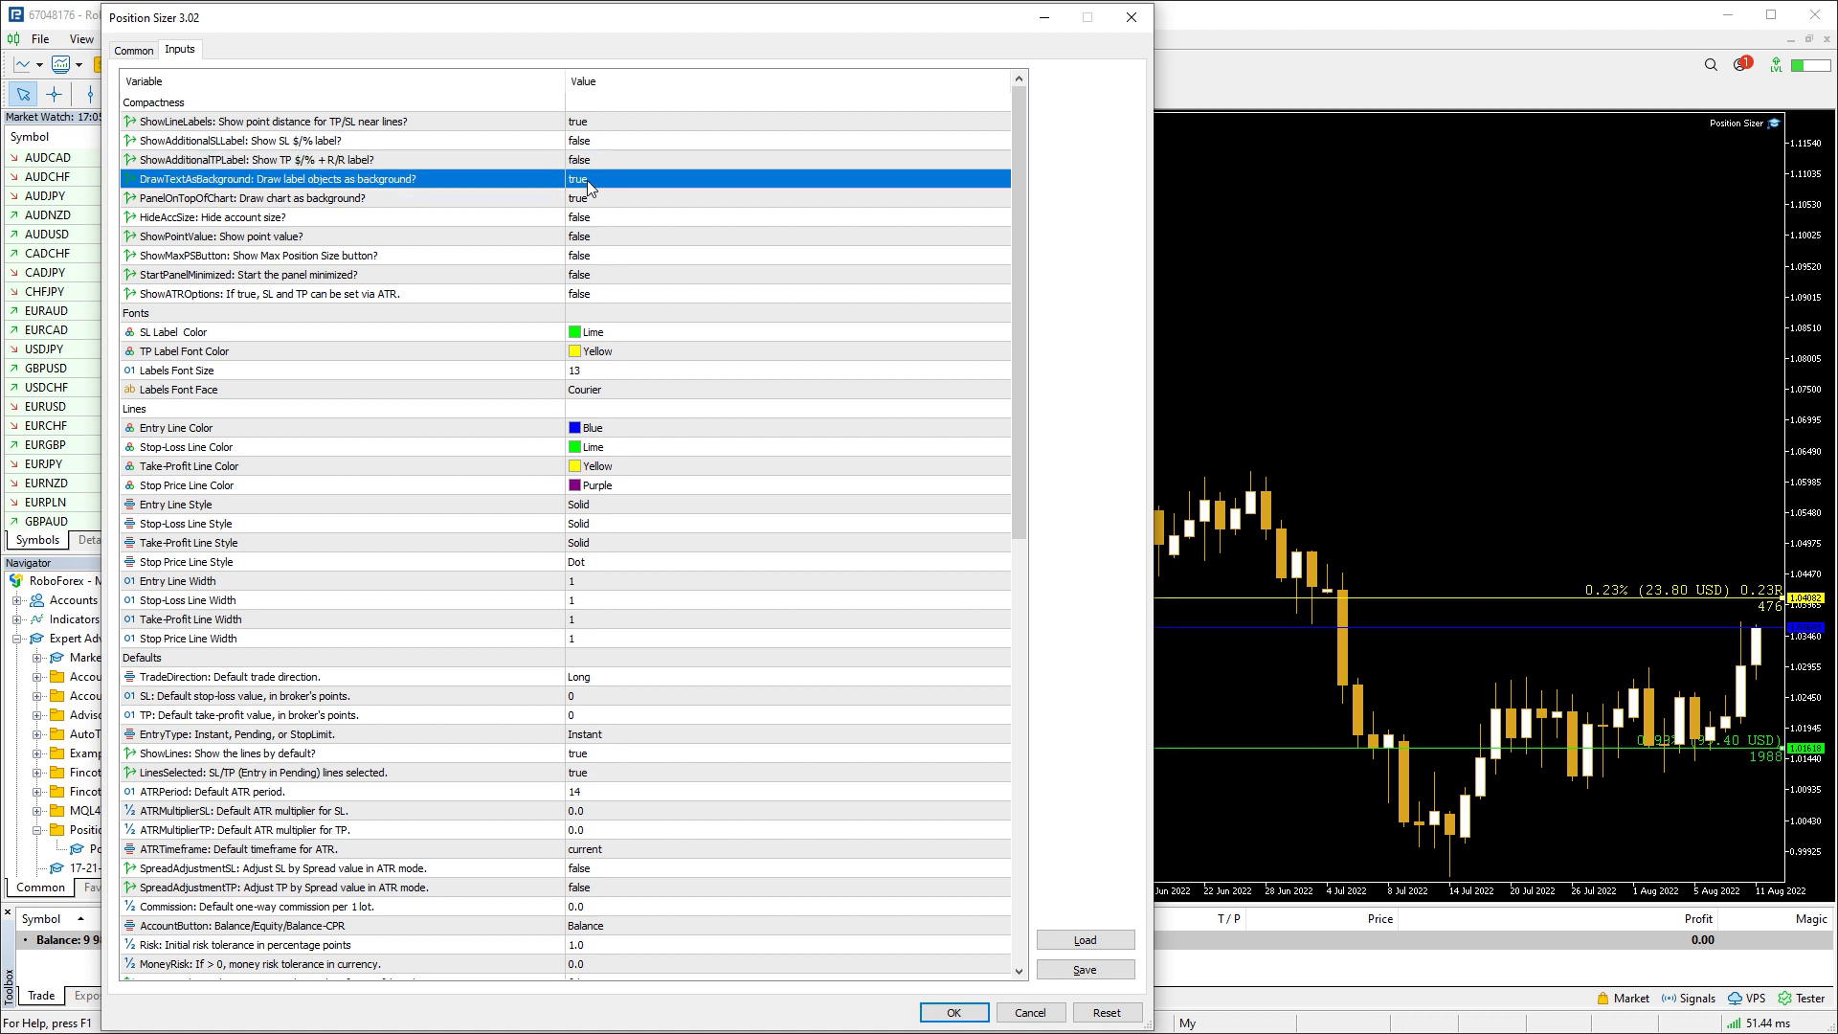
left_click(439, 204)
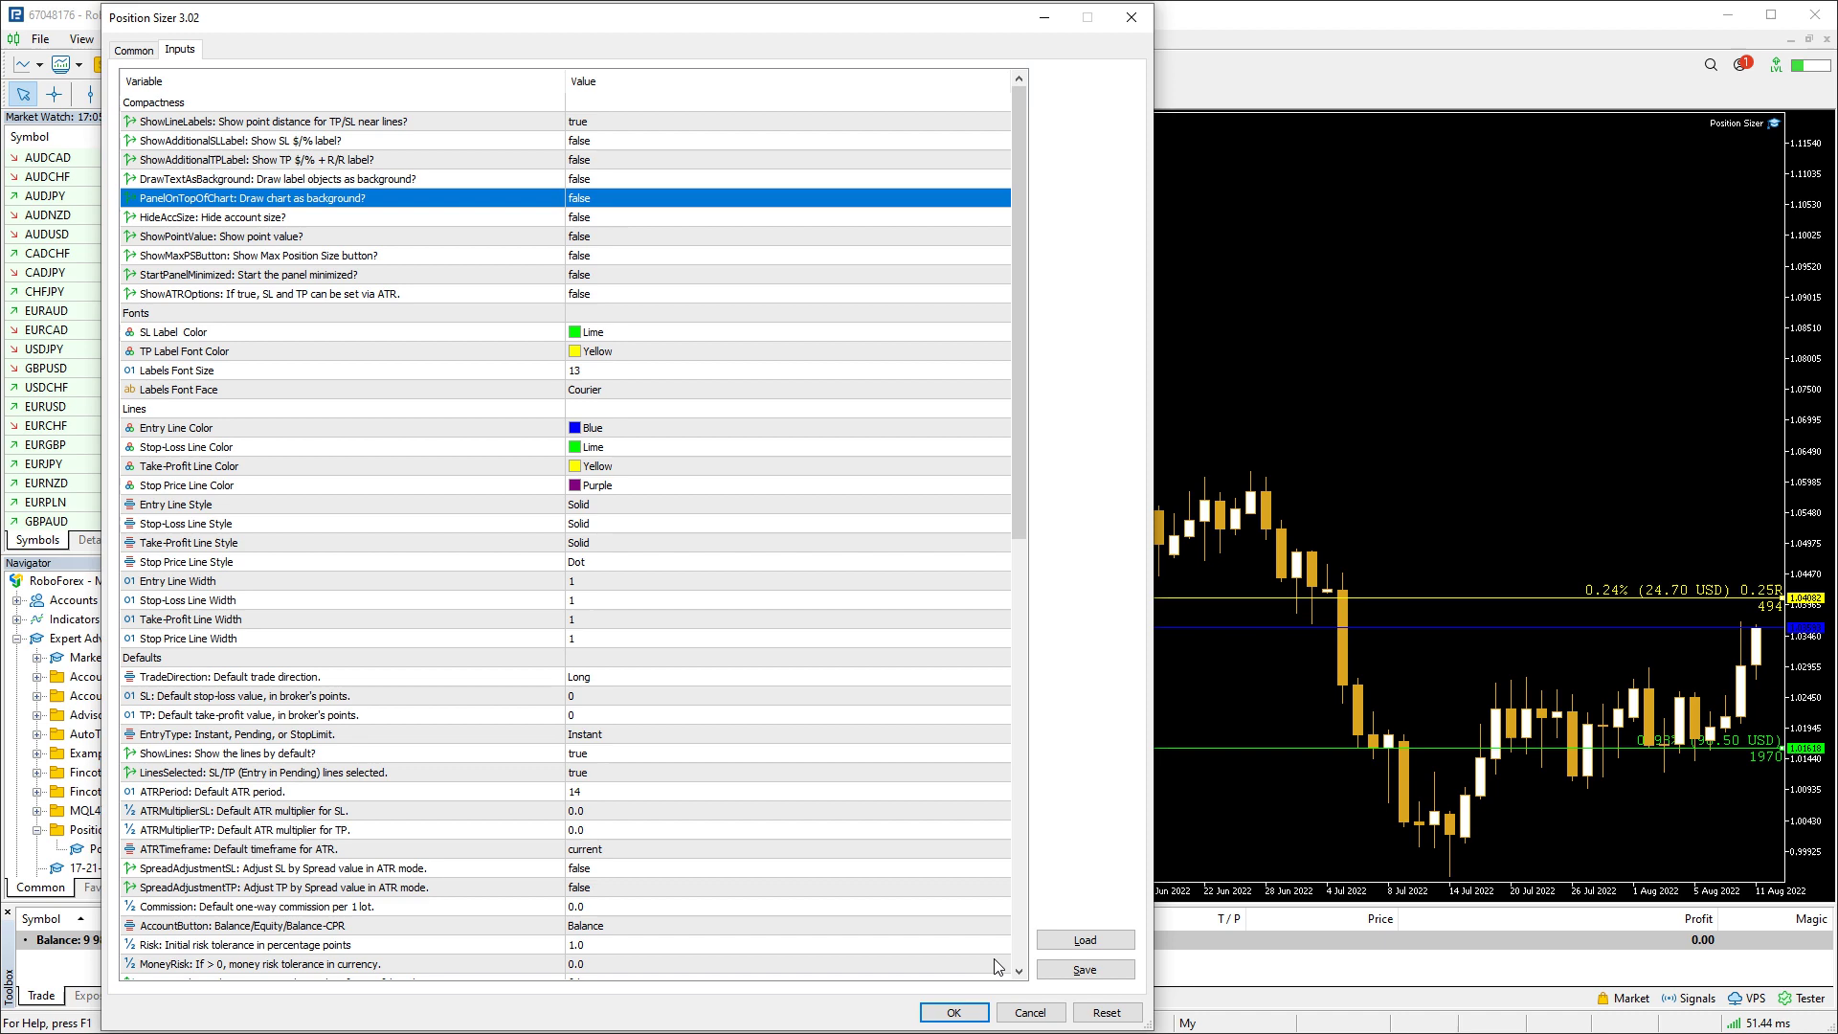
Set PanelOnTopOfChart and HideAccSize to true and preview the panel
left_click(954, 1011)
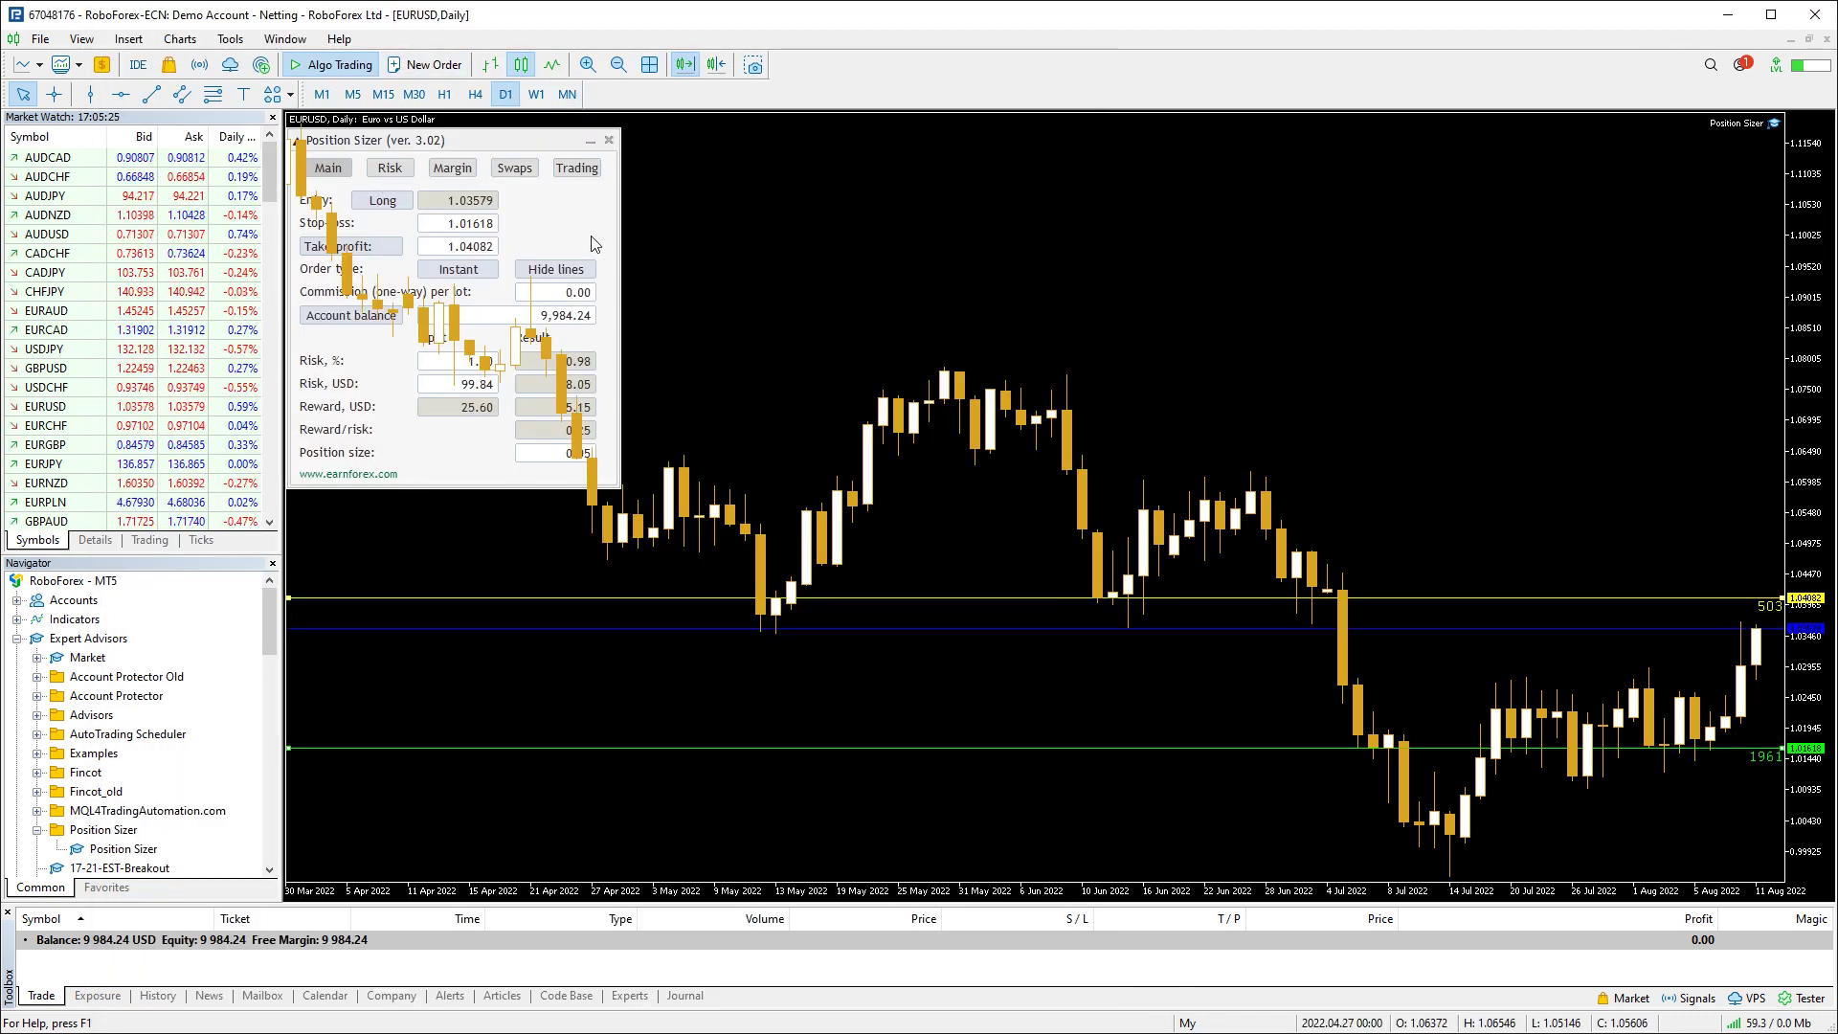
key("F7")
left_click(555, 198)
left_click(548, 218)
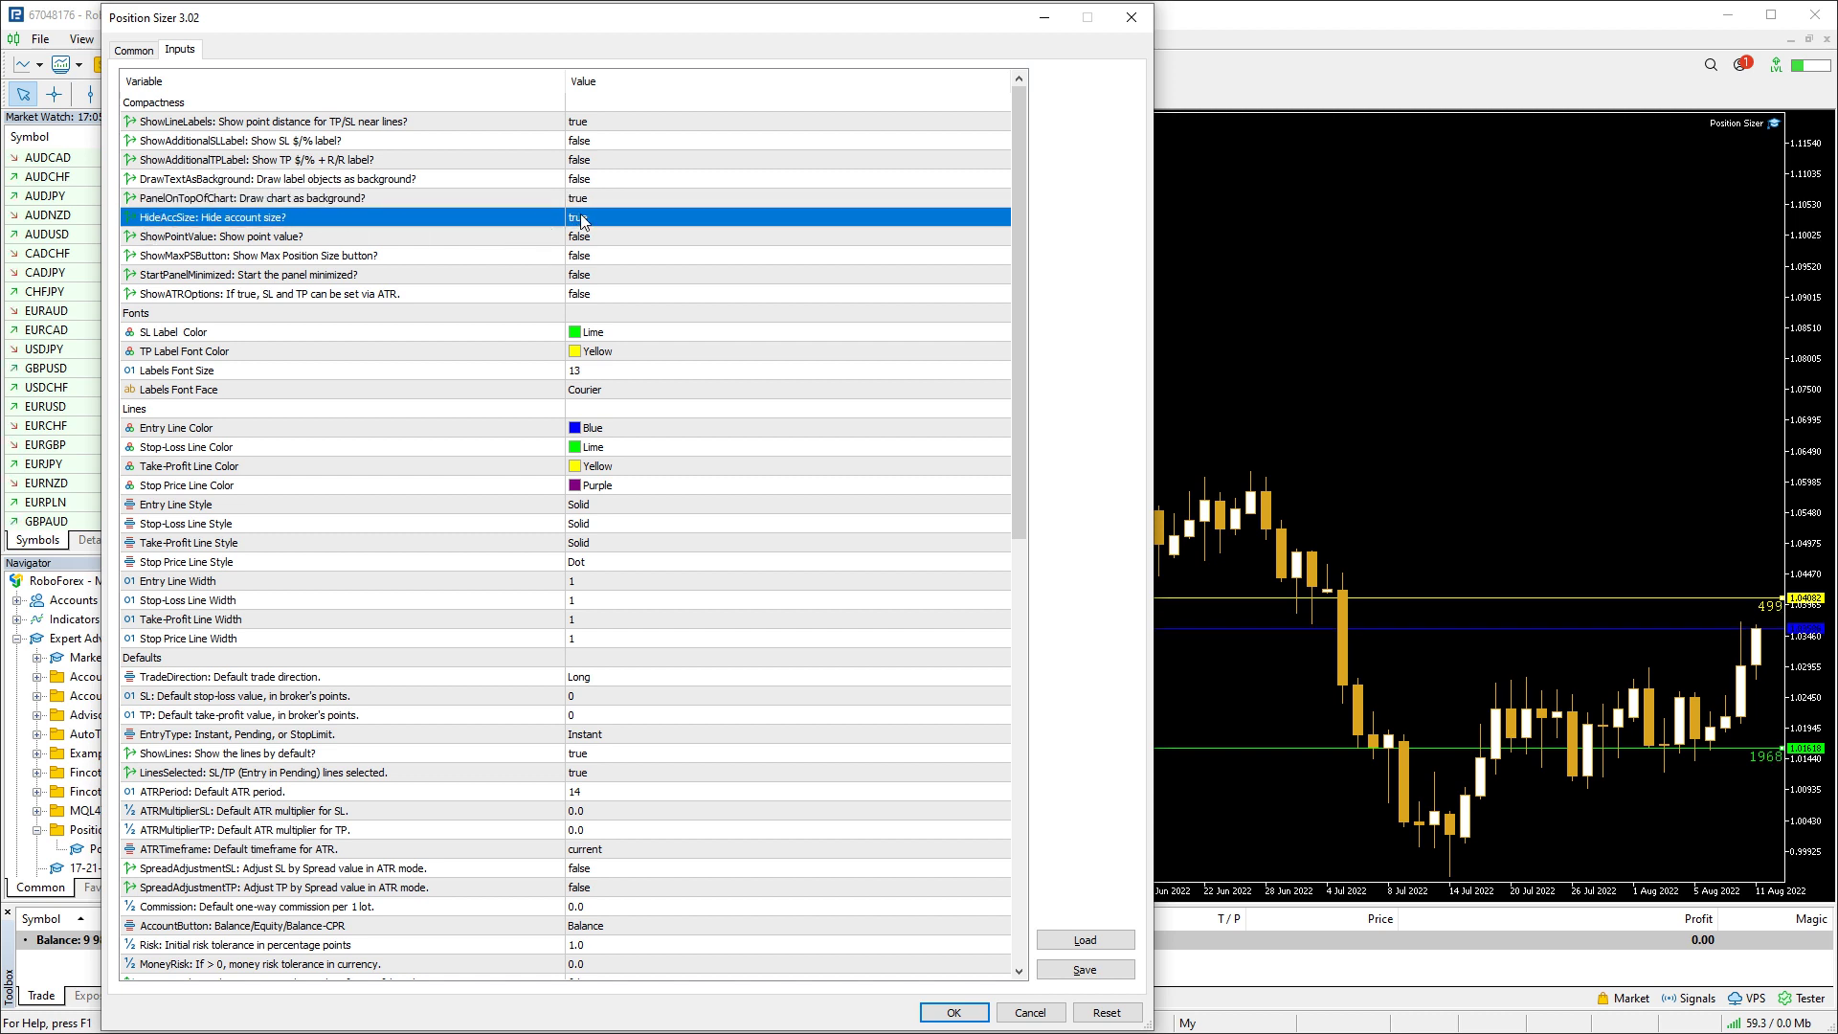
left_click(962, 1006)
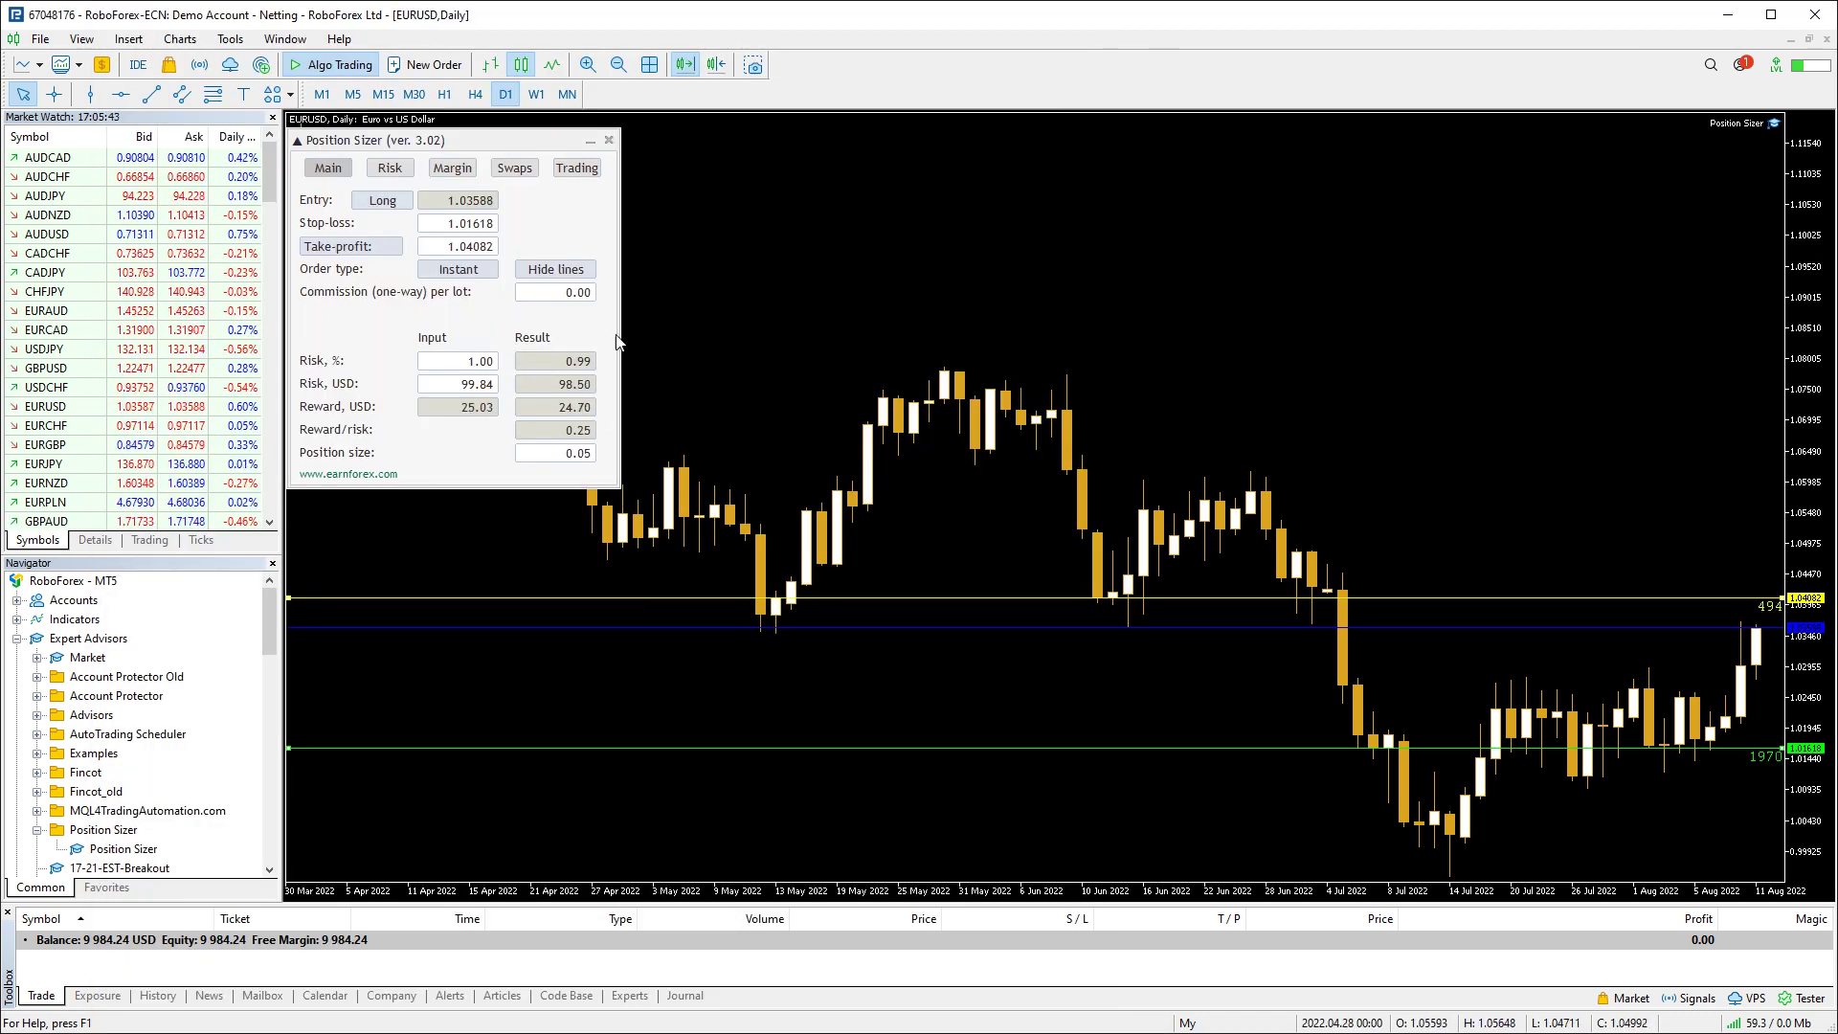
Revert HideAccSize to false, preview ShowPointValue as true, then set ShowPointValue back to false
key("F7")
left_click(586, 226)
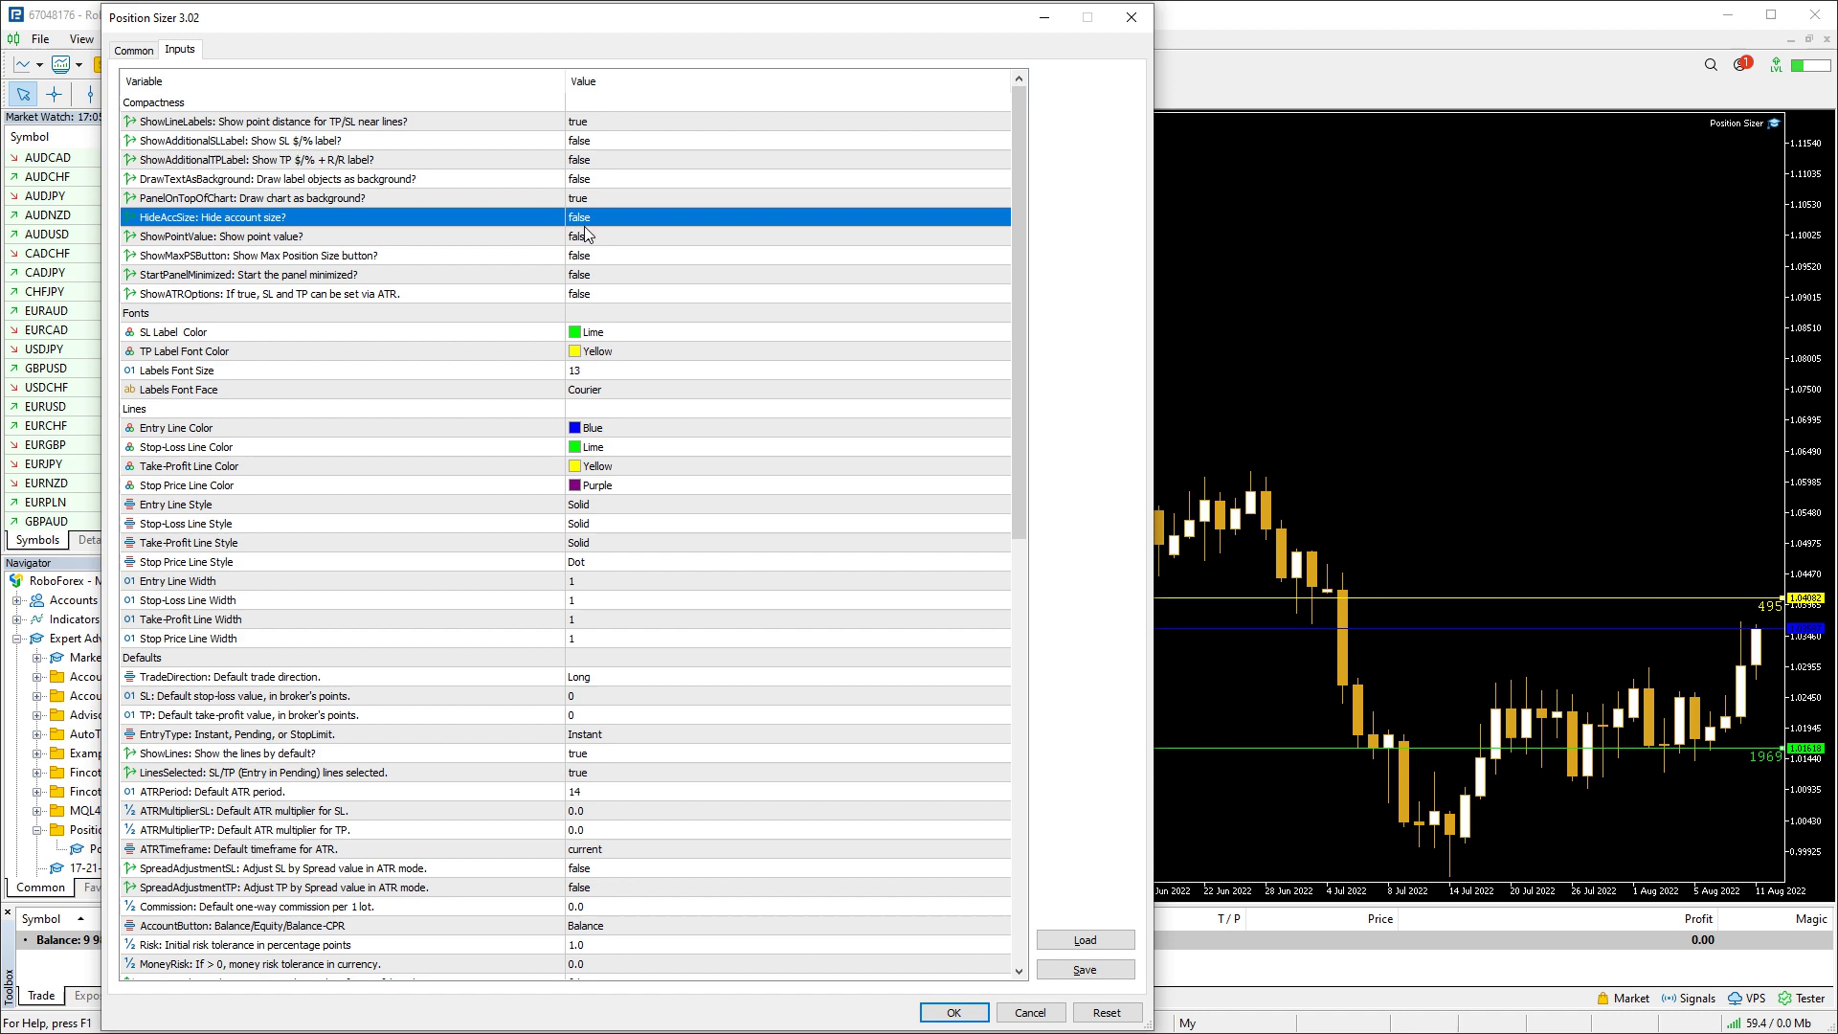
left_click(531, 236)
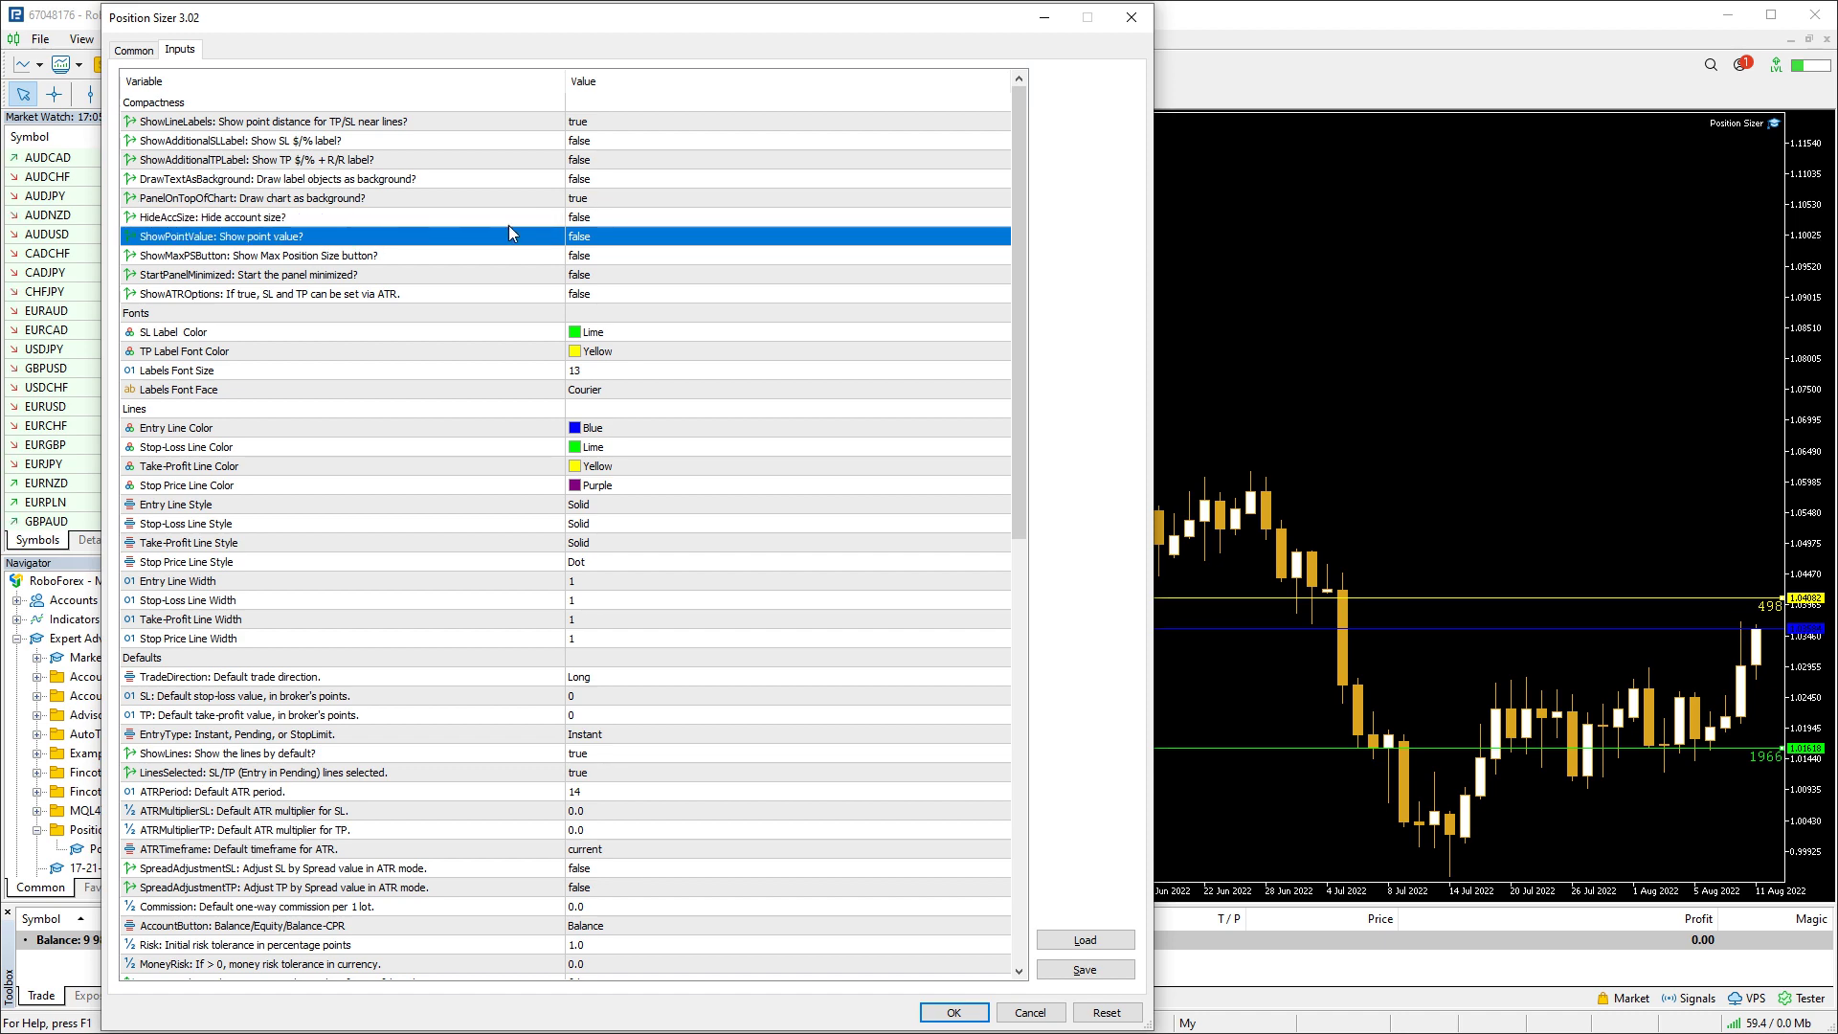
left_click(954, 1012)
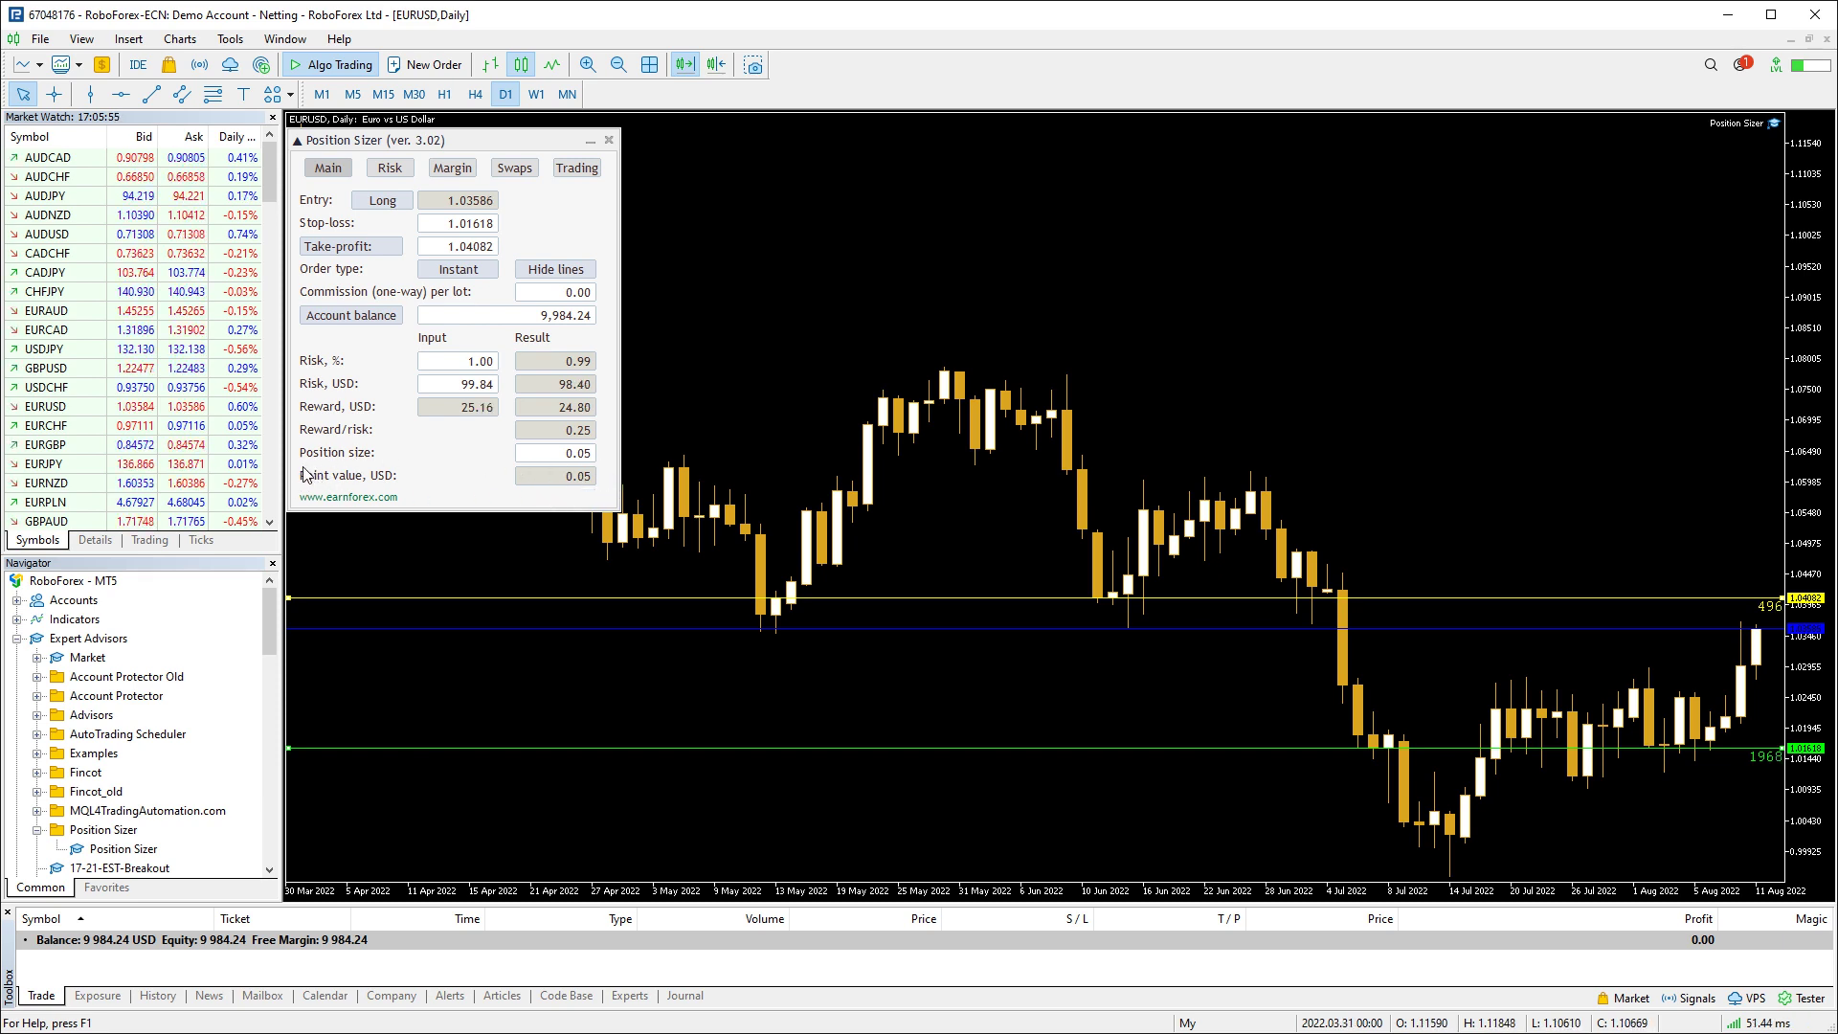
key("F7")
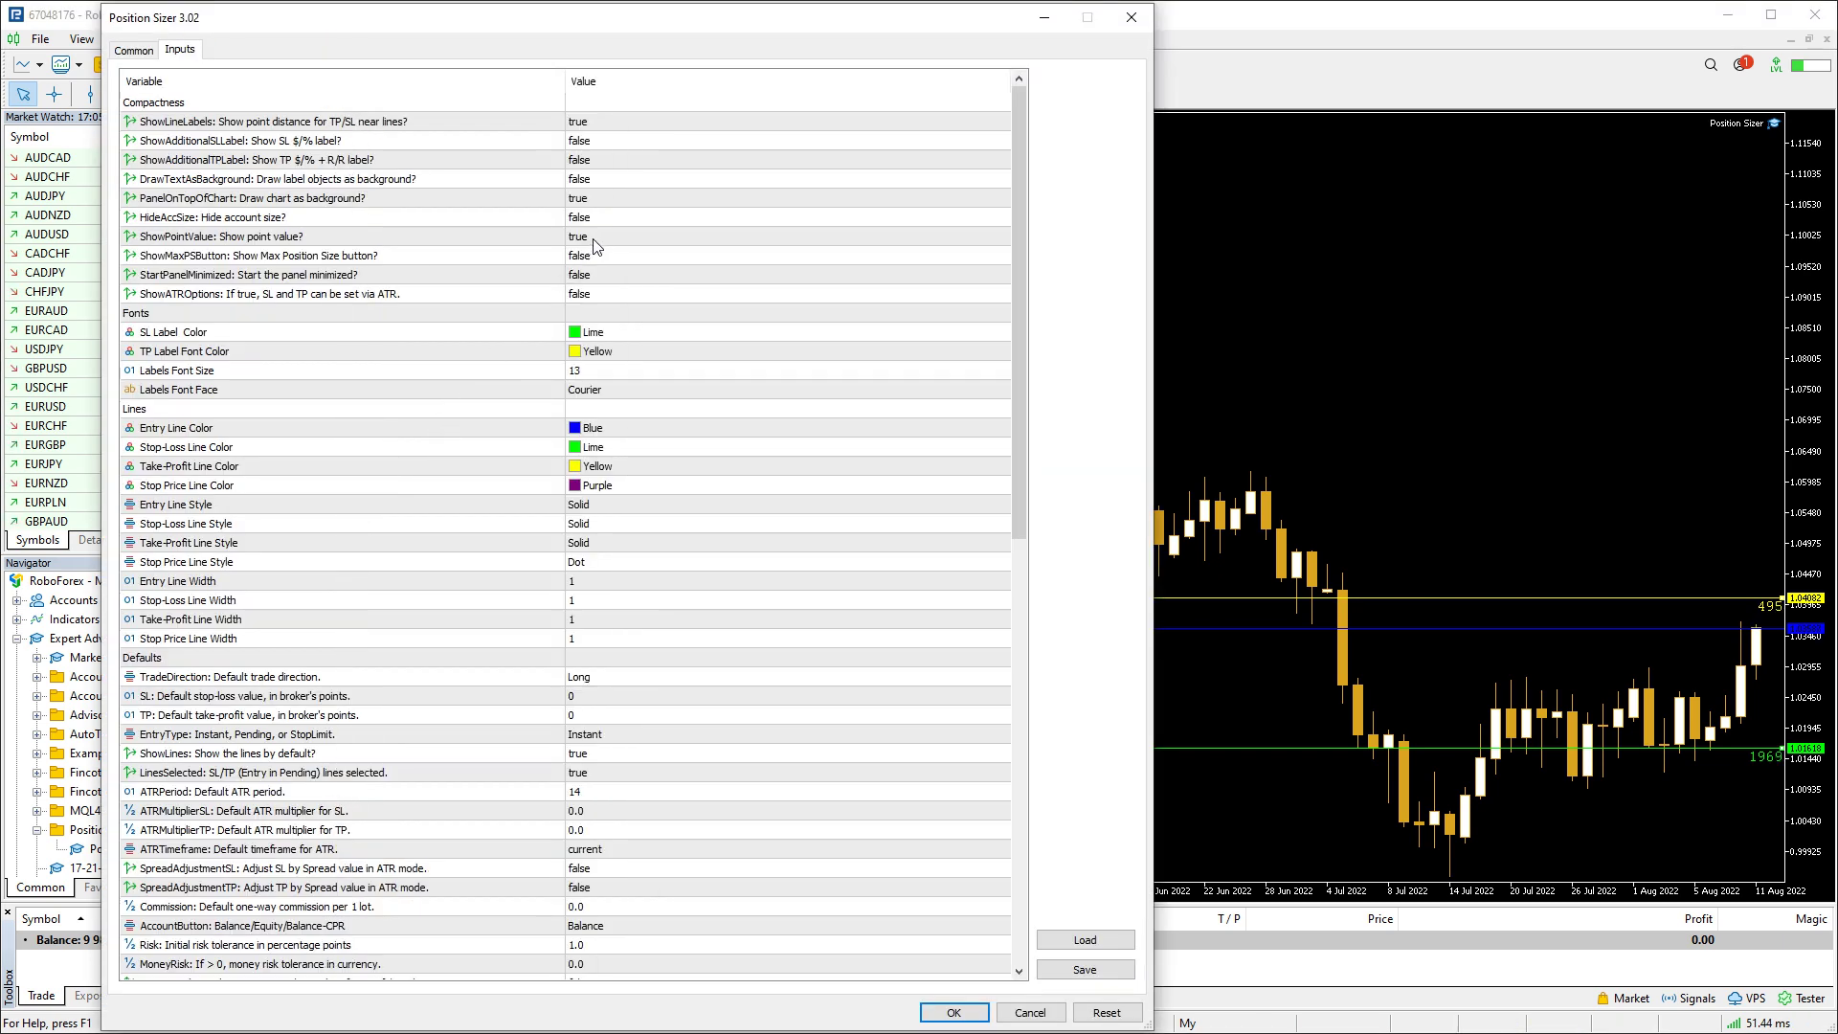
left_click(594, 240)
Enable ShowMaxPSButton and use it to set the maximum position size
left_click(596, 257)
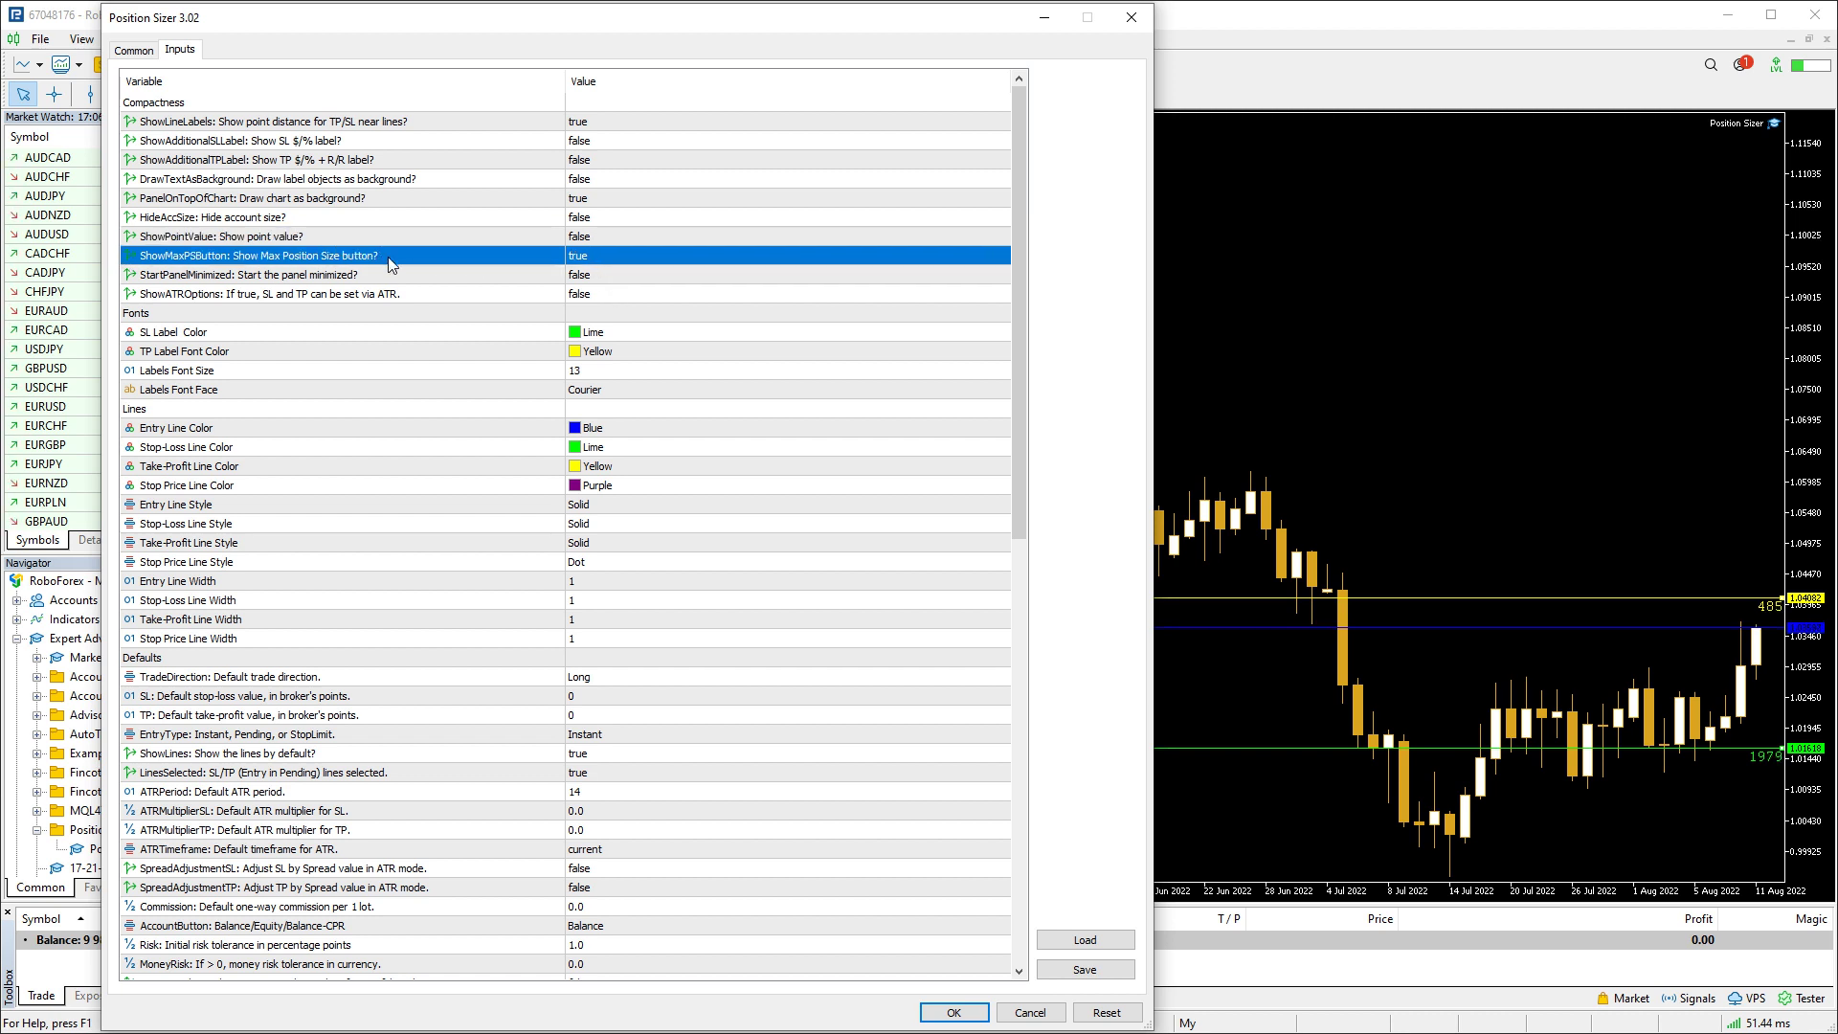
left_click(947, 1011)
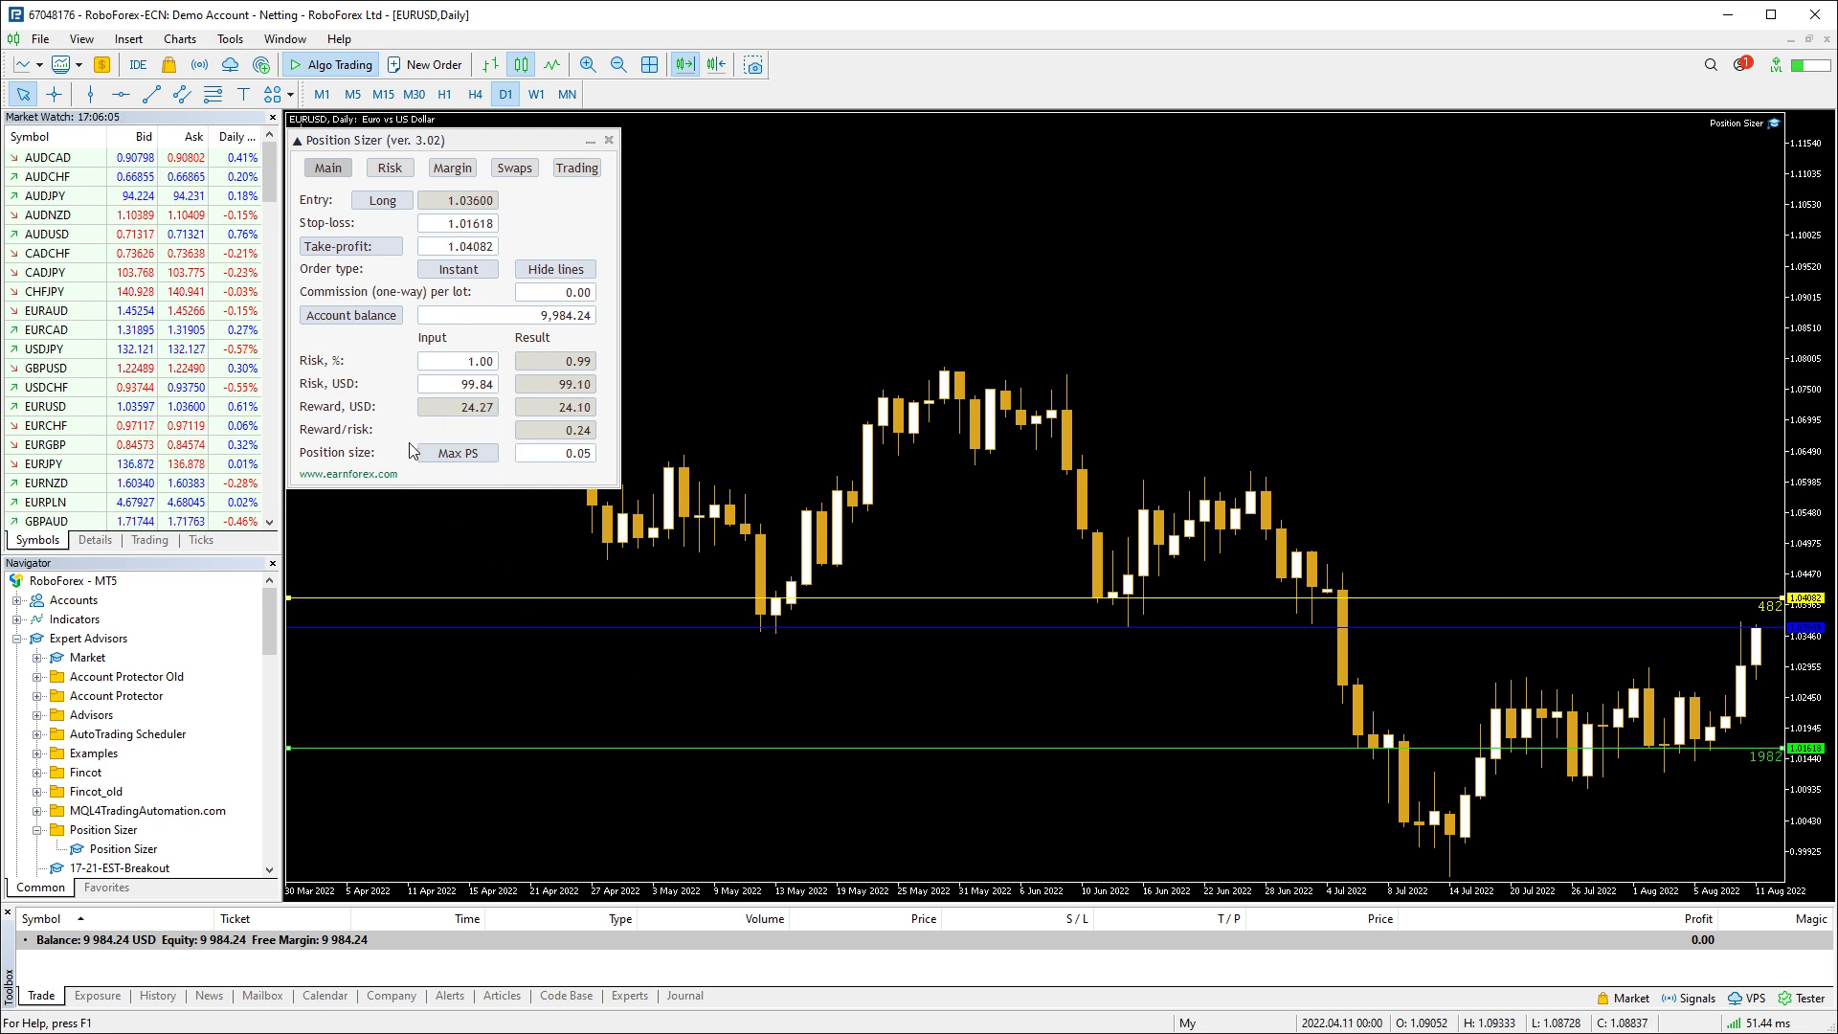
left_click(466, 455)
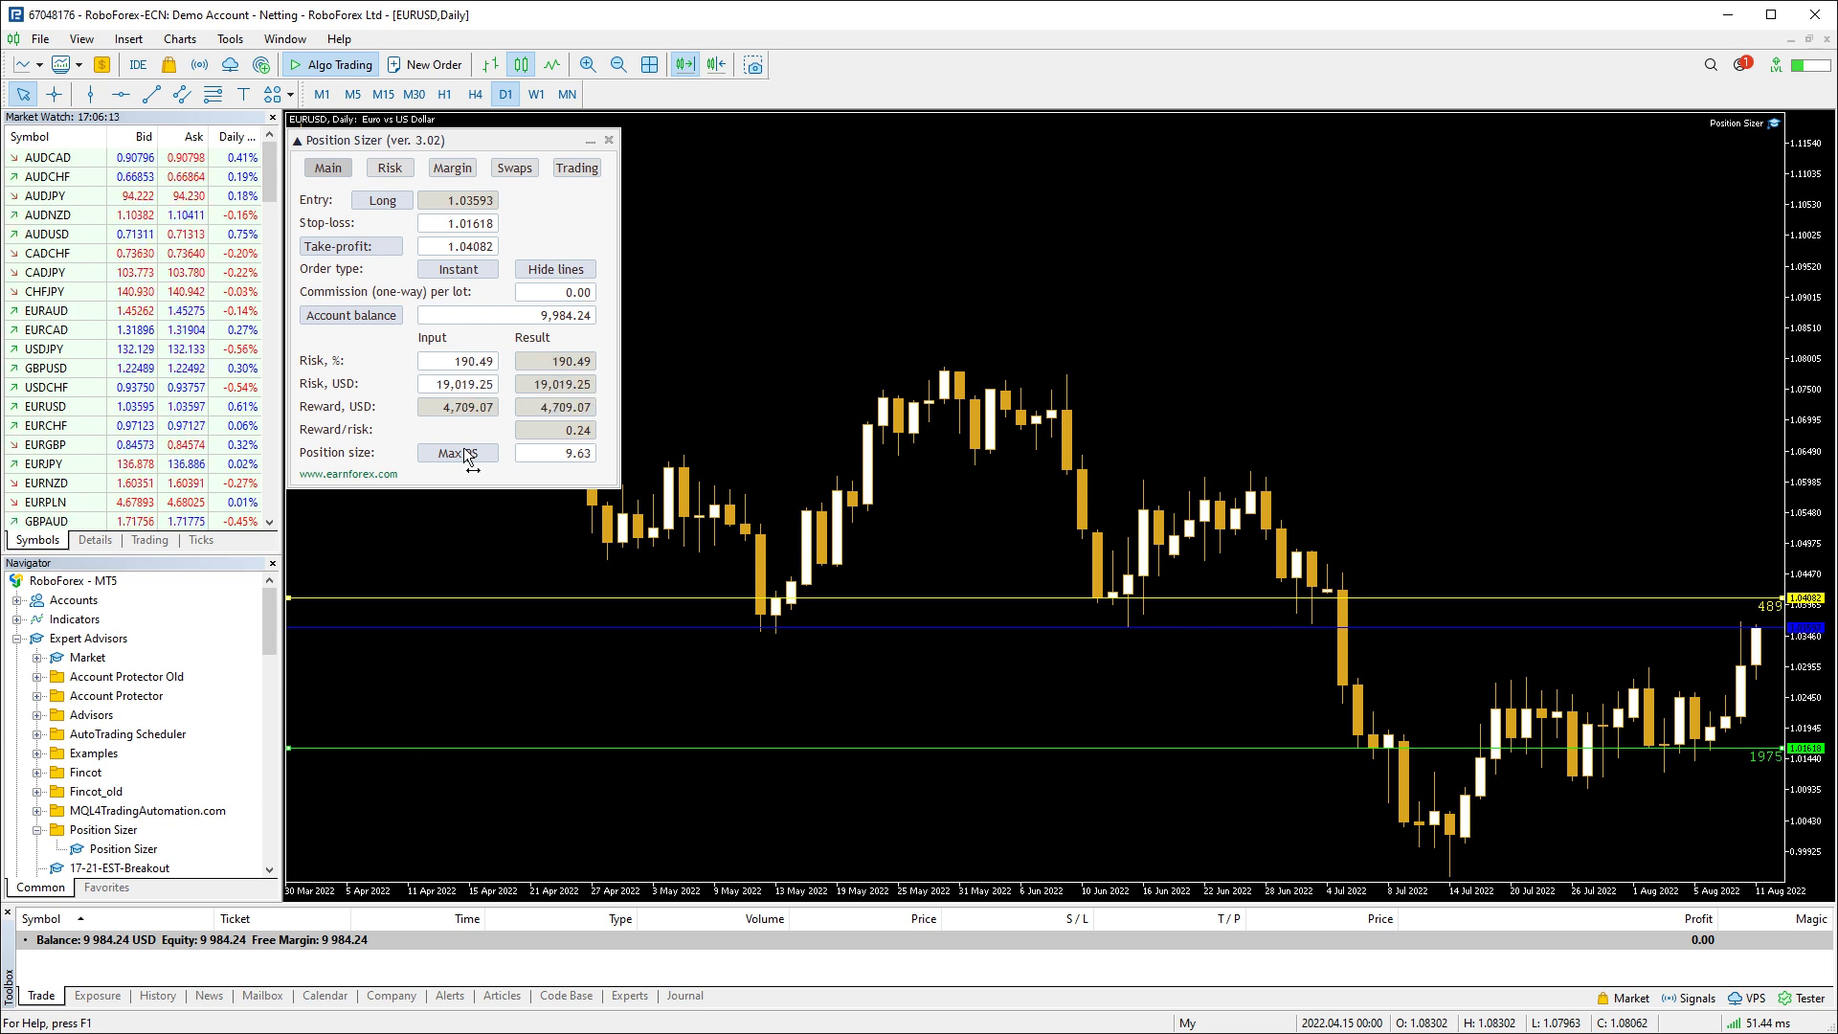
Turn ShowMaxPSButton off and apply the inputs
key("F7")
double_click(595, 255)
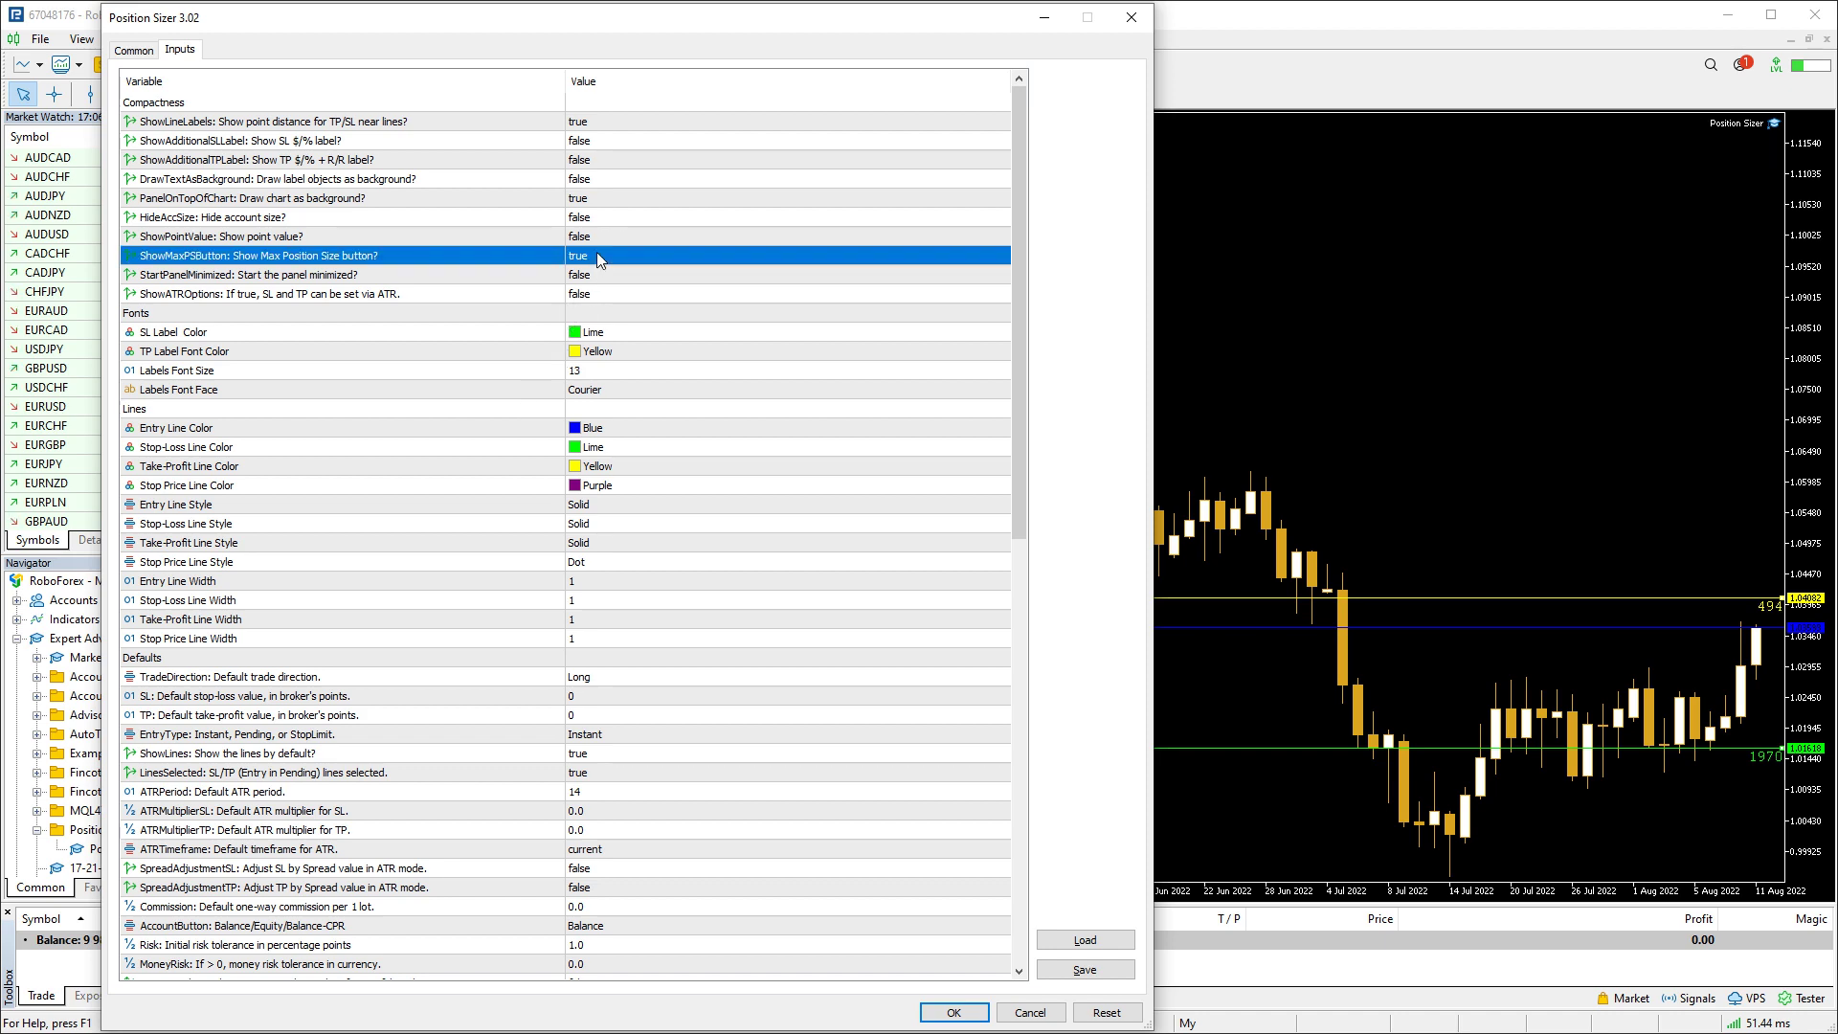
left_click(542, 282)
left_click(953, 1012)
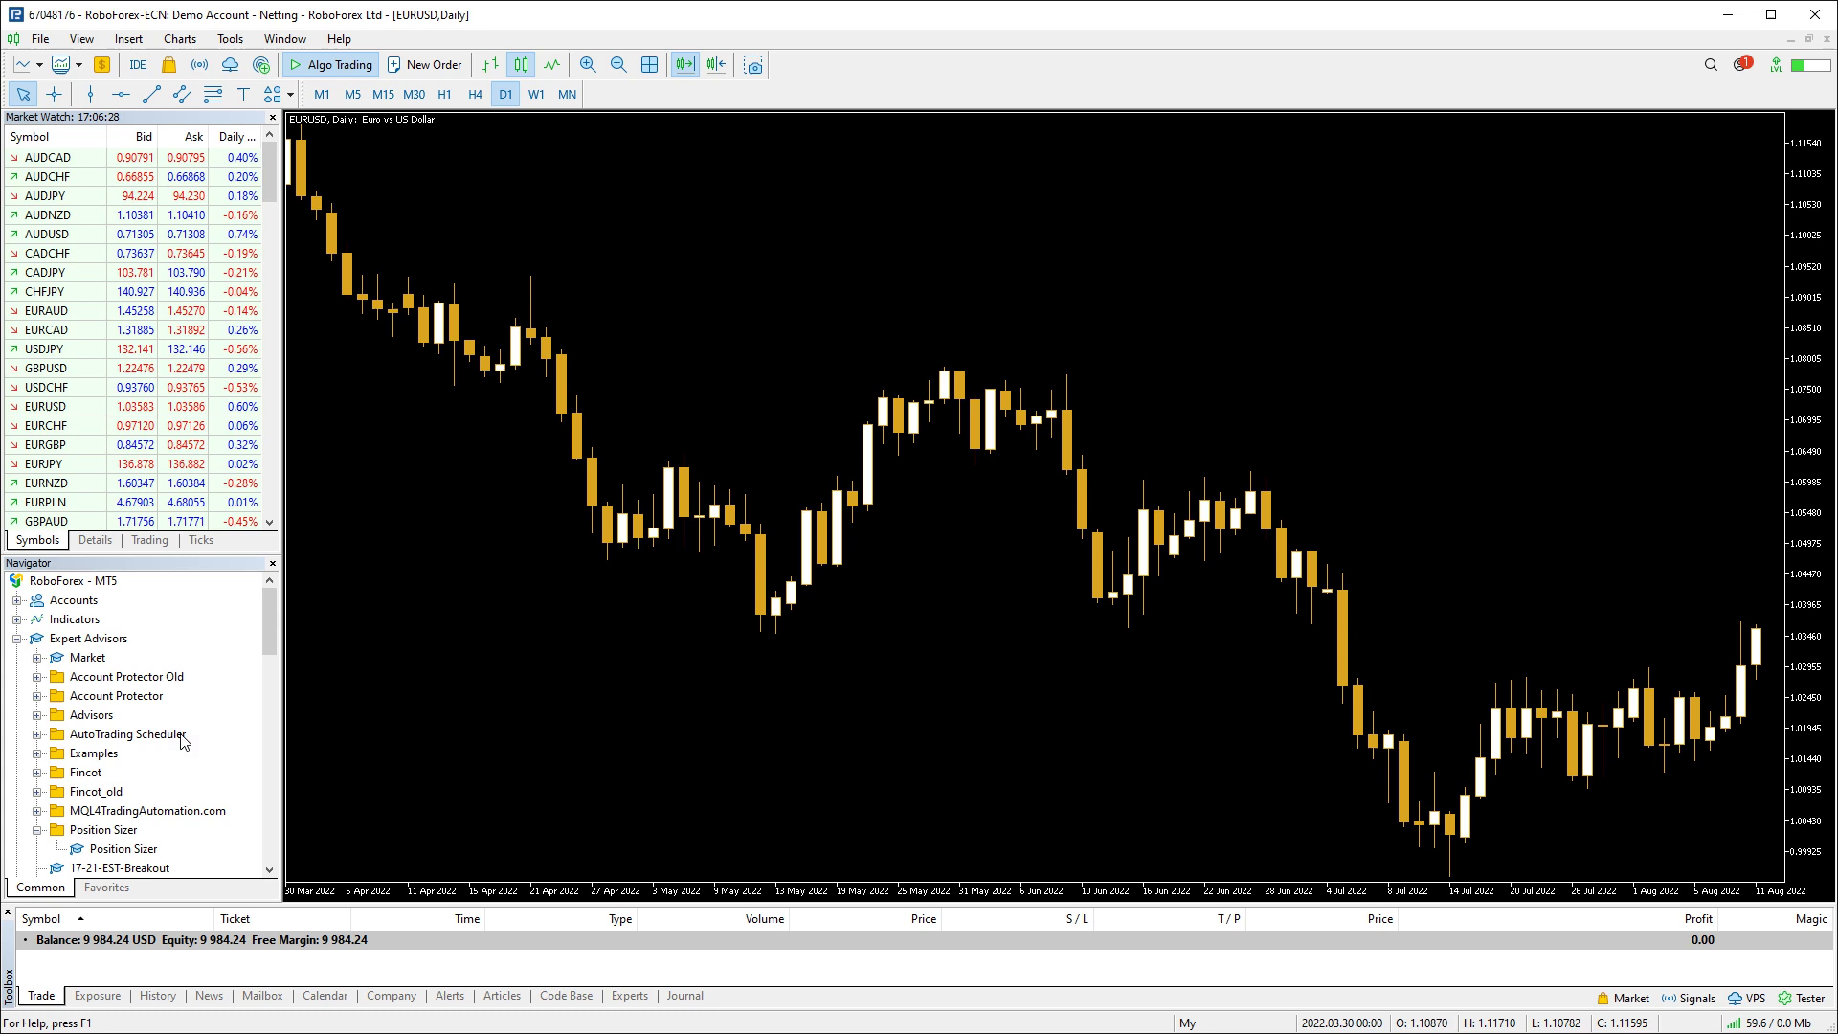
Set StartPanelMinimized to true and apply it
double_click(131, 852)
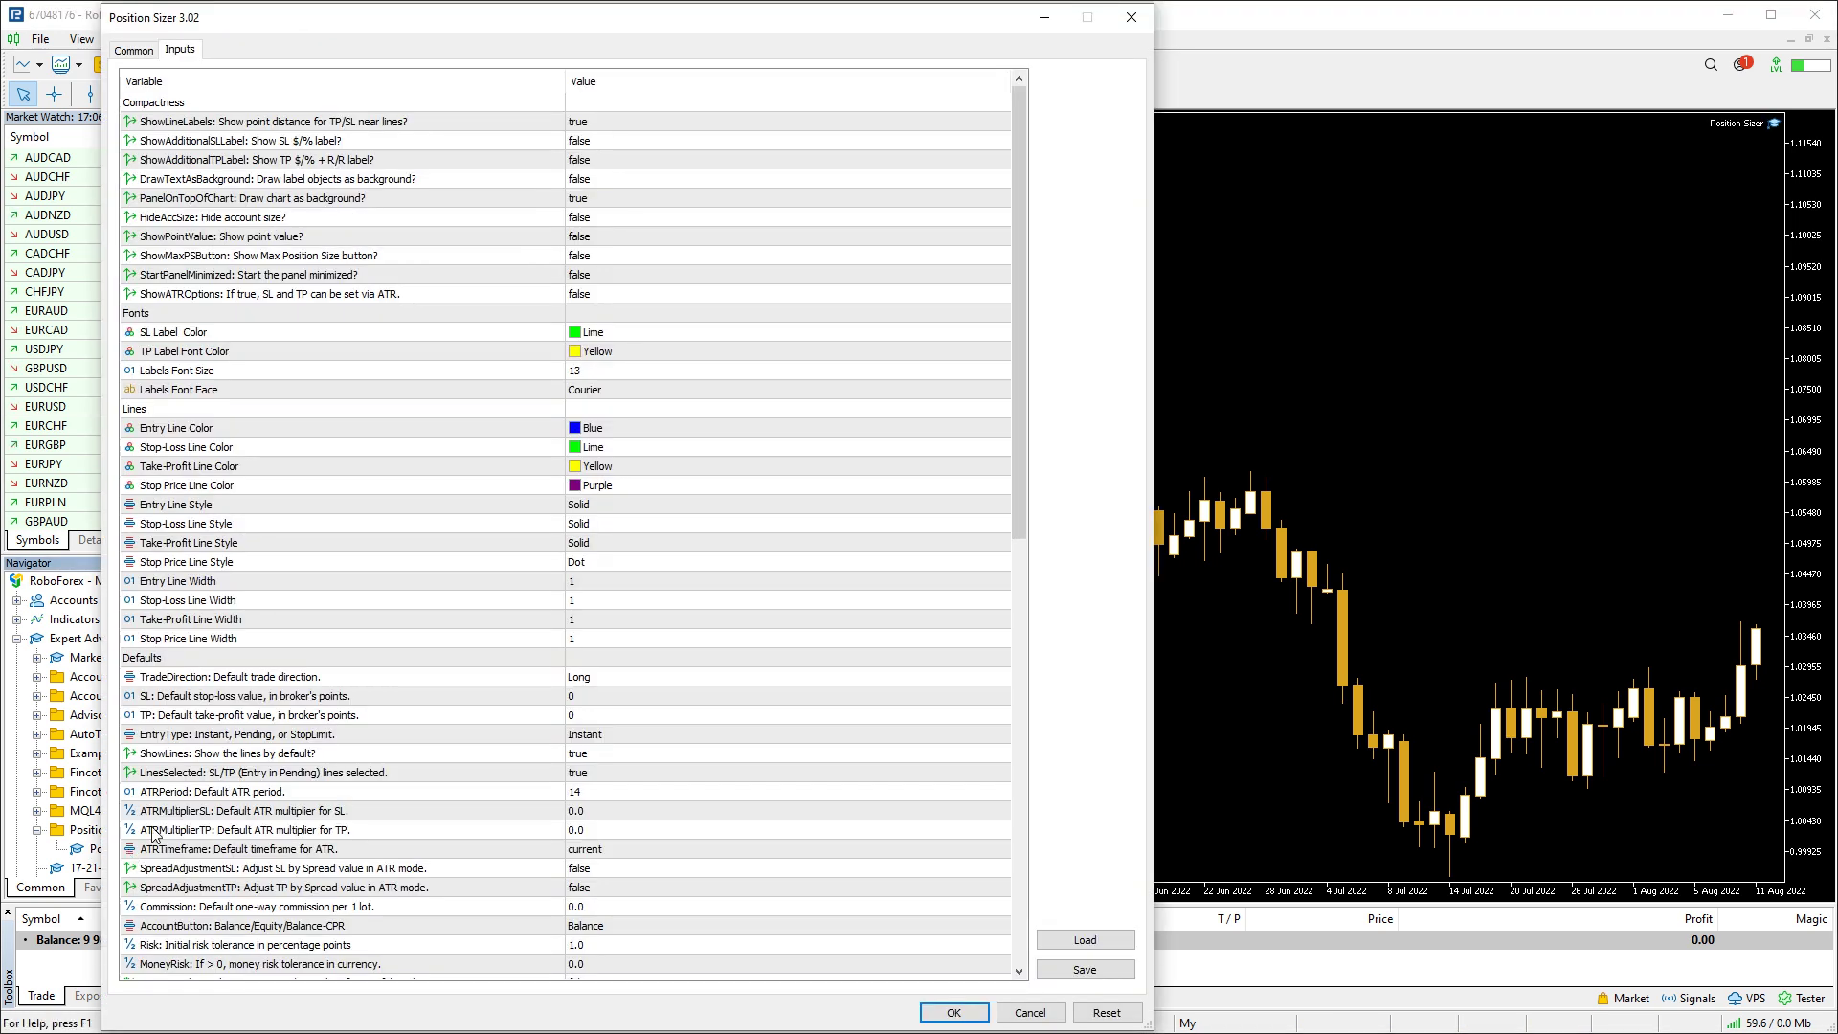
left_click(594, 274)
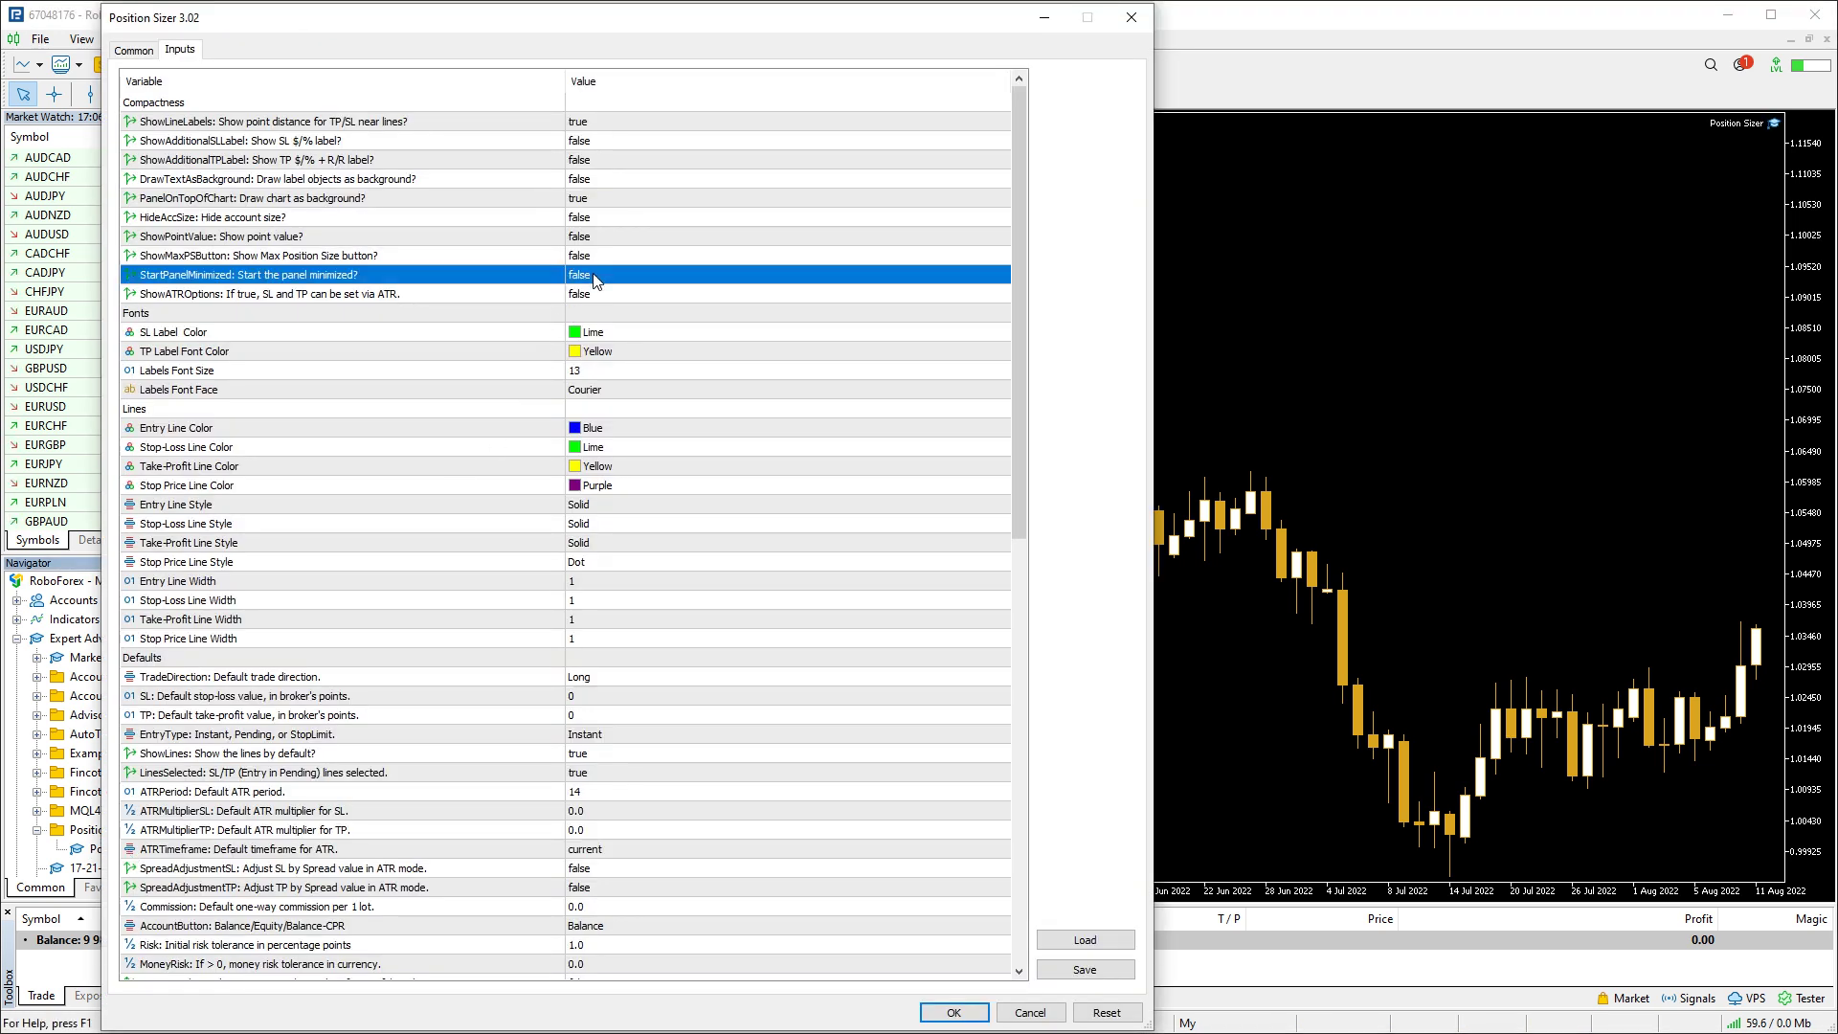
left_click(954, 1011)
Close the minimized panel and attach Position Sizer to the EURUSD chart again
left_click_drag(330, 140, 521, 207)
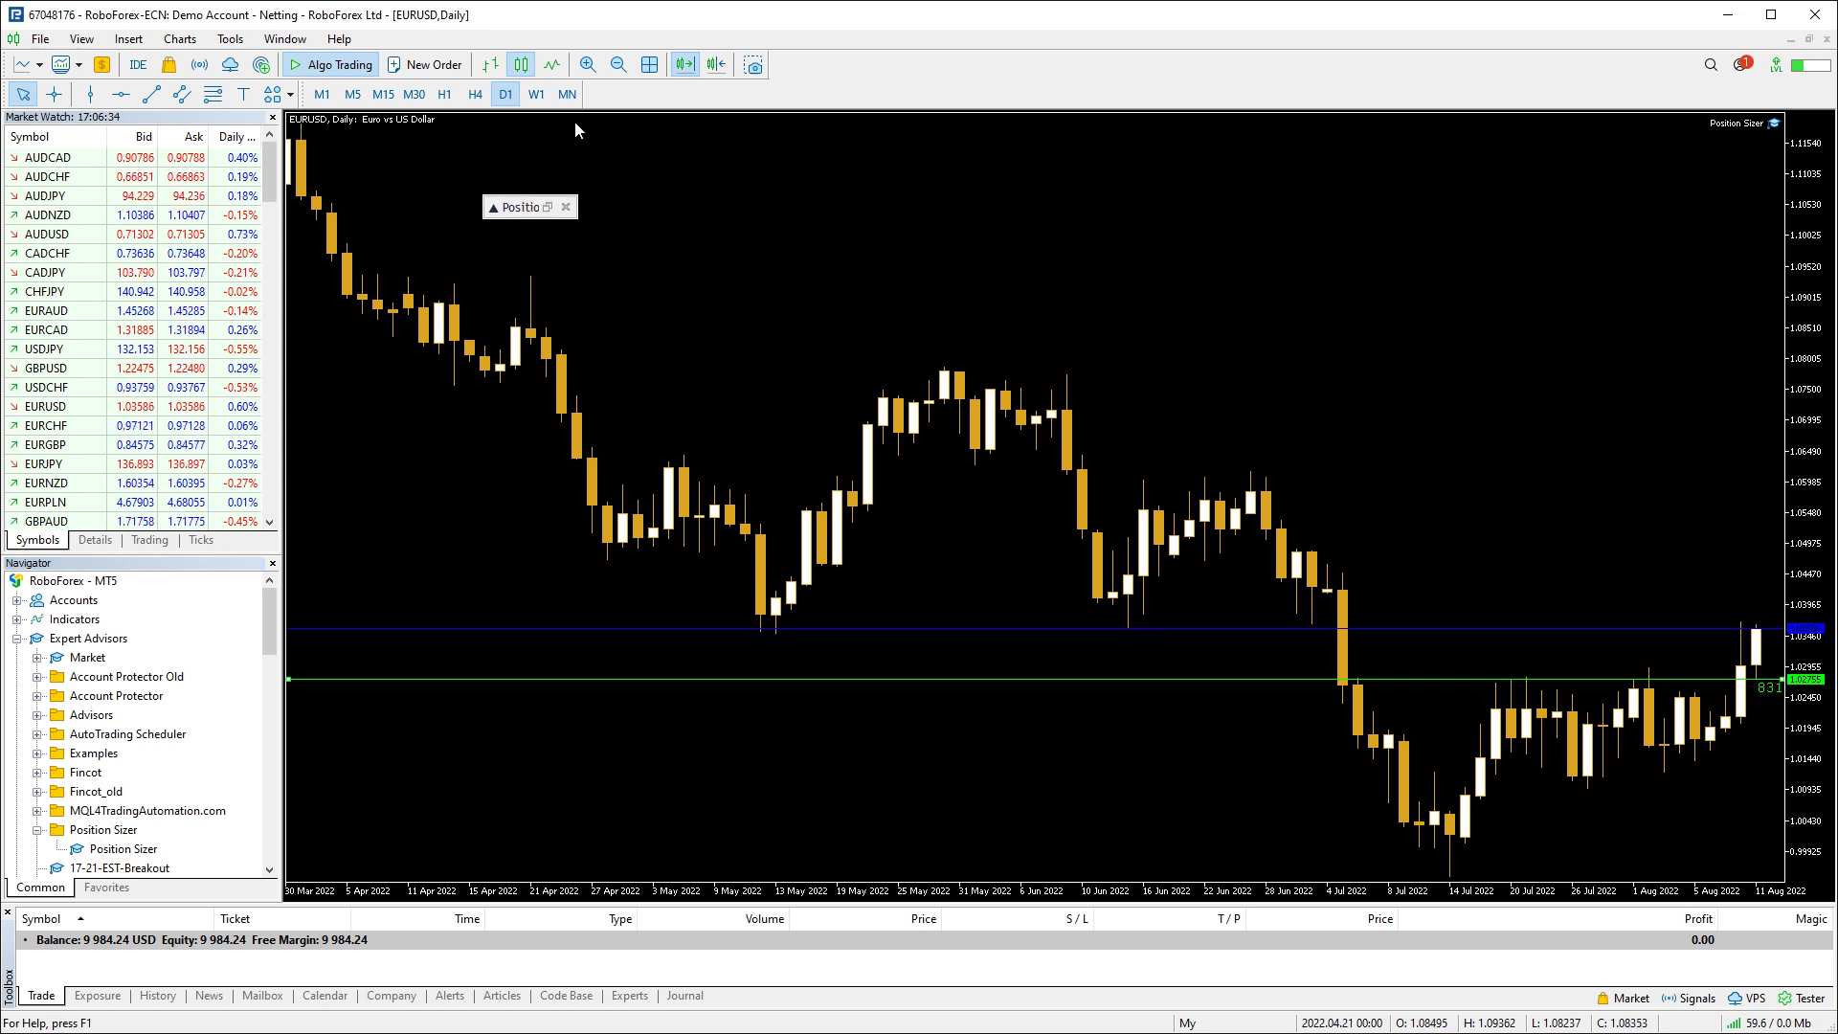
left_click(565, 207)
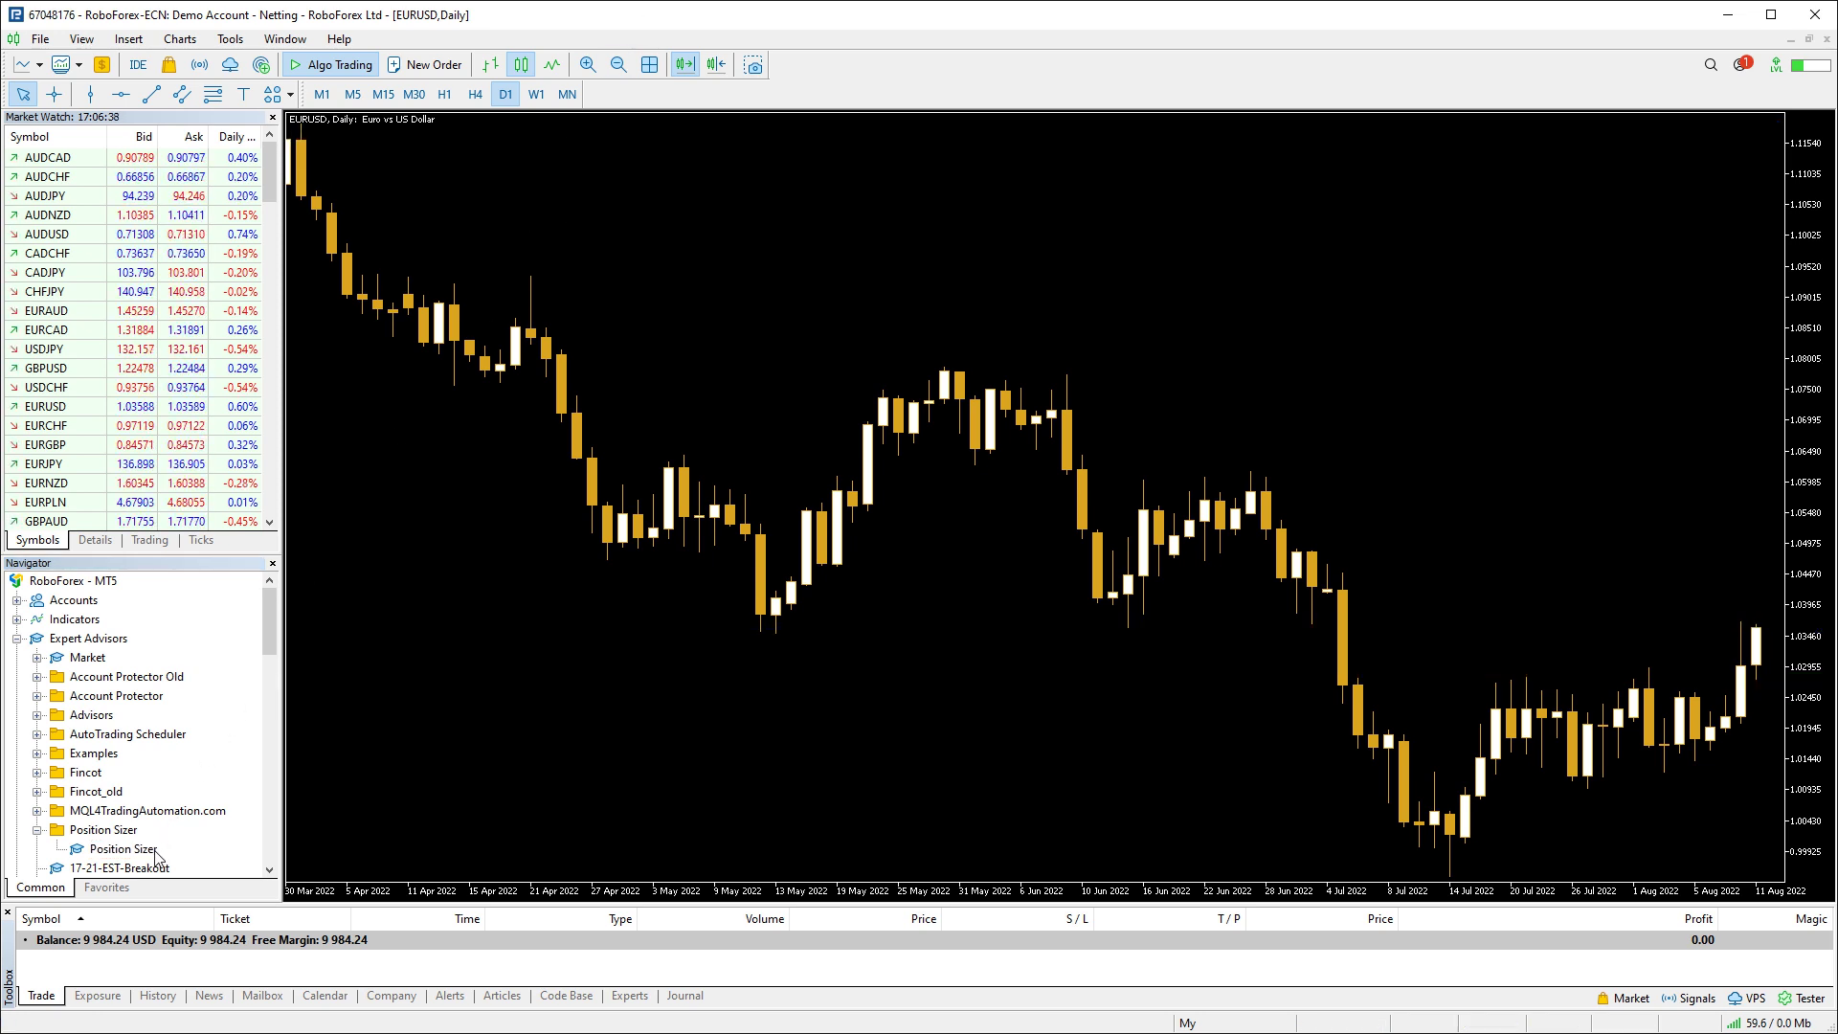
left_click_drag(151, 849, 486, 527)
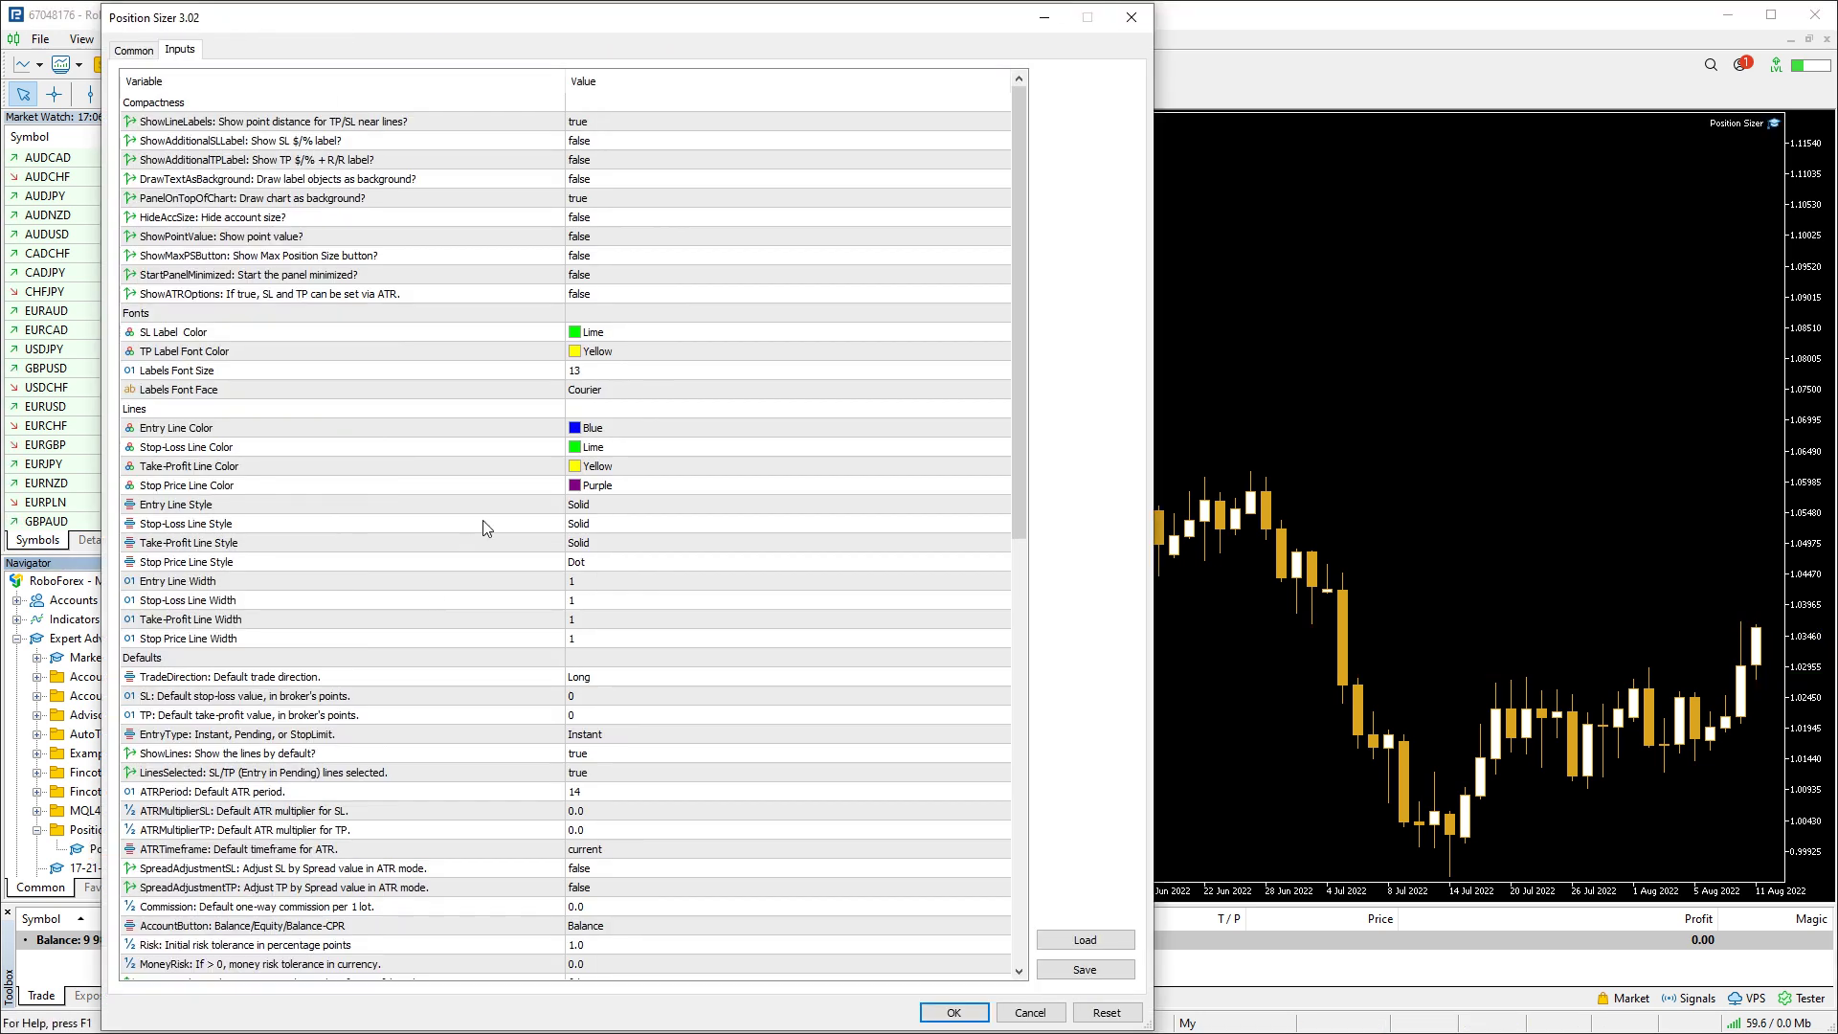
Enable ShowATROptions and enter SL multiplier 1, TP multiplier 2 and ATR period 20
left_click(373, 296)
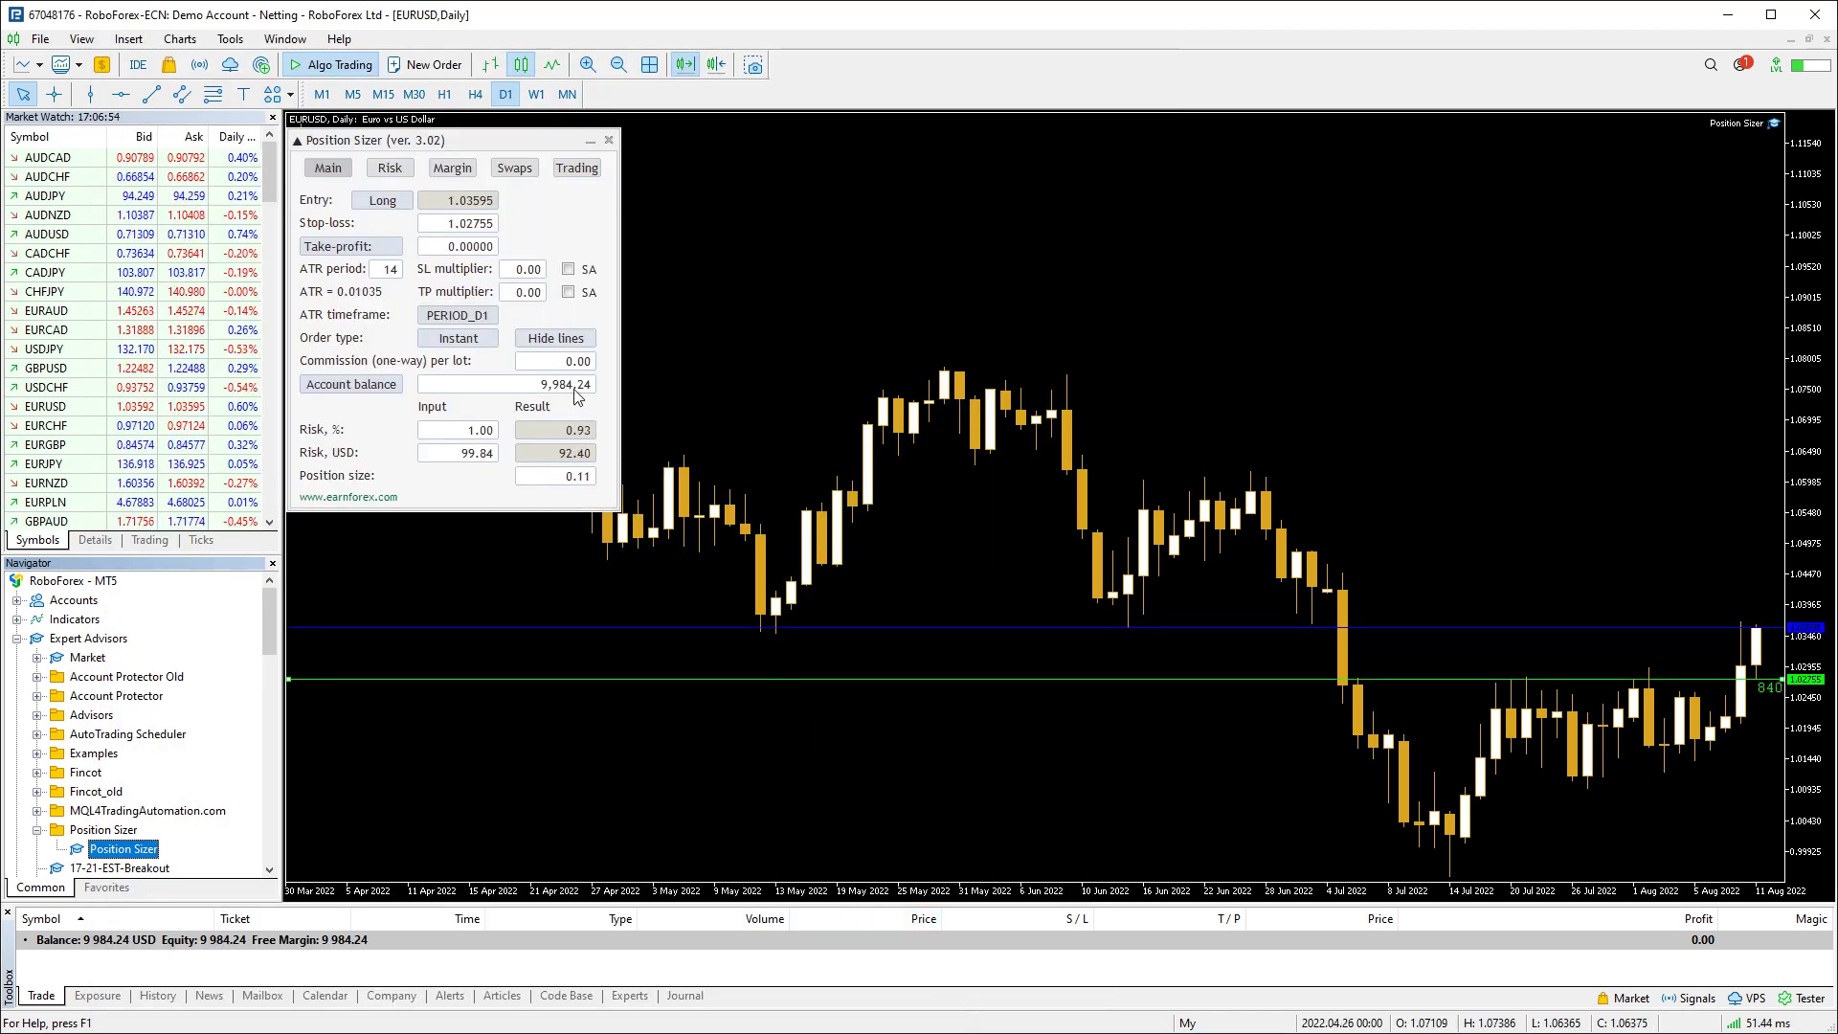
left_click(524, 272)
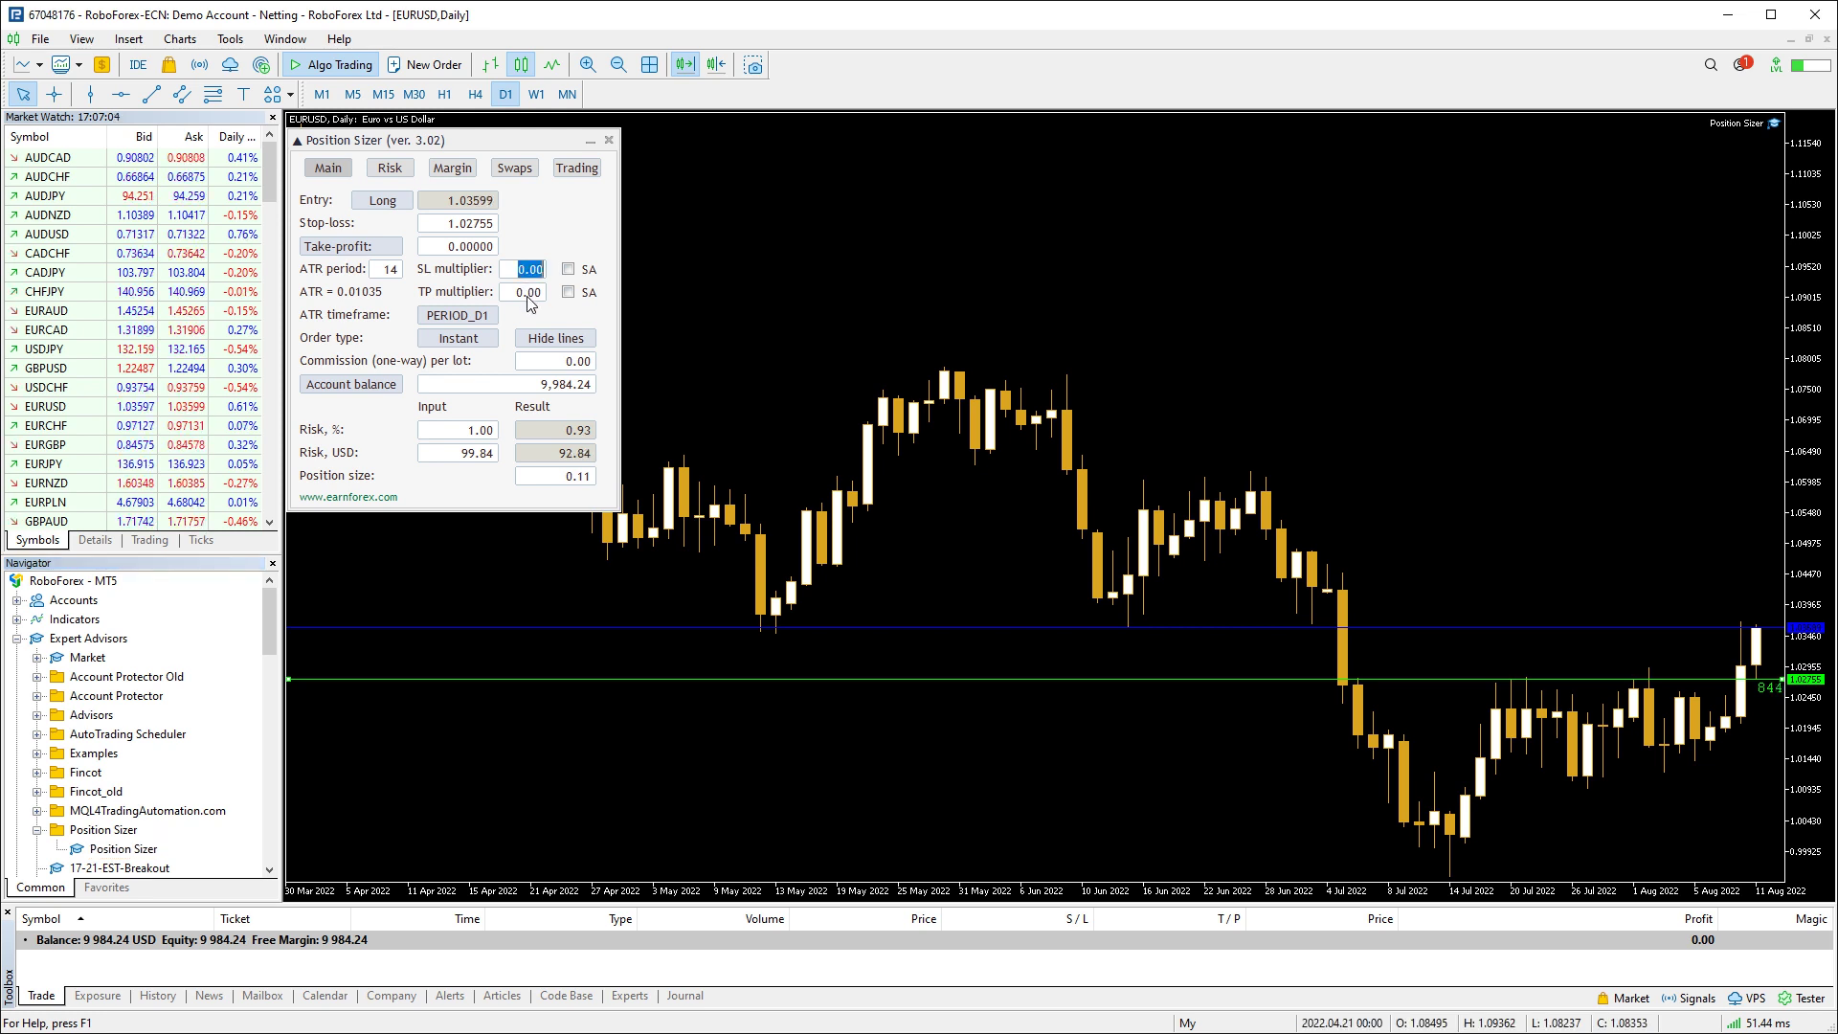
type("1")
key("Tab")
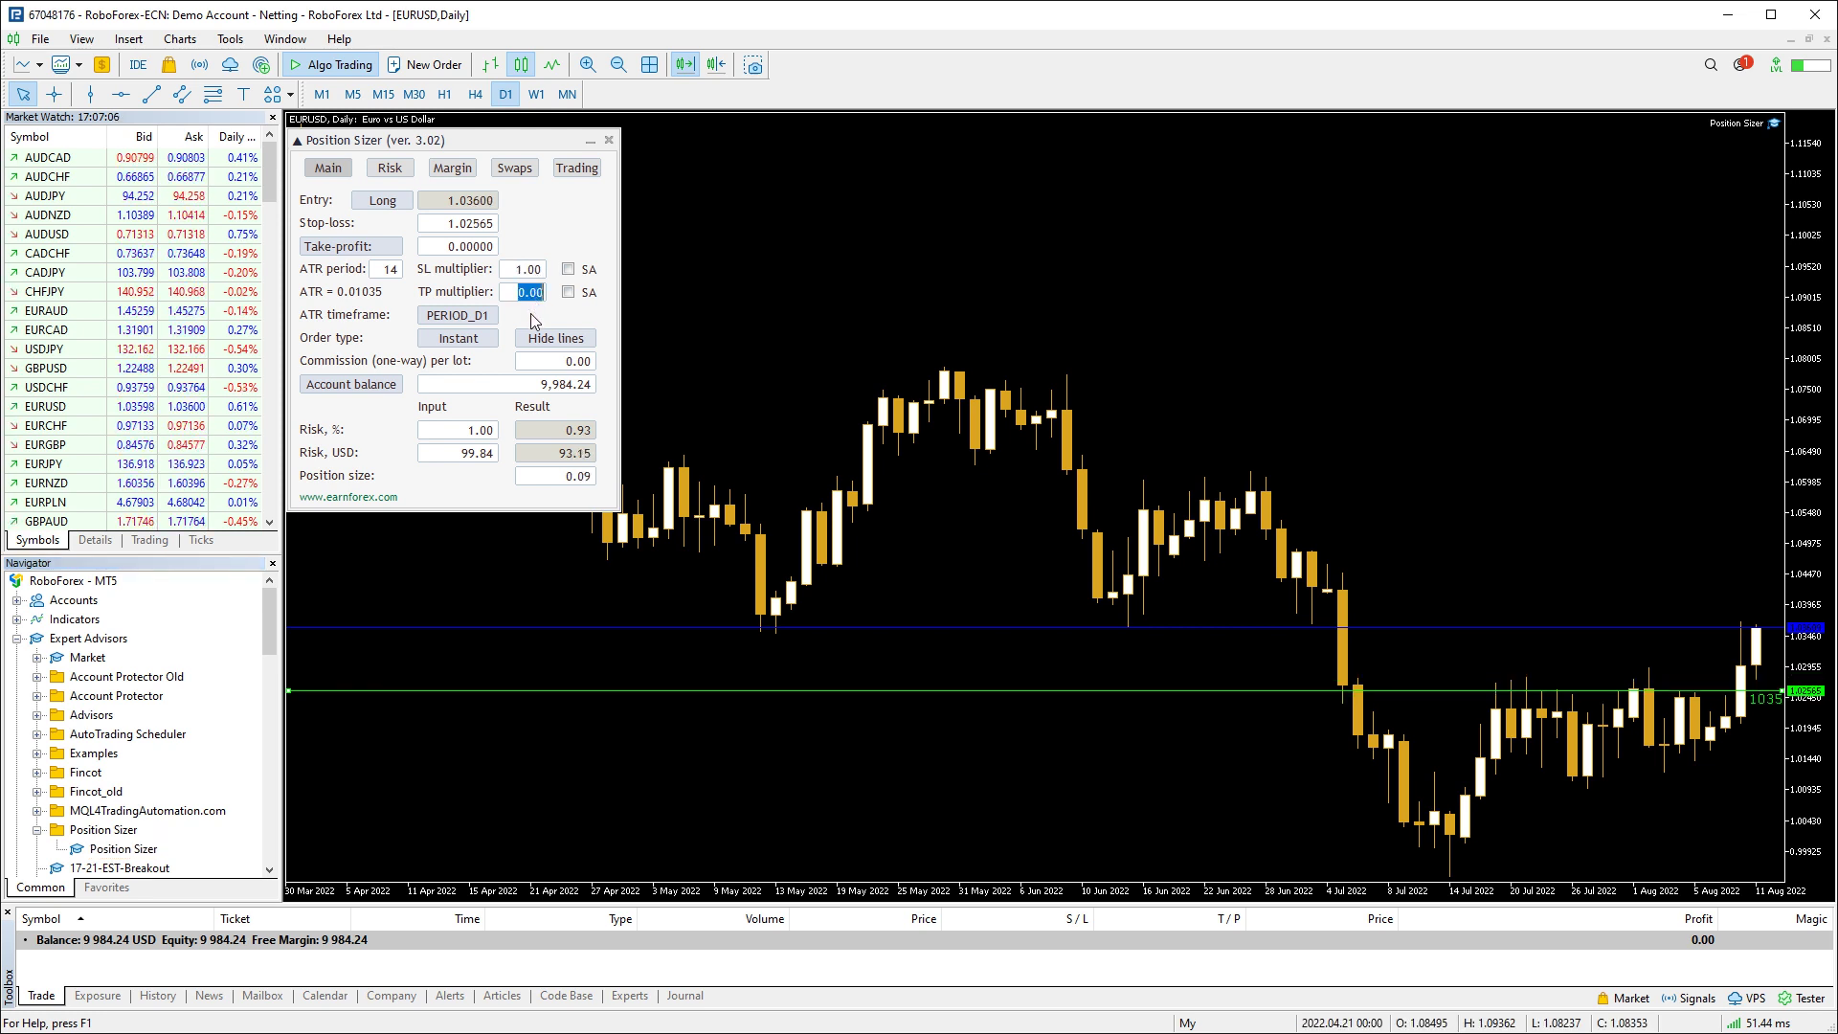
type("2")
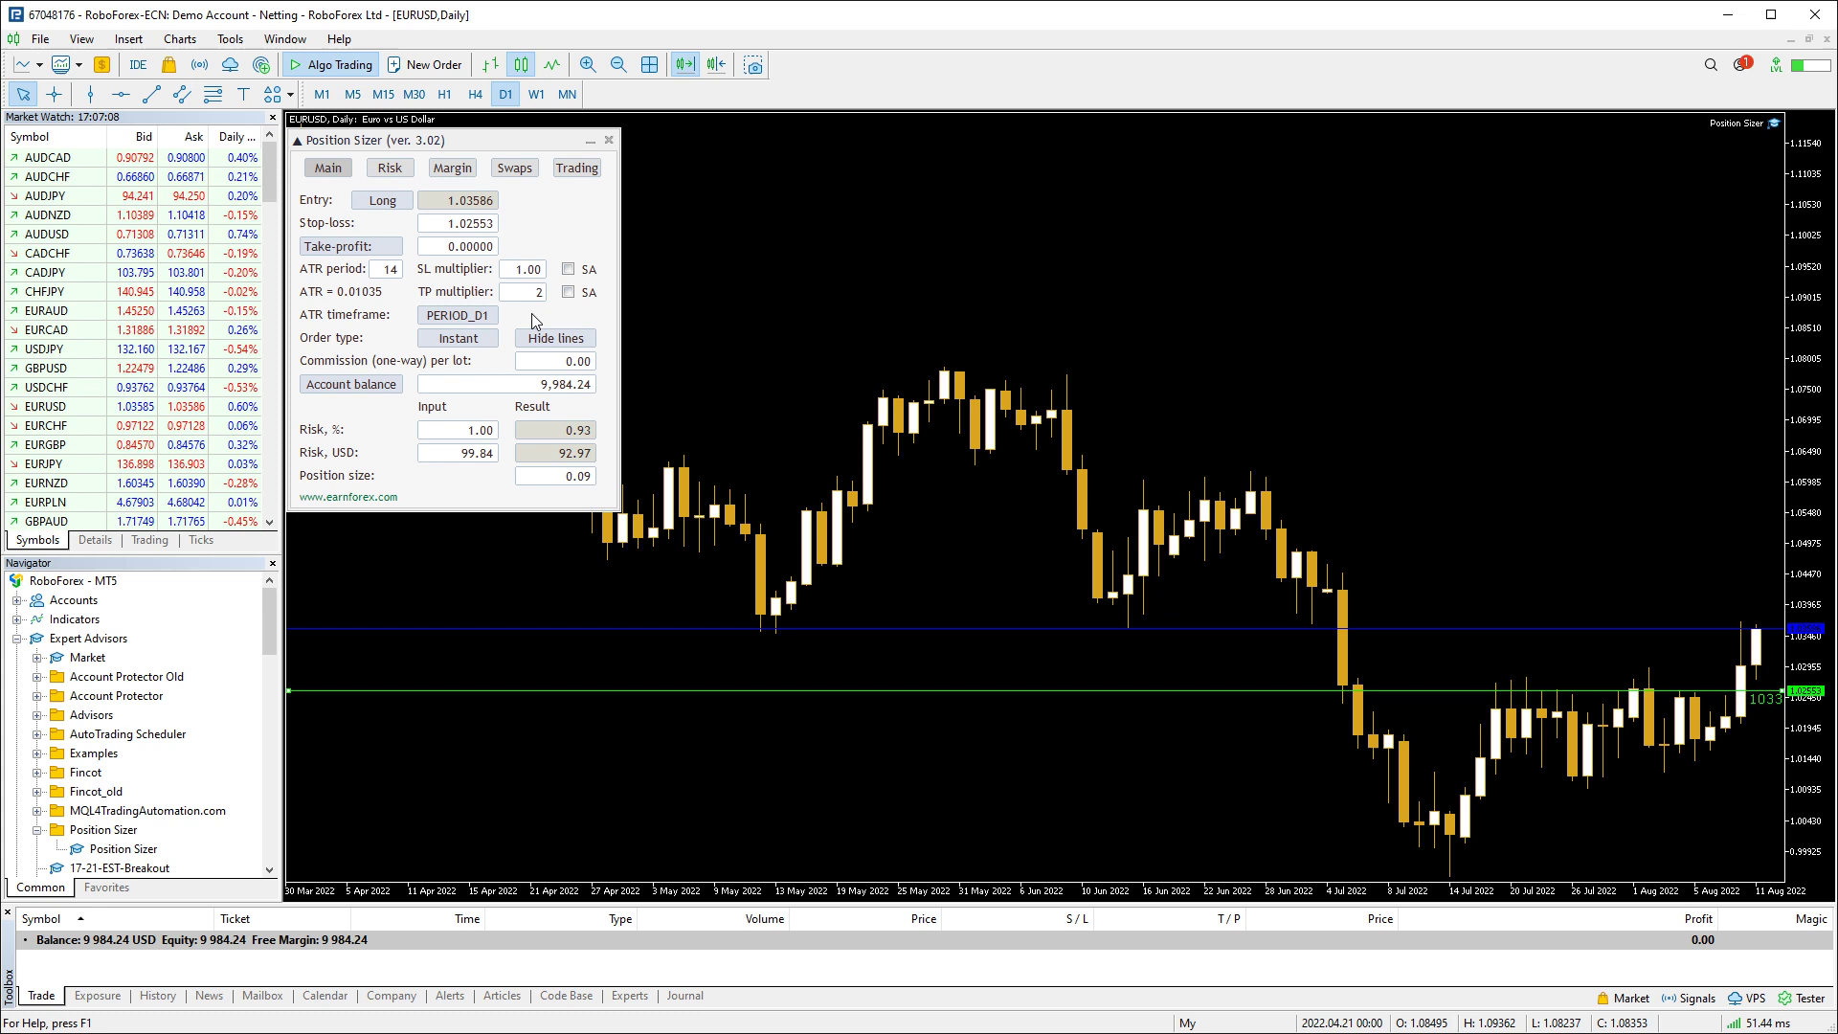
key("Return")
left_click(392, 271)
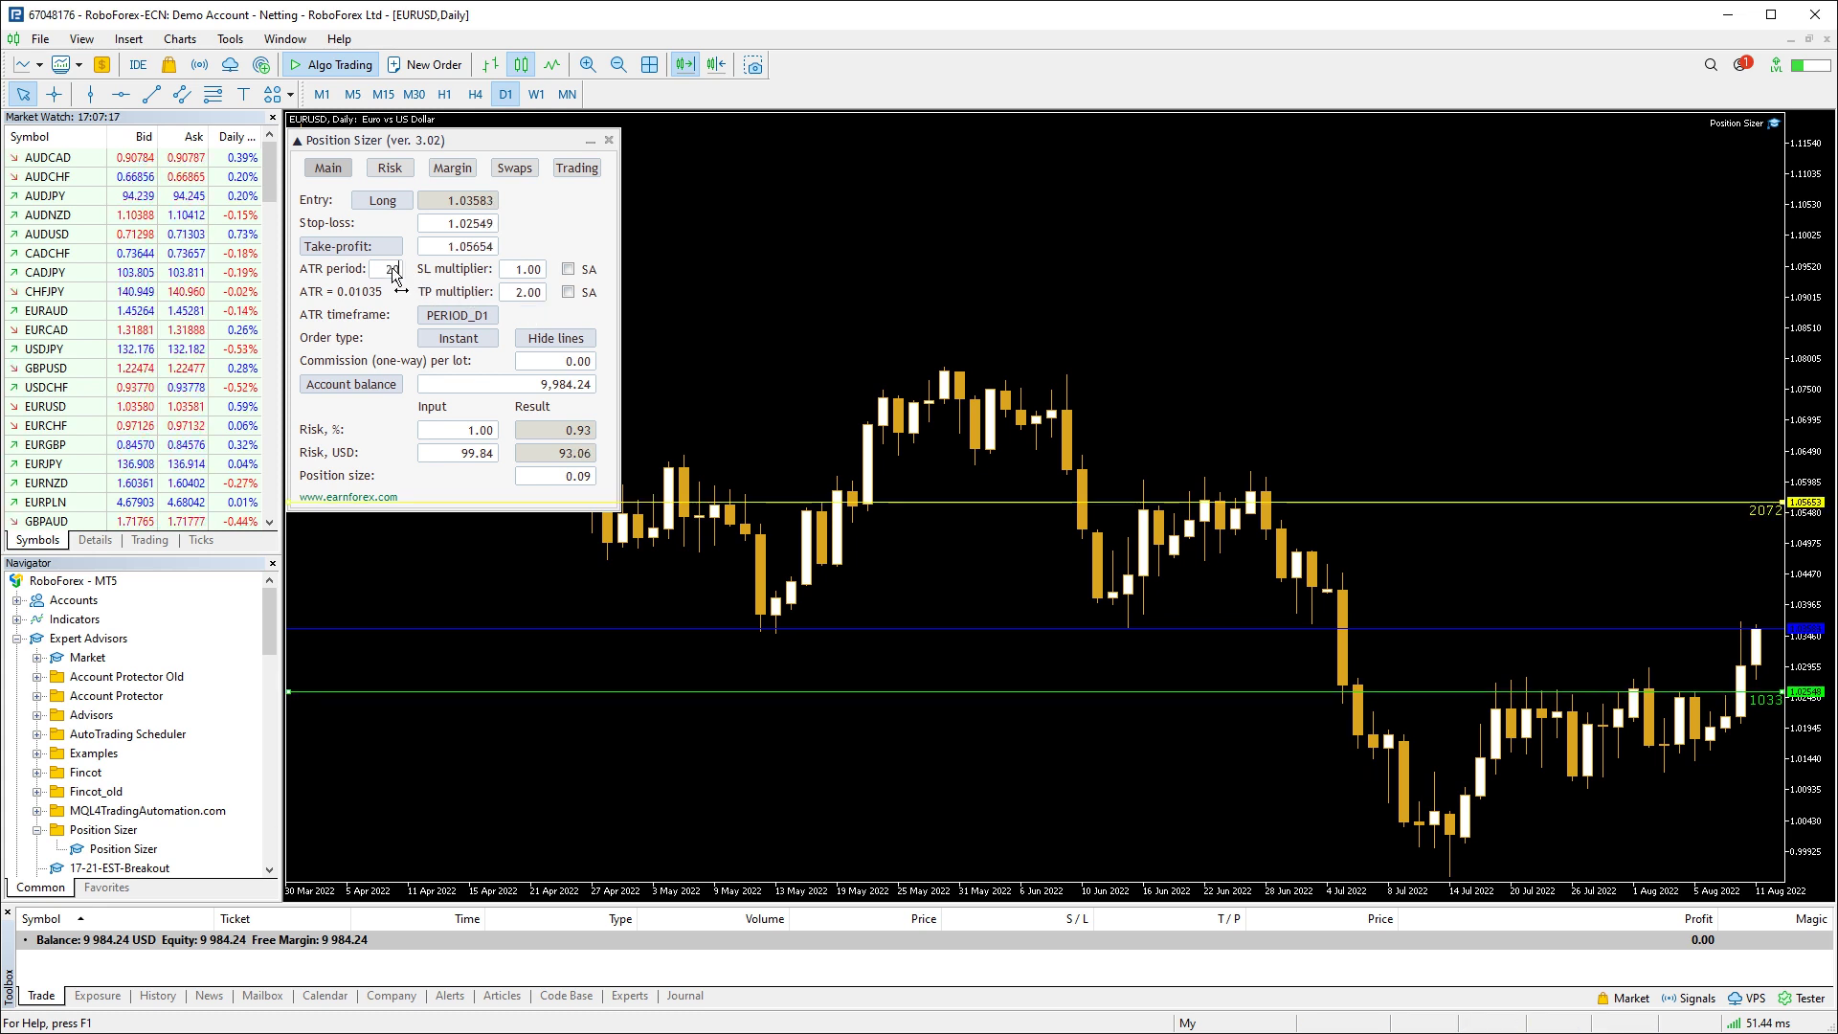
key("Return")
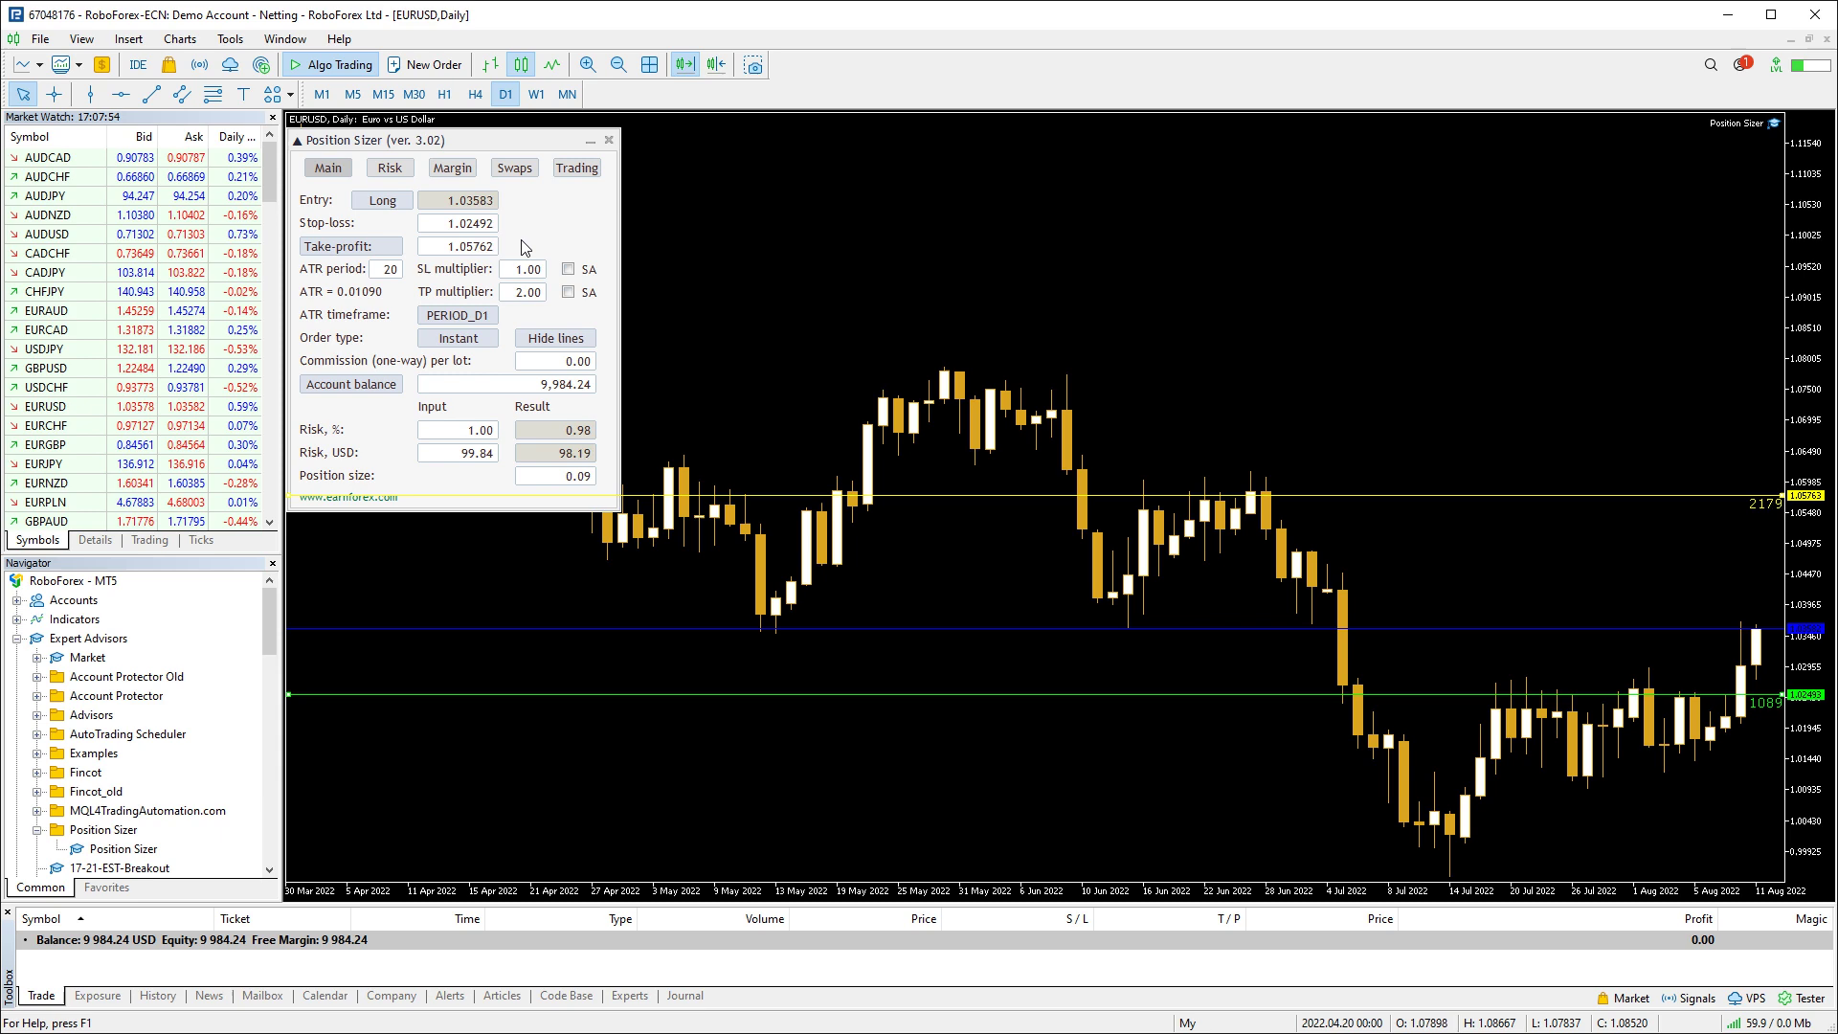
key("F7")
Set SL Label Color to DarkViolet and TP Label Font Color to RosyBrown
left_click(485, 294)
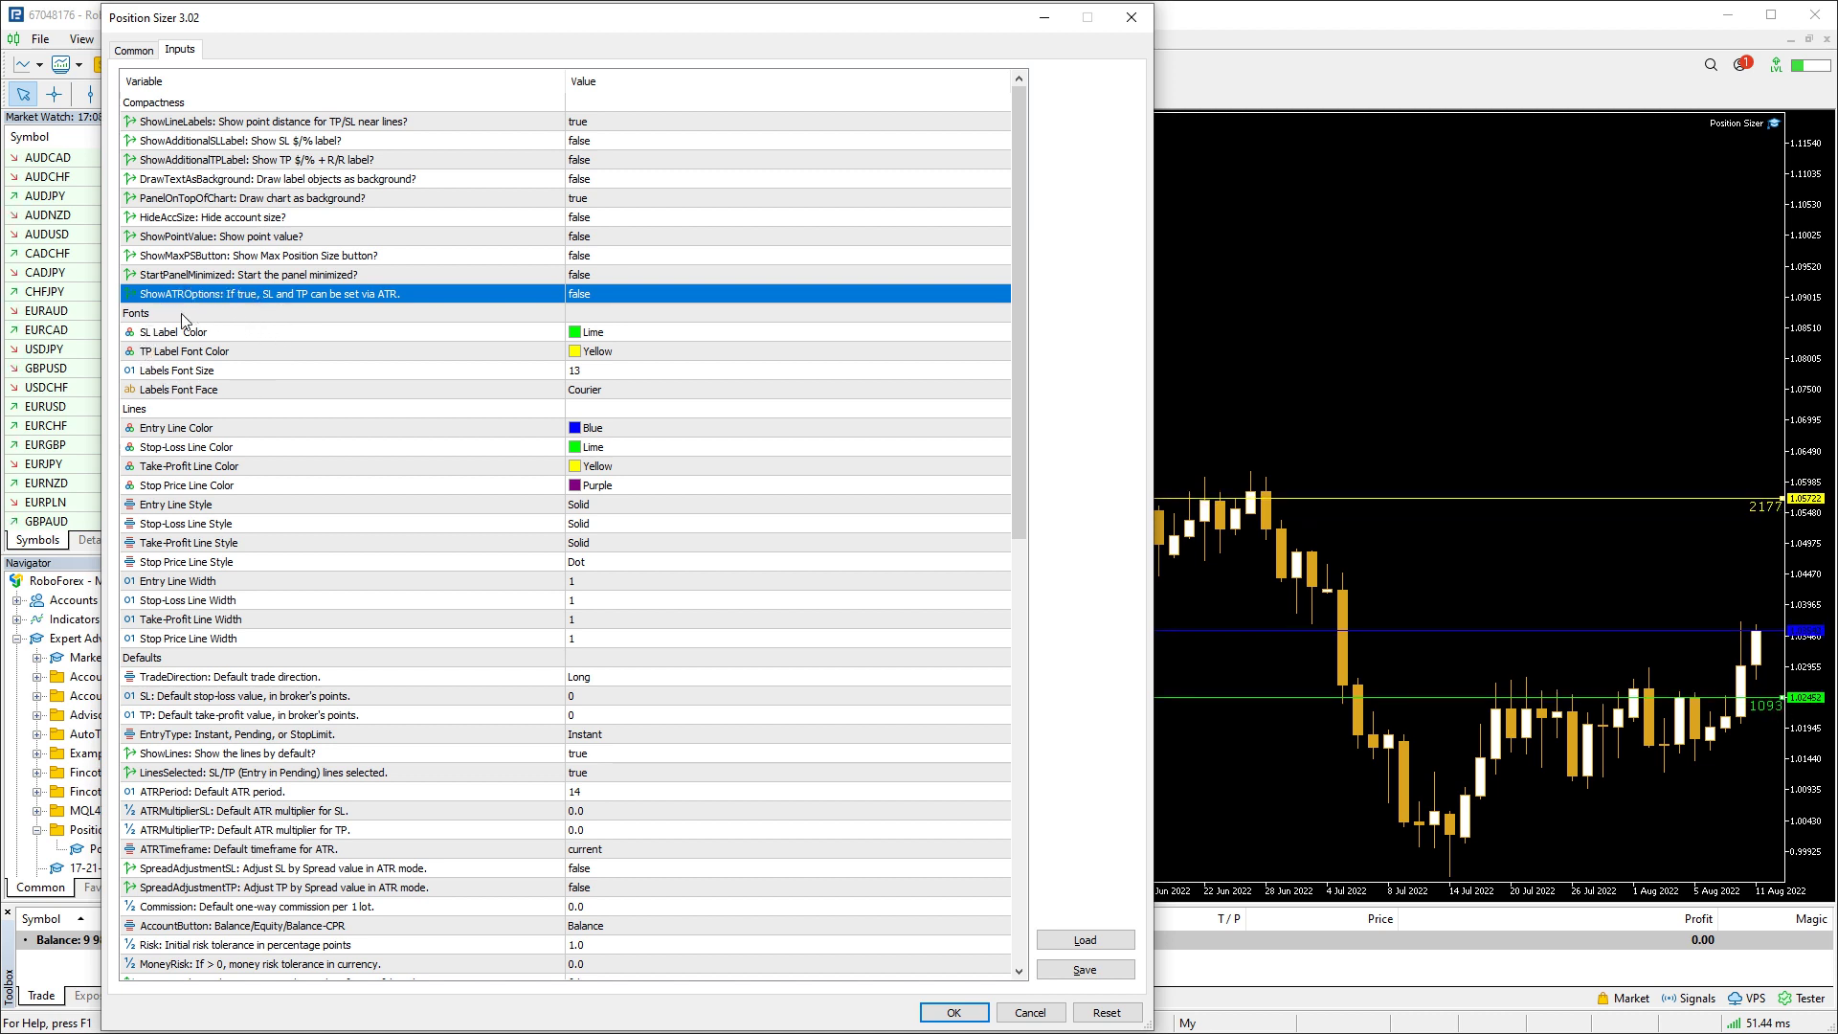
left_click(617, 334)
left_click(1001, 335)
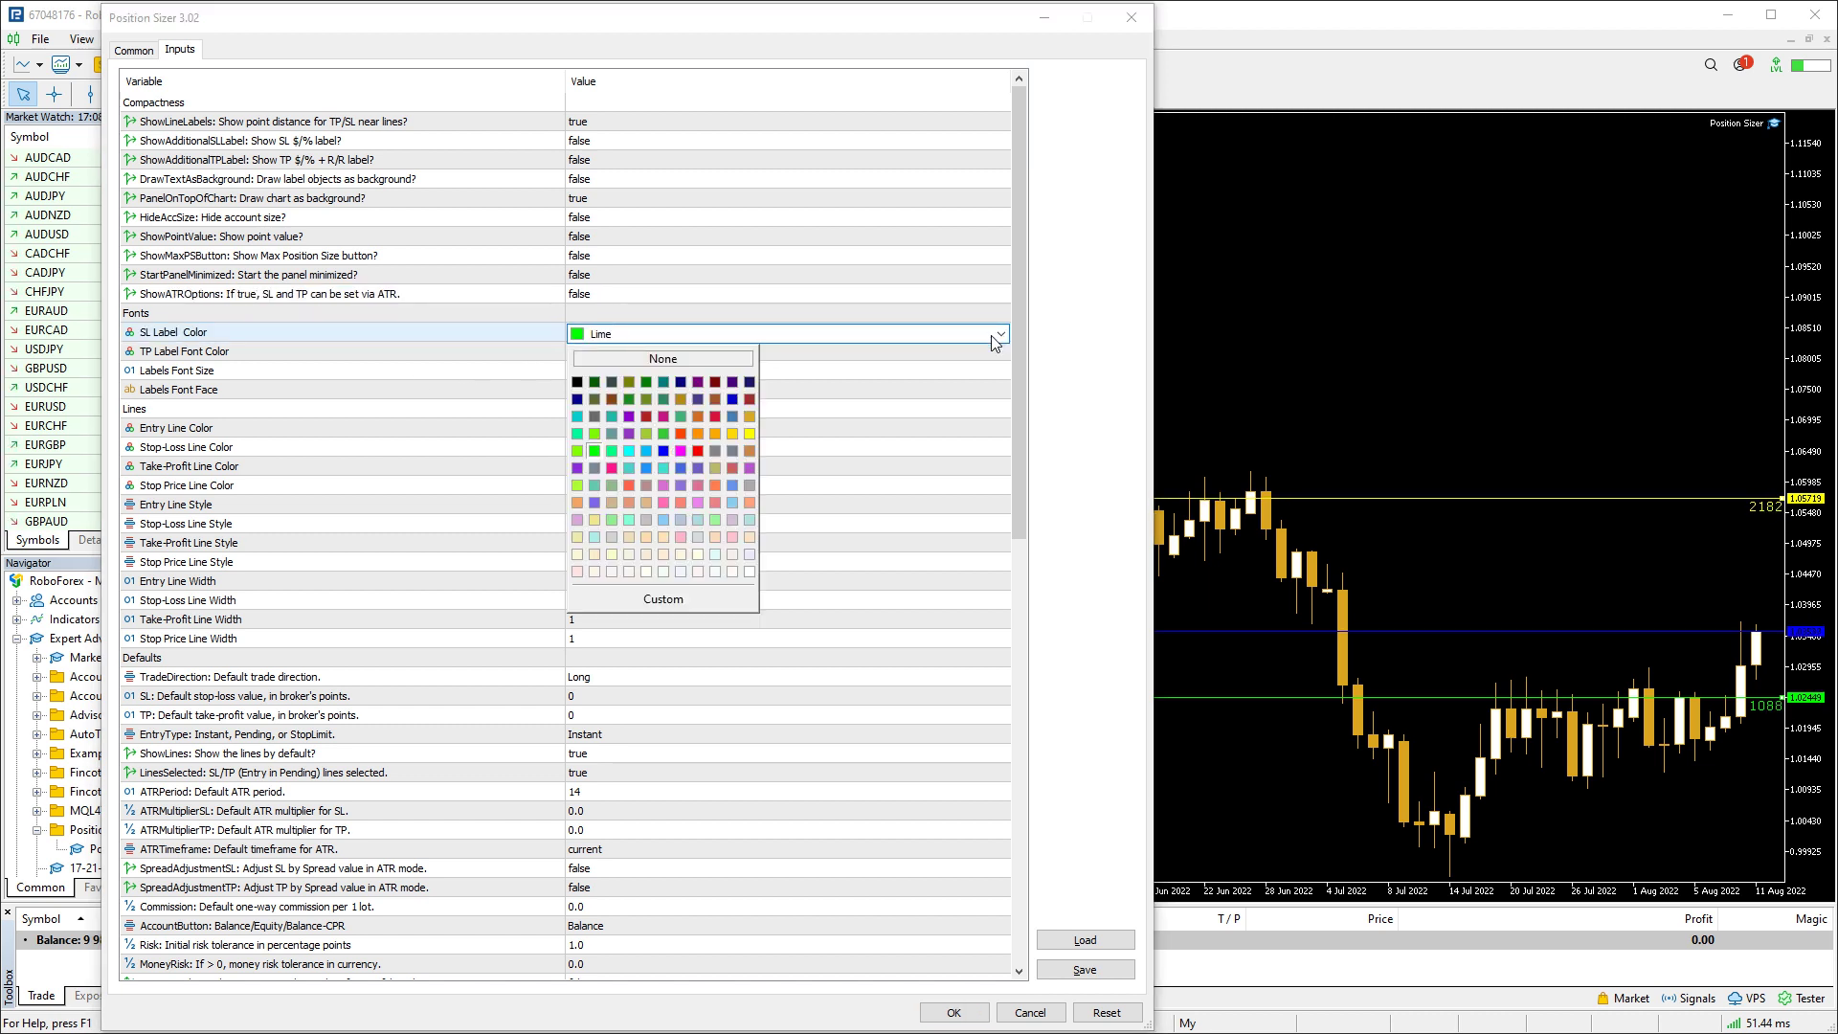
left_click(623, 416)
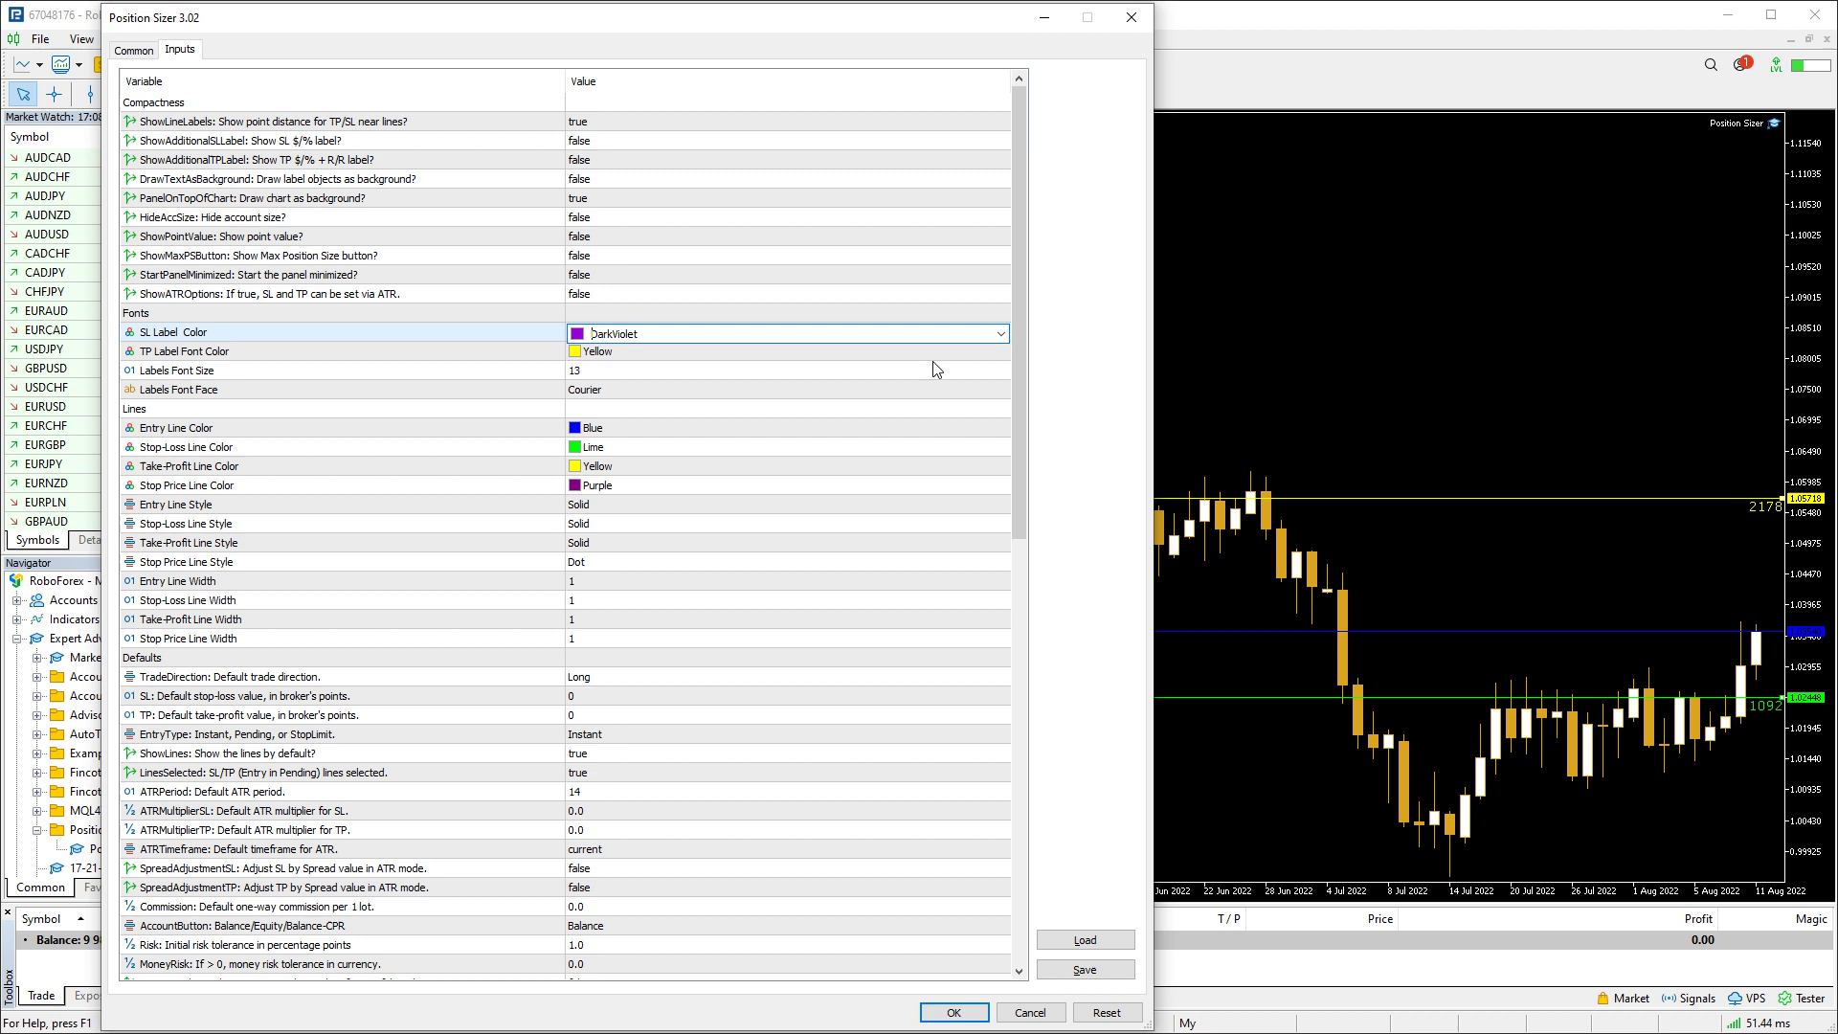
left_click(1002, 361)
left_click(1002, 356)
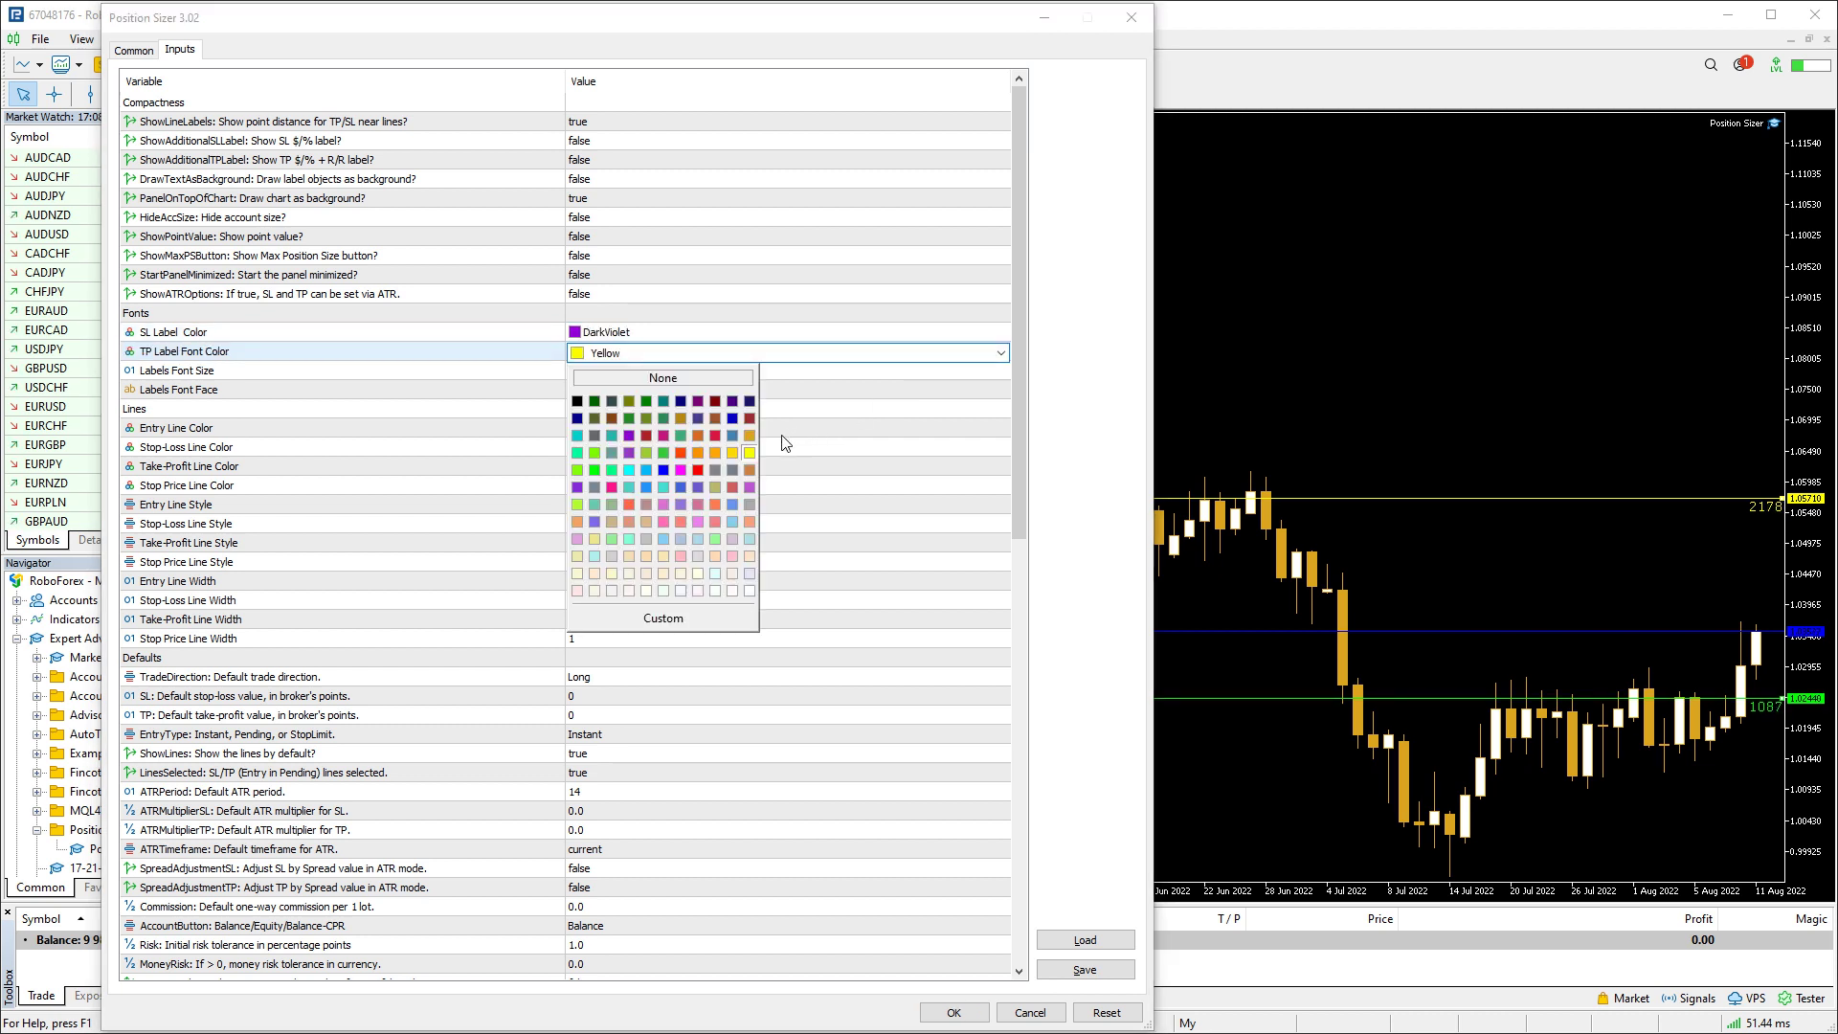
left_click(647, 505)
Set Labels Font Size to 20 and Labels Font Face to Verdana, and apply to the chart
left_click(590, 372)
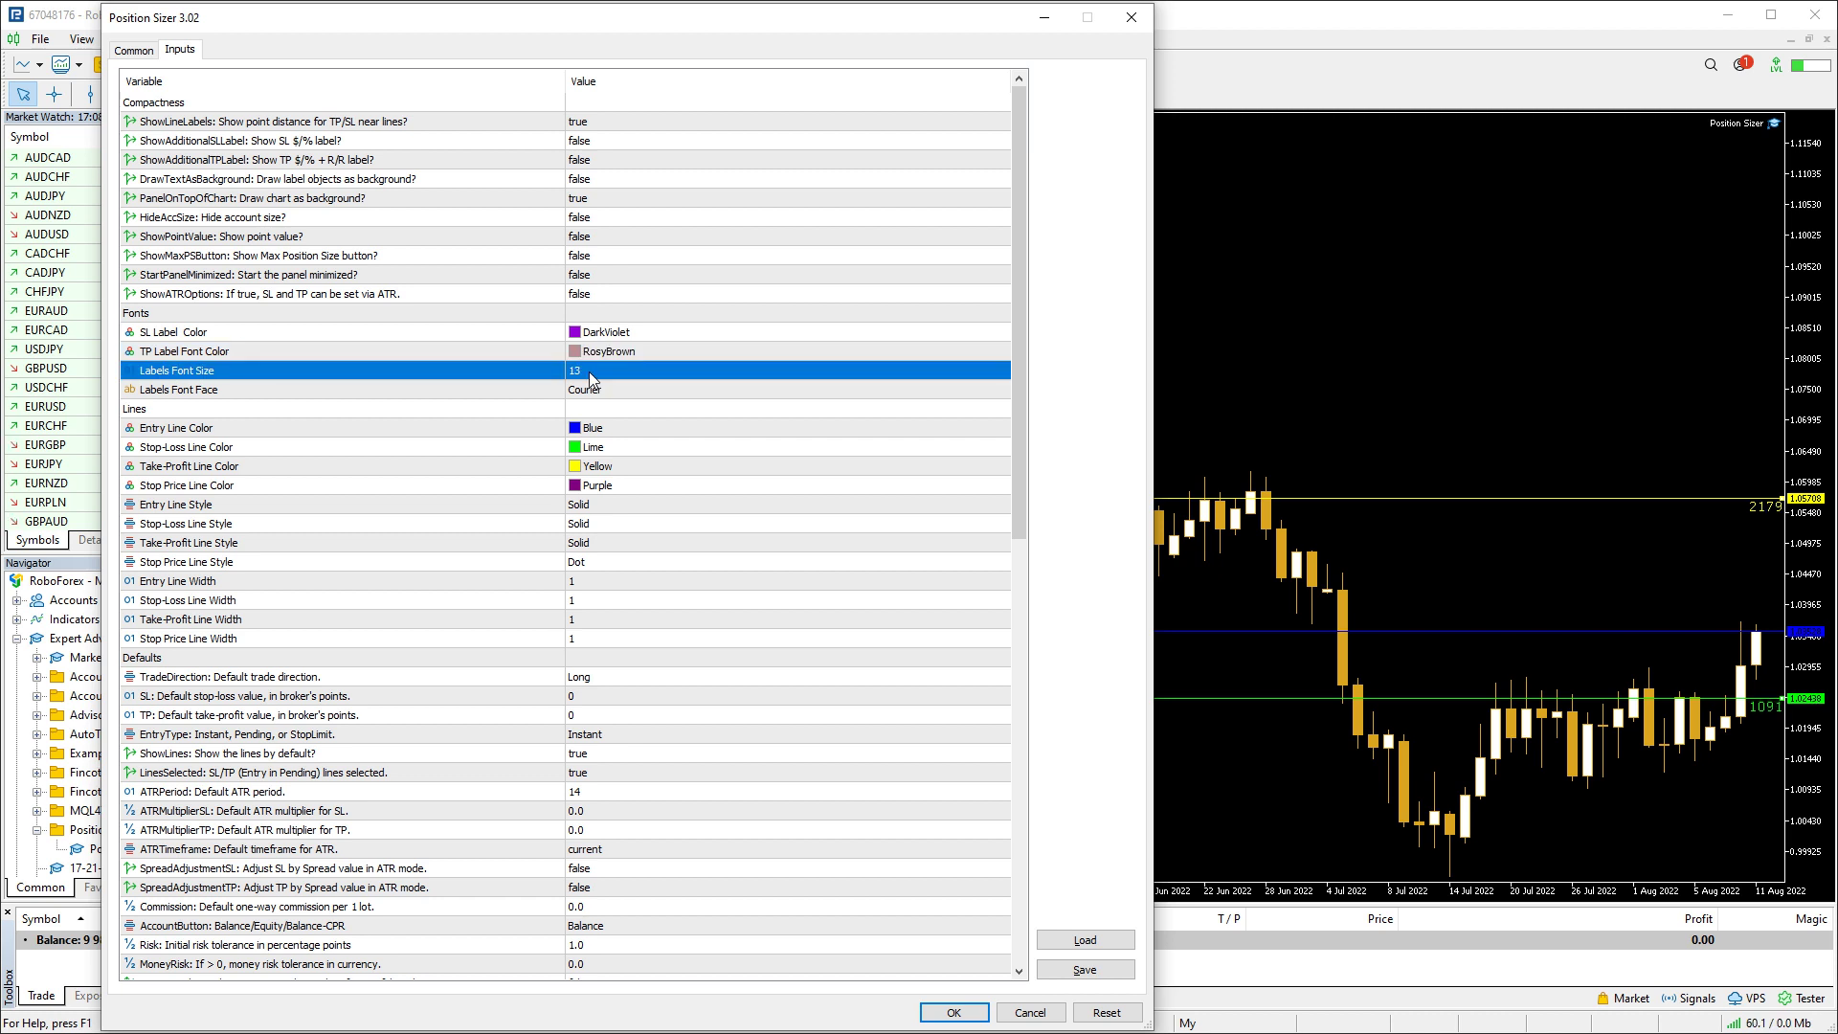
left_click(591, 375)
type("20")
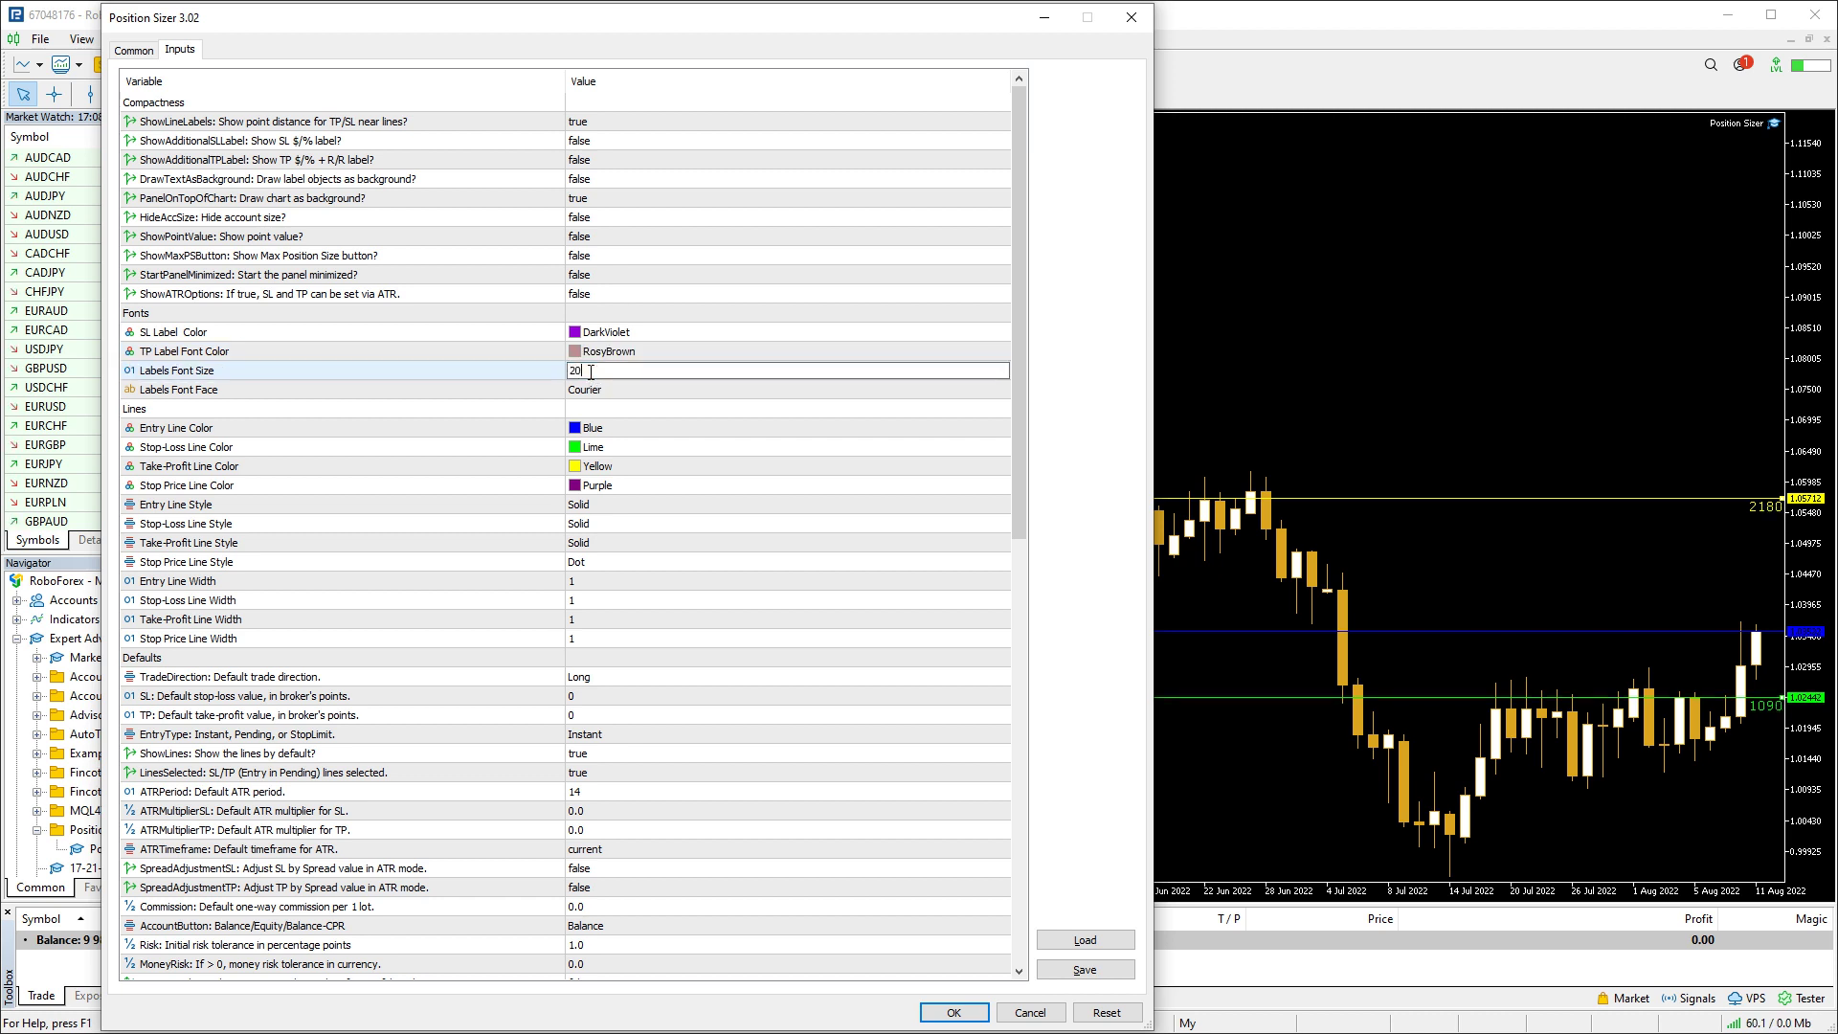
key("Return")
double_click(586, 389)
type("Verdana")
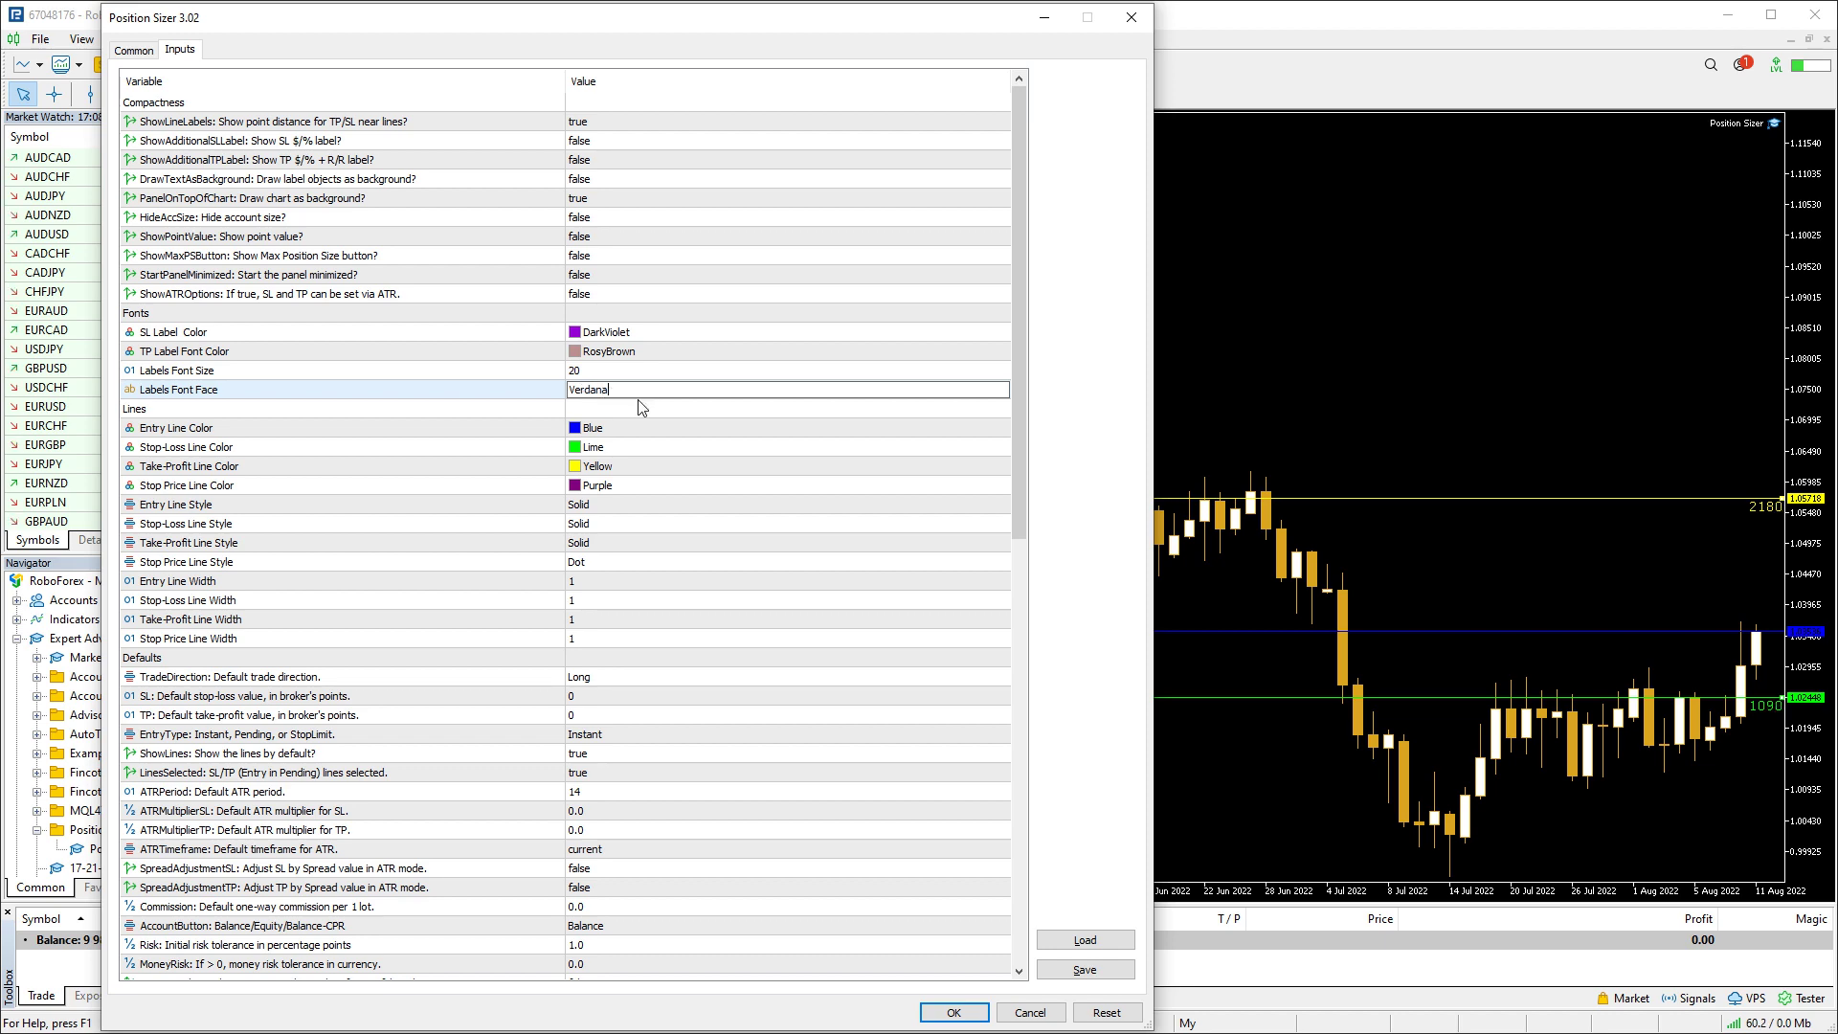
left_click(639, 370)
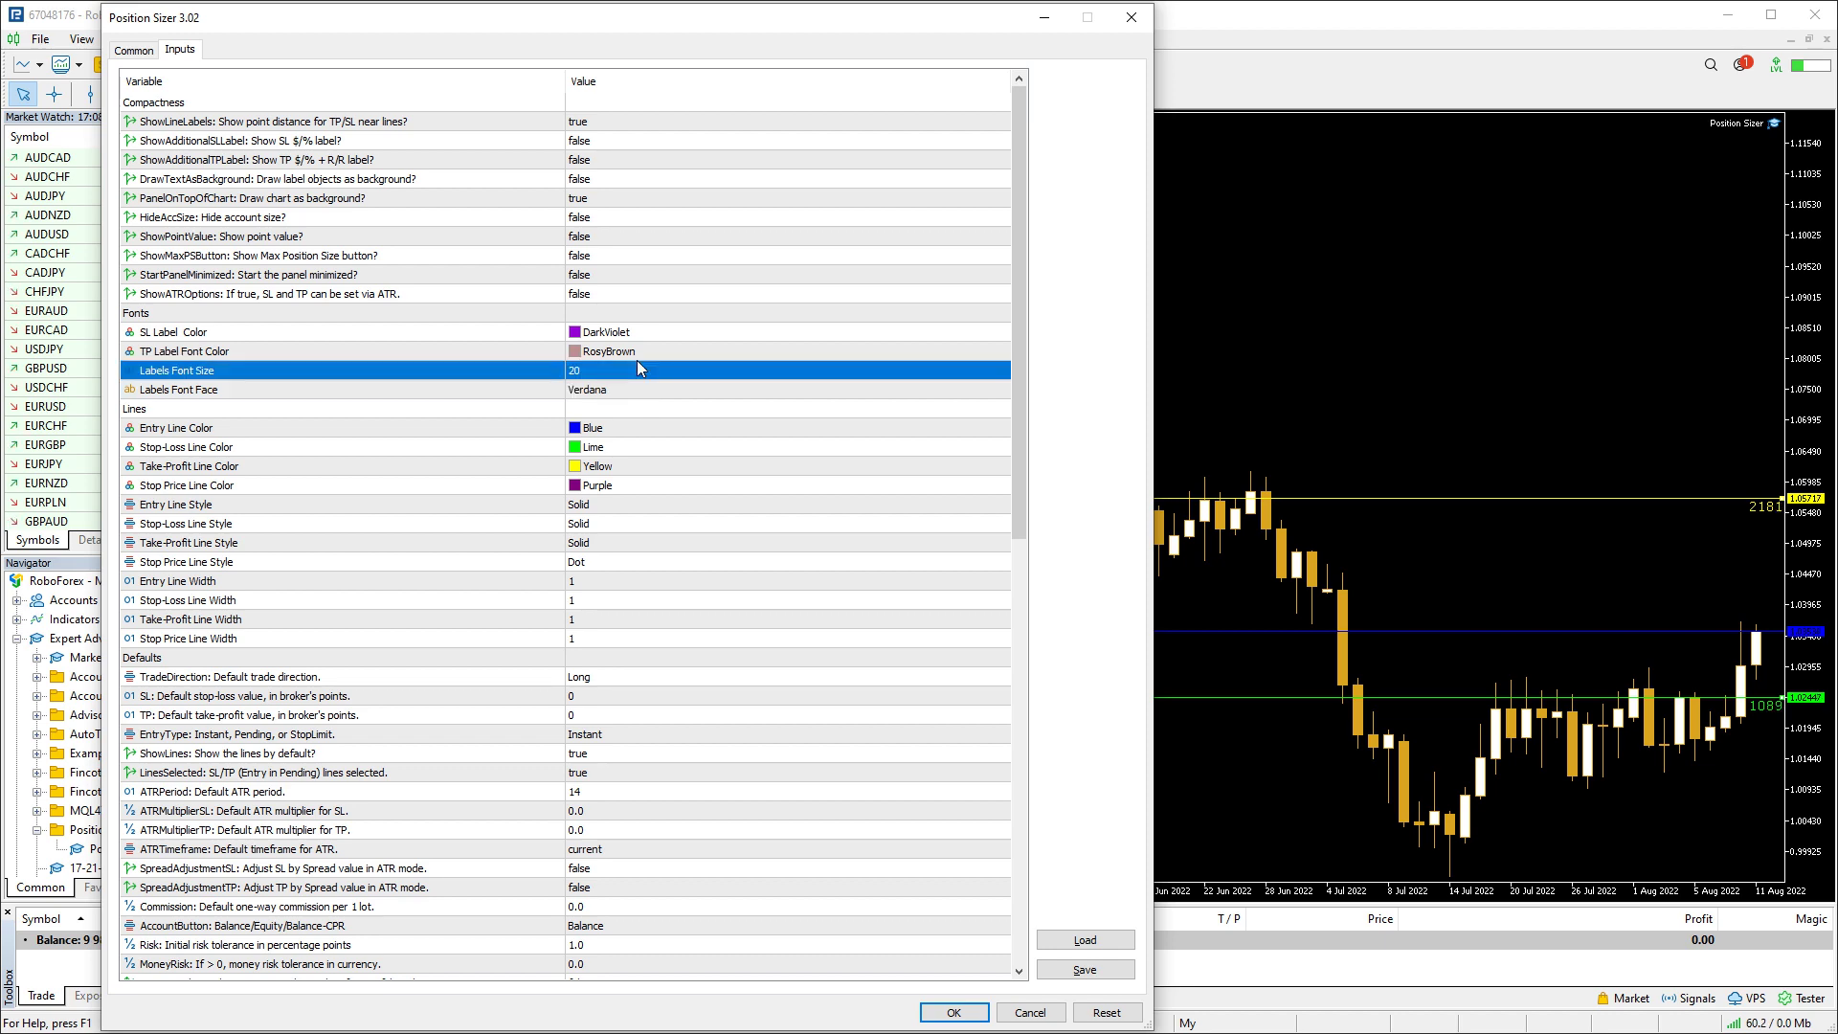
left_click(954, 1012)
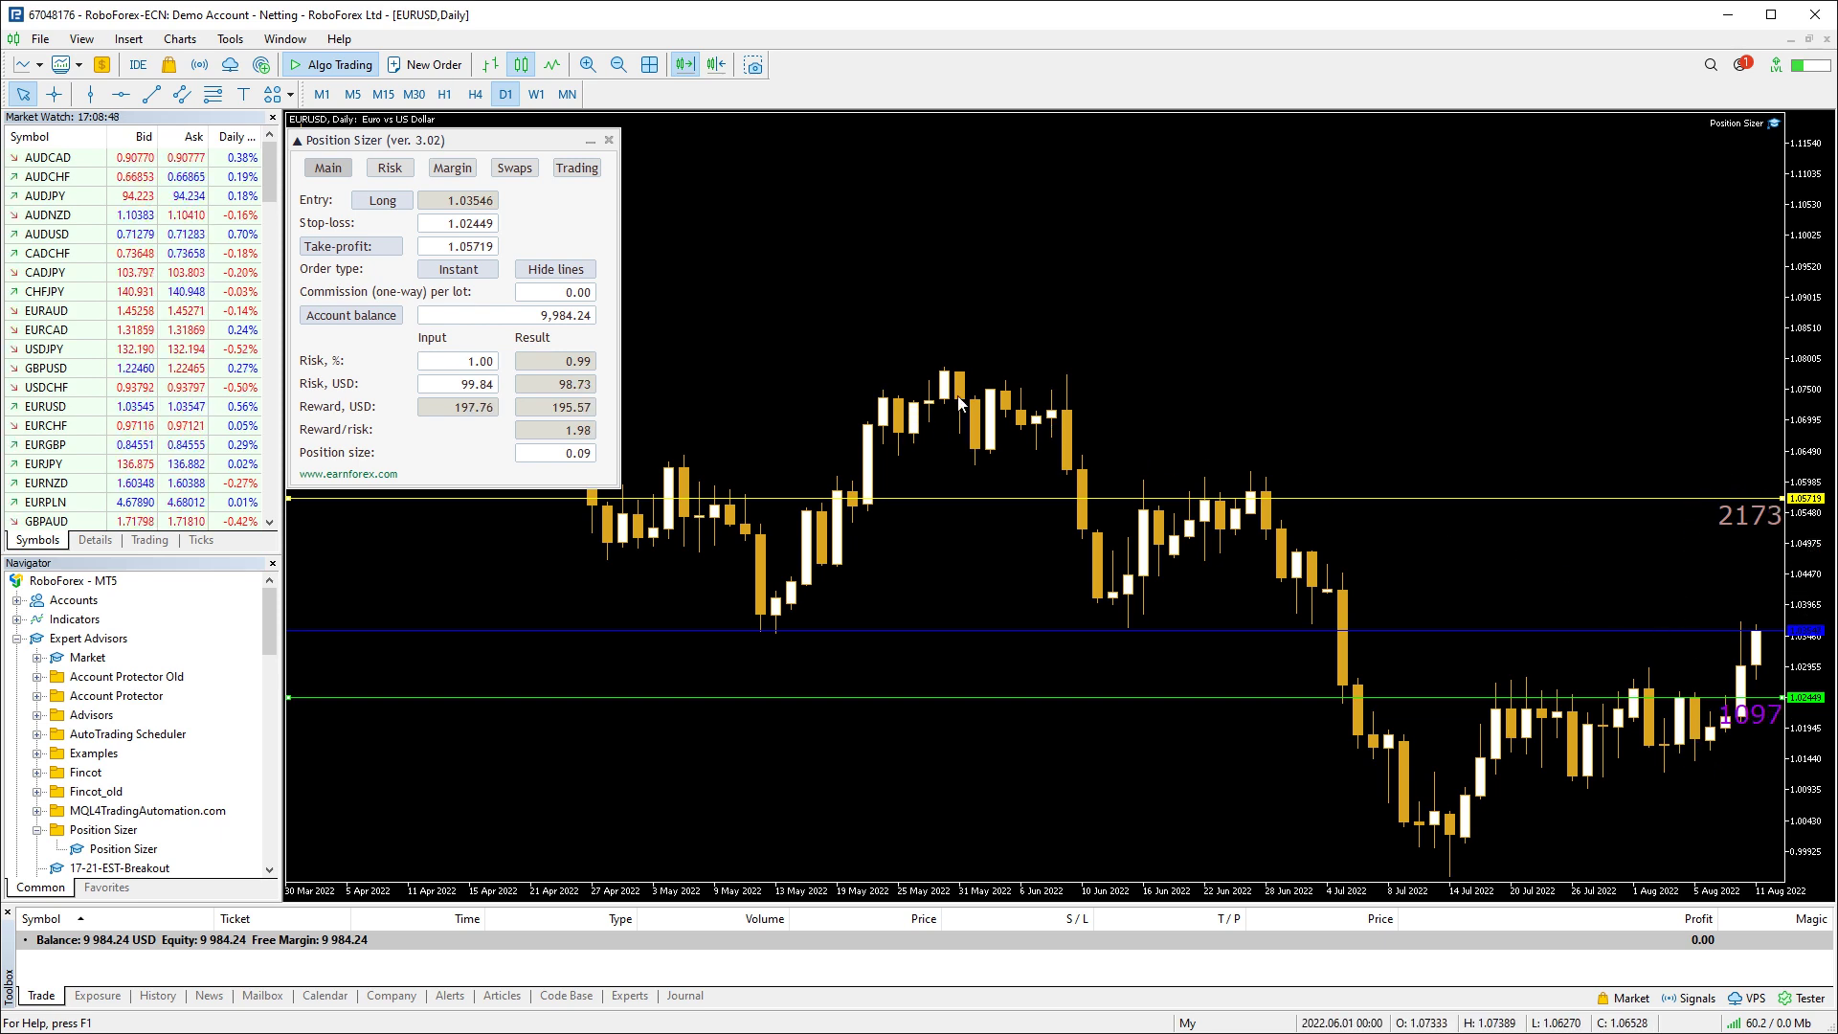
key("F7")
In the Lines group, set the Entry Line Color to Turquoise
left_click(146, 409)
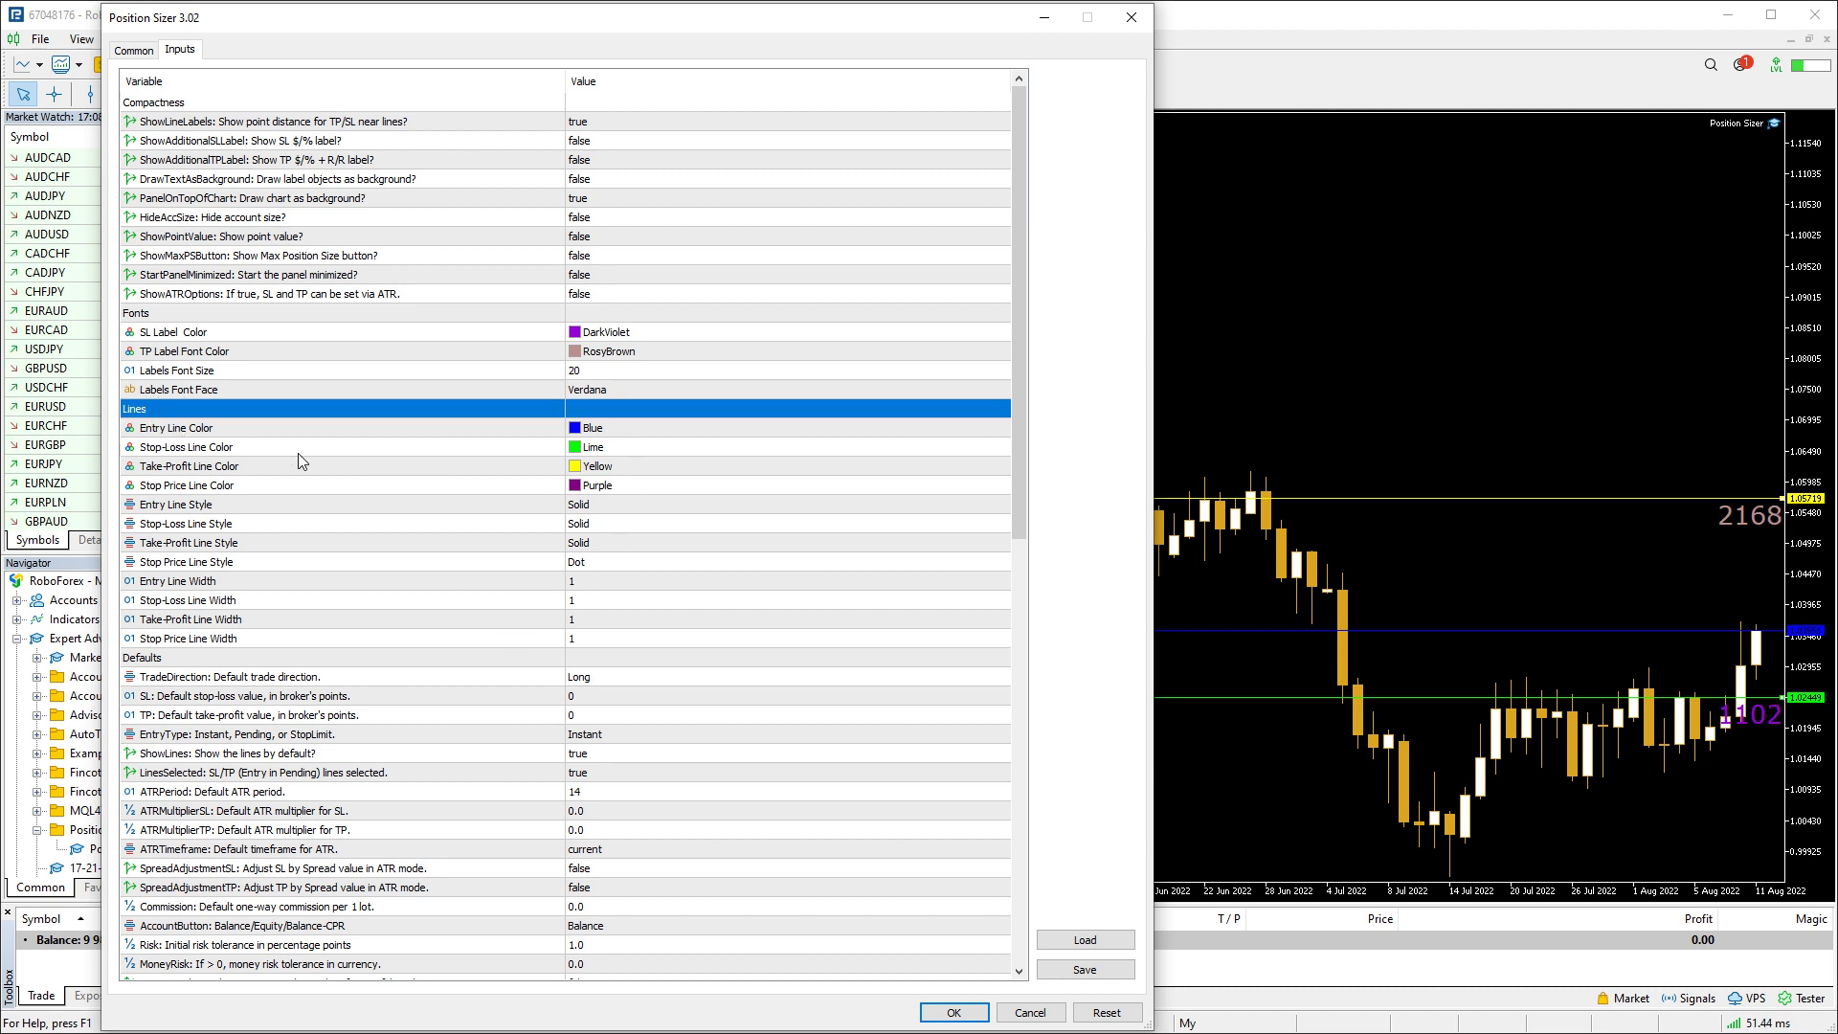
left_click(449, 429)
left_click(443, 467)
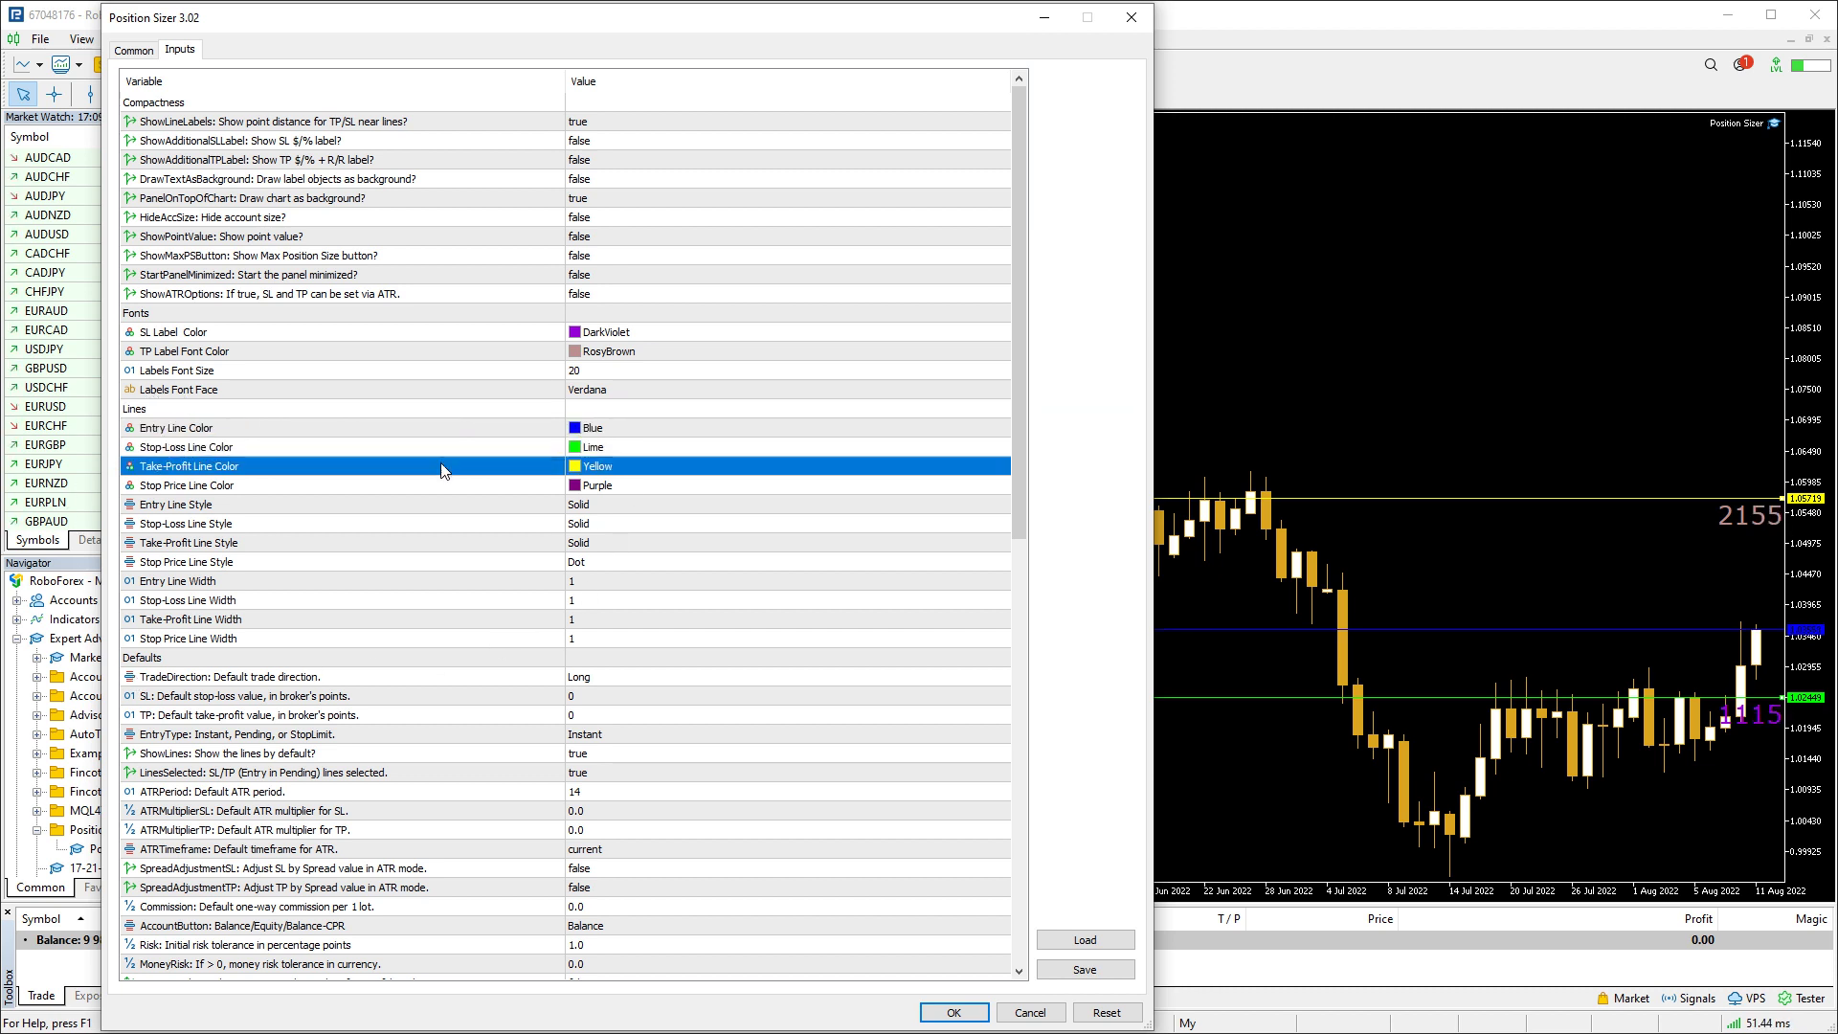
left_click(437, 486)
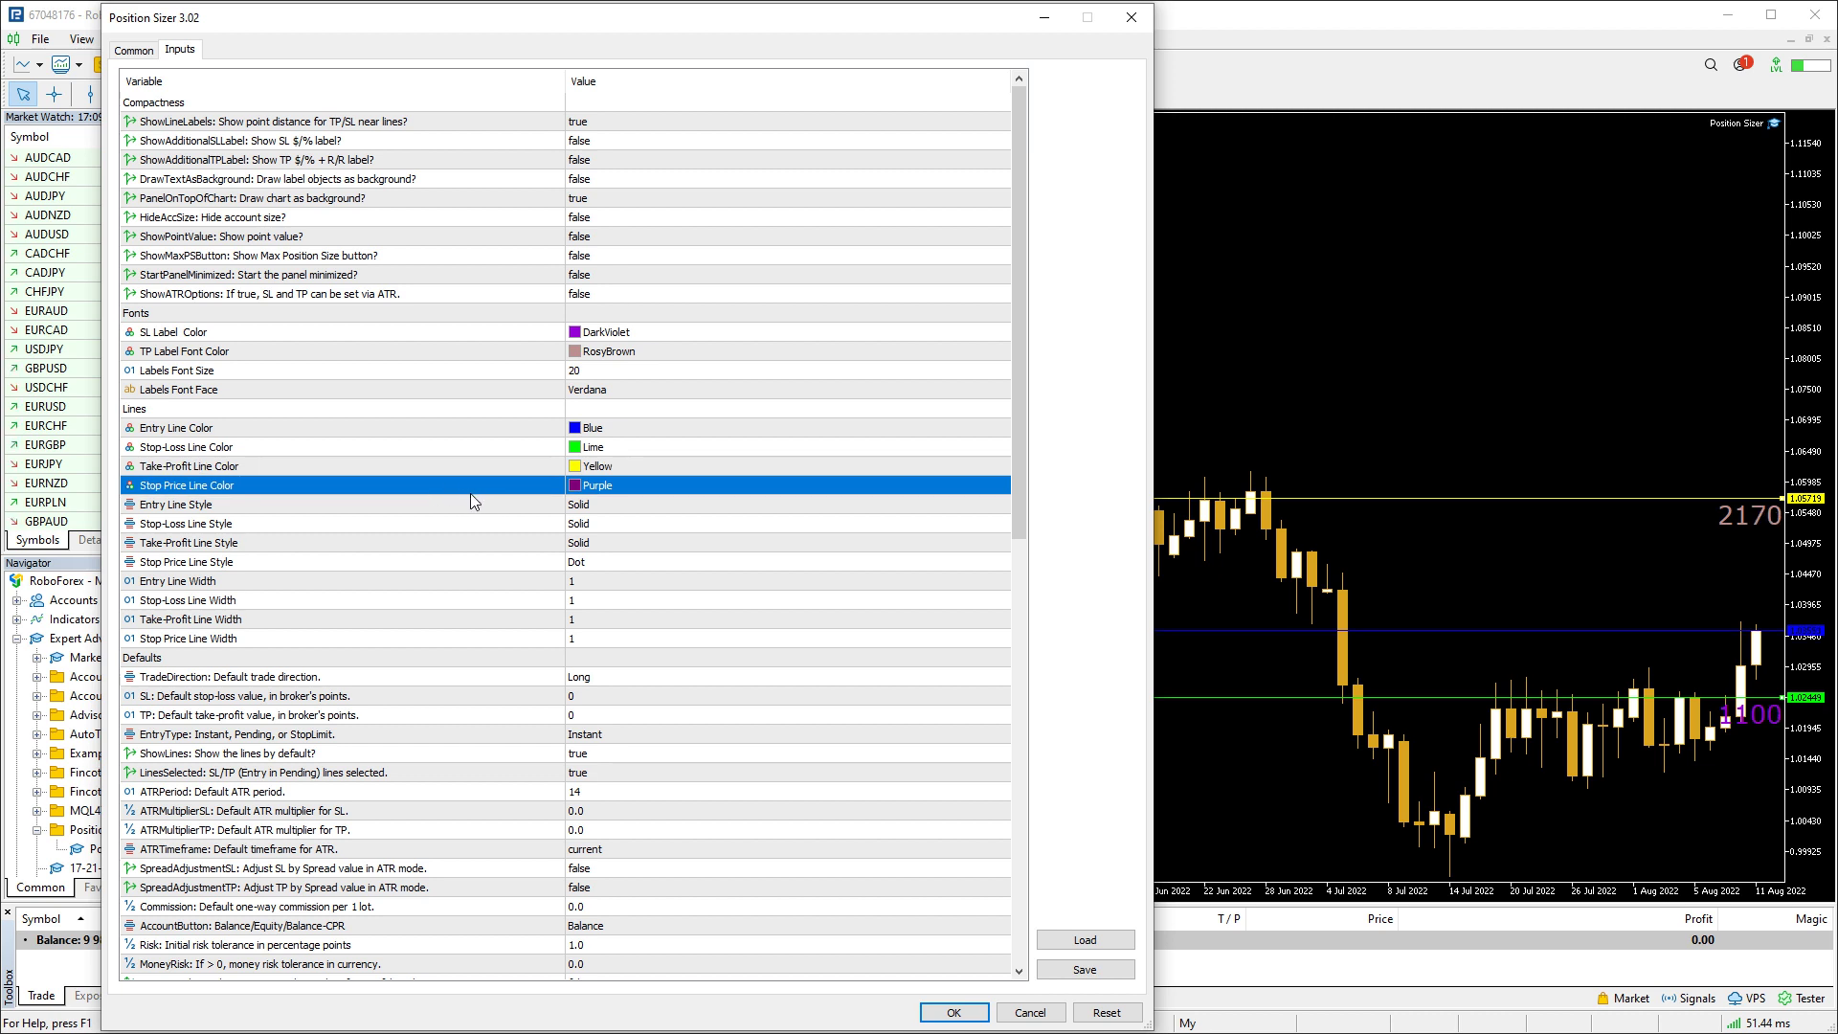
left_click(603, 428)
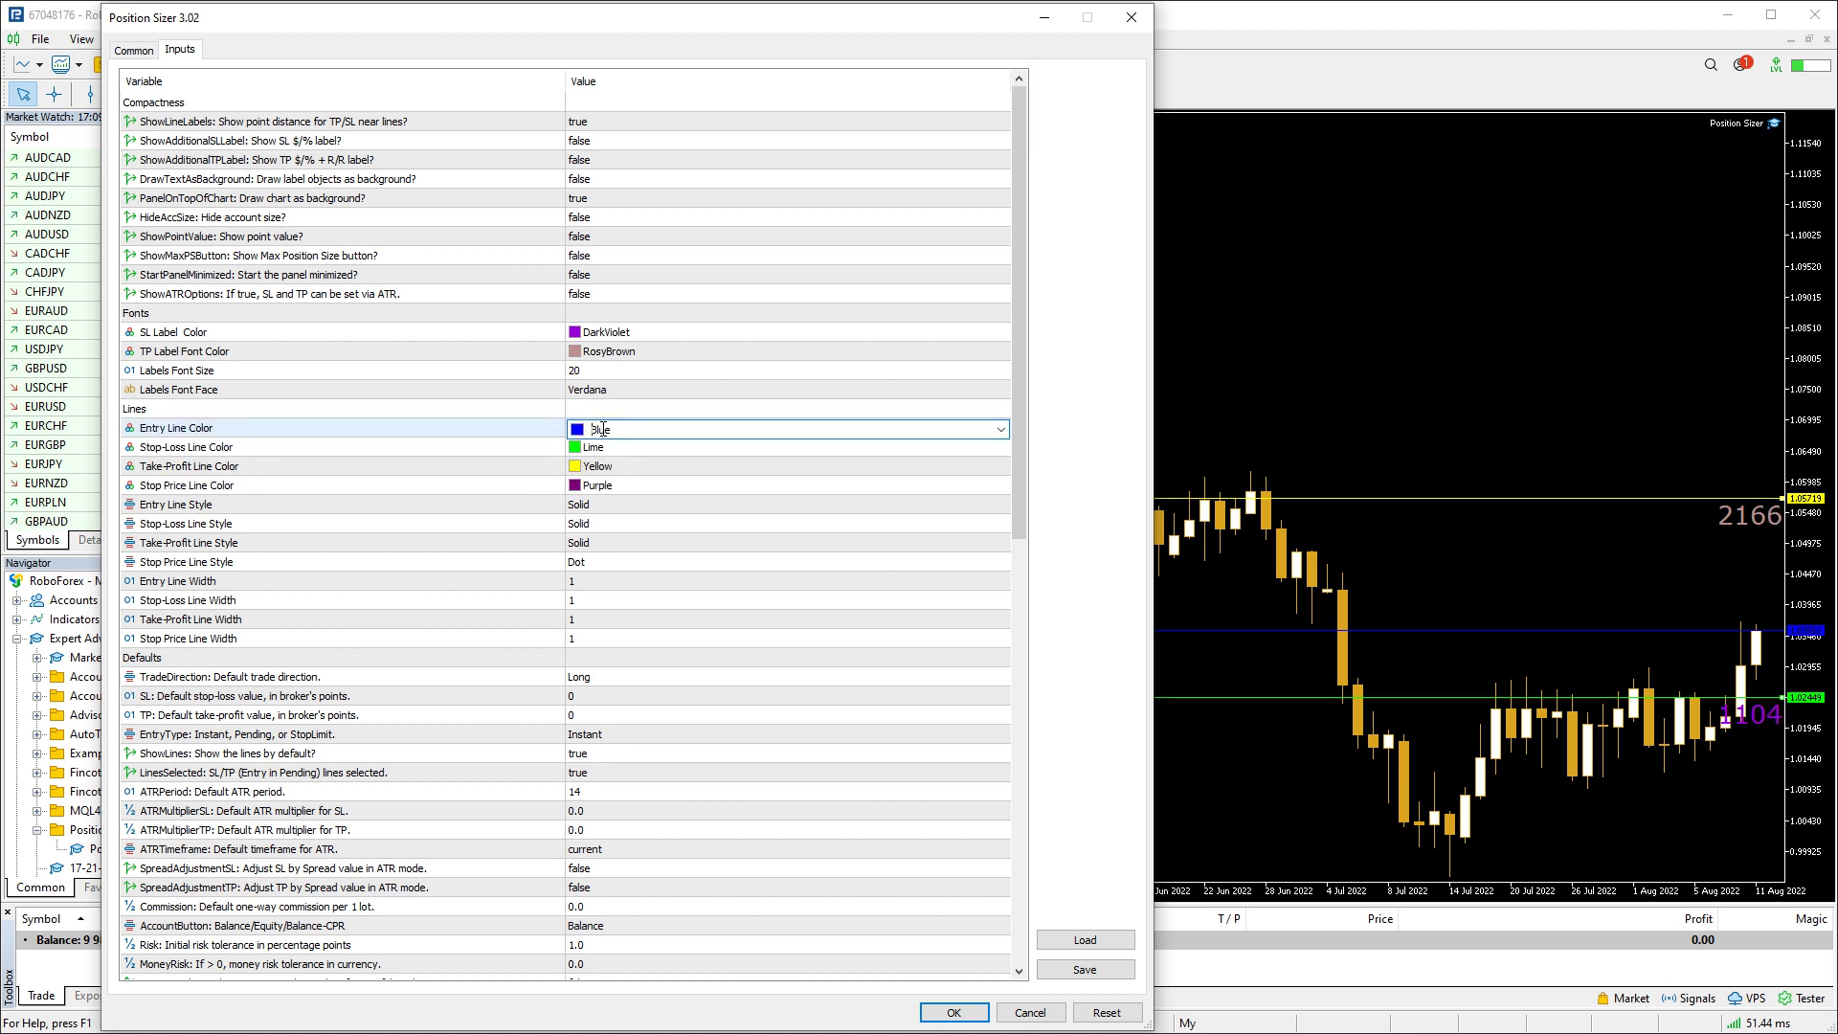
left_click(1000, 429)
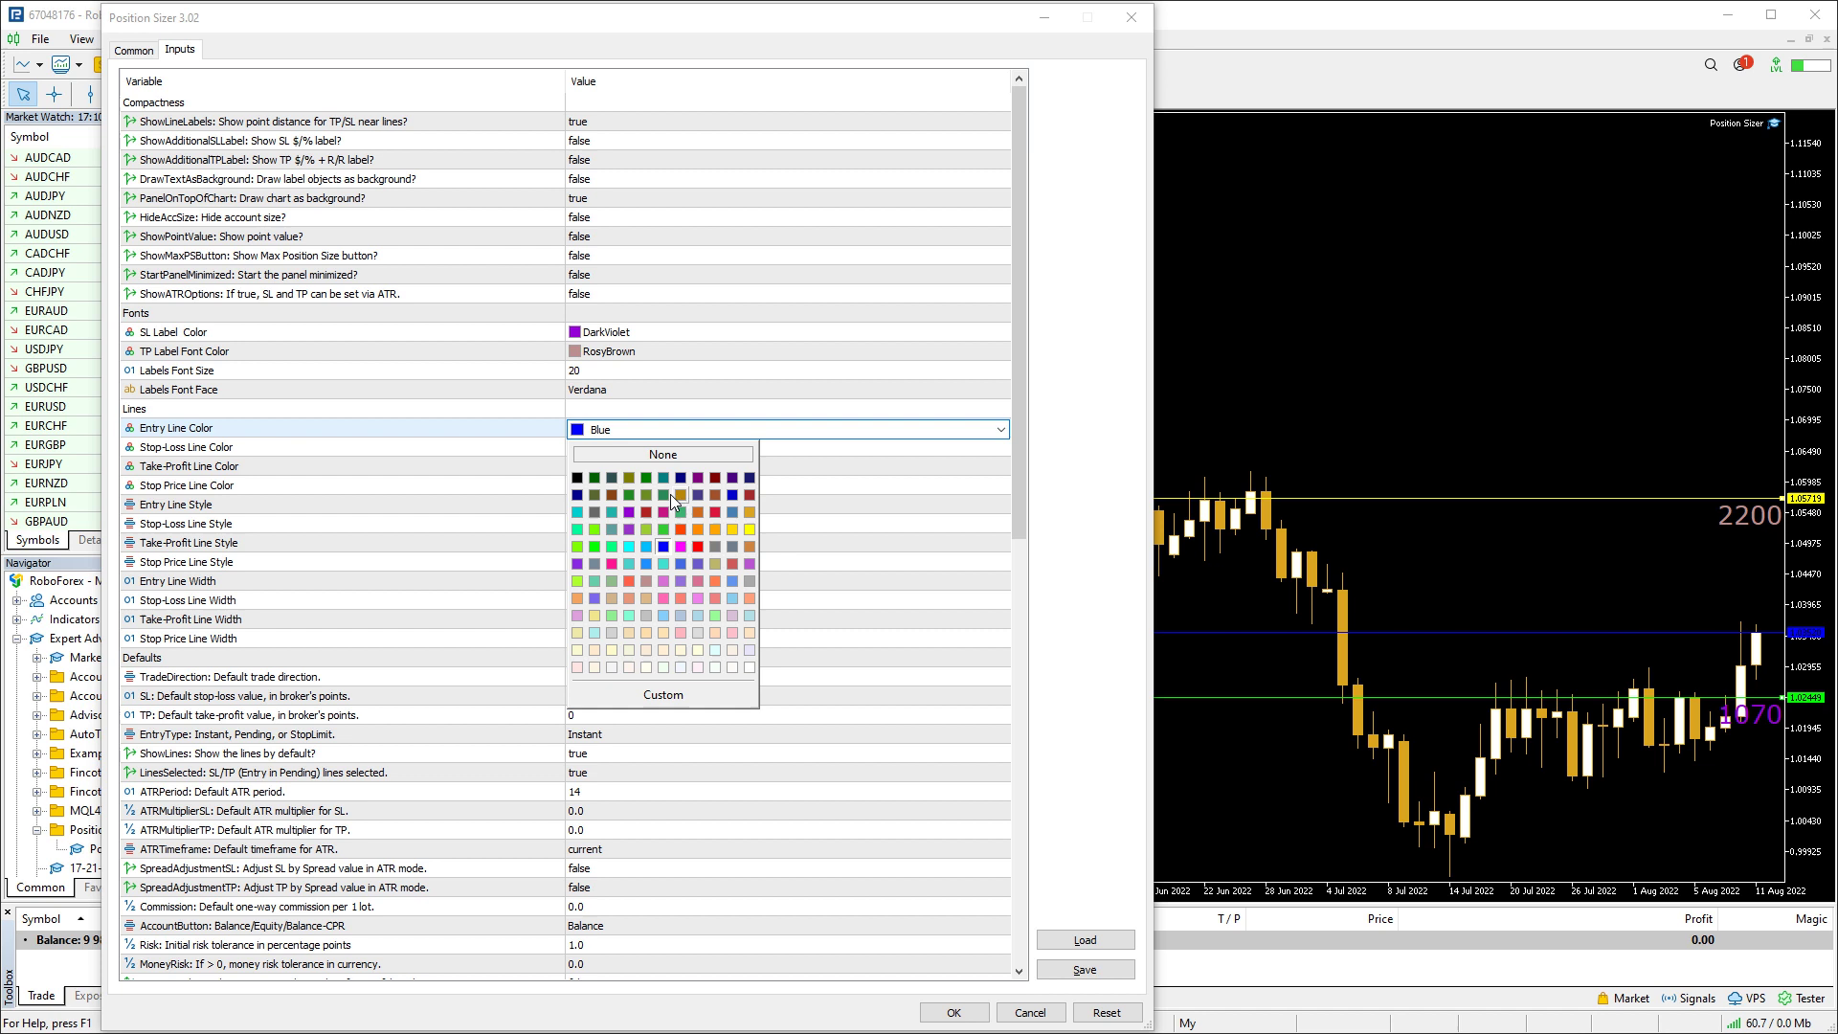
left_click(666, 566)
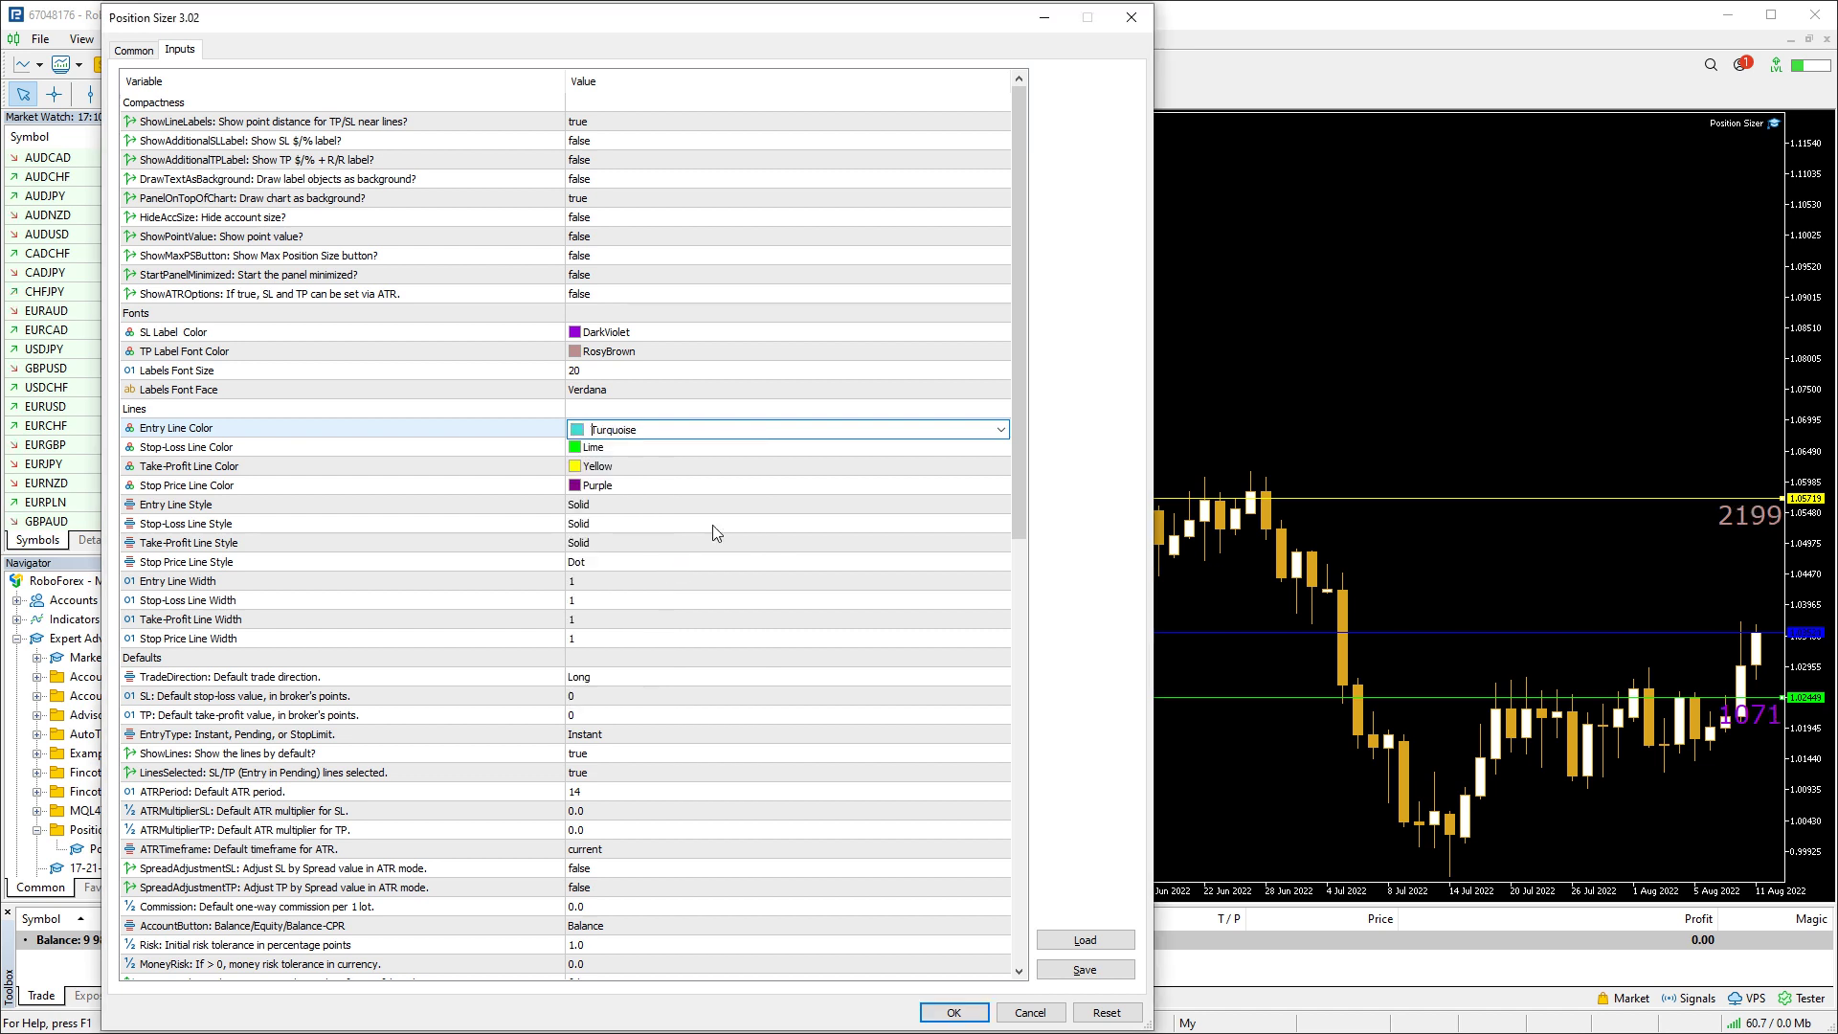
Make the stop-loss line DarkViolet and the take-profit line RosyBrown
left_click(997, 446)
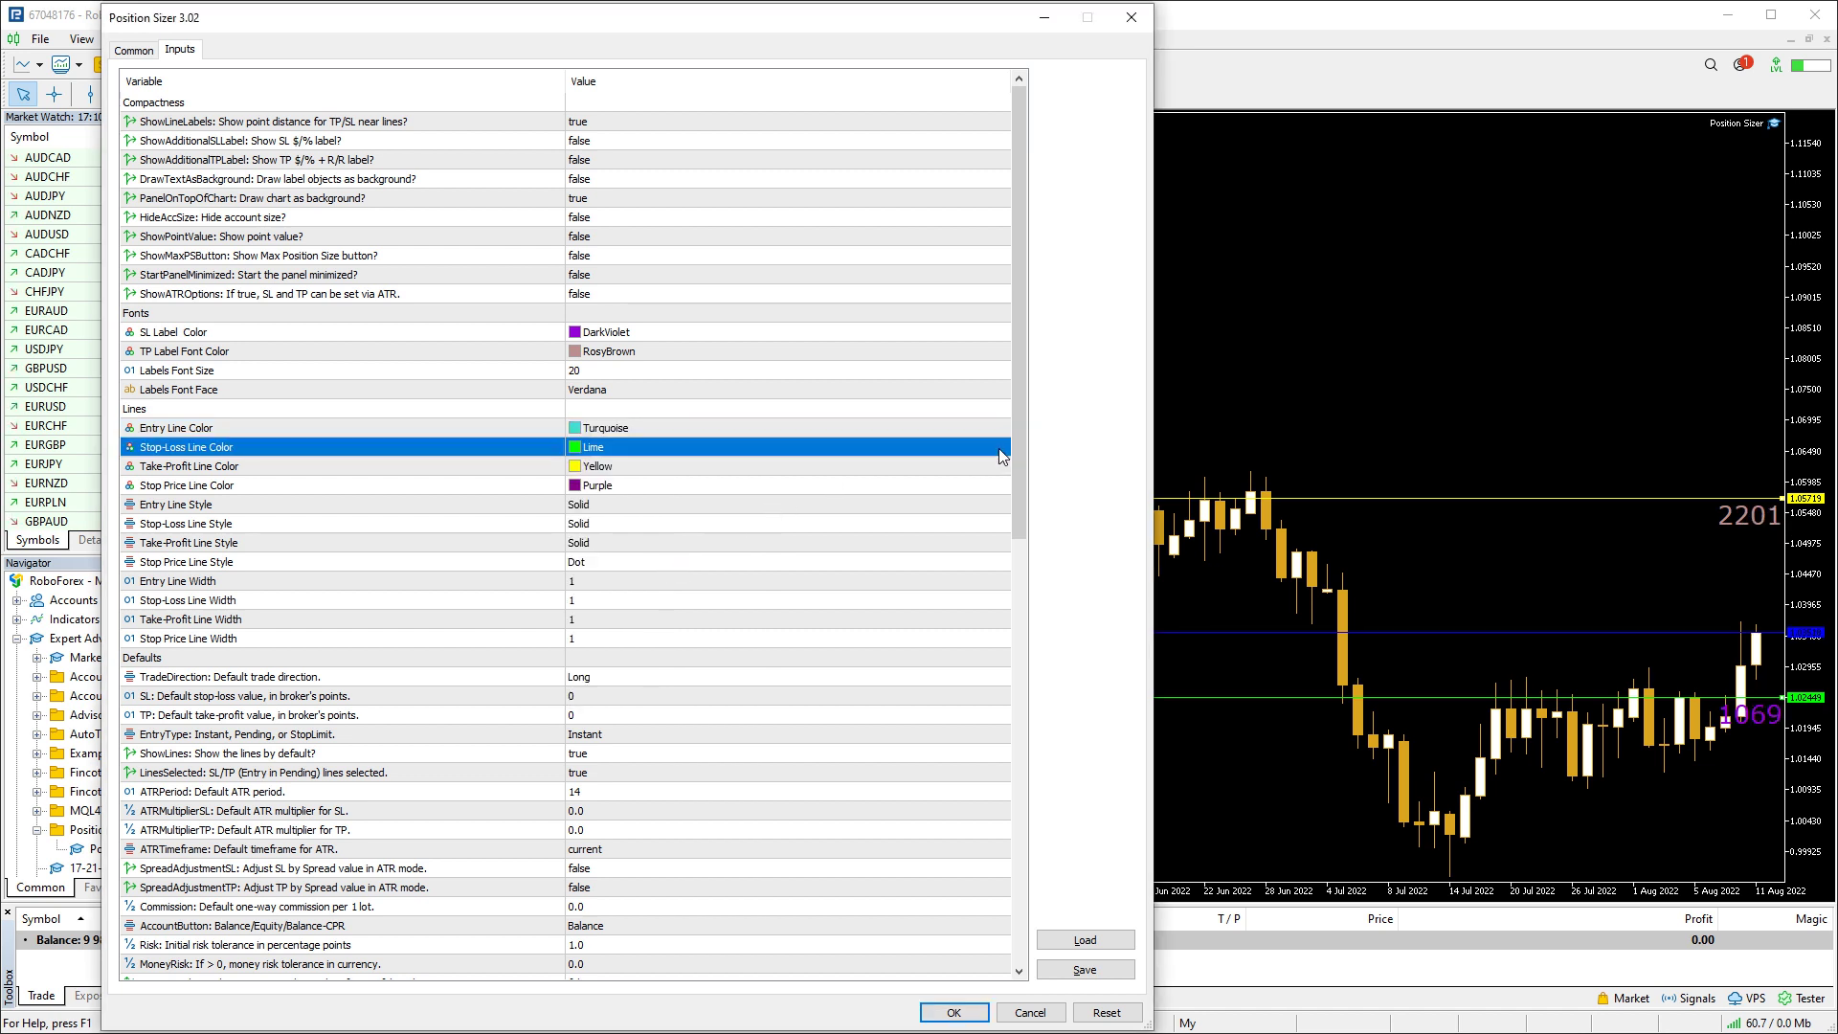
left_click(999, 448)
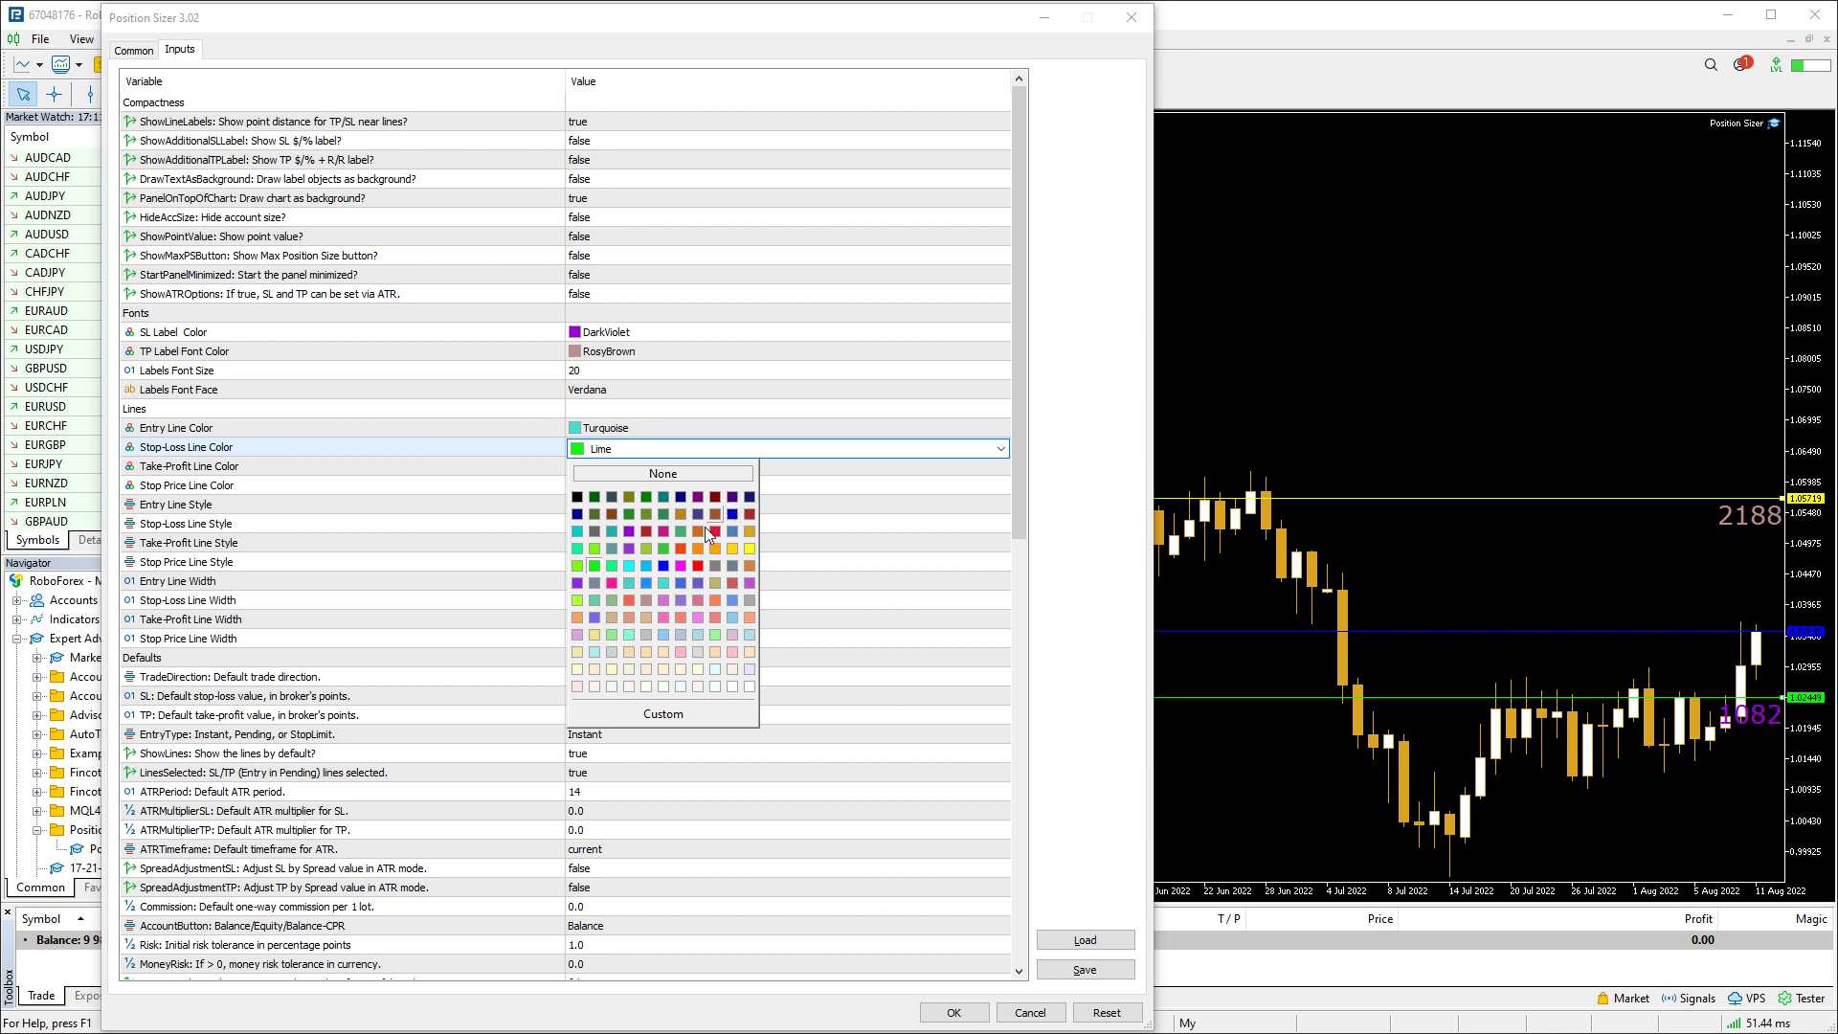
left_click(629, 532)
left_click(1003, 468)
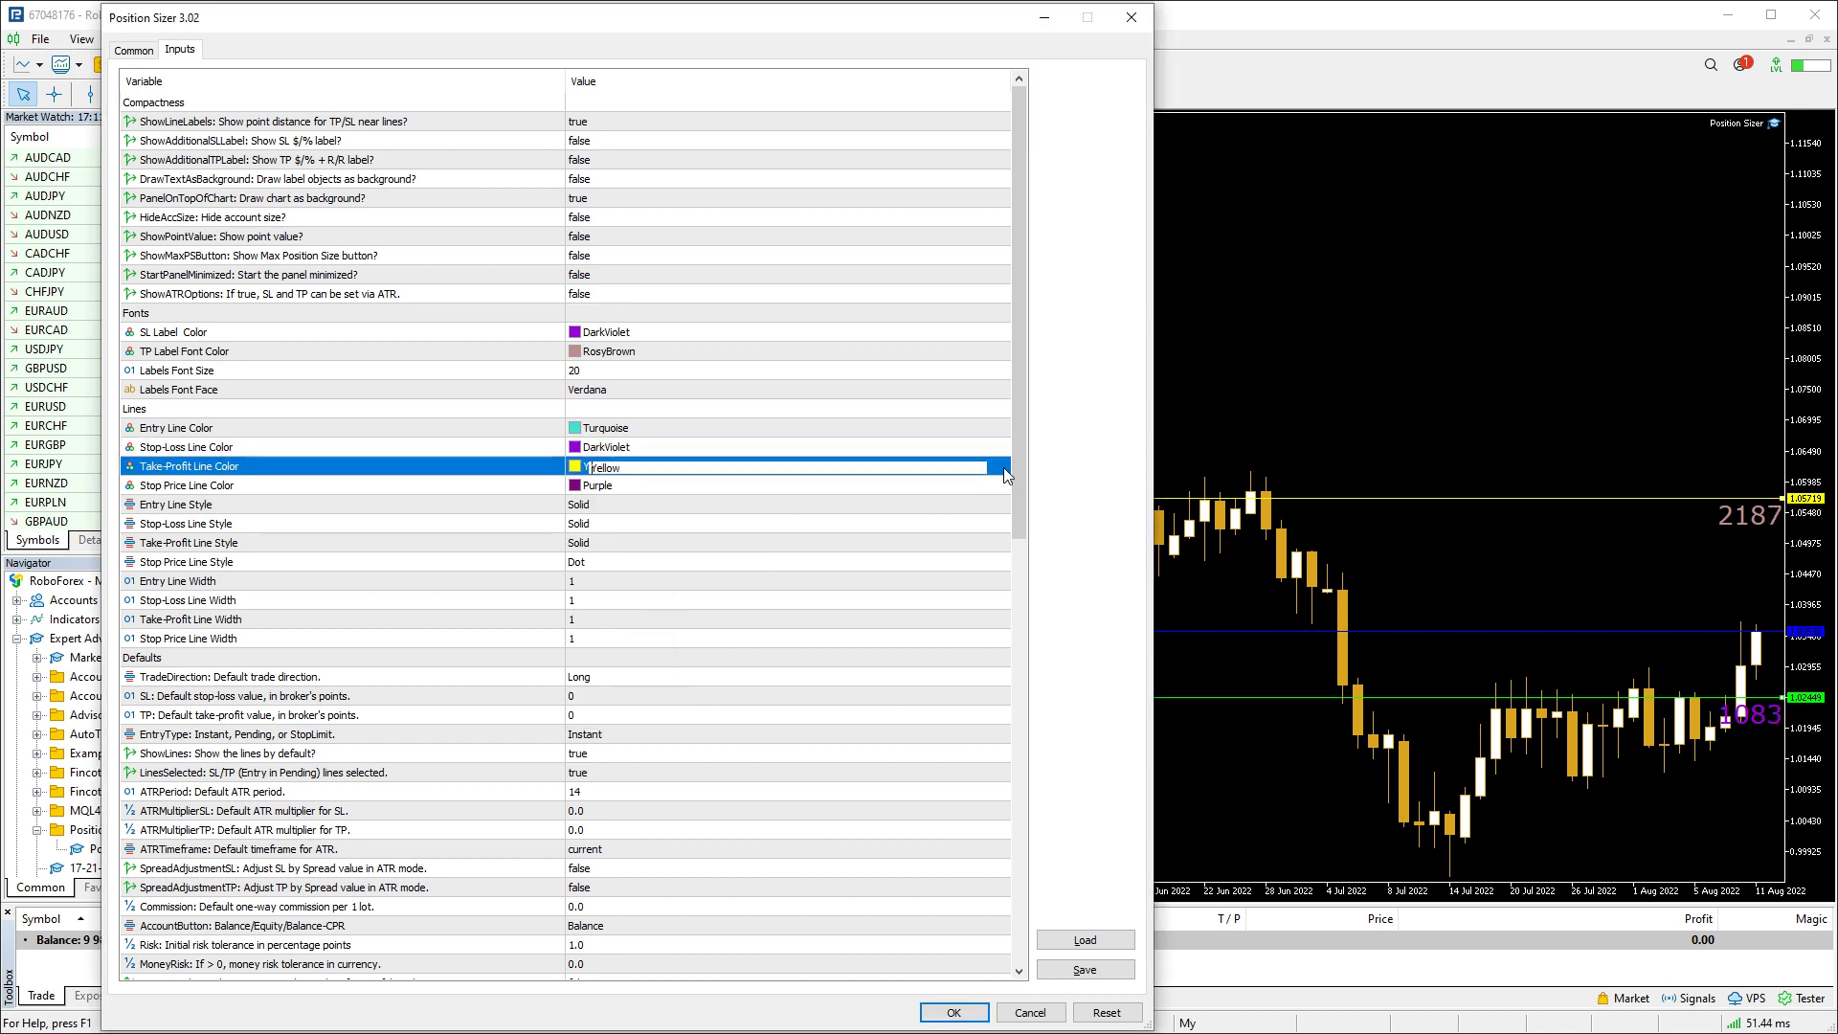
left_click(1003, 467)
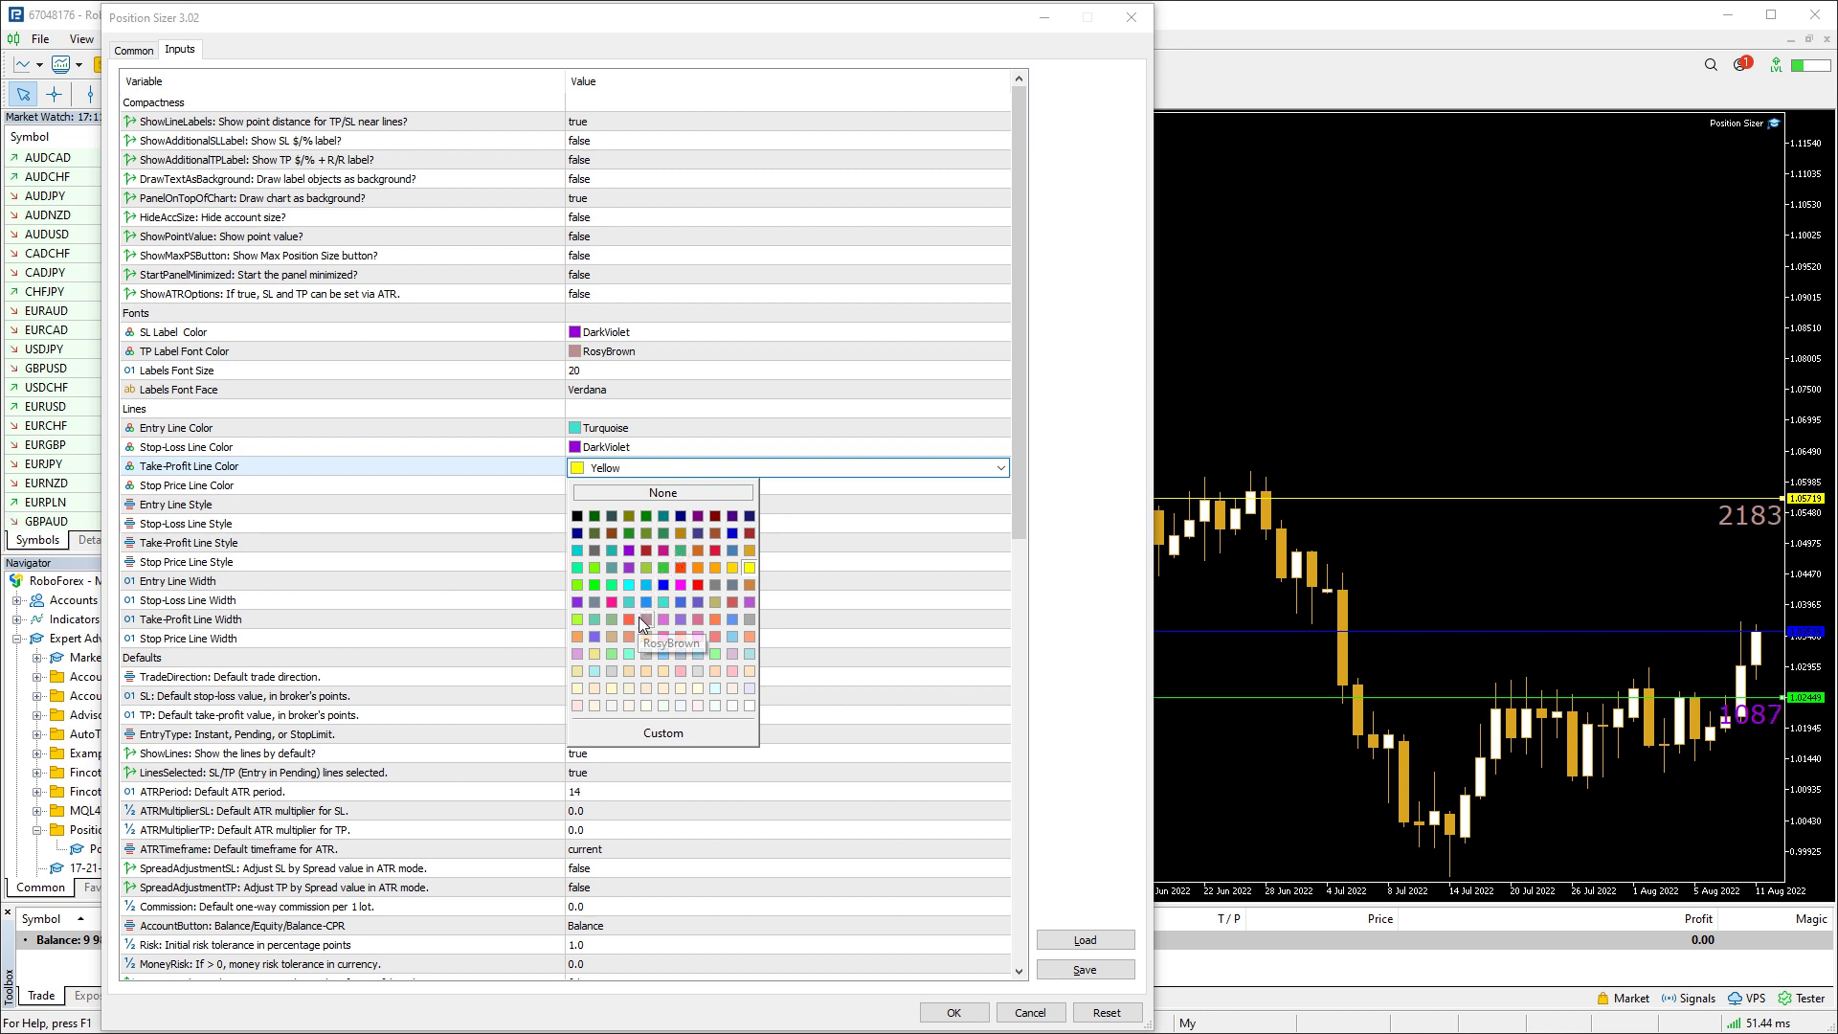
left_click(639, 617)
Make the stop price line White and apply the new line colours
left_click(1003, 486)
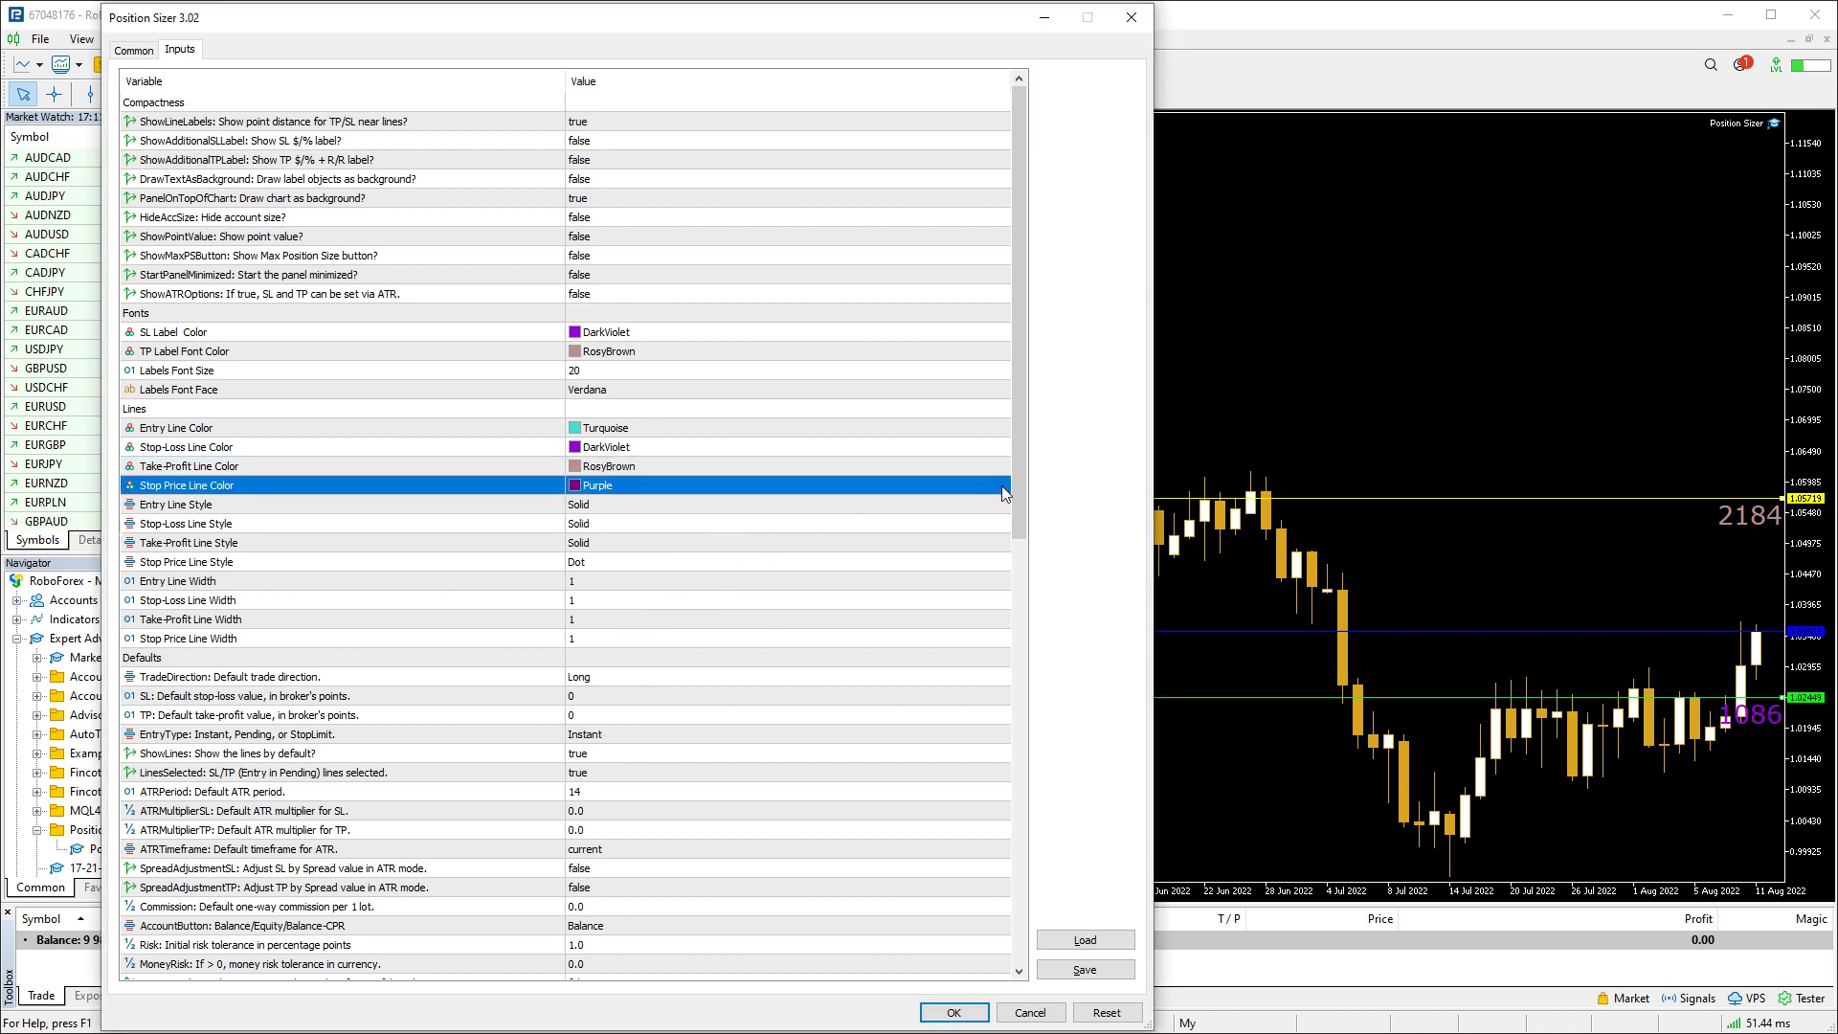
left_click(1001, 488)
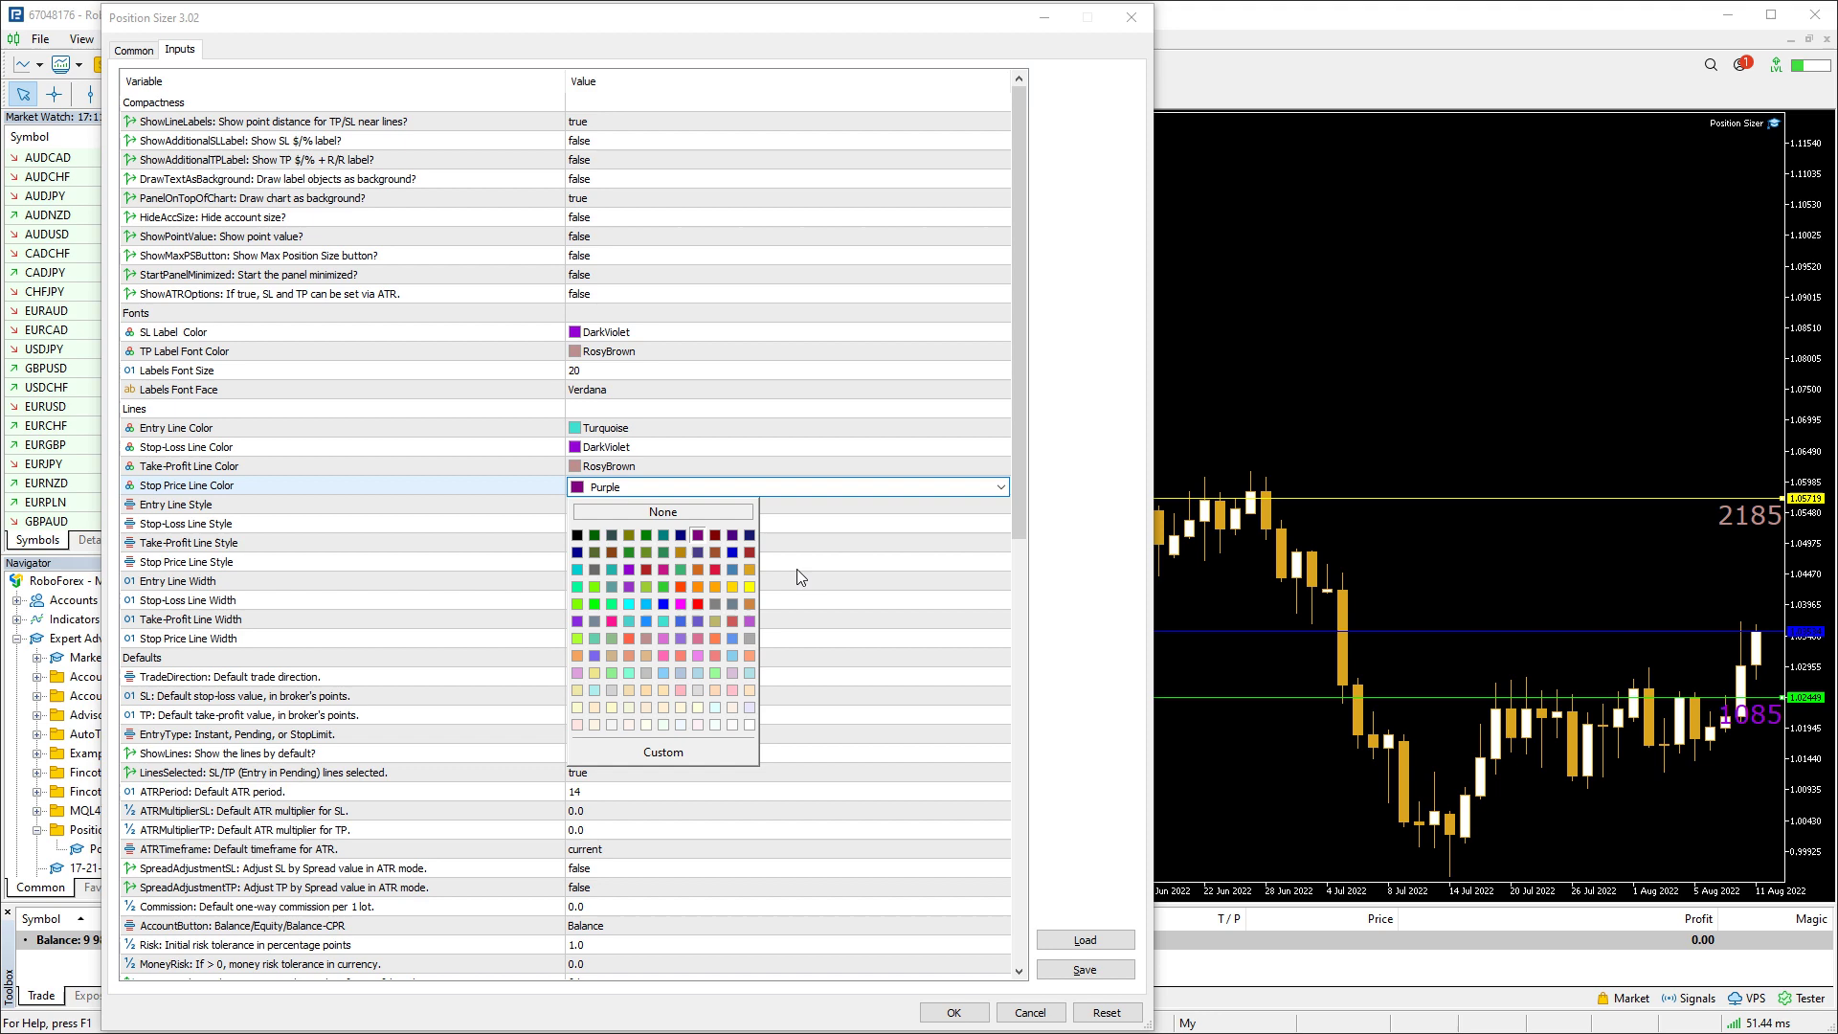
left_click(749, 724)
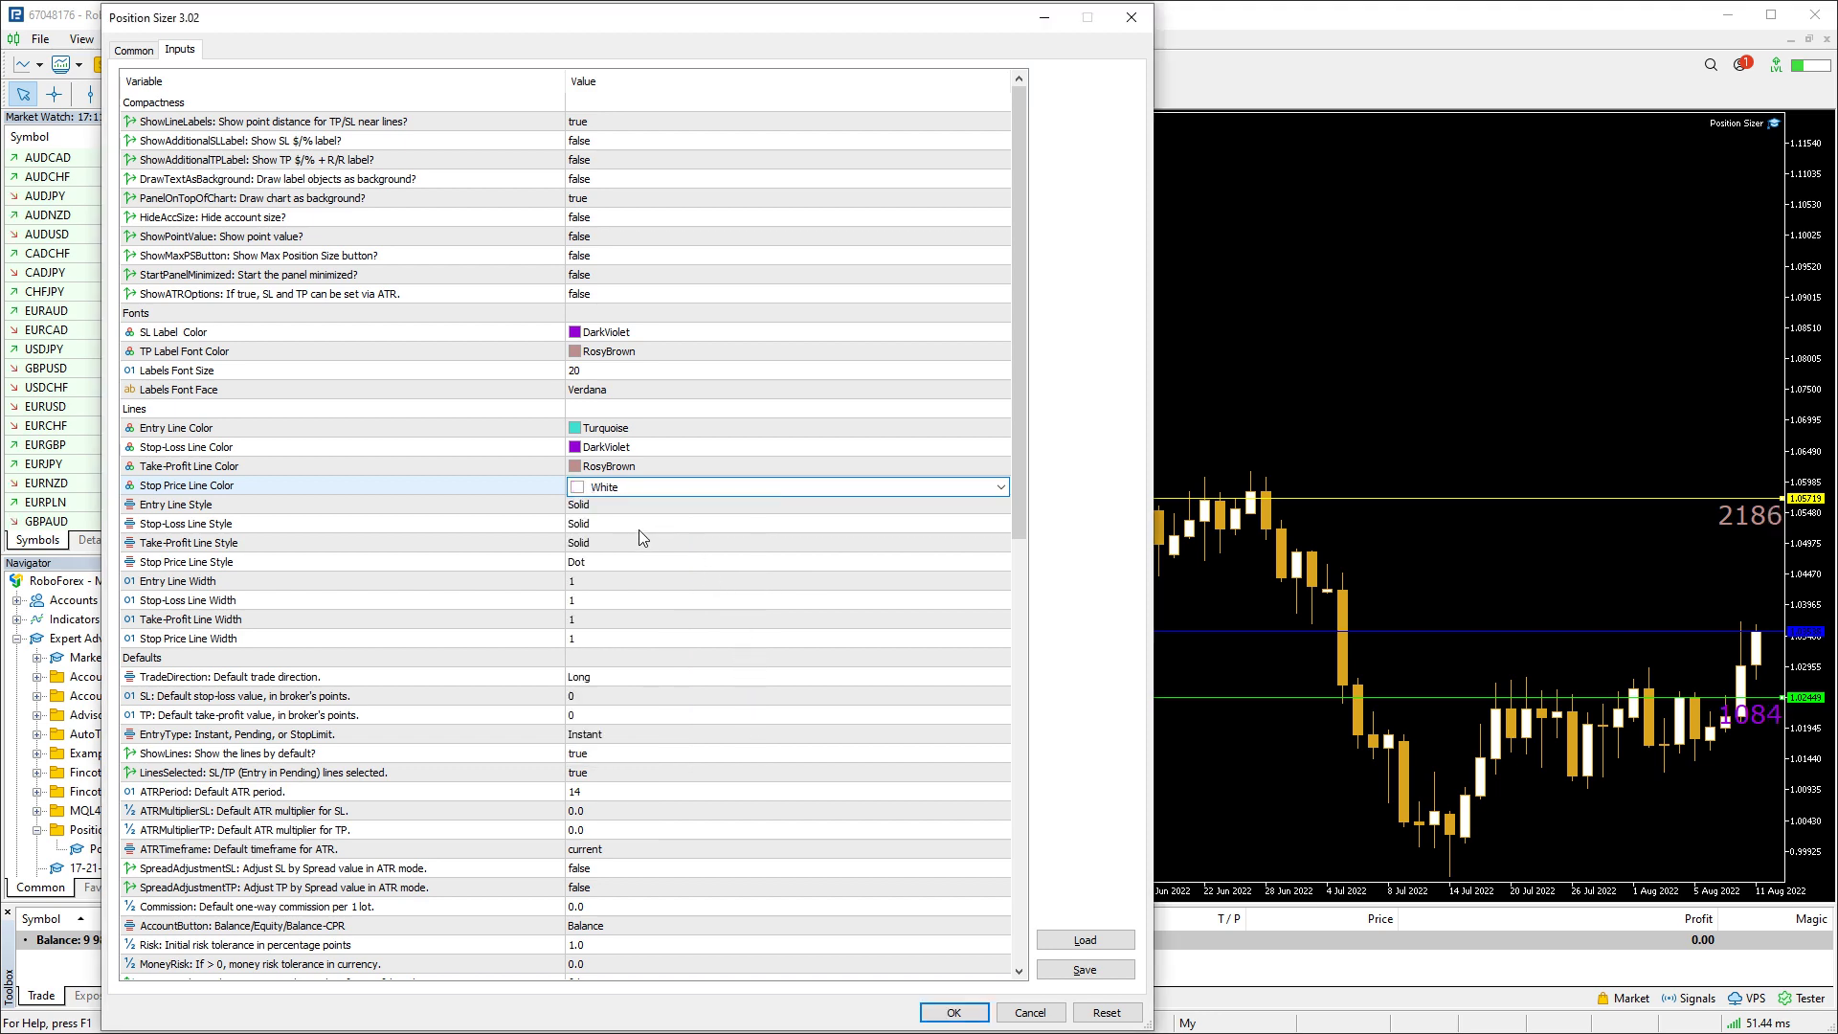
left_click(624, 505)
left_click(953, 1012)
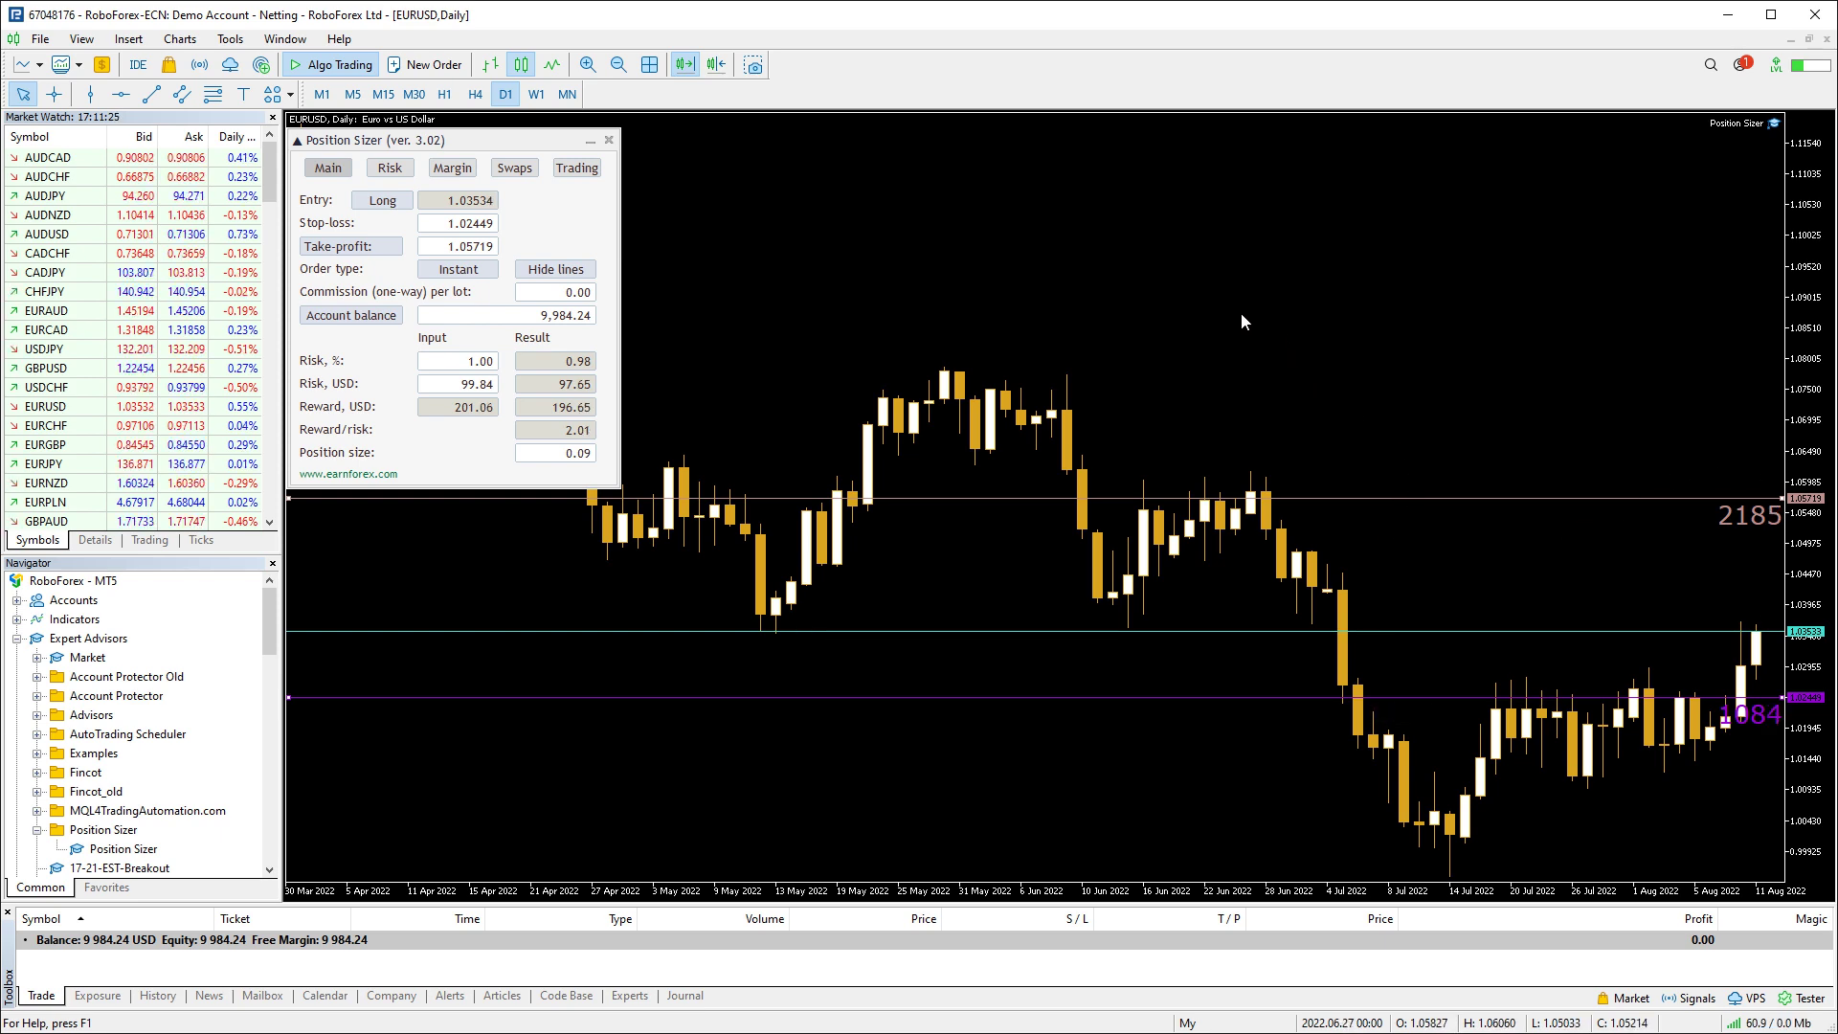
Set the entry, stop-loss, take-profit and stop price line styles to Dash and apply
key("F7")
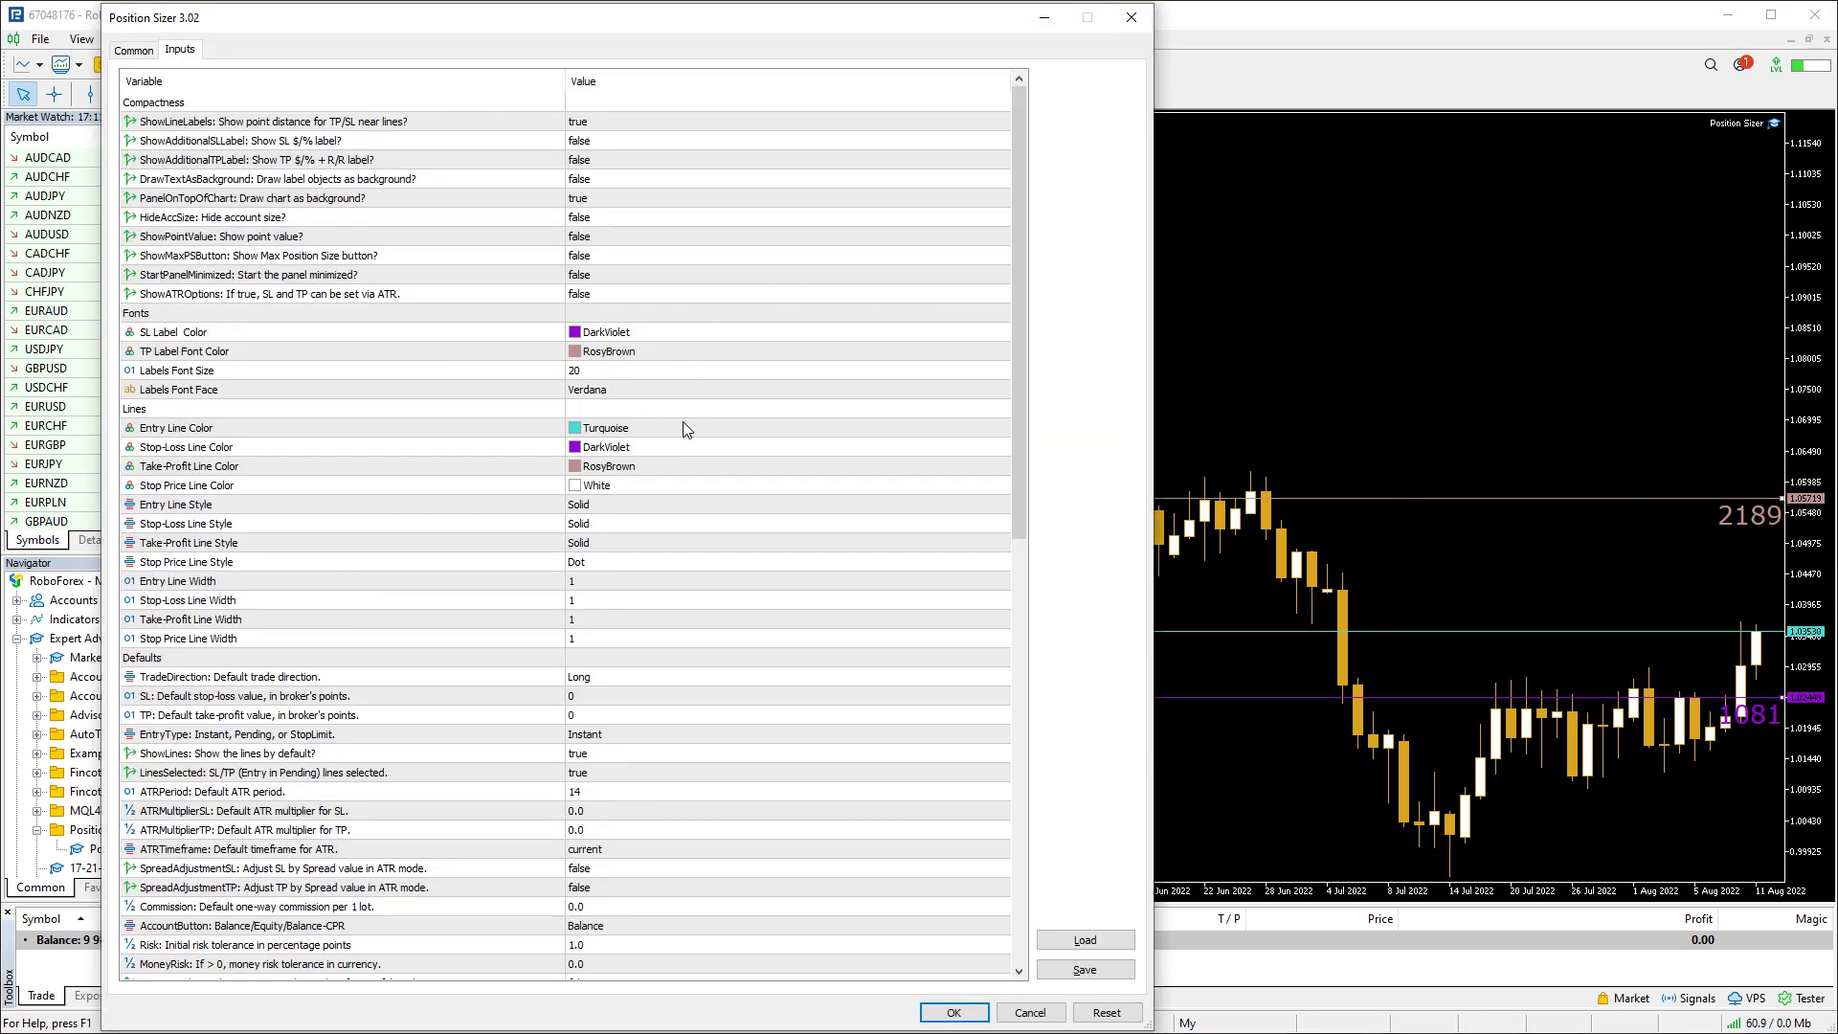
double_click(616, 507)
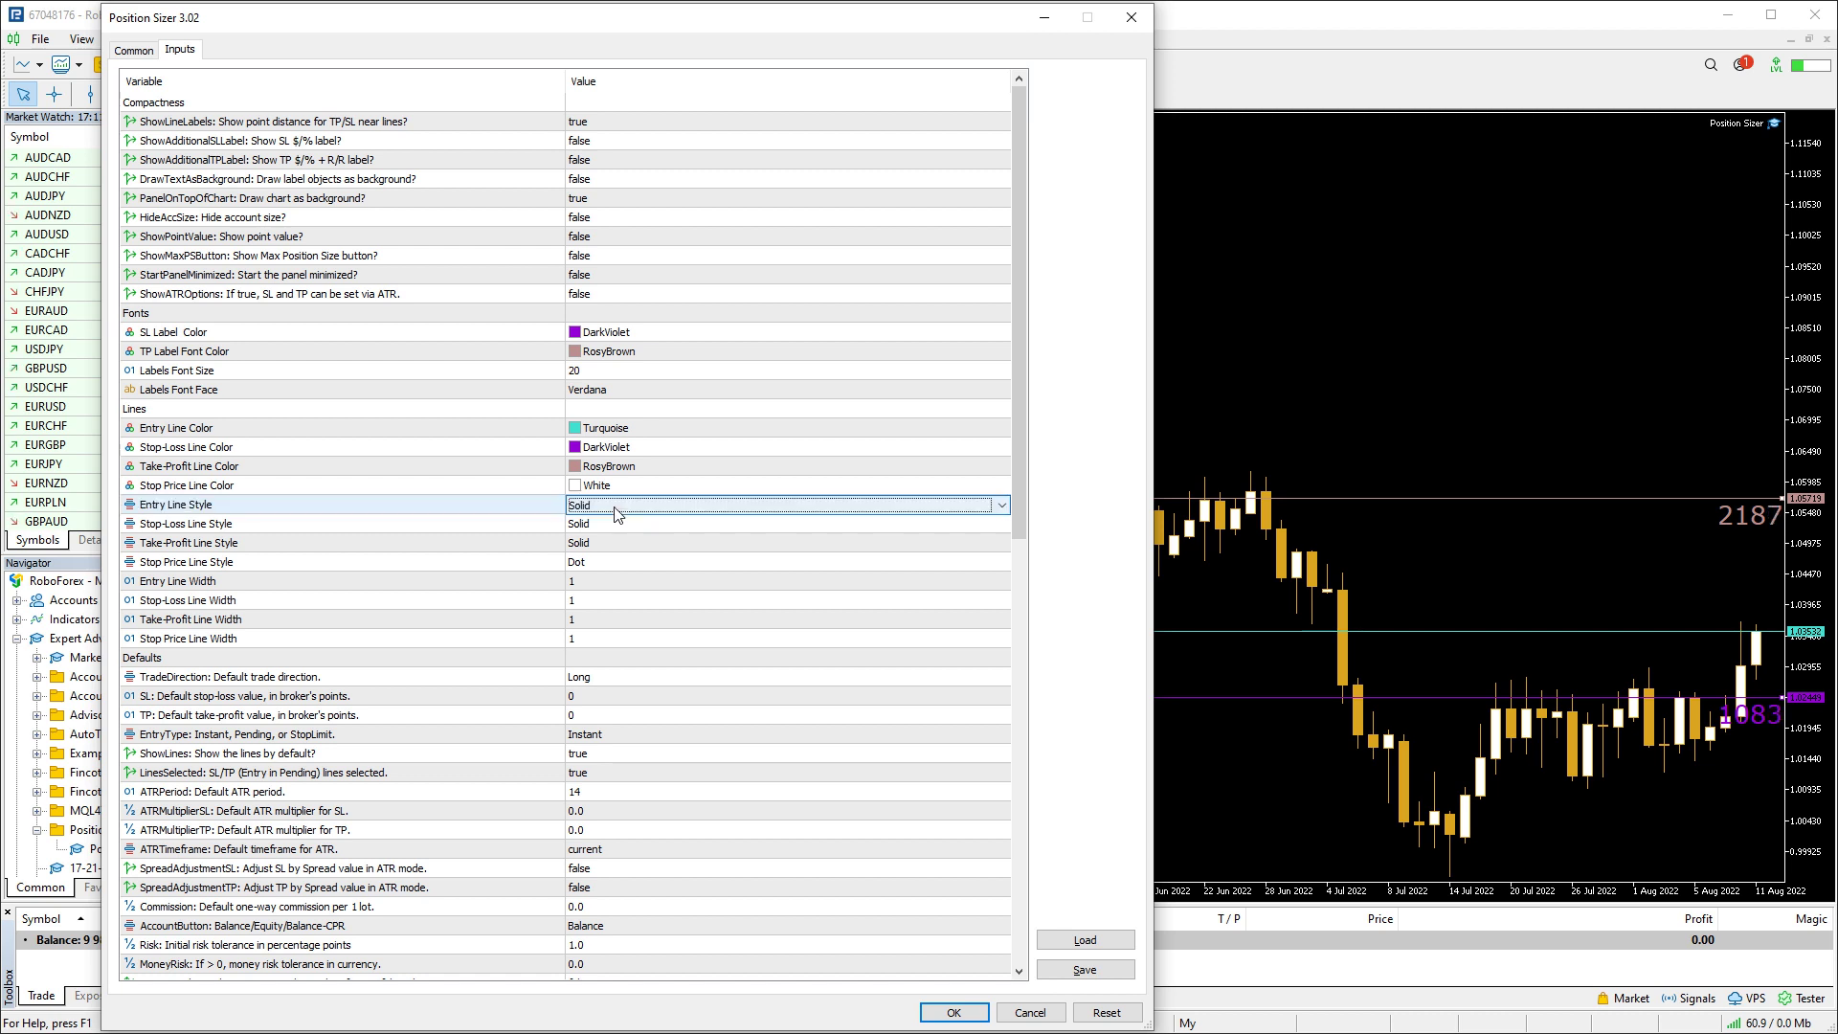
double_click(612, 526)
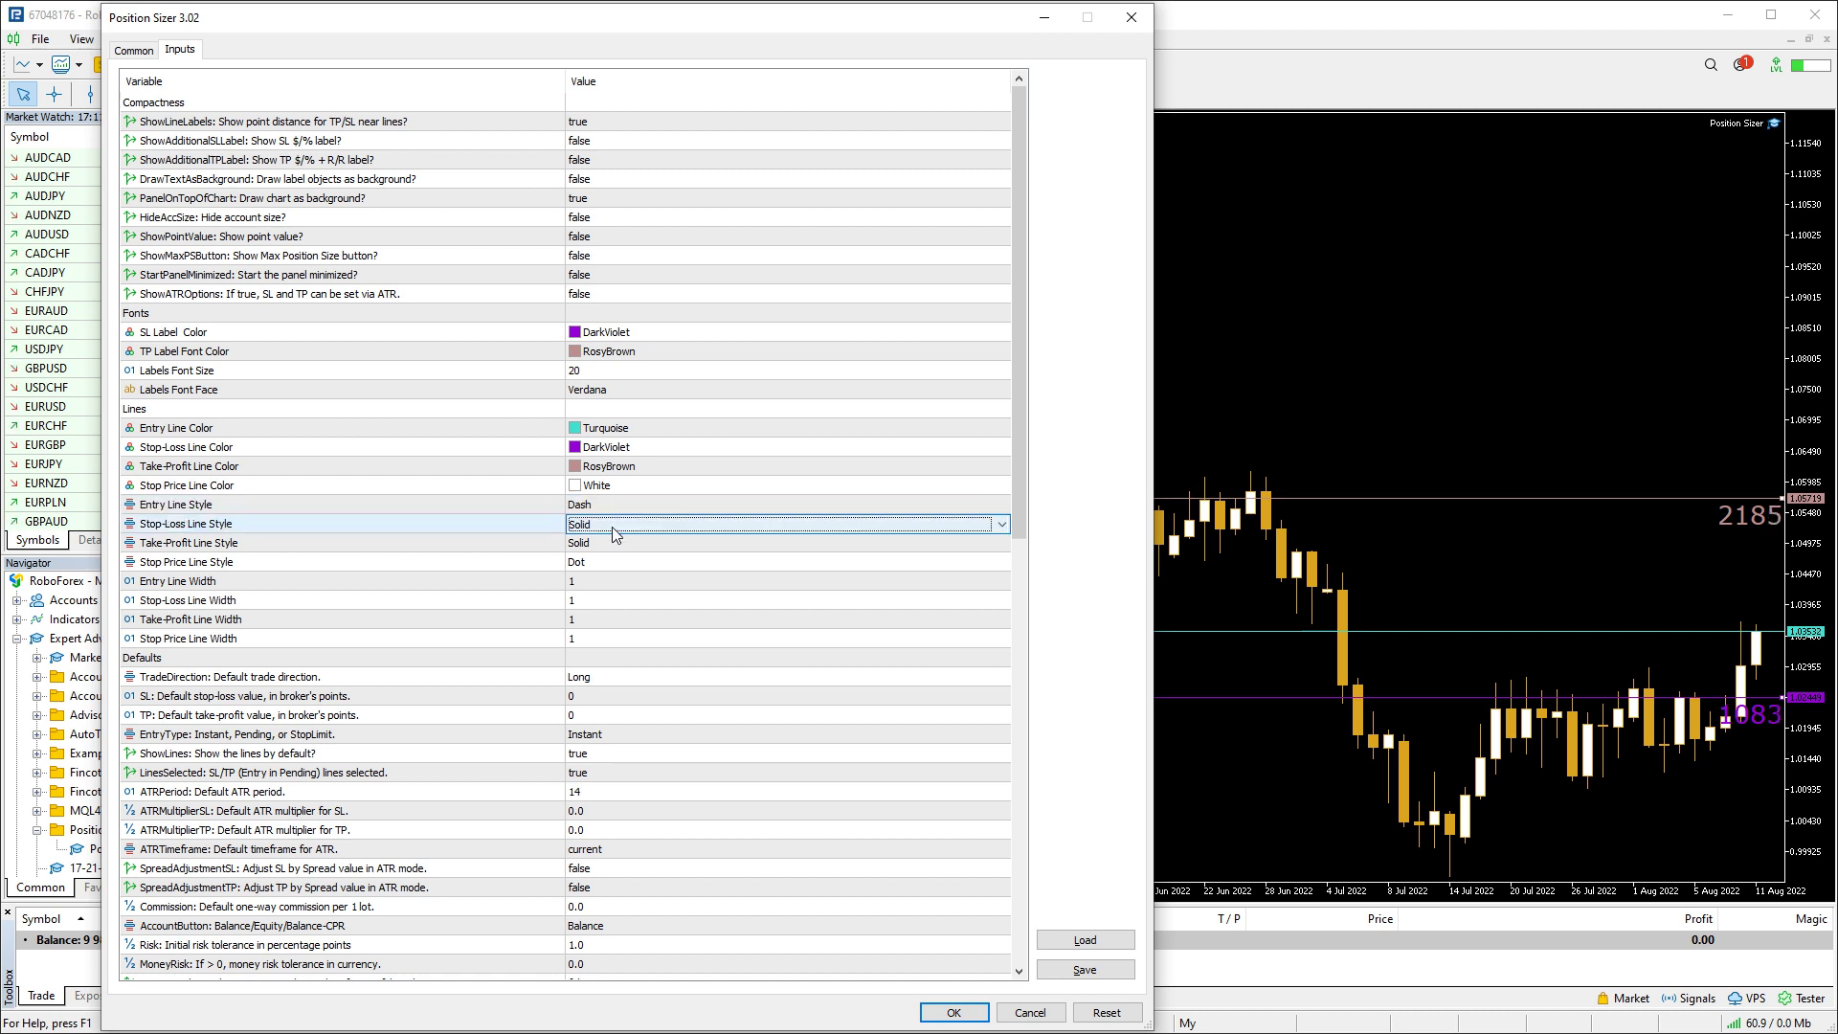
left_click(613, 525)
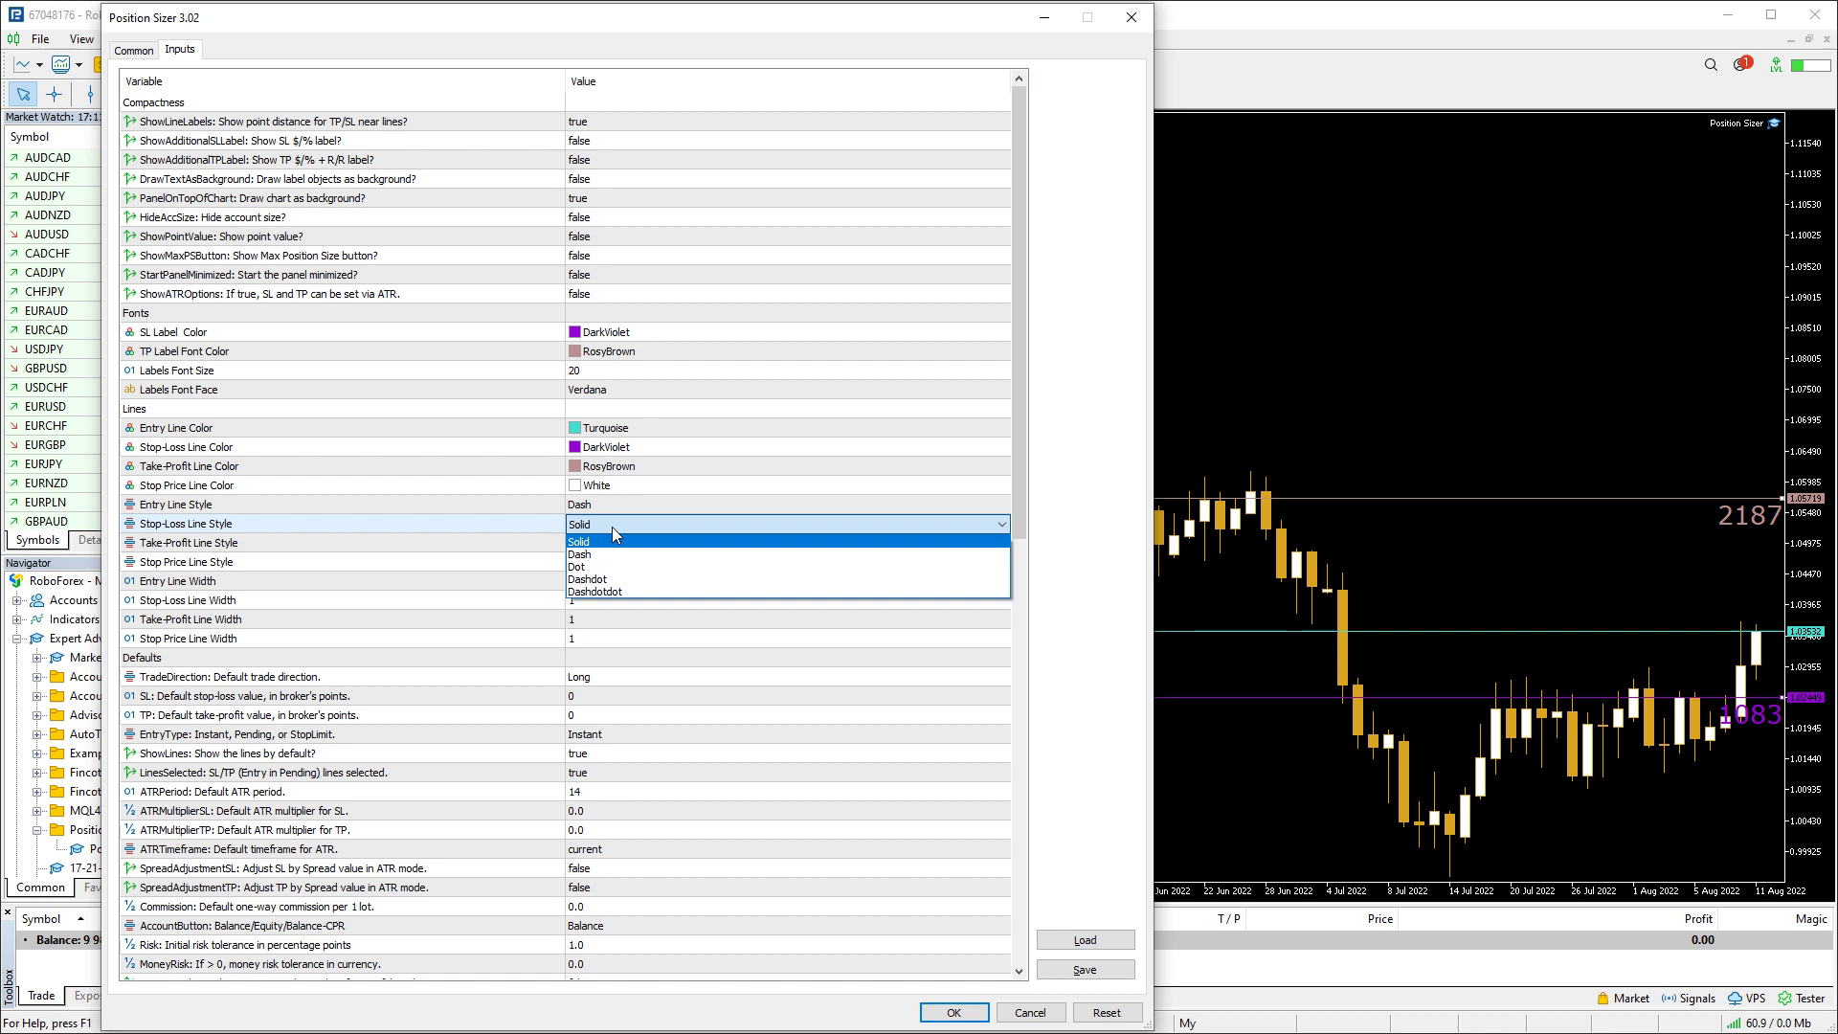
left_click(604, 554)
double_click(604, 545)
left_click(603, 544)
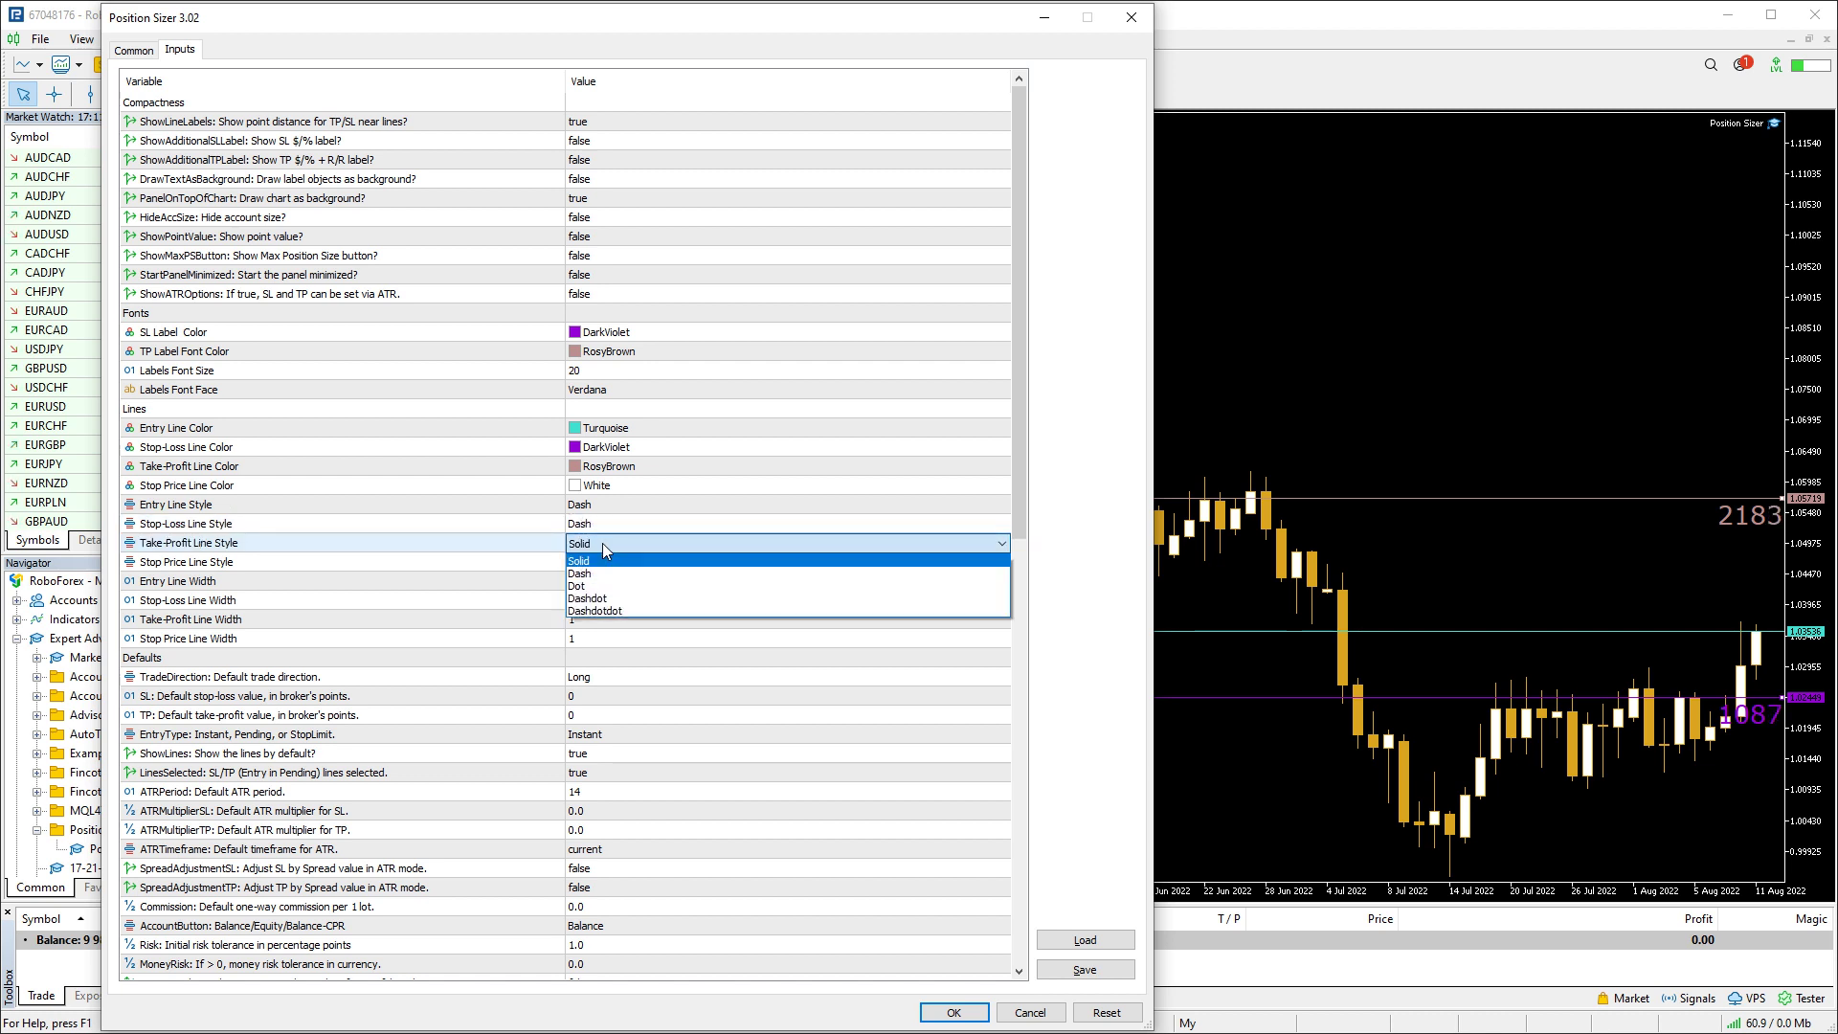
left_click(596, 573)
double_click(599, 571)
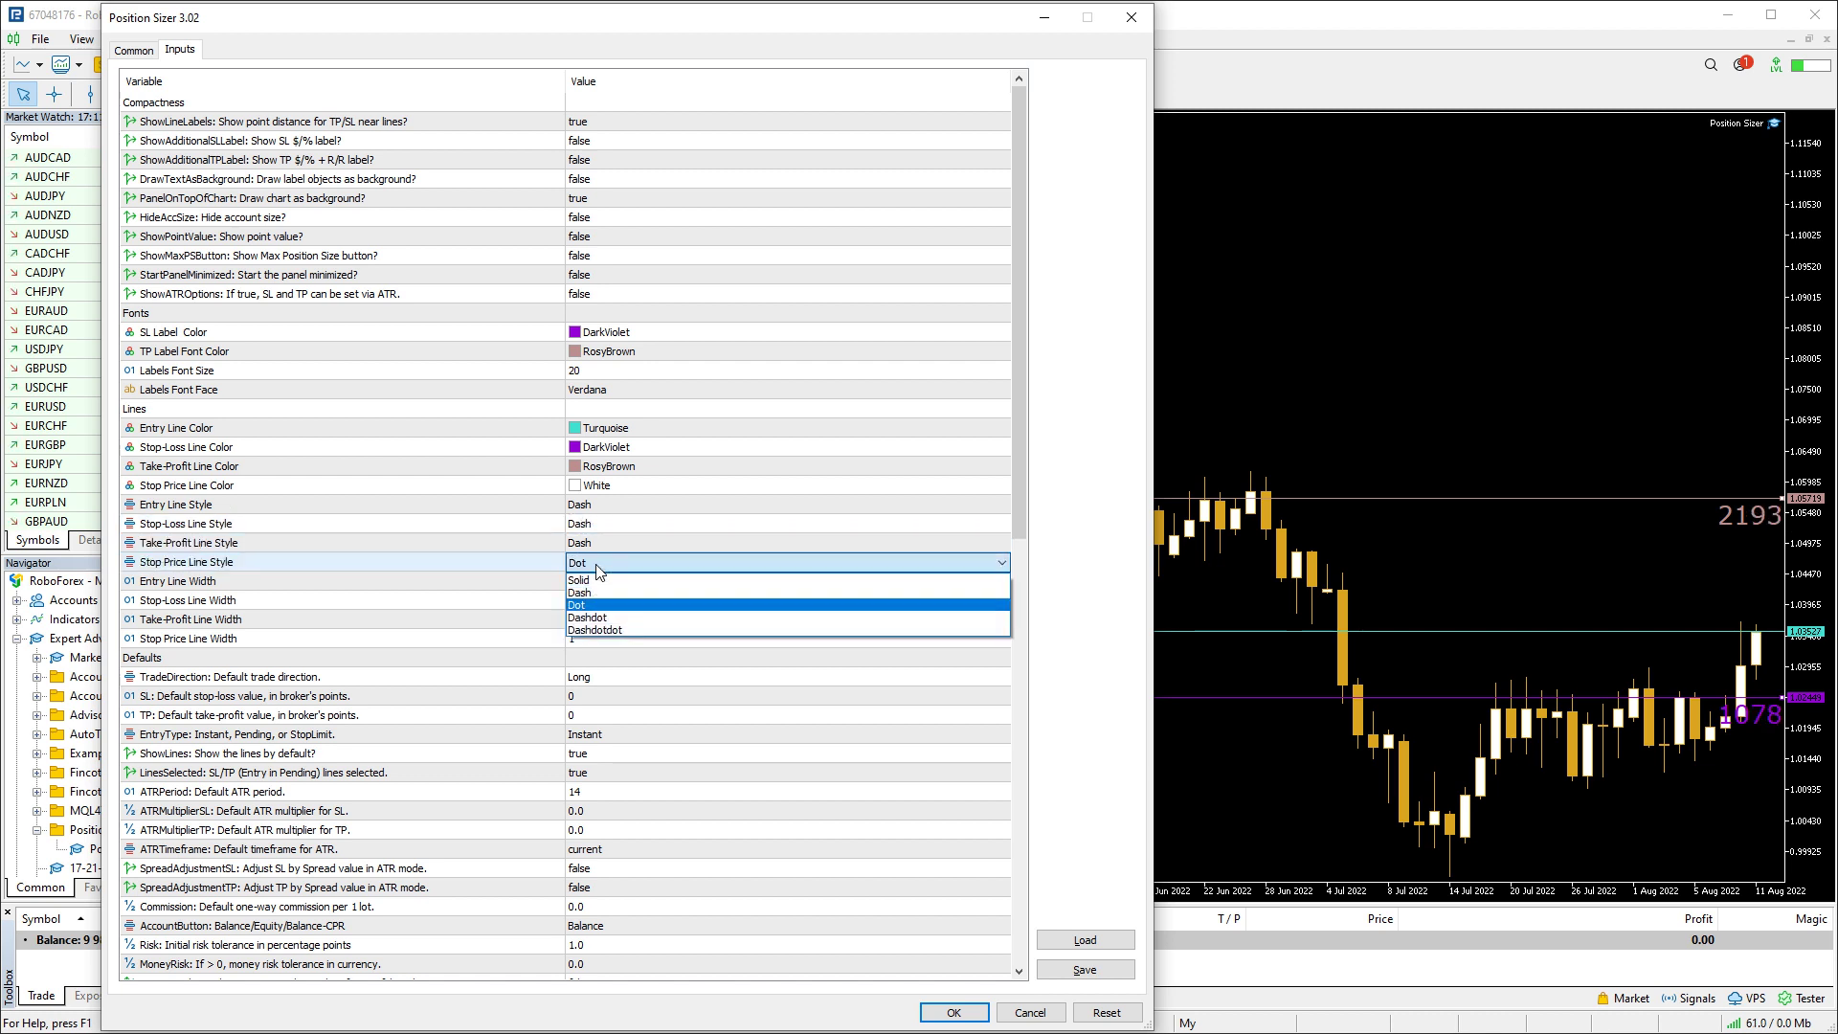
left_click(599, 601)
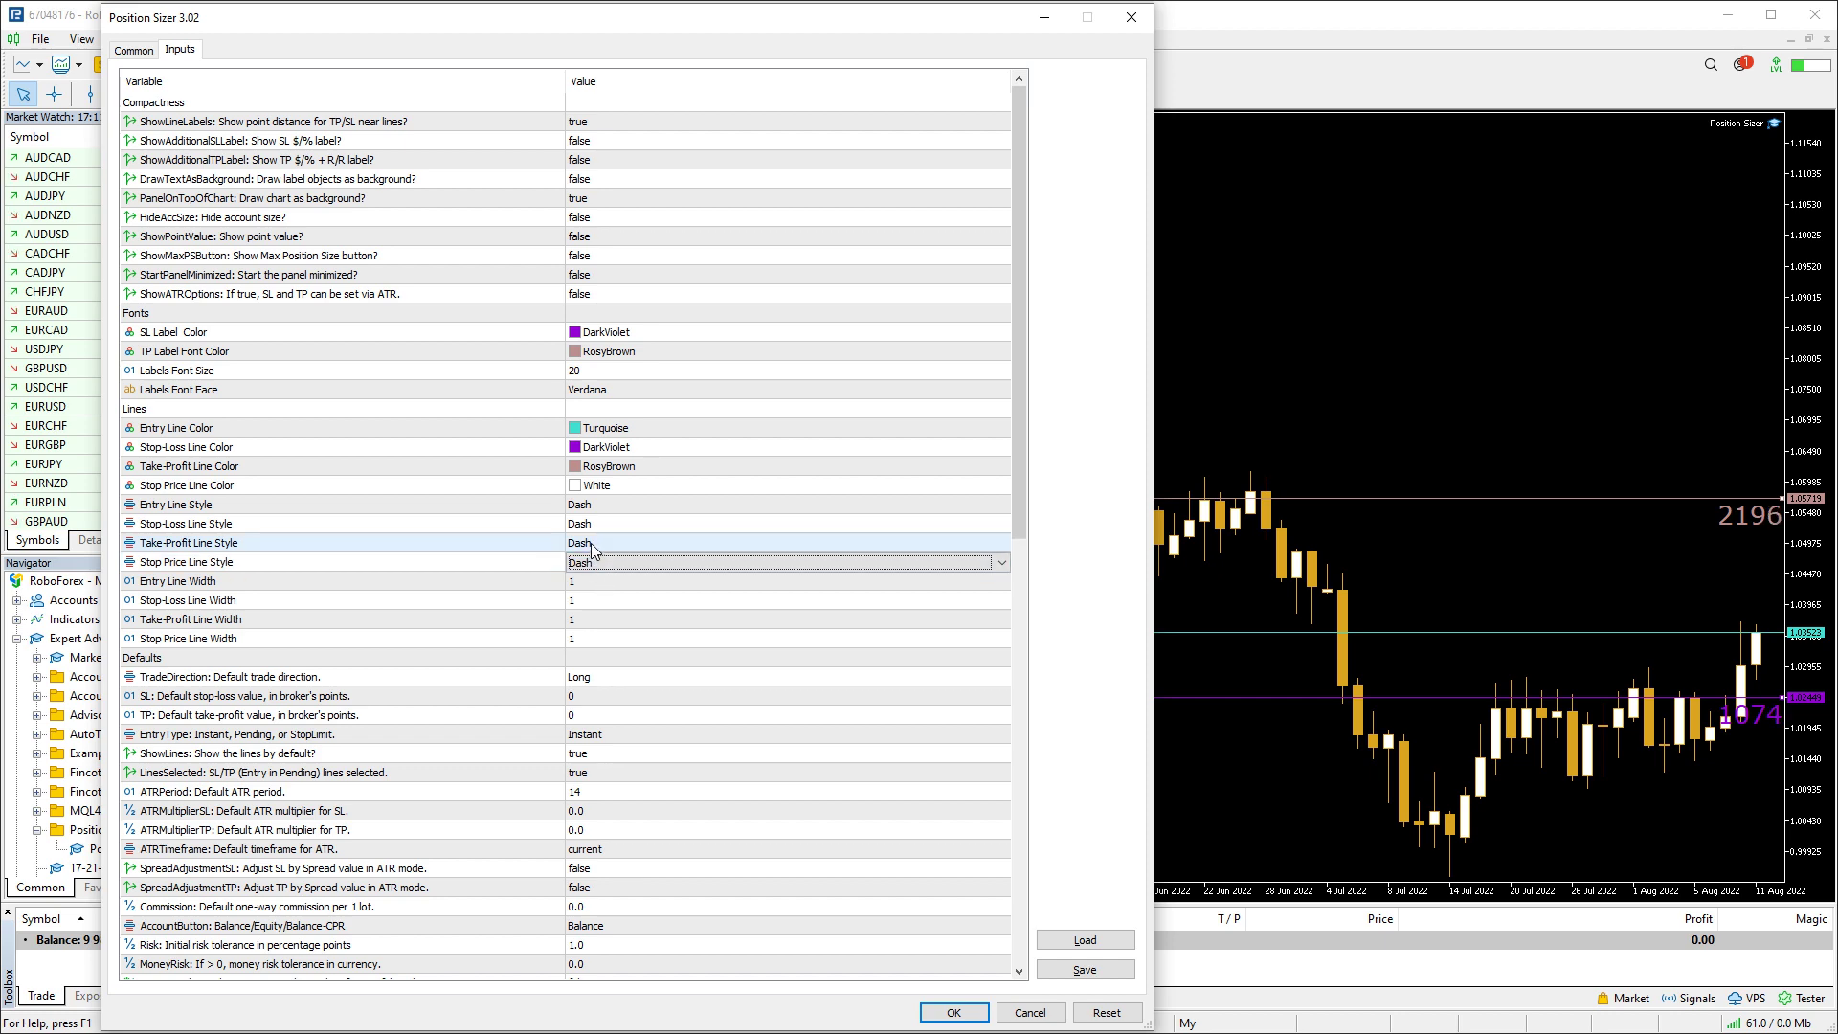
left_click(957, 1012)
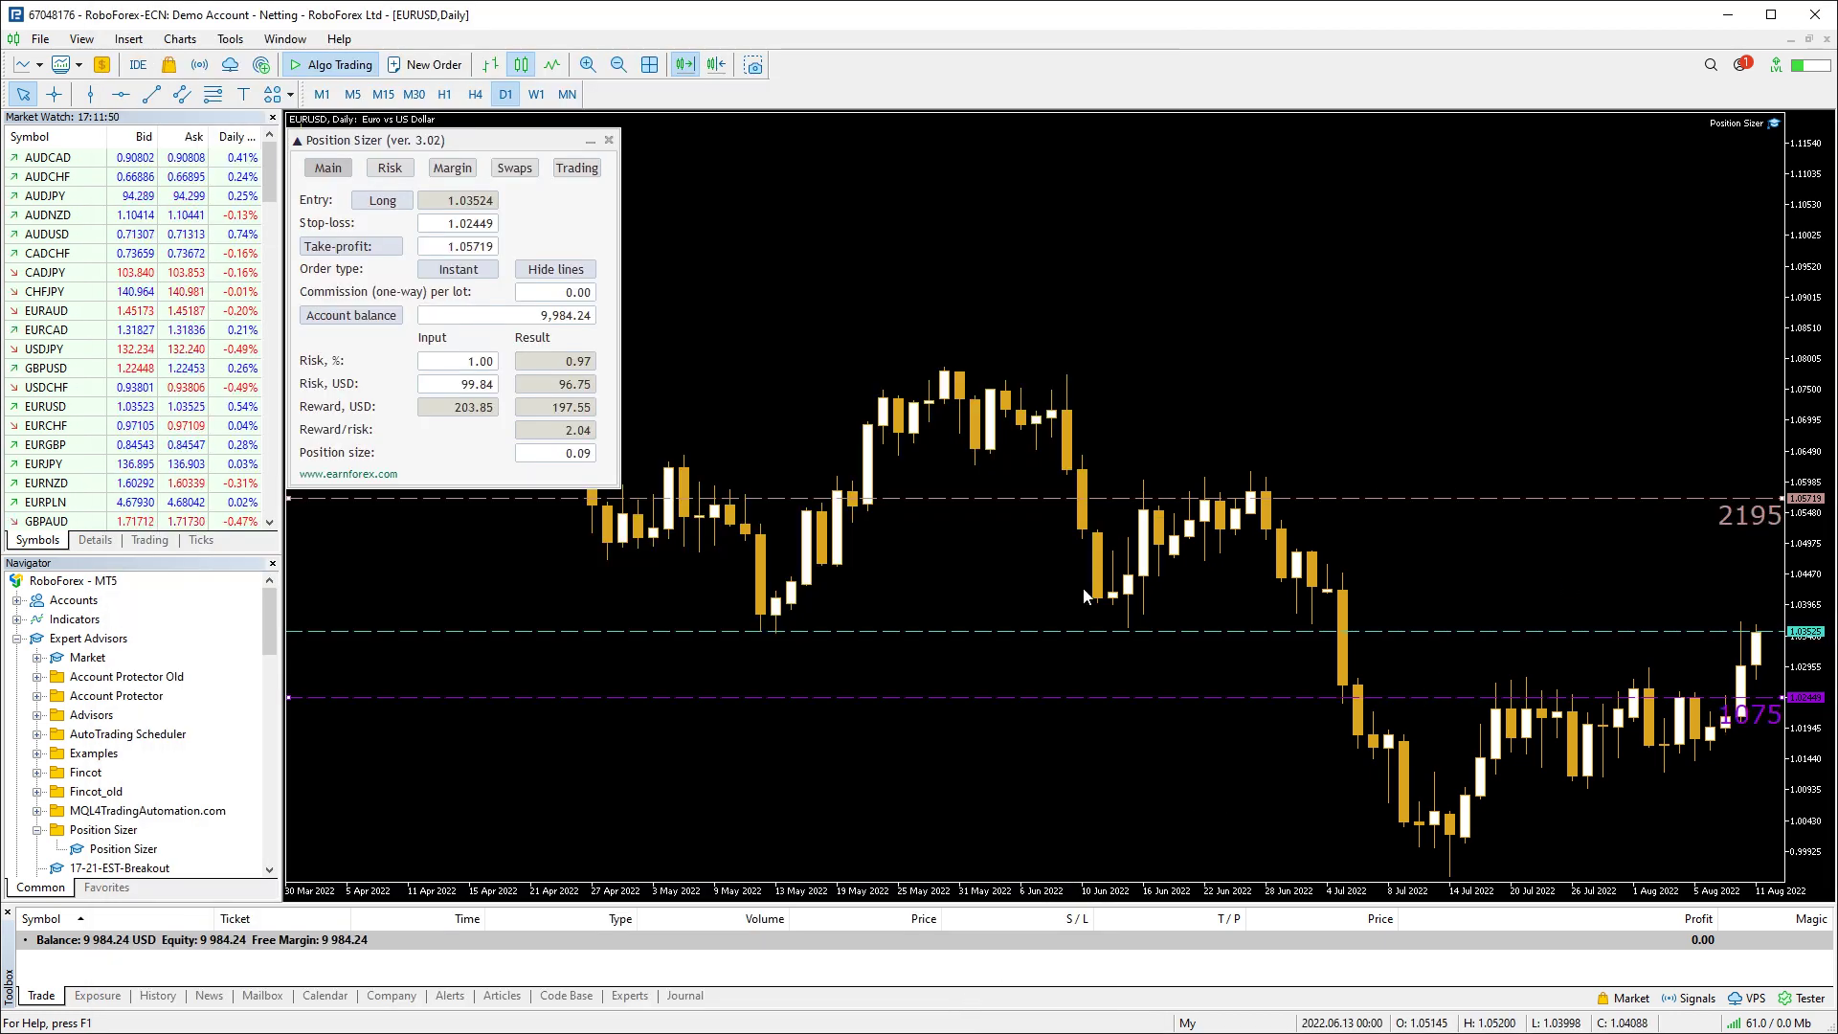
Switch the entry, stop-loss, take-profit and stop price line styles back to Solid
key("F7")
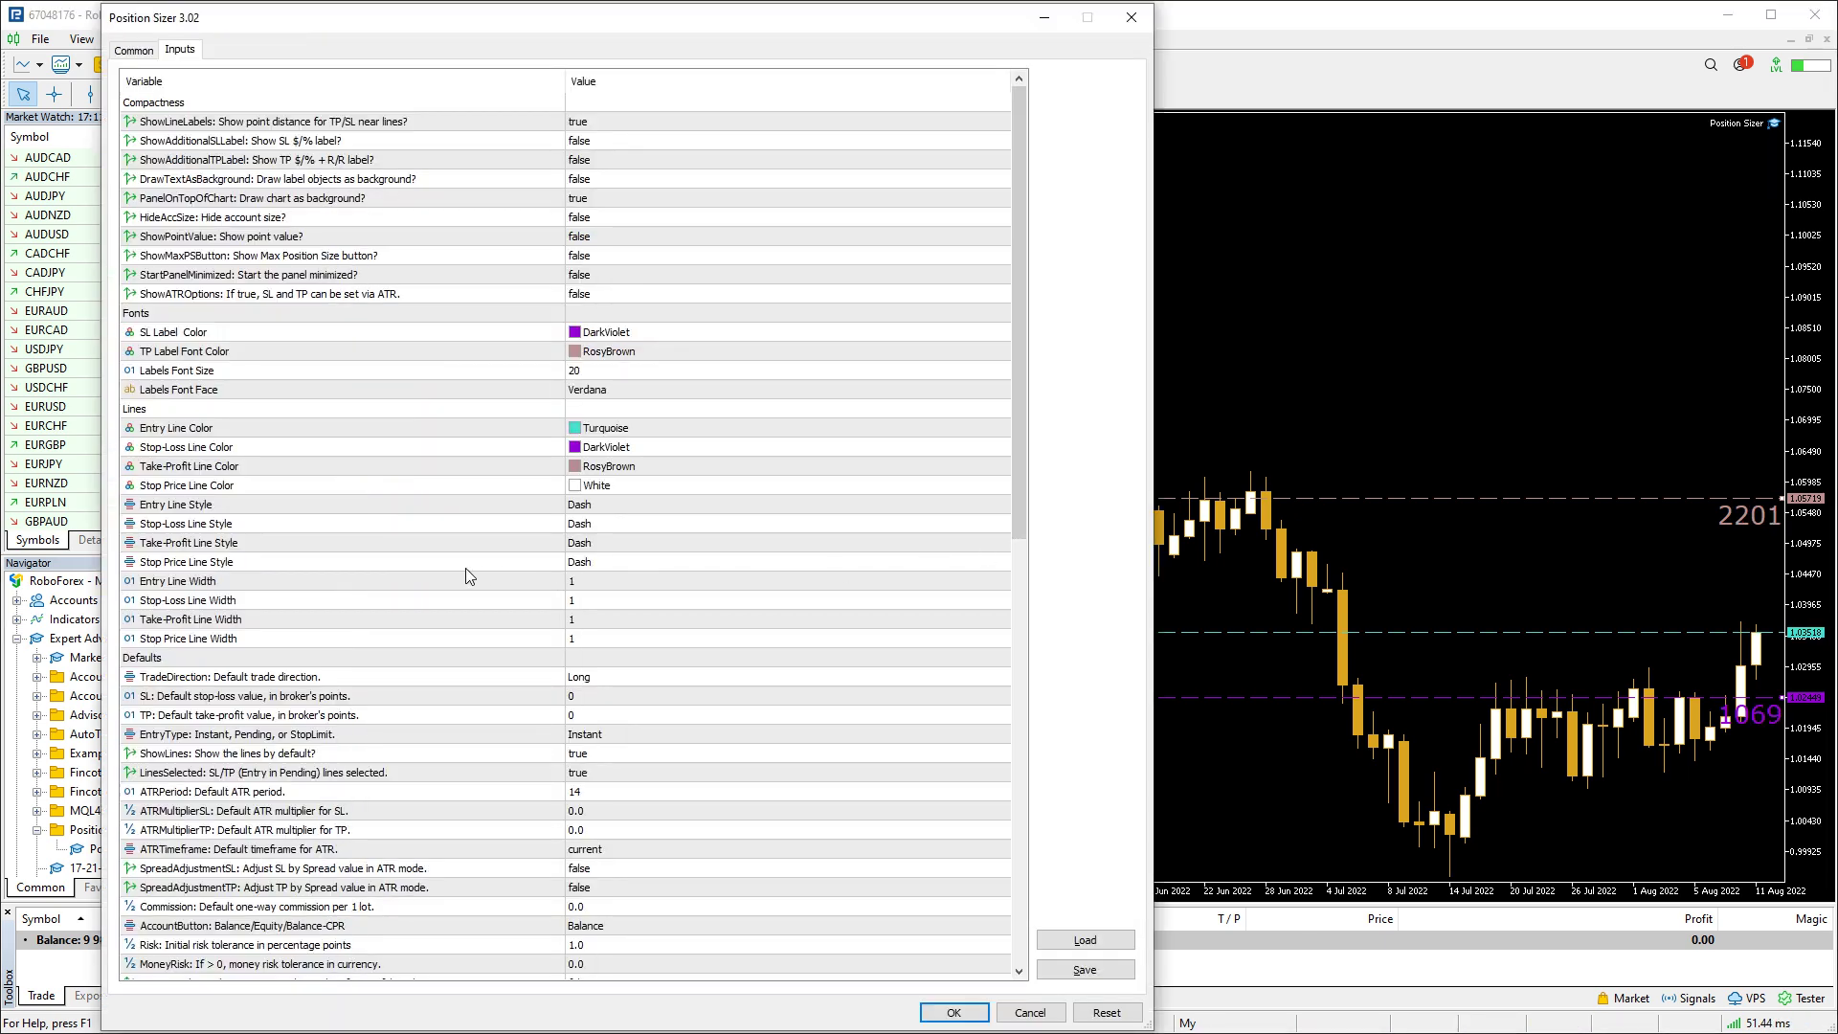
left_click(186, 581)
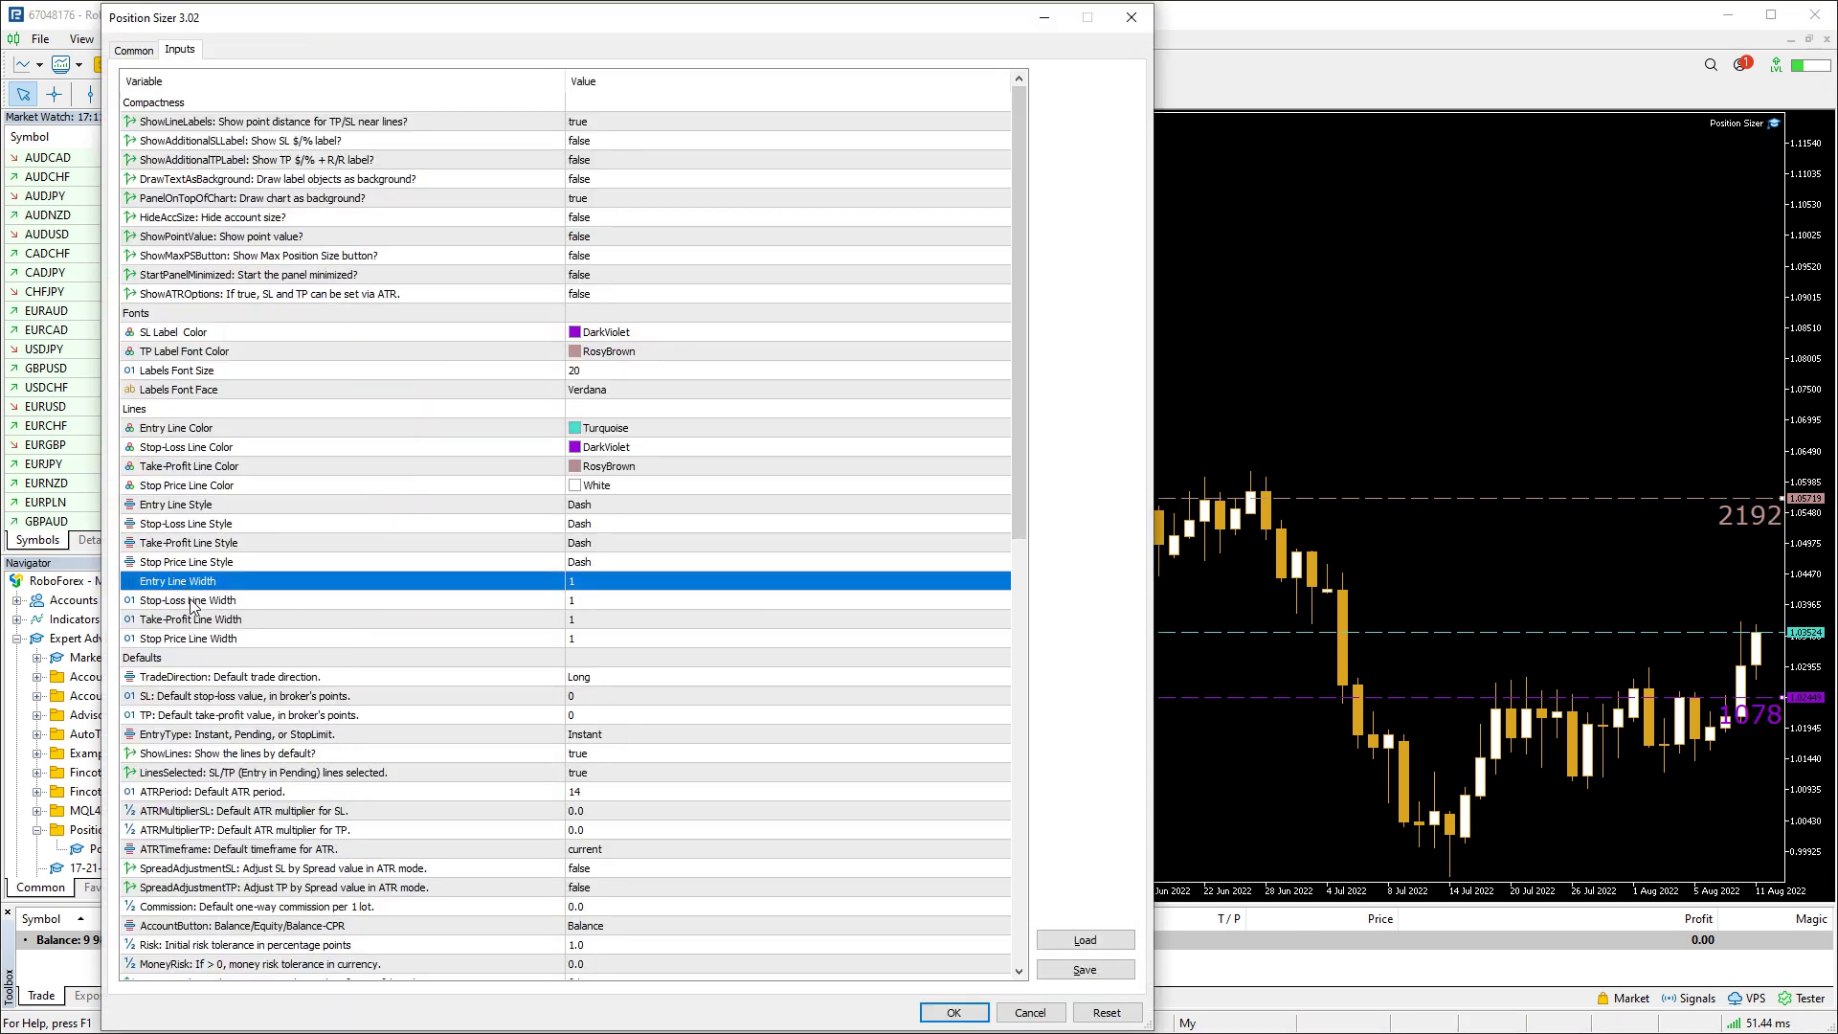
left_click(192, 601)
left_click(196, 620)
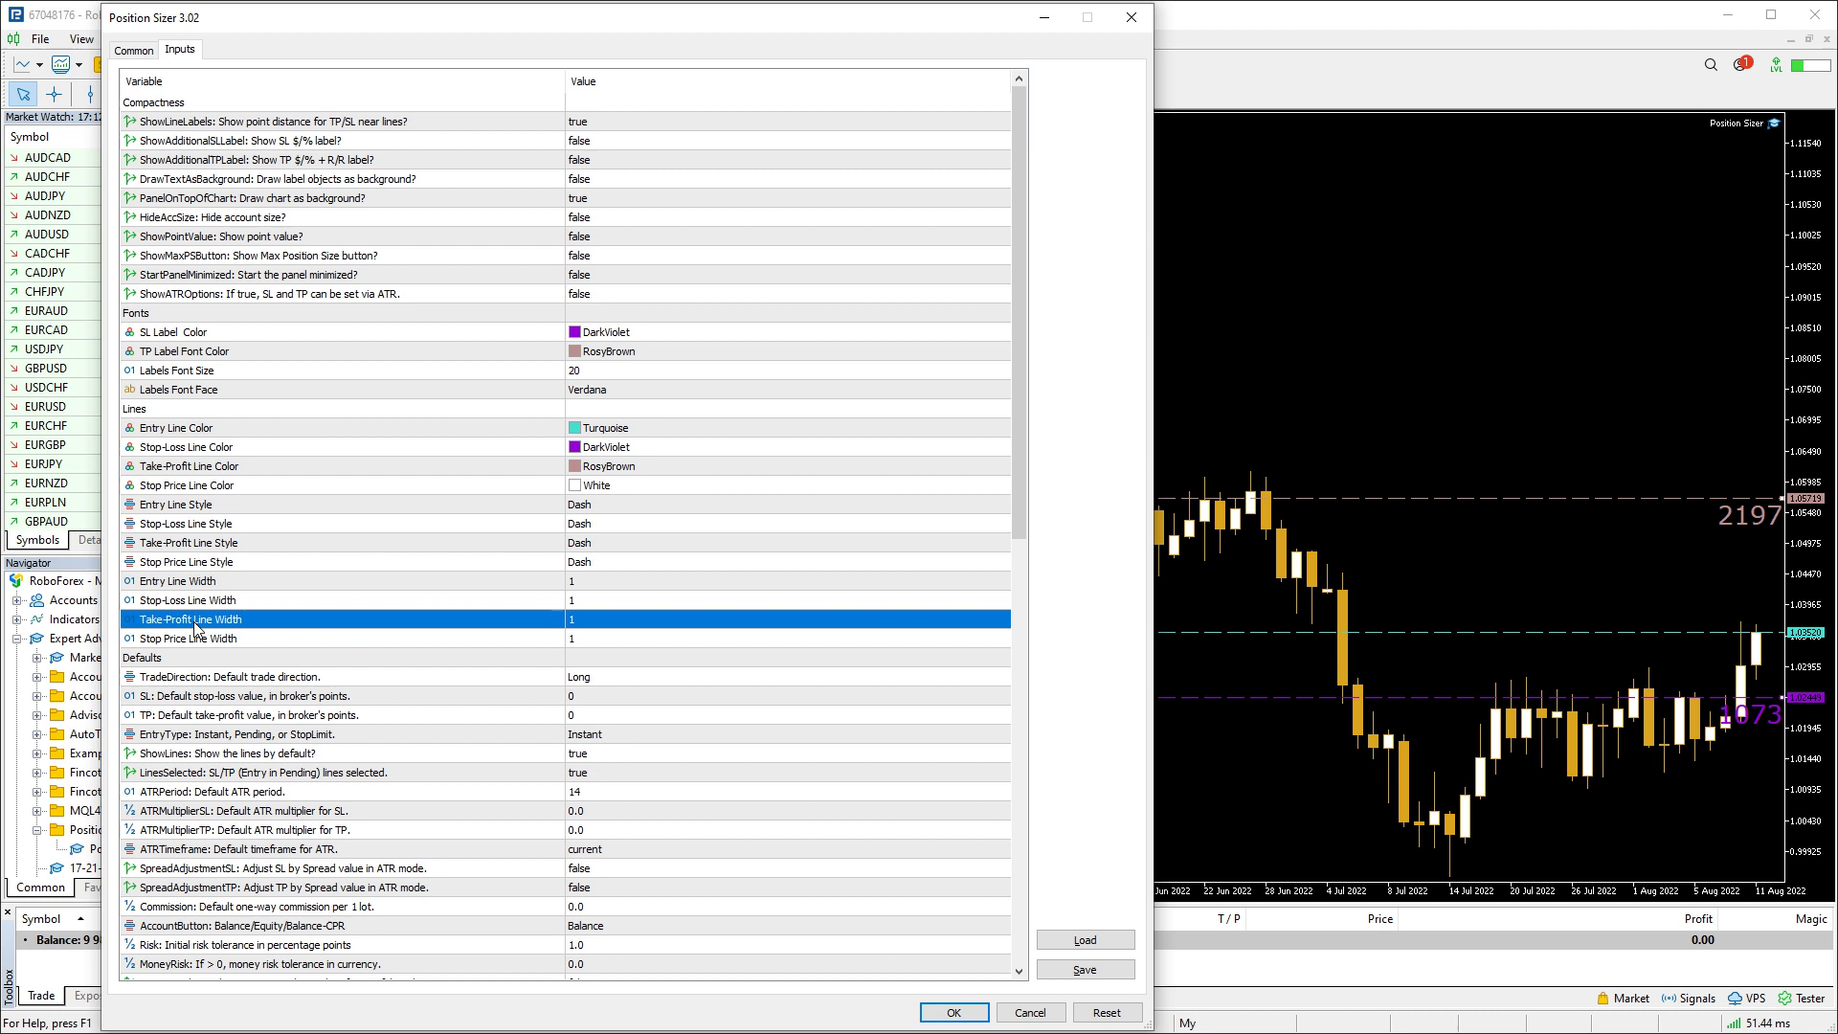
left_click(200, 639)
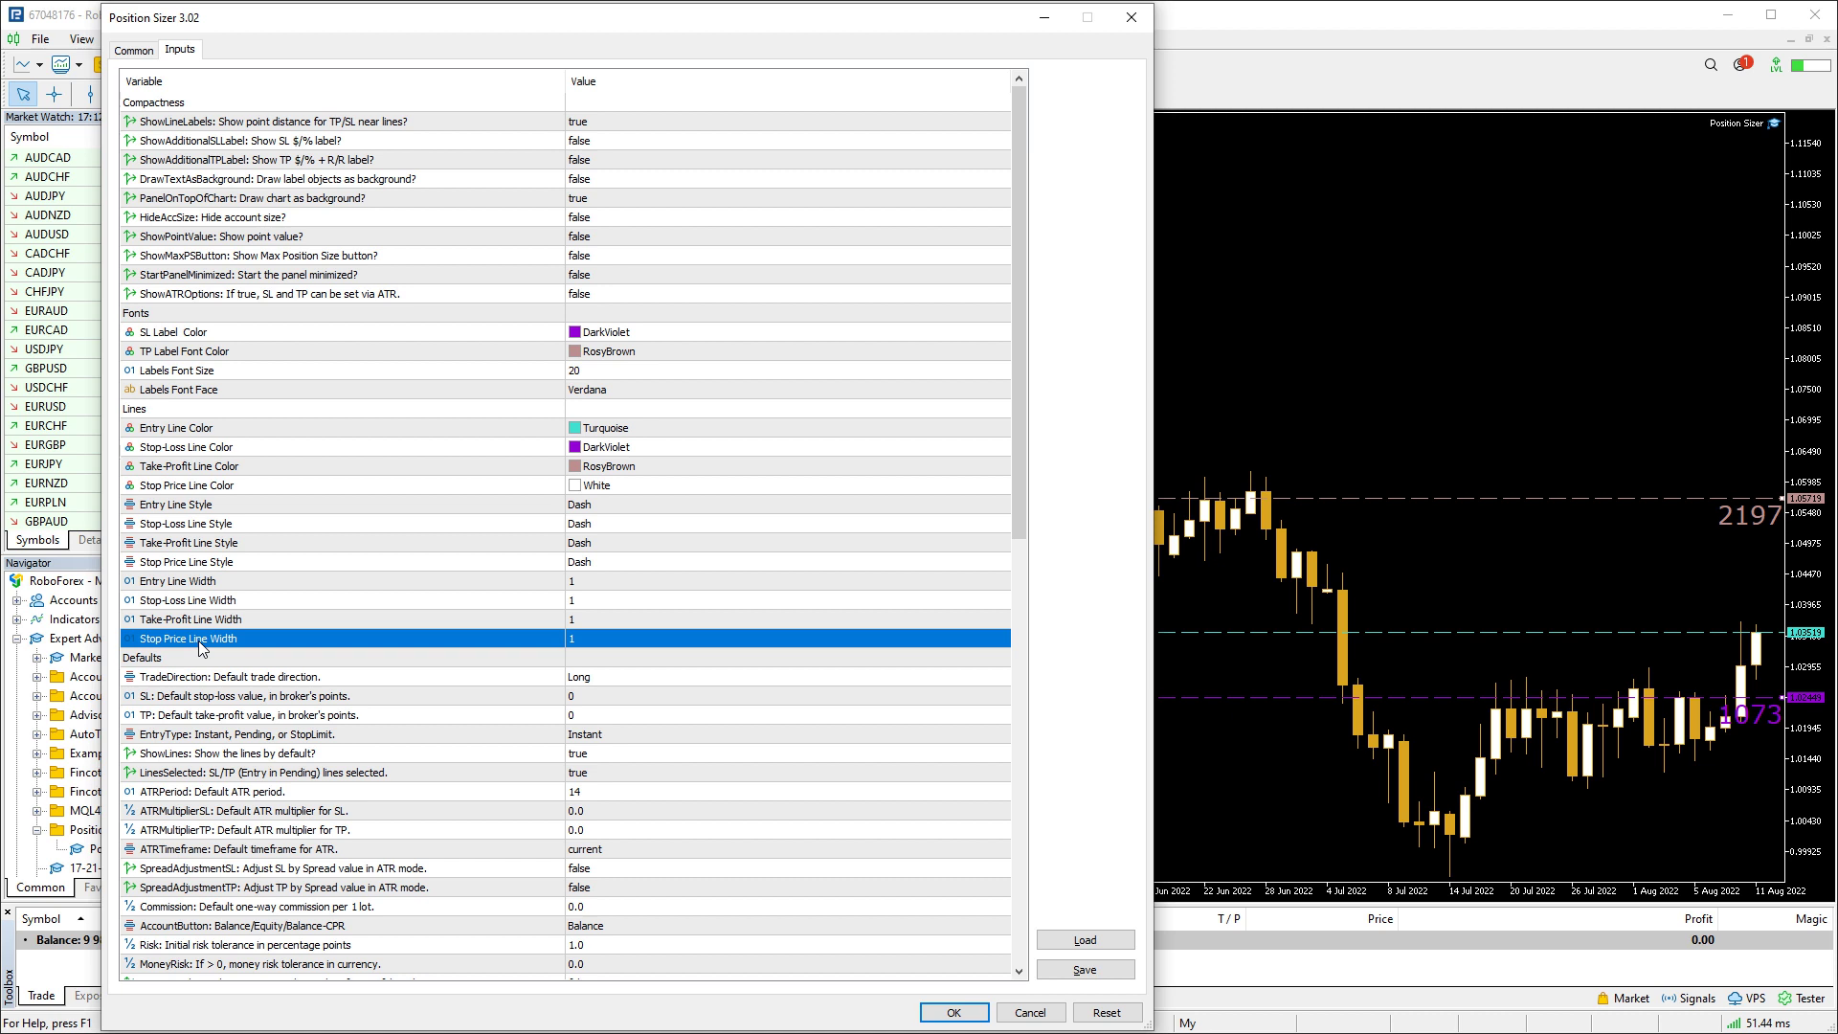
left_click(595, 512)
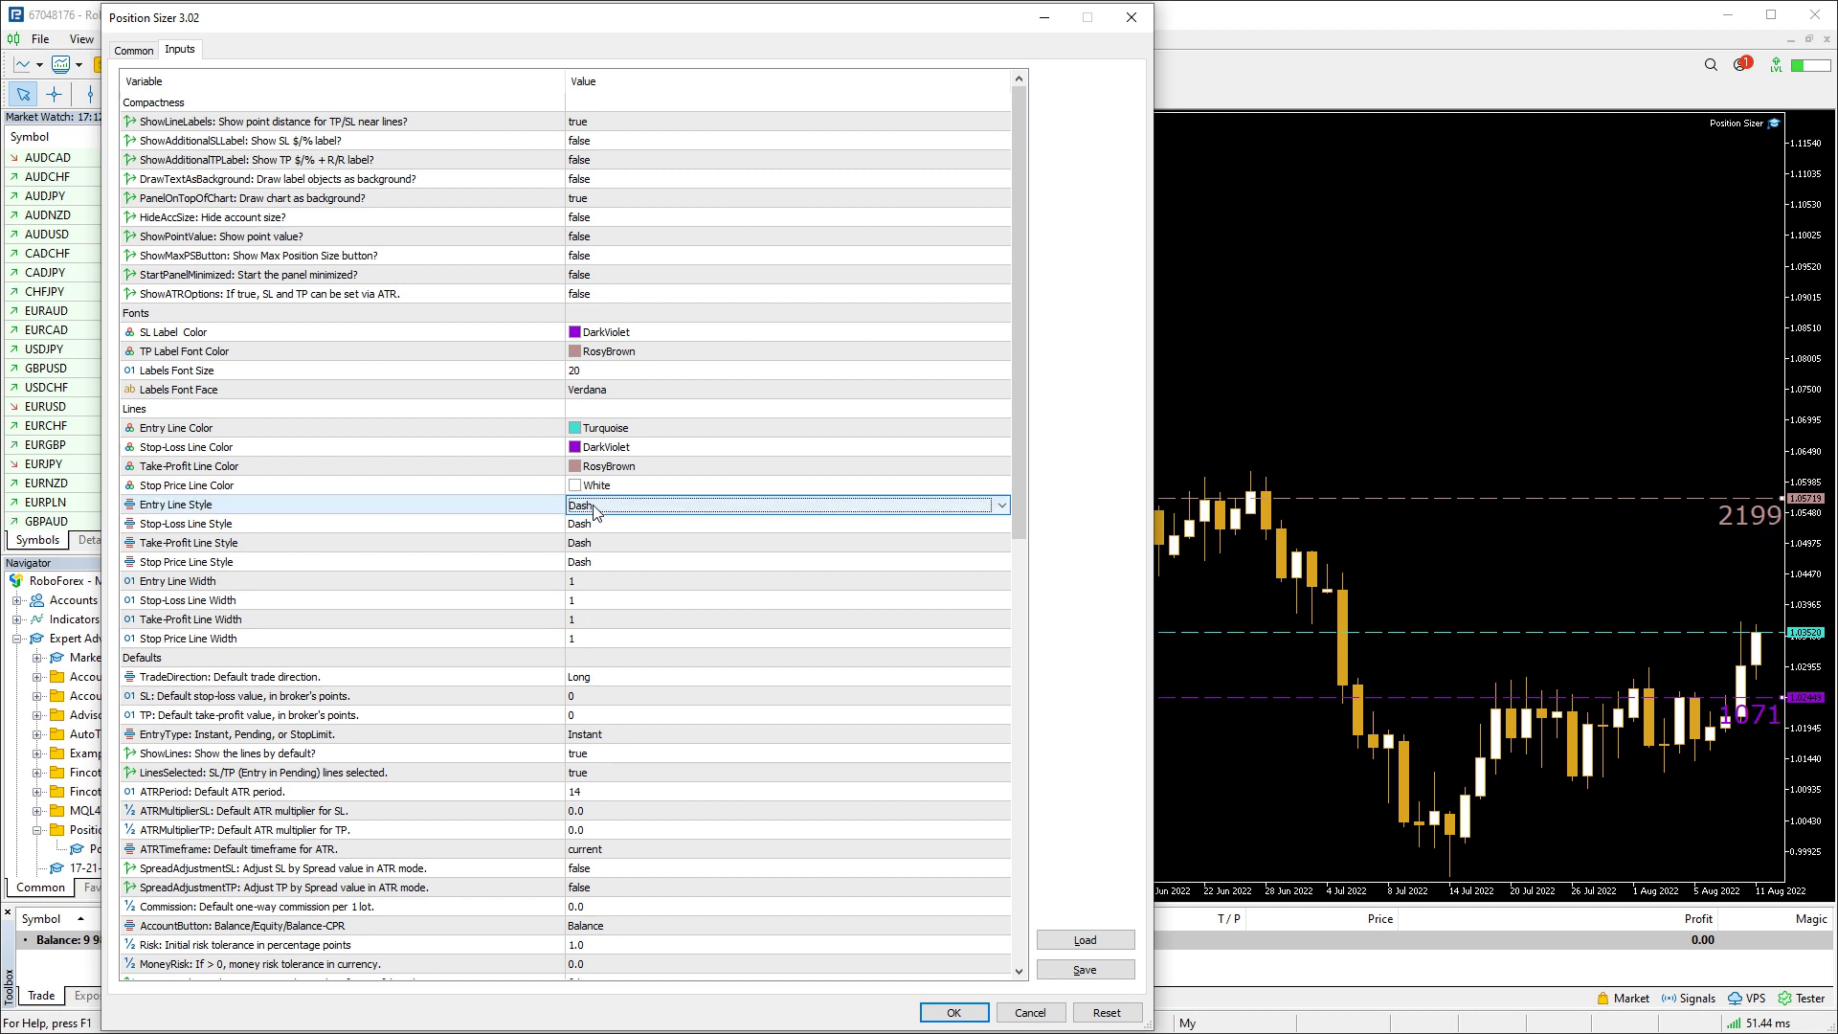
left_click(595, 512)
left_click(595, 527)
left_click(595, 528)
left_click(595, 549)
left_click(589, 543)
left_click(587, 566)
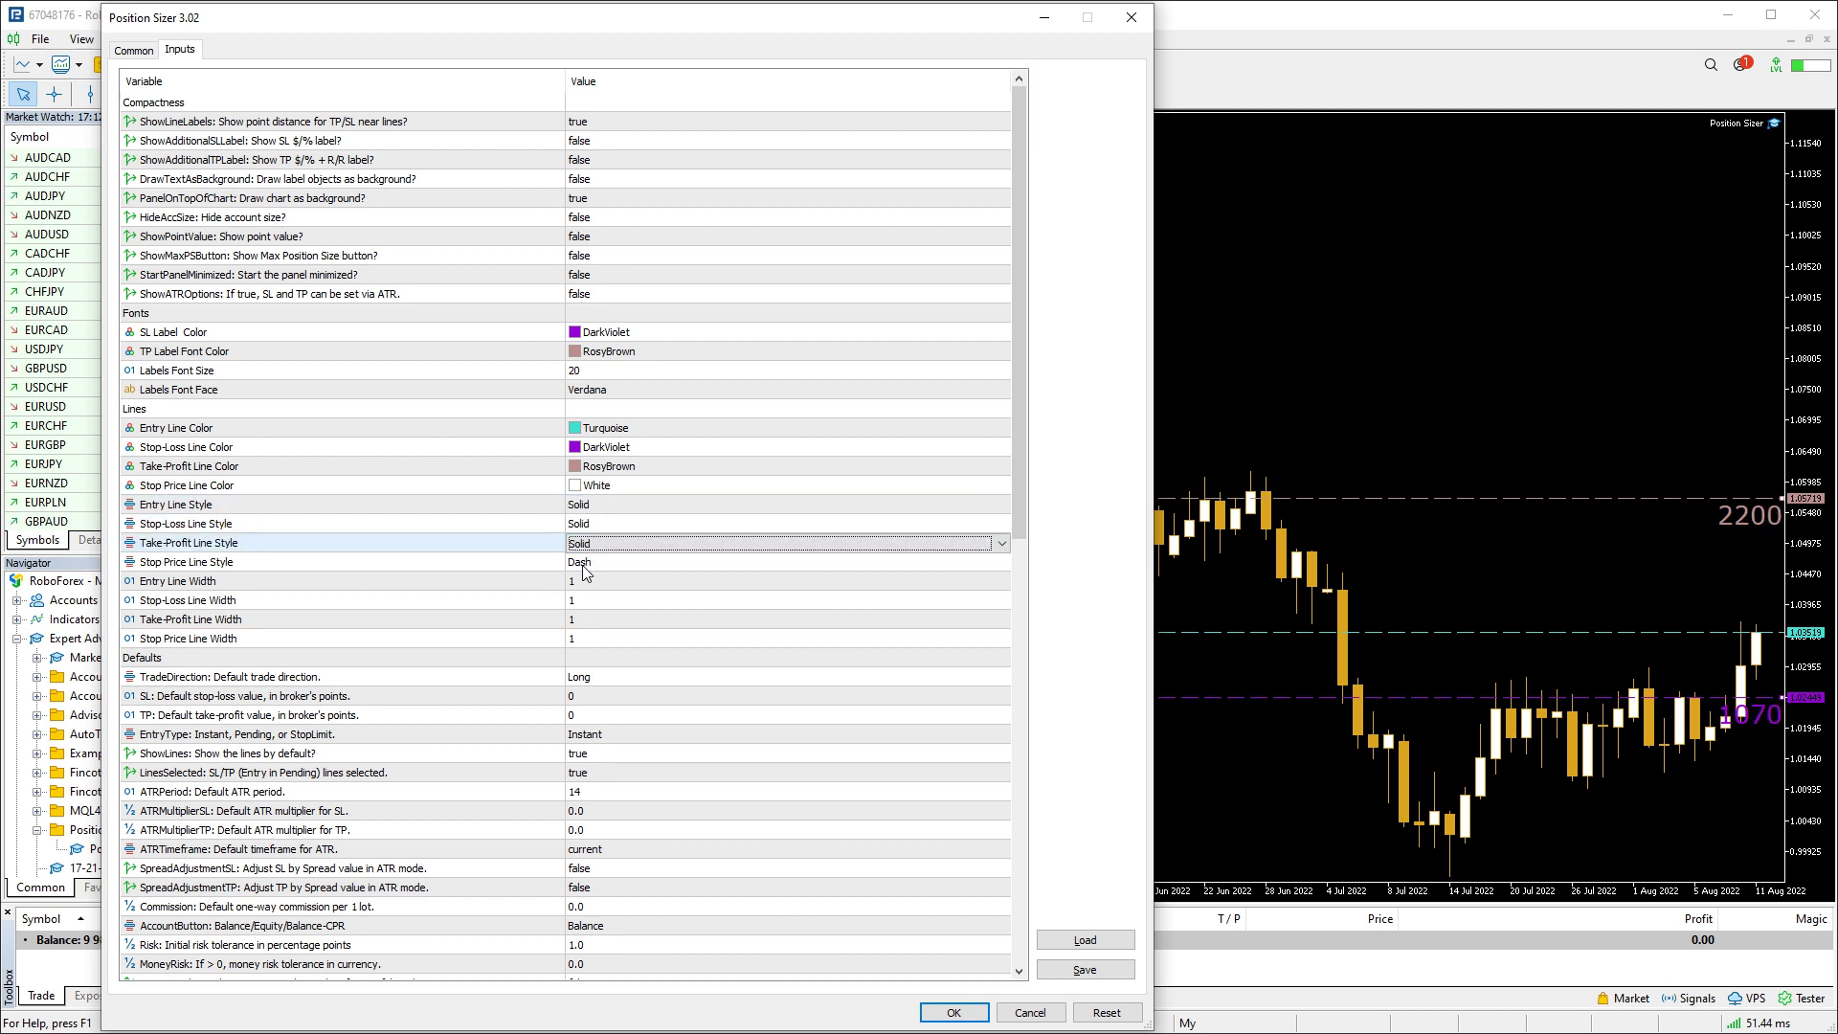
left_click(587, 565)
left_click(586, 584)
Set all four line widths to 3, apply, and reopen the Position Sizer inputs
left_click(581, 584)
type("3")
left_click(582, 601)
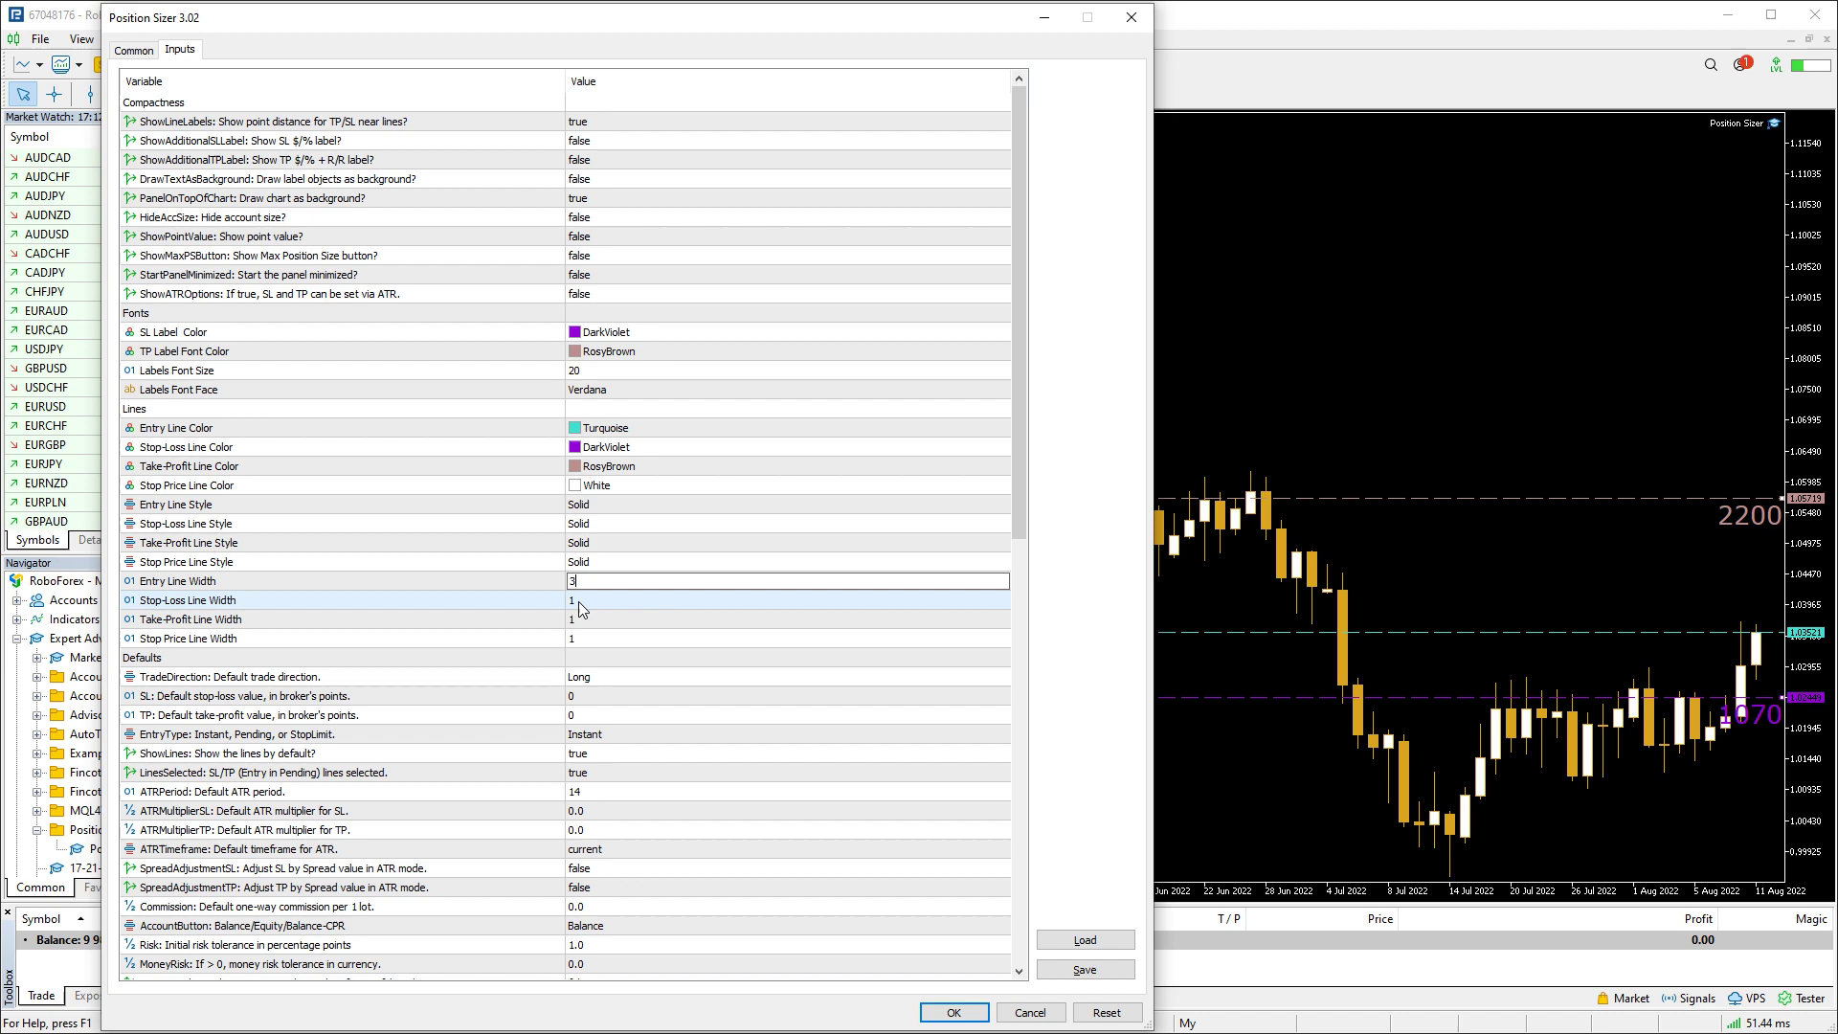
type("3")
left_click(584, 620)
left_click(582, 640)
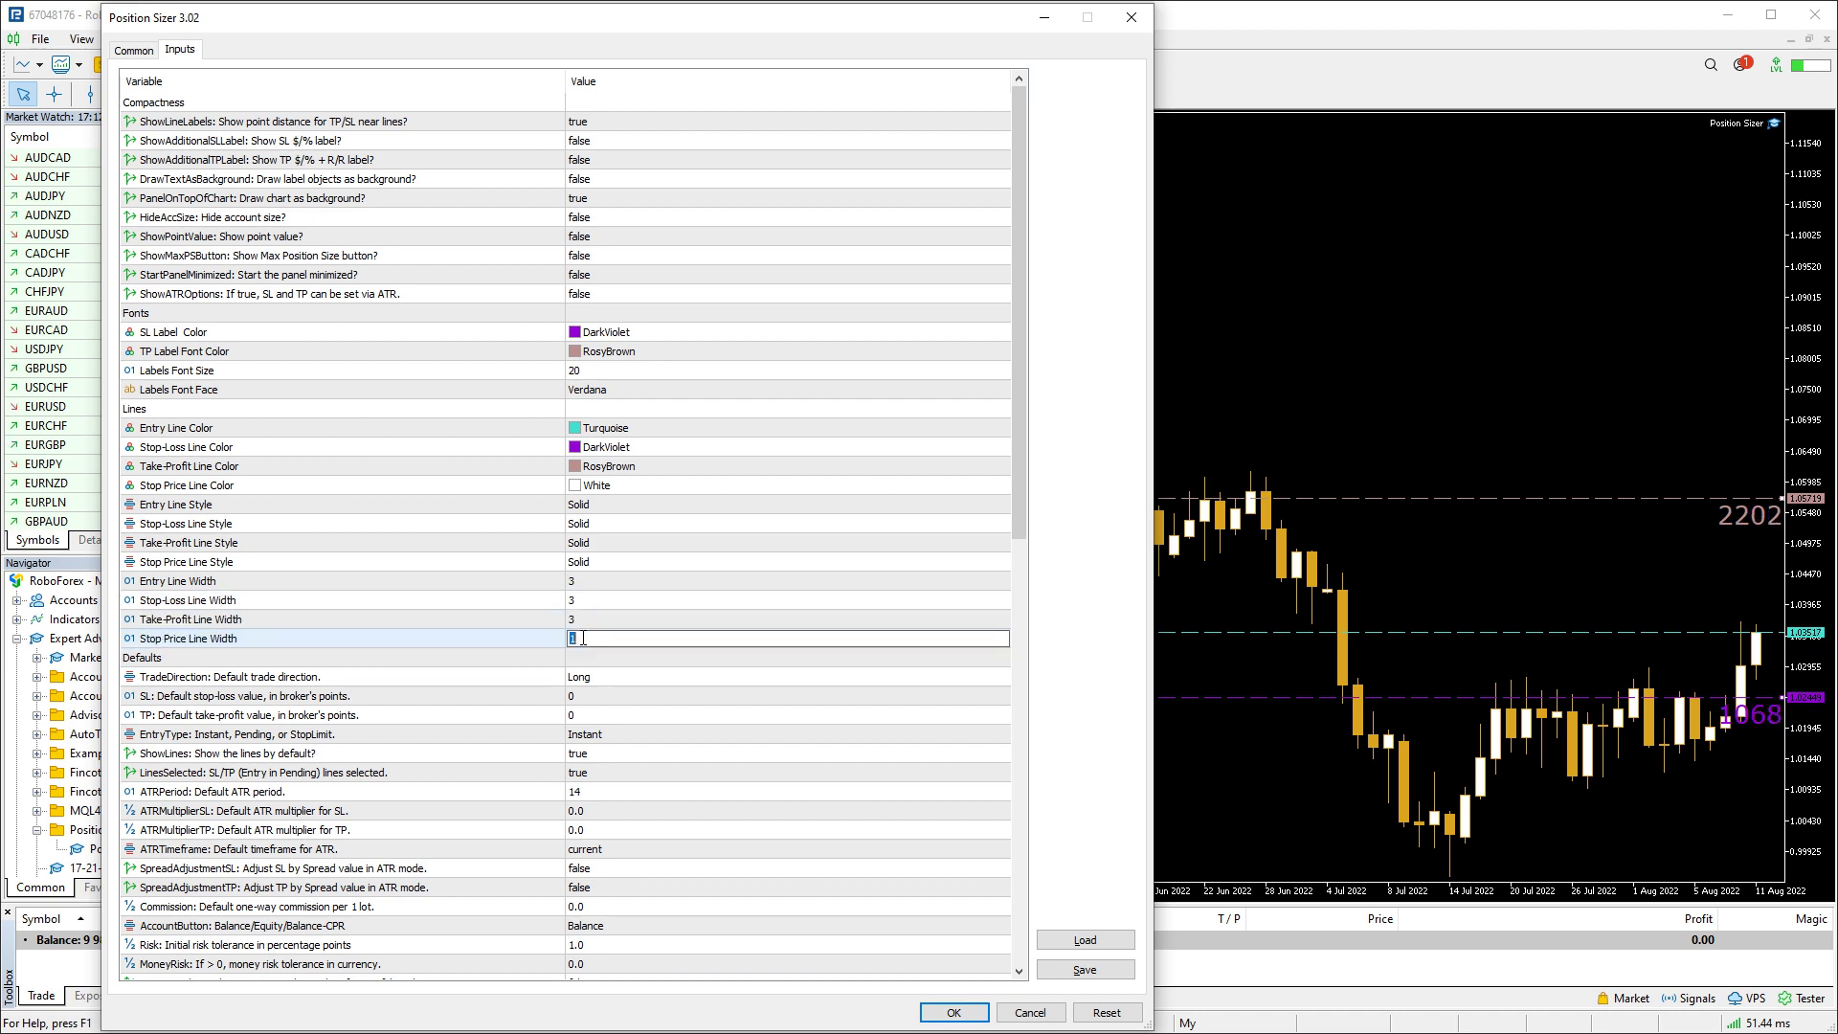
type("3")
key("Return")
left_click(953, 1012)
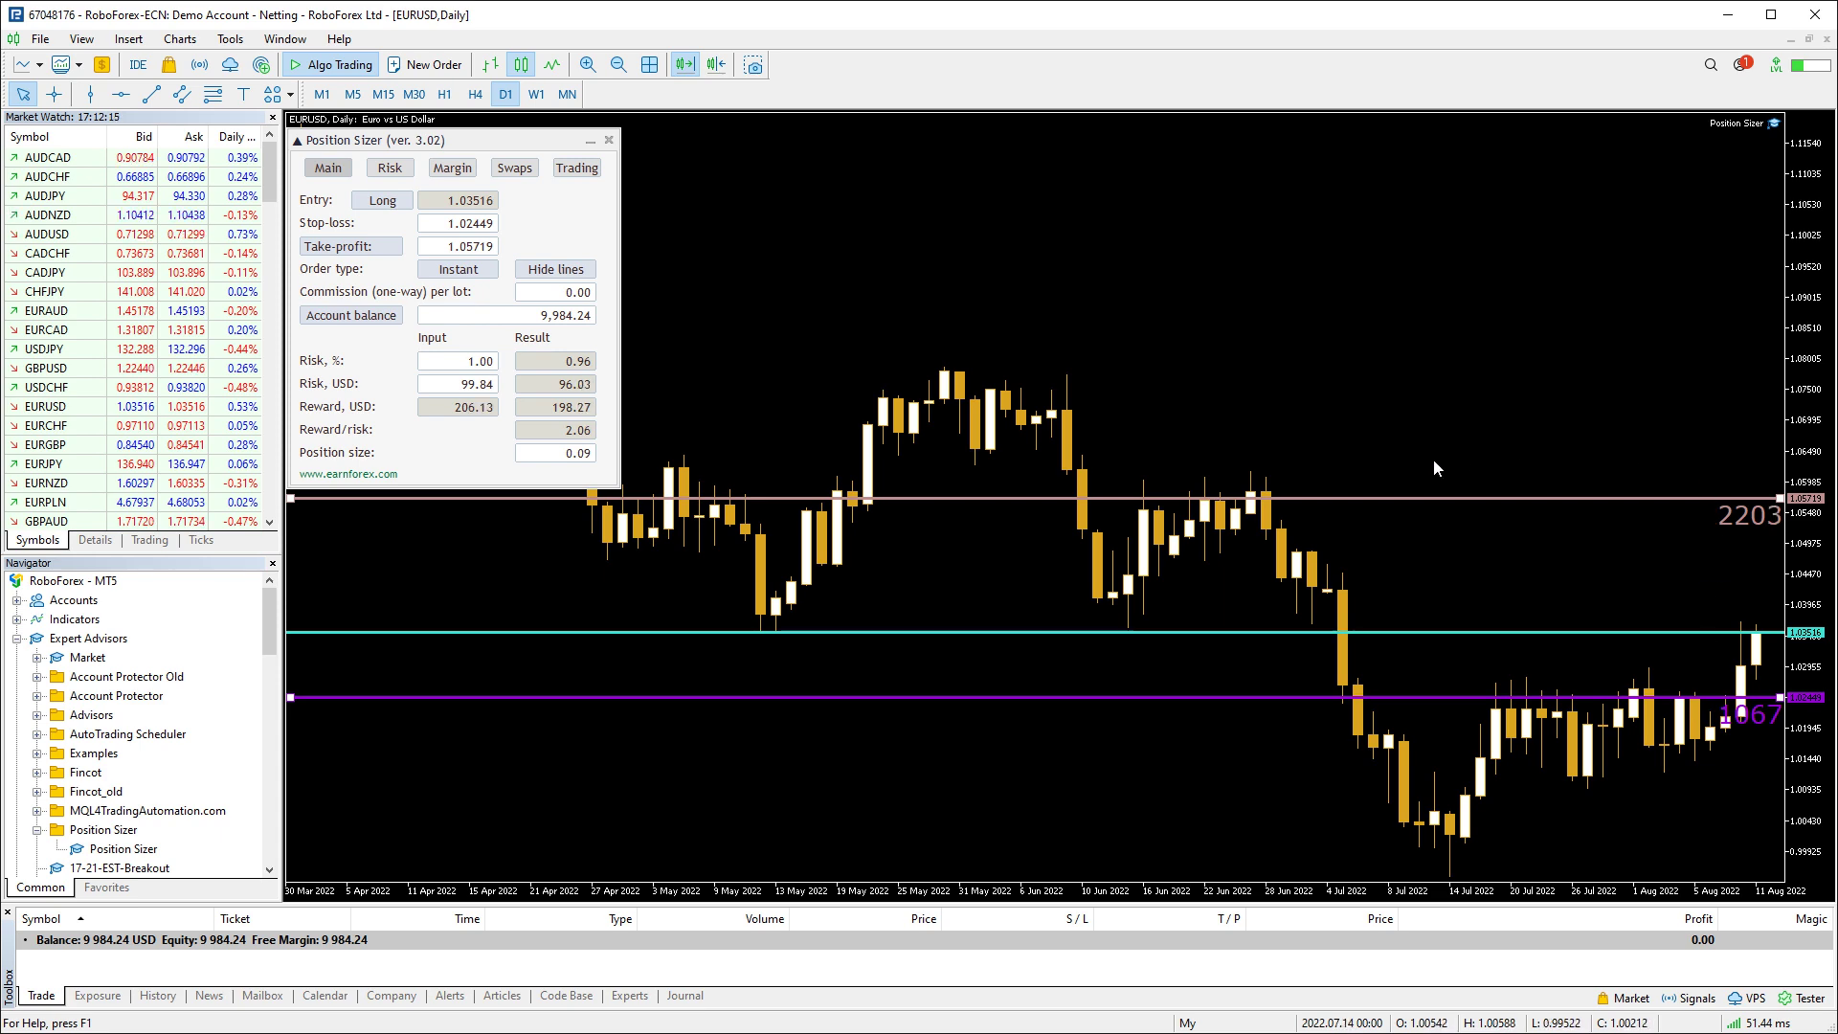
key("F7")
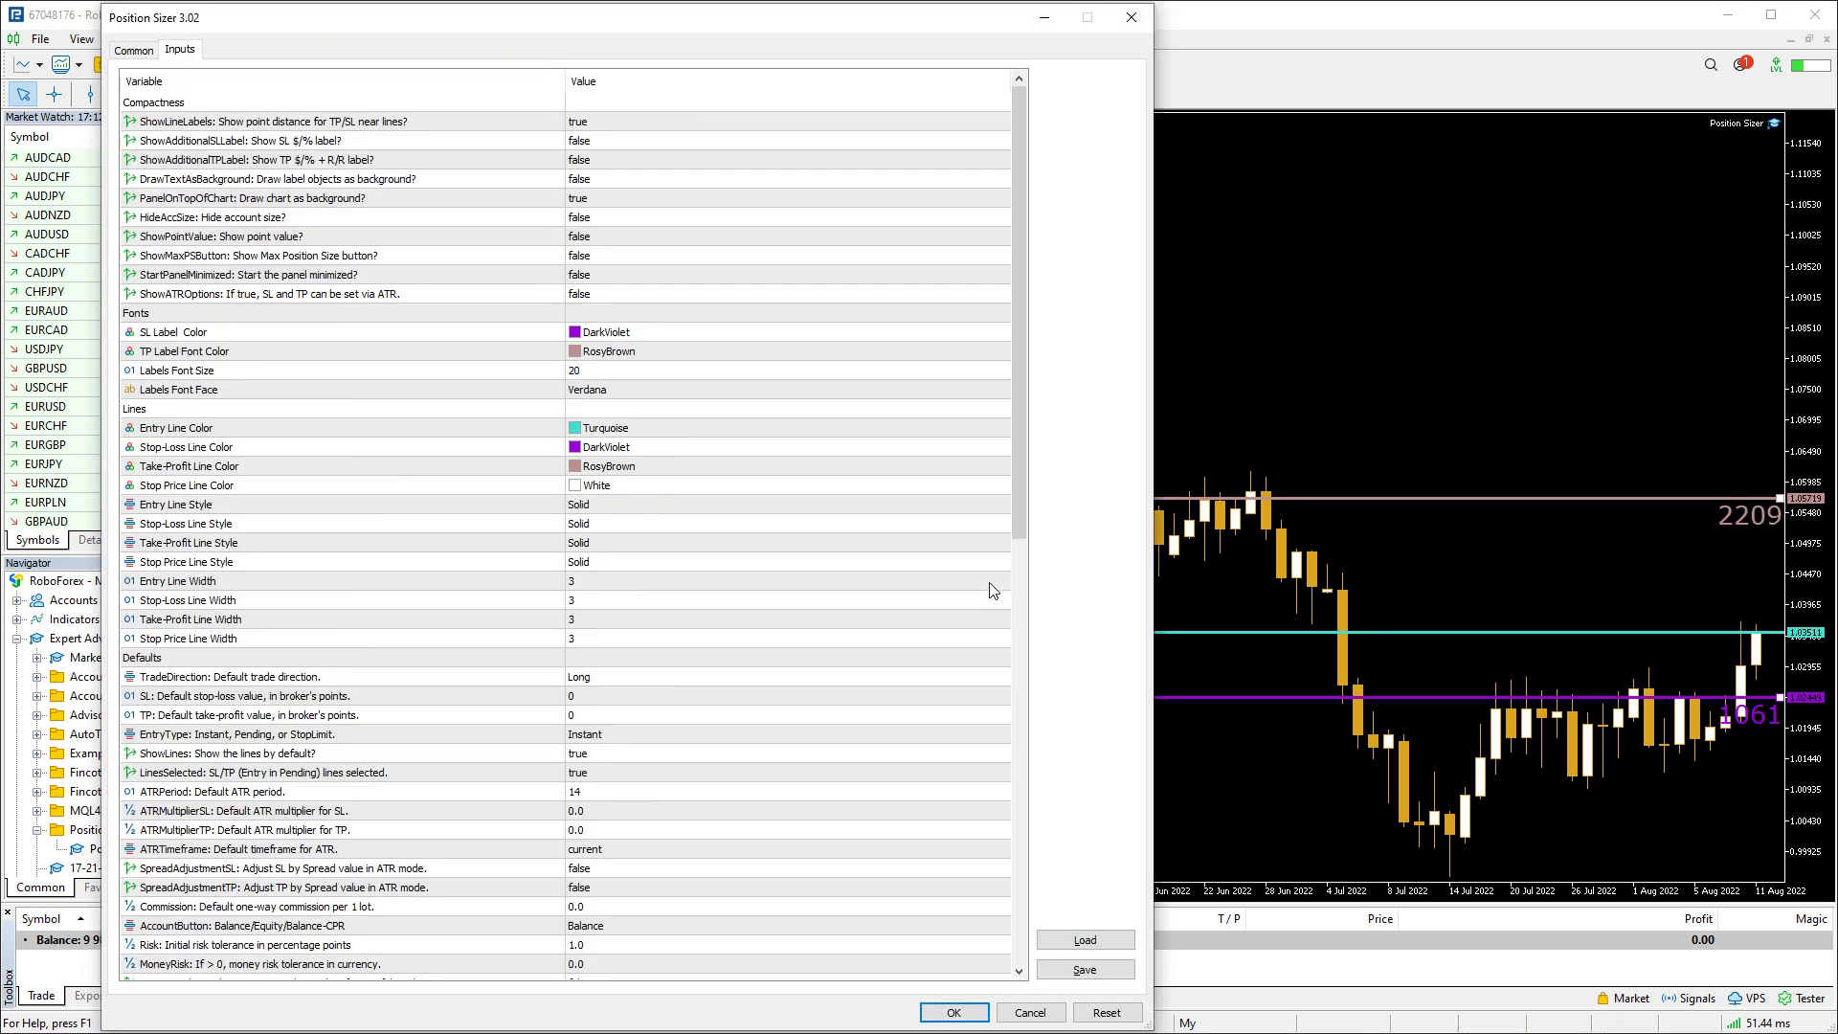
Reset every Position Sizer input to its default and scroll down to the Defaults group
left_click(1105, 1012)
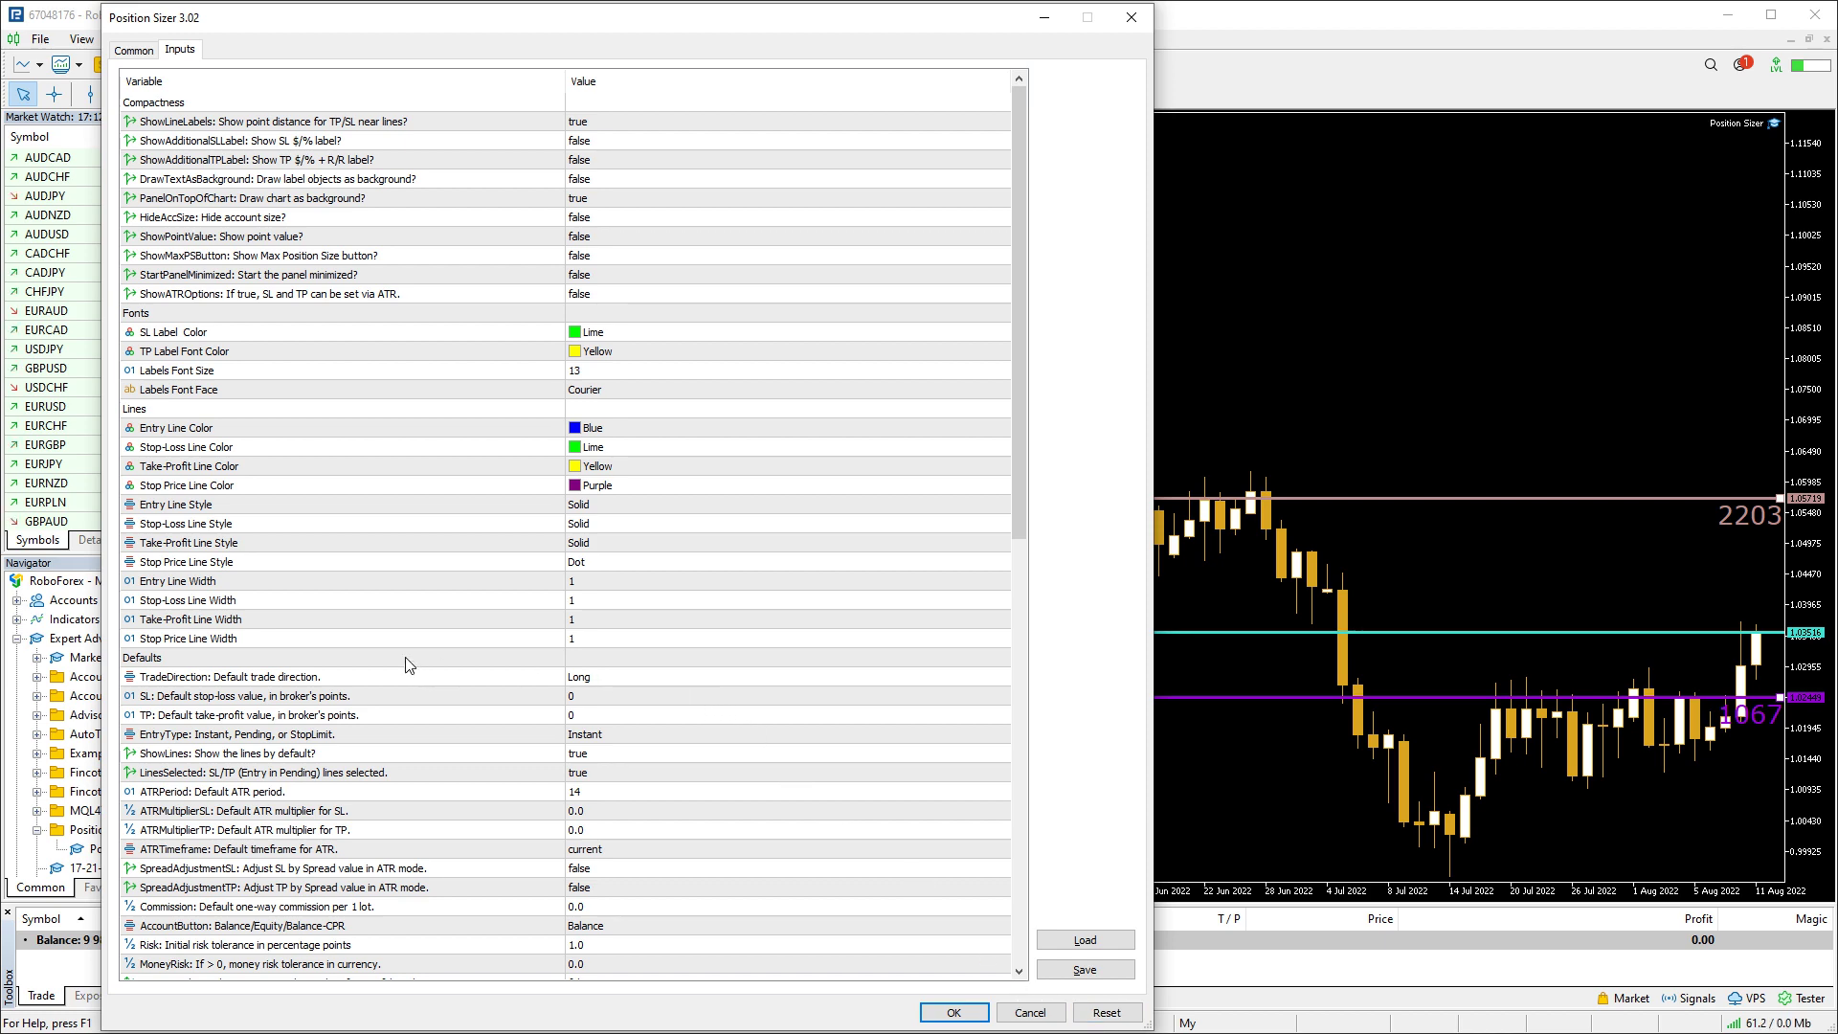
left_click(196, 660)
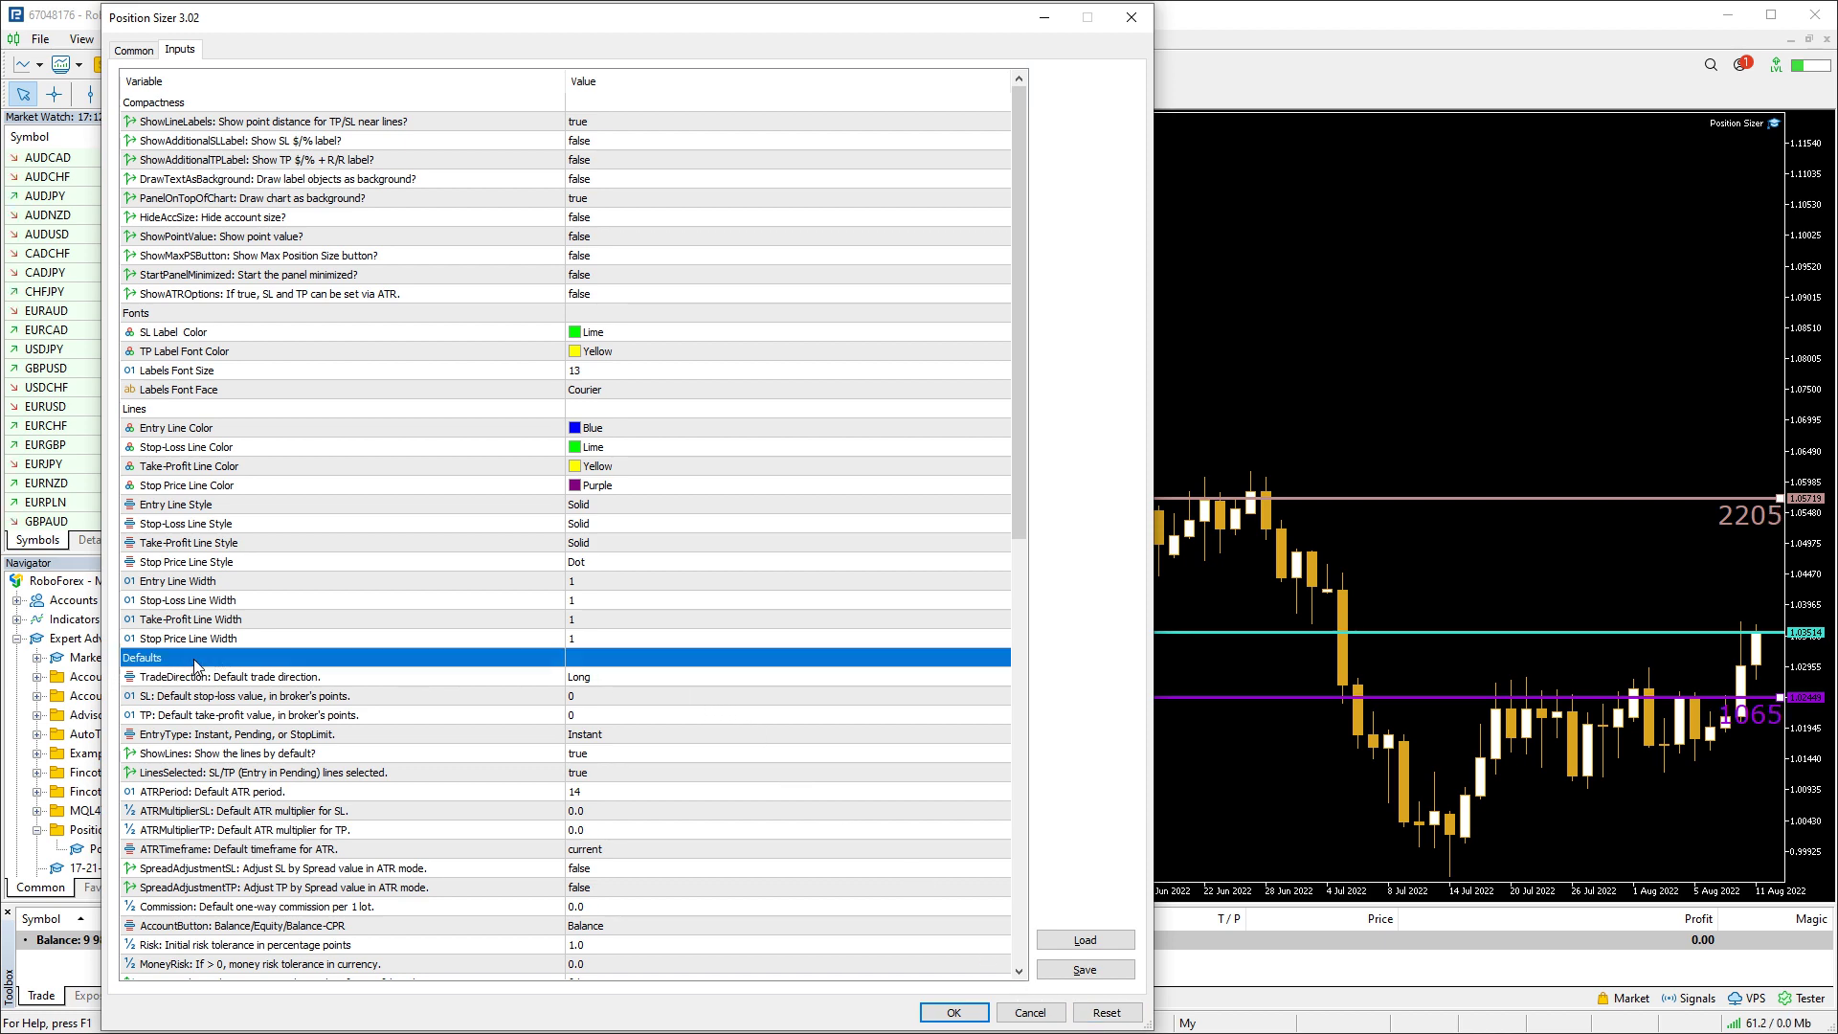
scroll(211, 695, "down", 9)
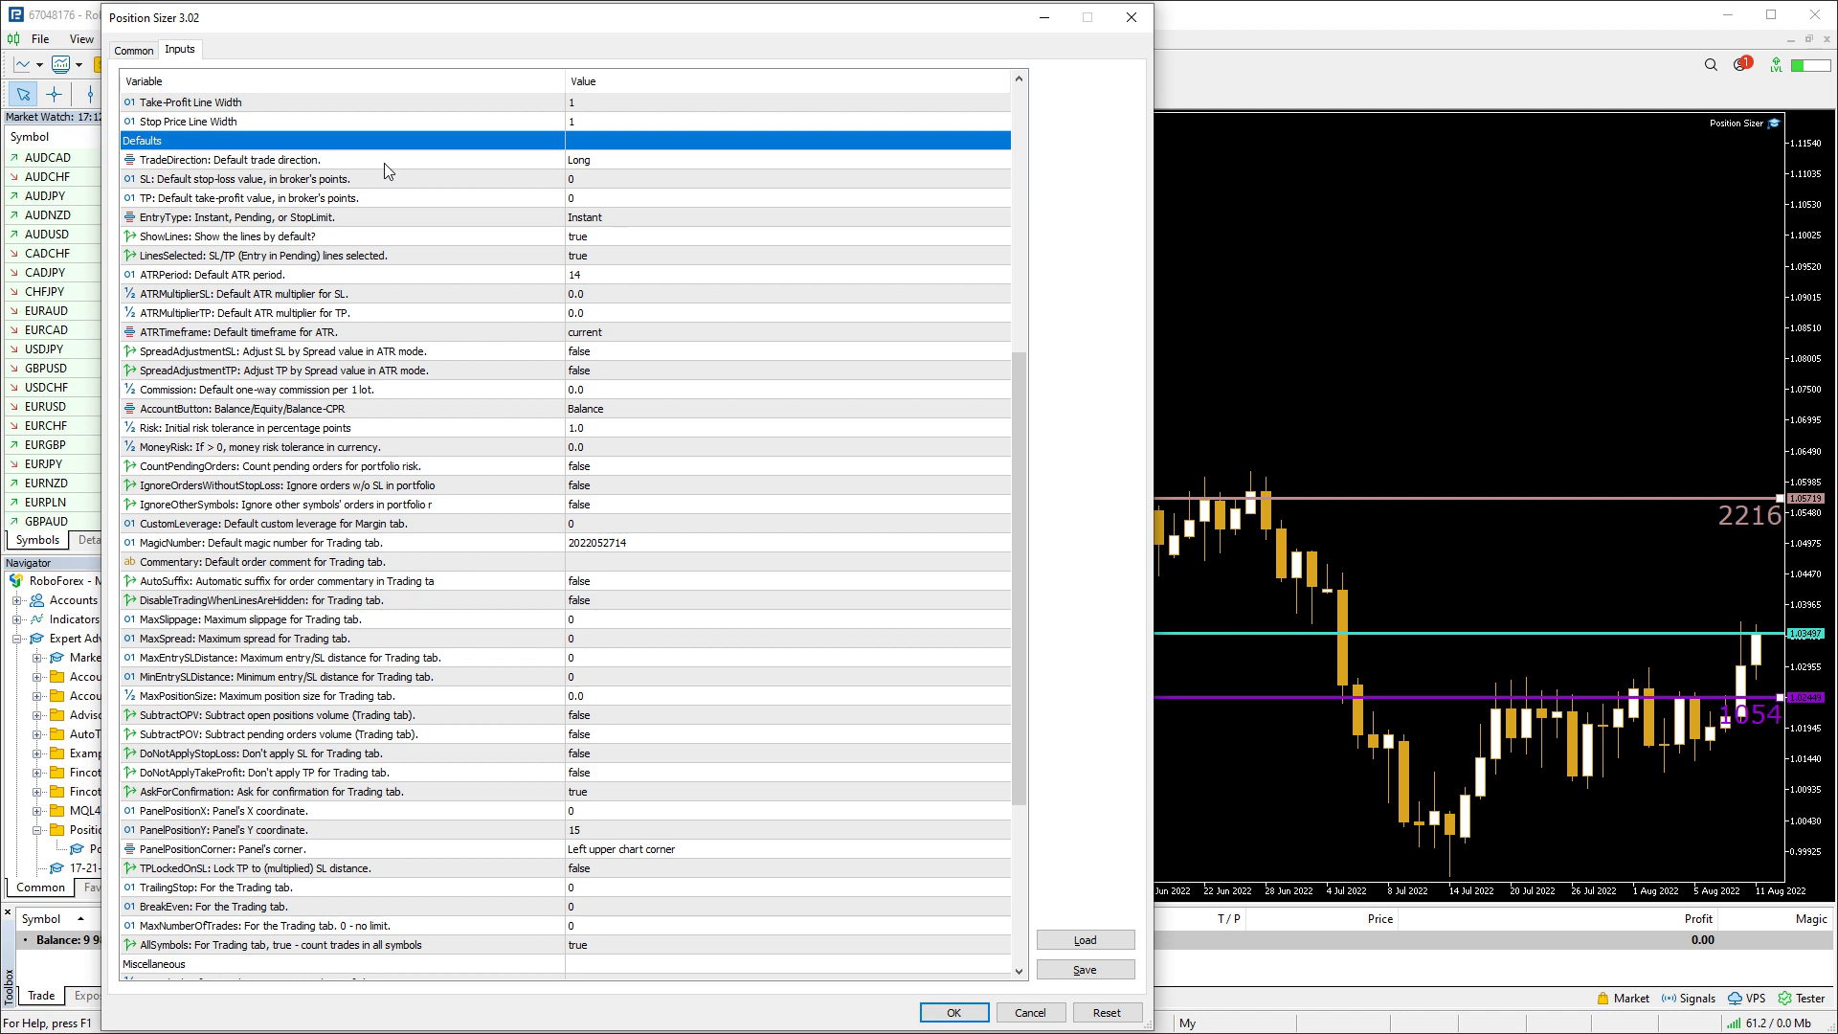
Save the current inputs over the existing psea.set preset
left_click(1084, 970)
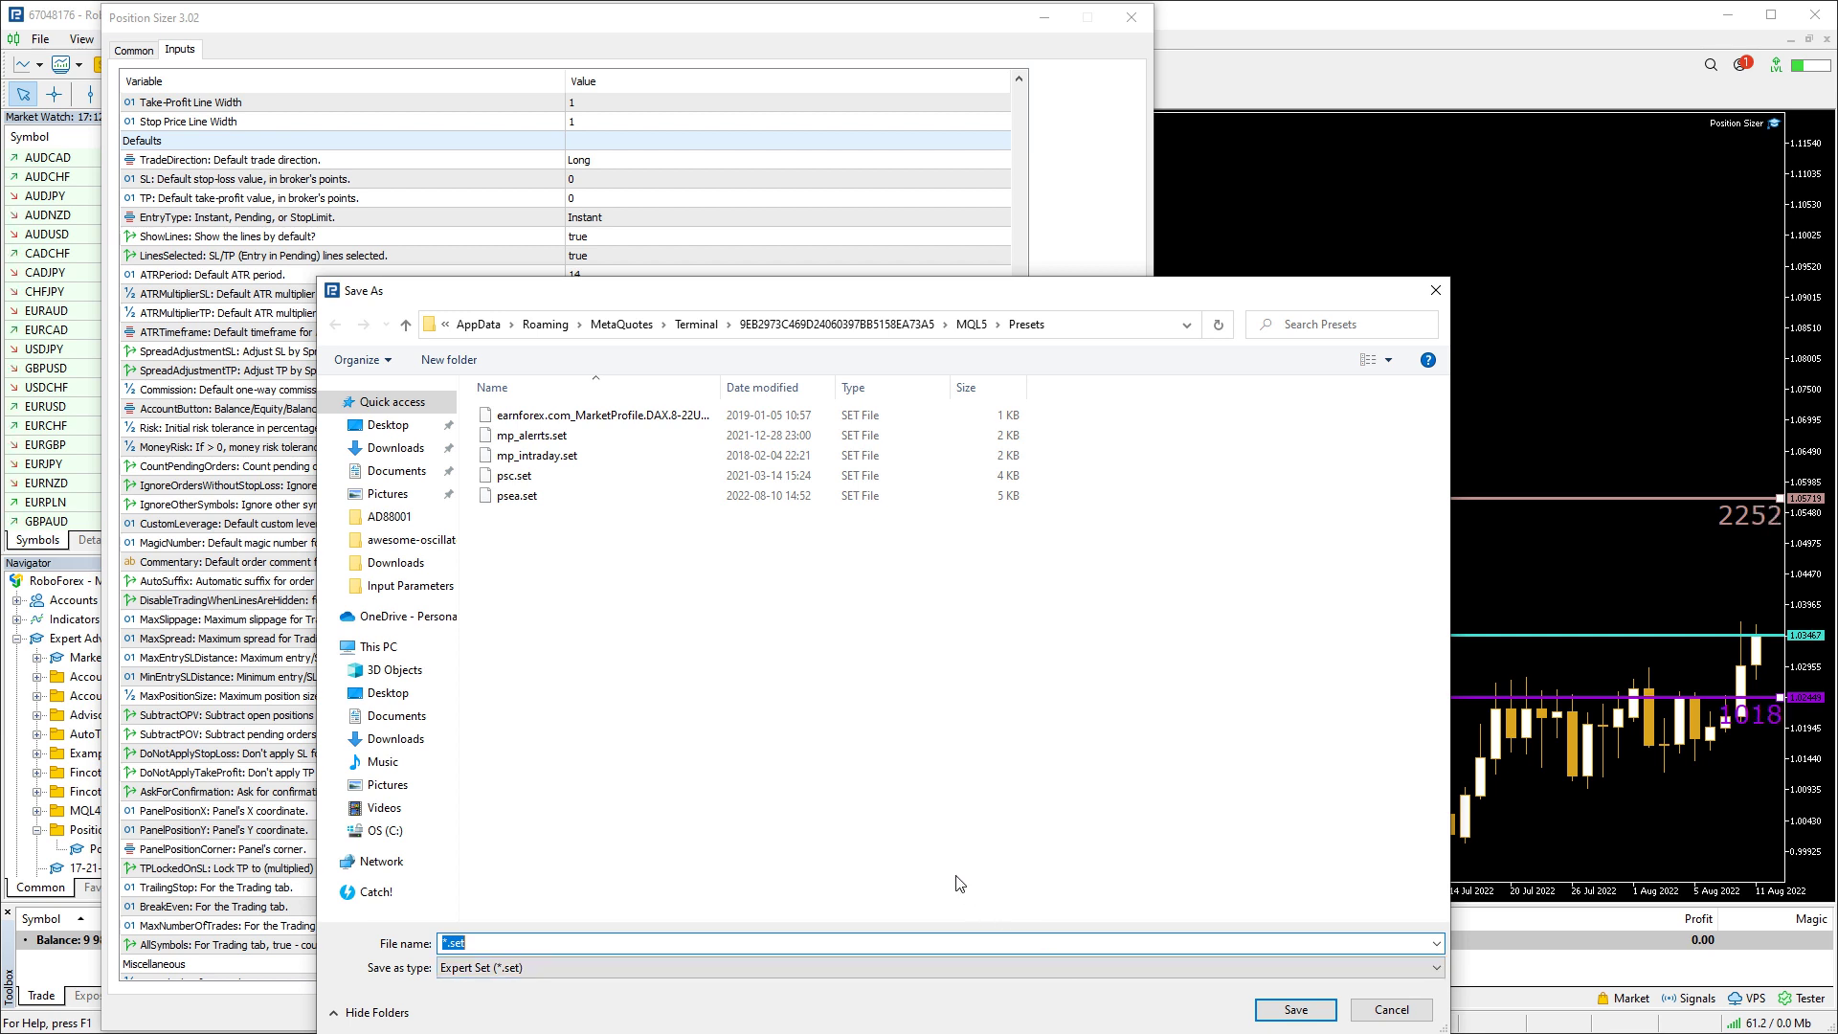
left_click(536, 498)
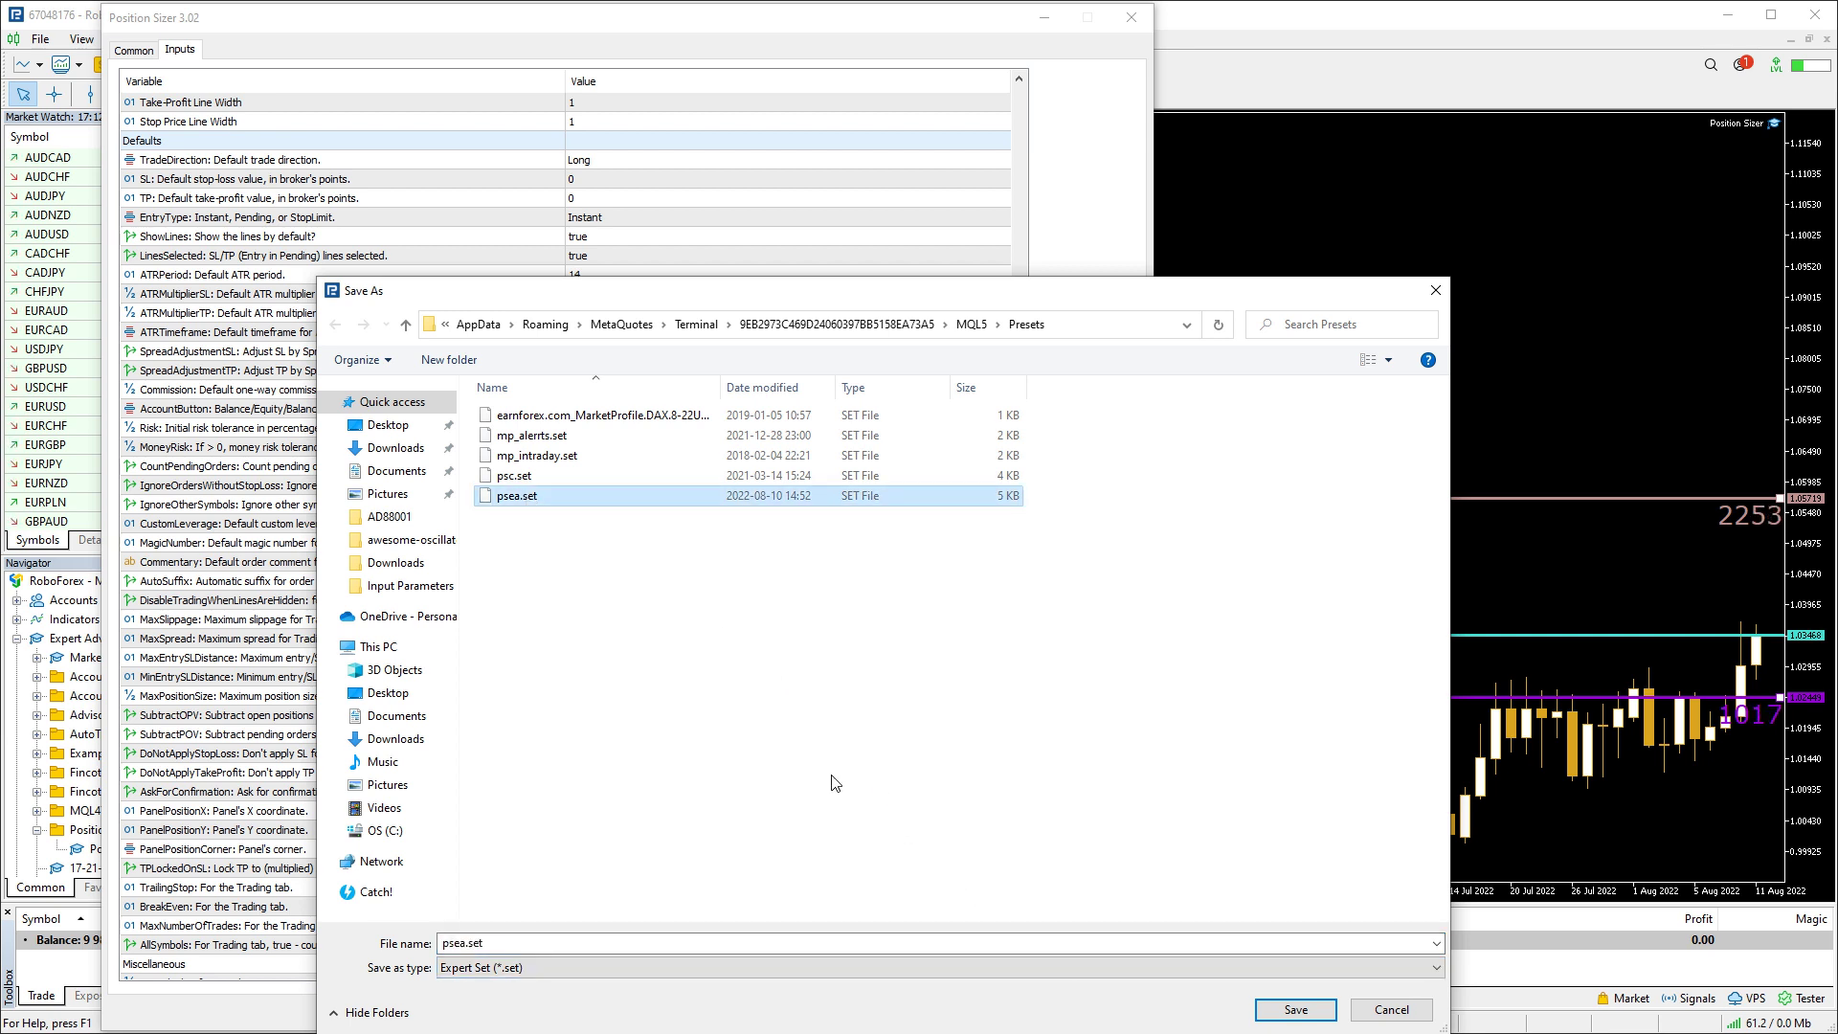
left_click(1297, 1013)
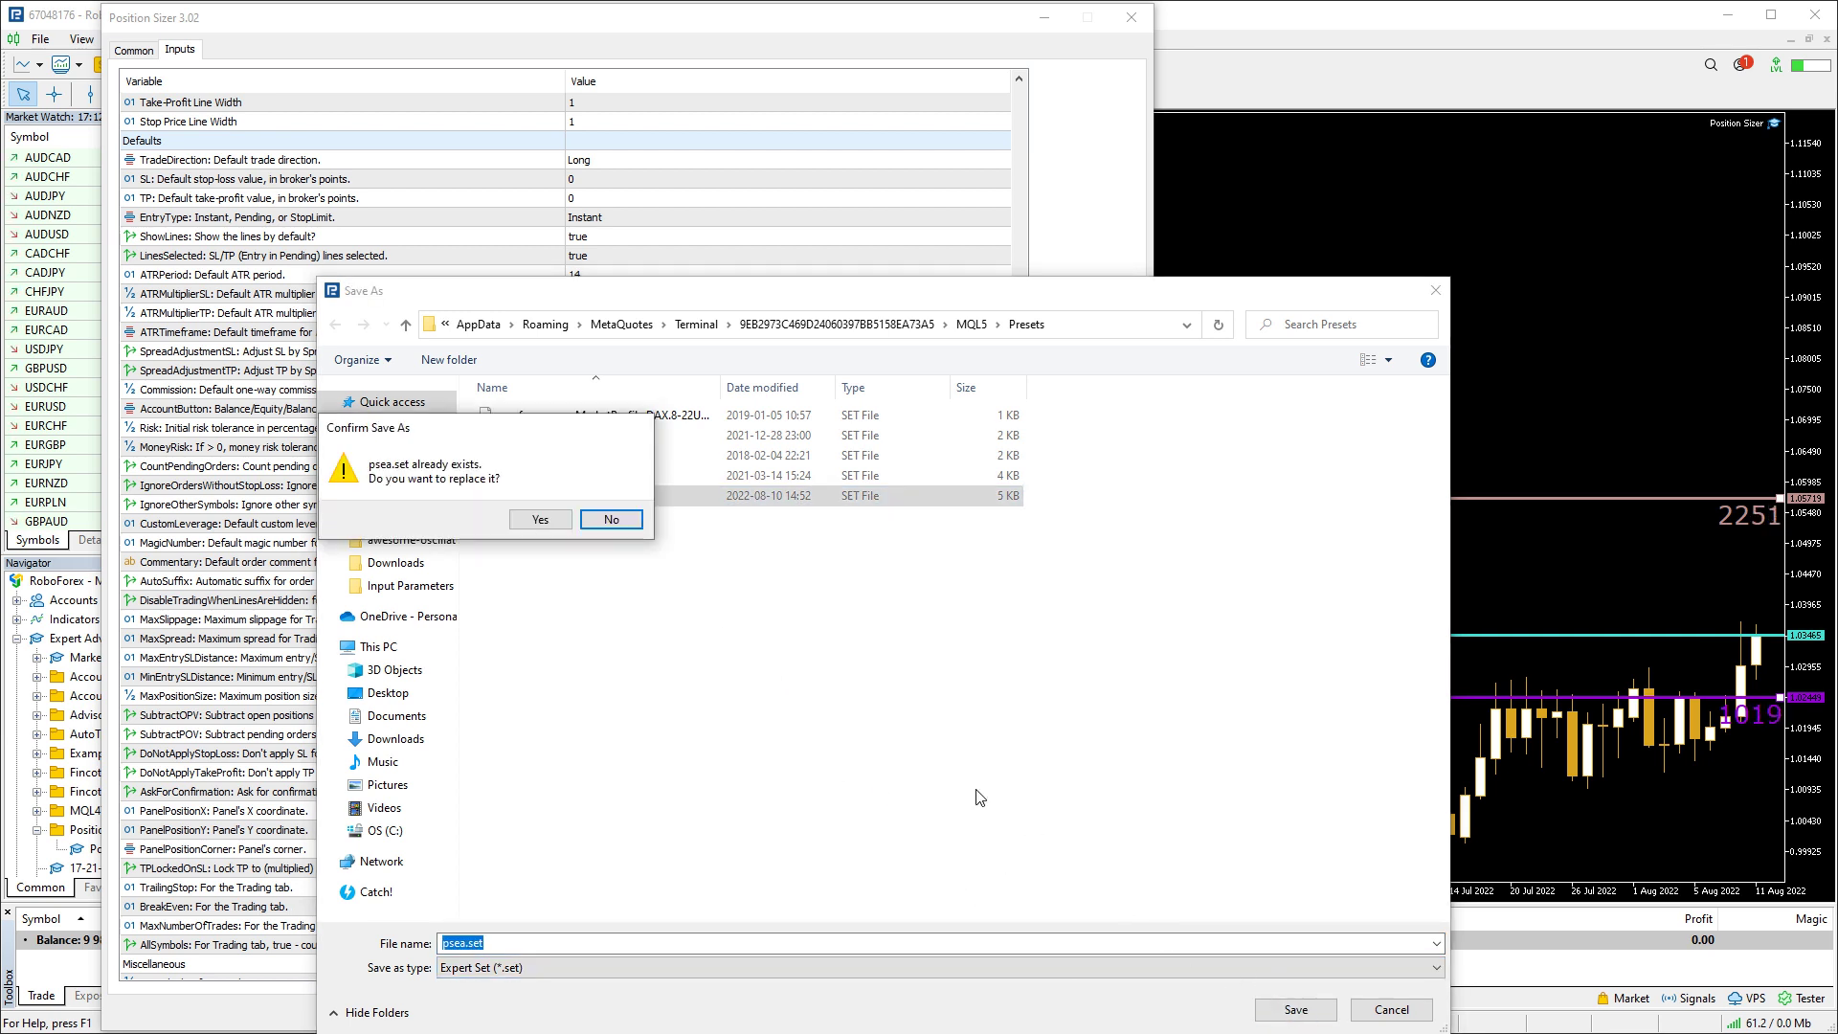
left_click(540, 520)
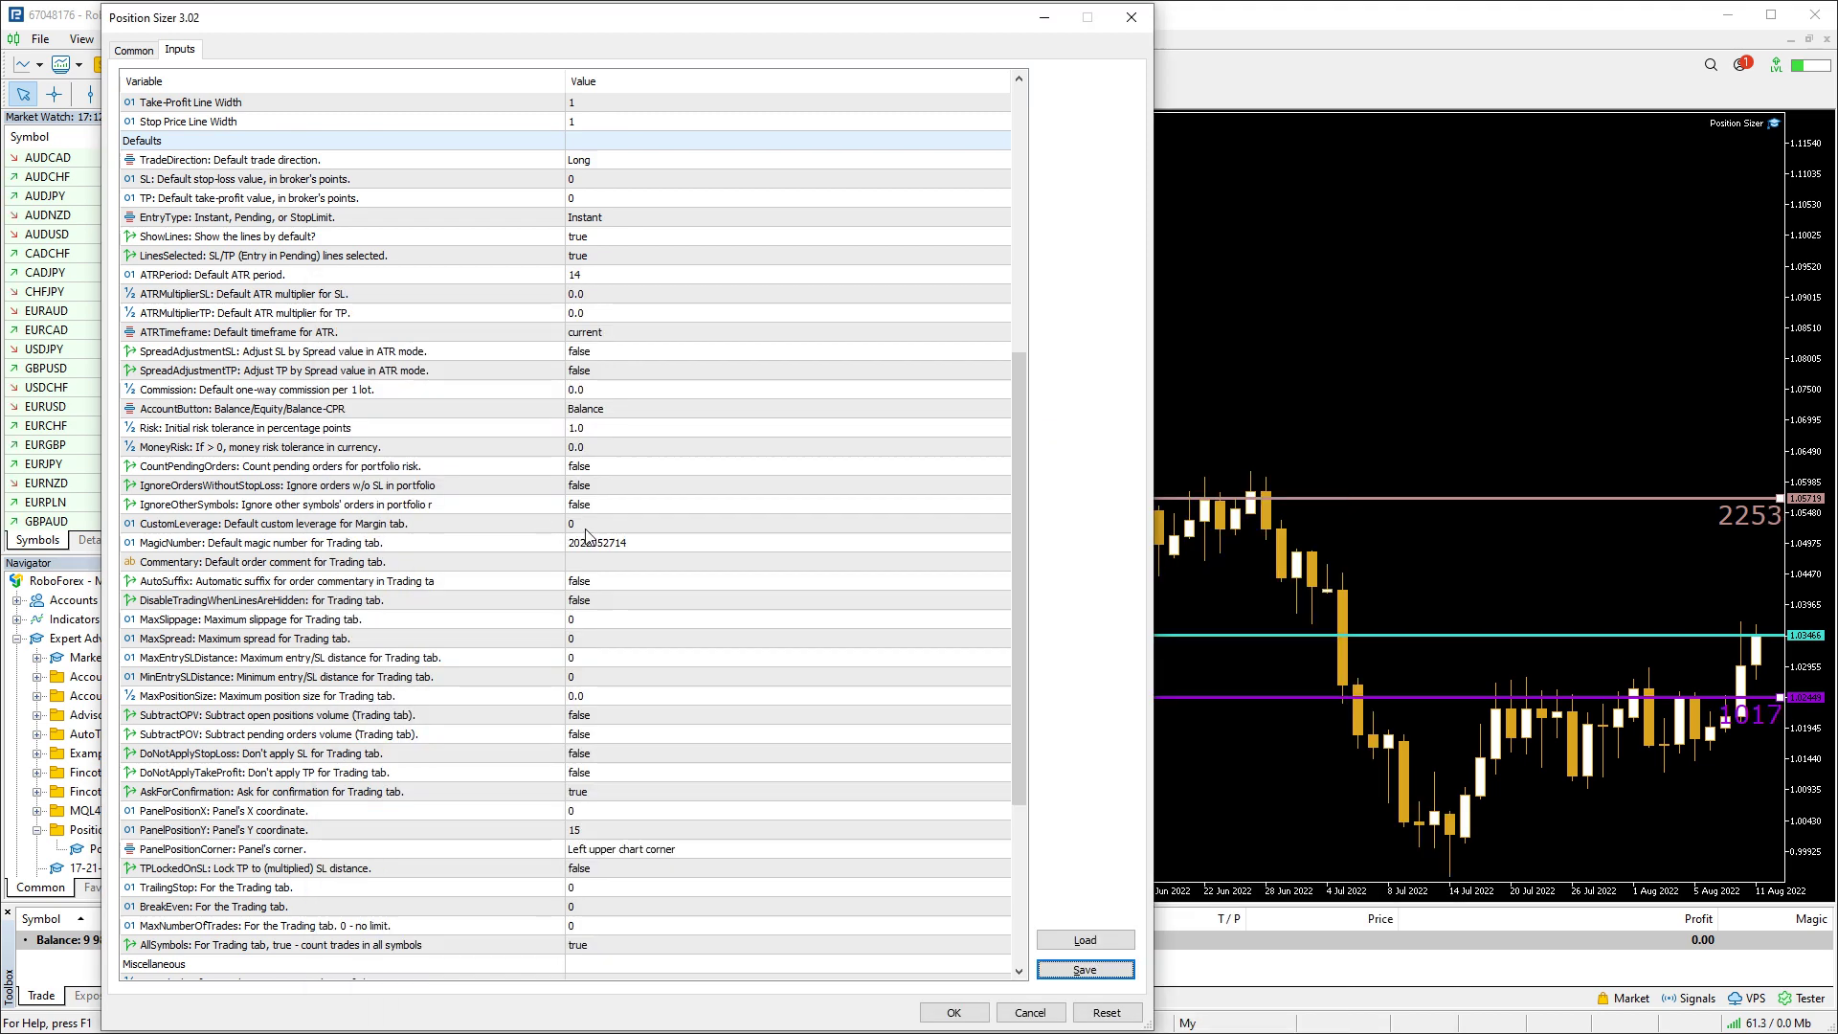
Load psea.set back and apply the inputs to the chart
left_click(1084, 940)
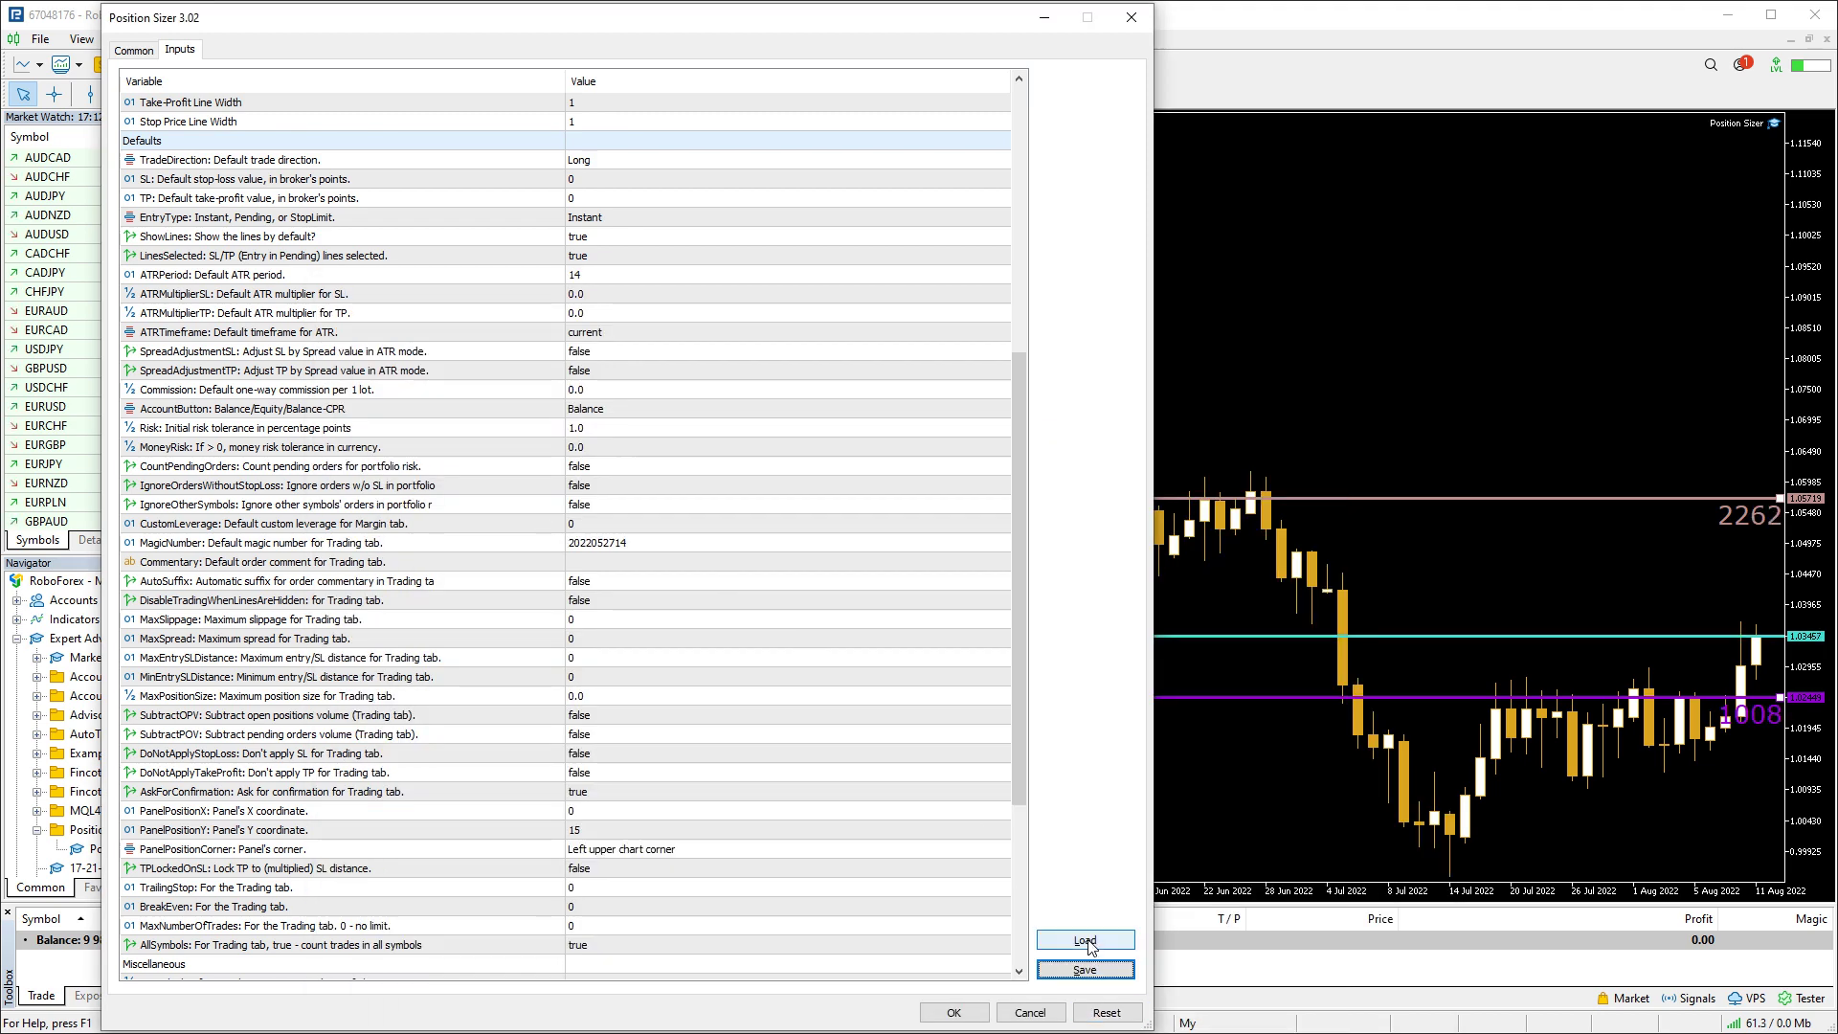
double_click(572, 503)
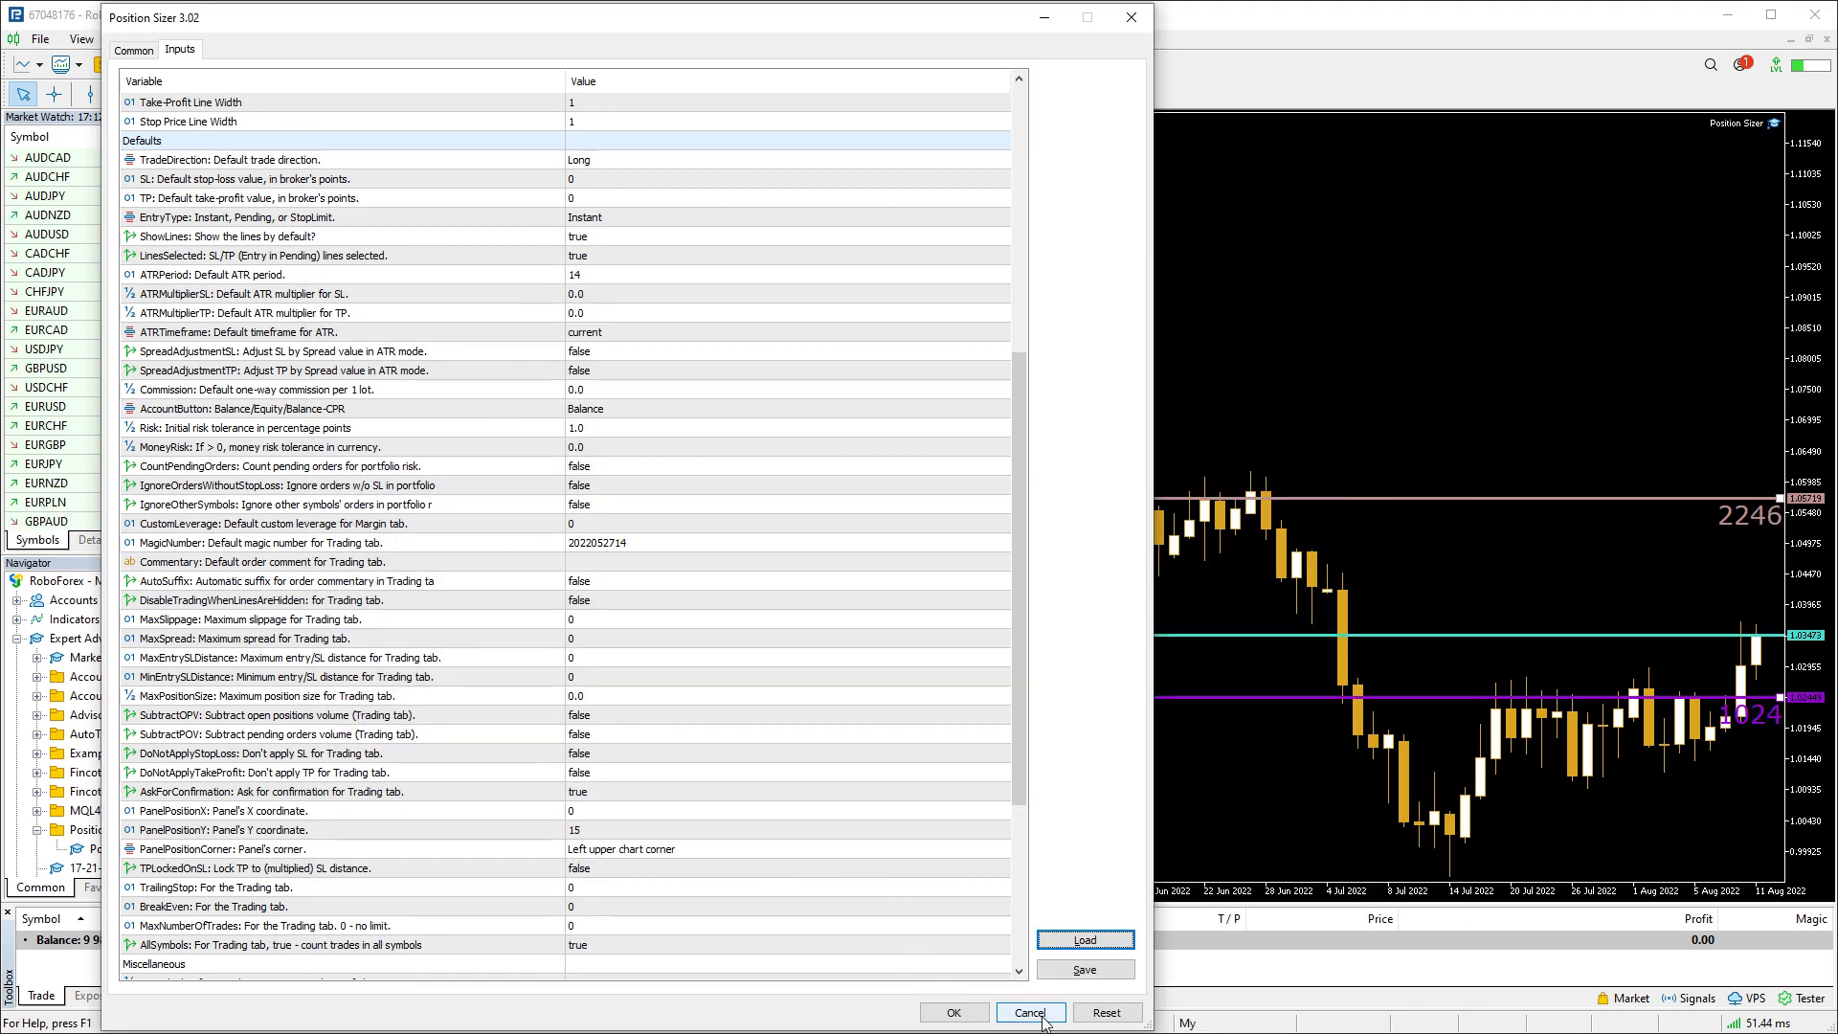
left_click(967, 1011)
Save the chart as the psea.tpl template, replacing the existing one
right_click(790, 316)
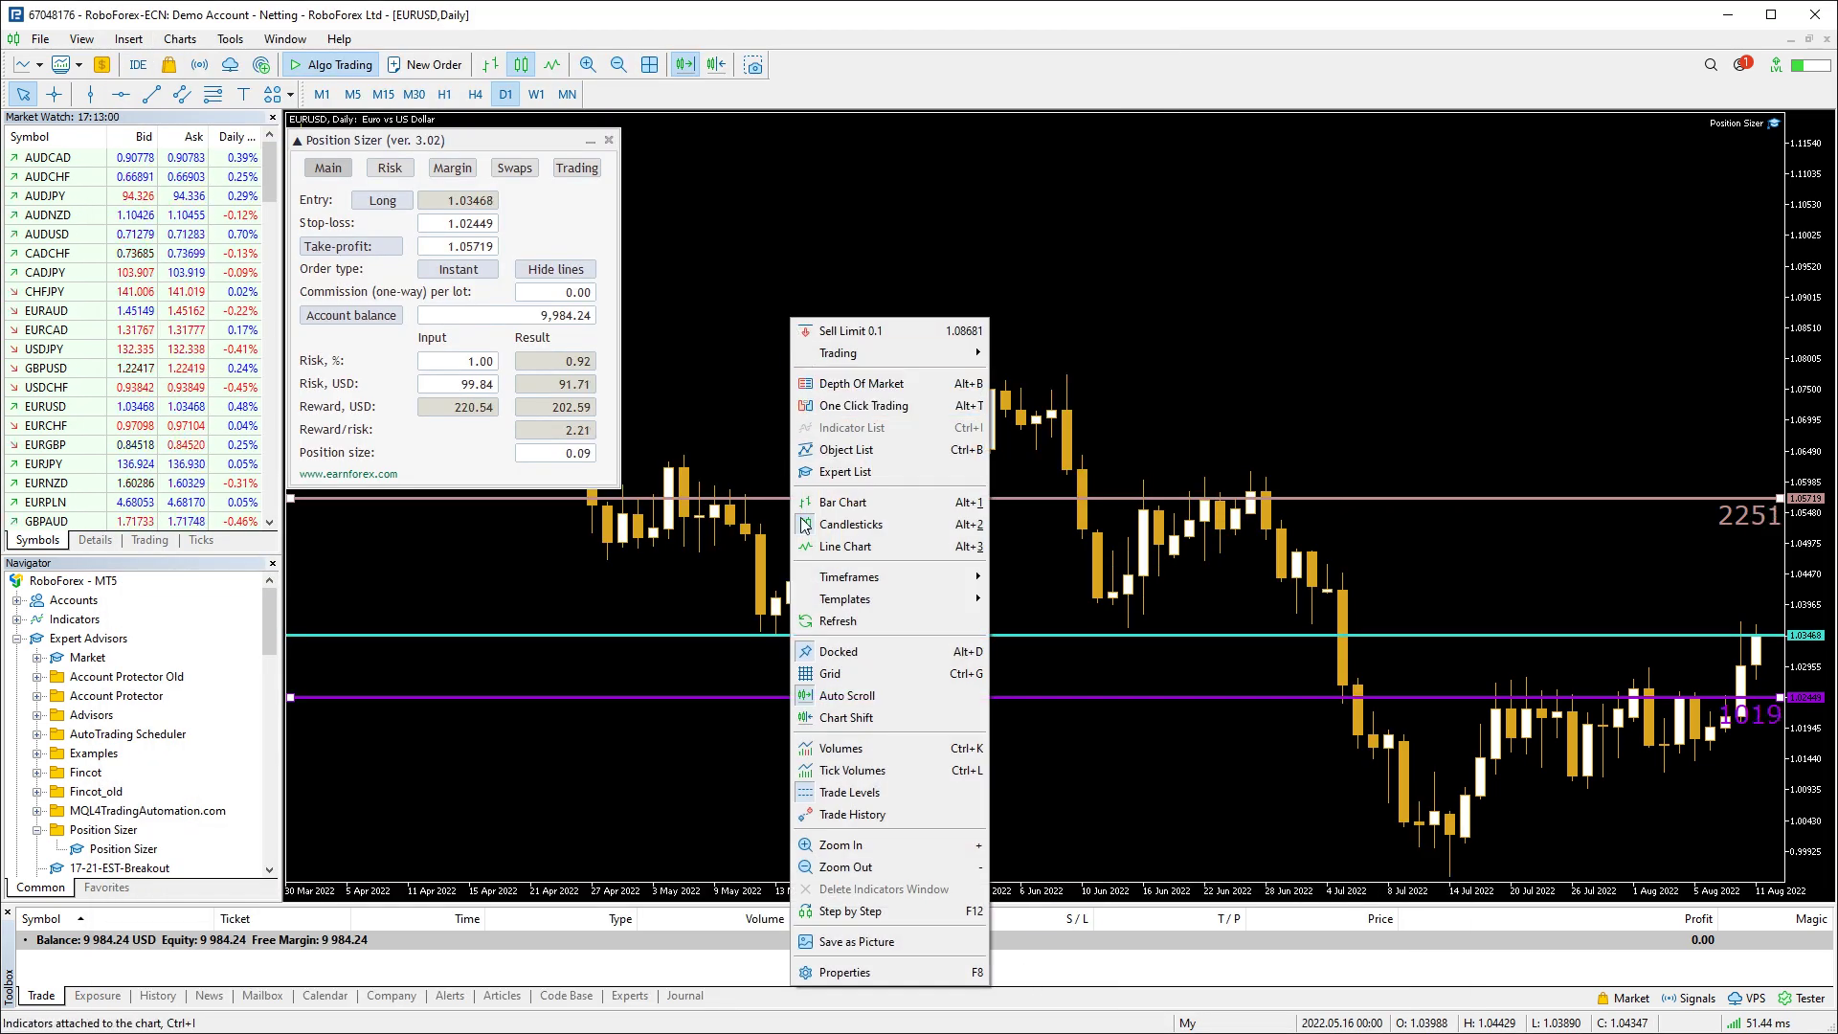
mouse_move(933, 597)
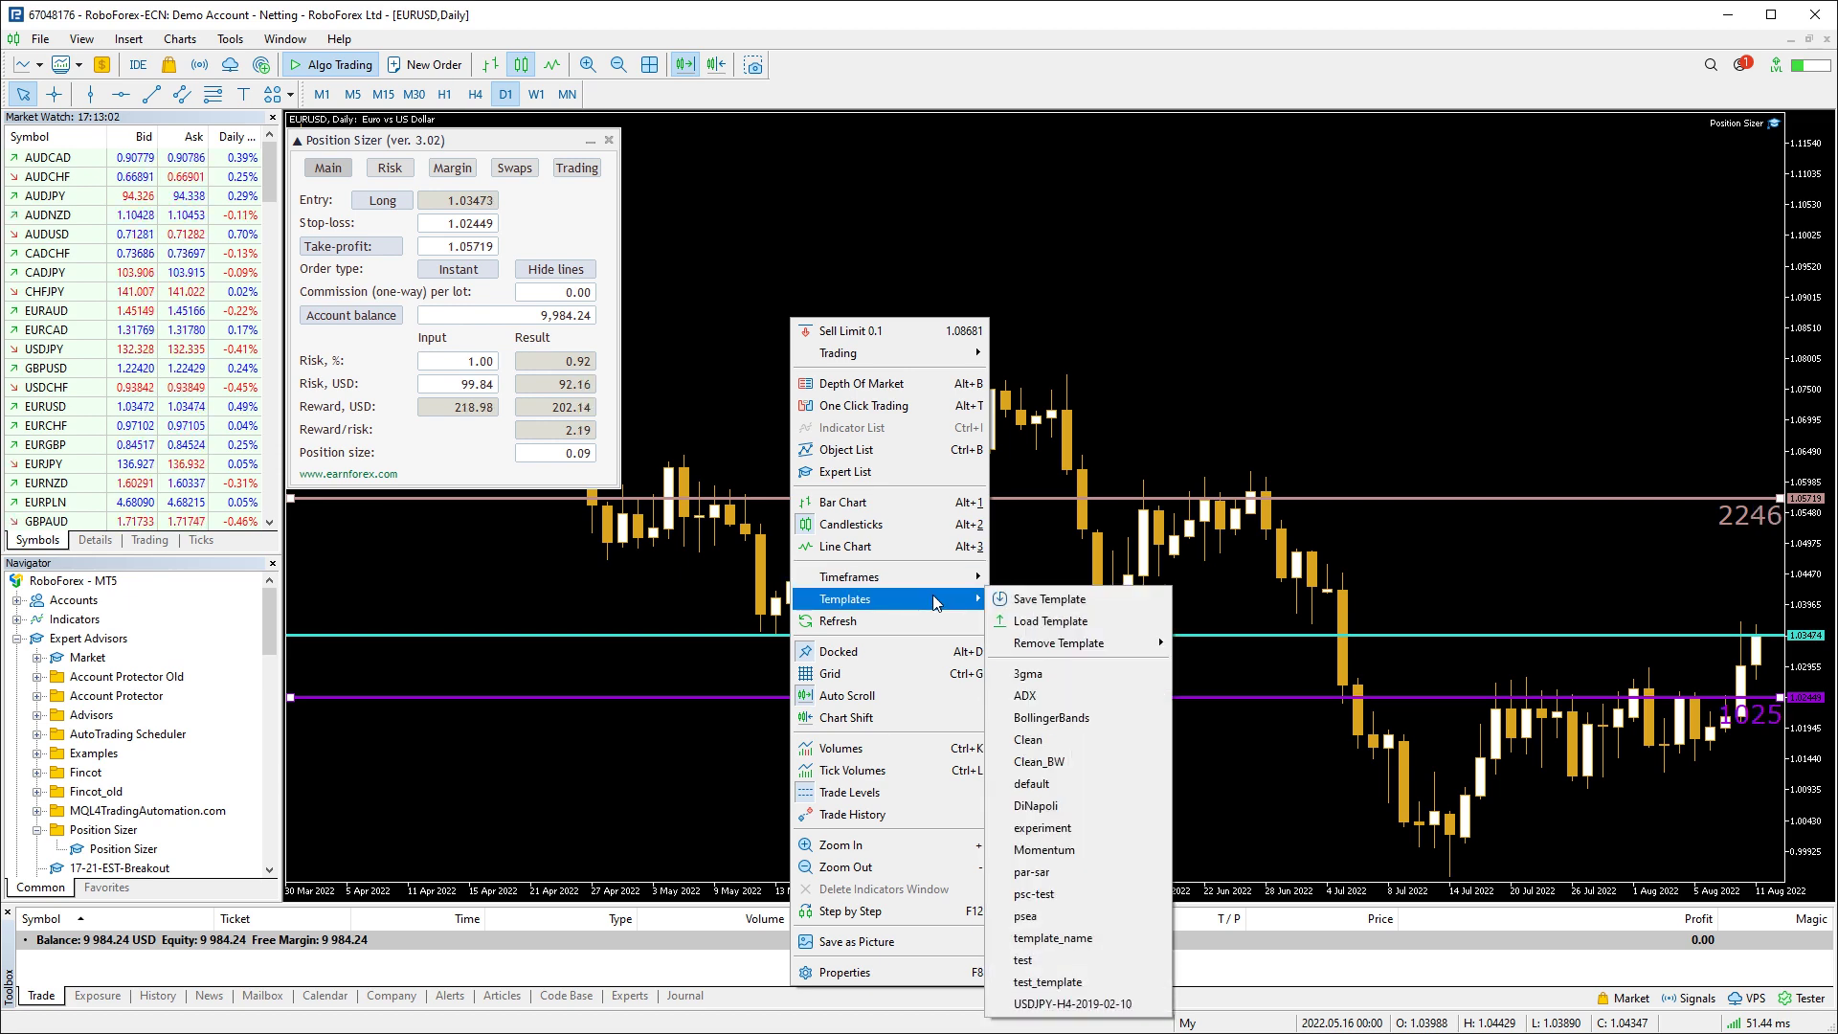
left_click(1034, 600)
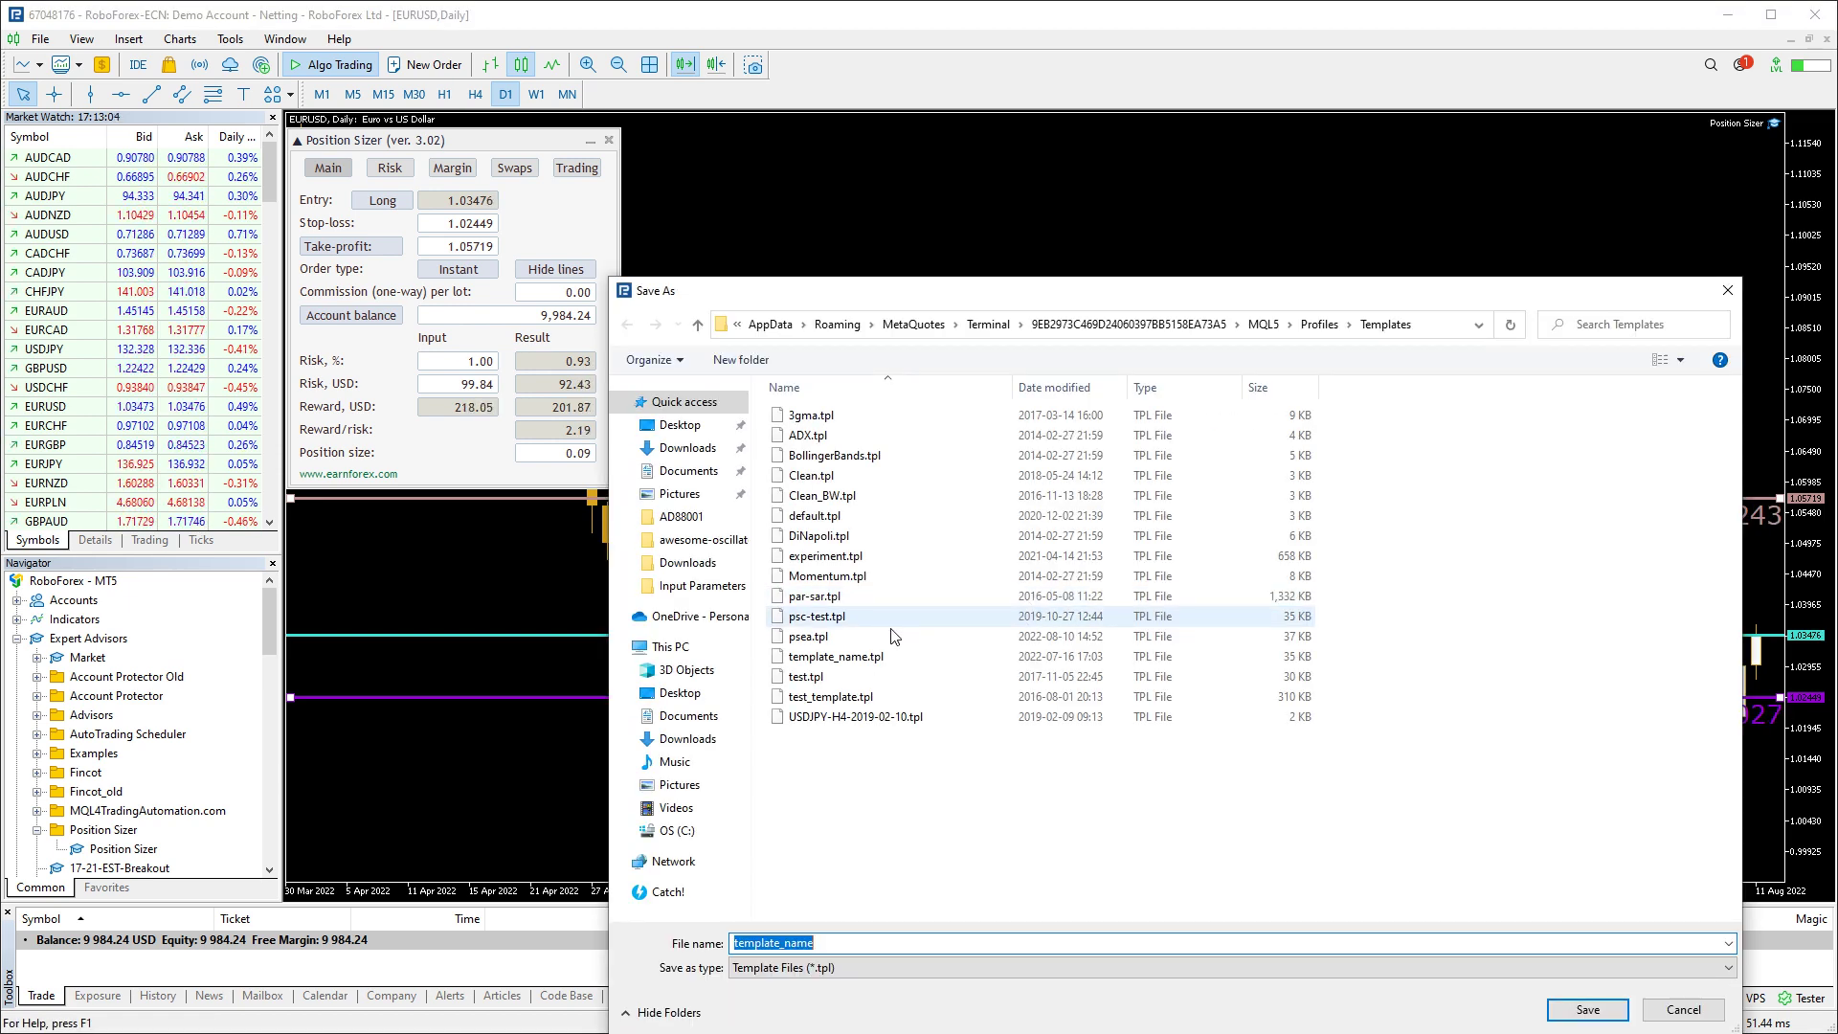
left_click(864, 636)
left_click(1587, 1009)
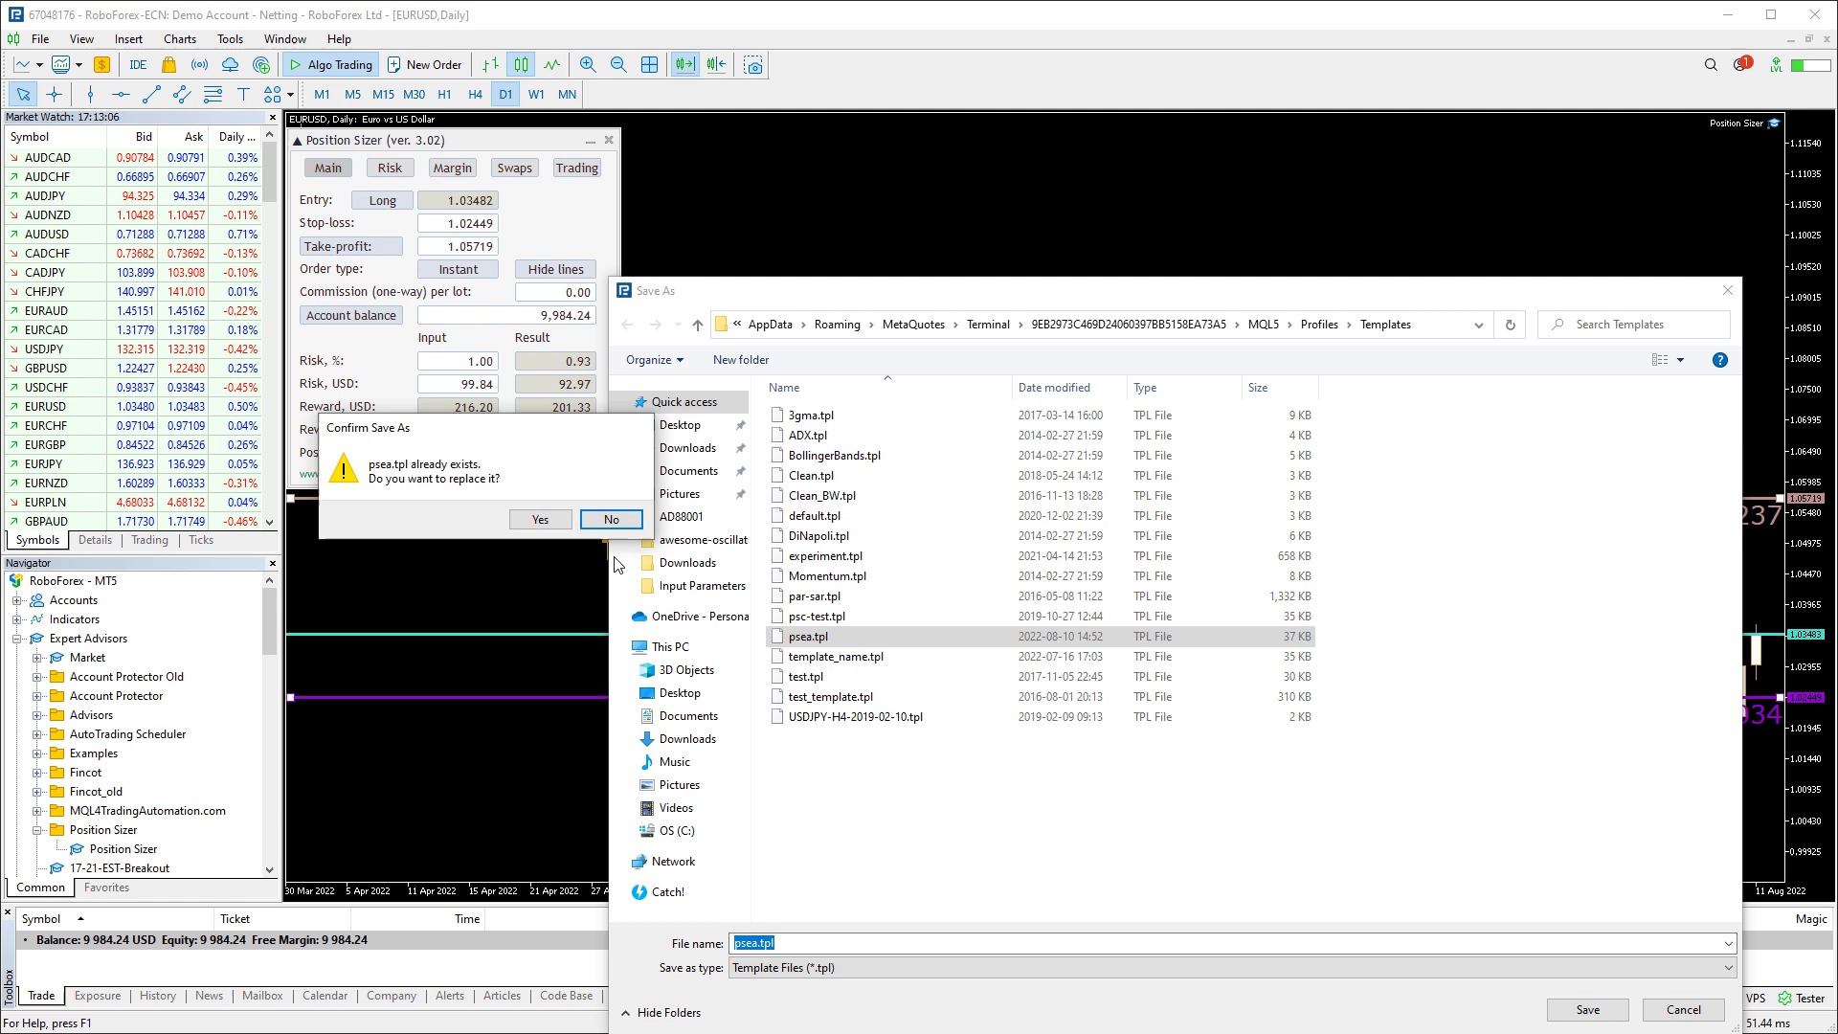
left_click(595, 518)
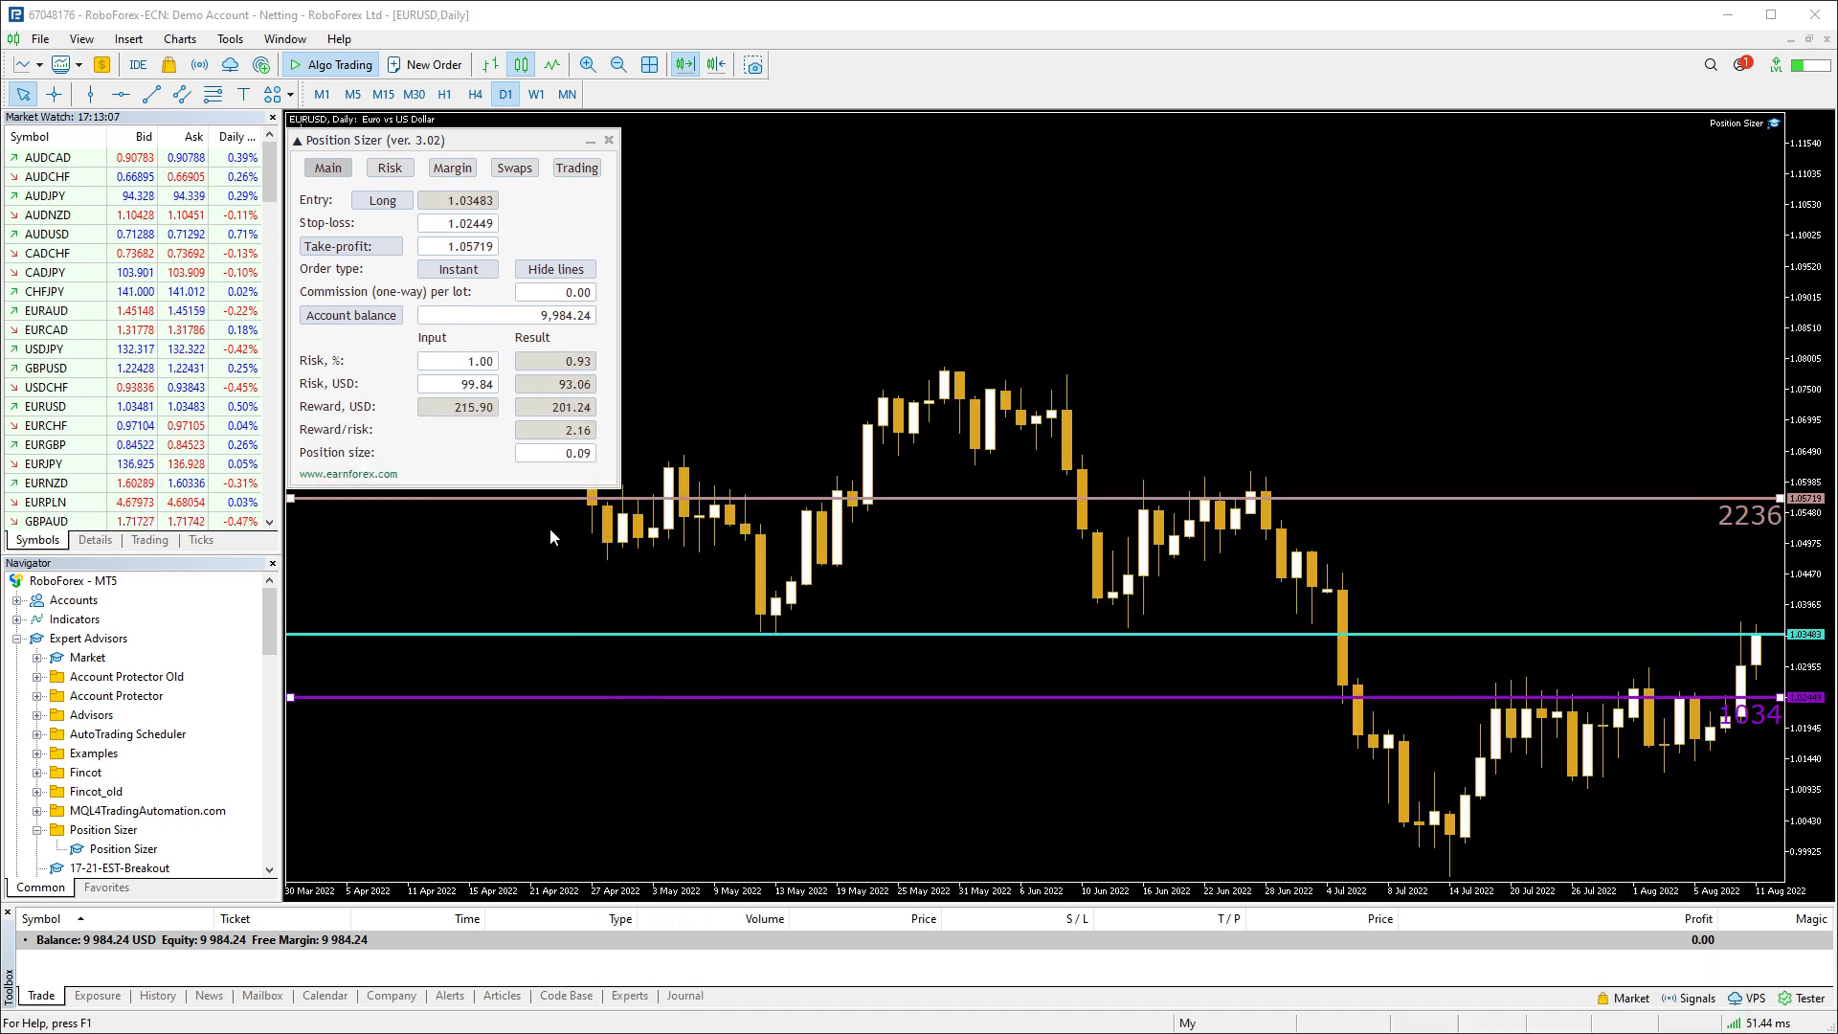
Reapply the psea template to the EURUSD chart
right_click(805, 317)
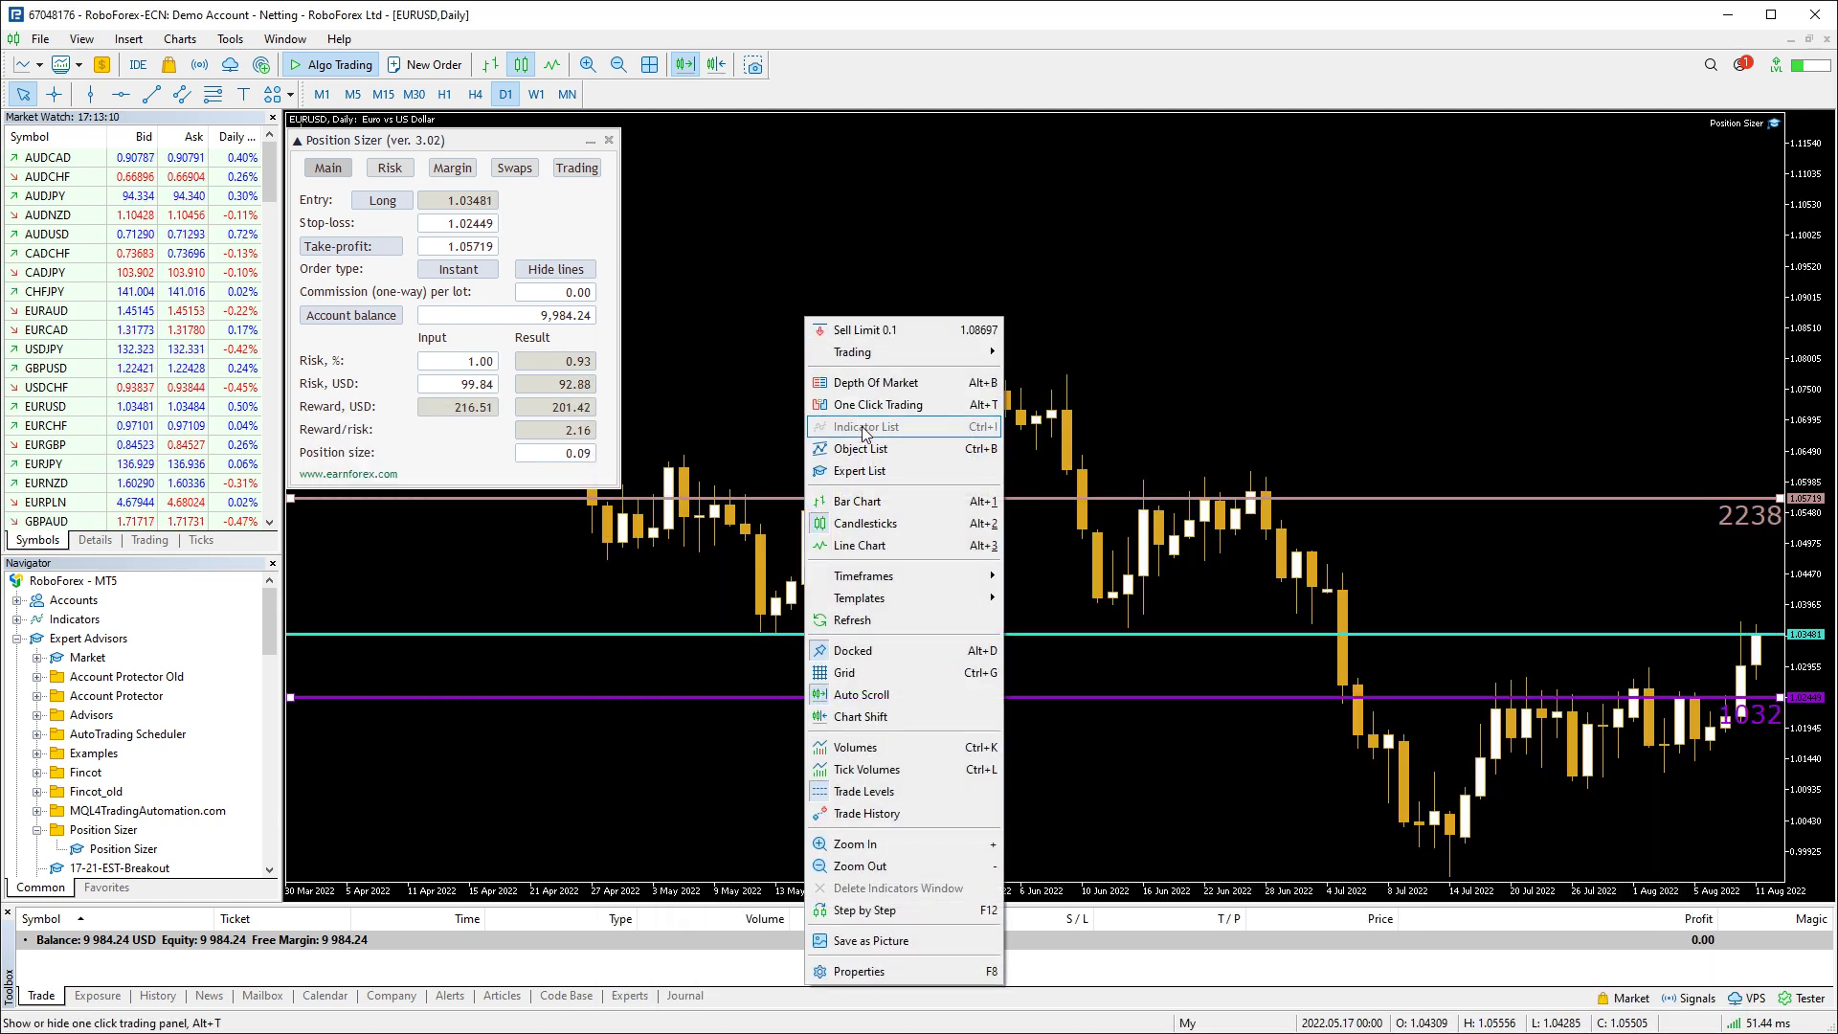
mouse_move(926, 605)
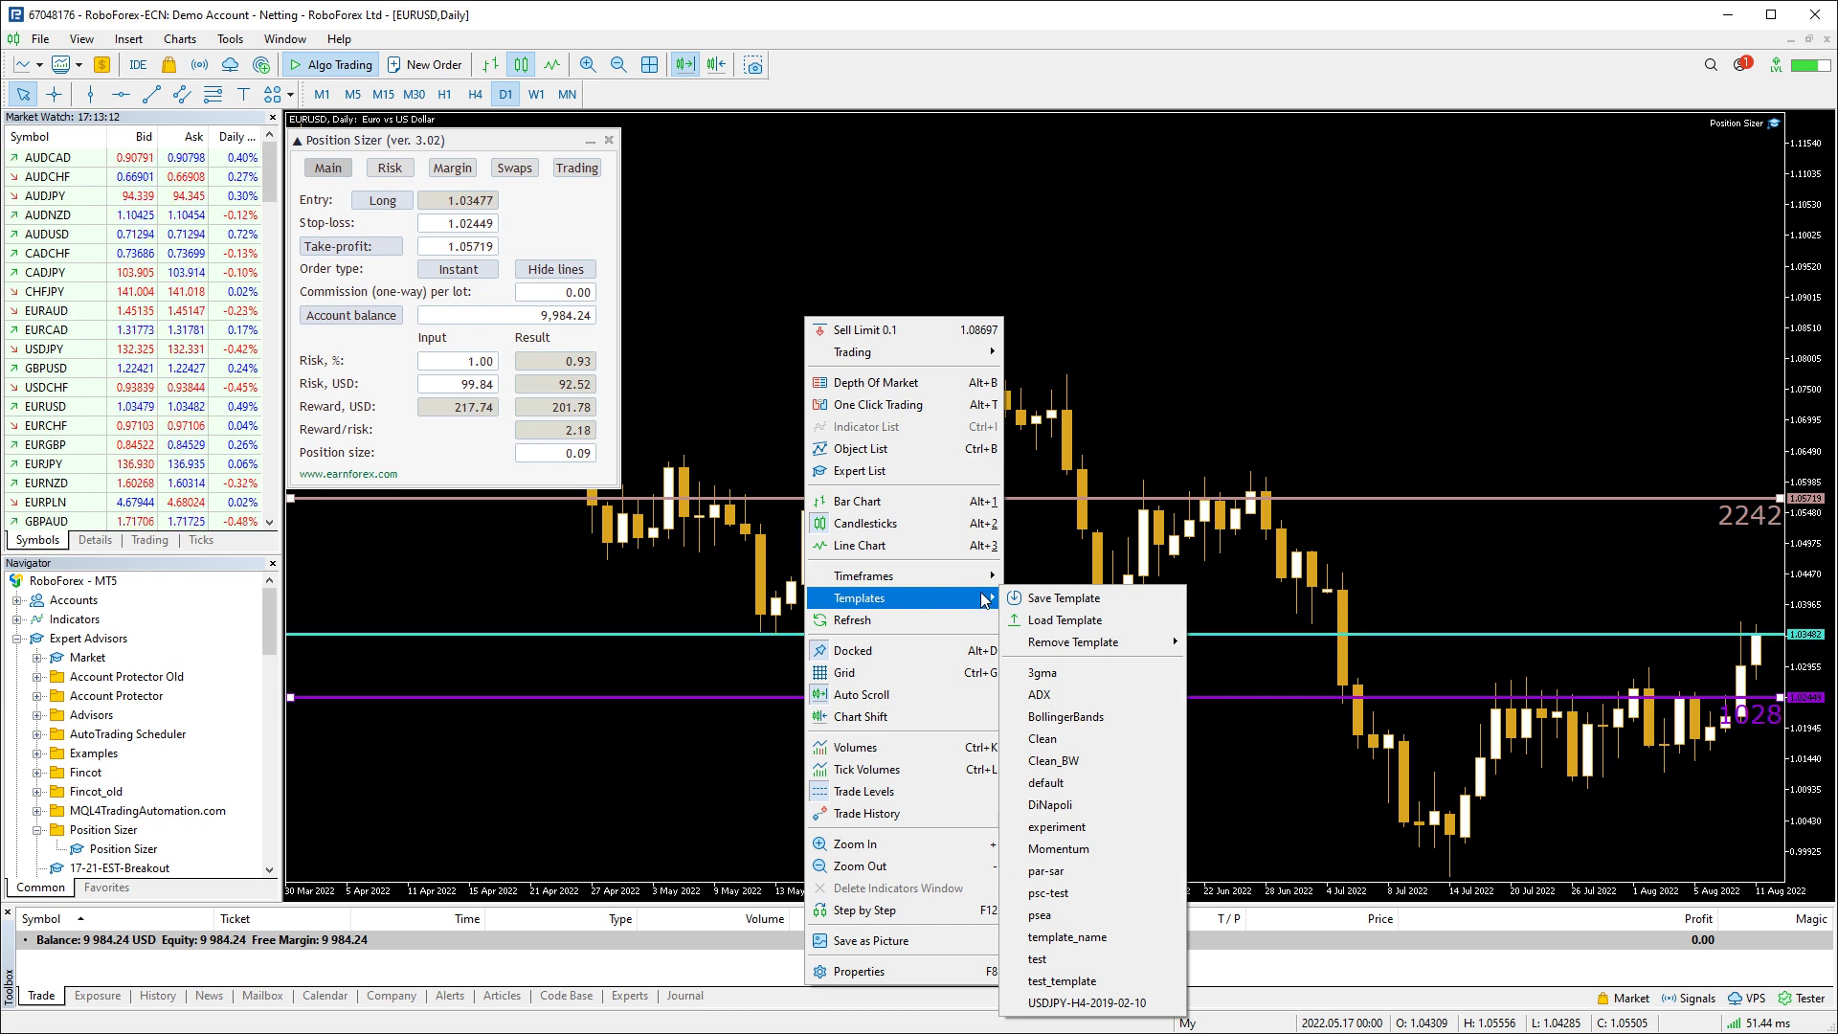
left_click(1069, 917)
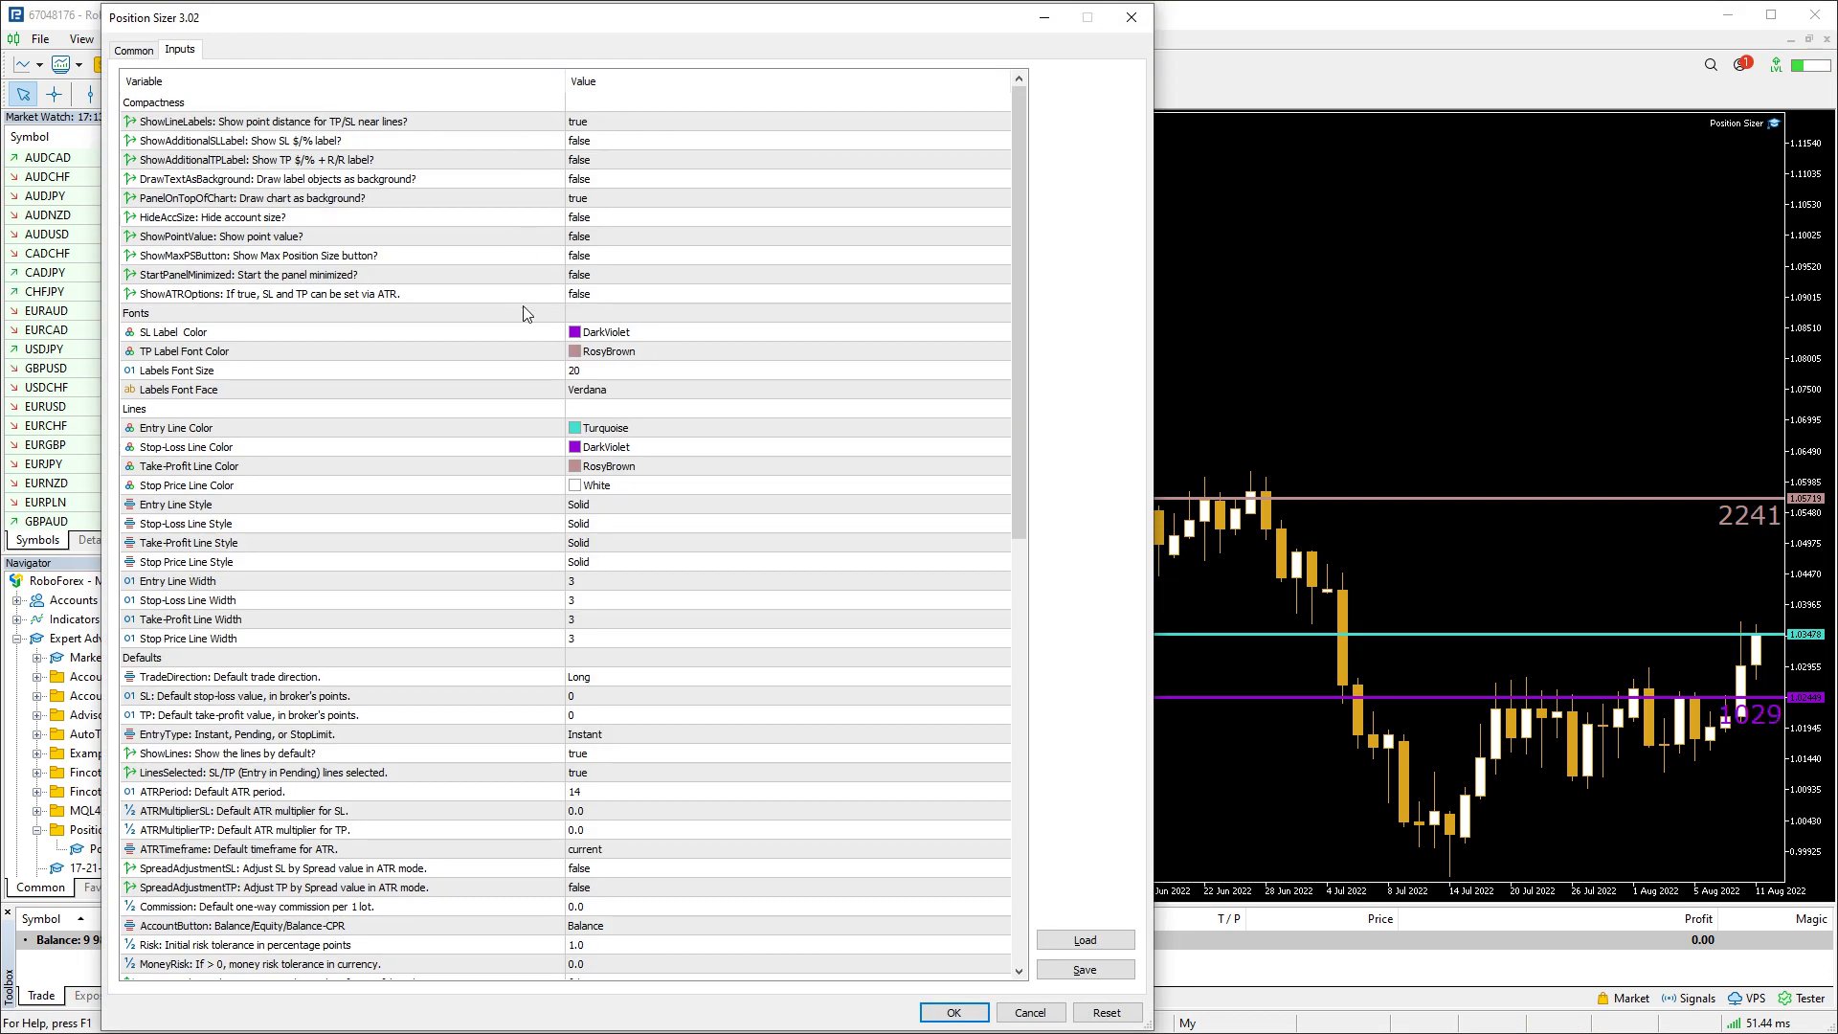
Keep TradeDirection as Long, set the default stop-loss to 100 points, and apply
left_click(483, 677)
left_click(598, 676)
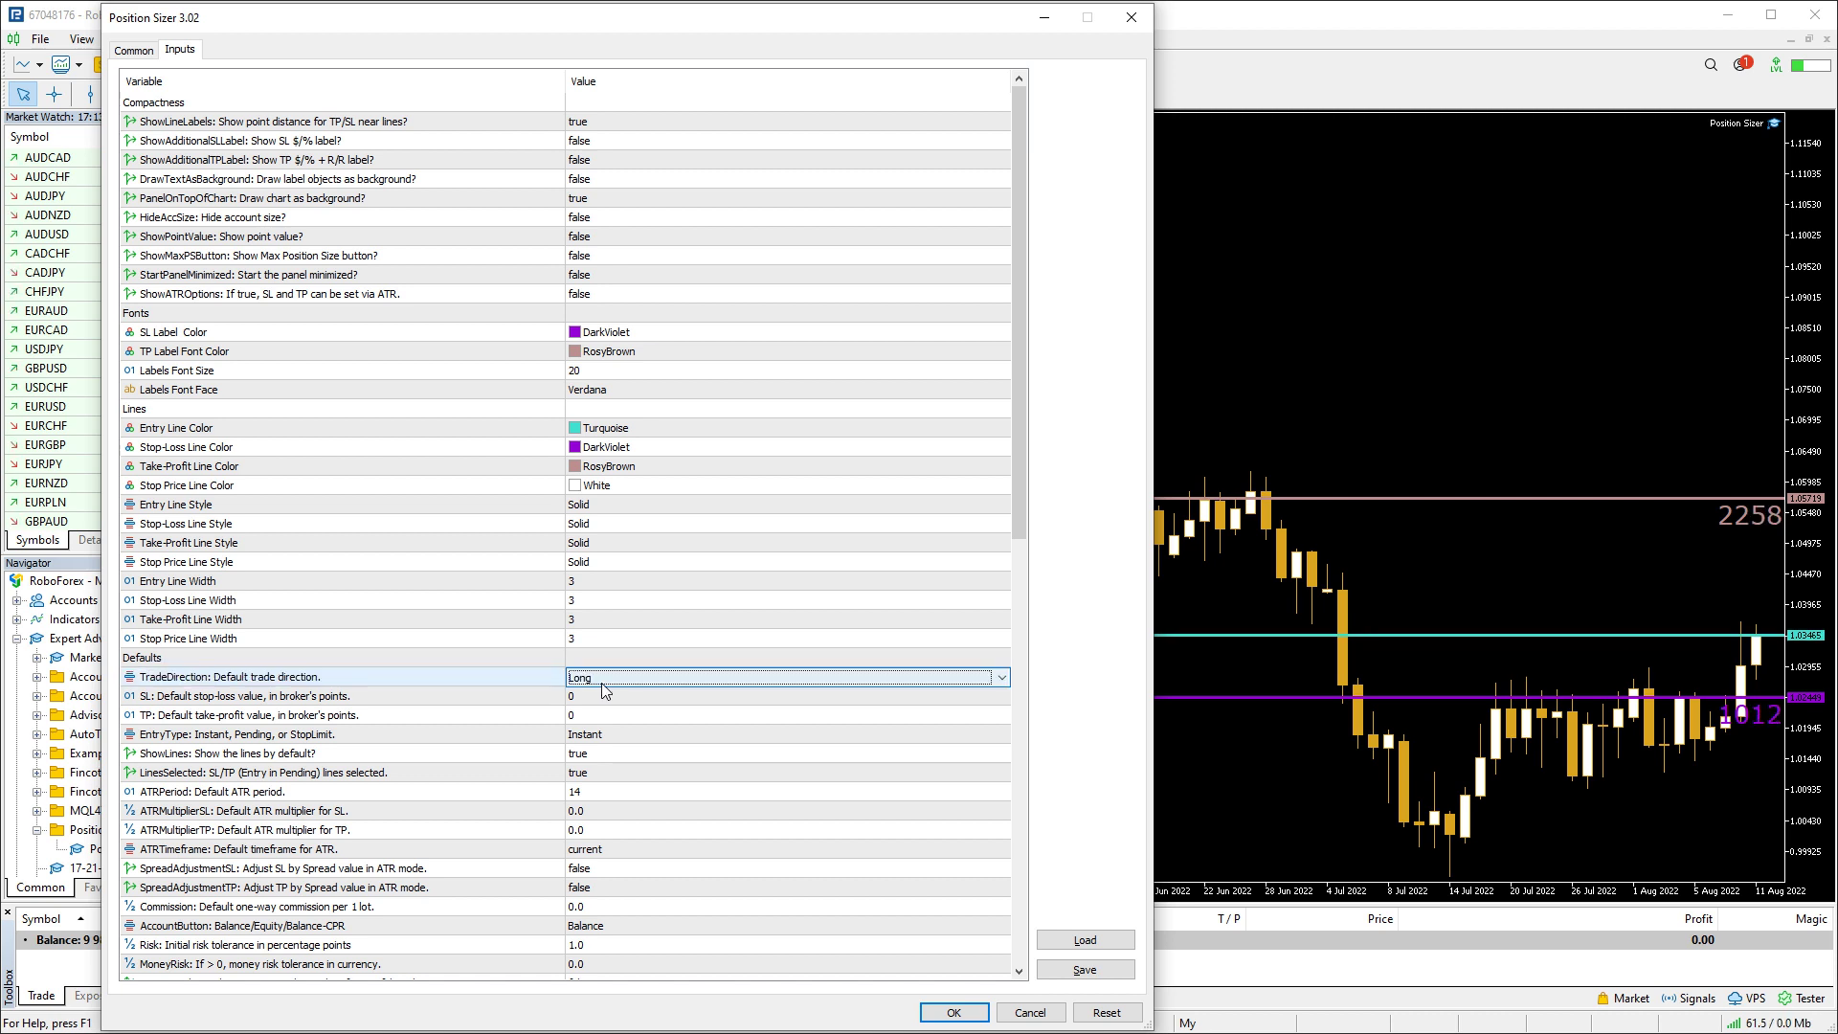
left_click(601, 678)
left_click(602, 684)
left_click(510, 692)
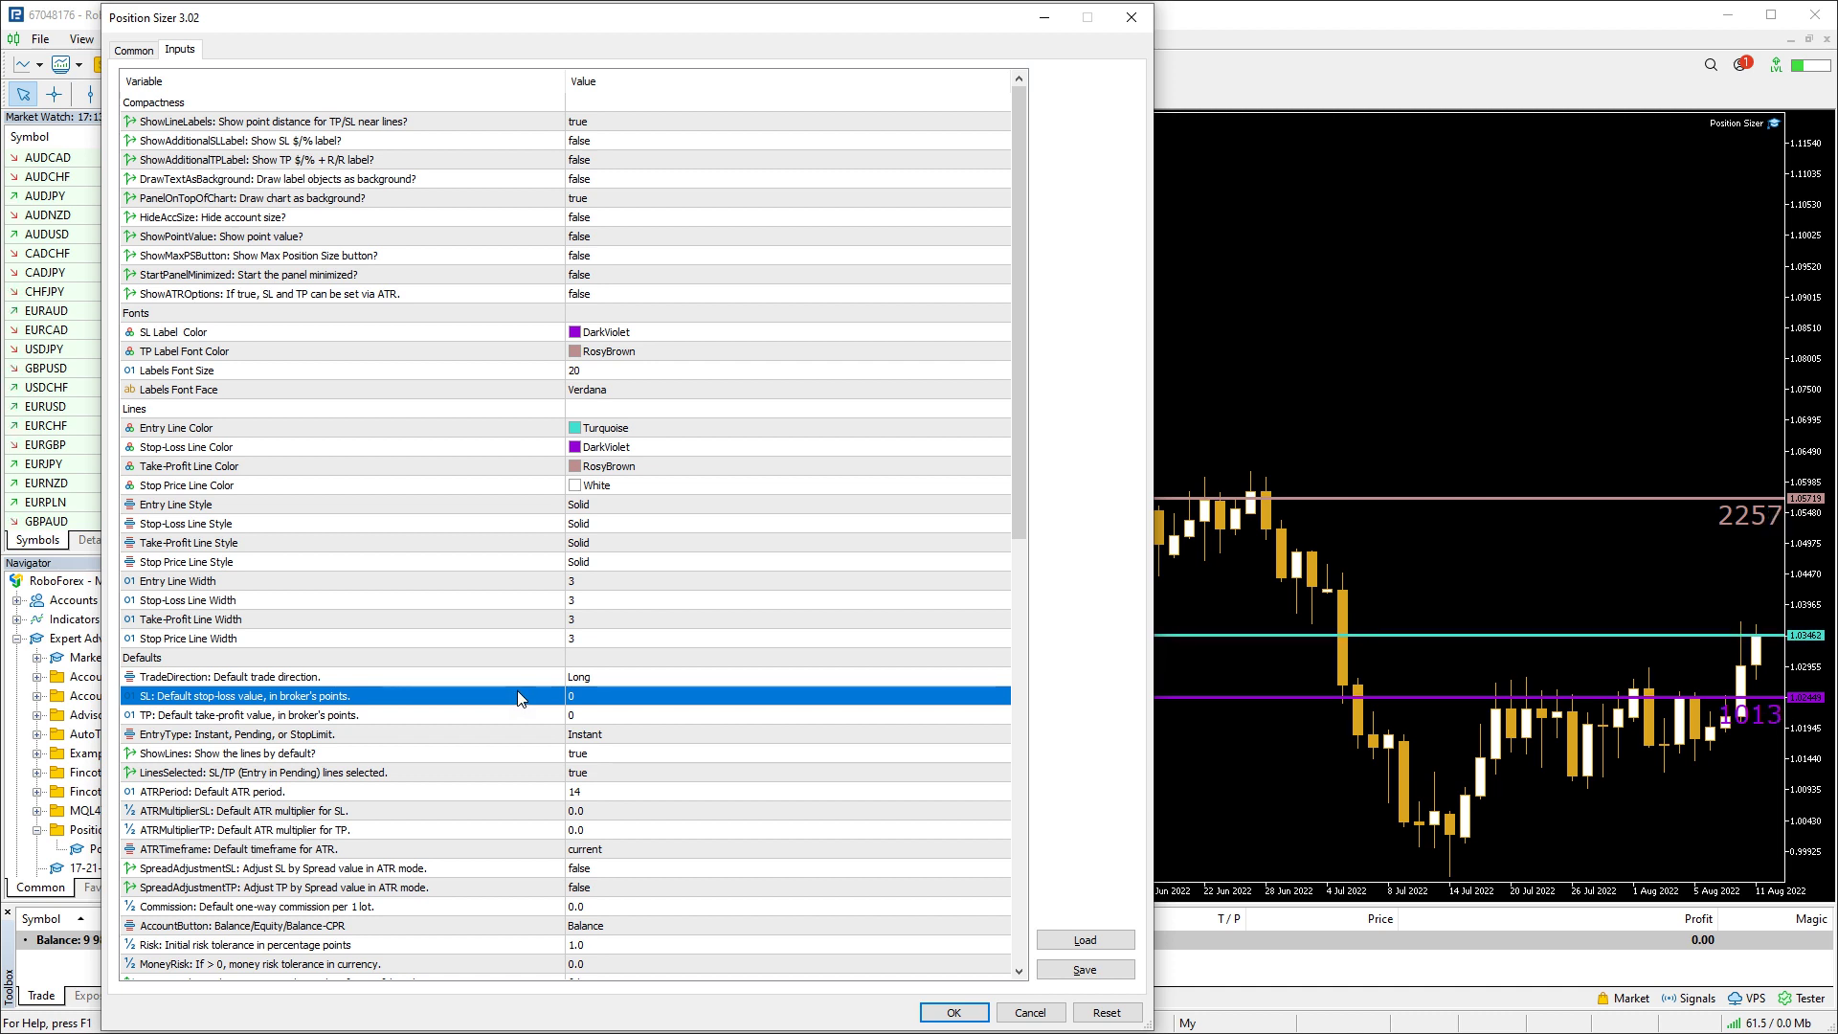
left_click(575, 696)
type("10")
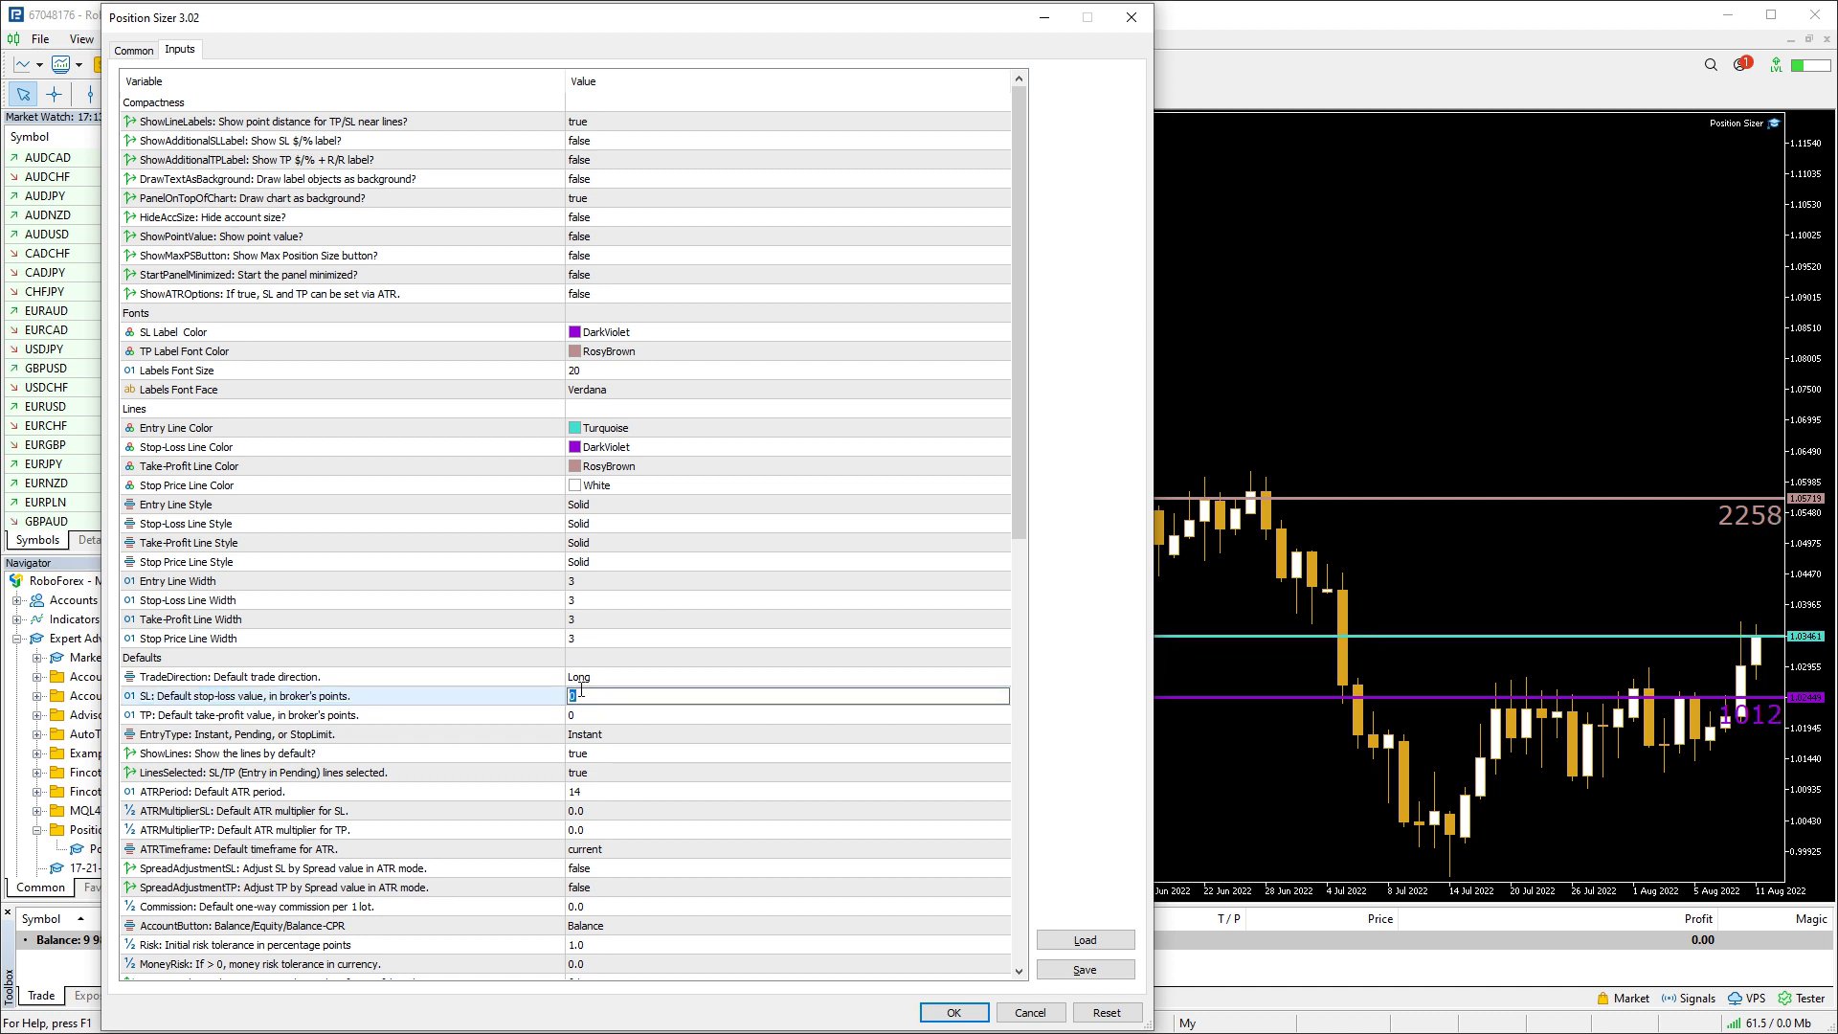
type("0")
key("Return")
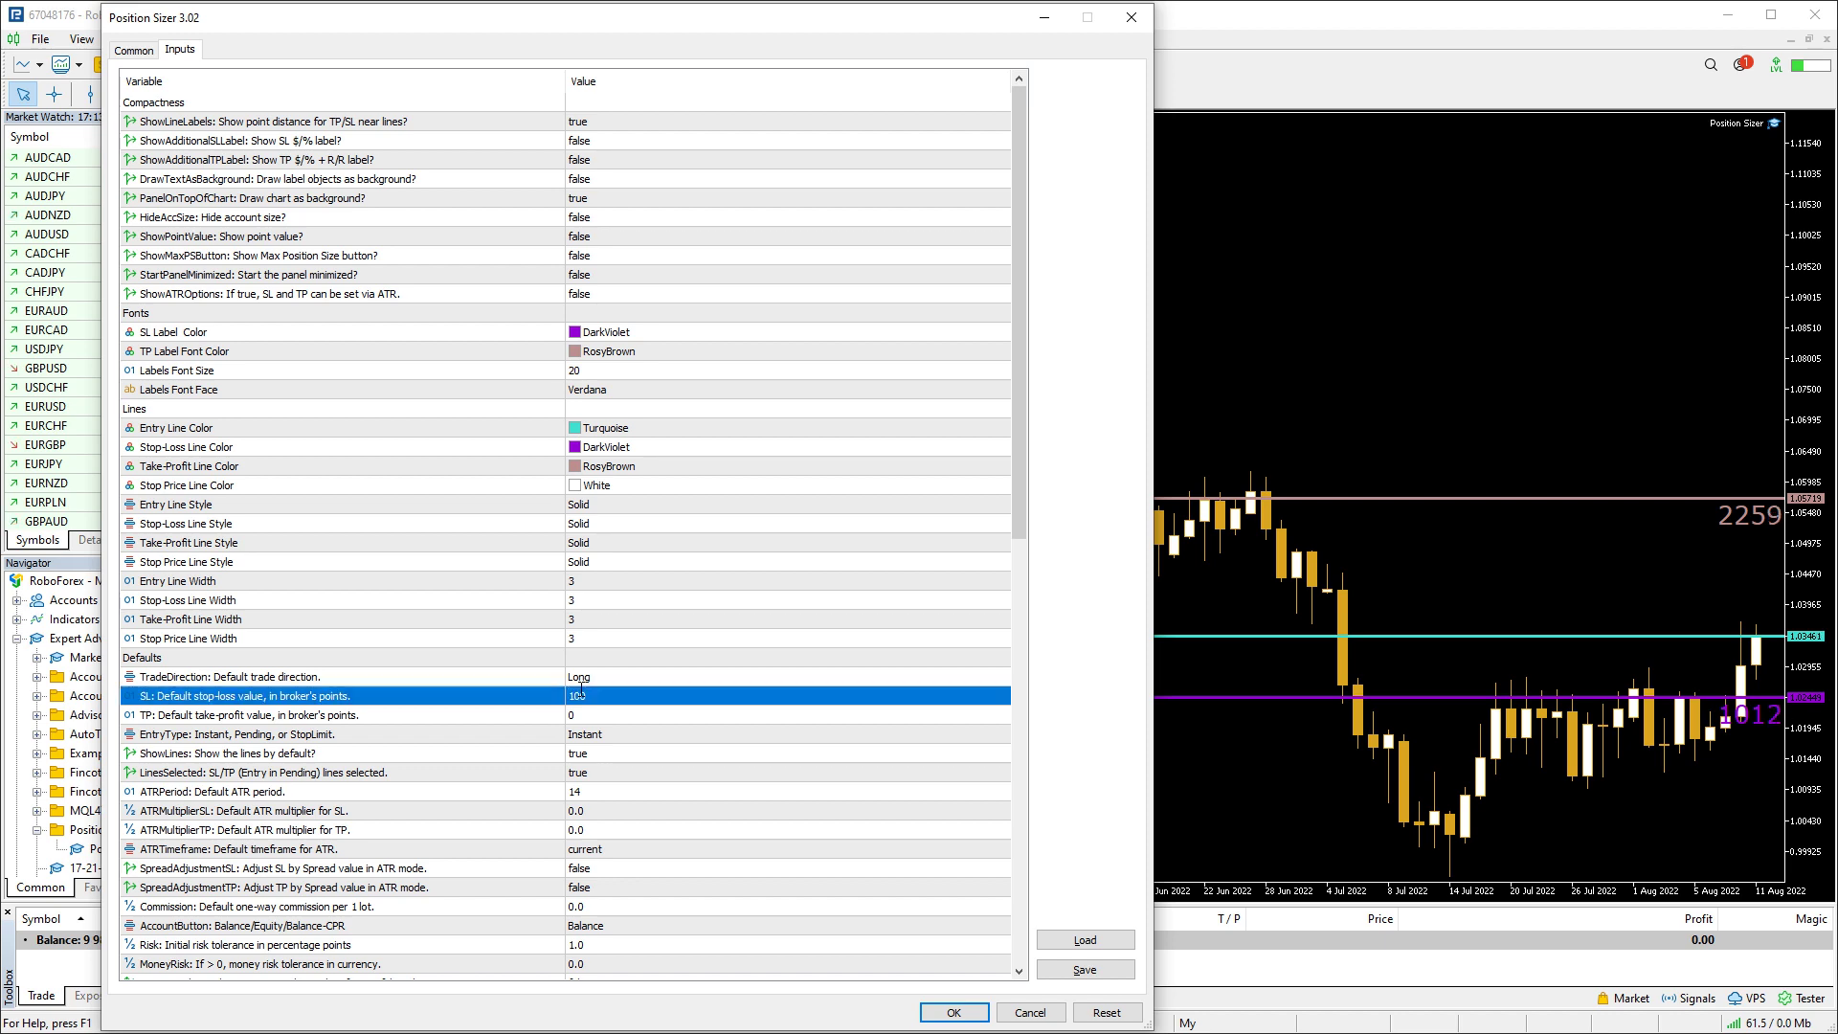
left_click(953, 1011)
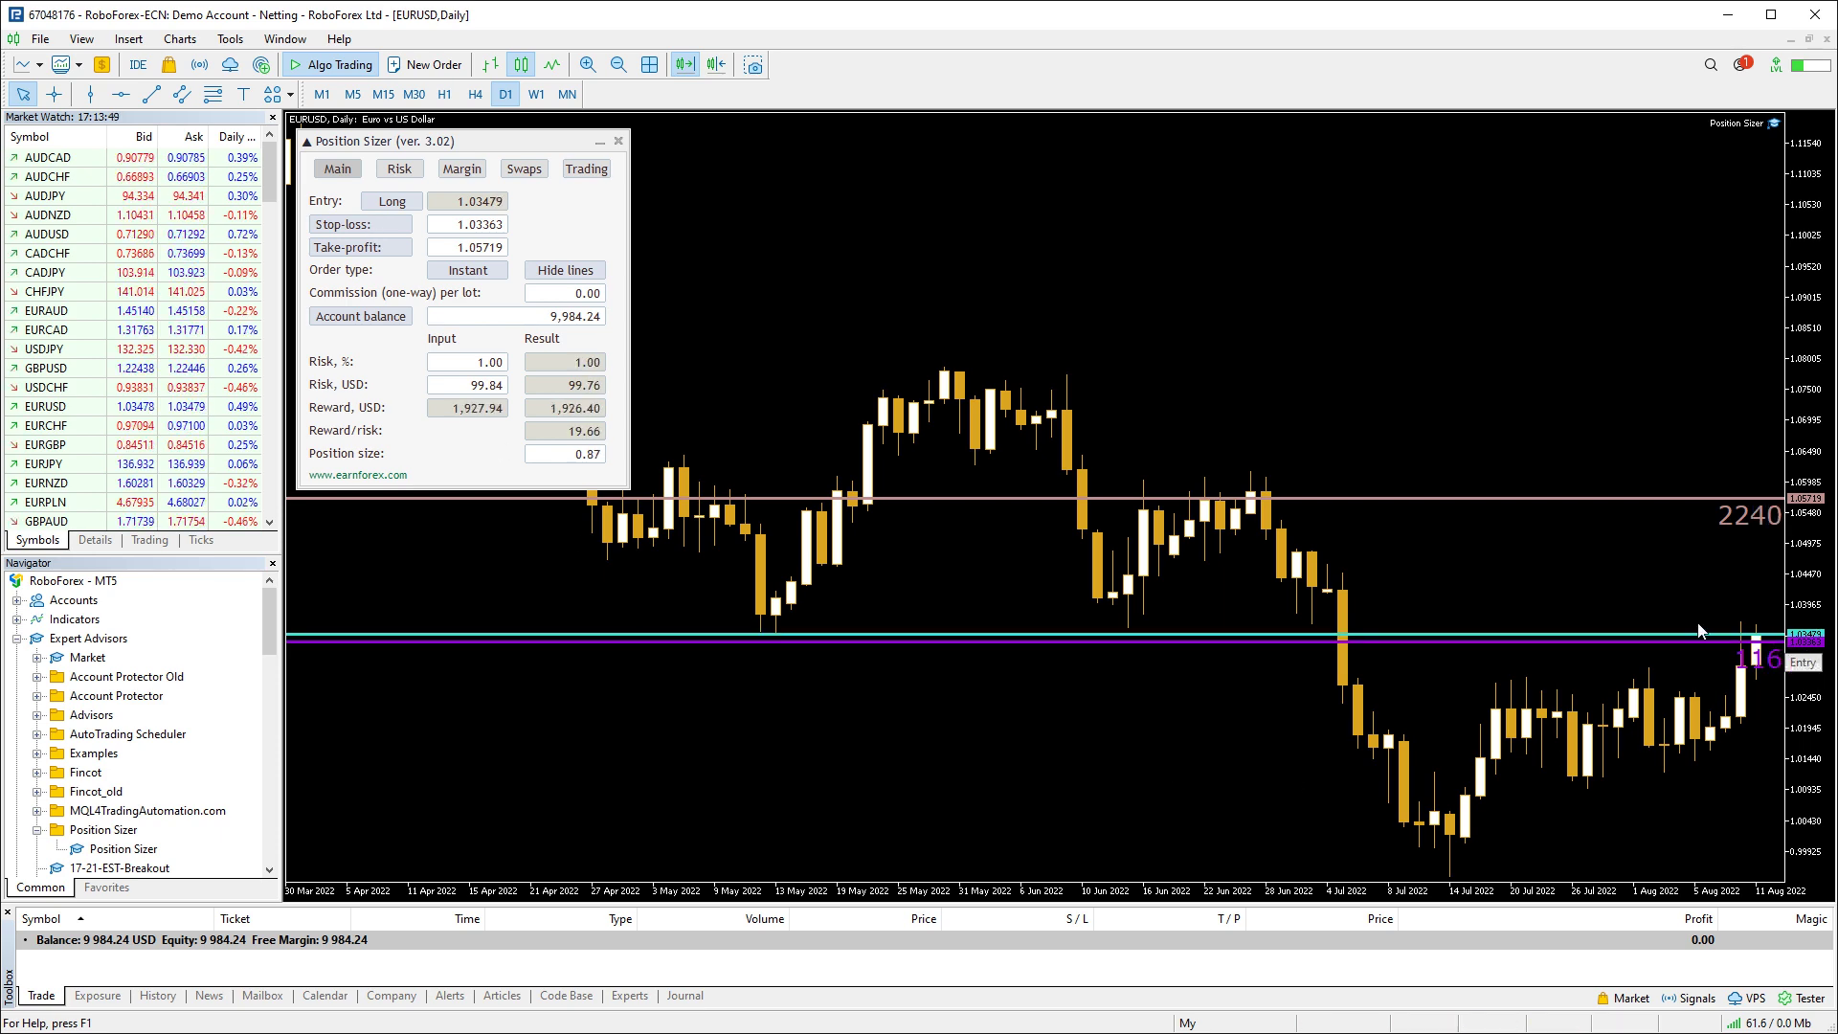
Keep EntryType as Instant, set ShowLines to false, and apply the inputs
key("F7")
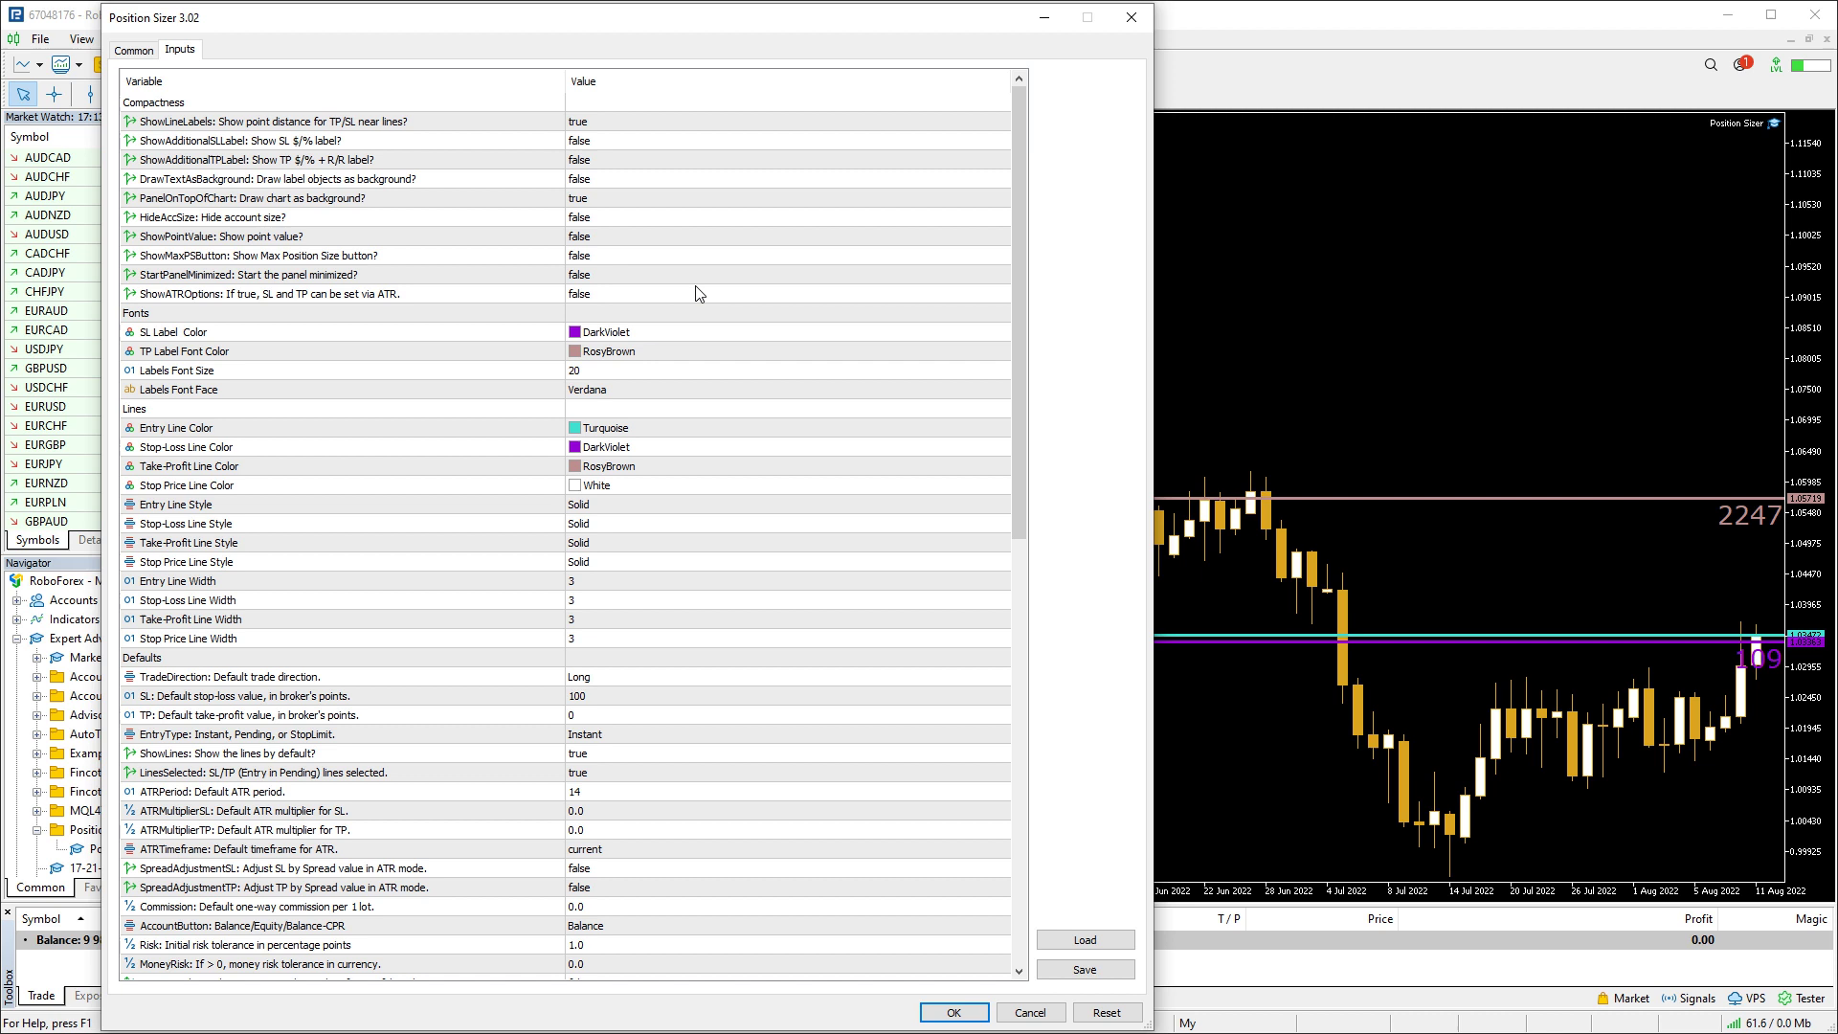
left_click(527, 718)
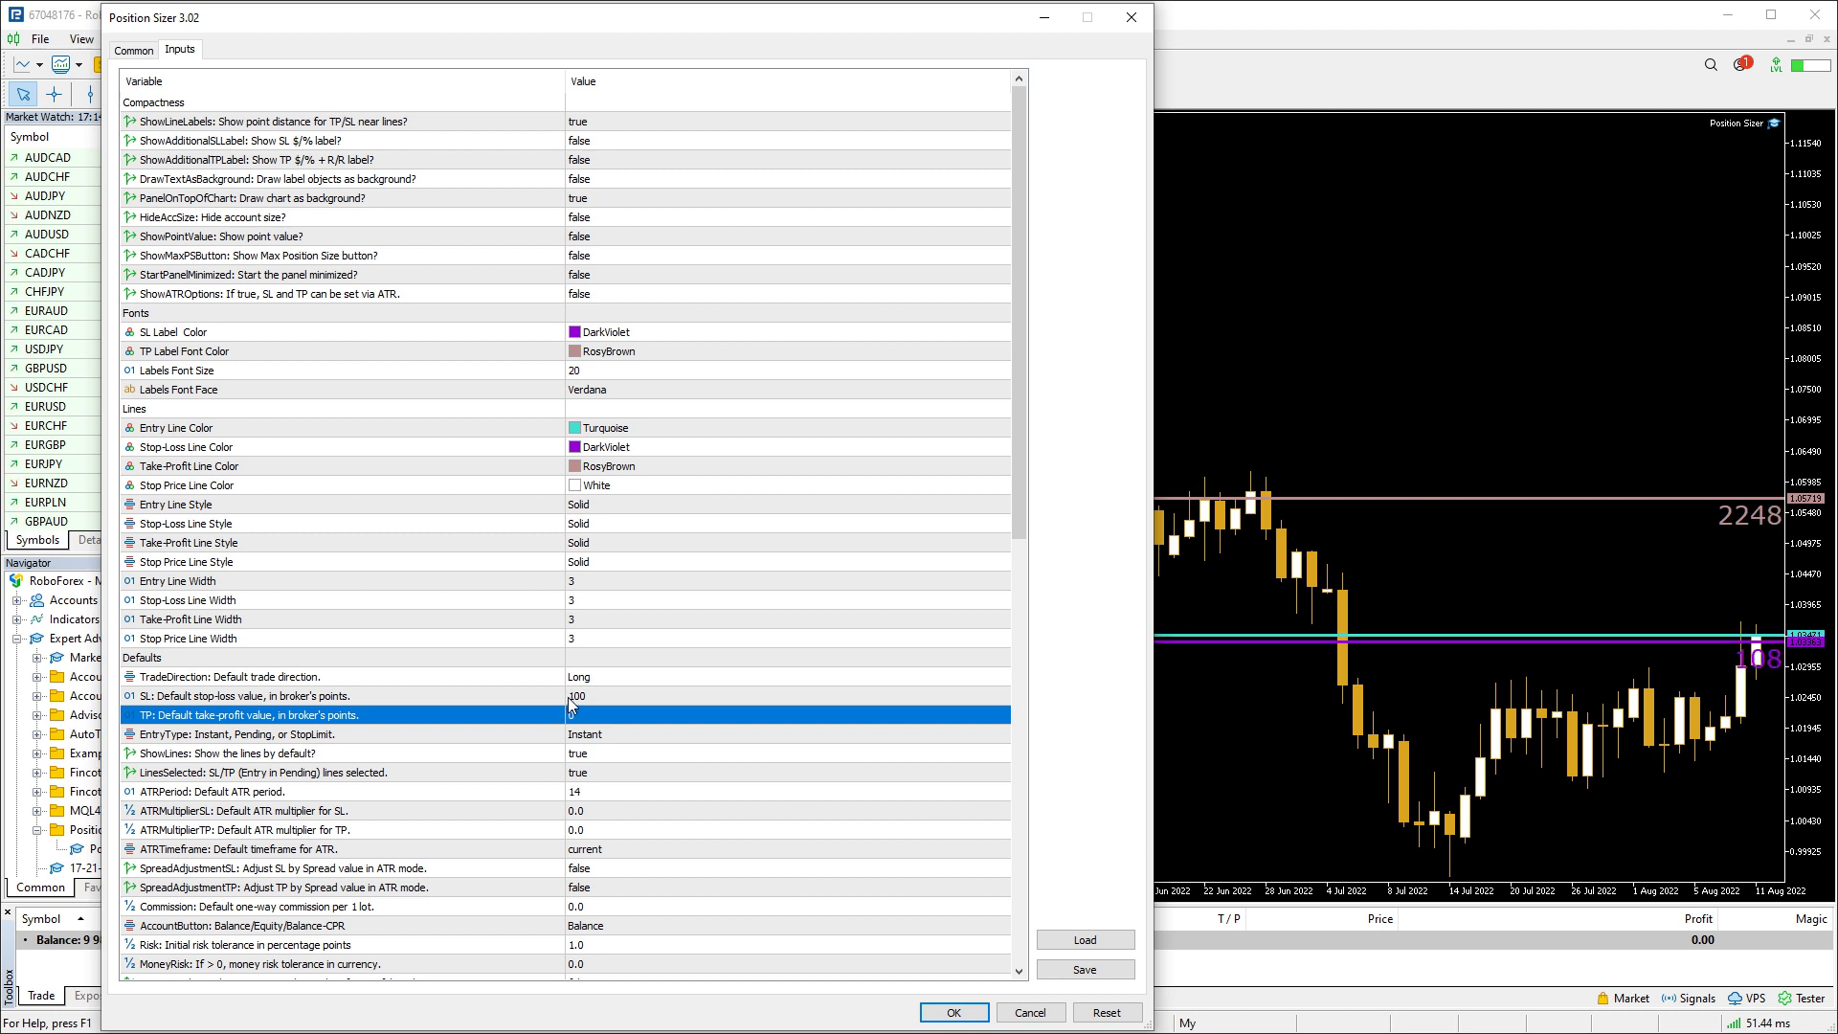
left_click(617, 735)
left_click(618, 735)
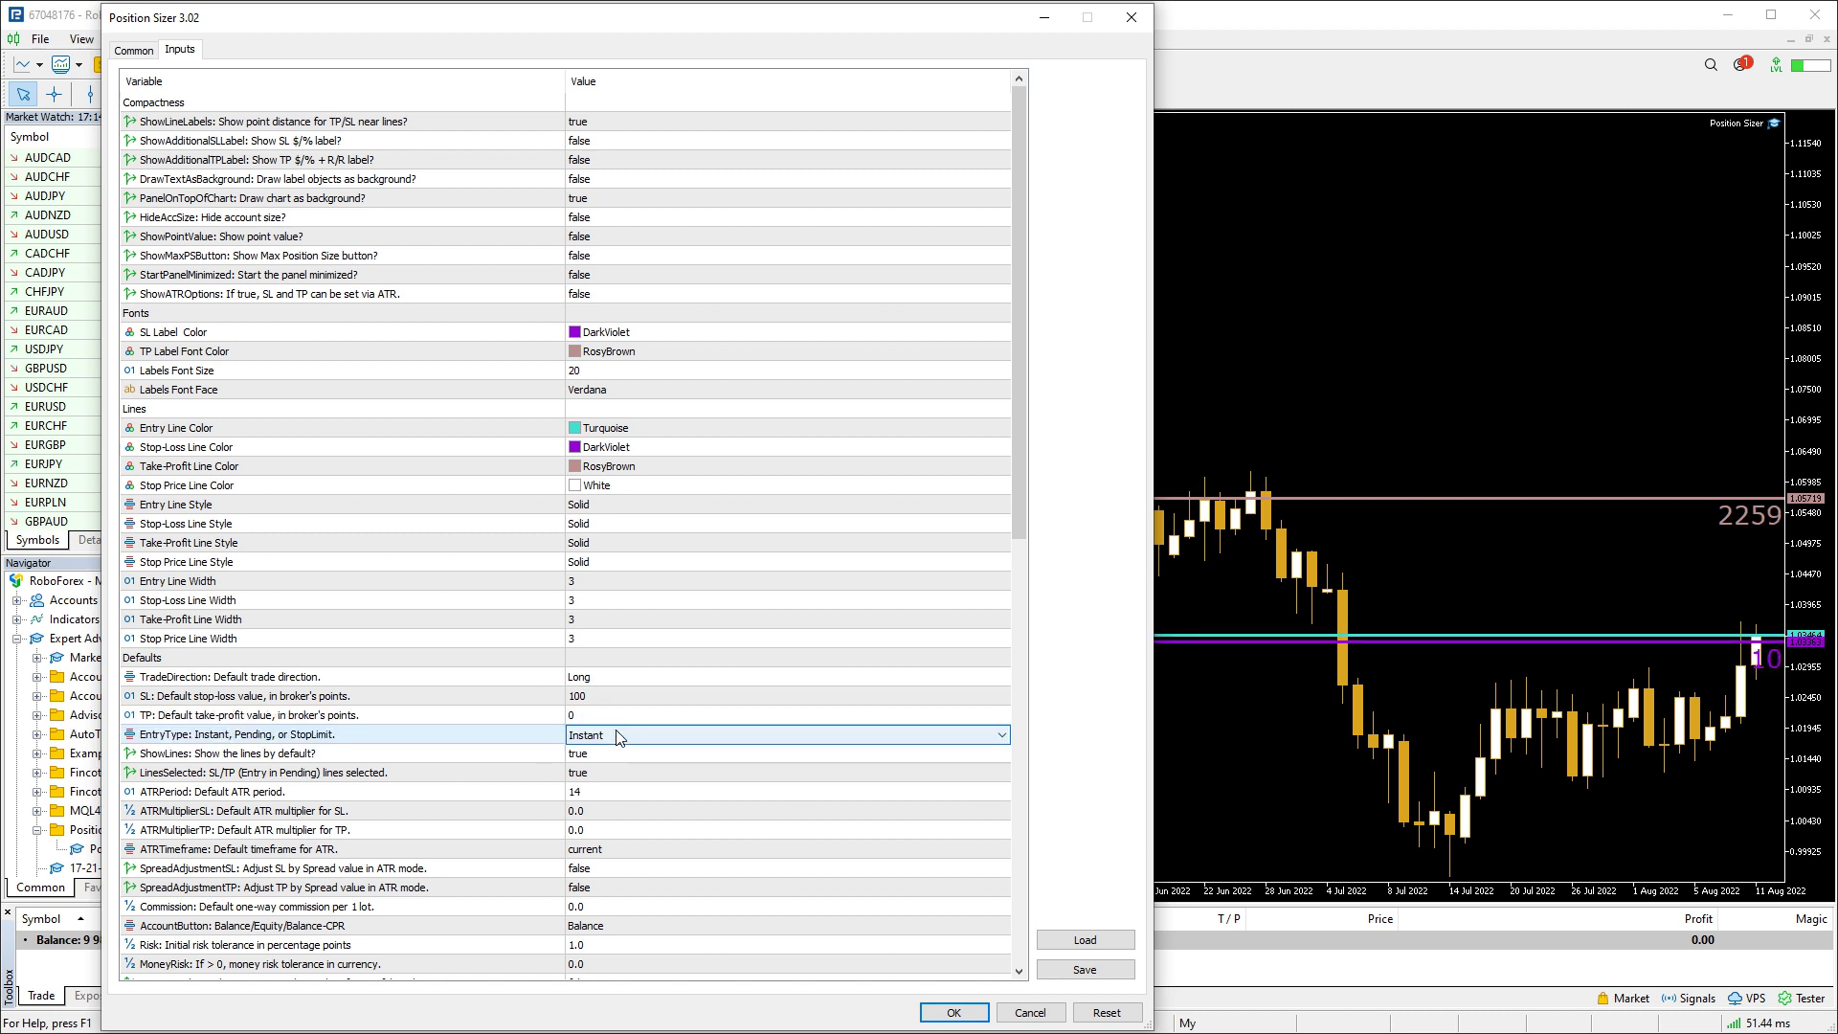
left_click(617, 735)
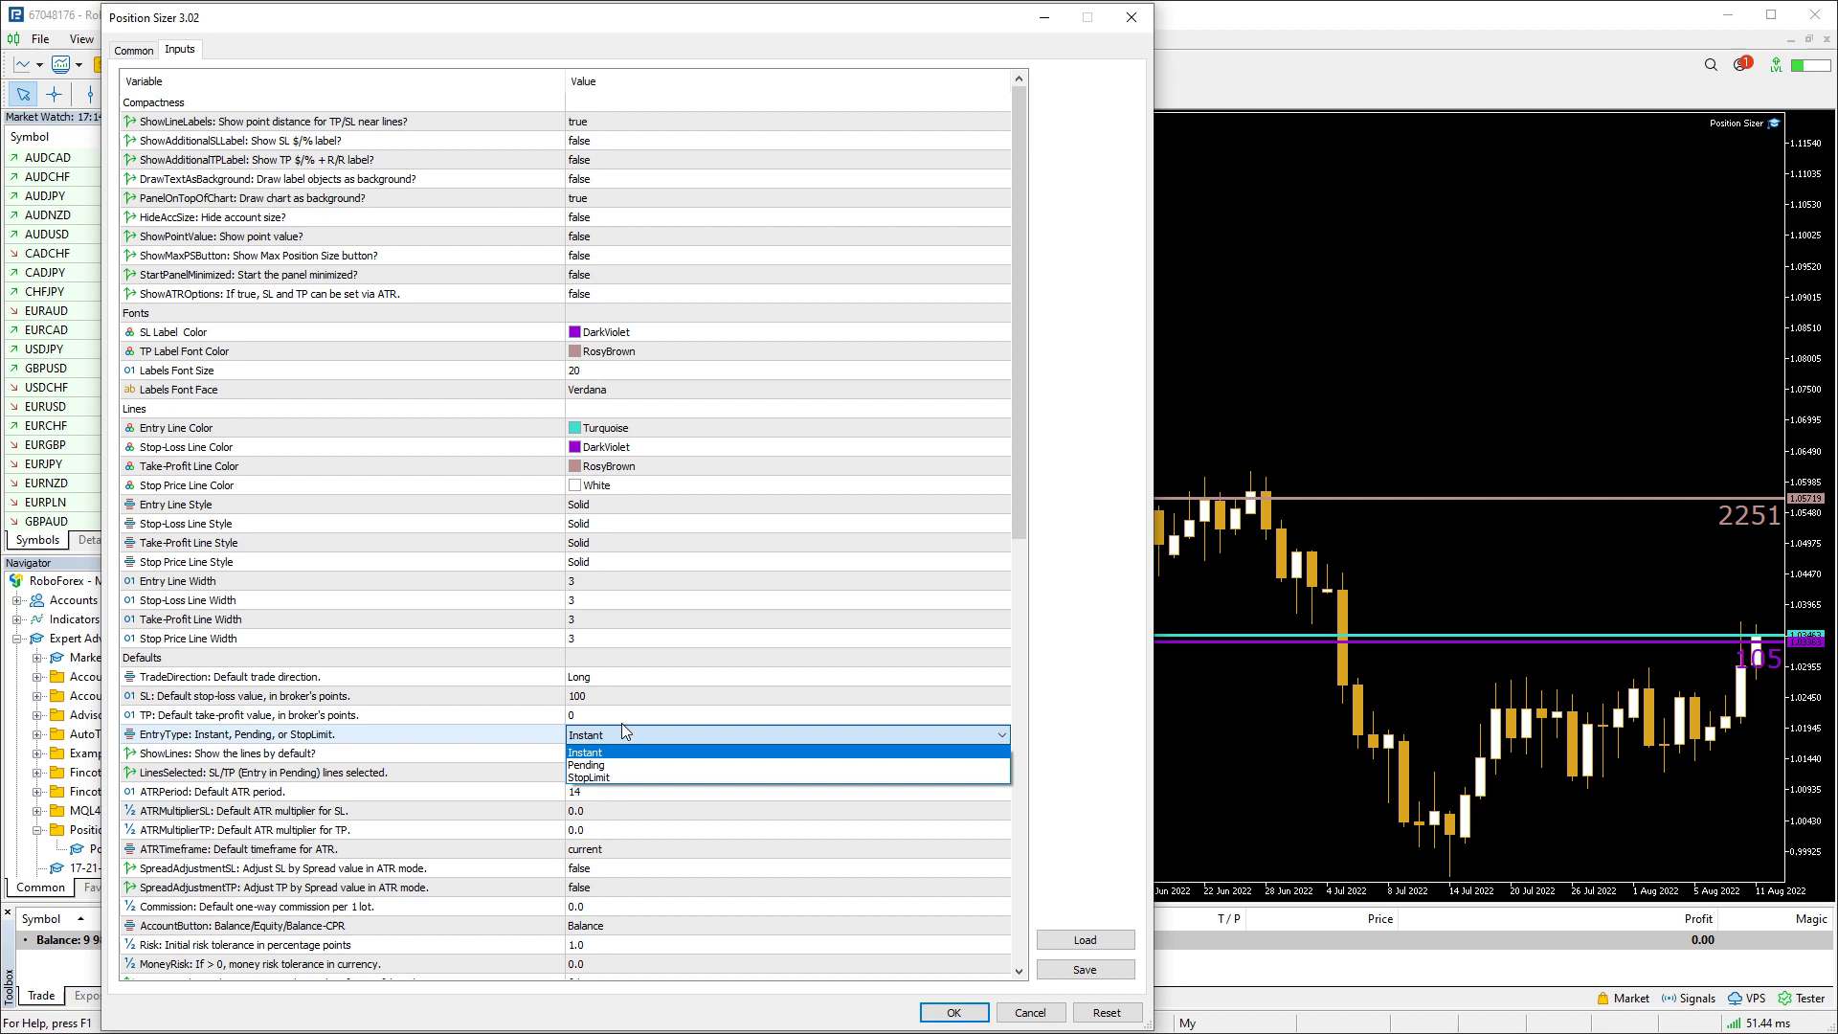
left_click(622, 722)
left_click(500, 758)
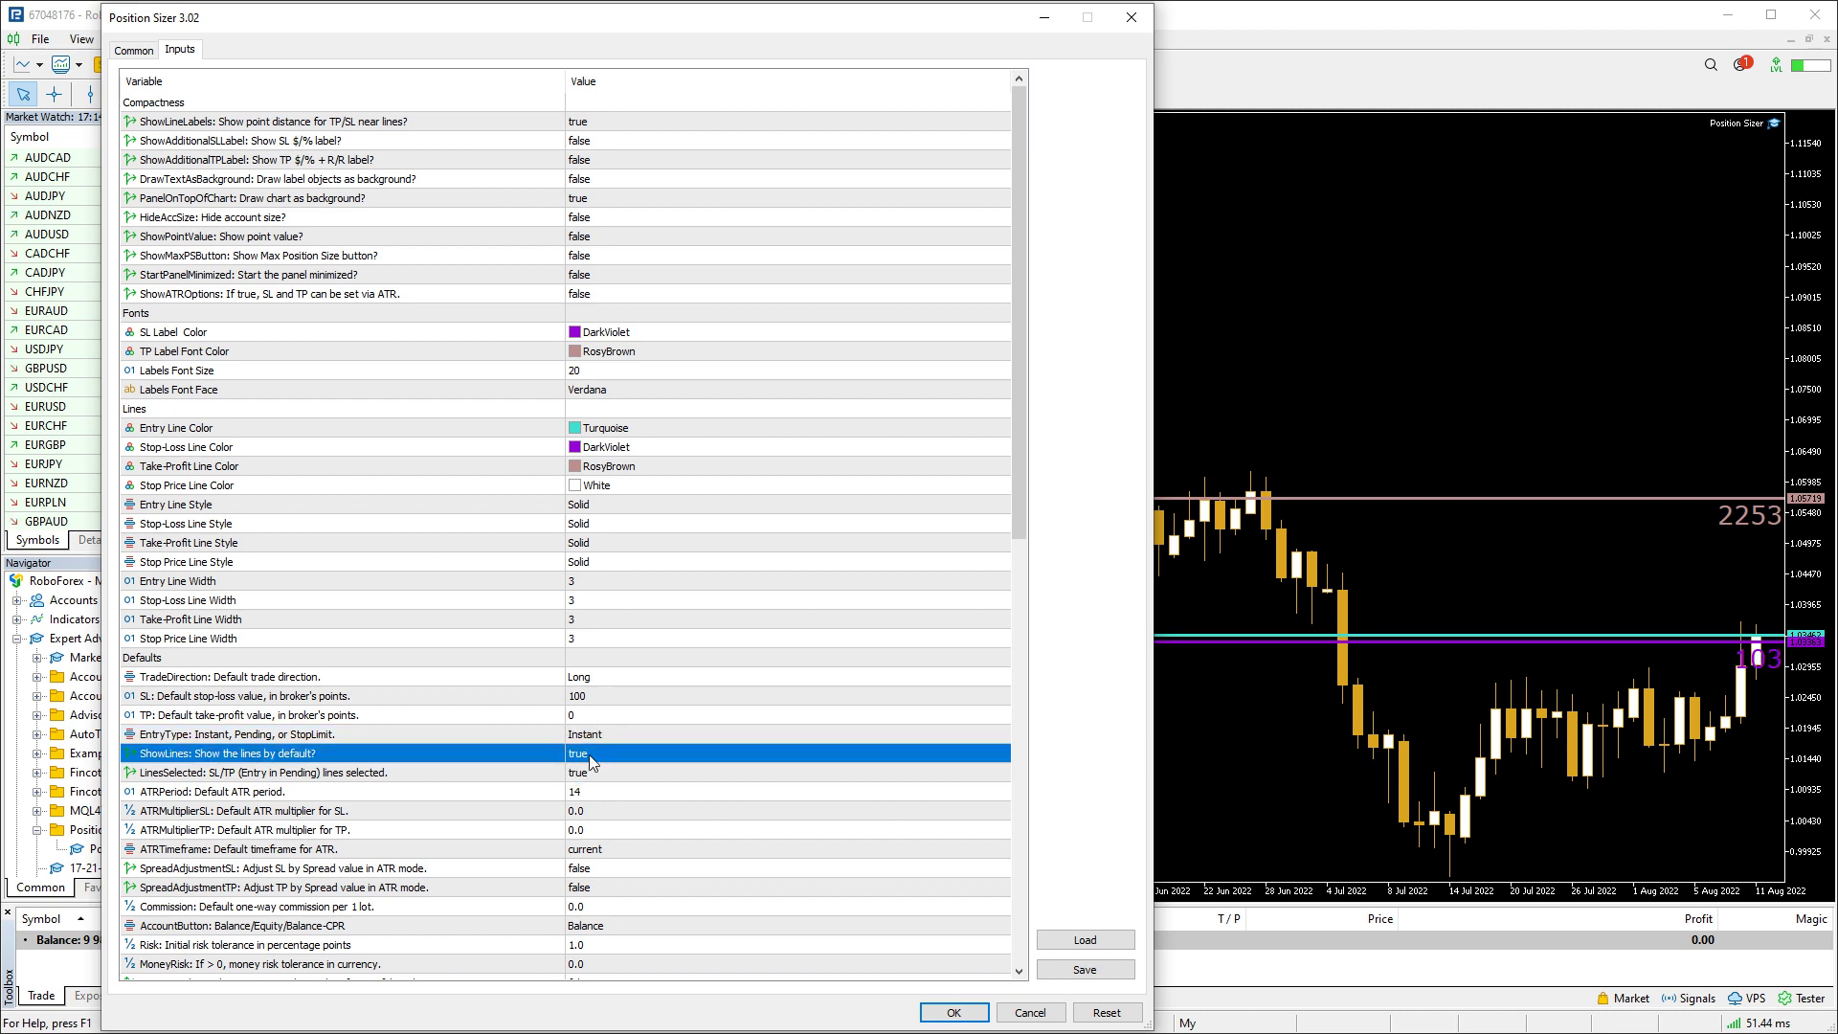
left_click(954, 1011)
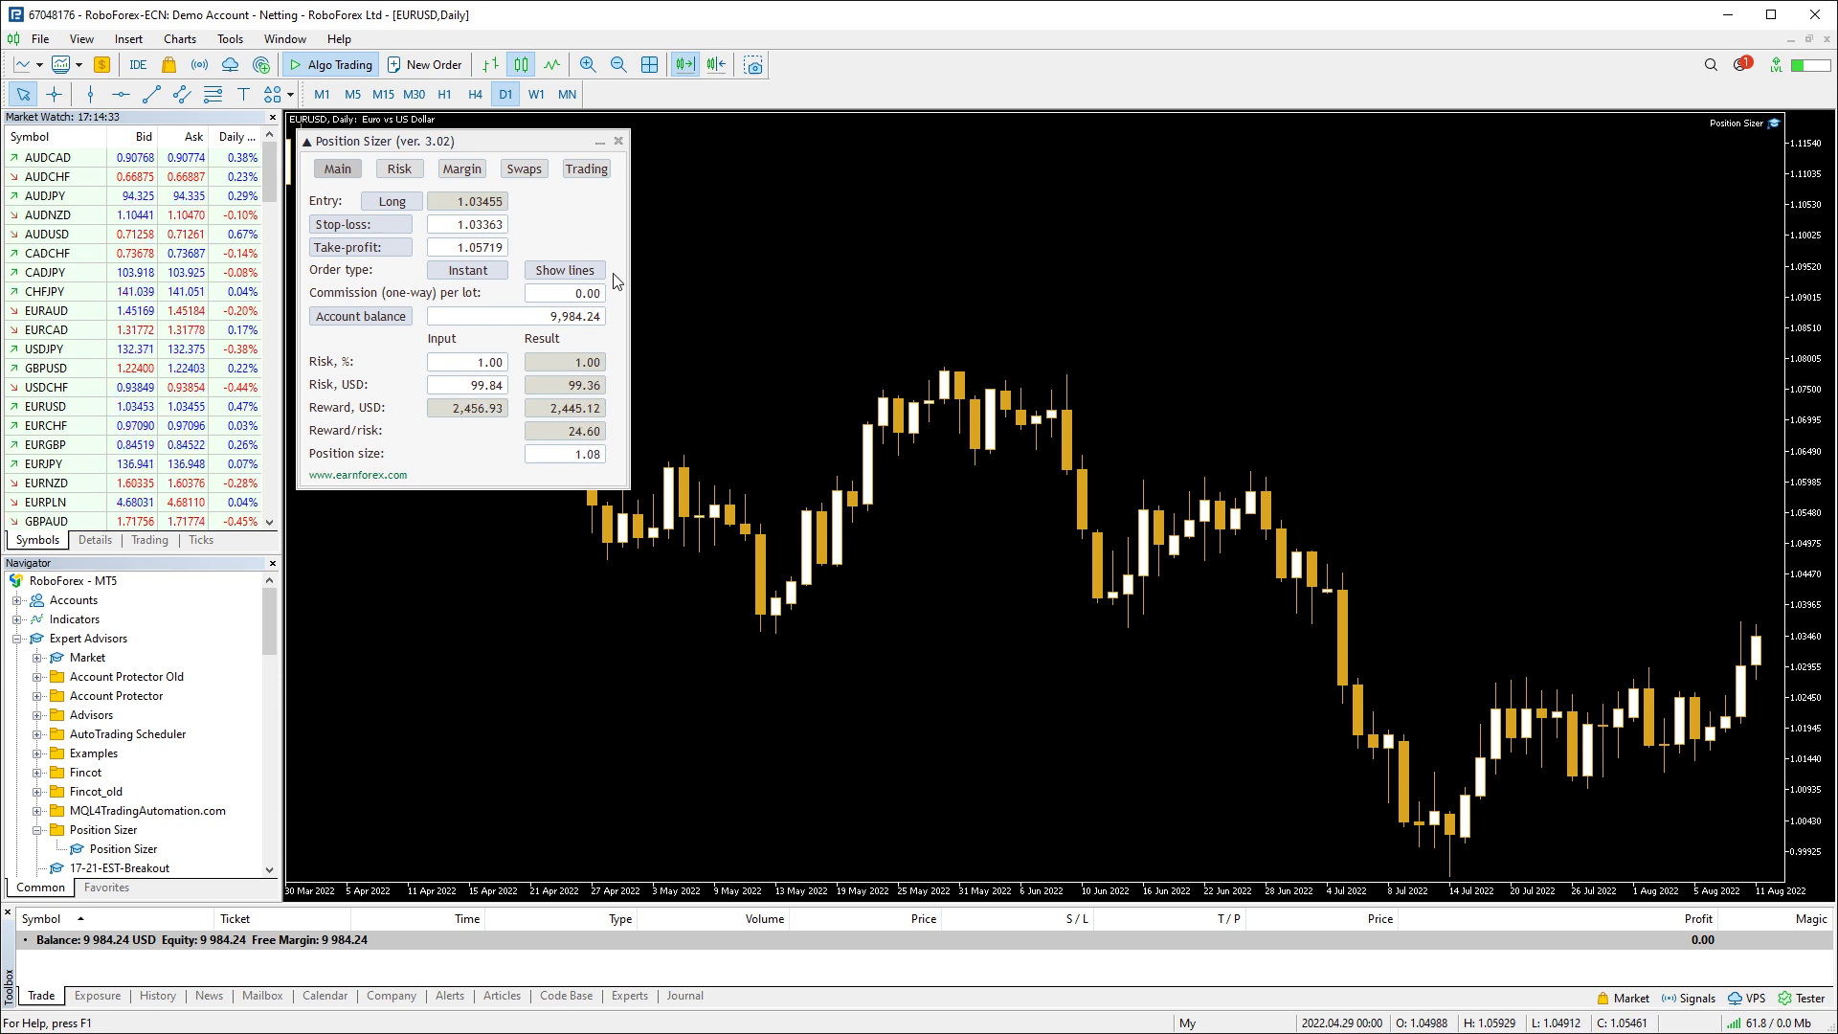
Show the trade lines from the panel, set LinesSelected to false, apply, and reopen inputs
left_click(573, 270)
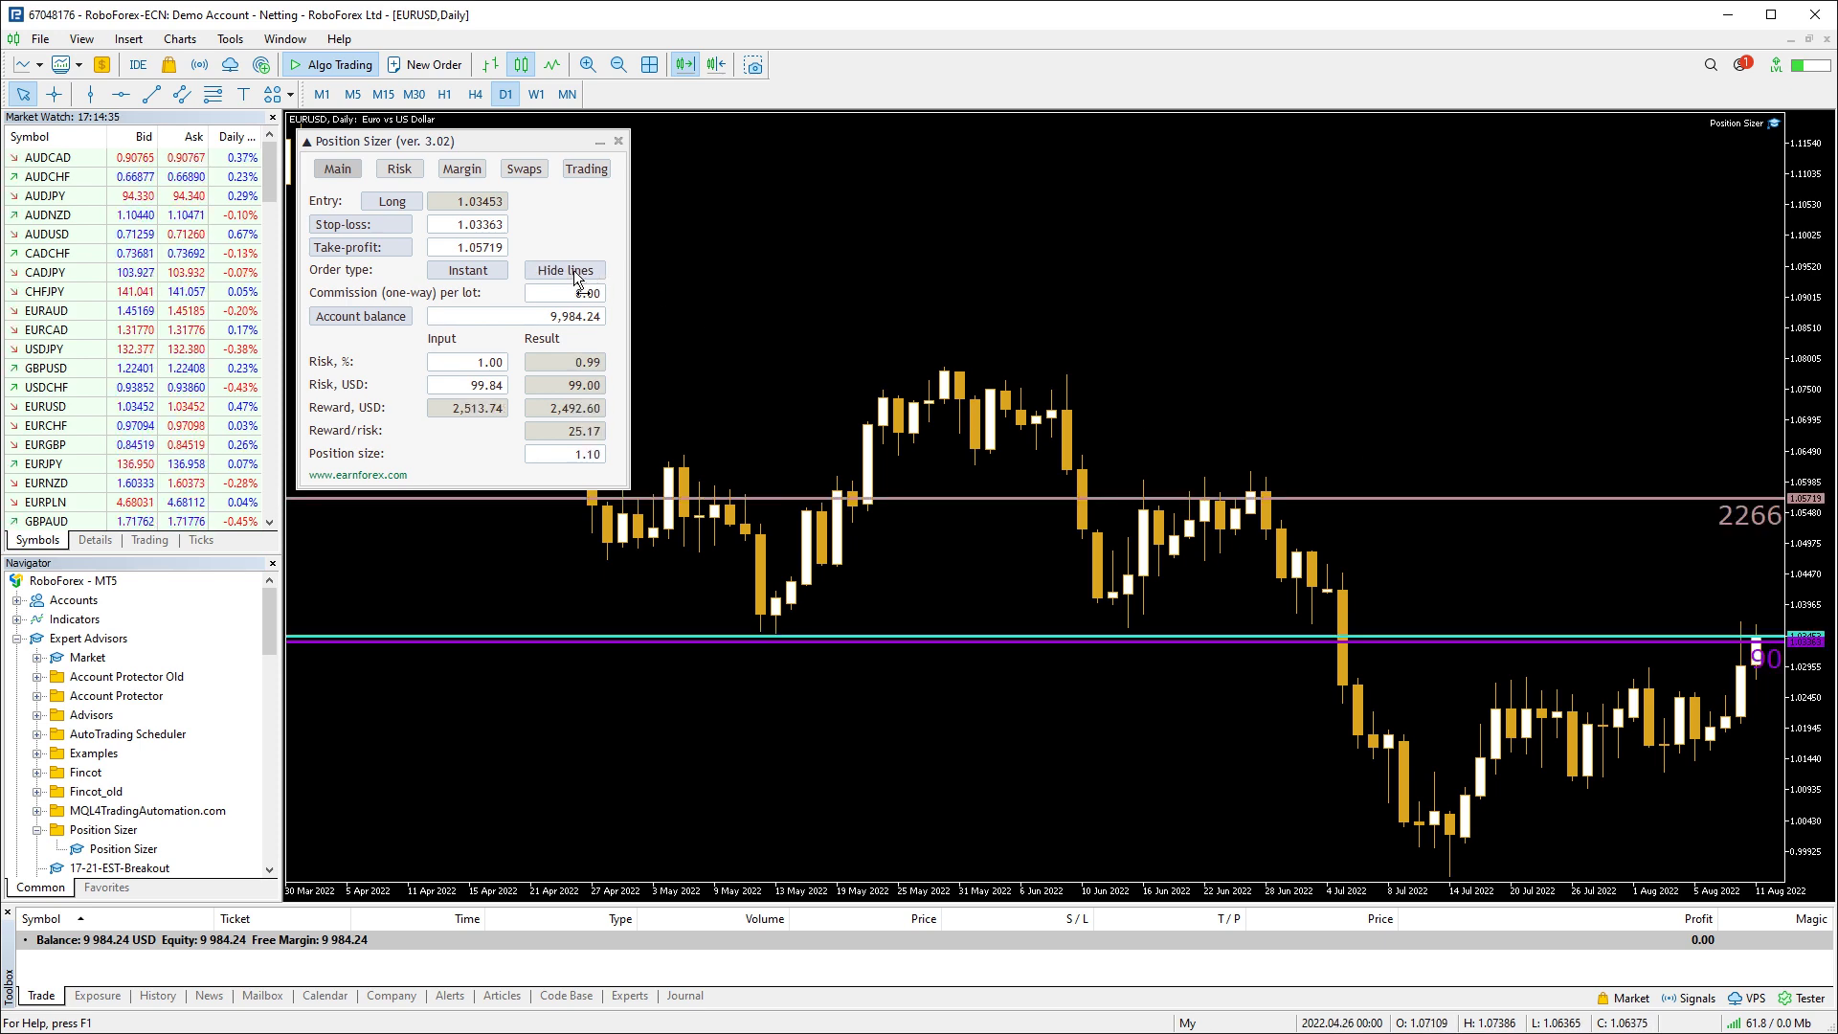
key("F7")
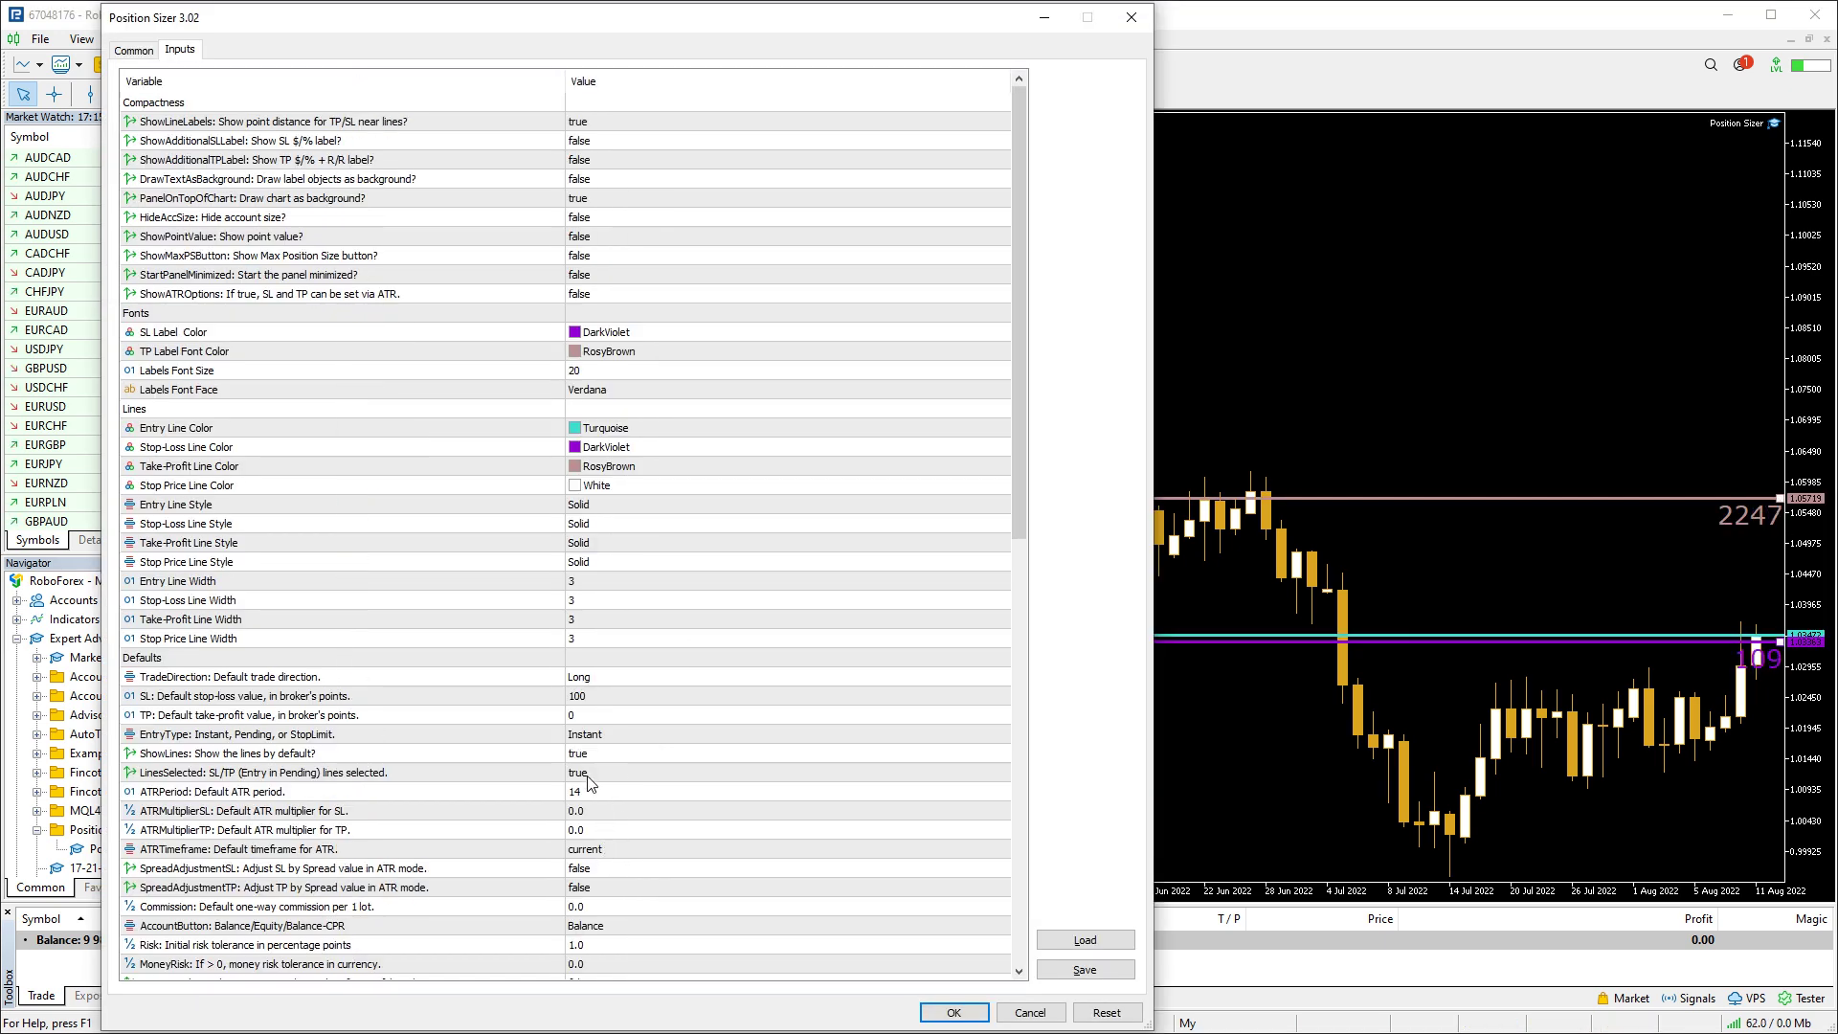
double_click(588, 778)
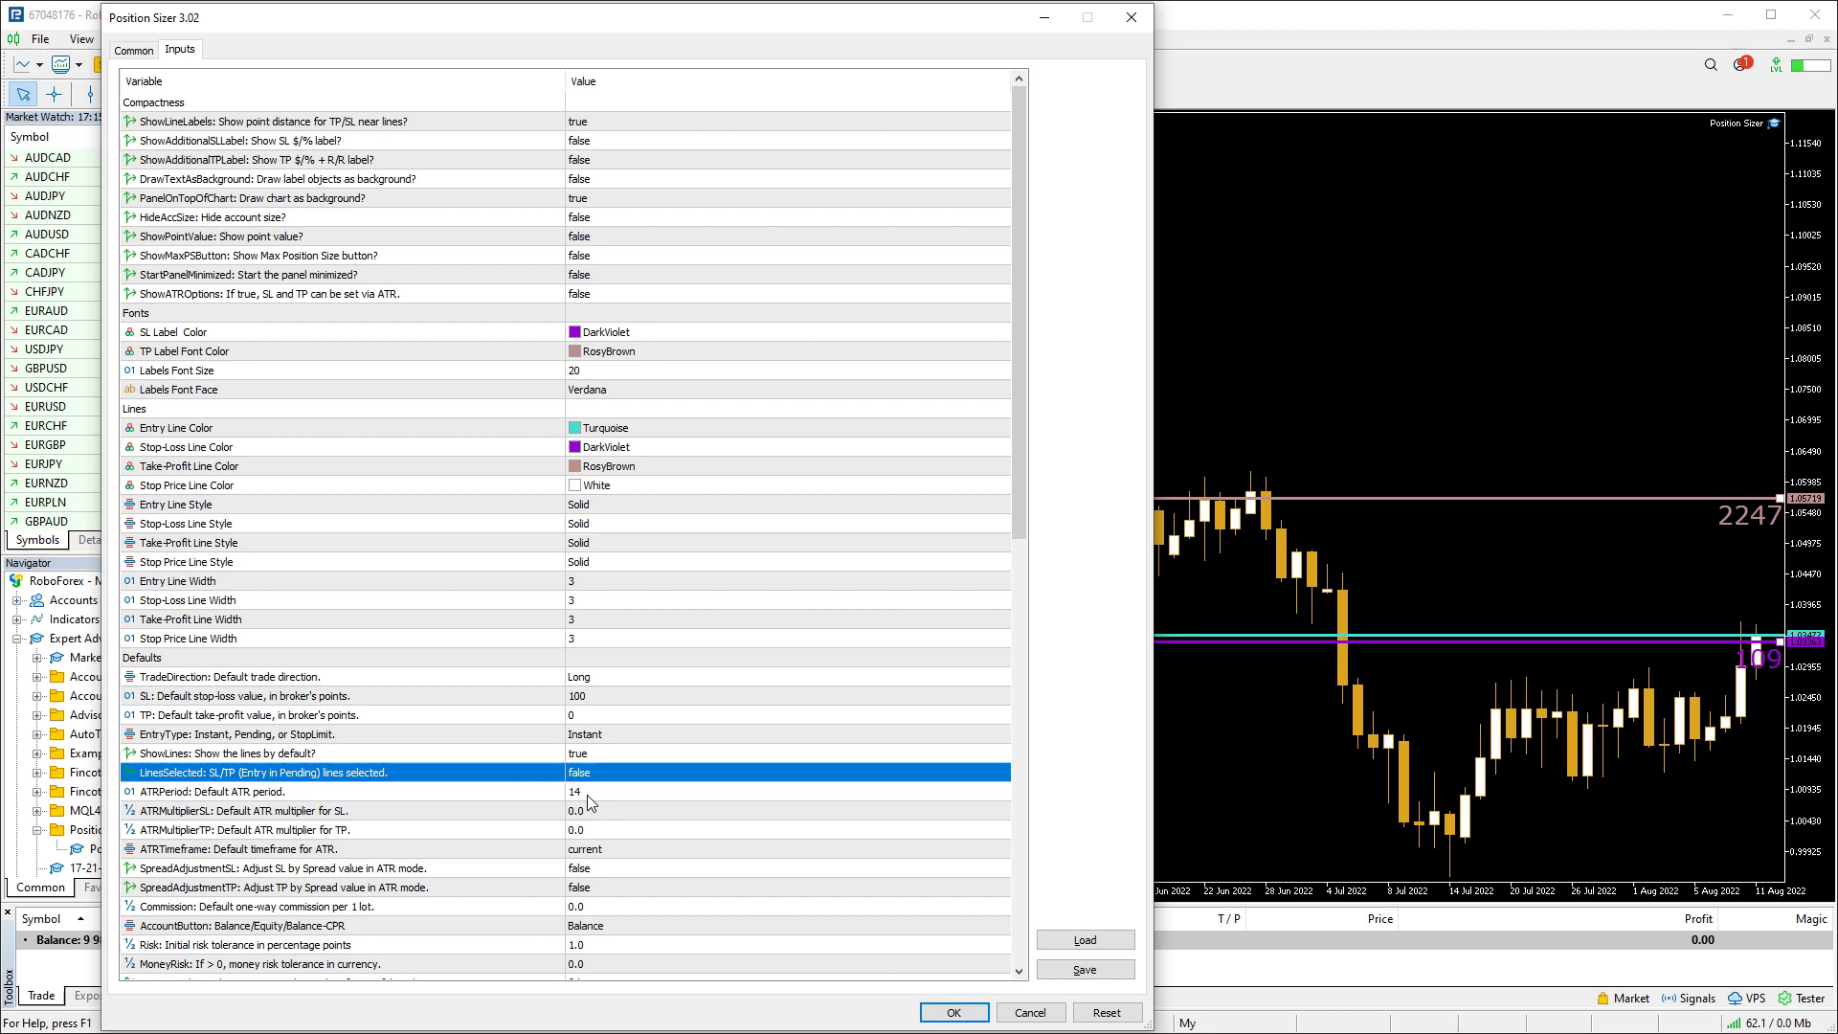
left_click(955, 1012)
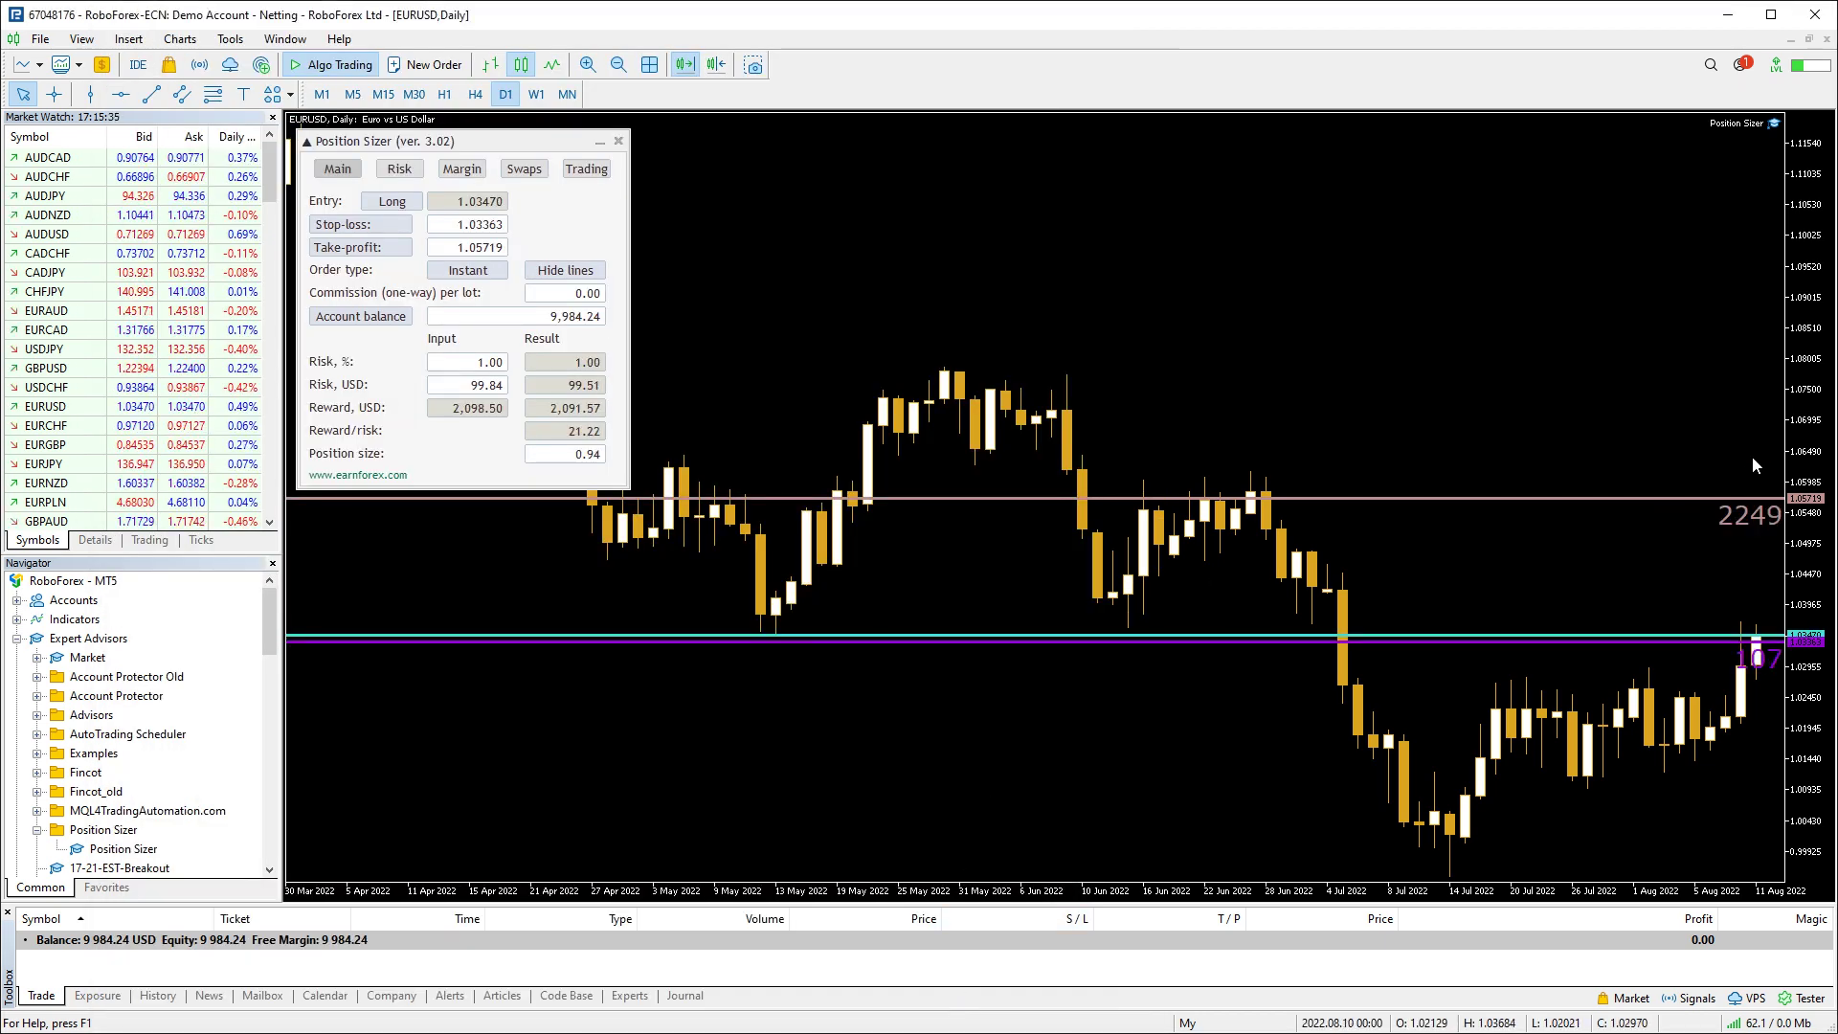
key("F7")
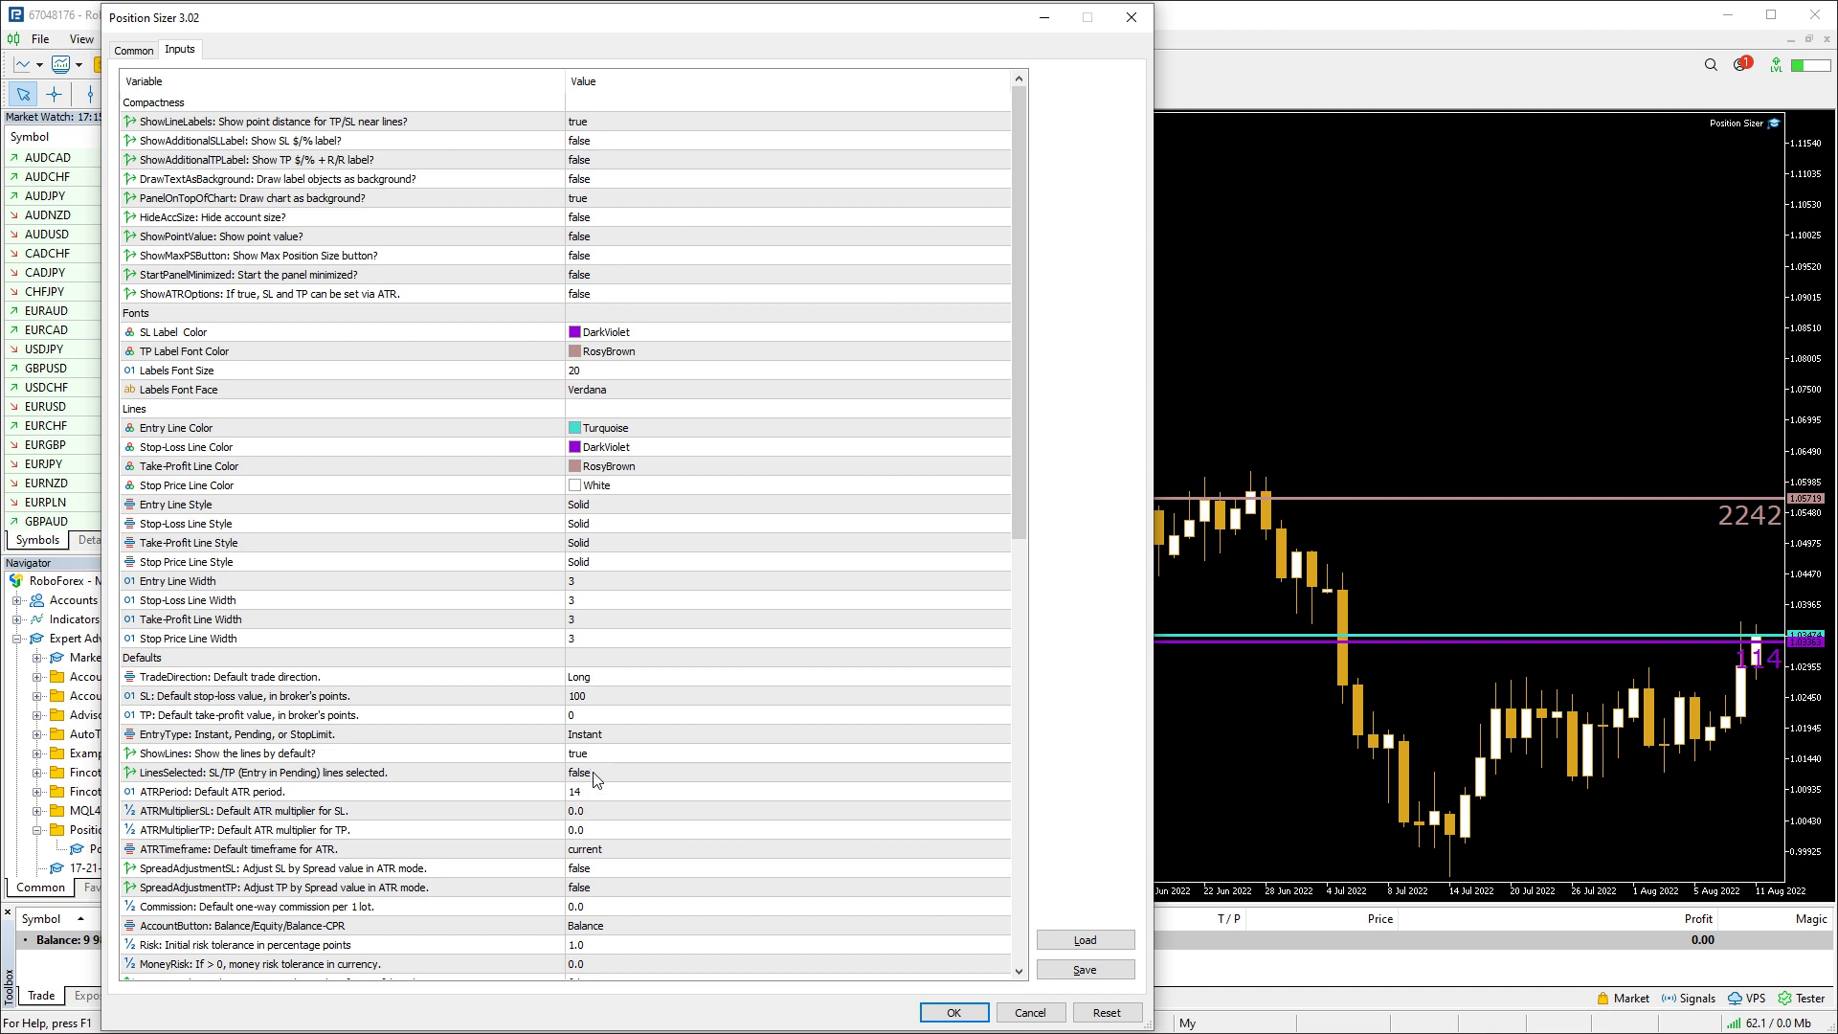
Restore LinesSelected to true and set ATRPeriod 20, ATRMultiplierSL 1.0, ATRMultiplierTP 3.0
double_click(595, 780)
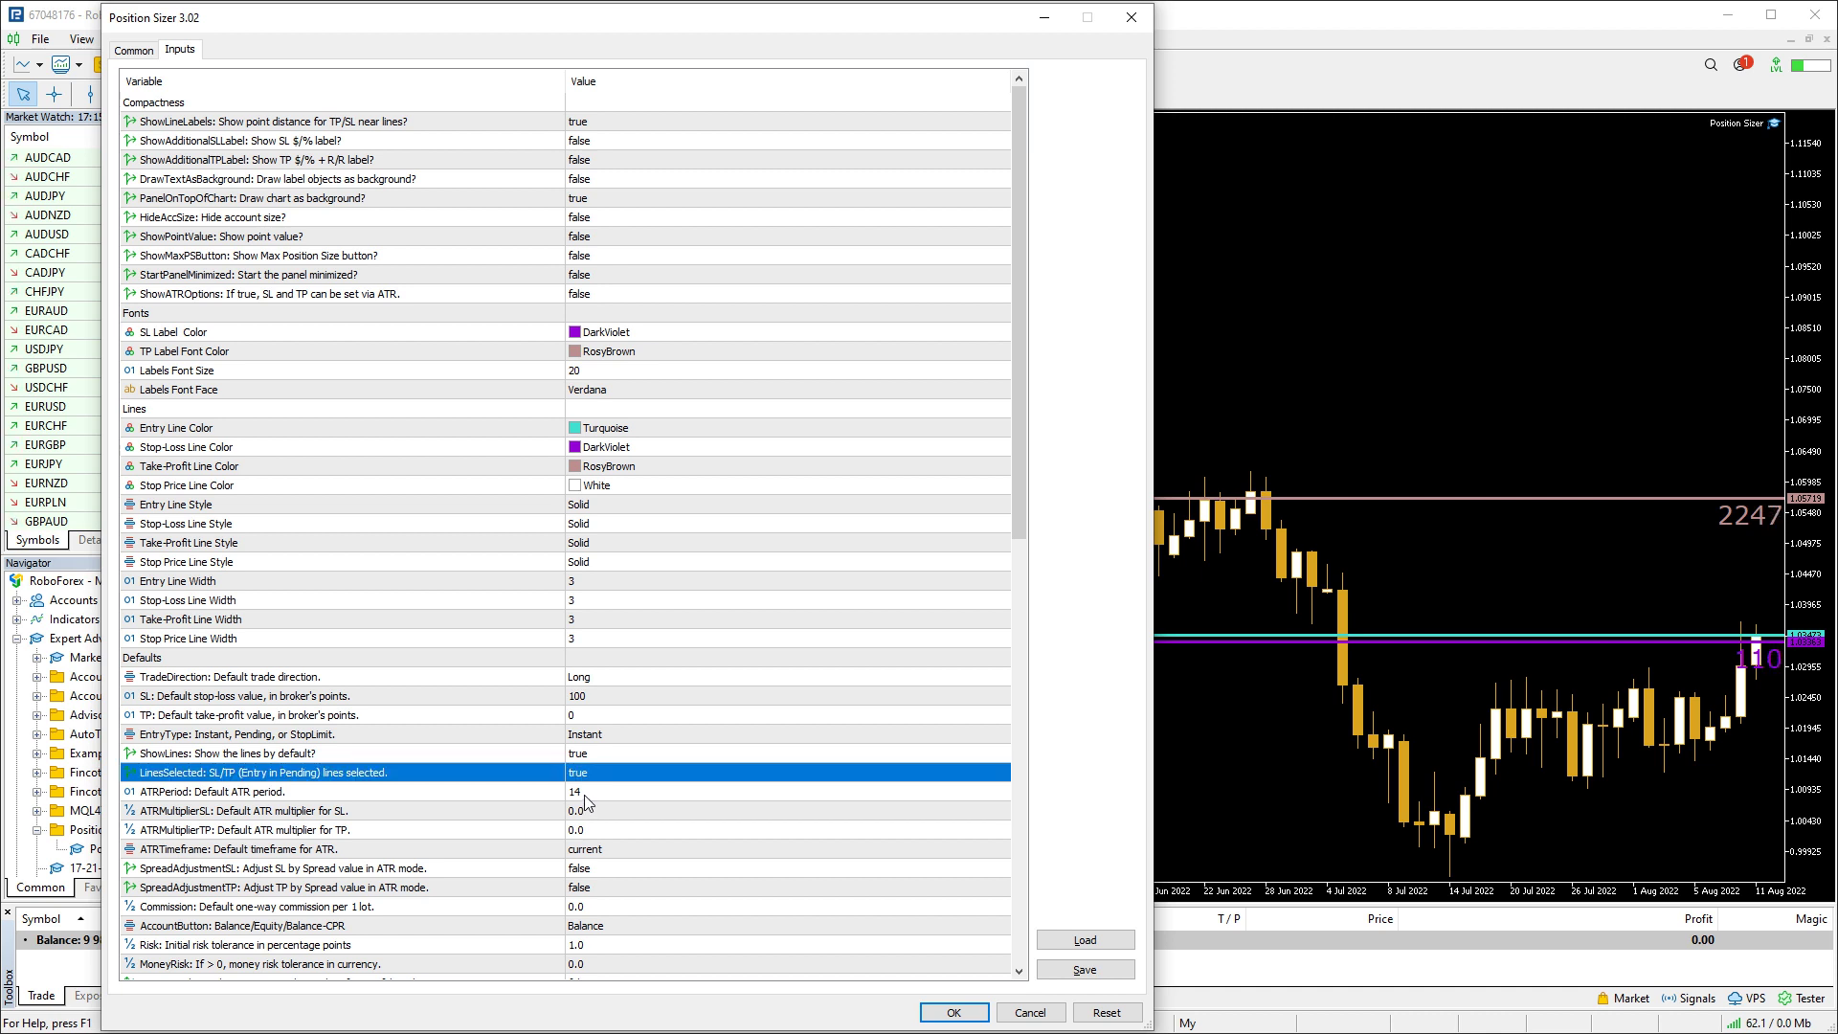
left_click(584, 794)
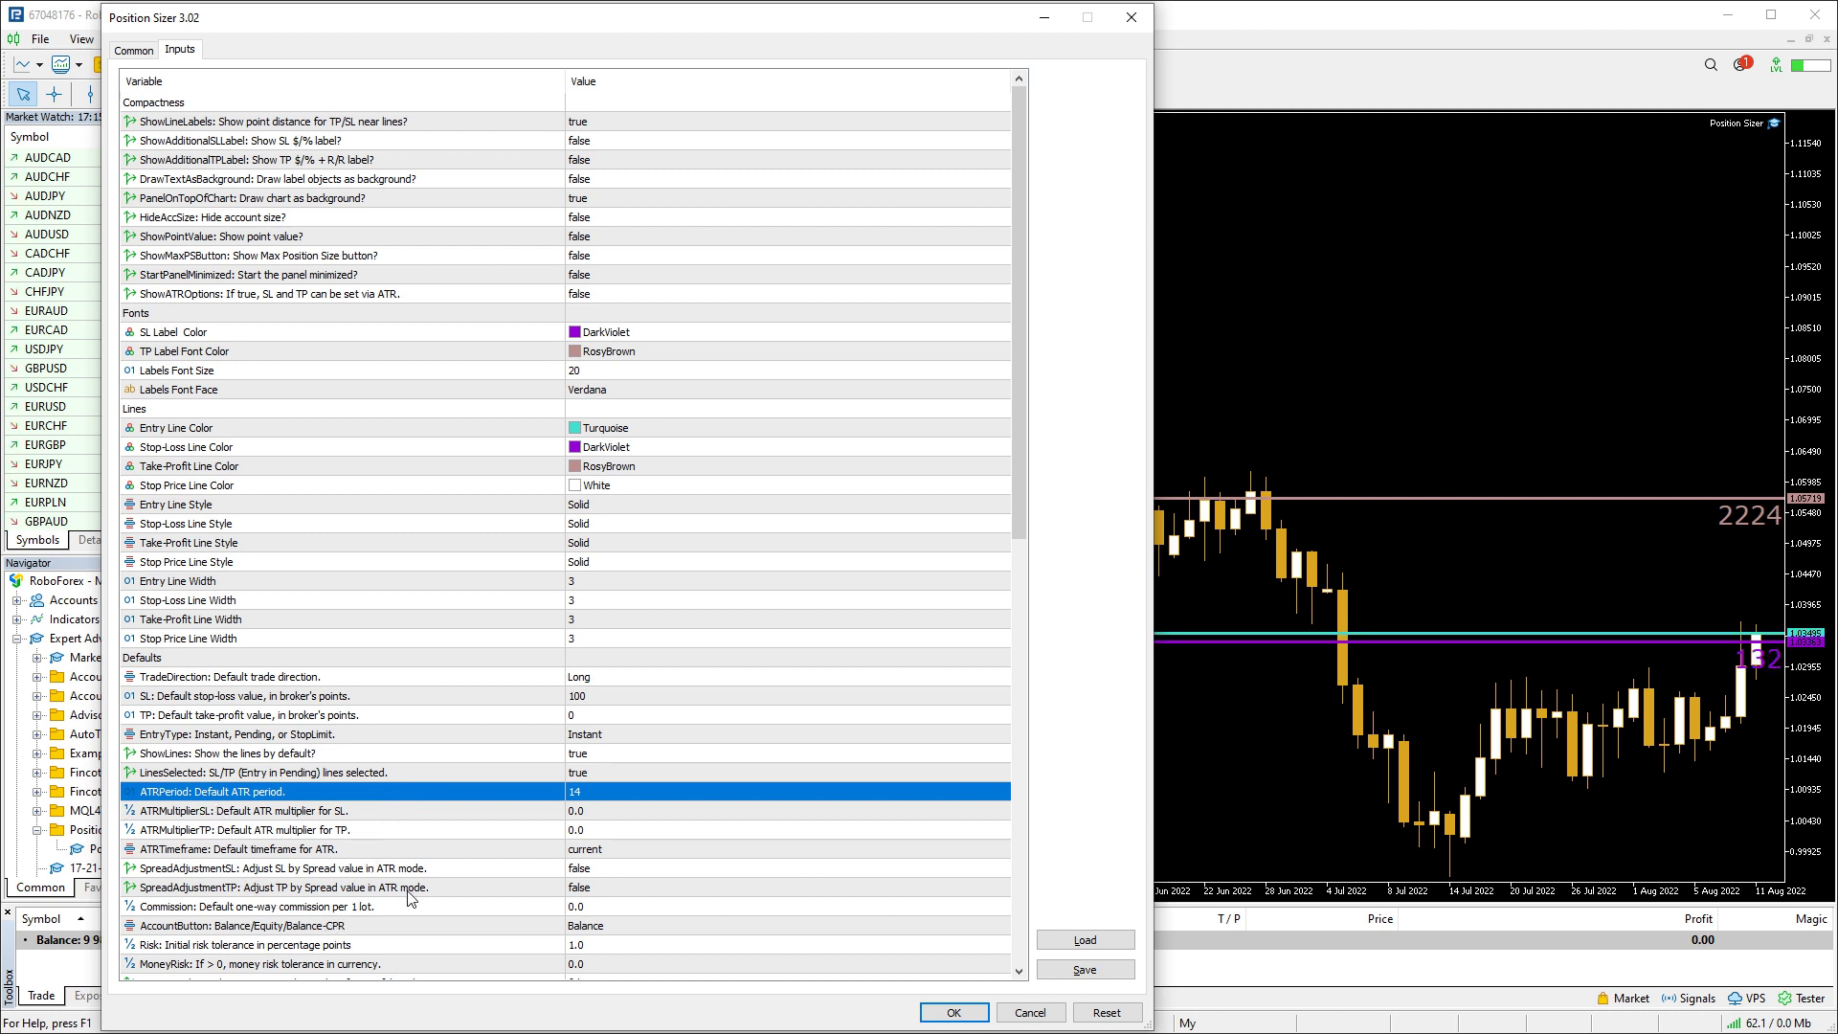
left_click(571, 794)
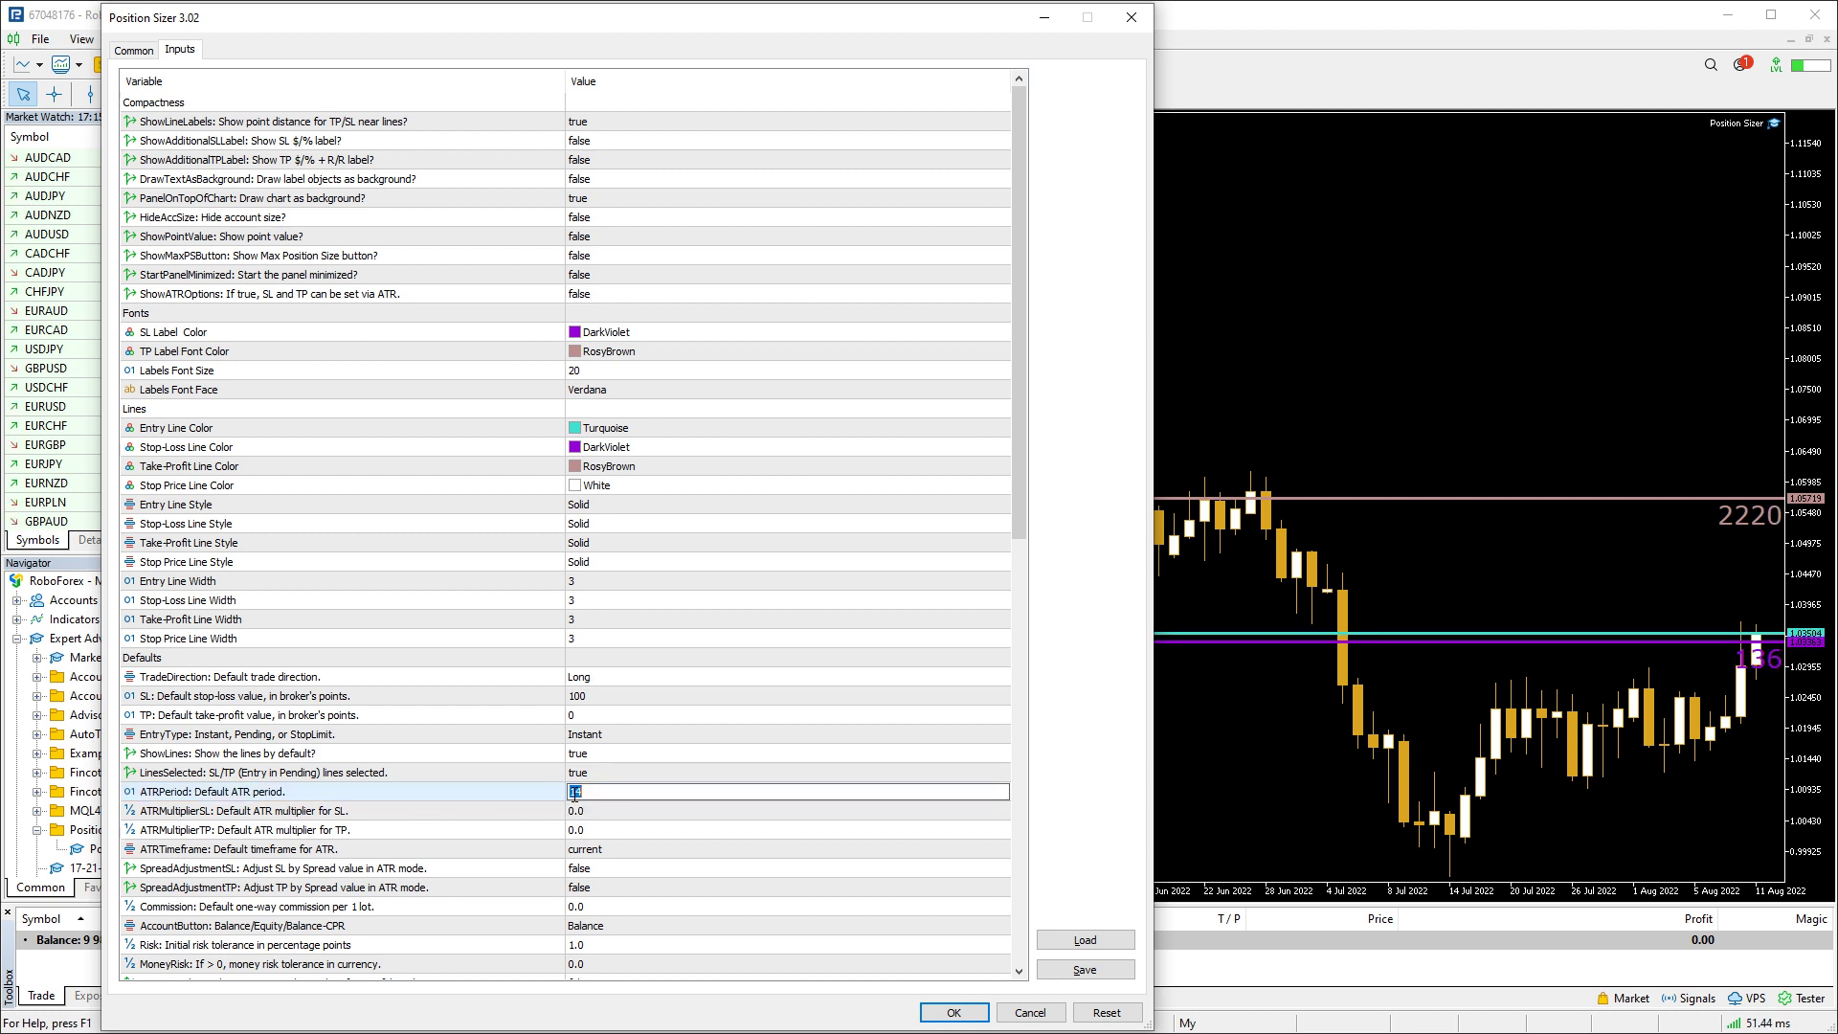
type("20")
key("Return")
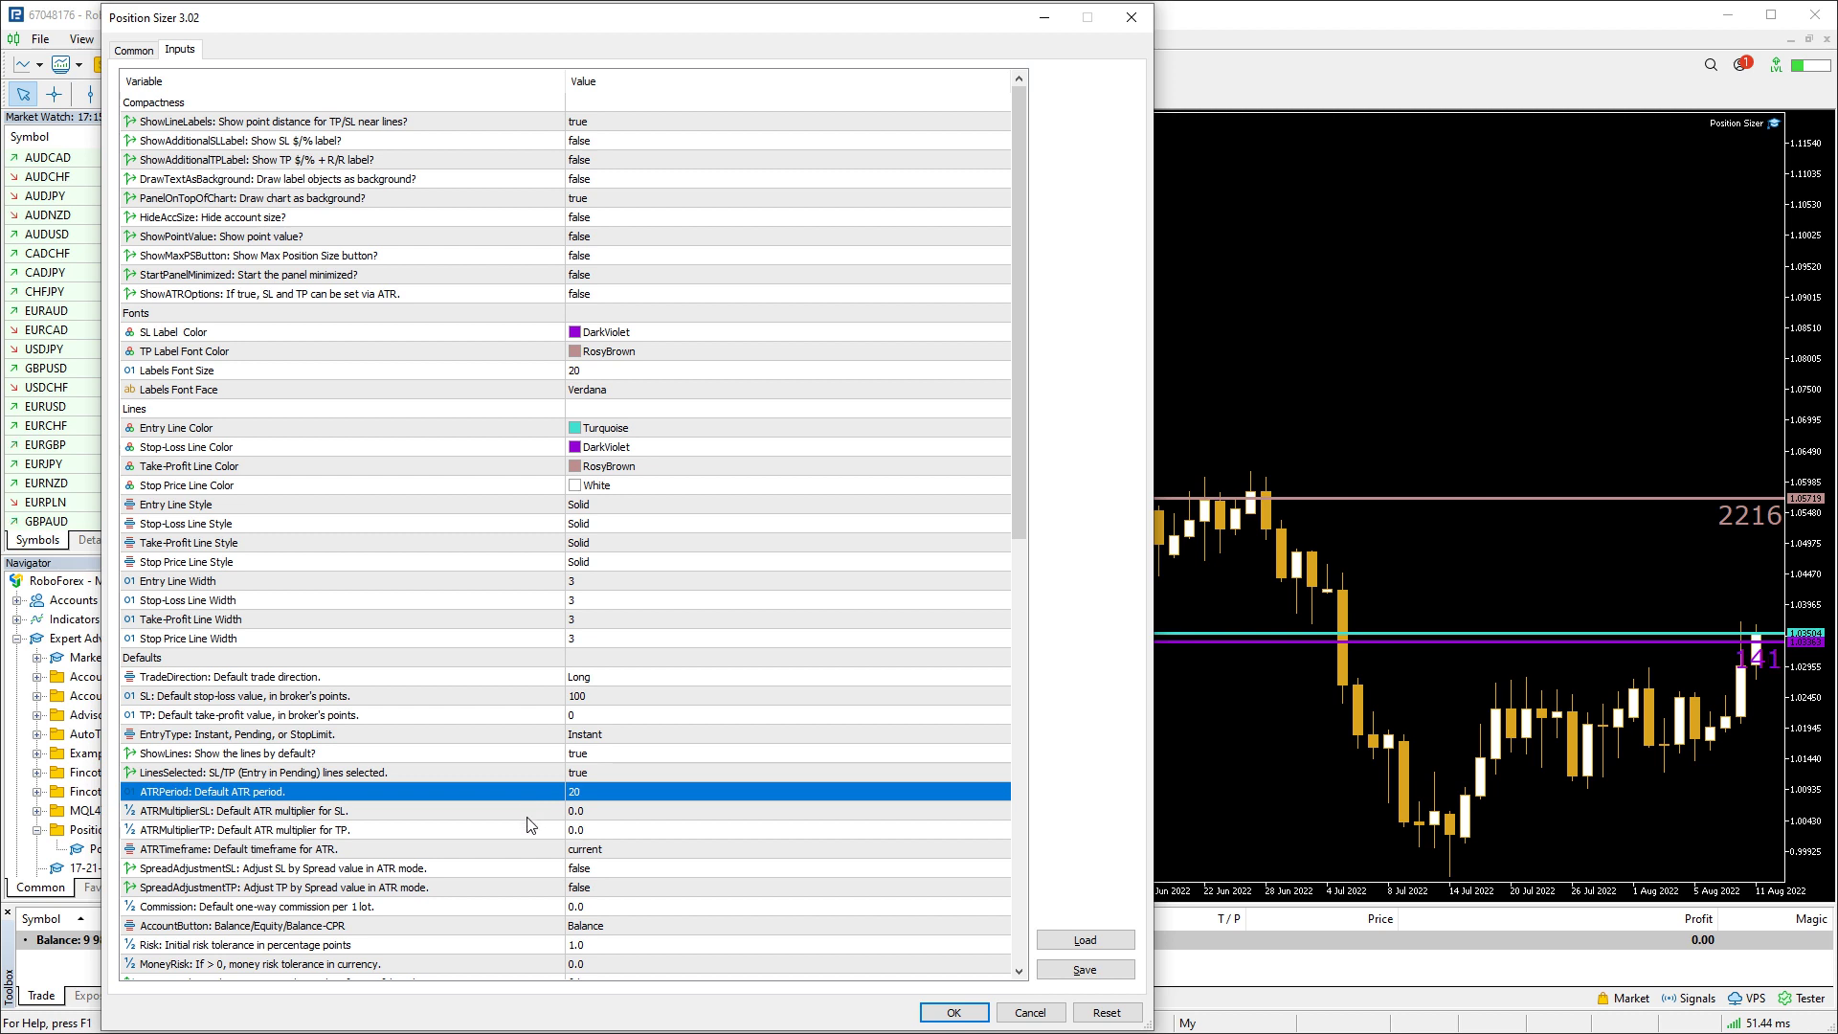
left_click(616, 812)
left_click(616, 812)
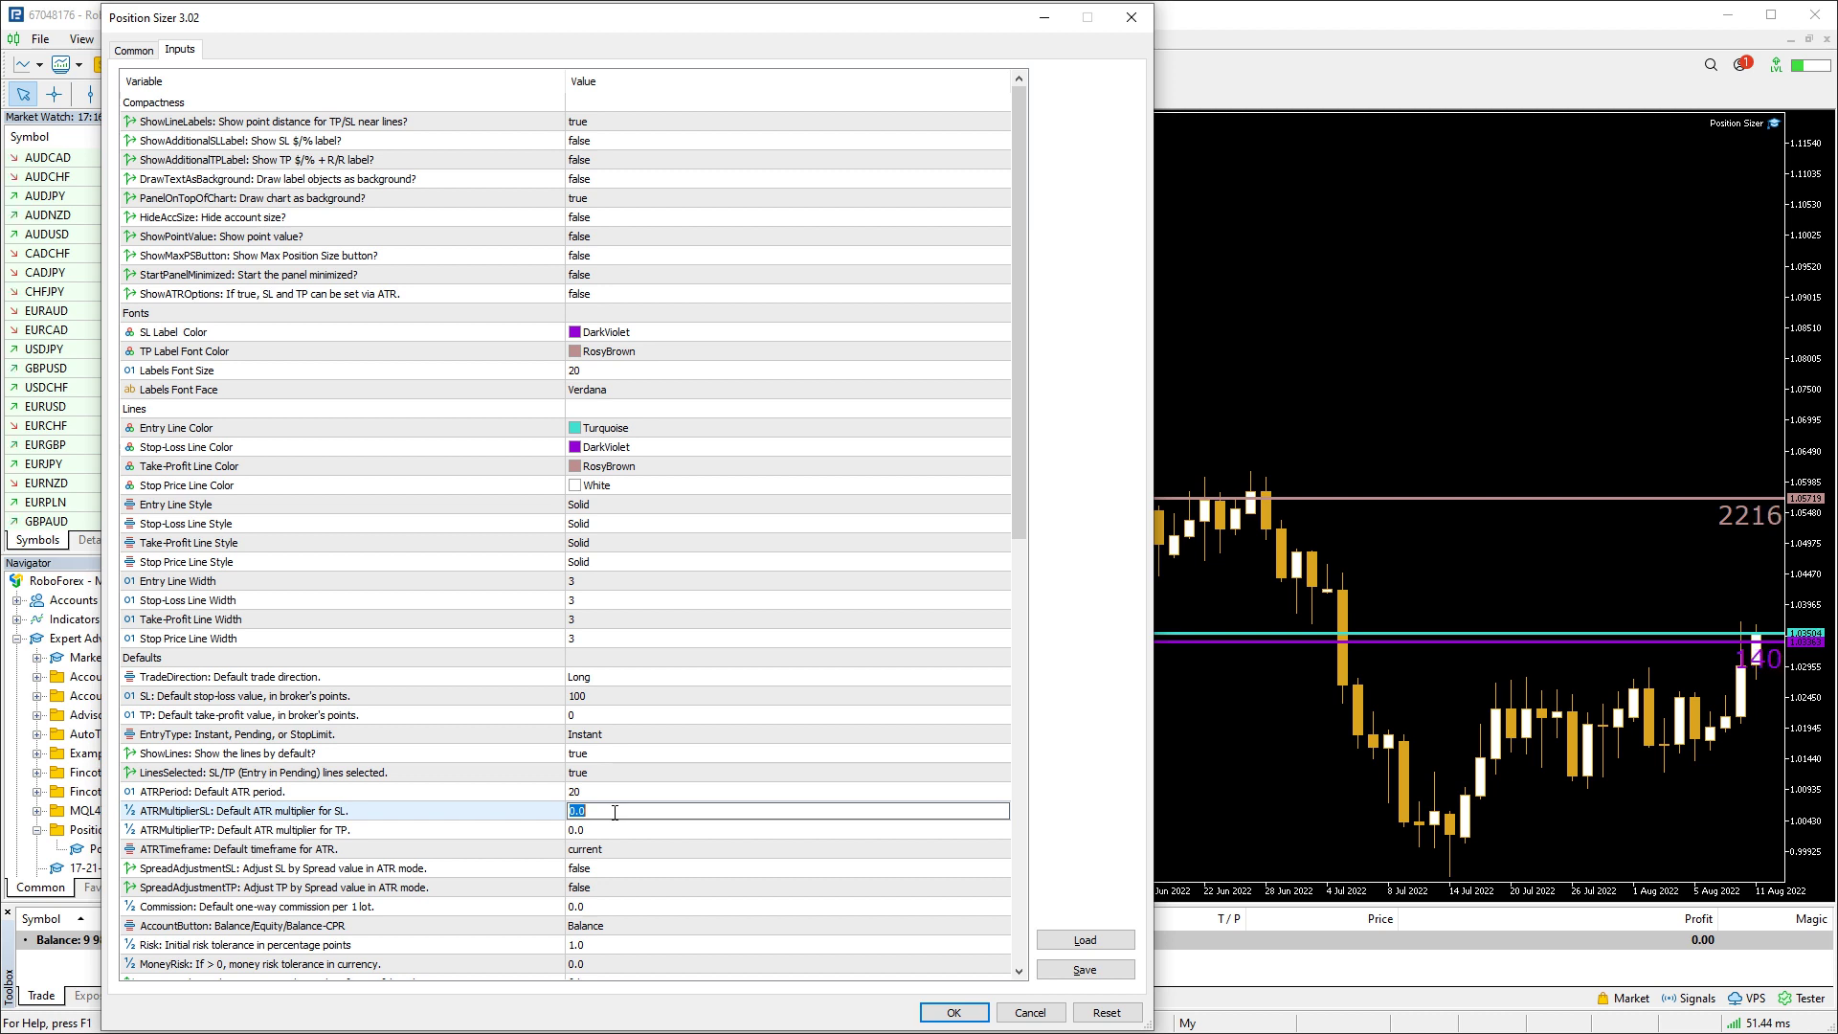
type("1")
double_click(592, 830)
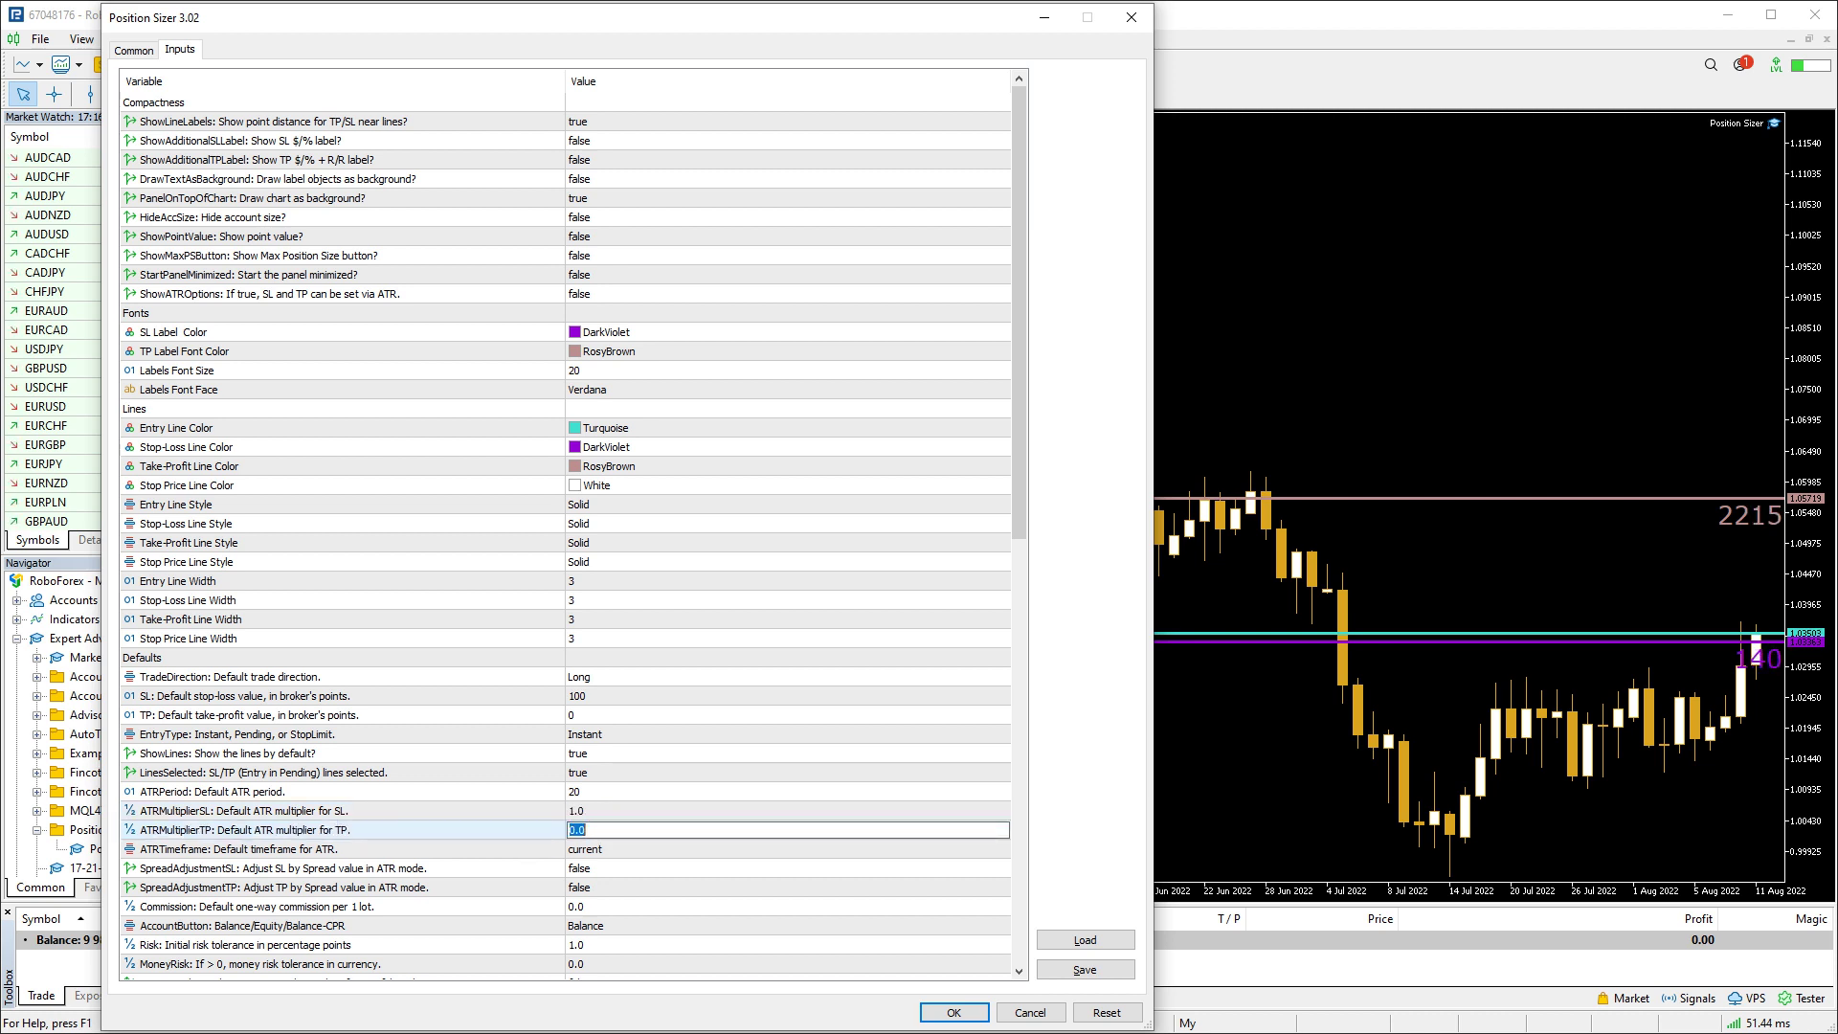
type("3")
left_click(567, 849)
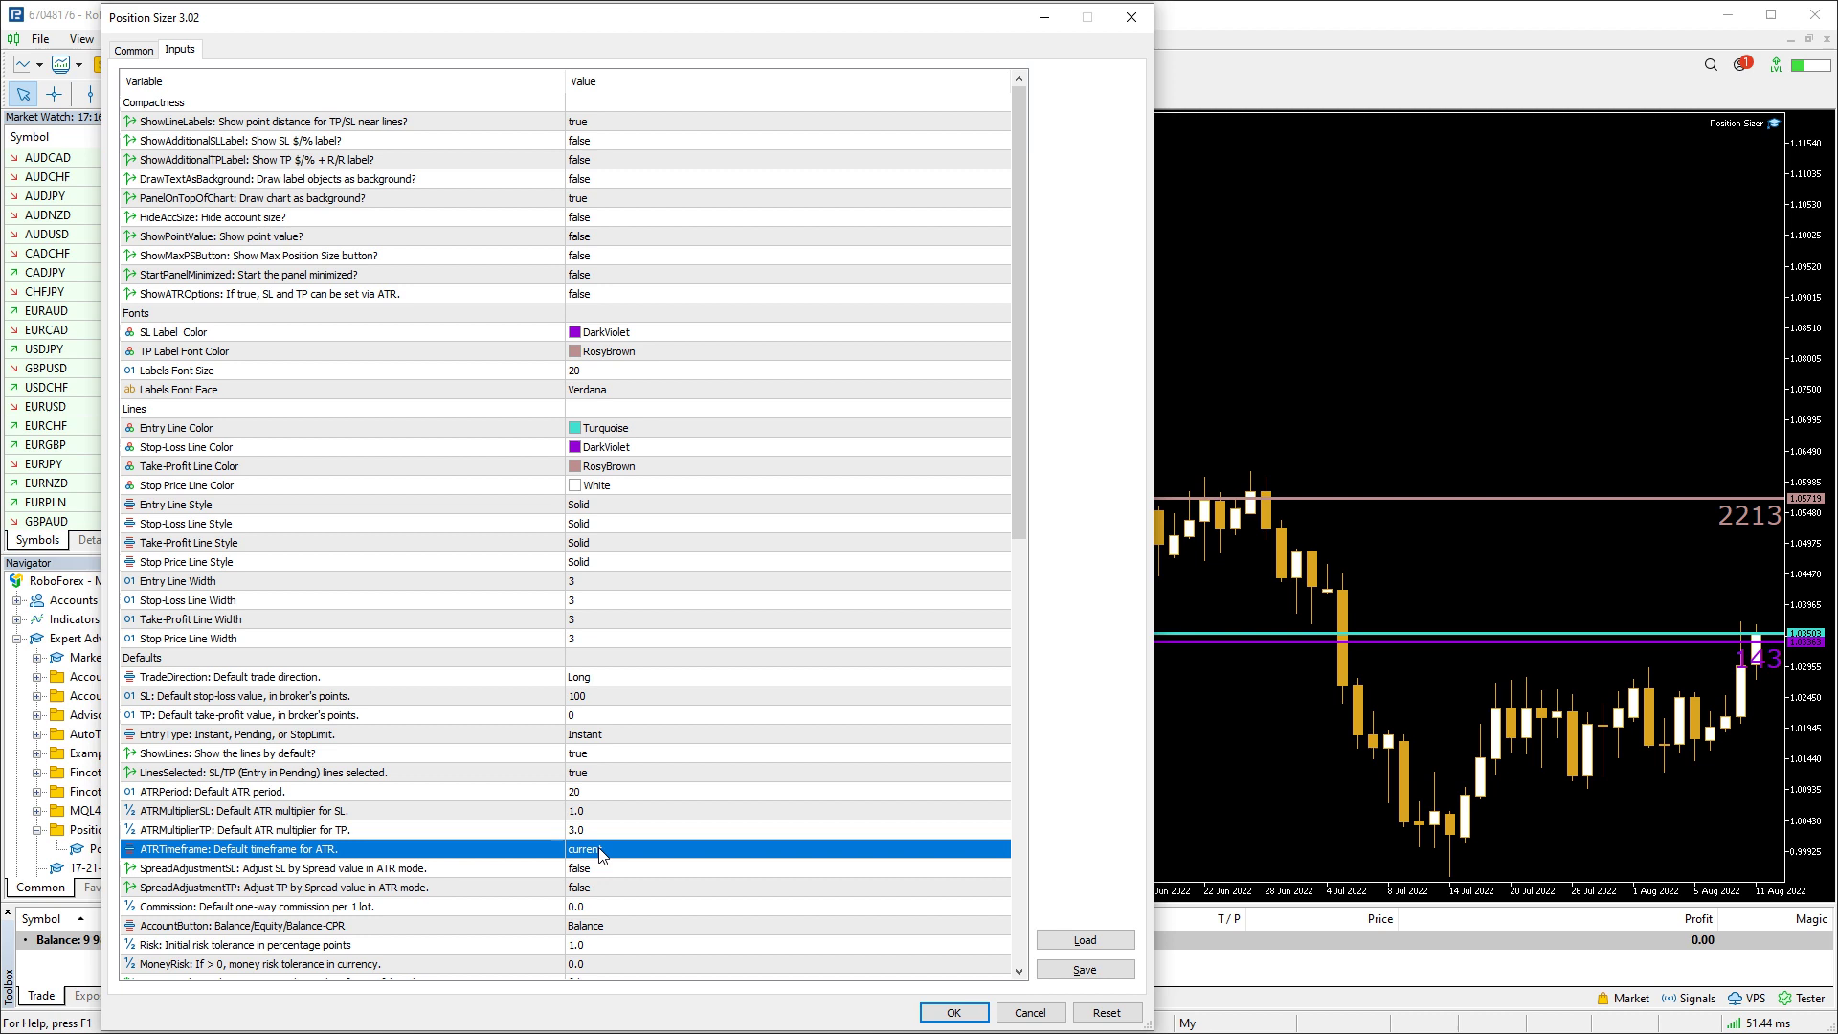
Set ATRTimeframe to 30 Minutes, enable ShowATROptions, apply, and reopen the inputs
left_click(600, 852)
left_click(600, 852)
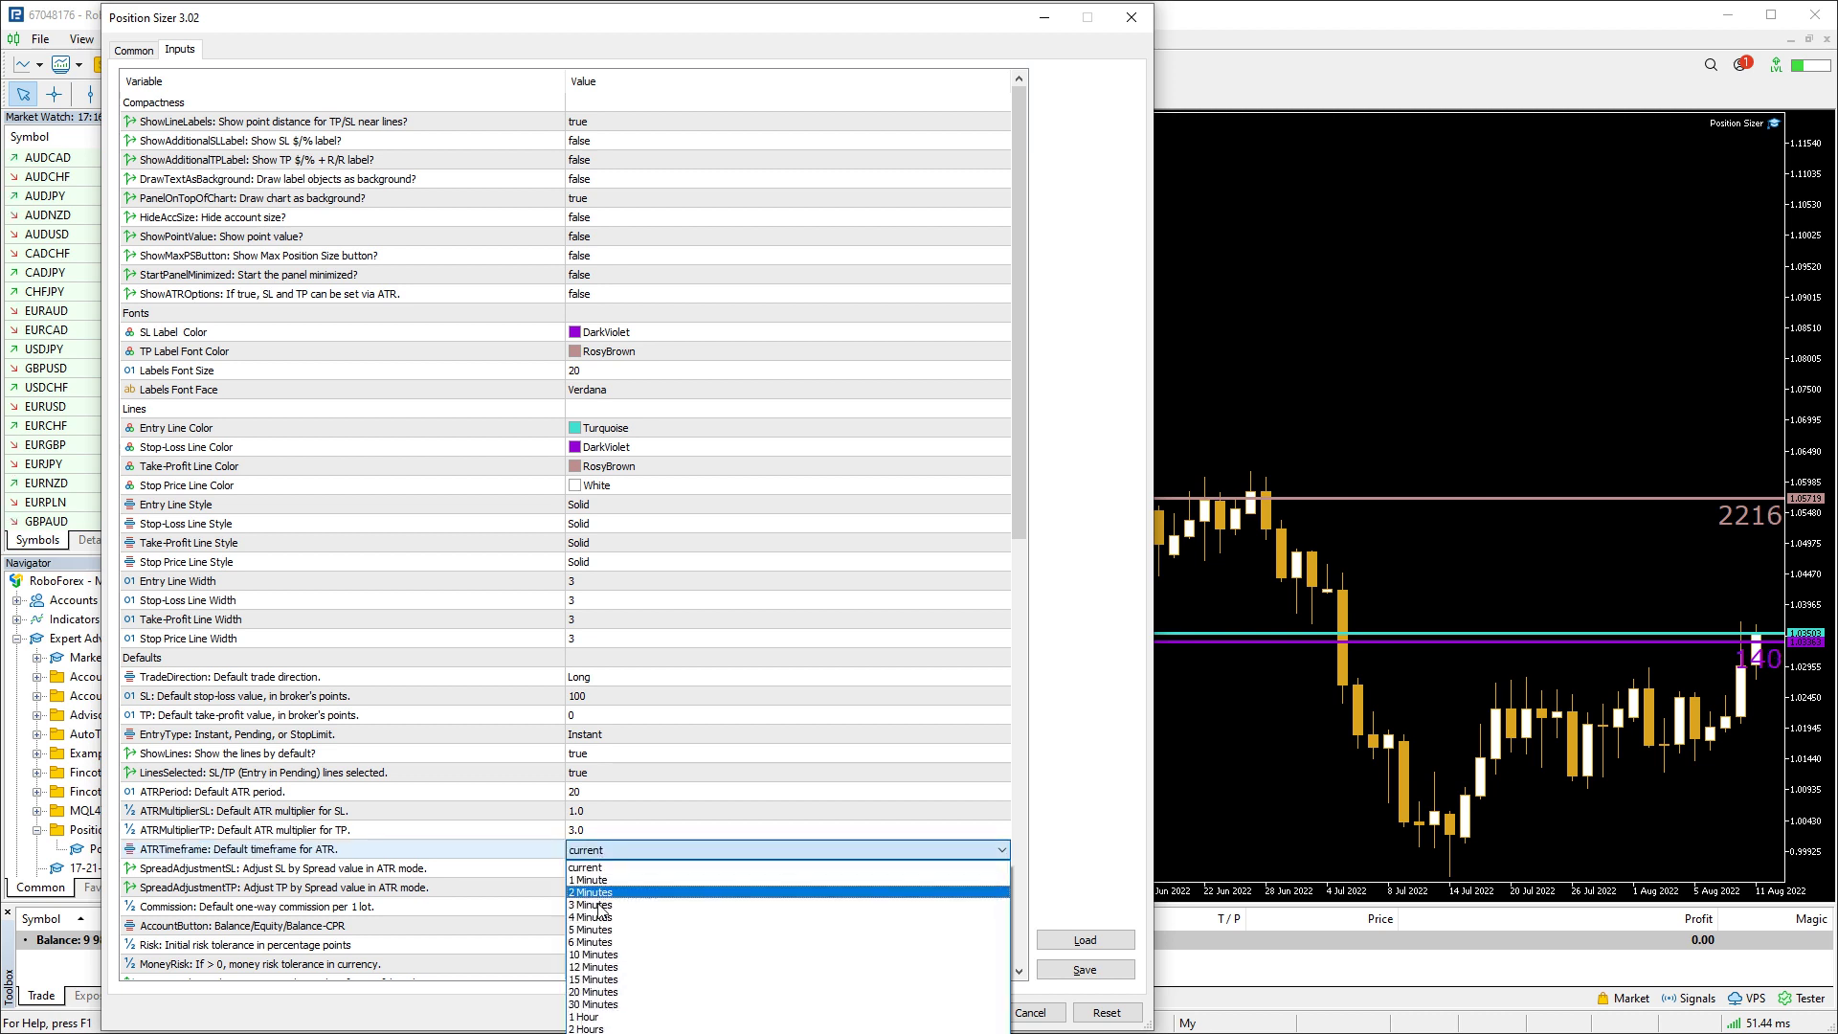
left_click(598, 1004)
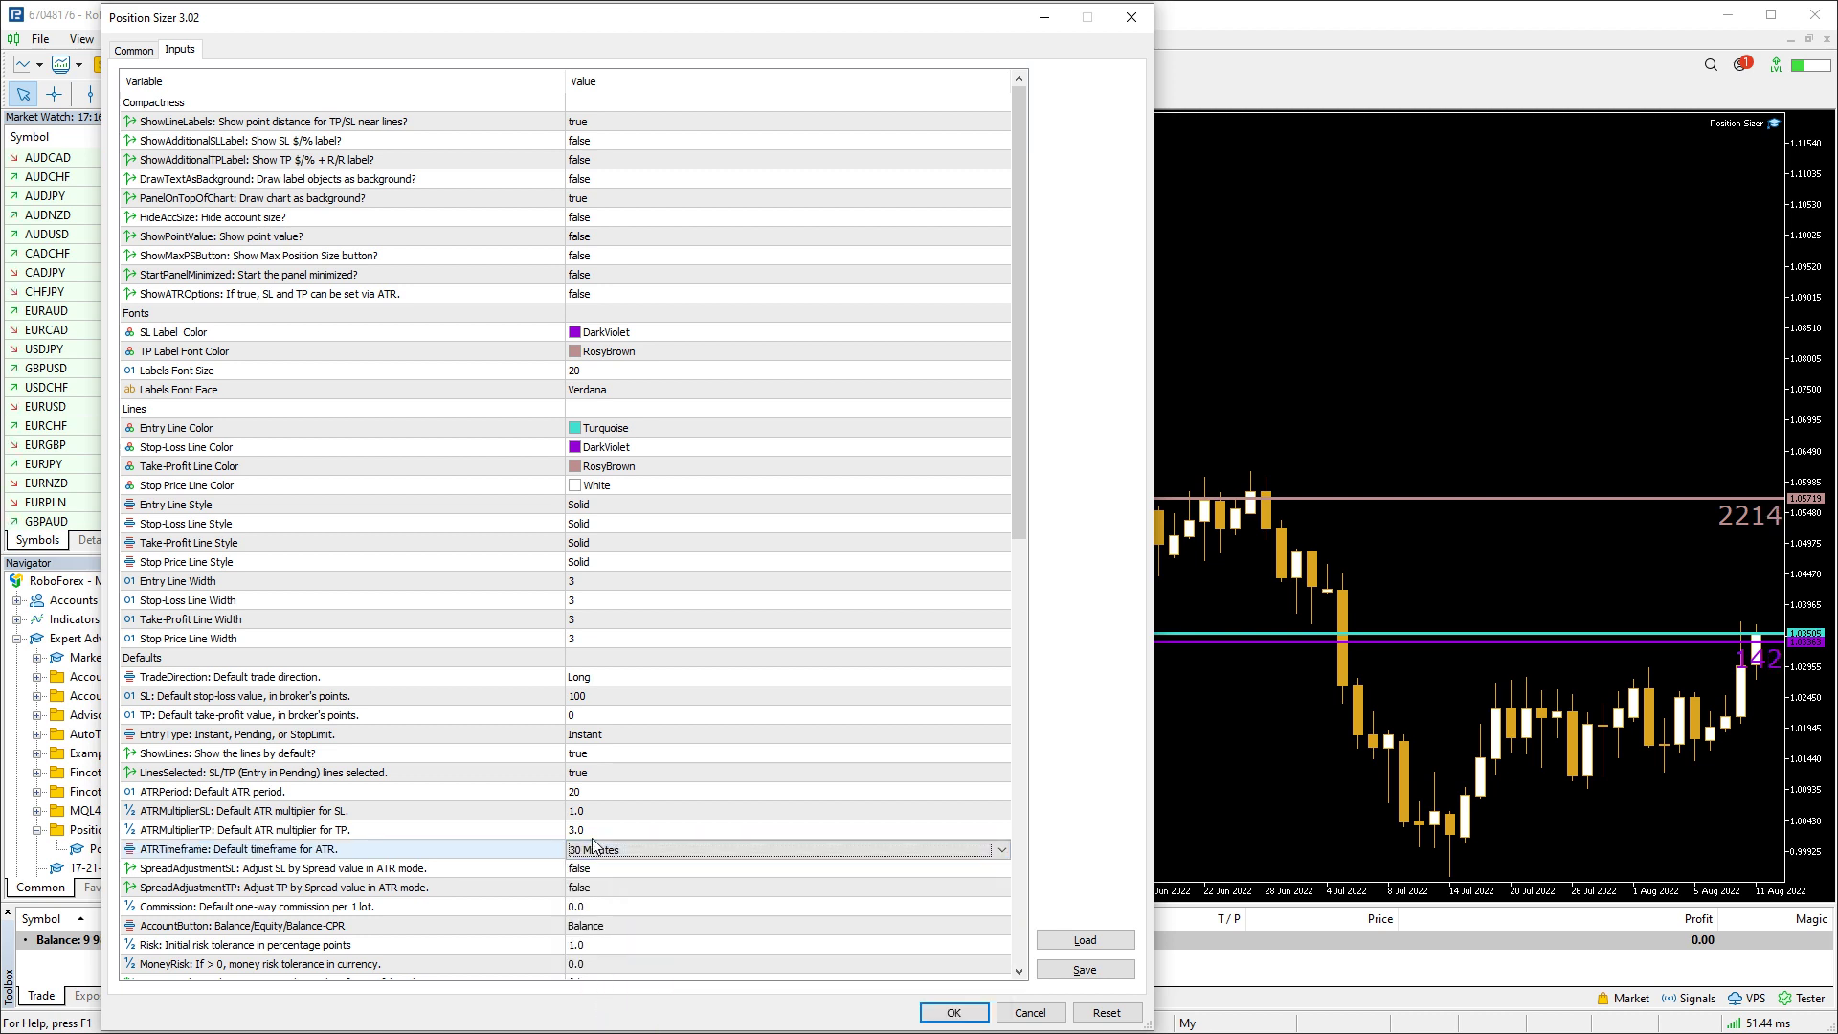
left_click(591, 833)
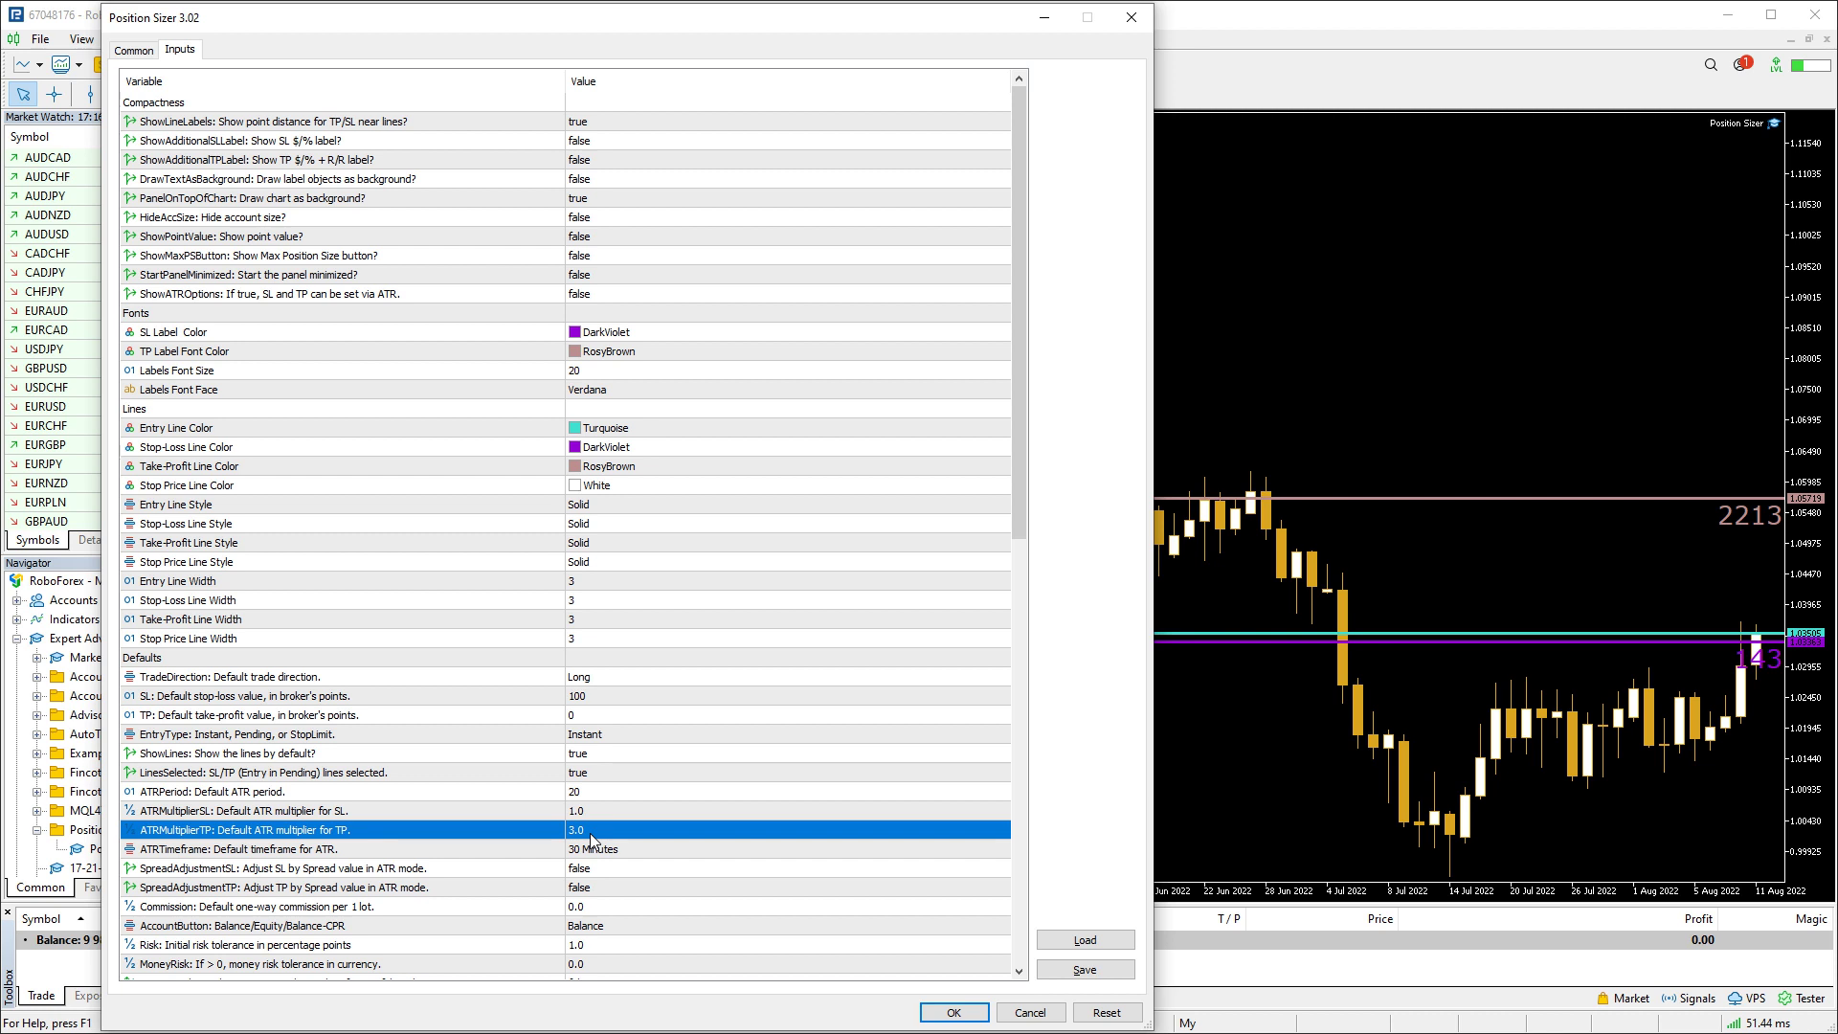
left_click(610, 296)
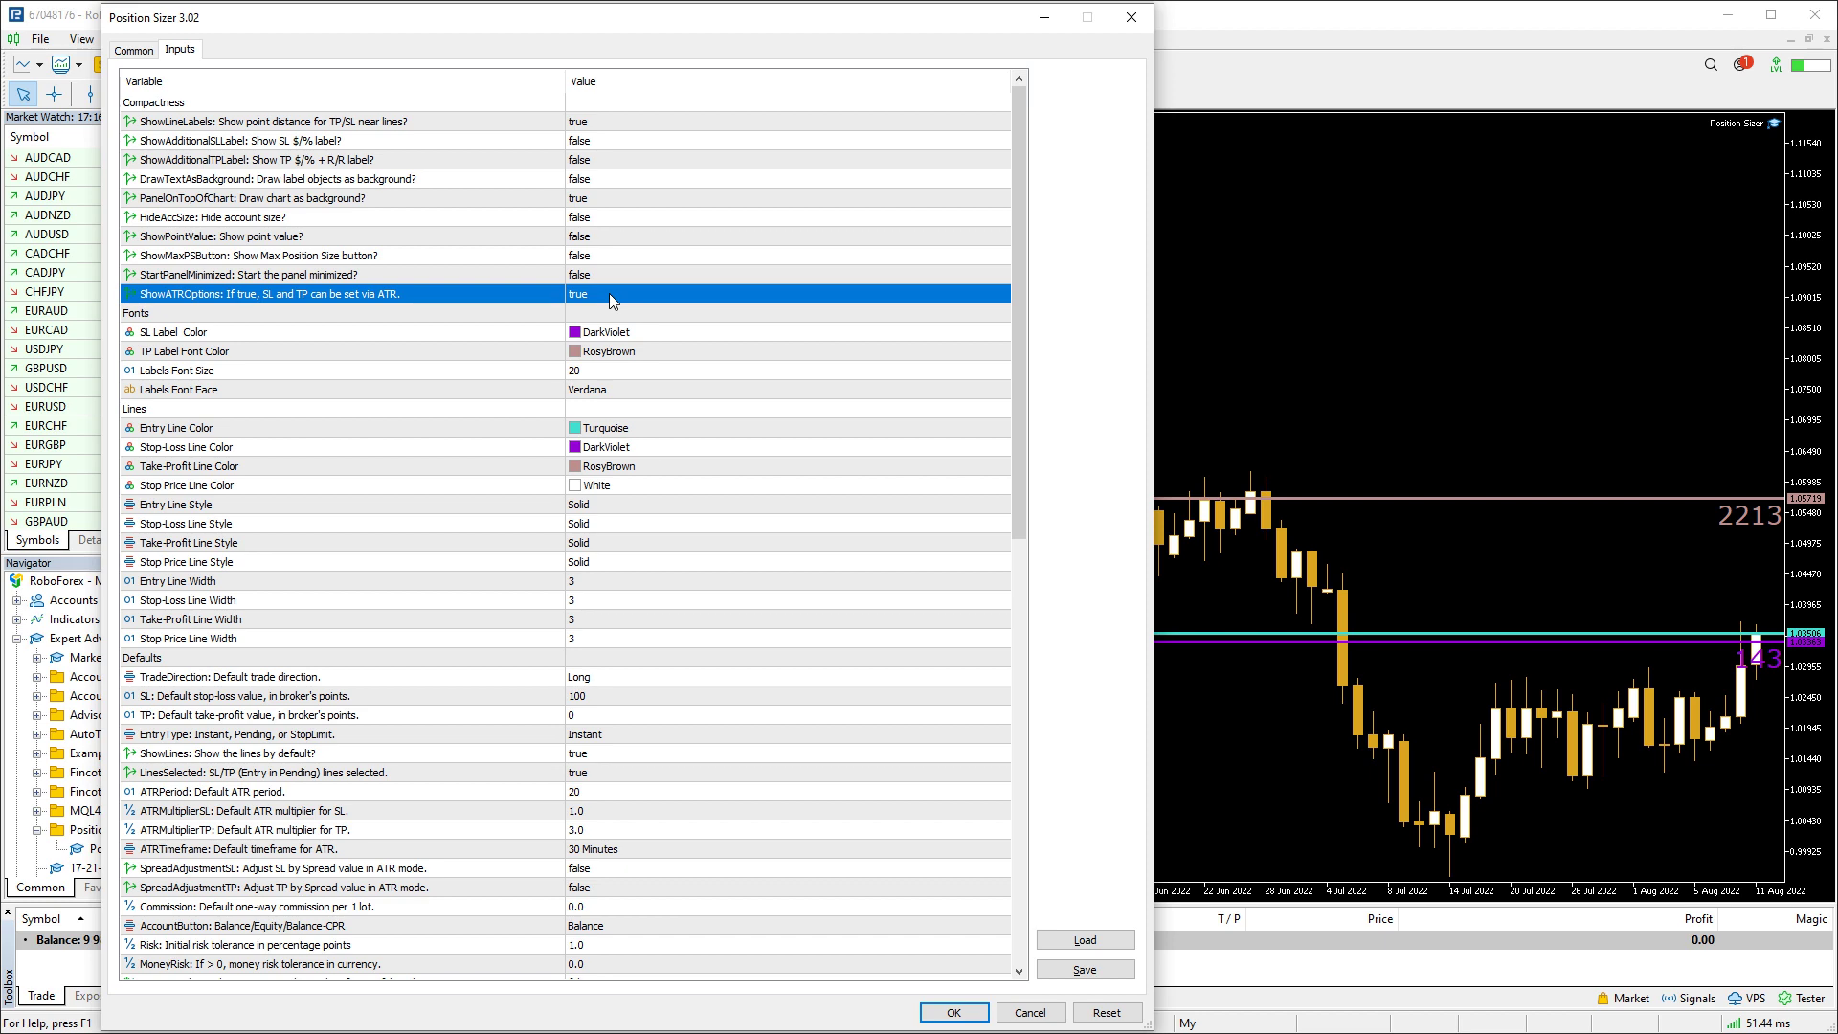
left_click(950, 1008)
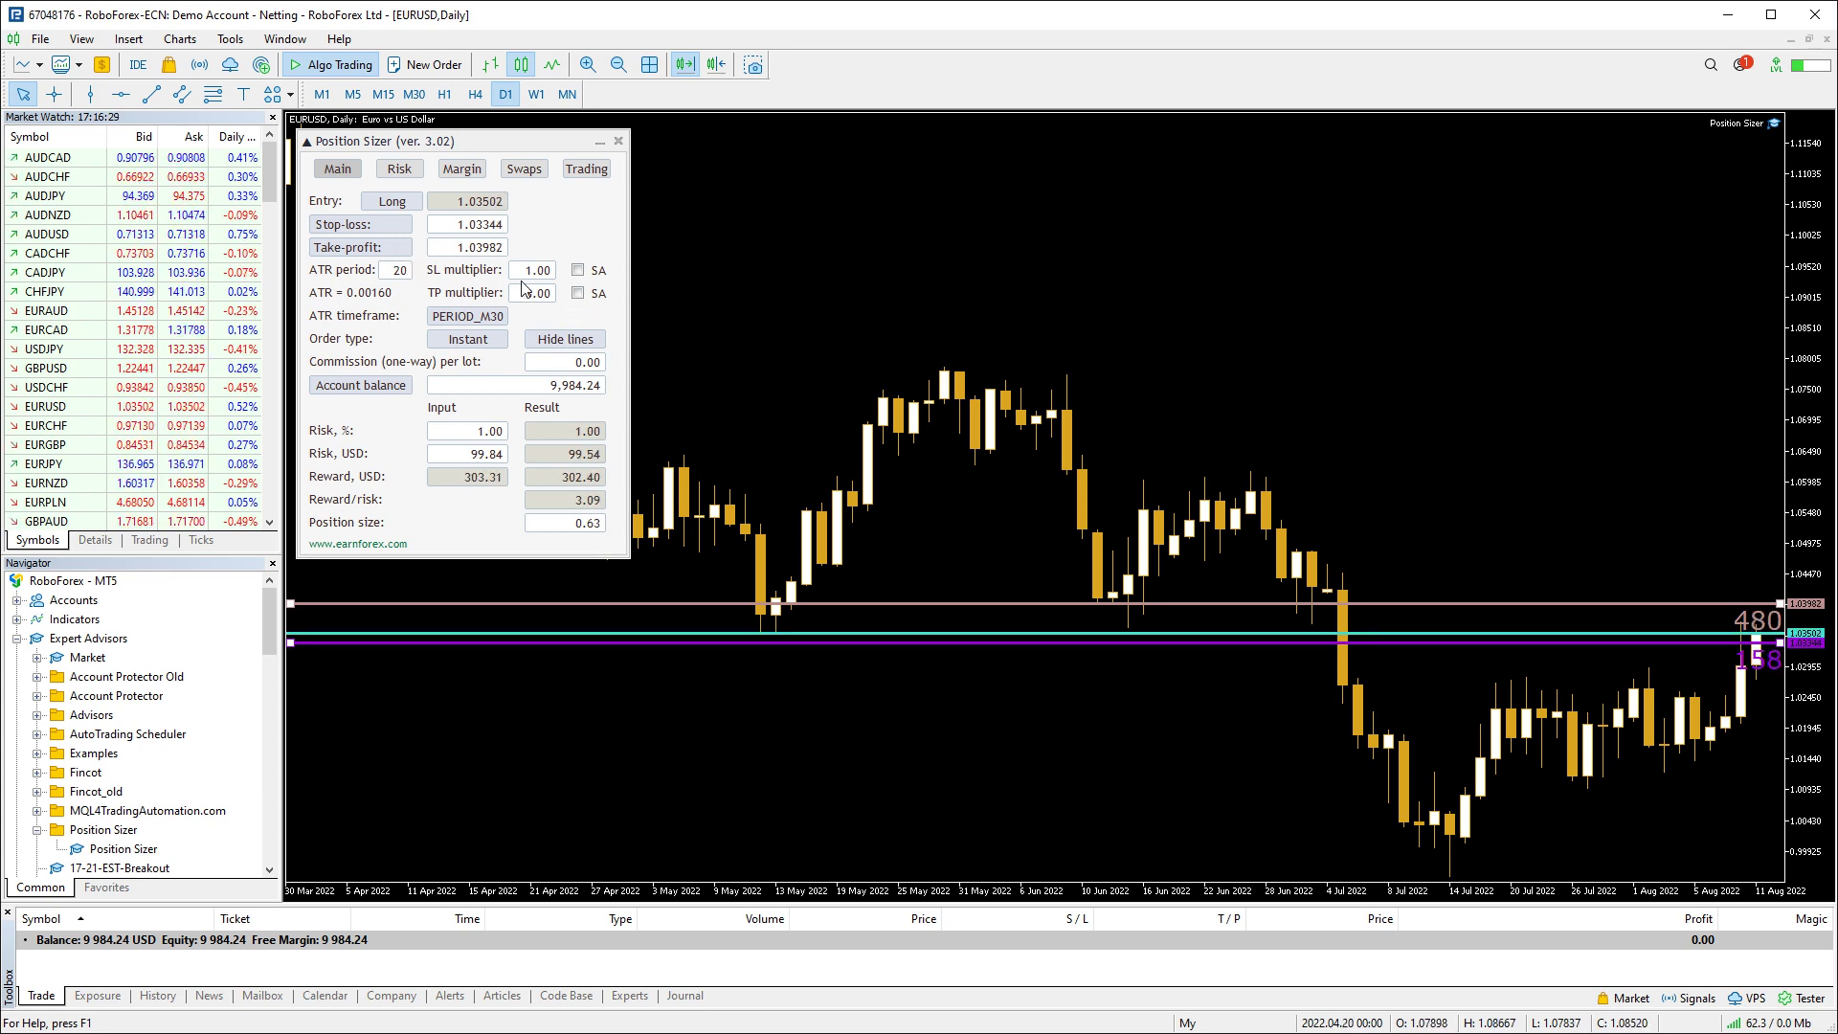
key("F7")
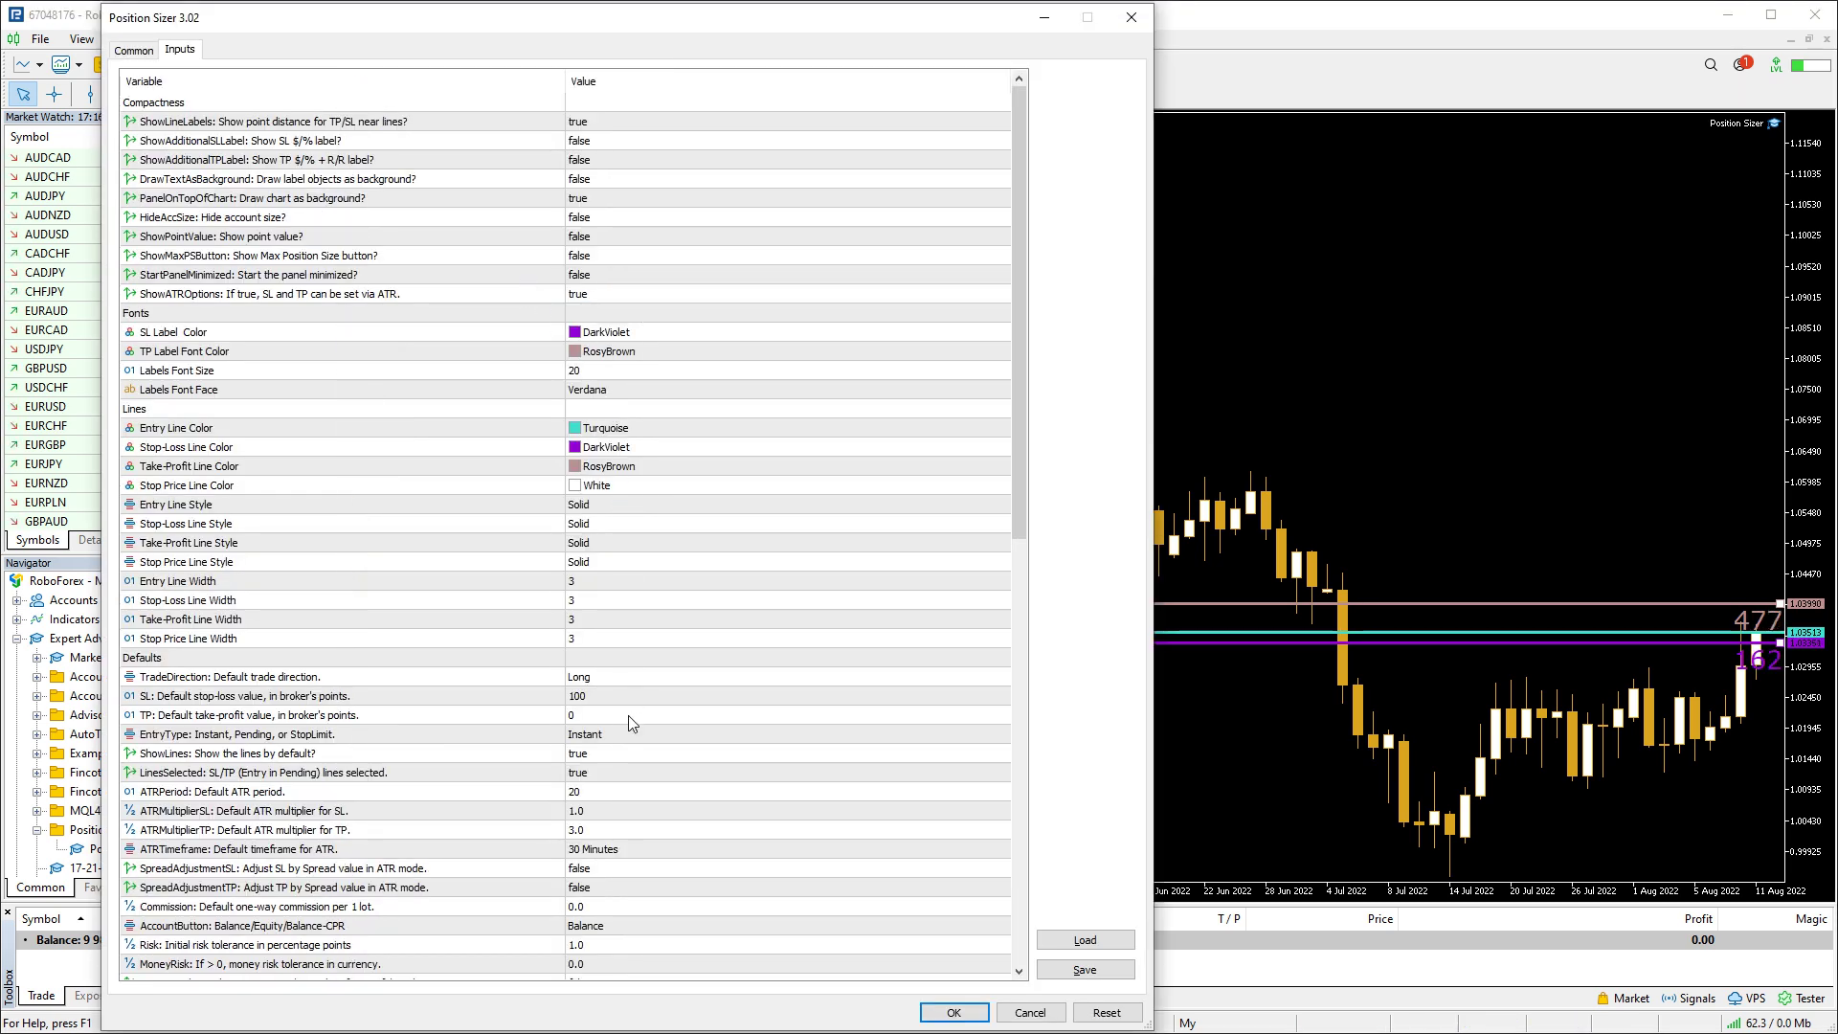
Turn ShowATROptions off, set the default one-way commission to 10.0 per lot, and apply
double_click(585, 297)
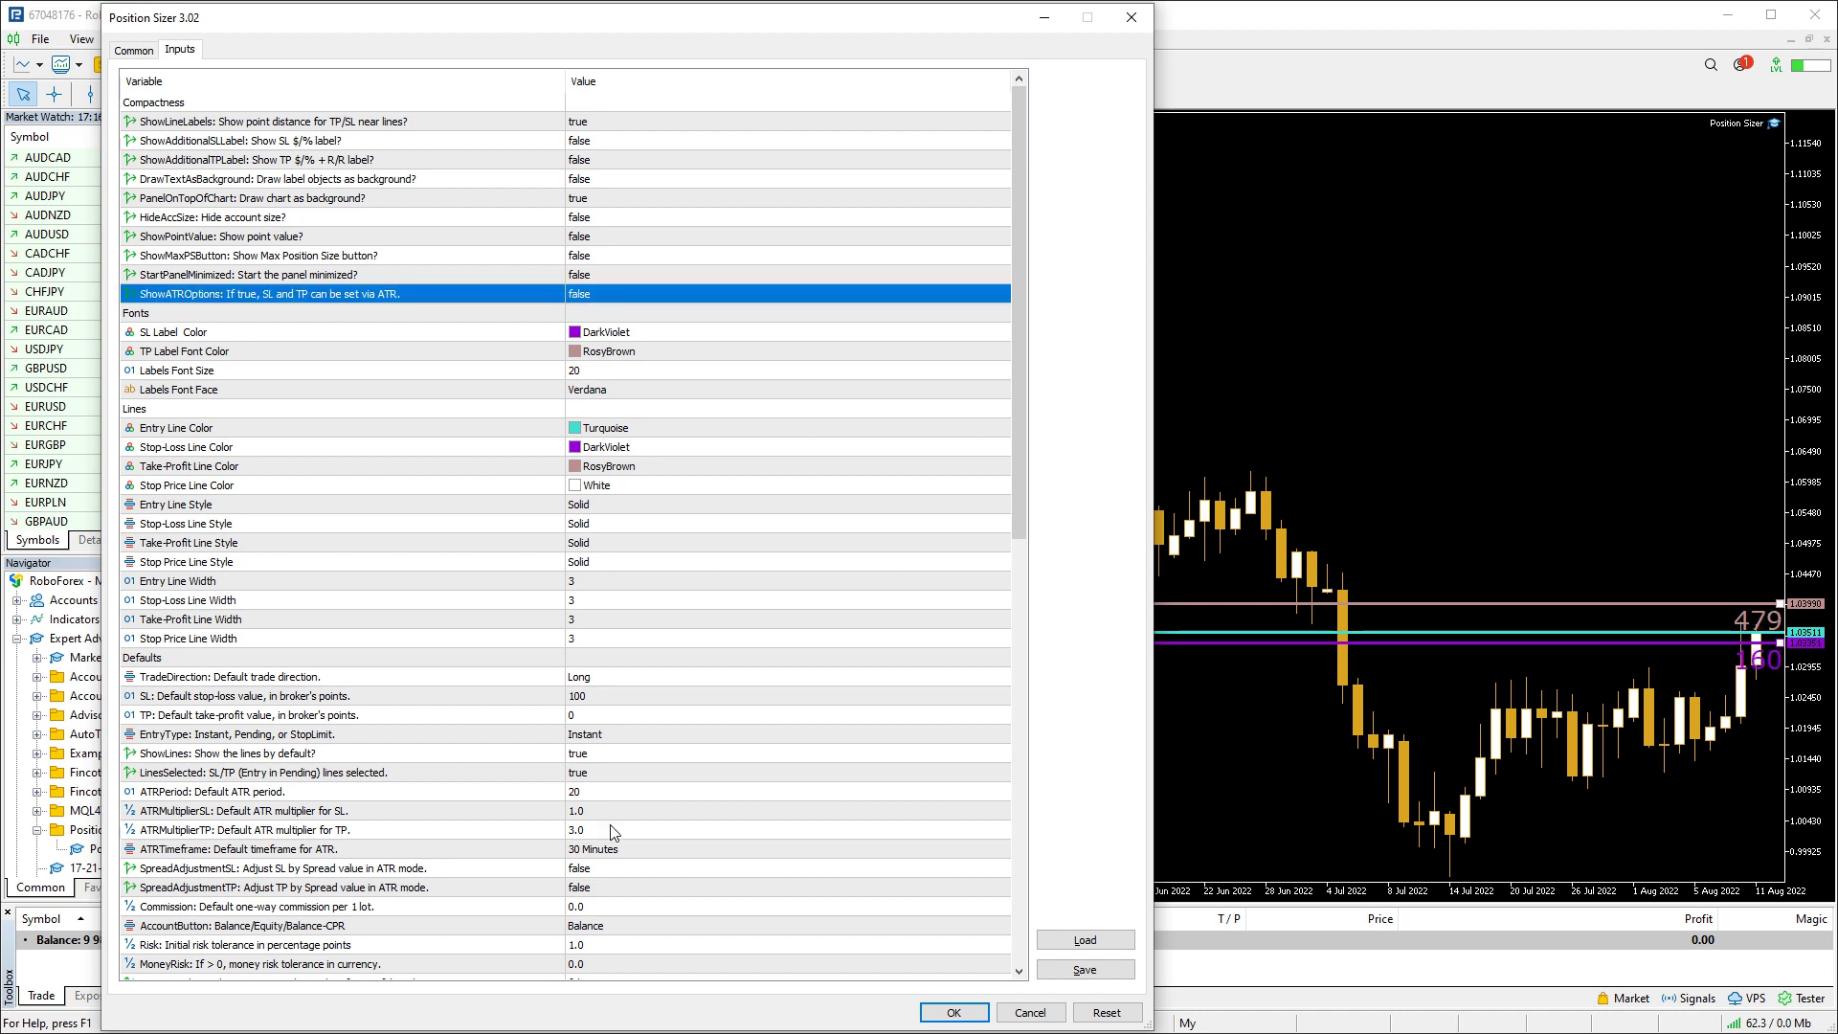
scroll(612, 829, "down", 11)
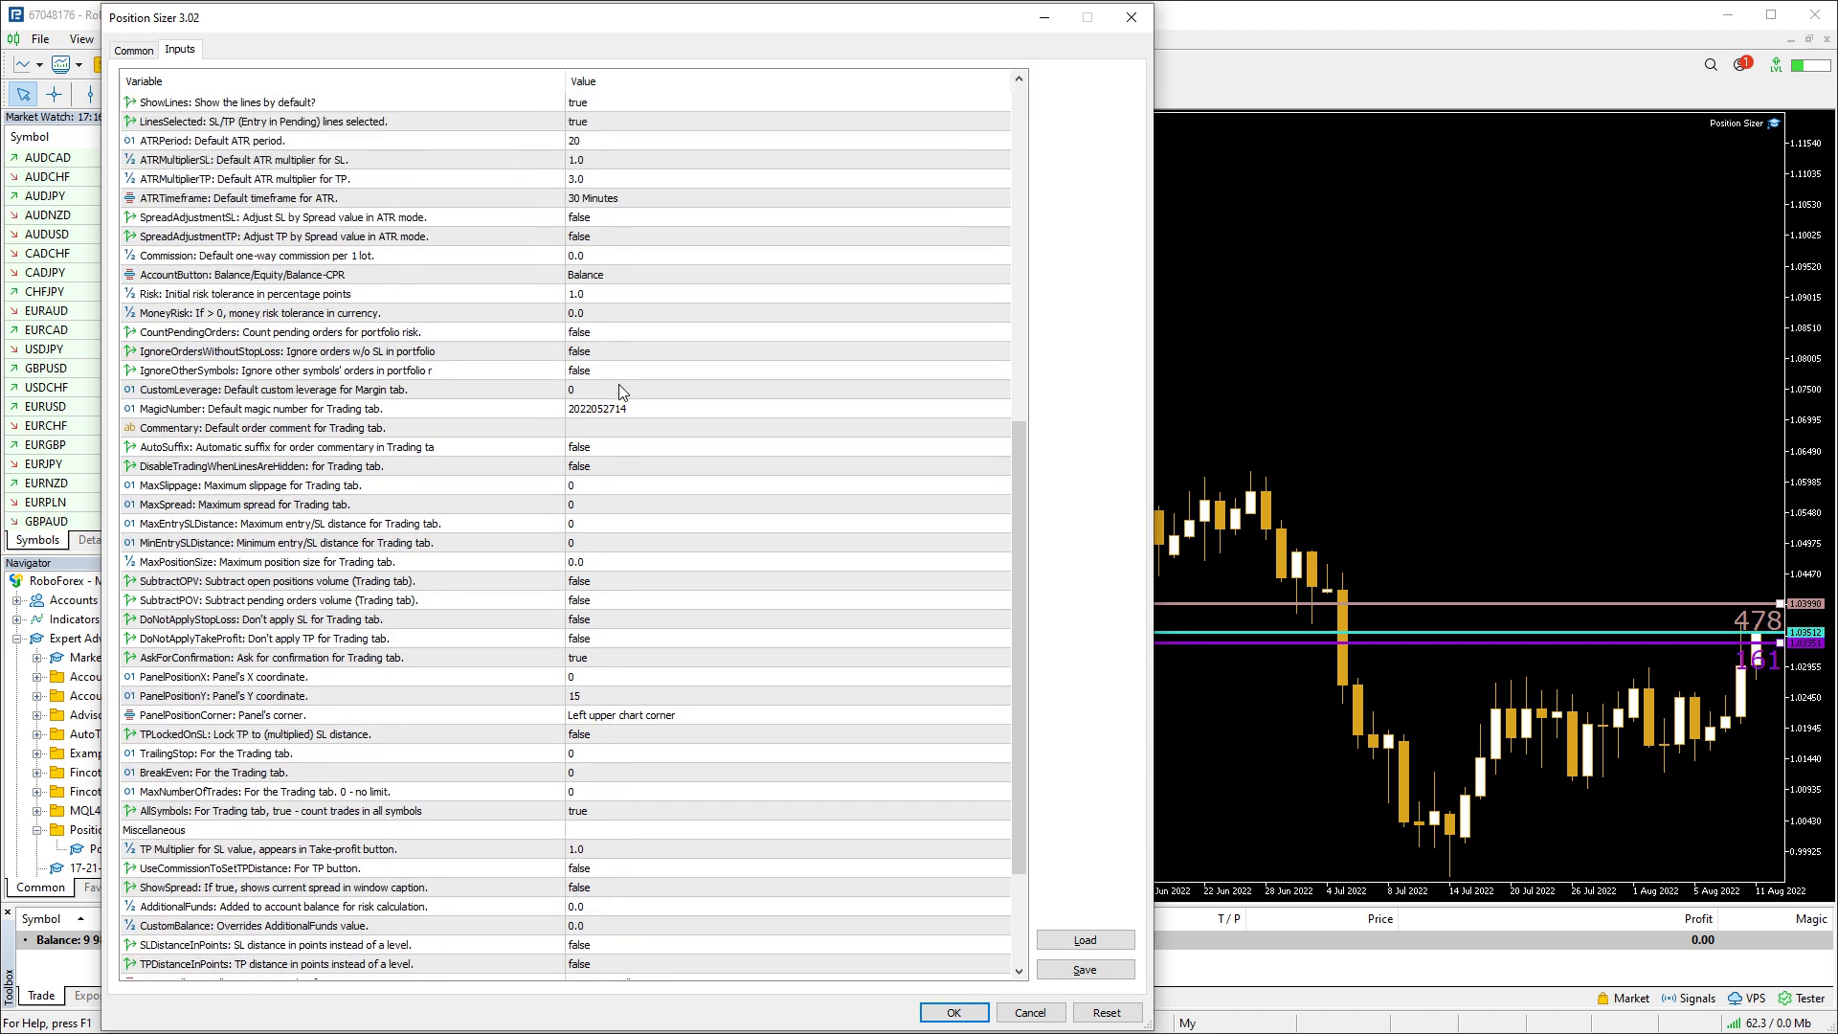
left_click(605, 256)
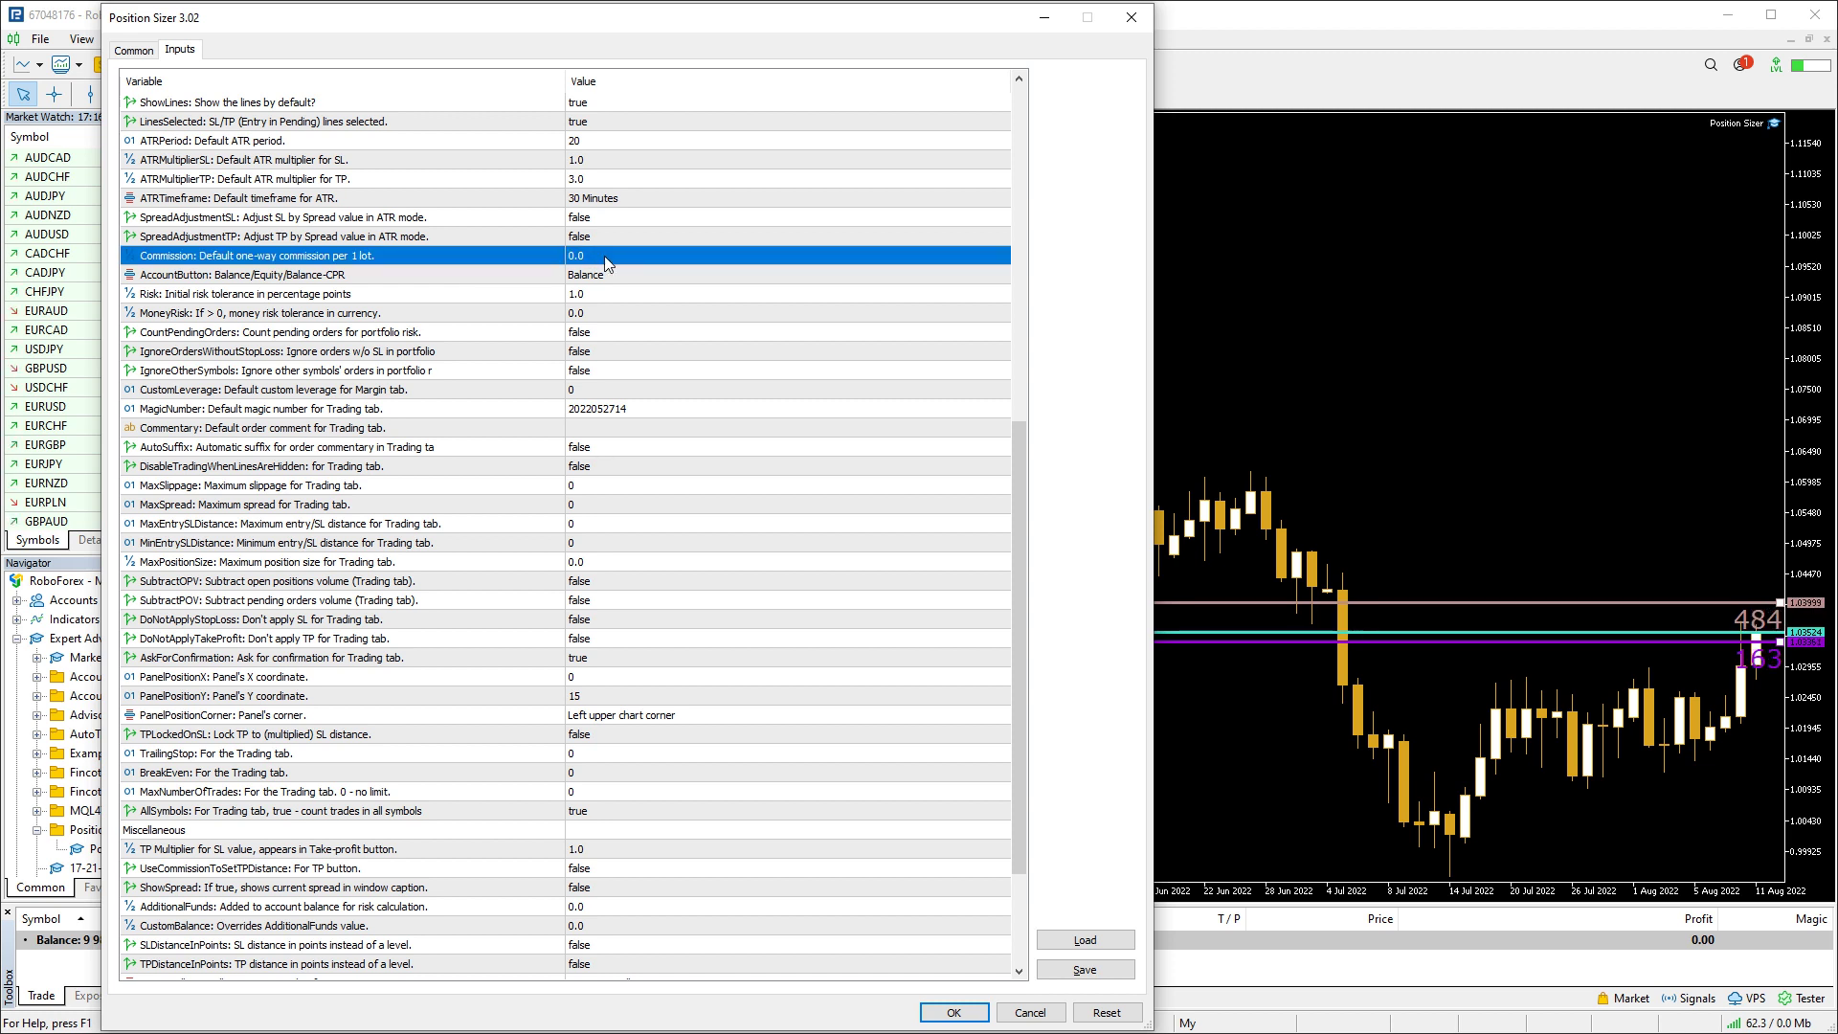
left_click(605, 256)
type("10")
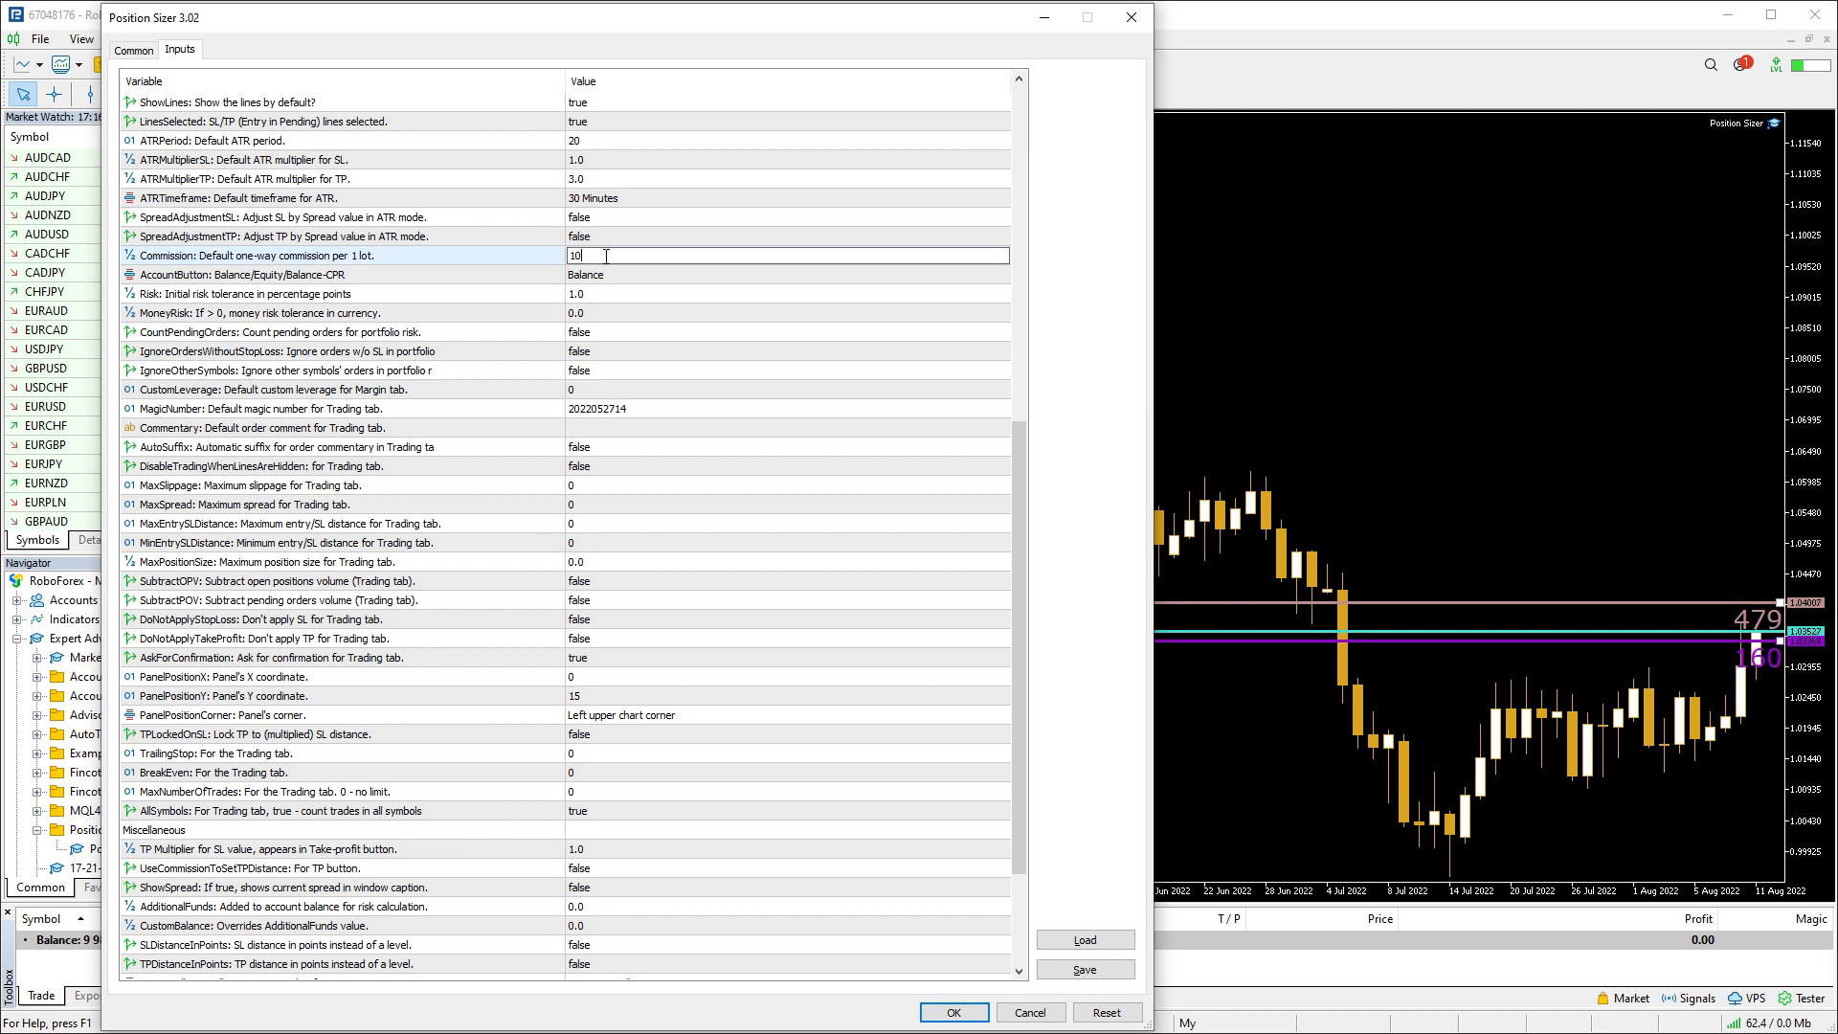
key("Return")
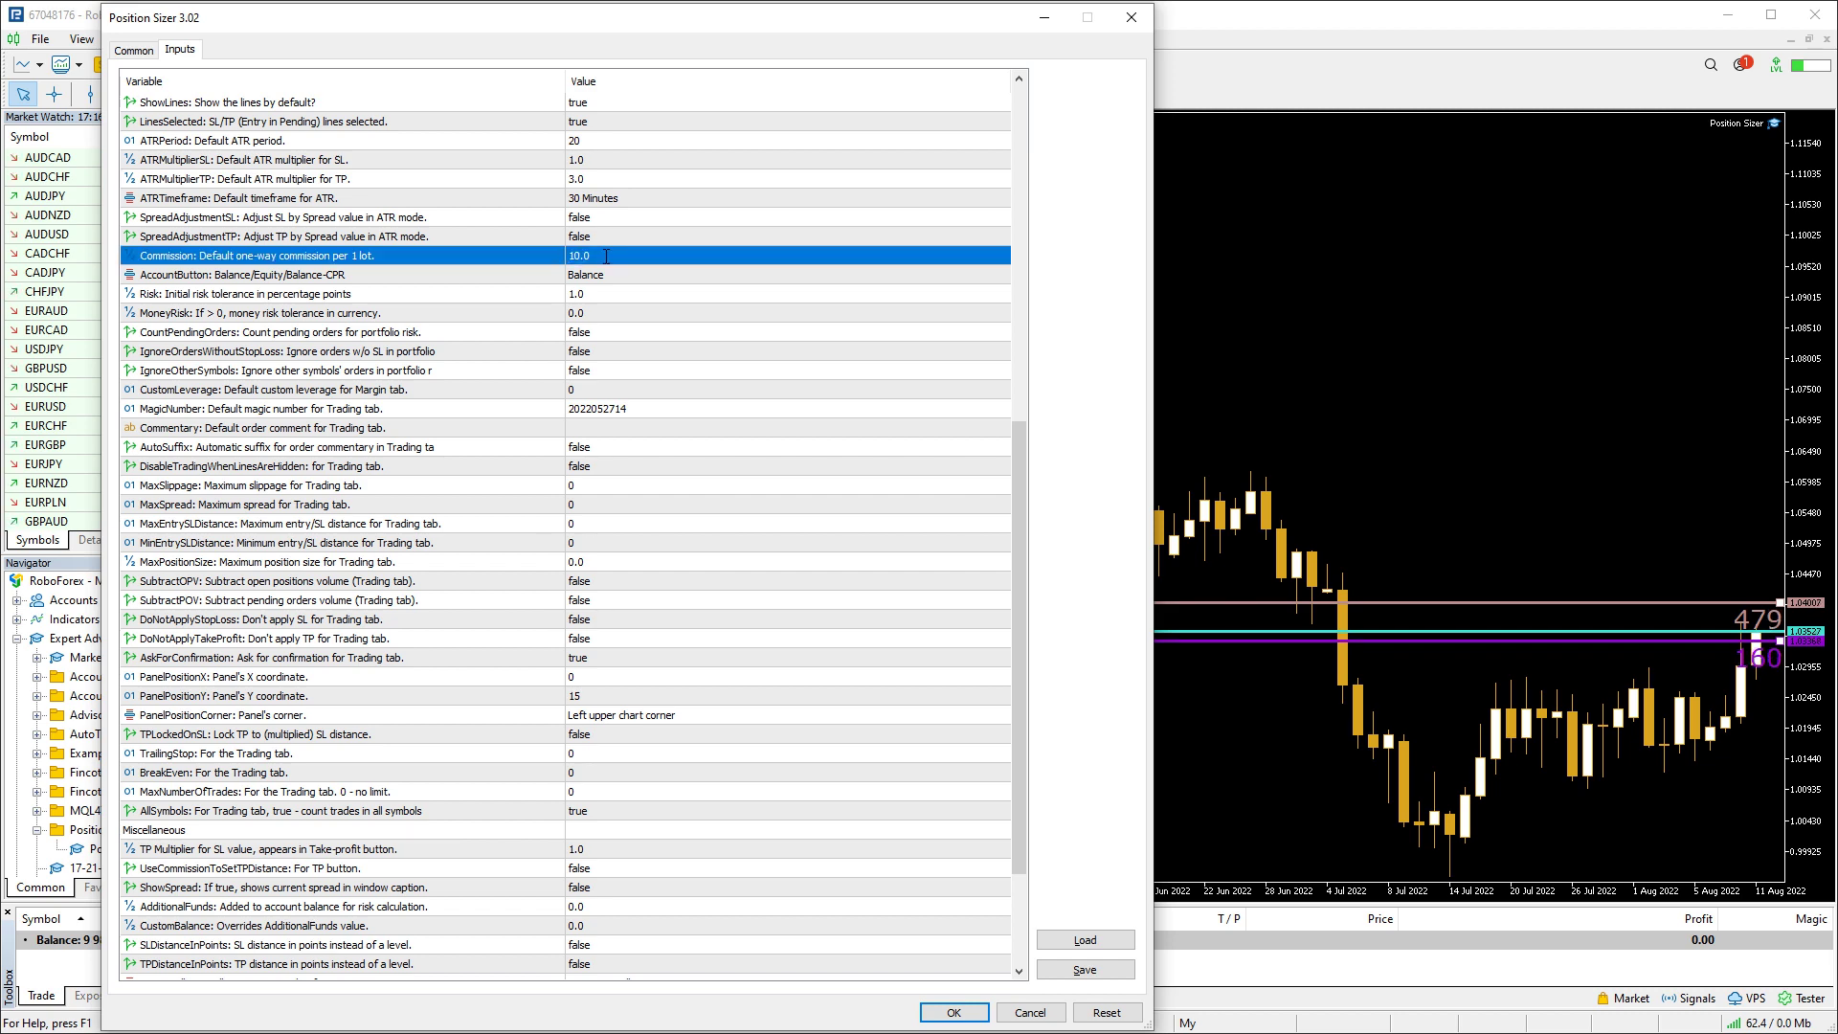
left_click(954, 1013)
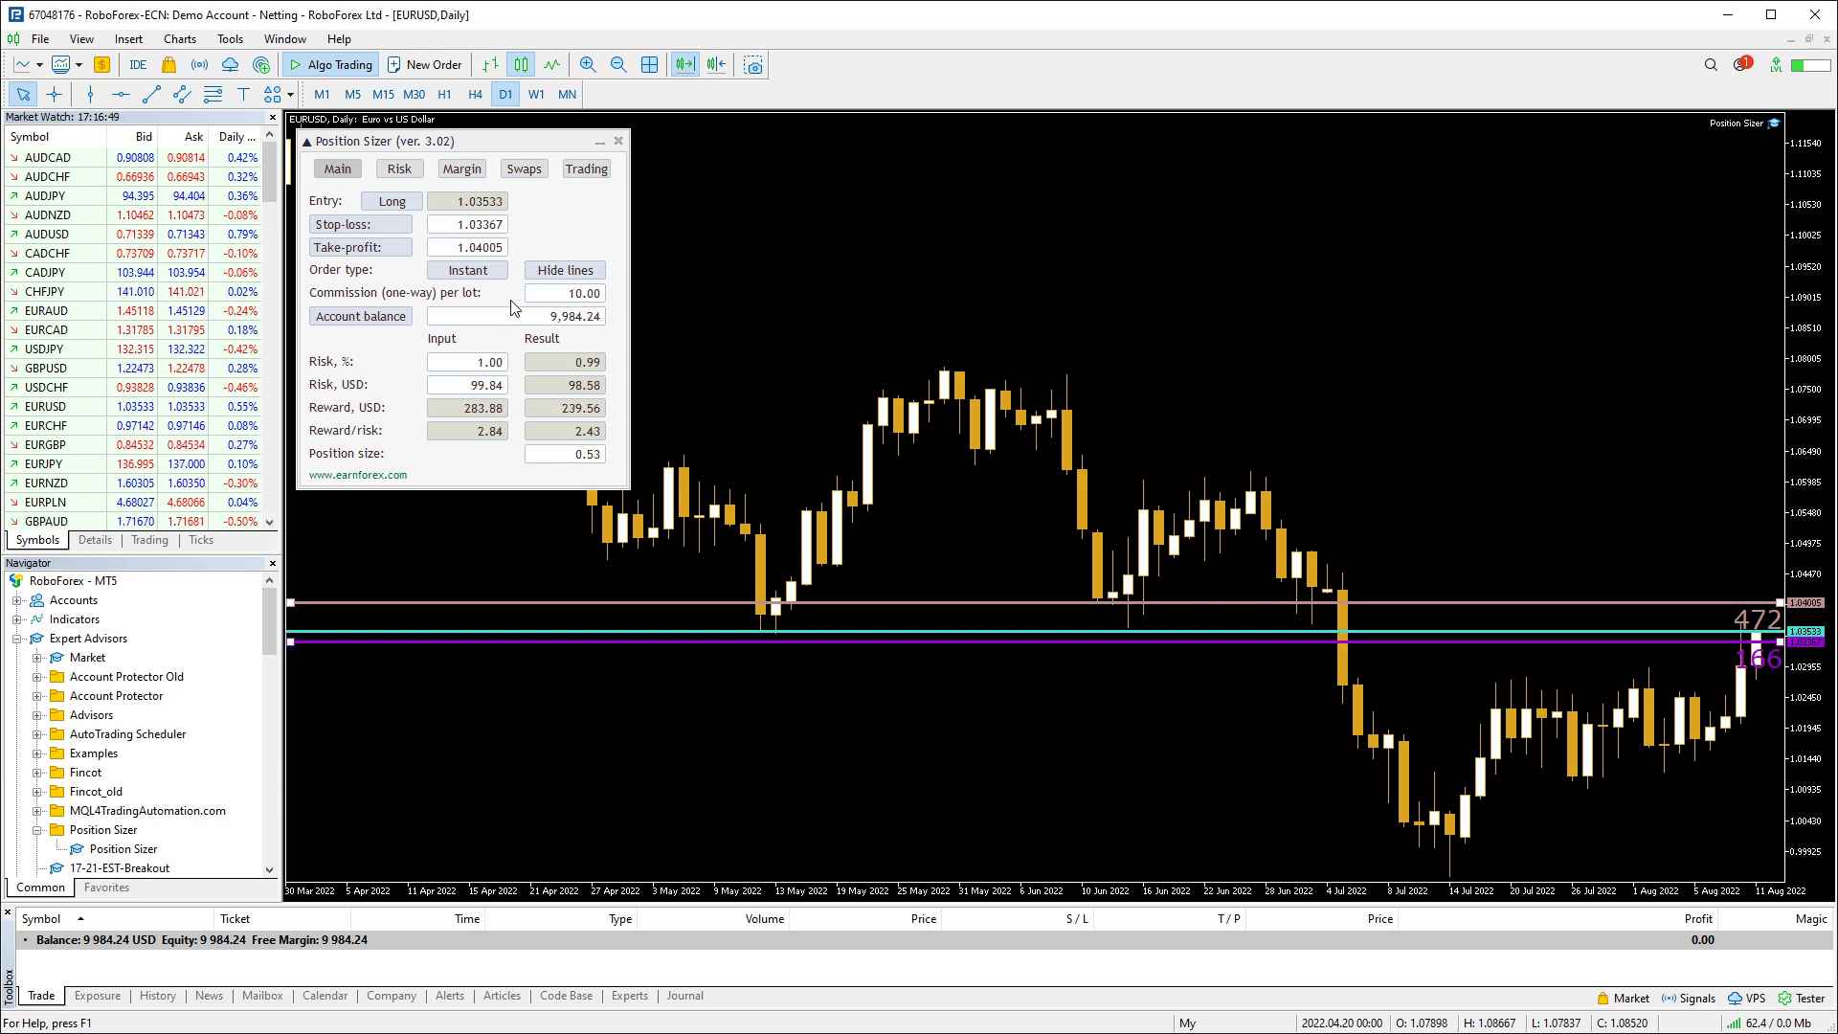
Set the AccountButton input to Equity and apply it
key("F7")
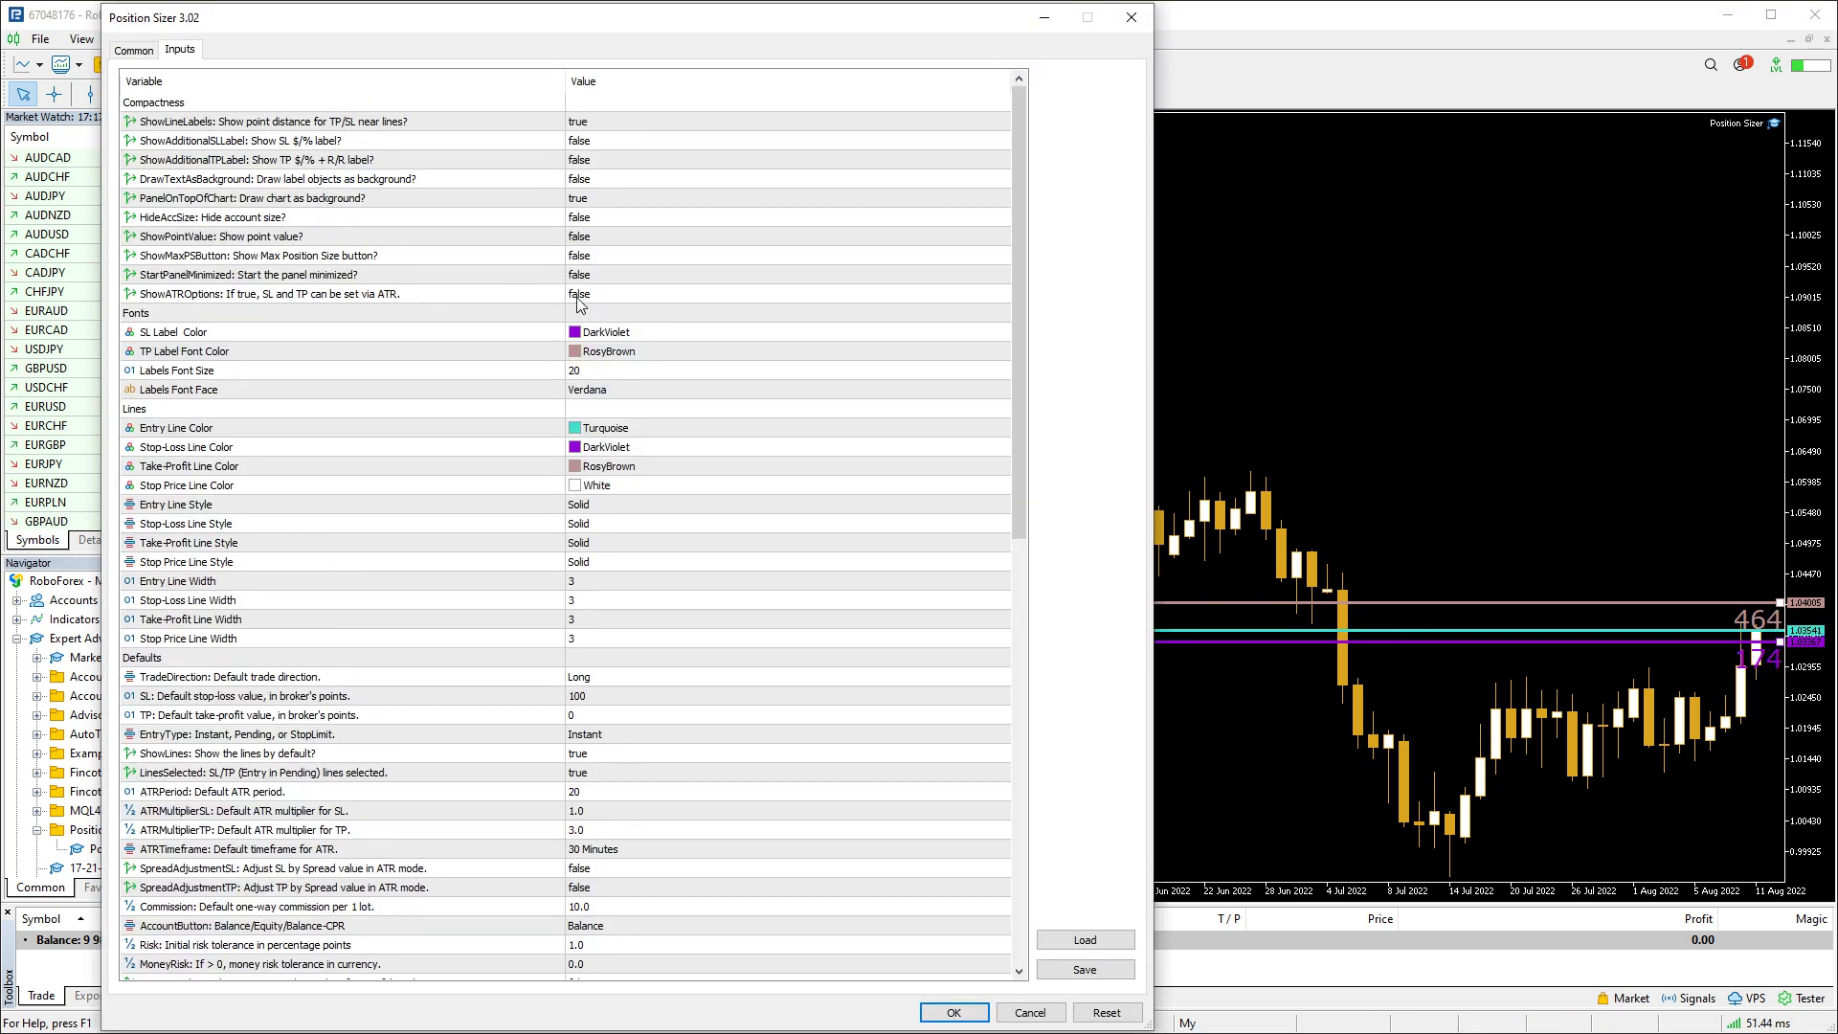
left_click(604, 929)
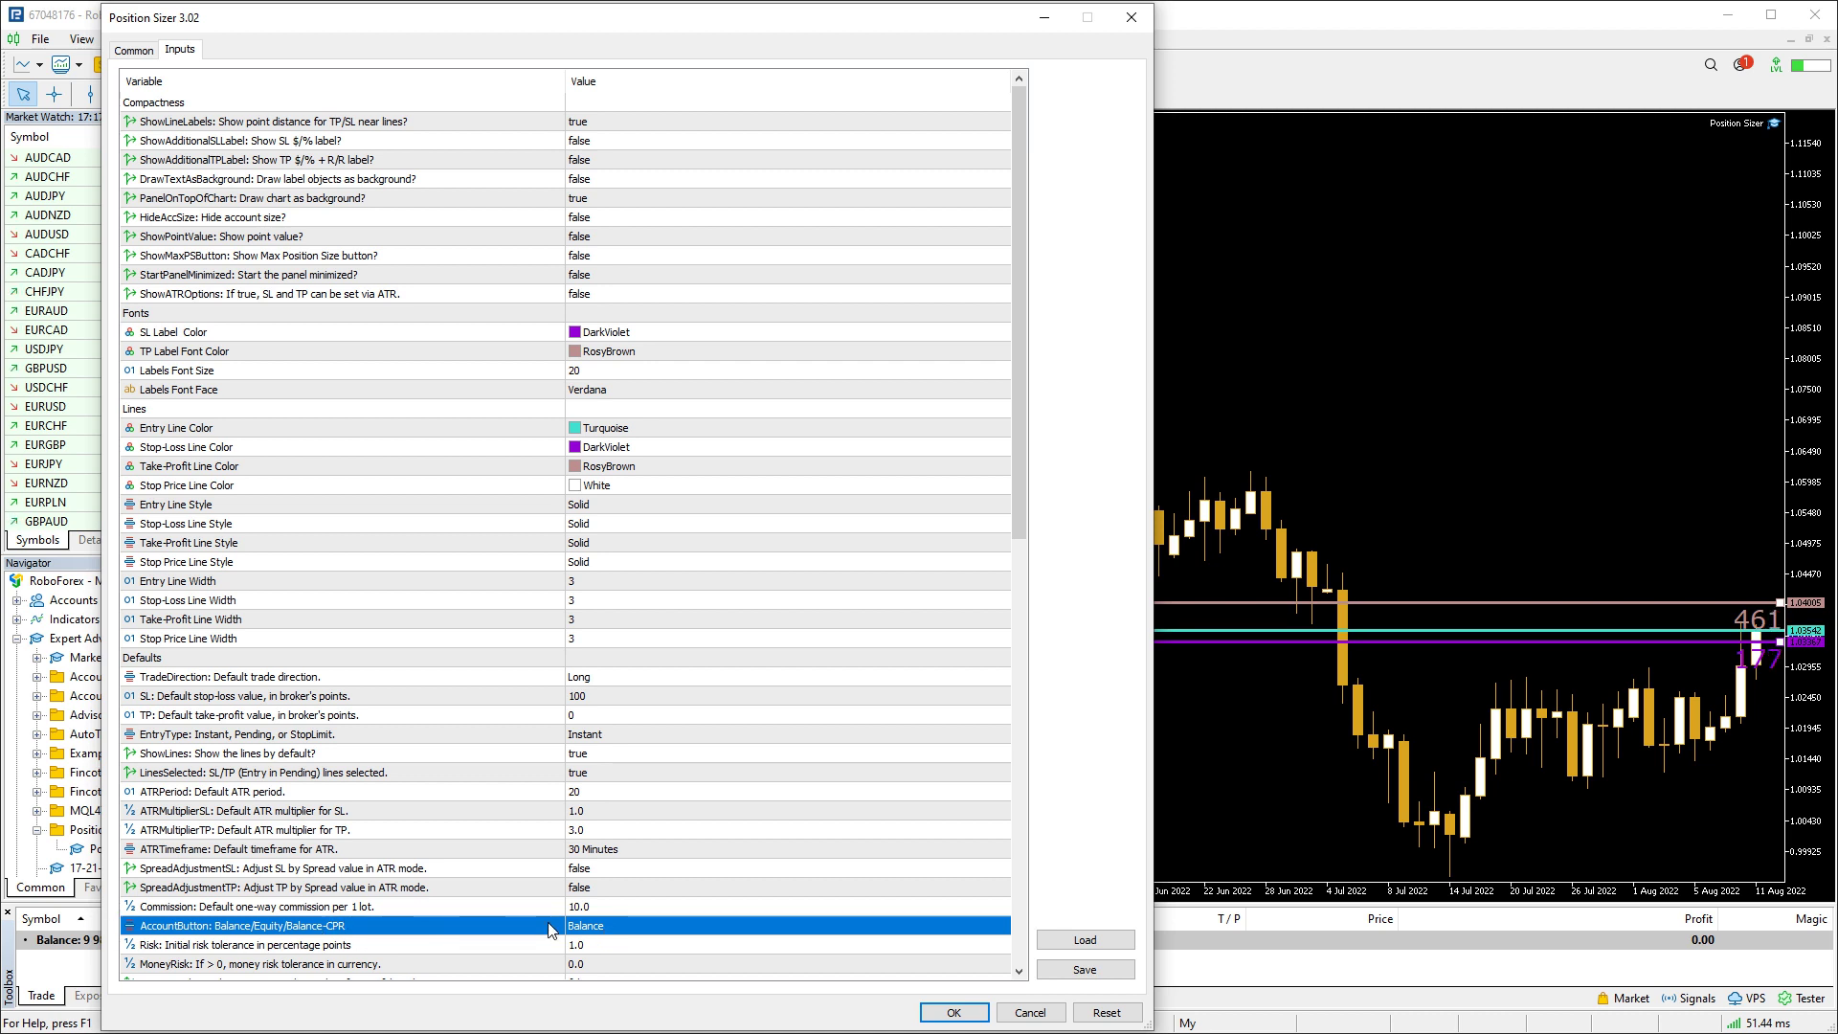
left_click(607, 928)
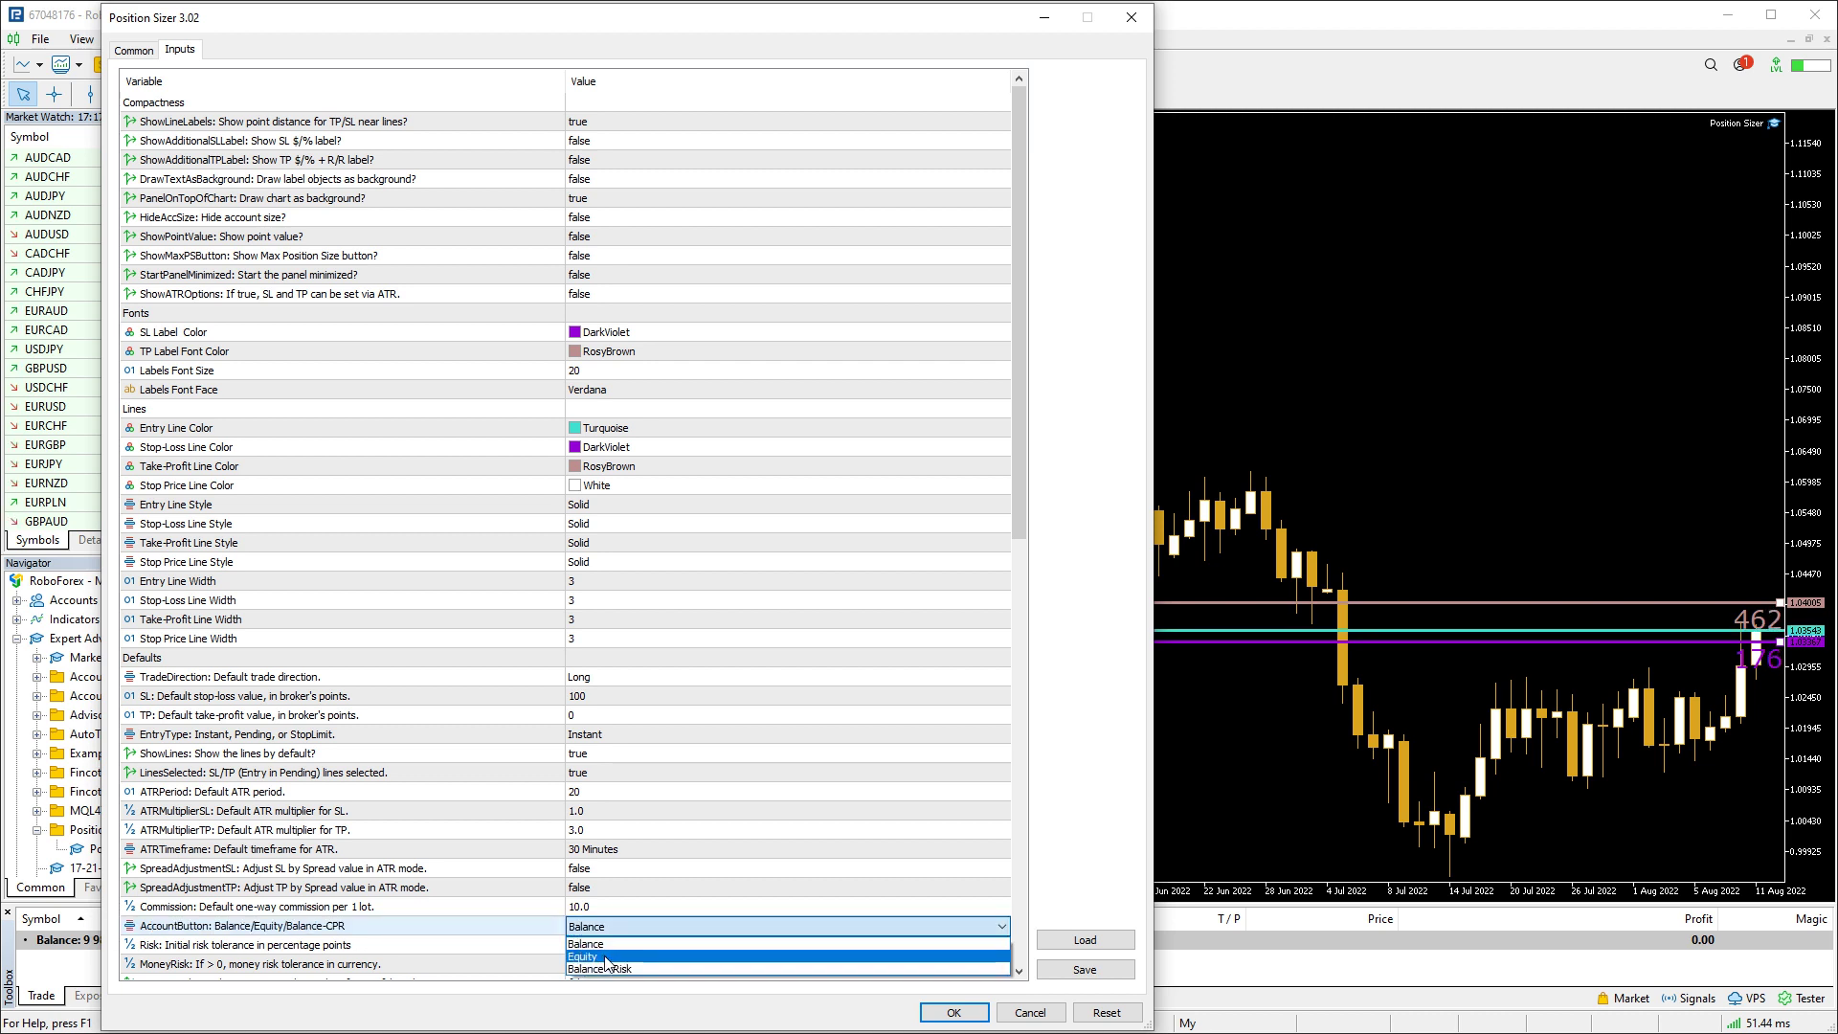
left_click(605, 958)
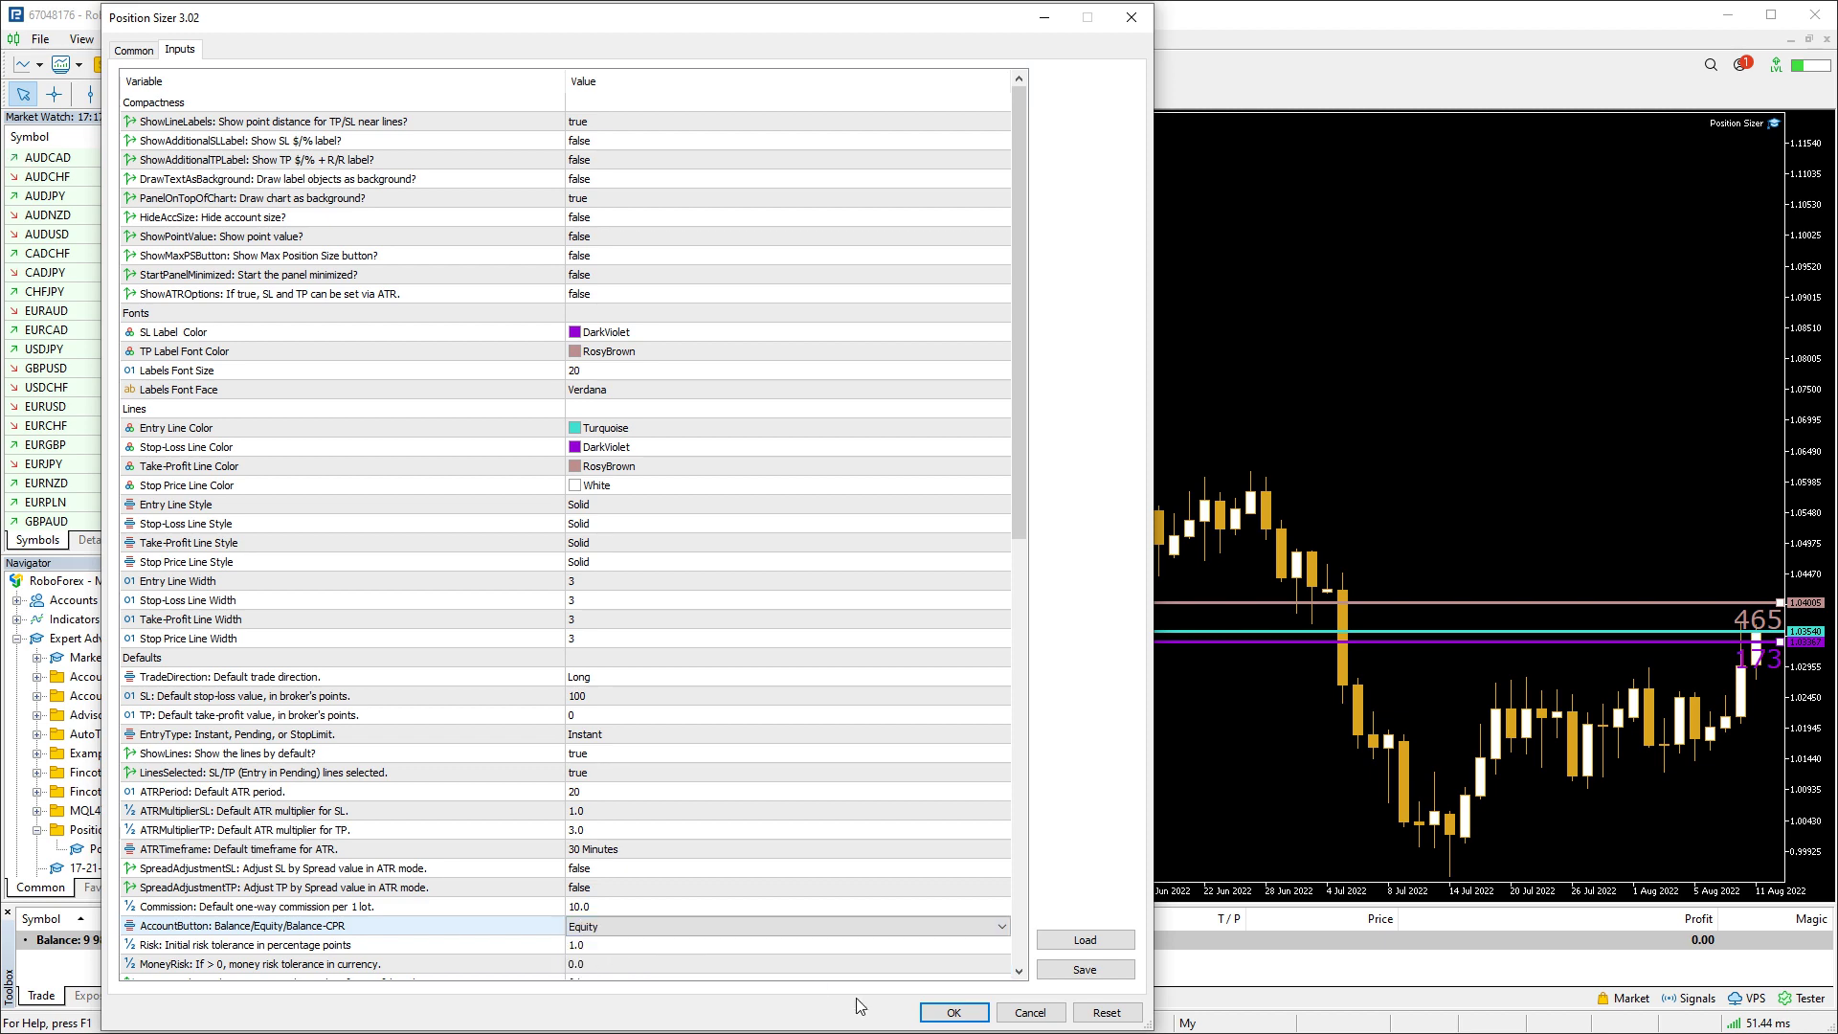
left_click(925, 1017)
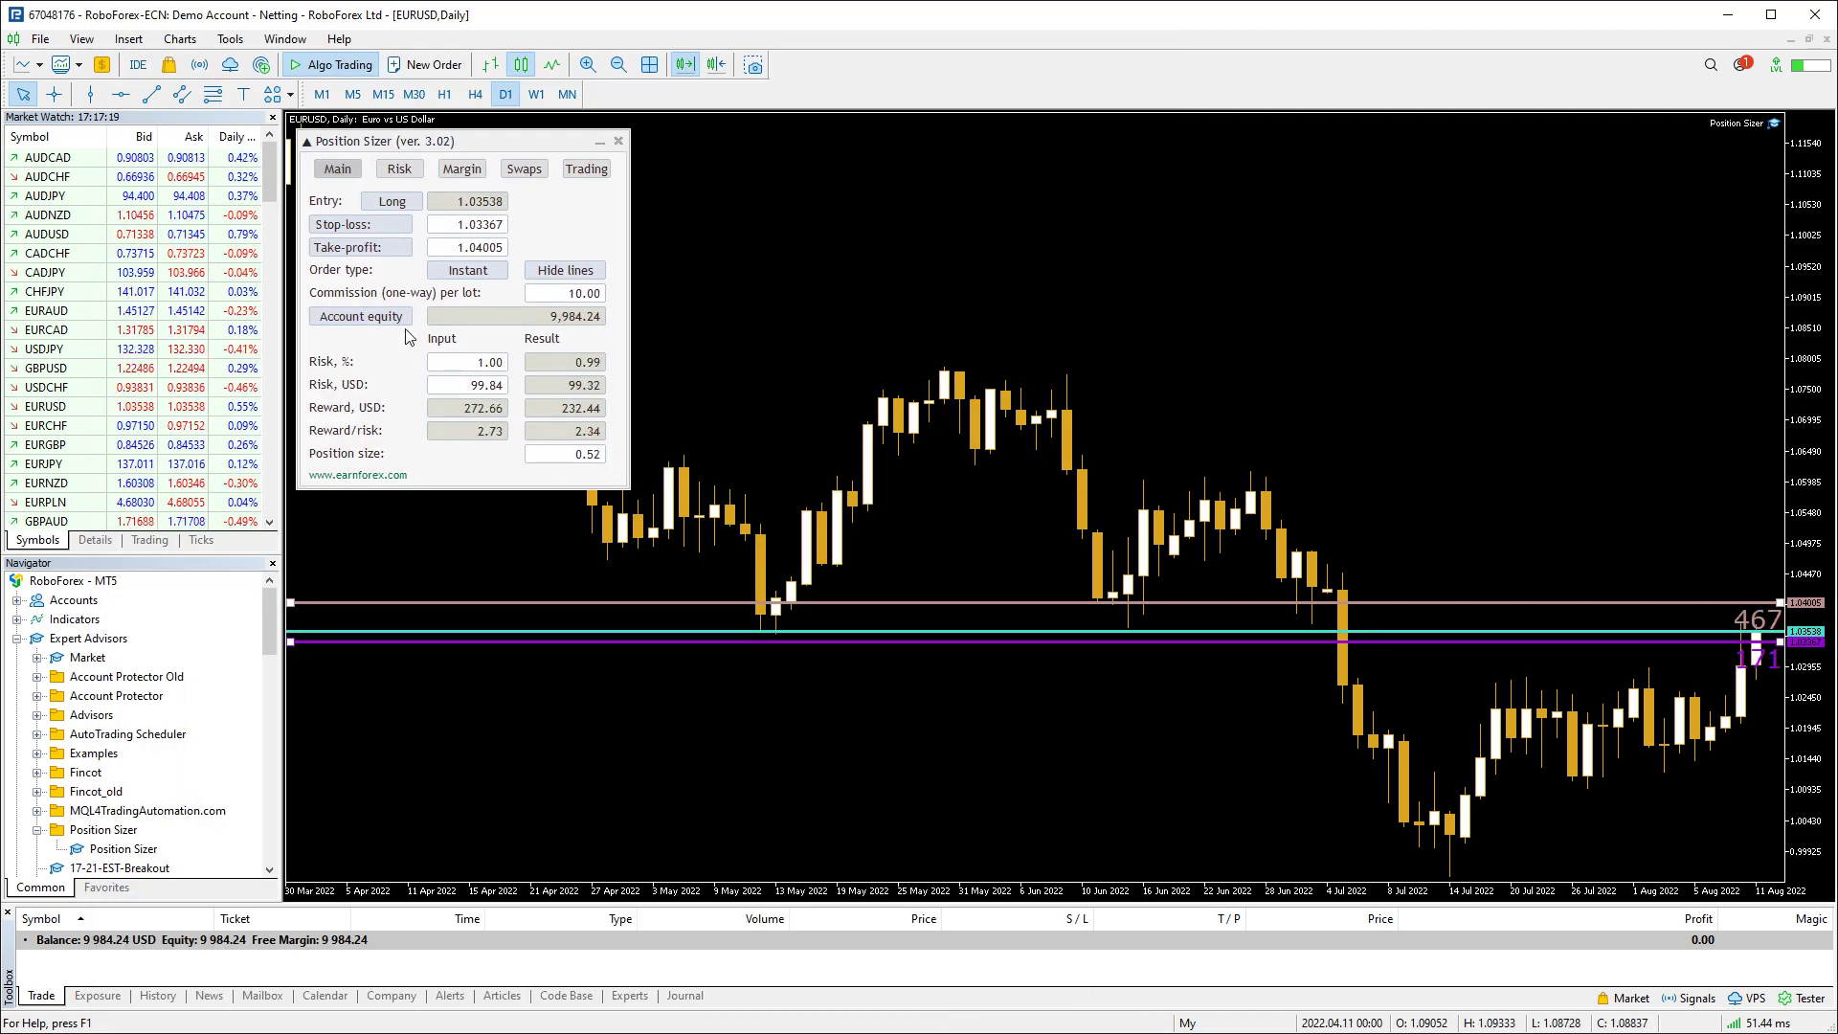
Set MoneyRisk to 1000.0 so the panel shows risk of 1,000.00 USD
key("F7")
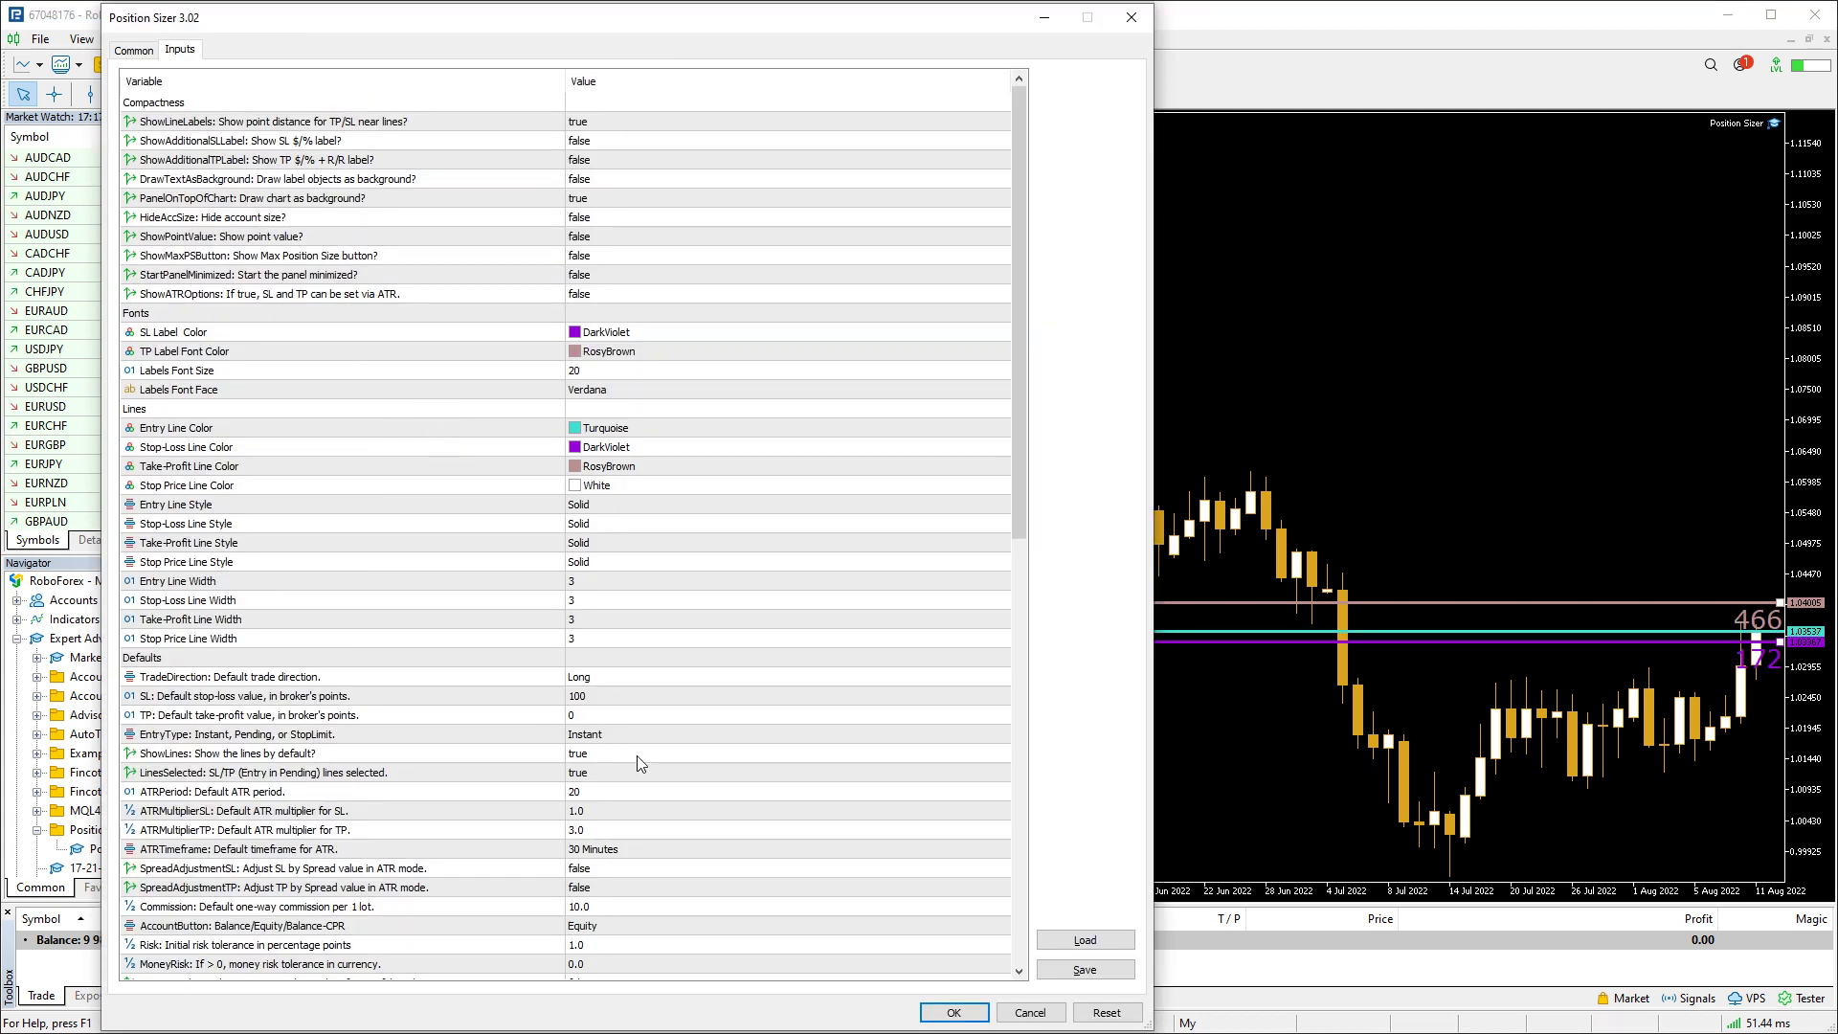
scroll(635, 755, "down", 10)
scroll(636, 755, "down", 7)
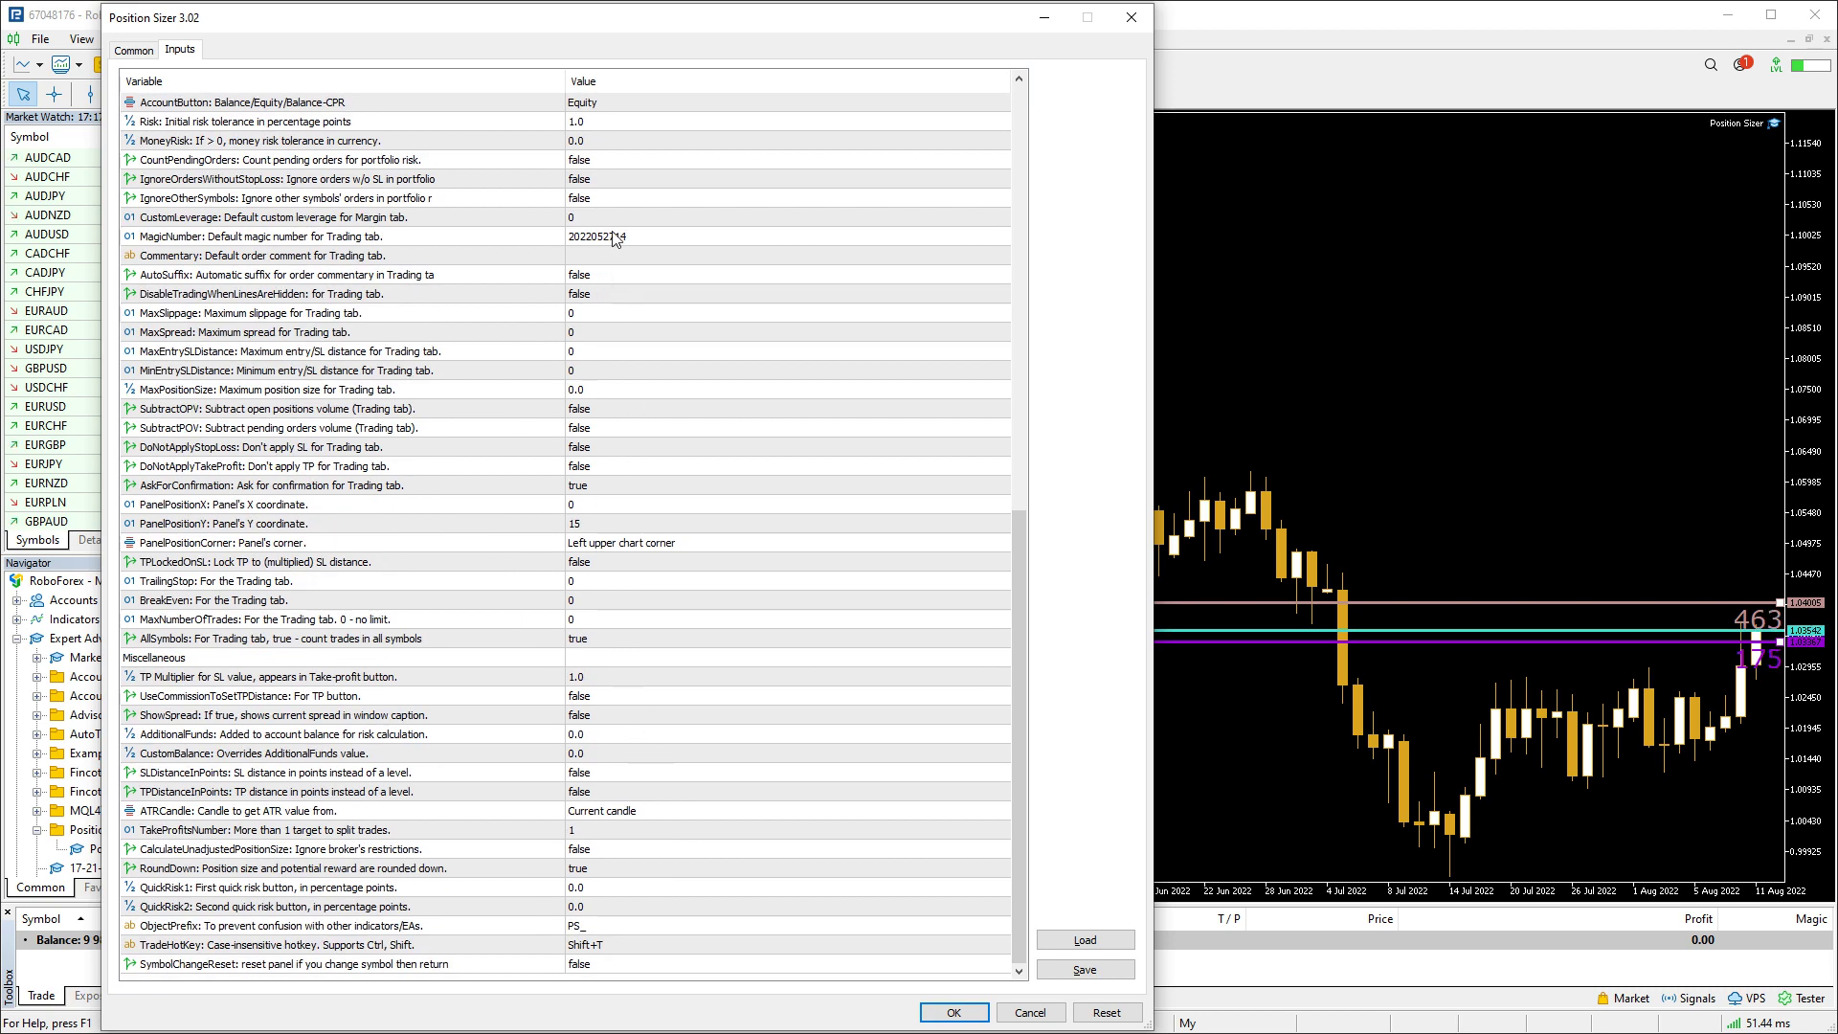
left_click(546, 123)
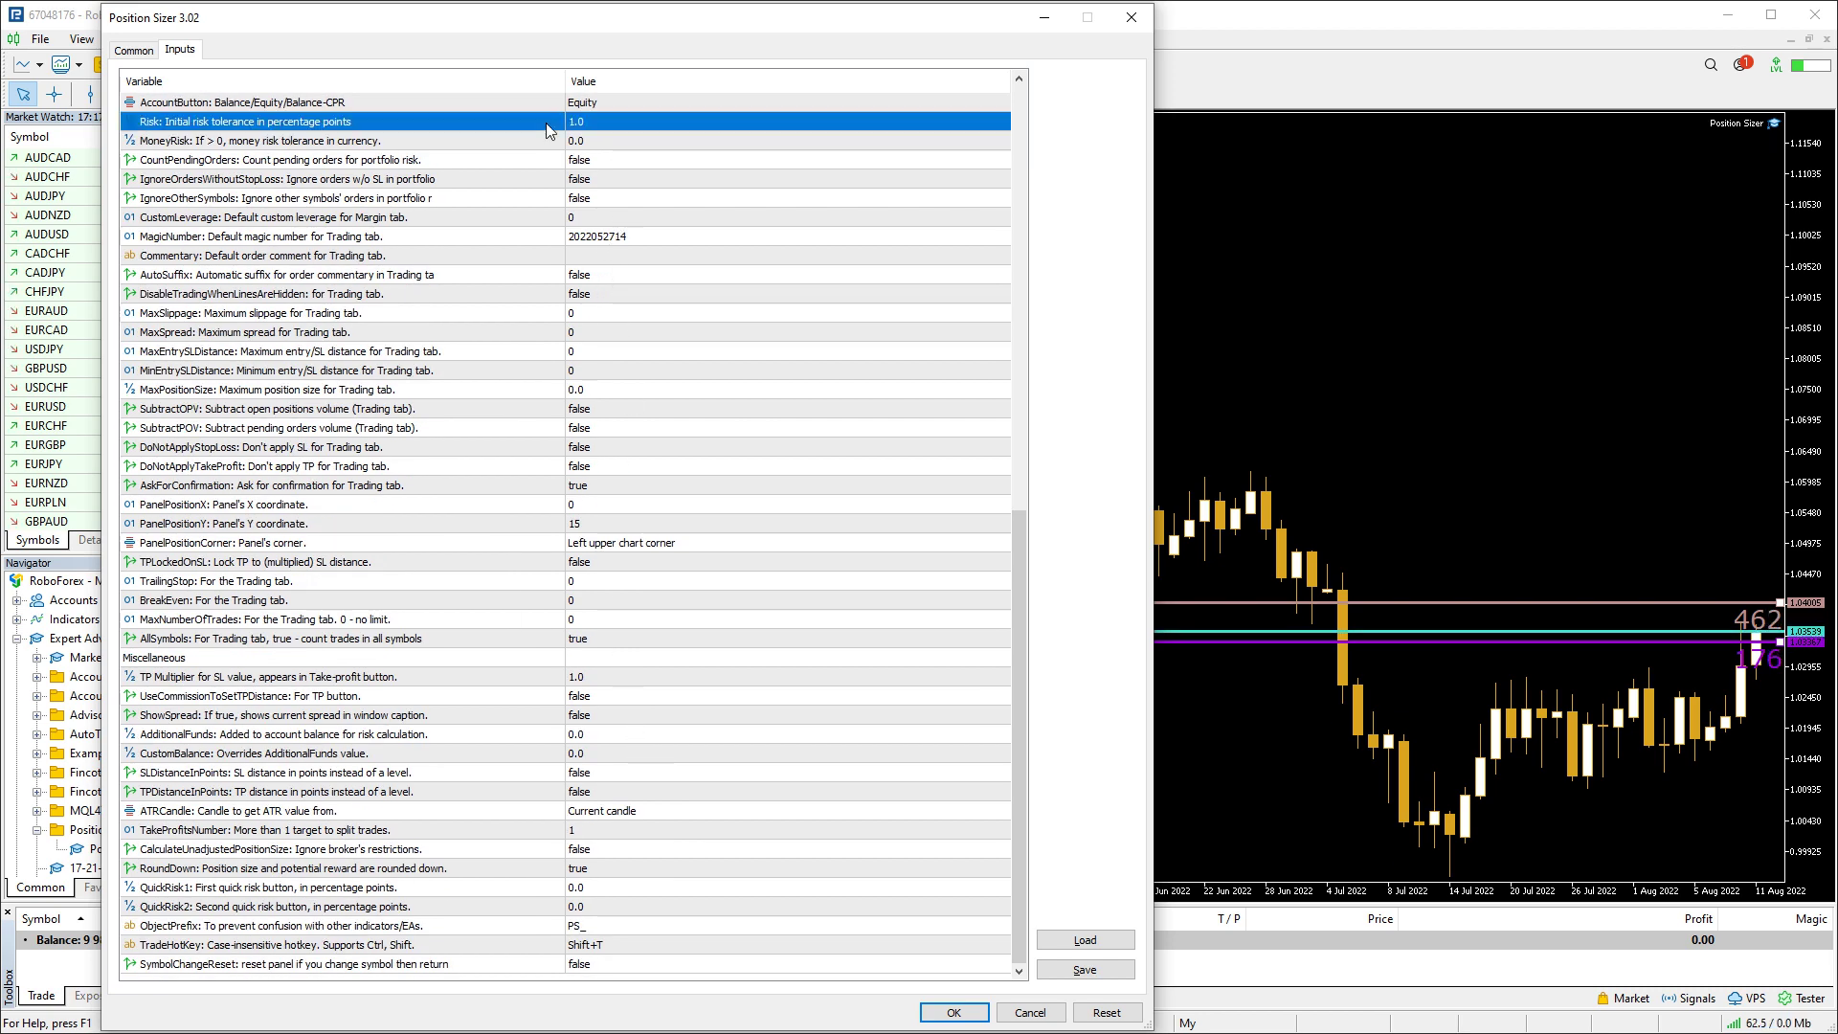
left_click(504, 145)
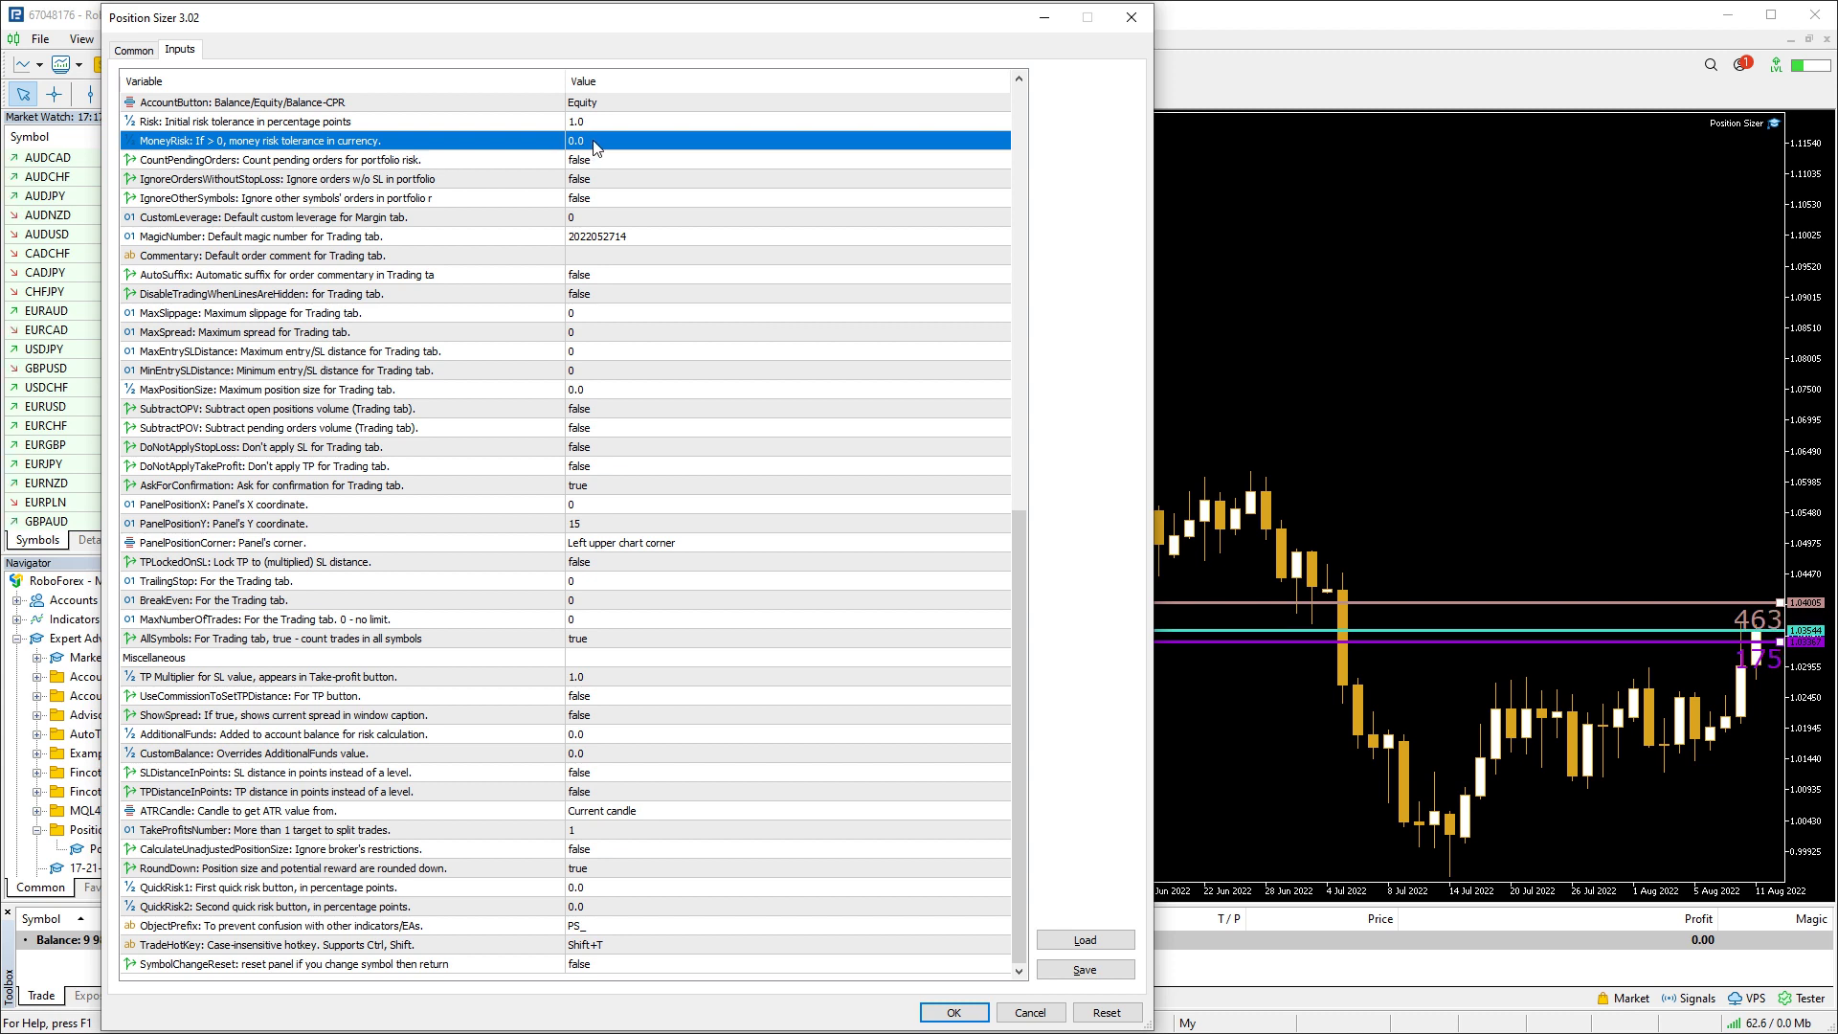
left_click(595, 143)
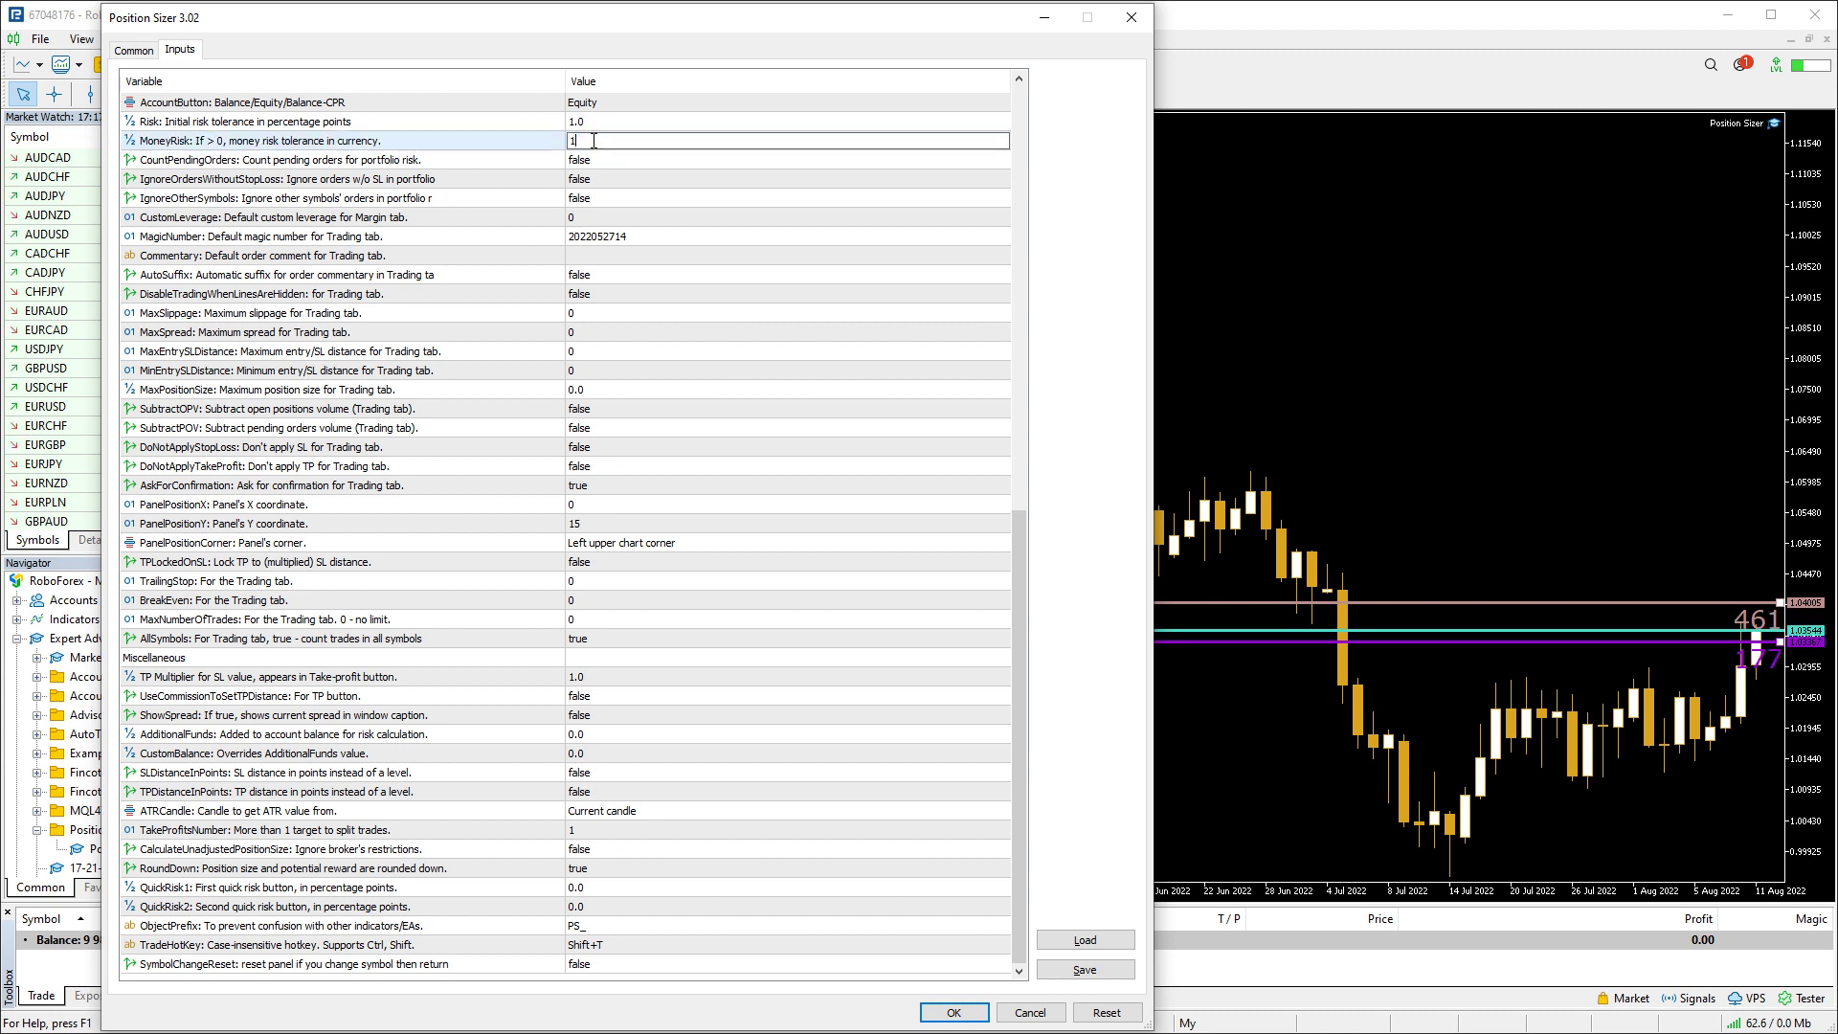
type("1000")
key("Return")
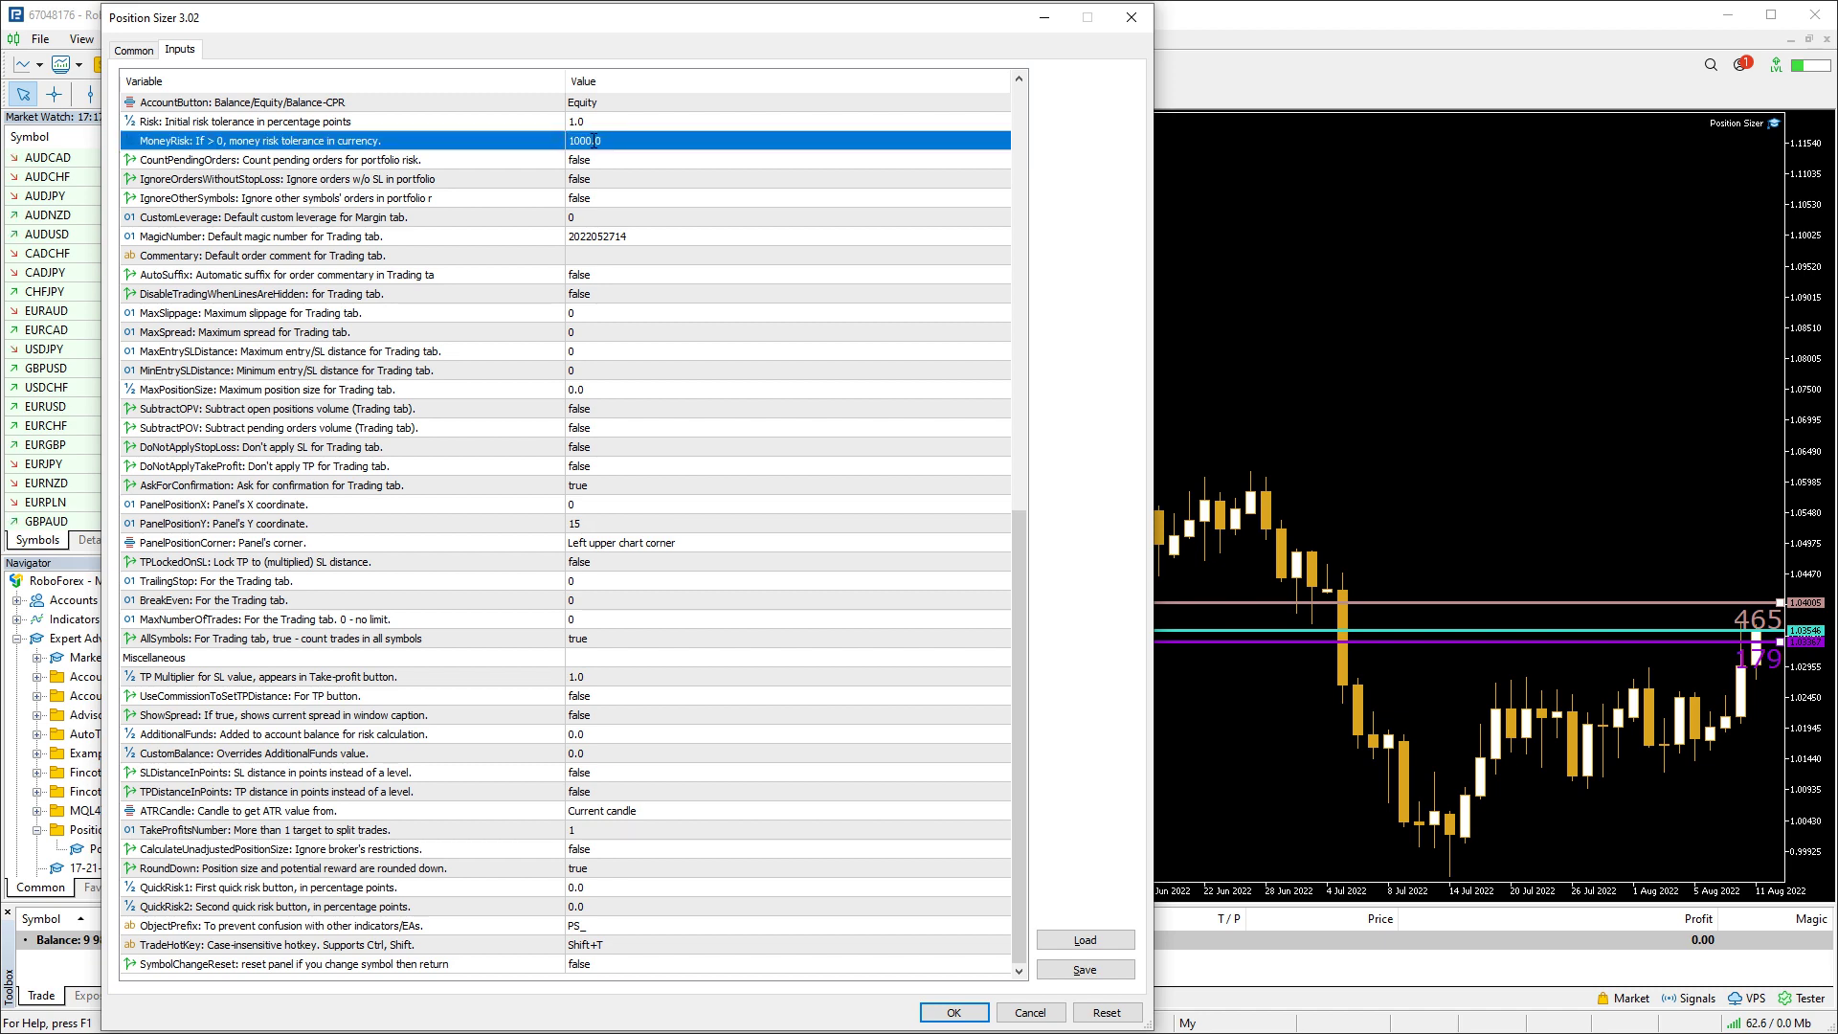
left_click(972, 1014)
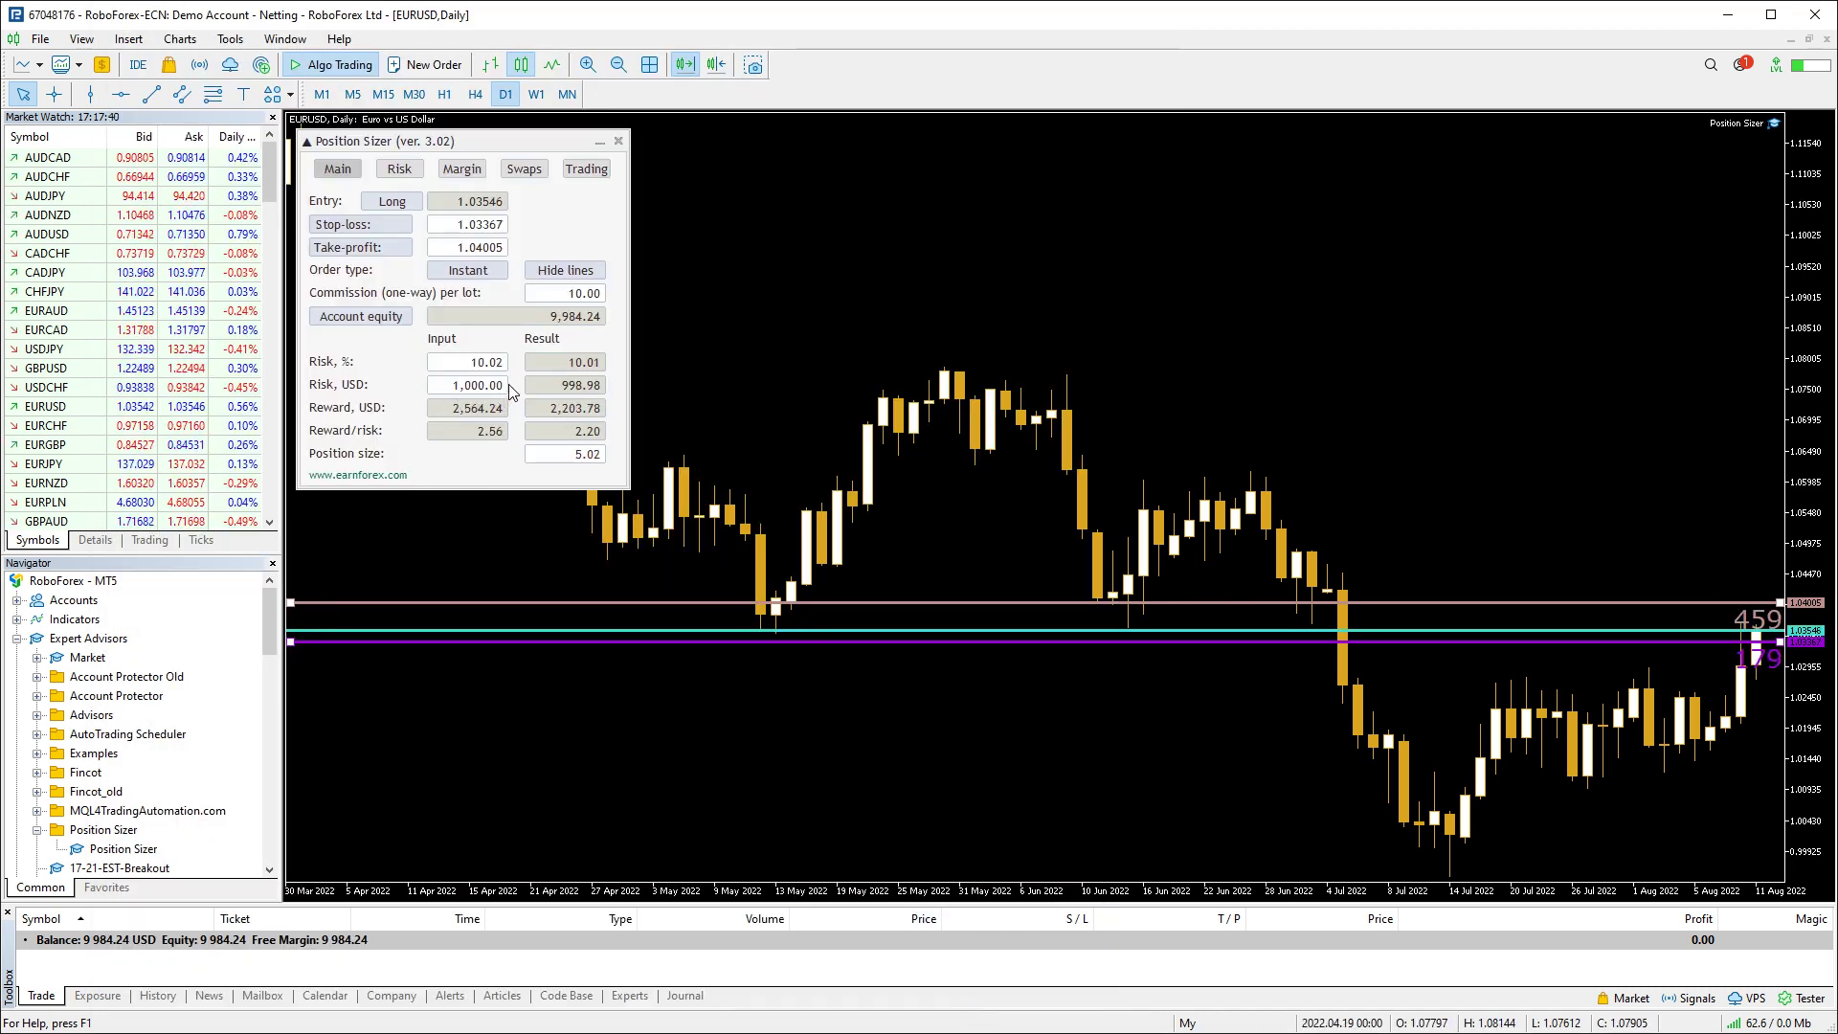
key("F7")
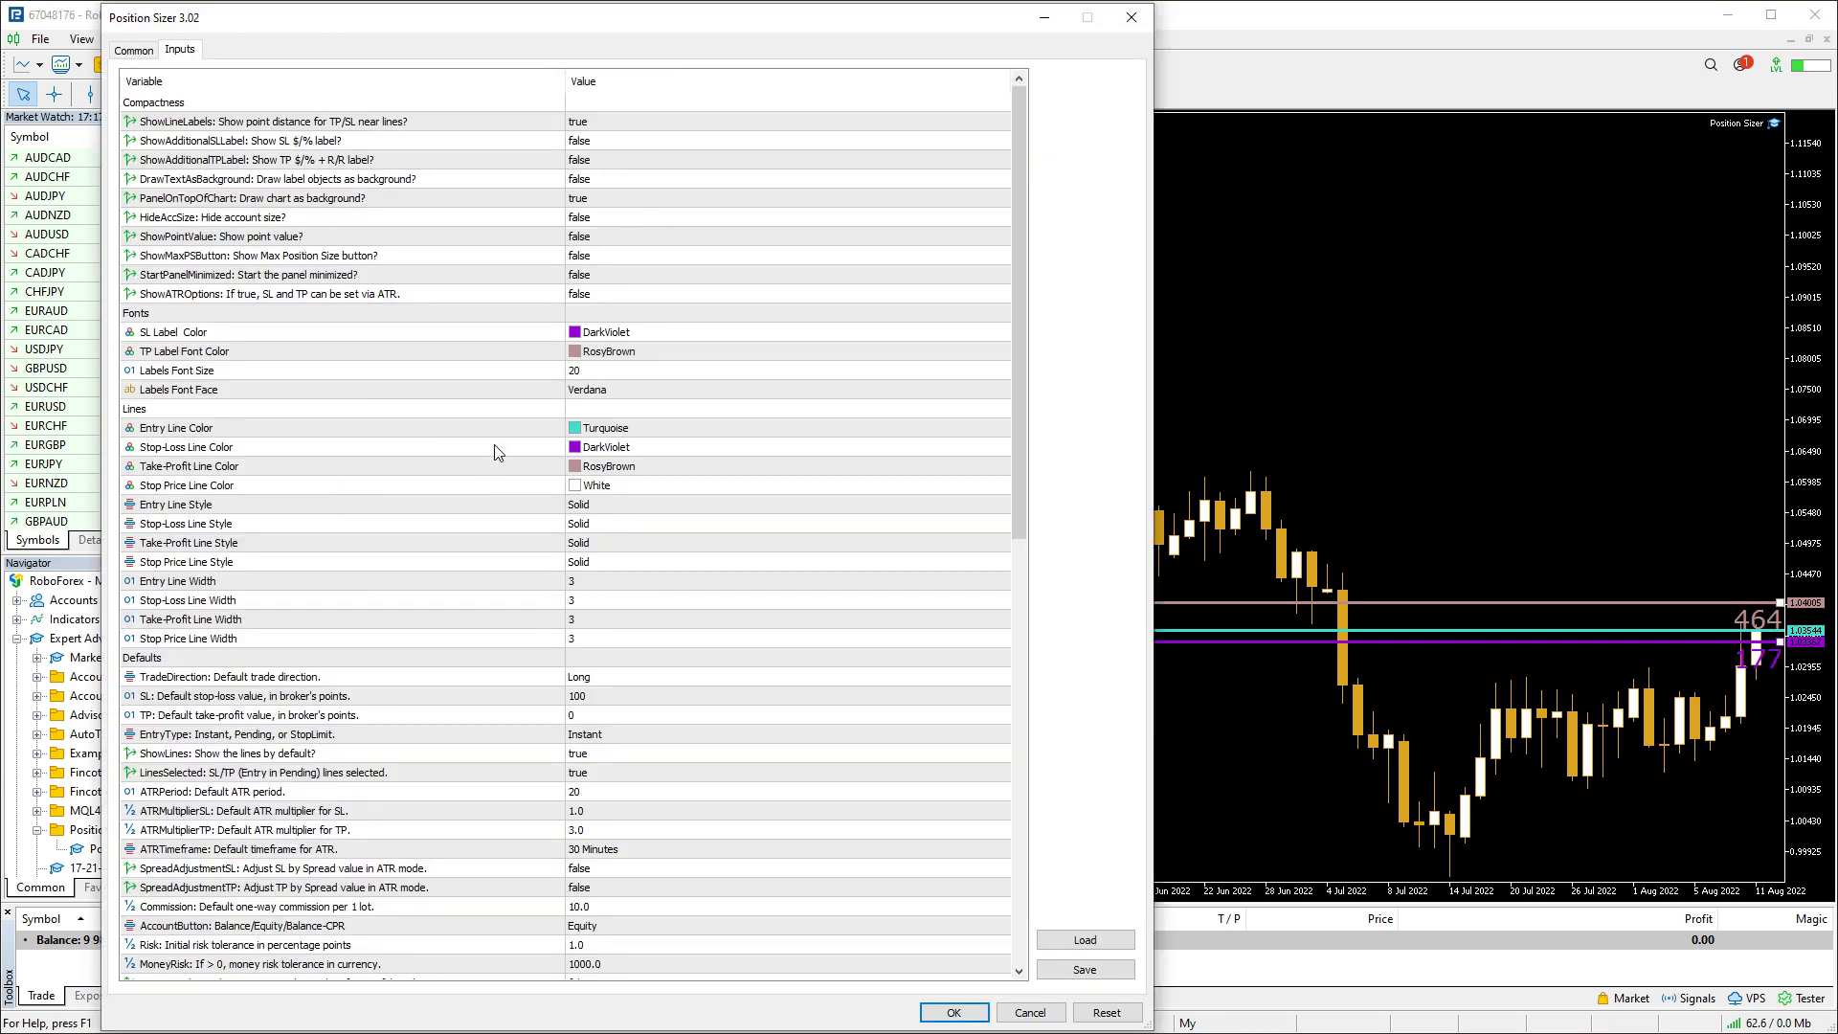
Reset inputs to defaults, then enable CountPendingOrders, IgnoreOrdersWithoutStopLoss and IgnoreOtherSymbols
left_click(1107, 1012)
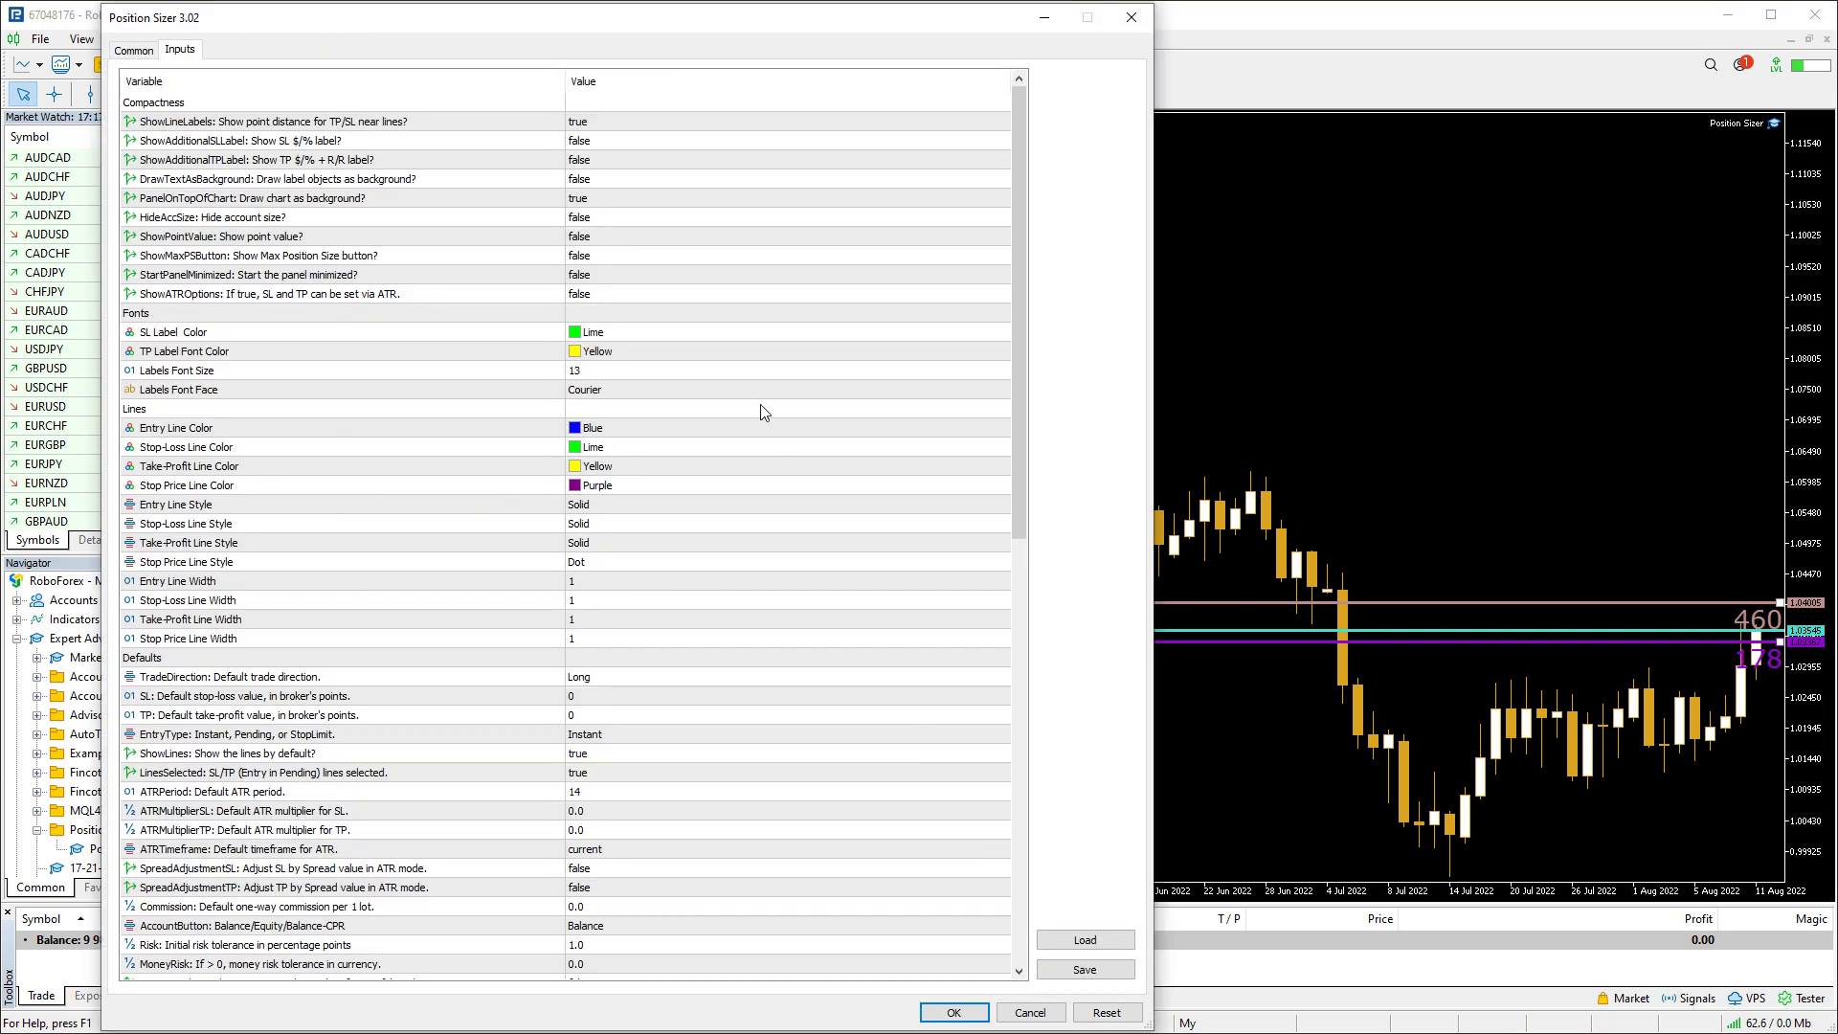
scroll(651, 422, "down", 14)
left_click(531, 159)
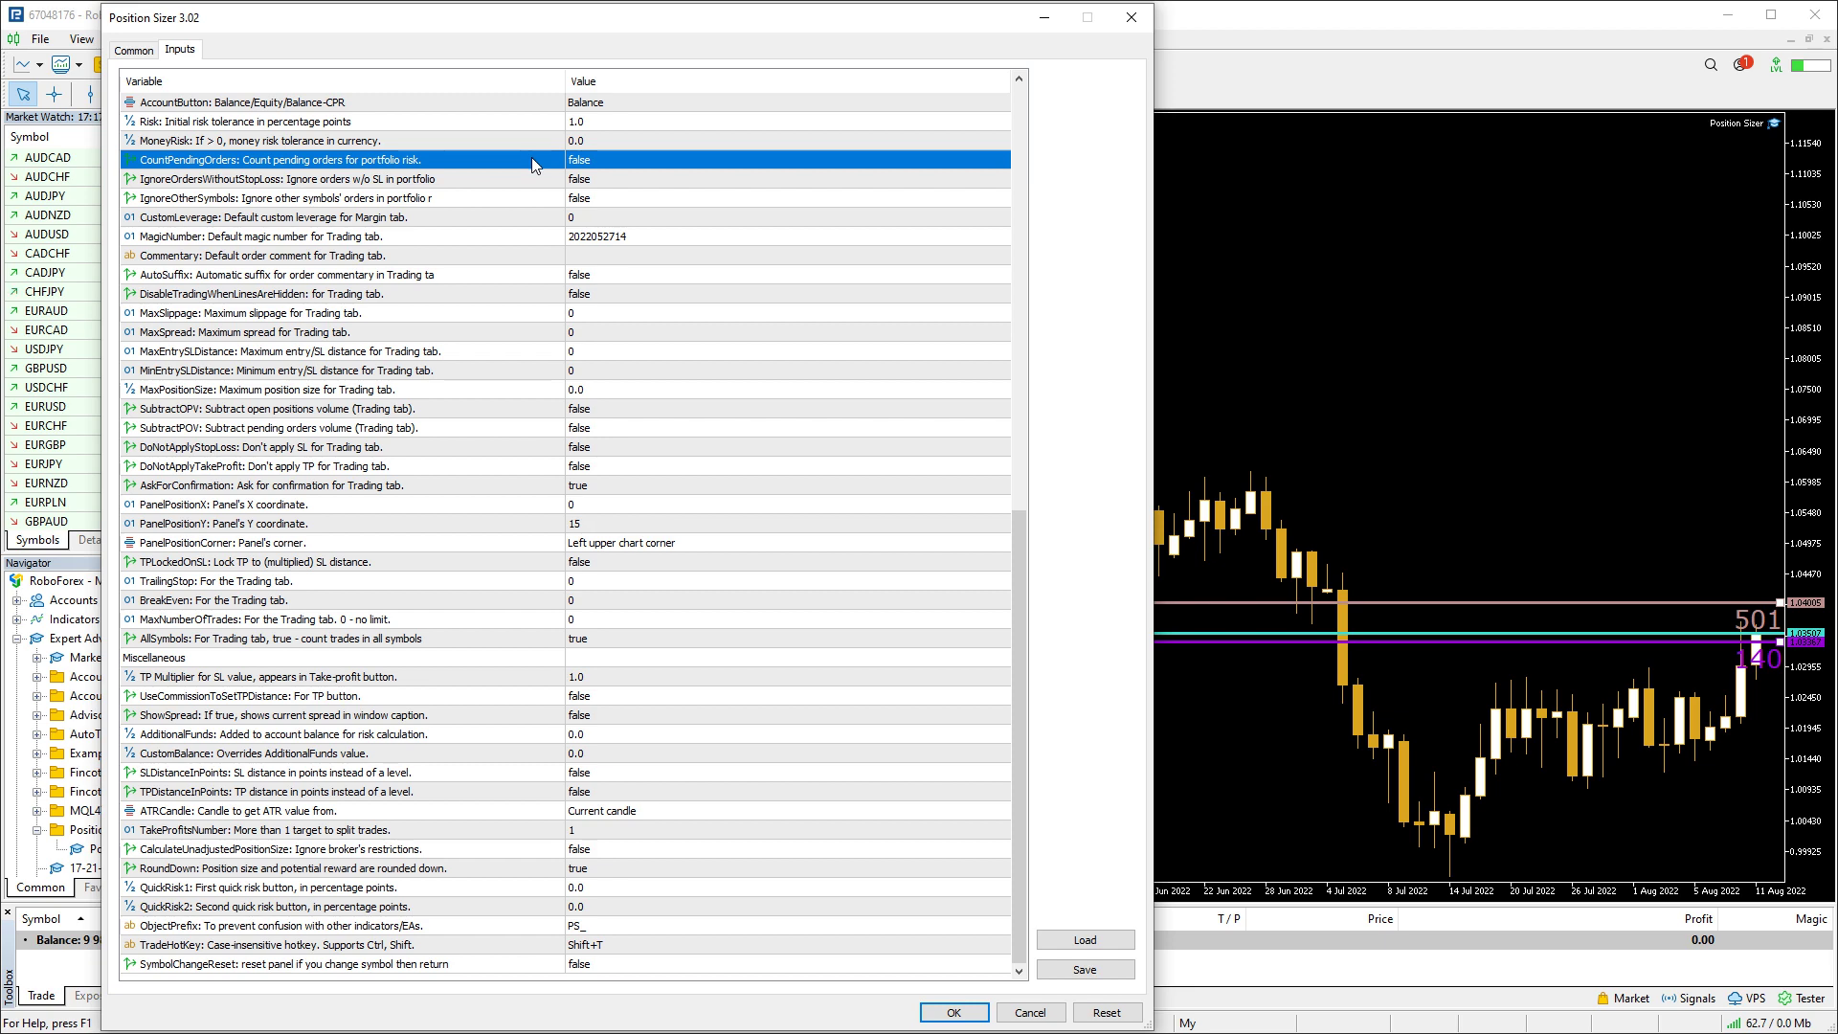
double_click(595, 160)
double_click(595, 179)
double_click(594, 198)
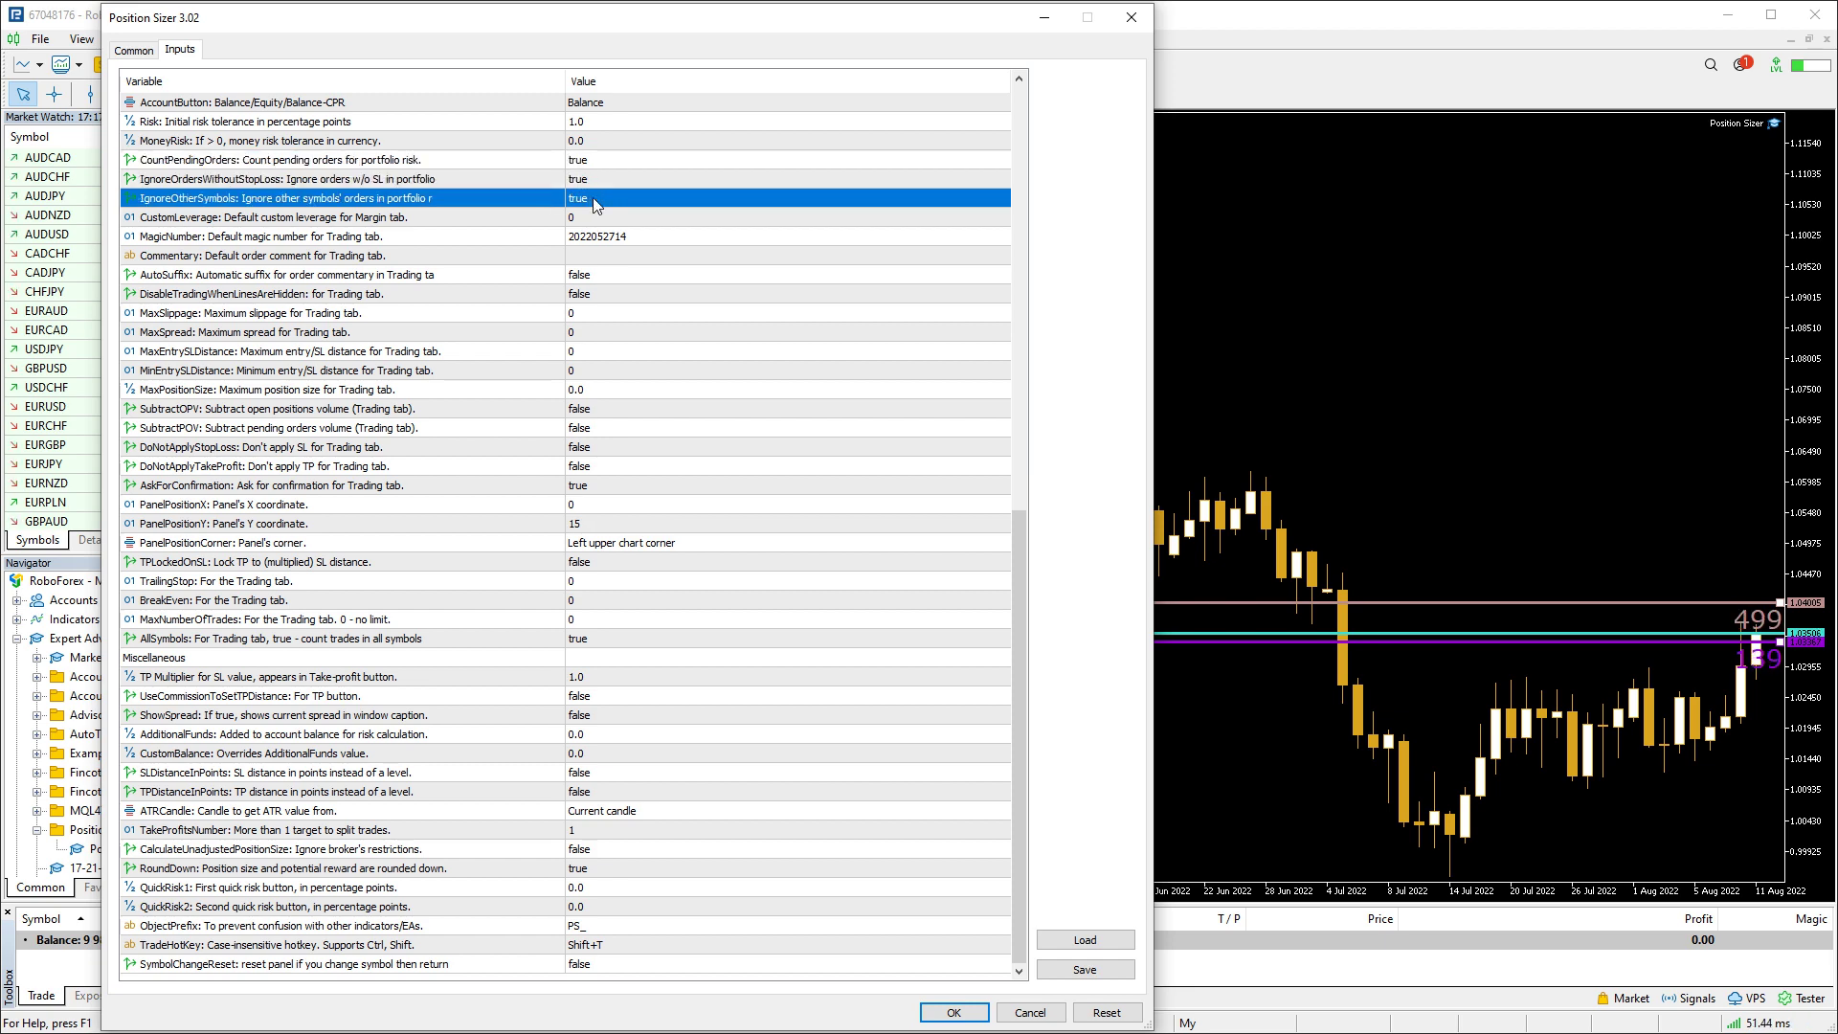
left_click(926, 1007)
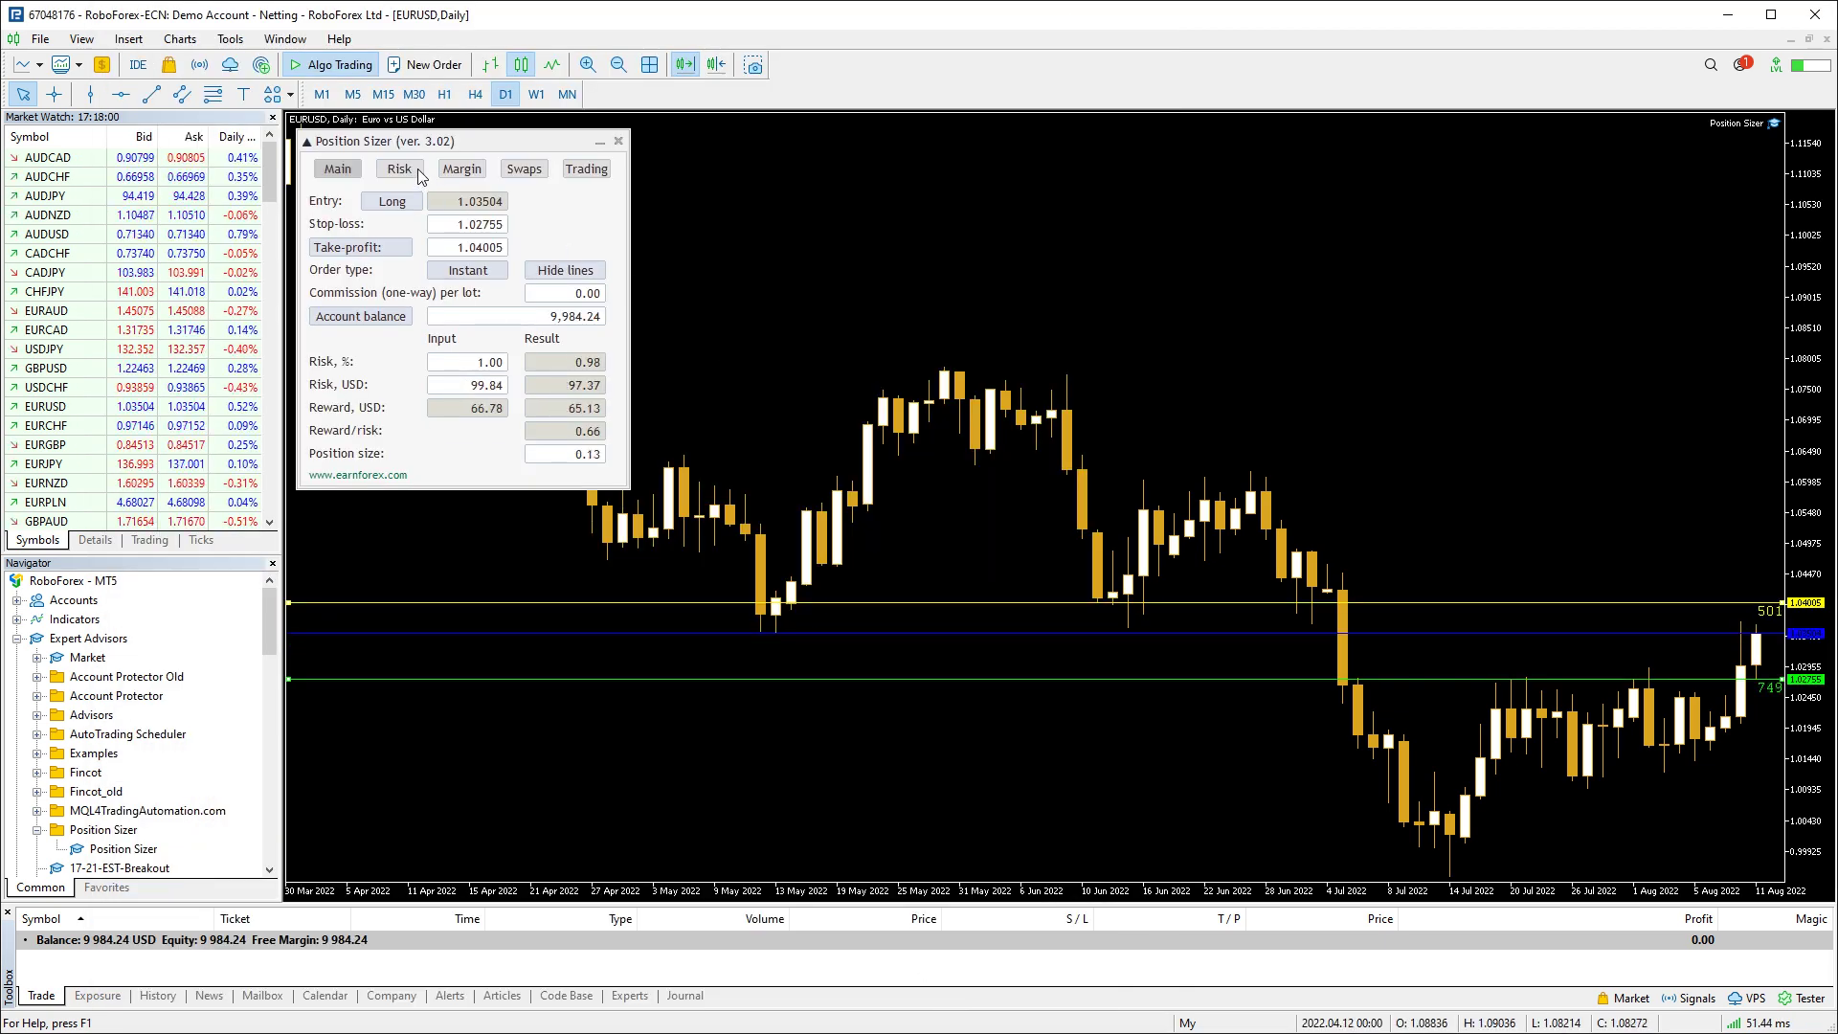
left_click(399, 168)
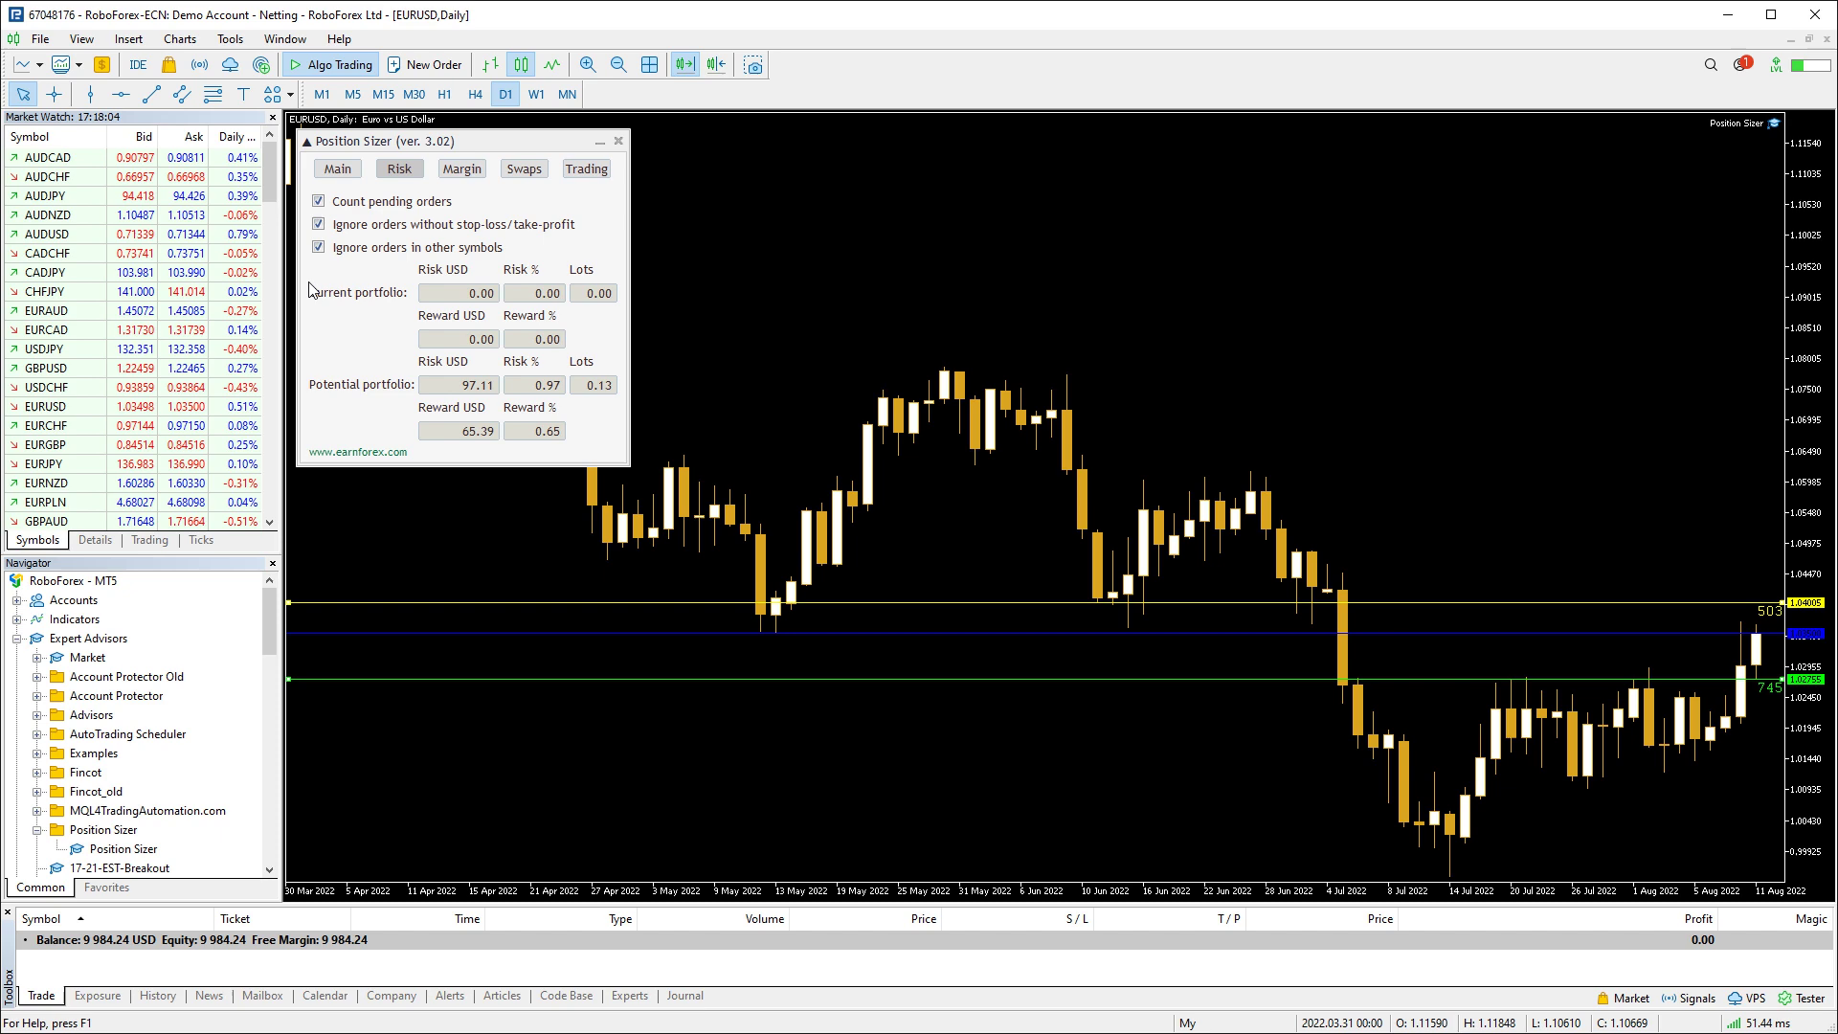
Set CustomLeverage to 200 and check the Margin page's maximum position size
key("F7")
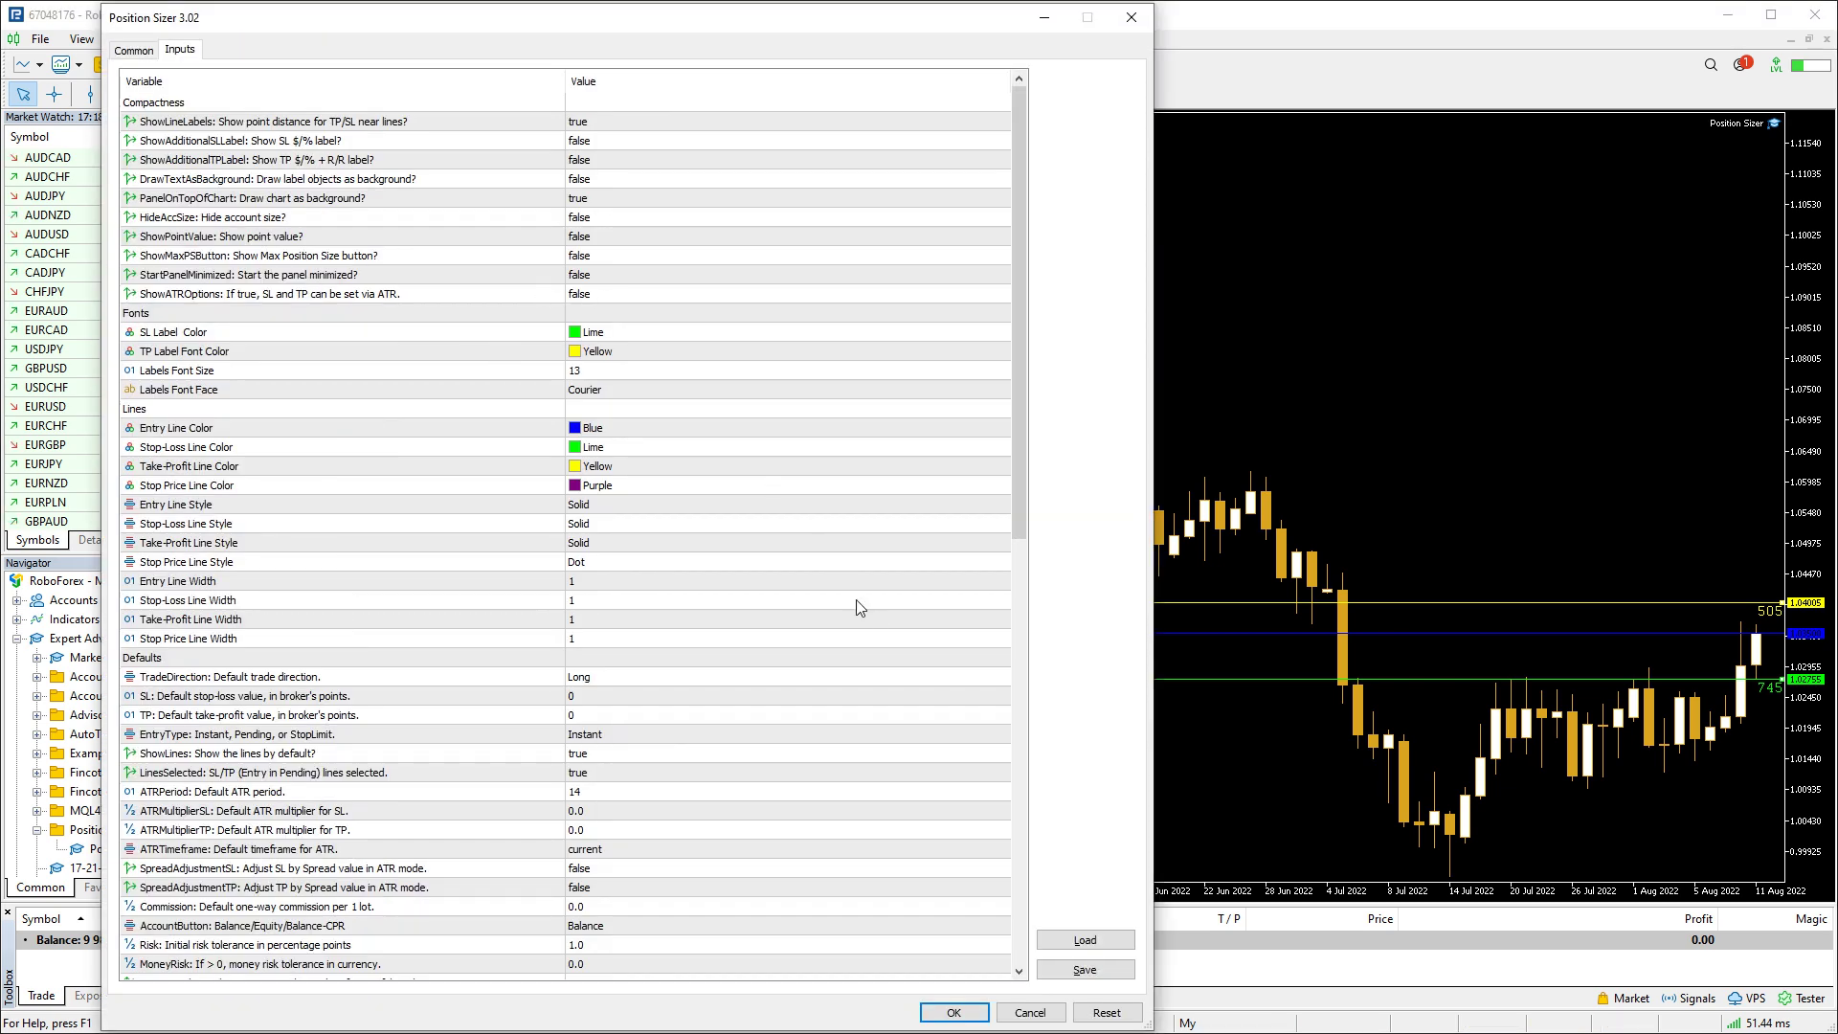
scroll(670, 416, "down", 15)
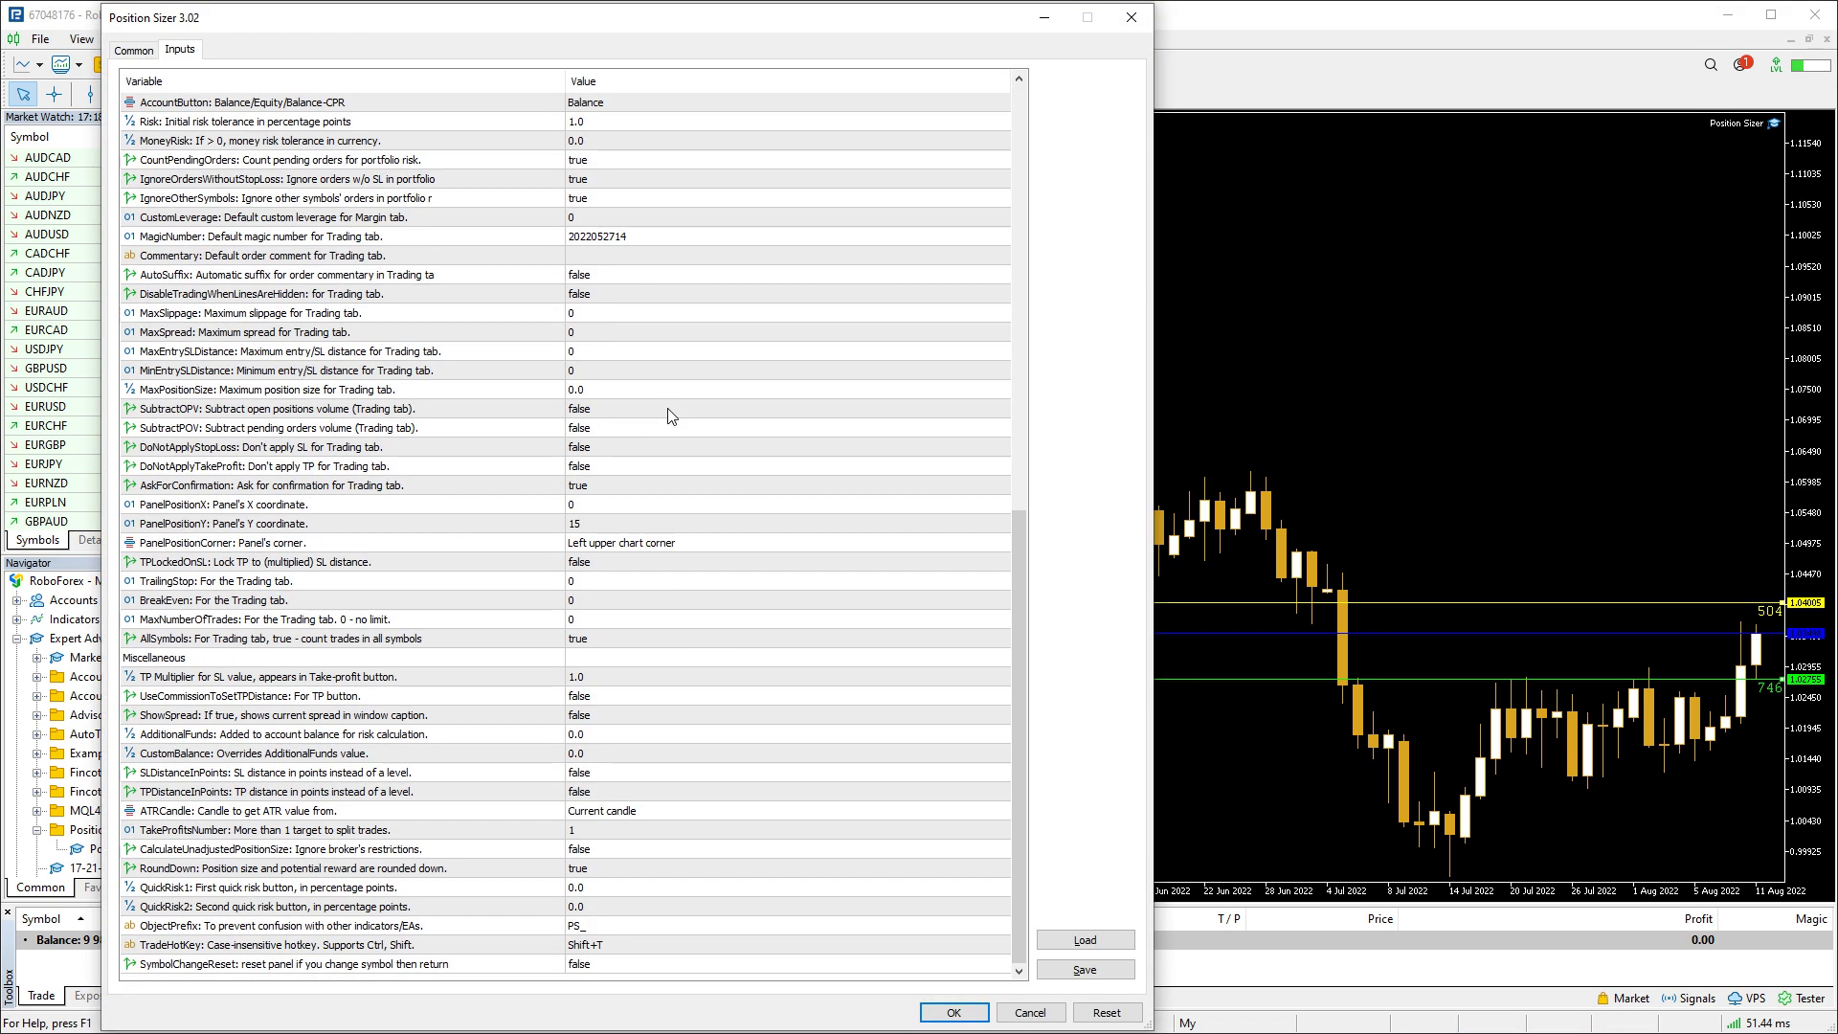
left_click(601, 220)
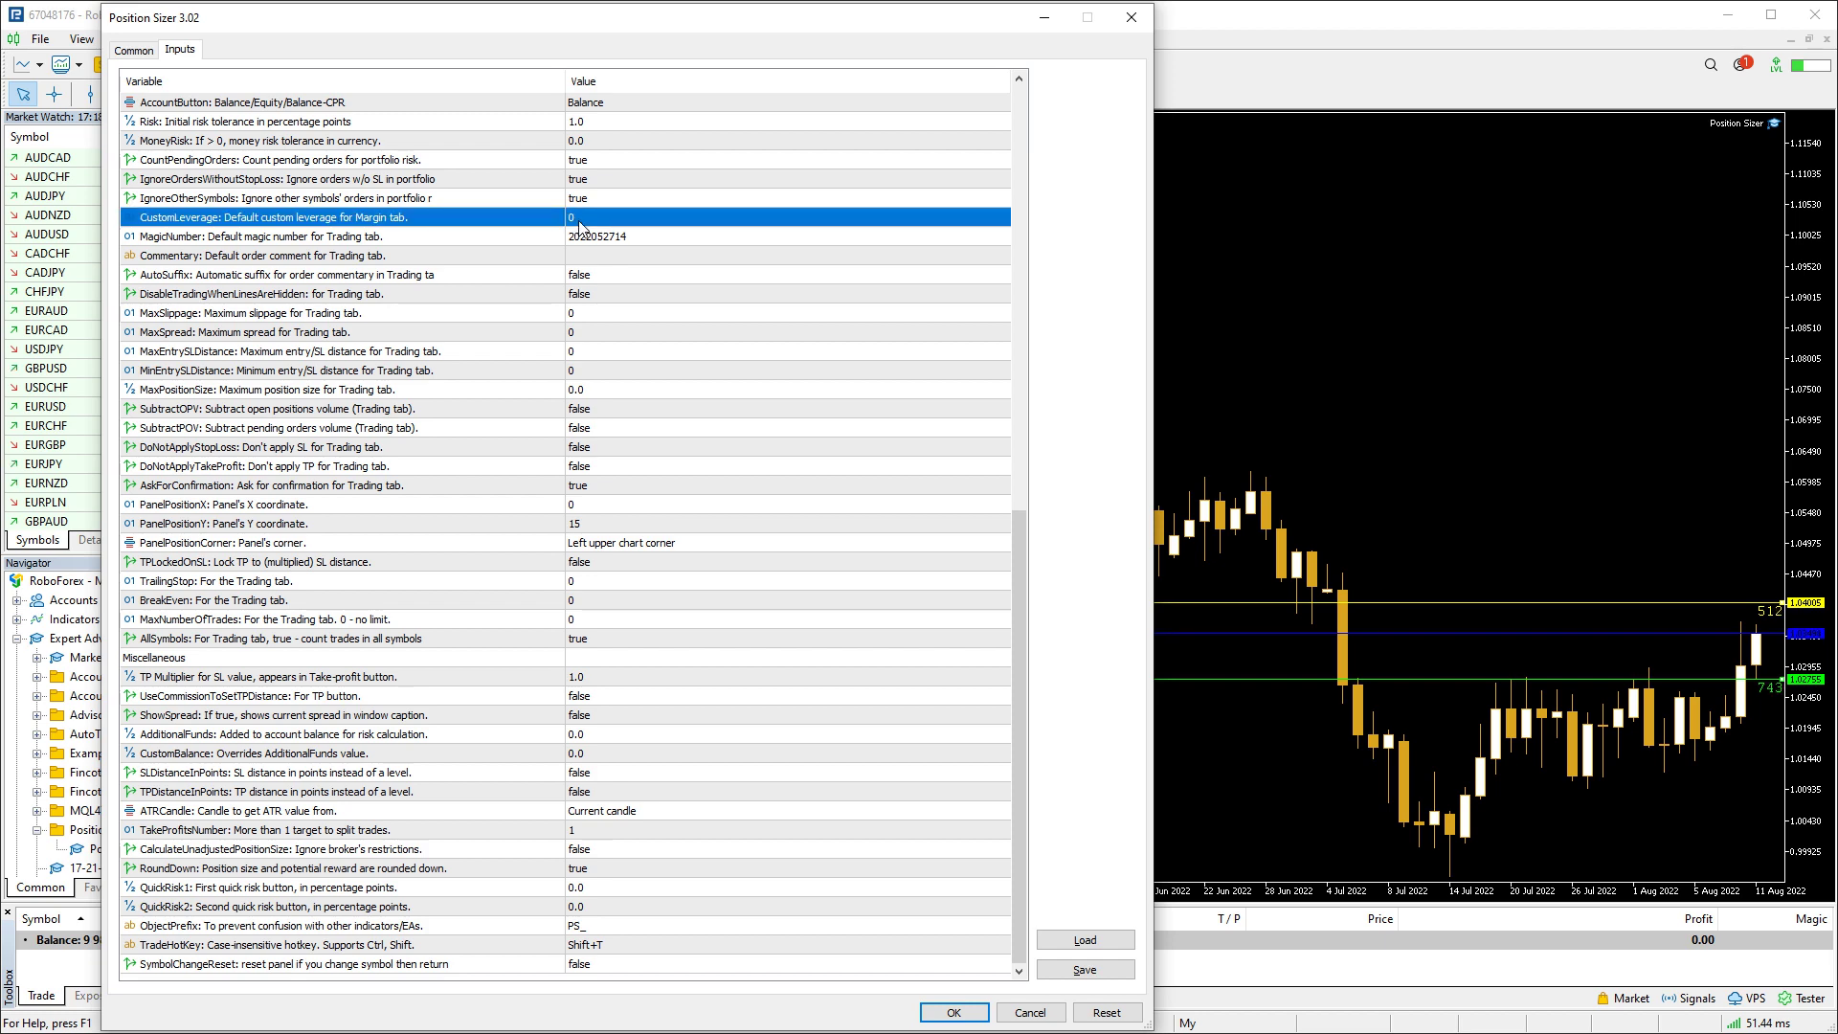
left_click(580, 220)
type("200")
key("Return")
left_click(953, 1011)
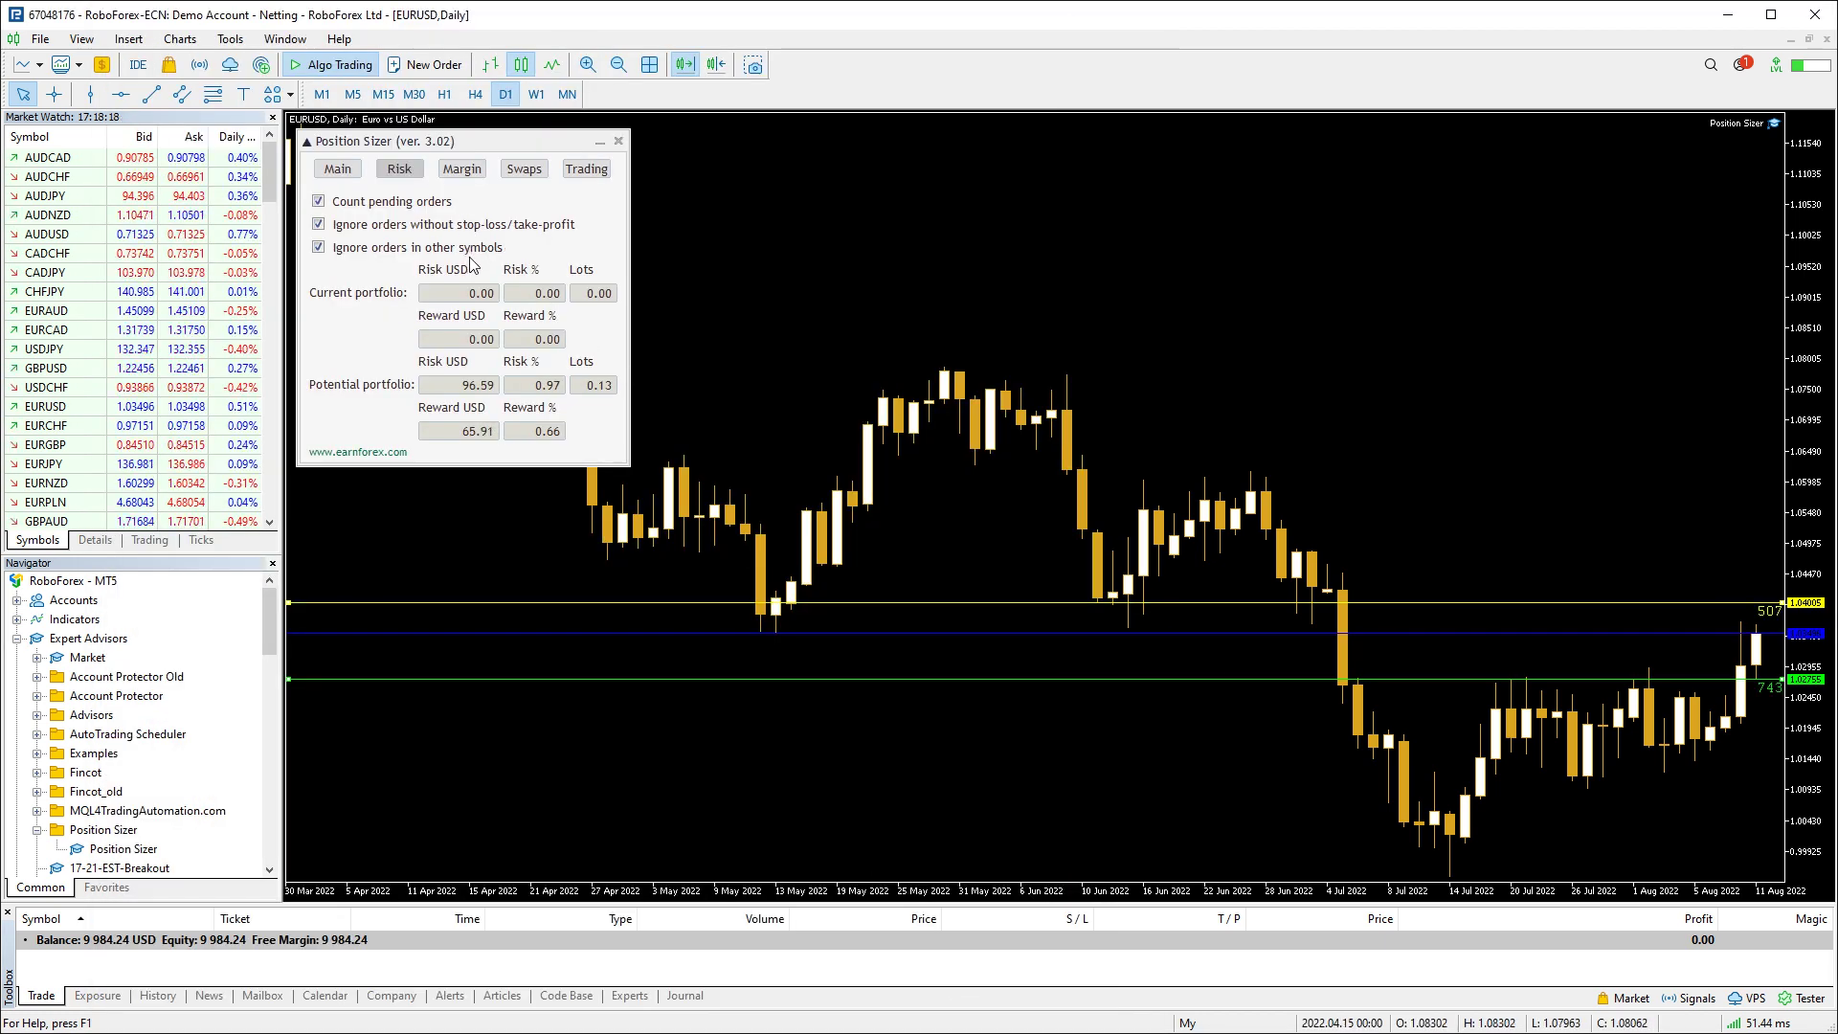
left_click(461, 169)
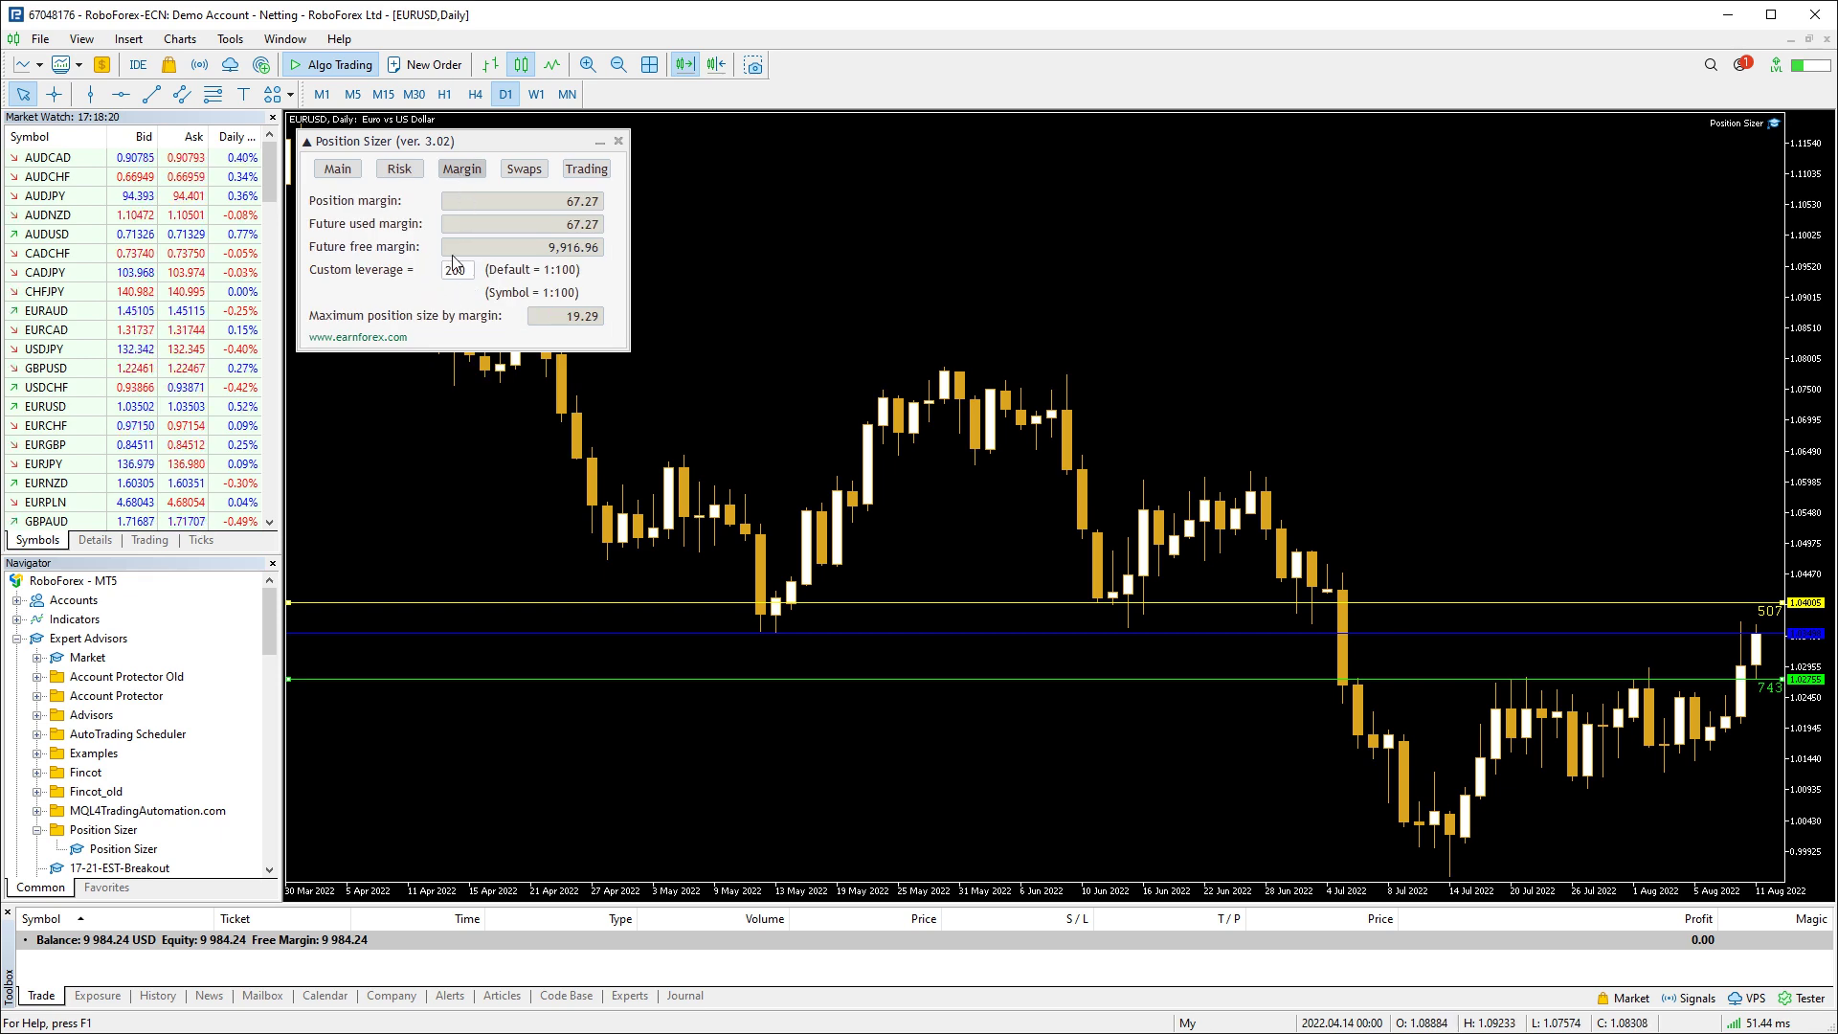
Set MagicNumber to 123 and verify it on the panel's Trading page
key("F7")
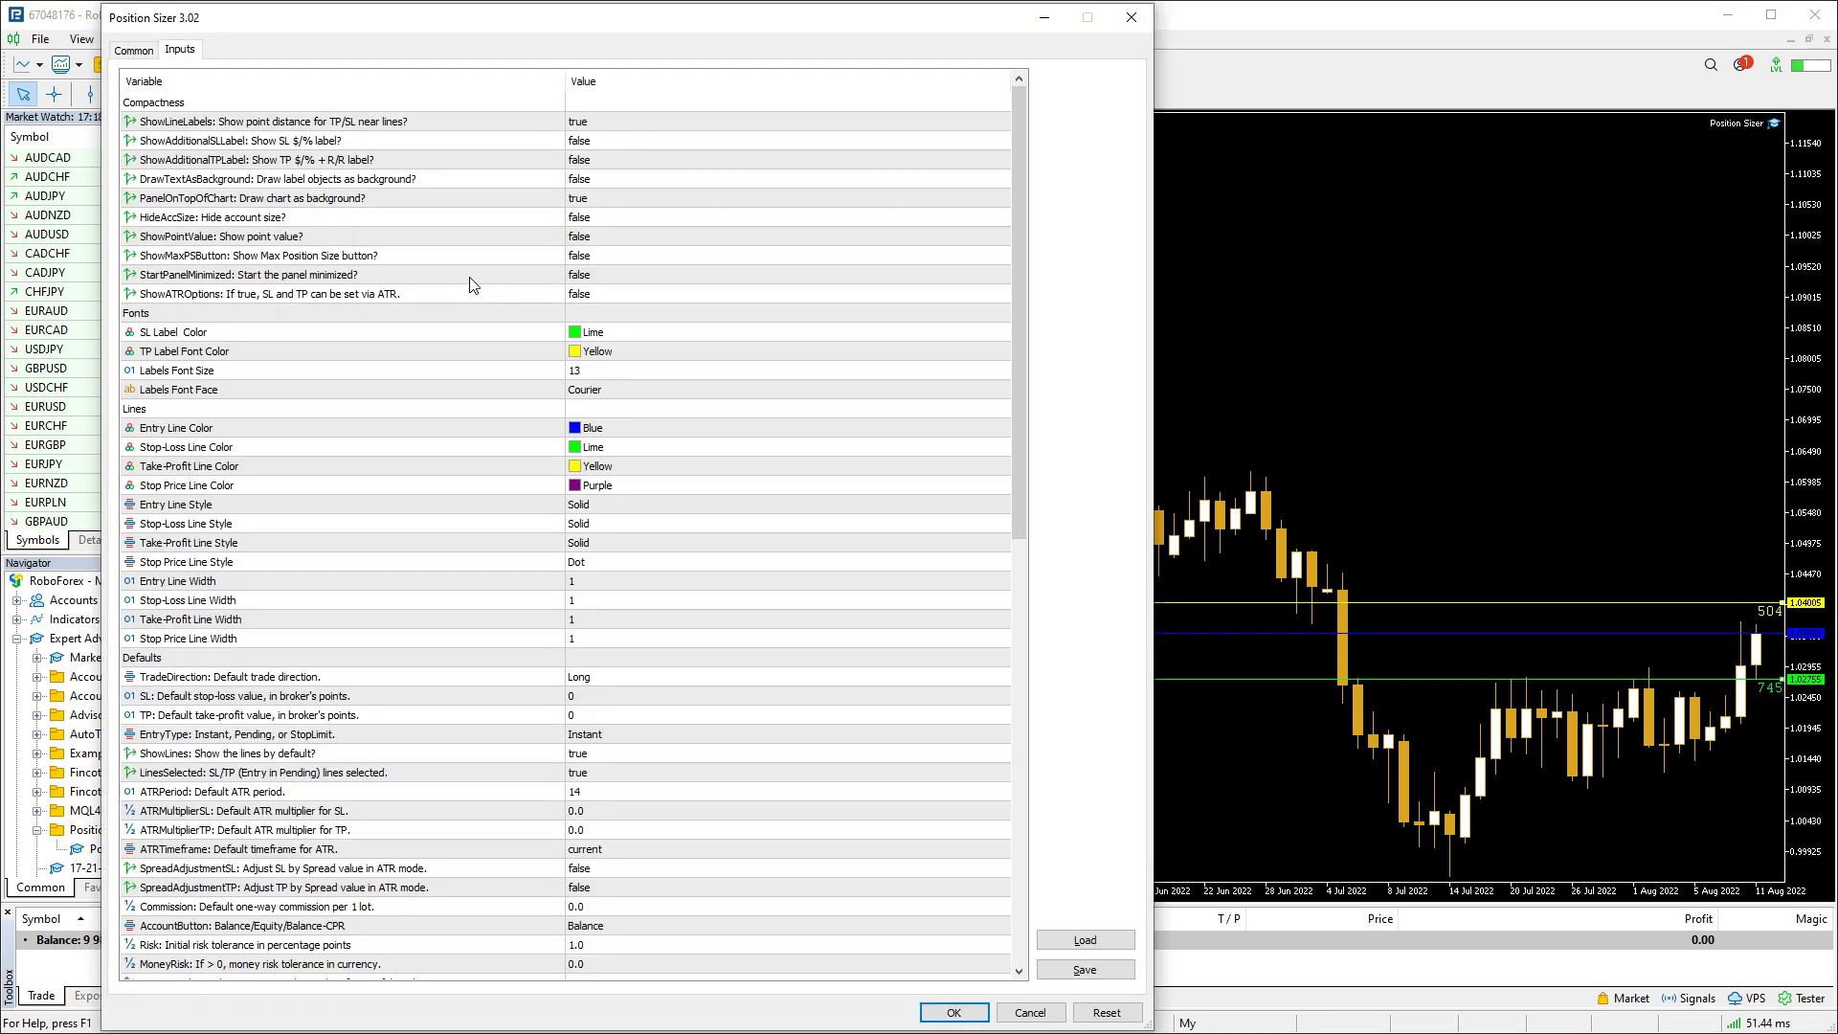
scroll(554, 259, "down", 15)
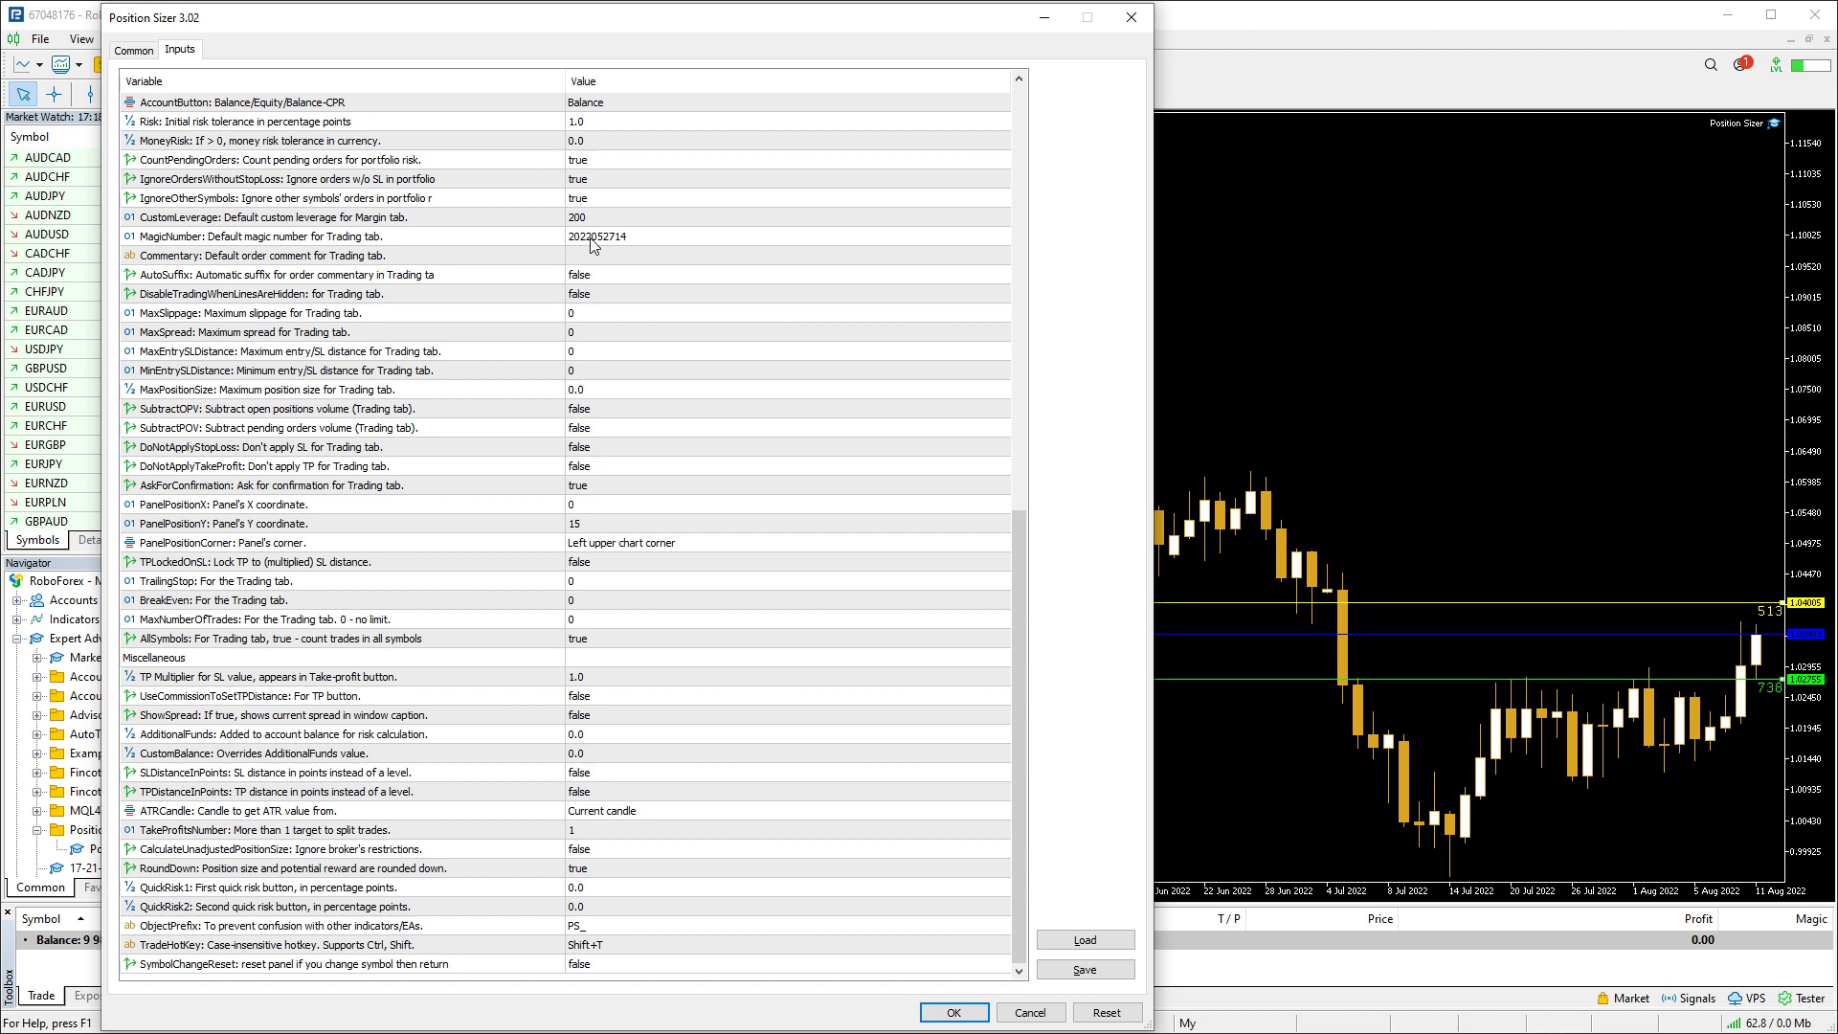
left_click(593, 240)
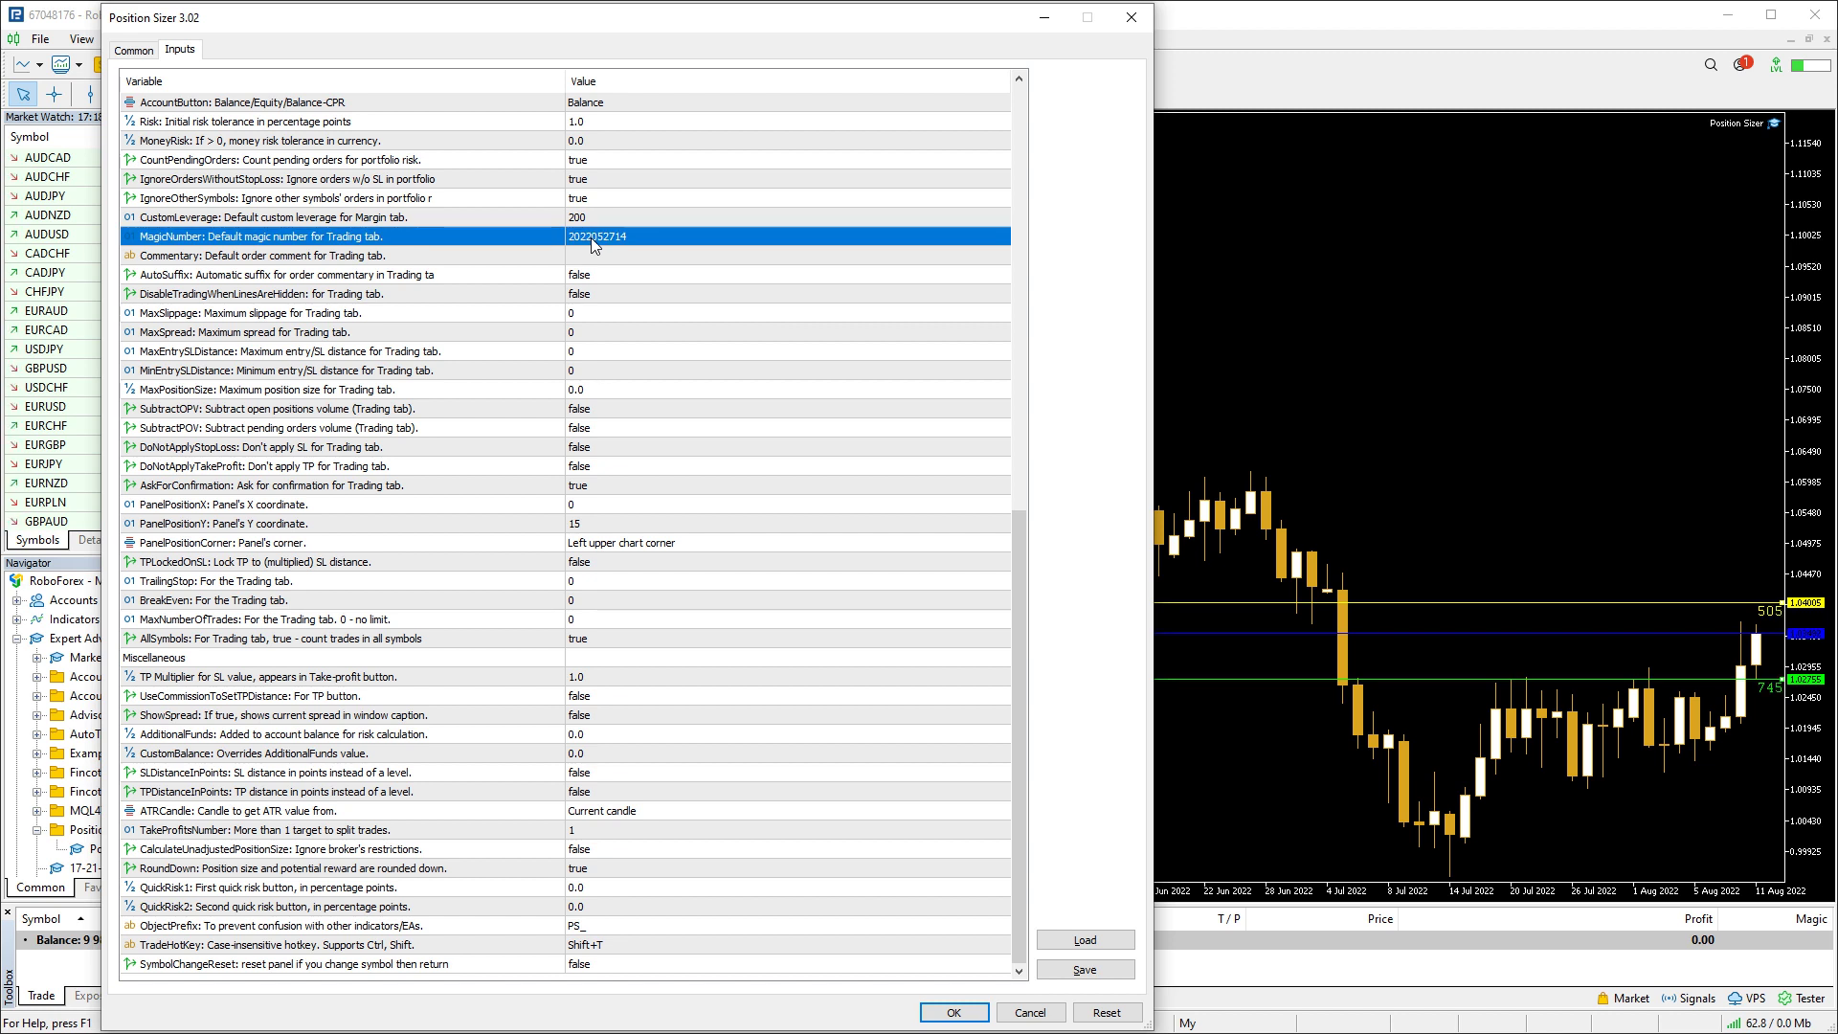
double_click(592, 239)
type("123")
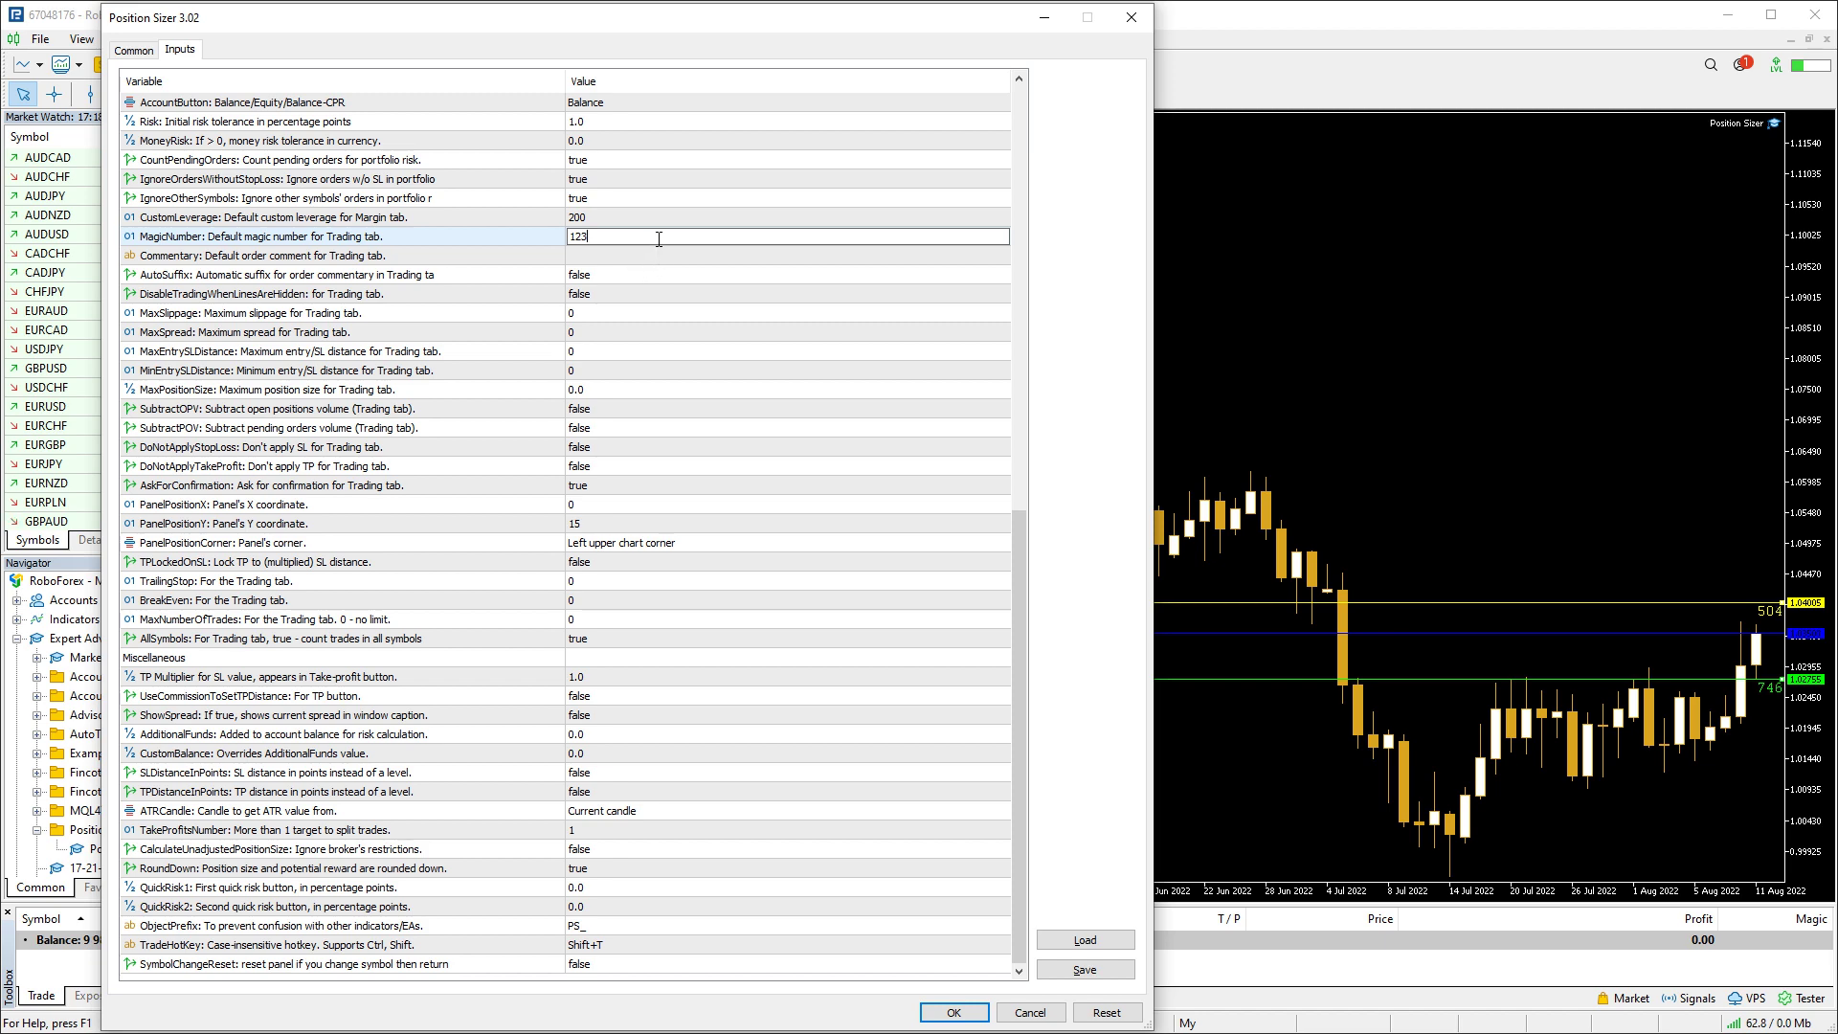
left_click(662, 259)
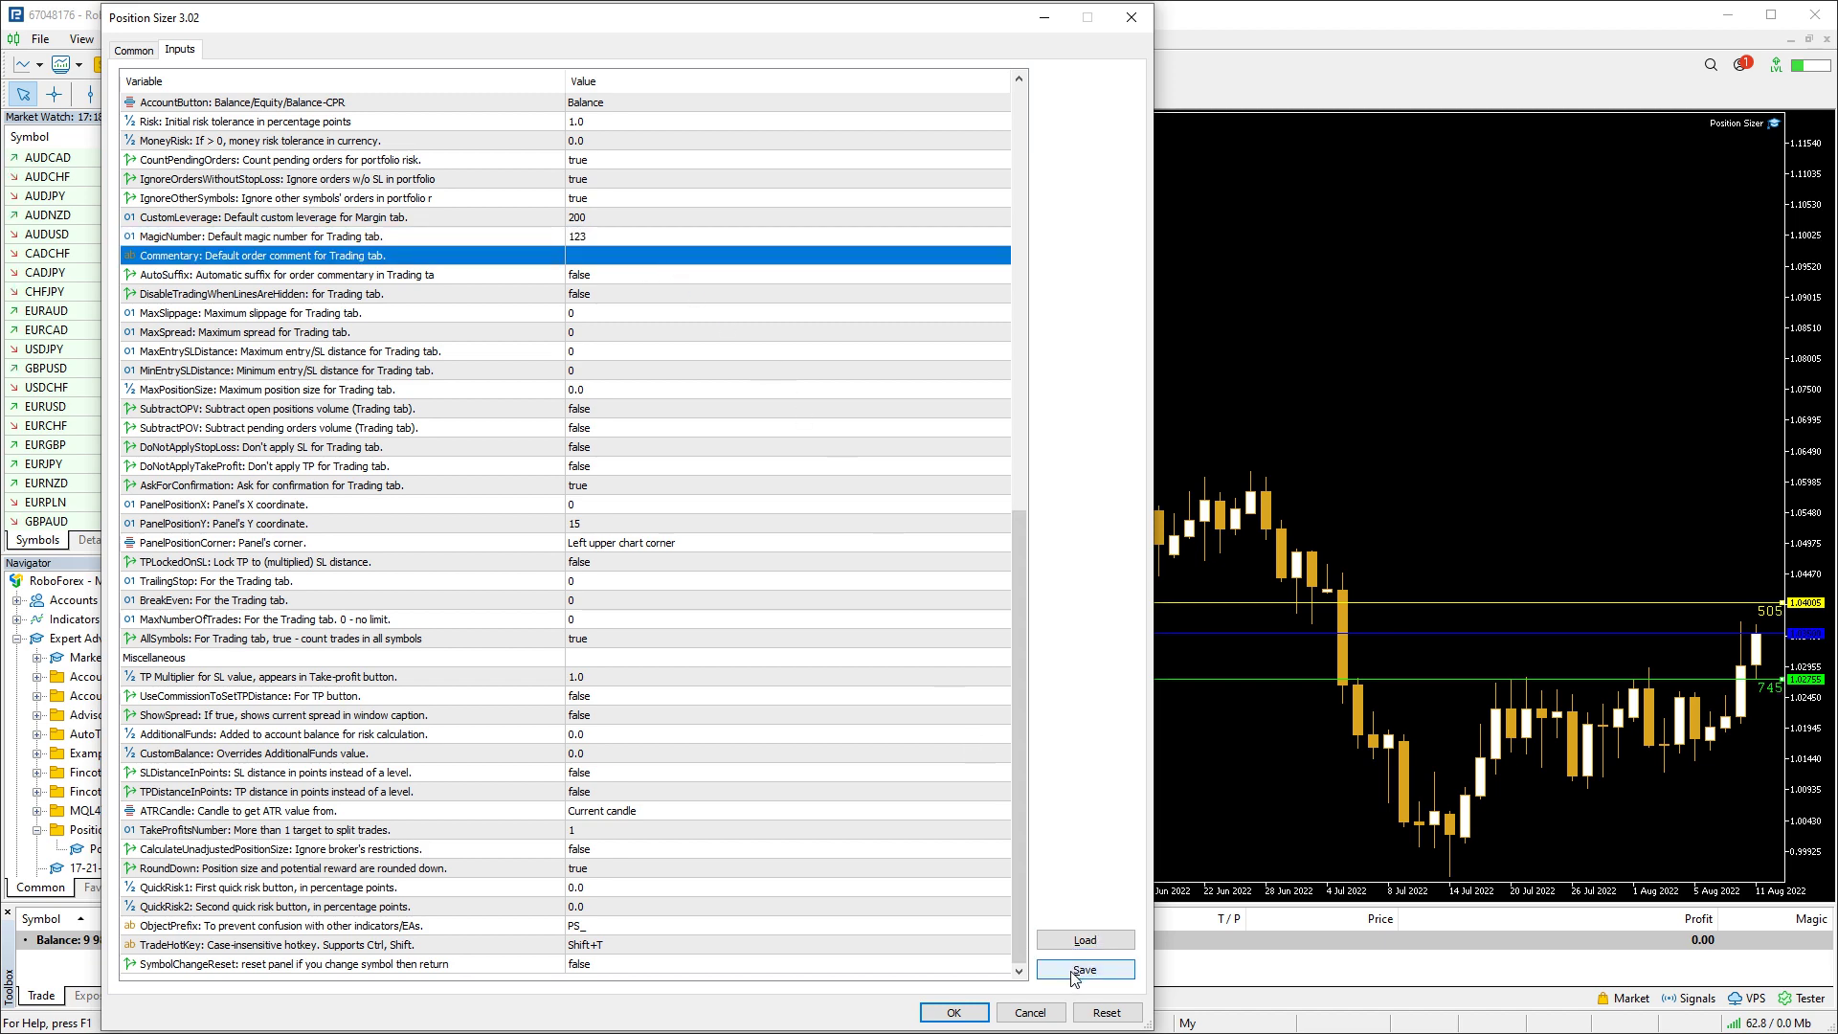
left_click(967, 1007)
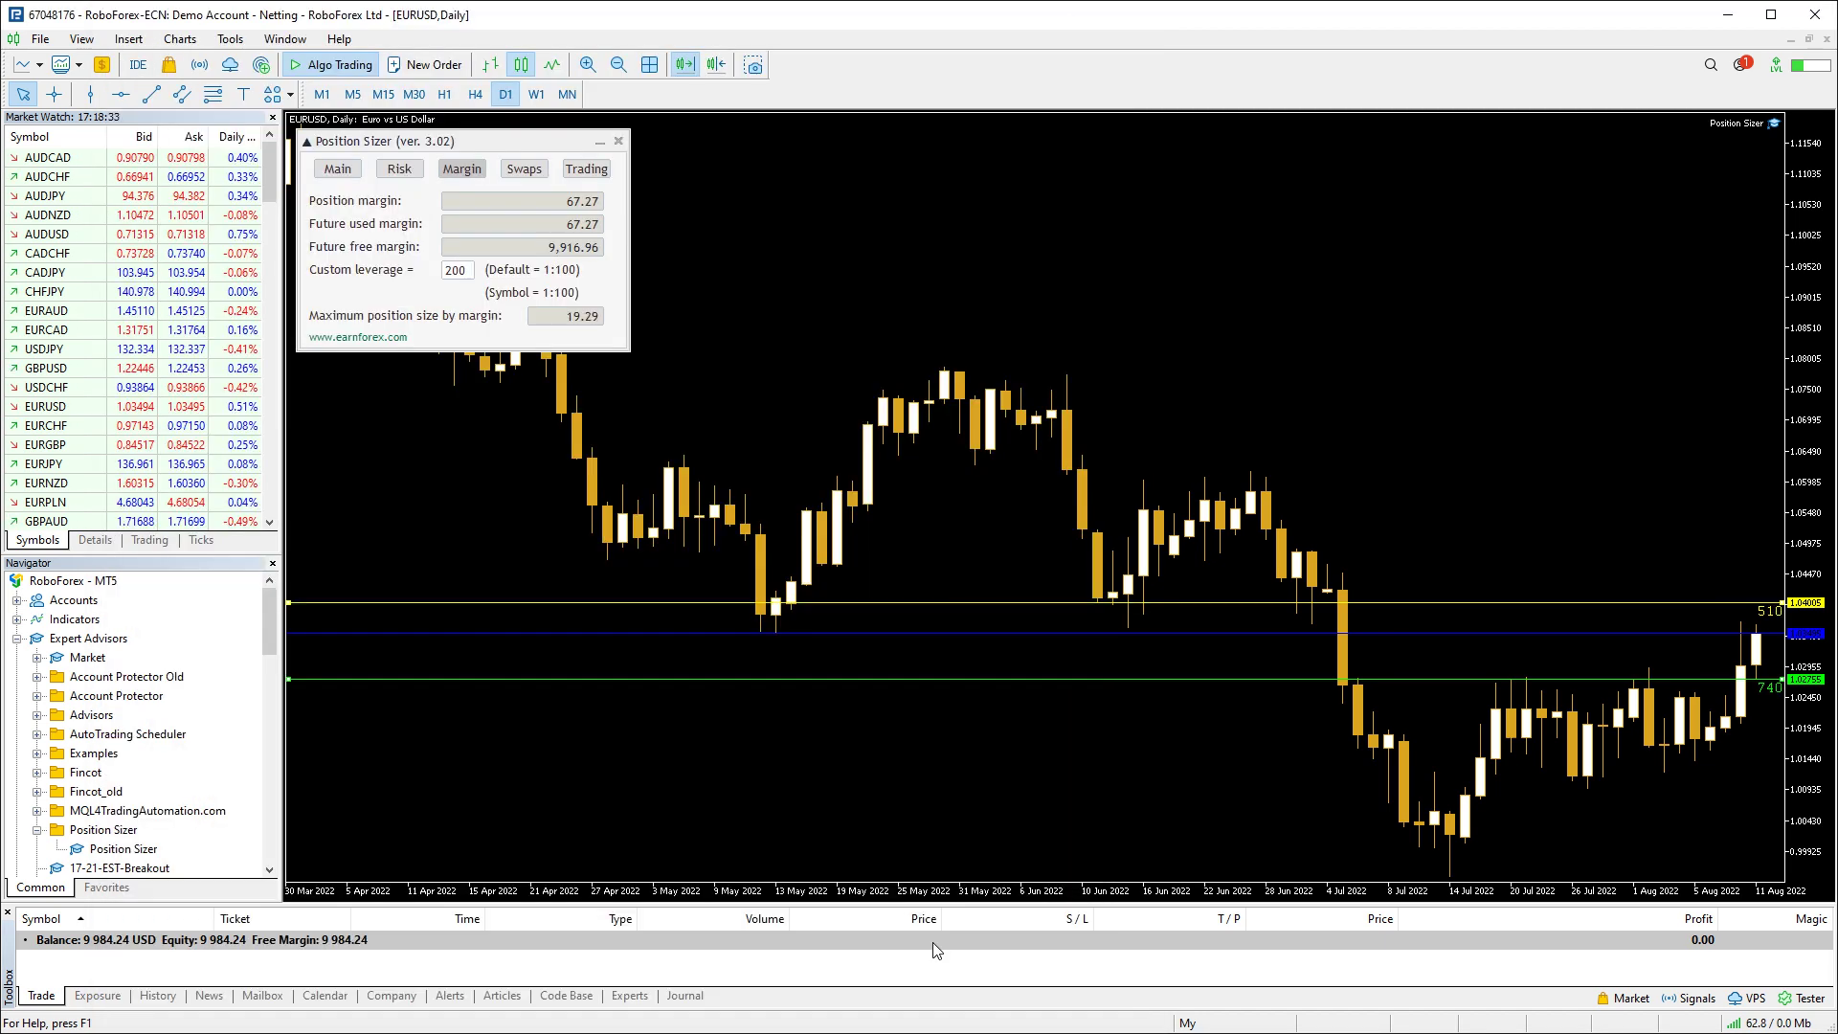
left_click(593, 168)
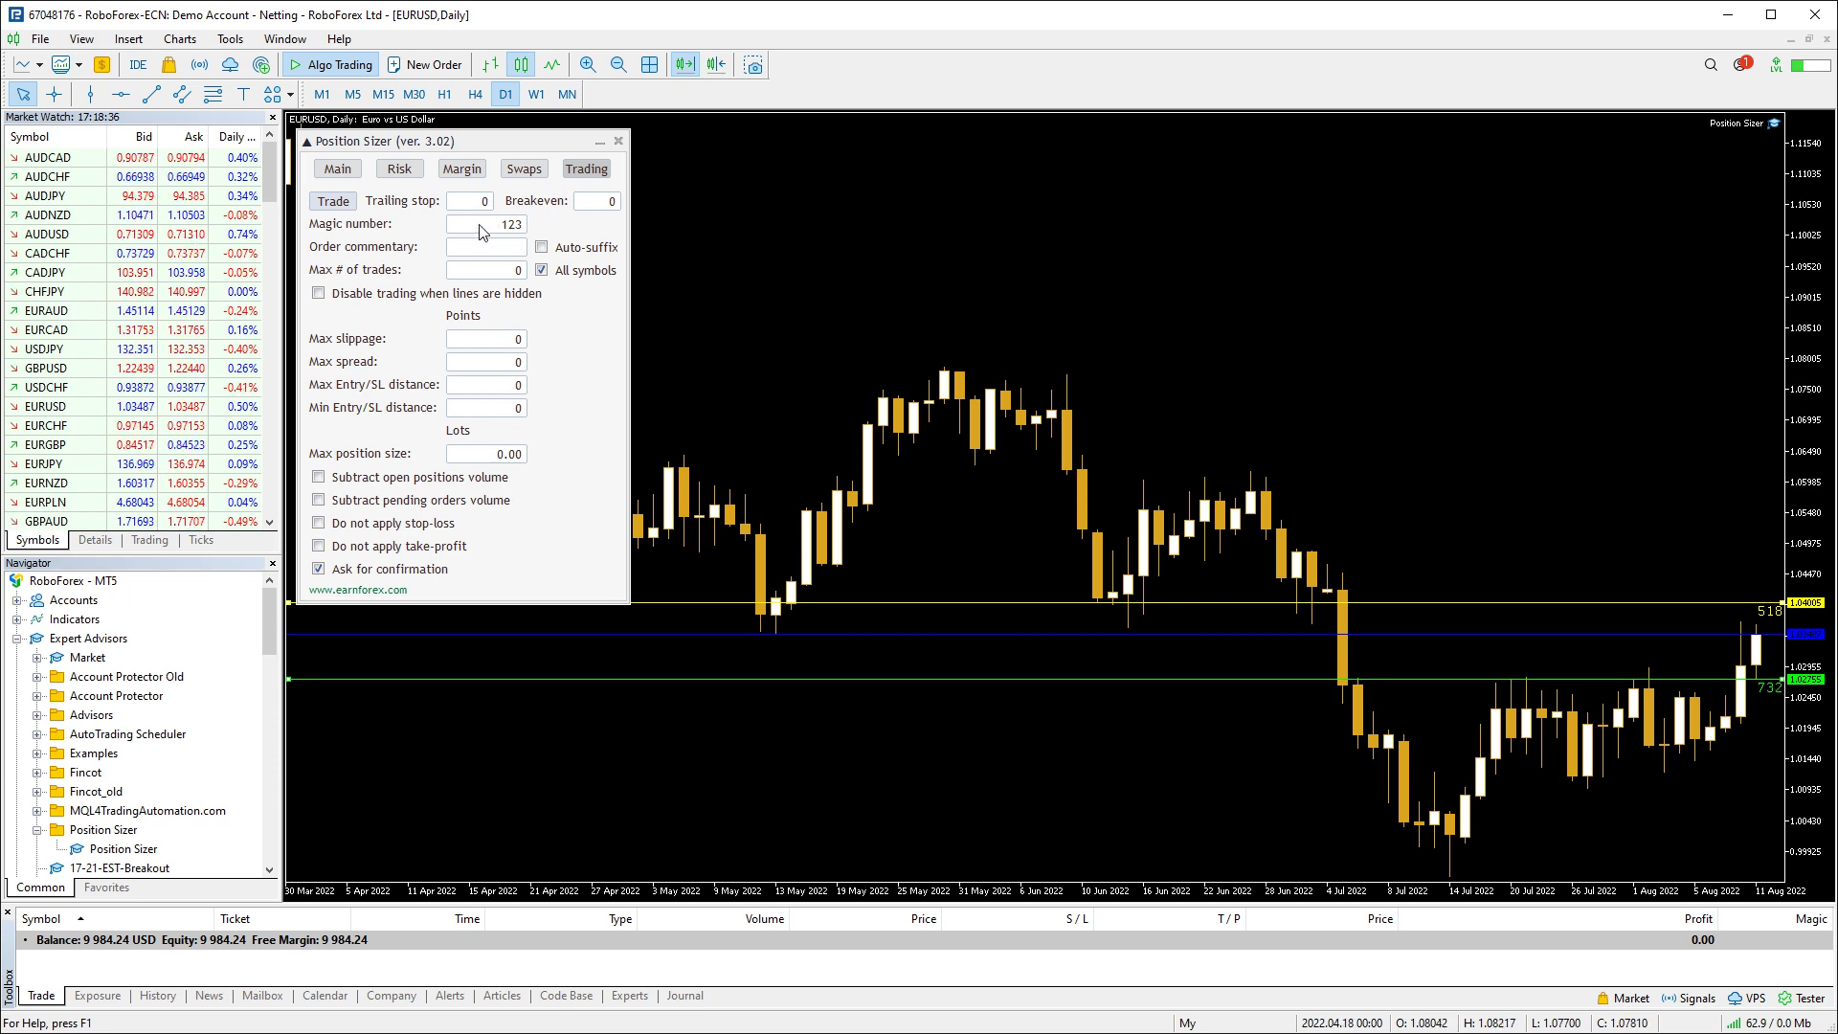
Set the Commentary input to 'Test' and turn AutoSuffix on
key("F7")
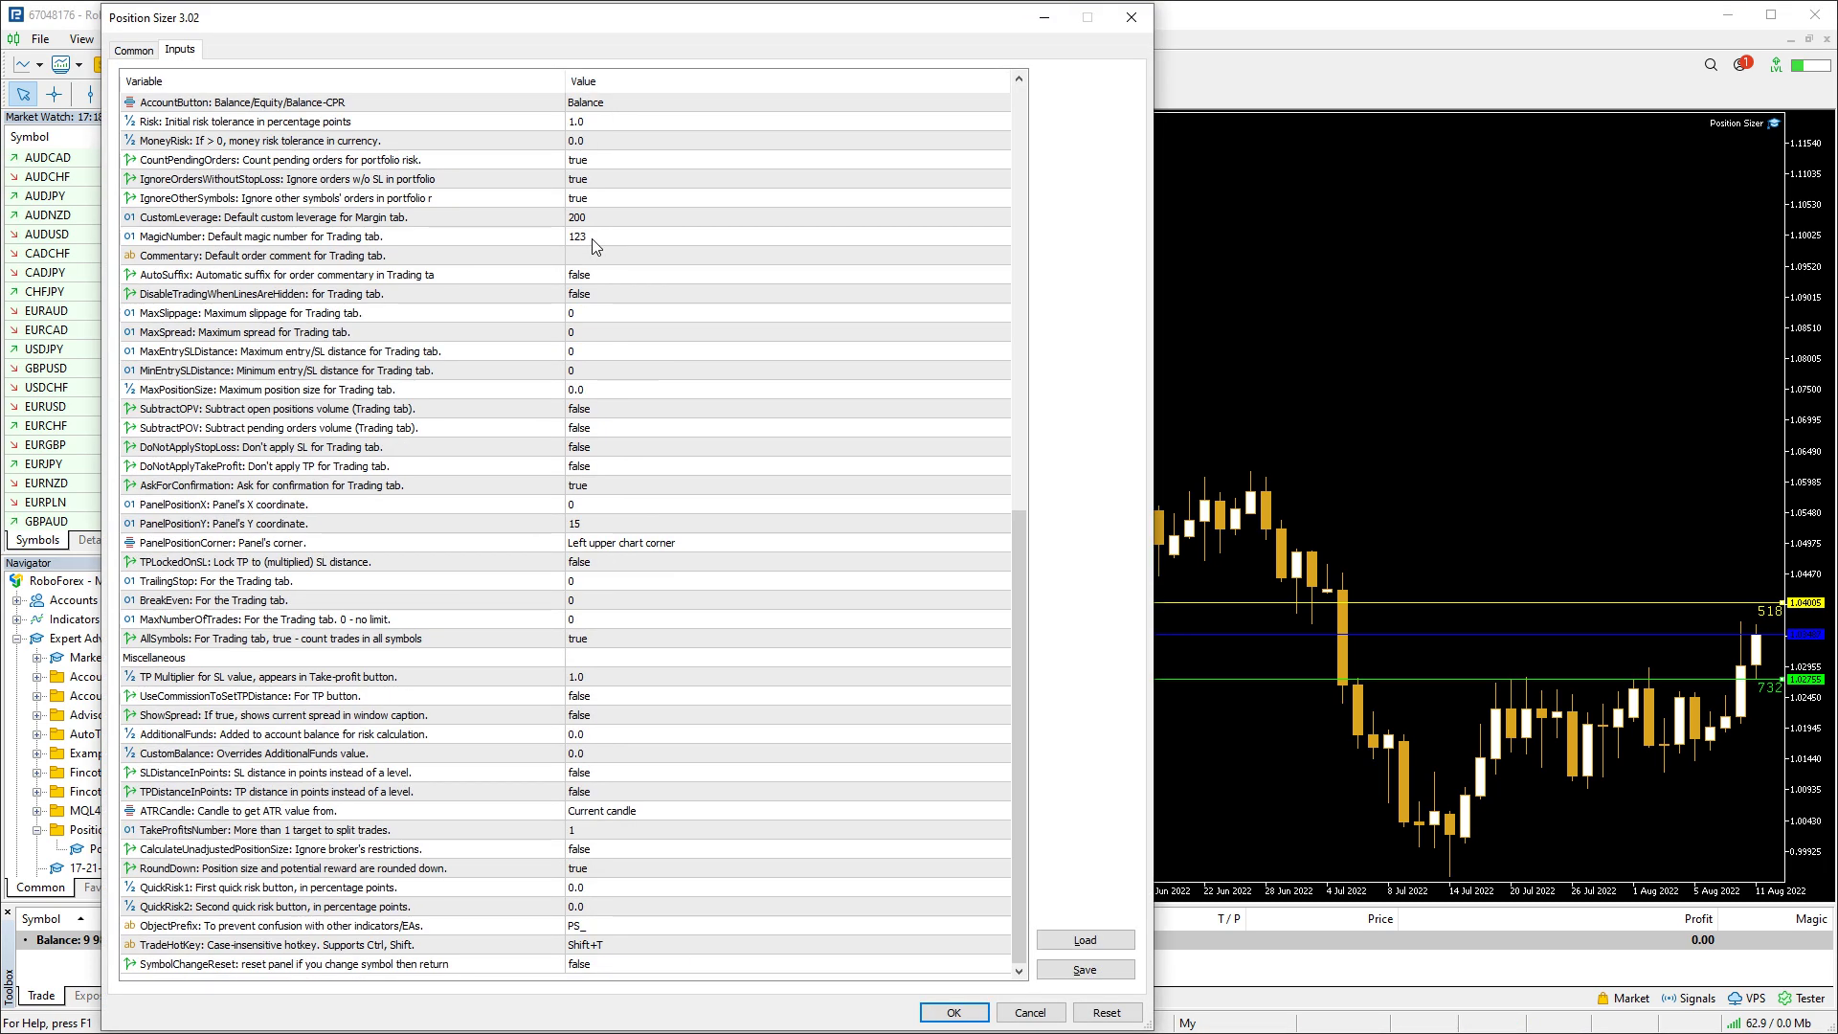
left_click(480, 259)
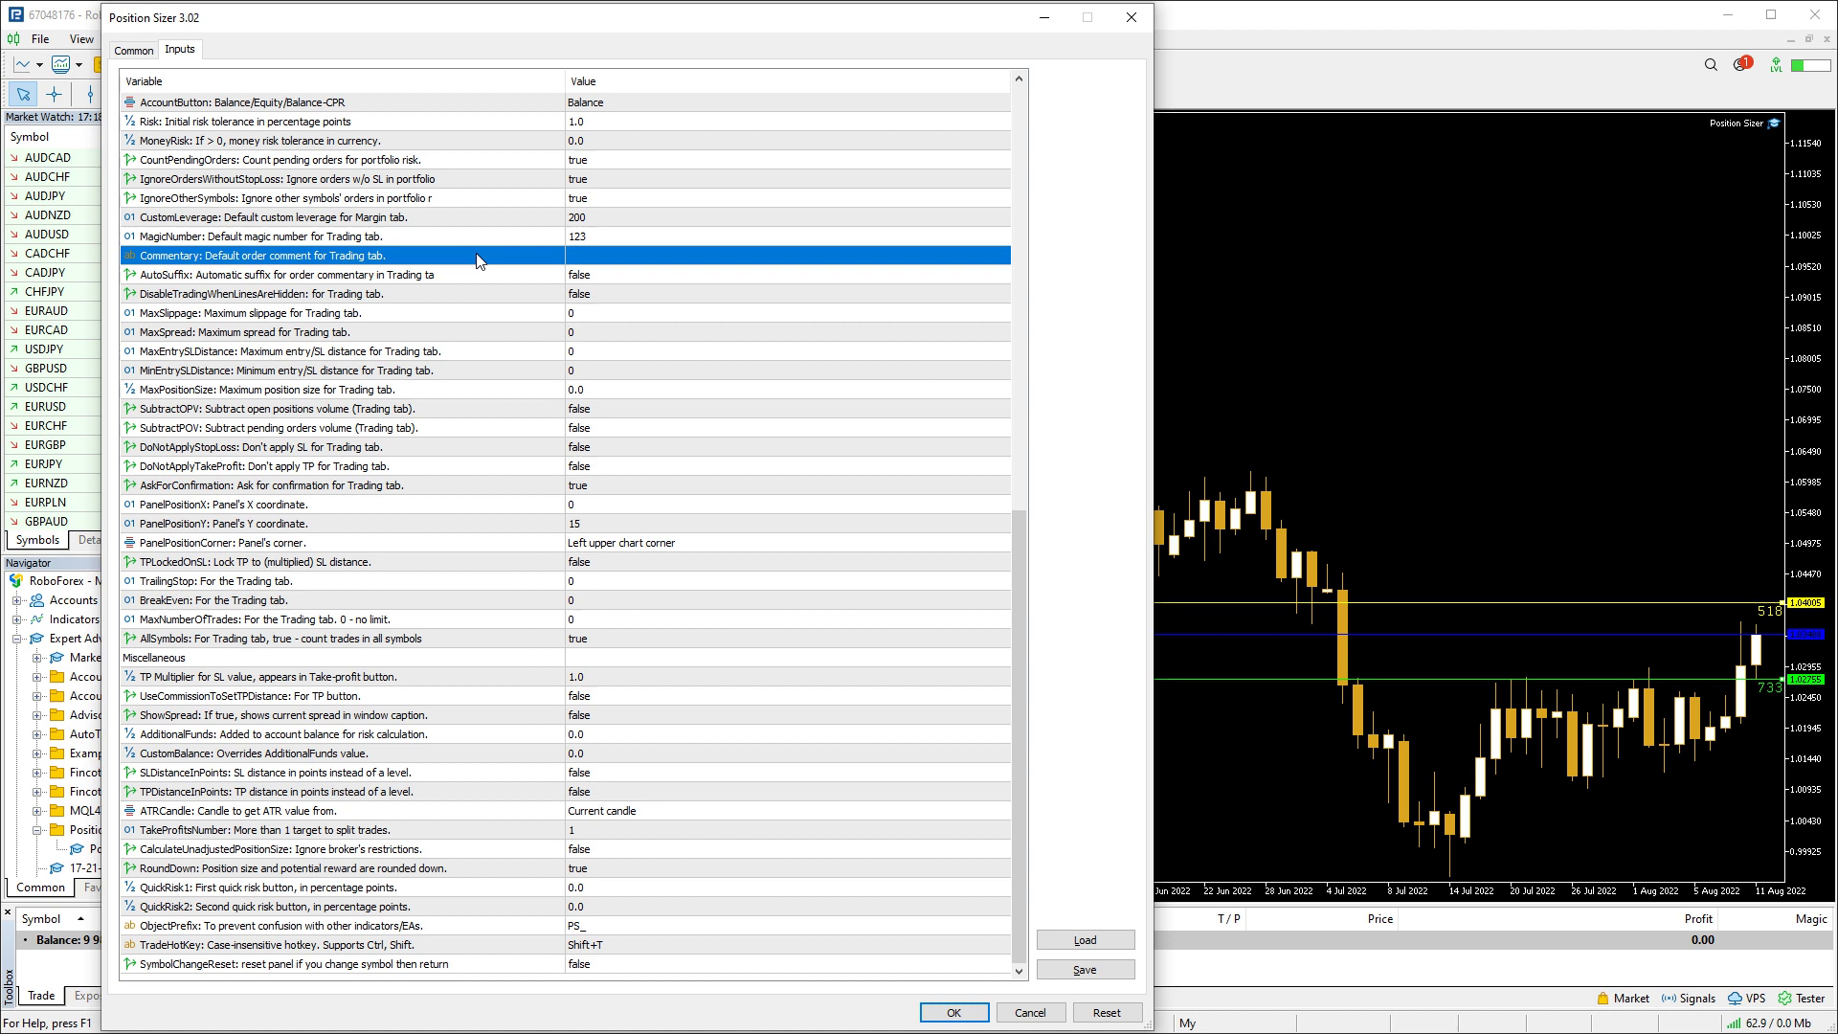
left_click(586, 257)
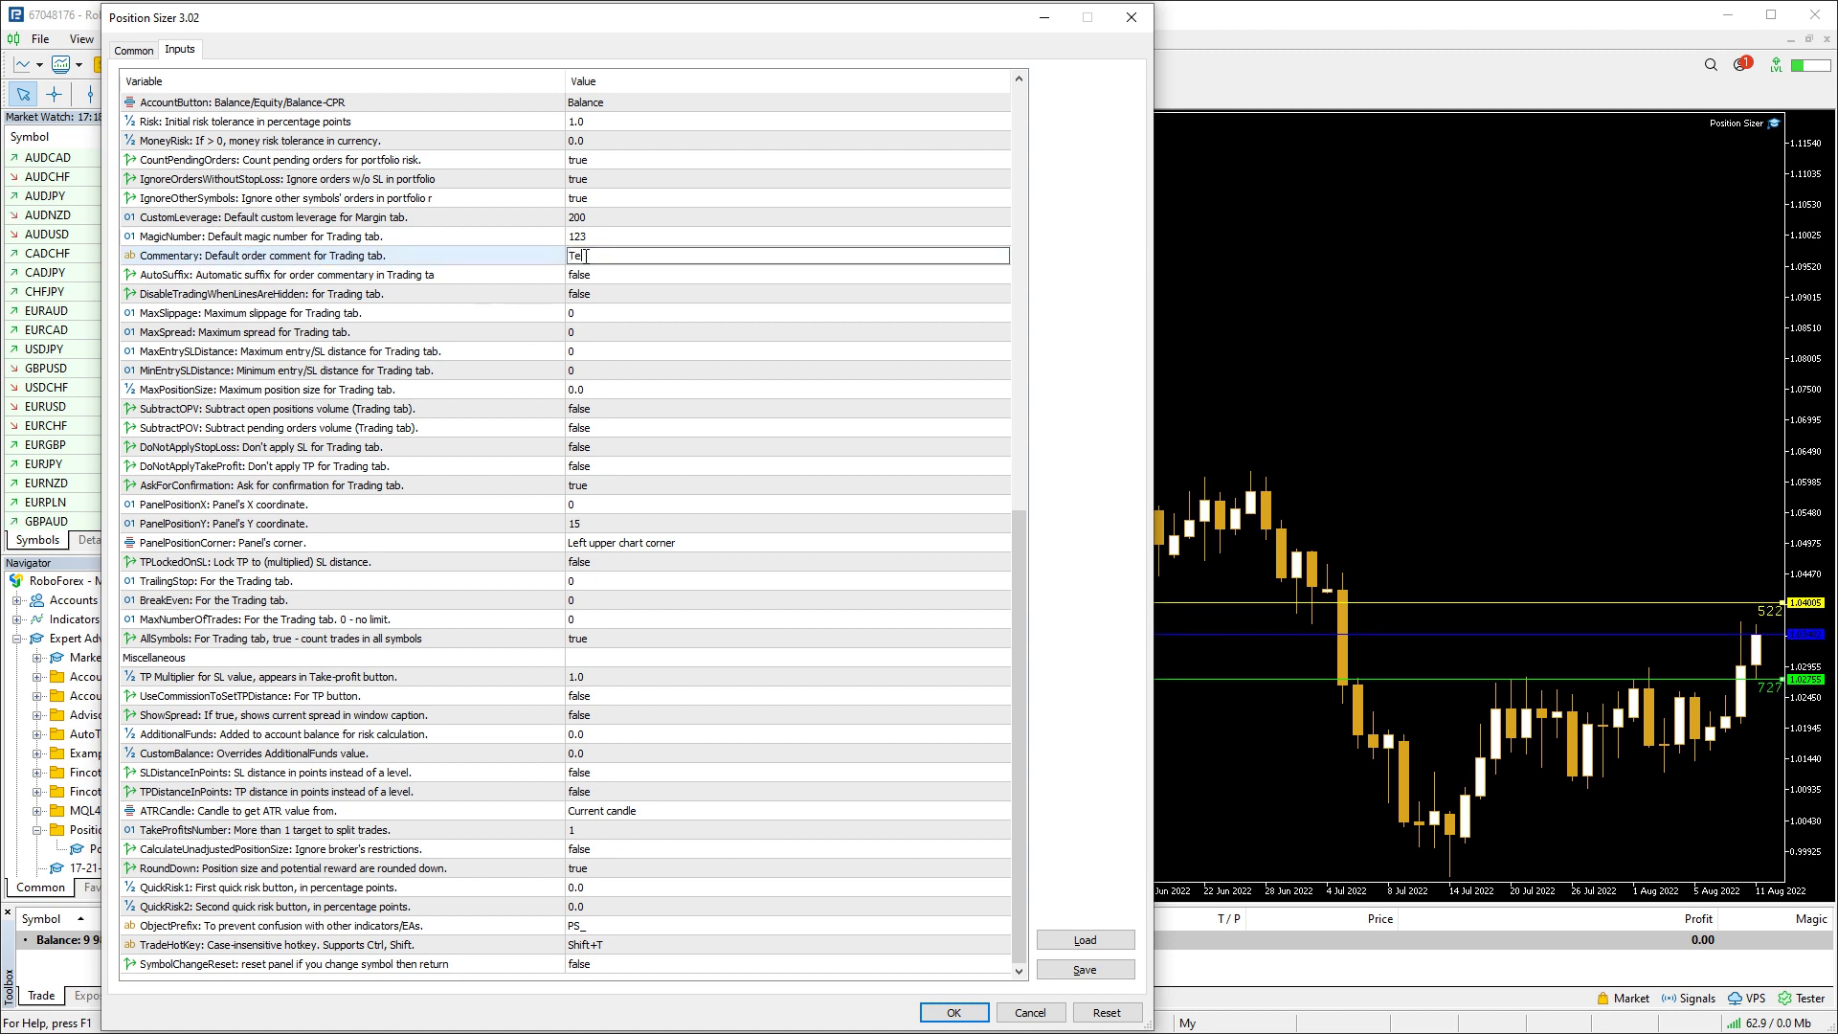
left_click(560, 279)
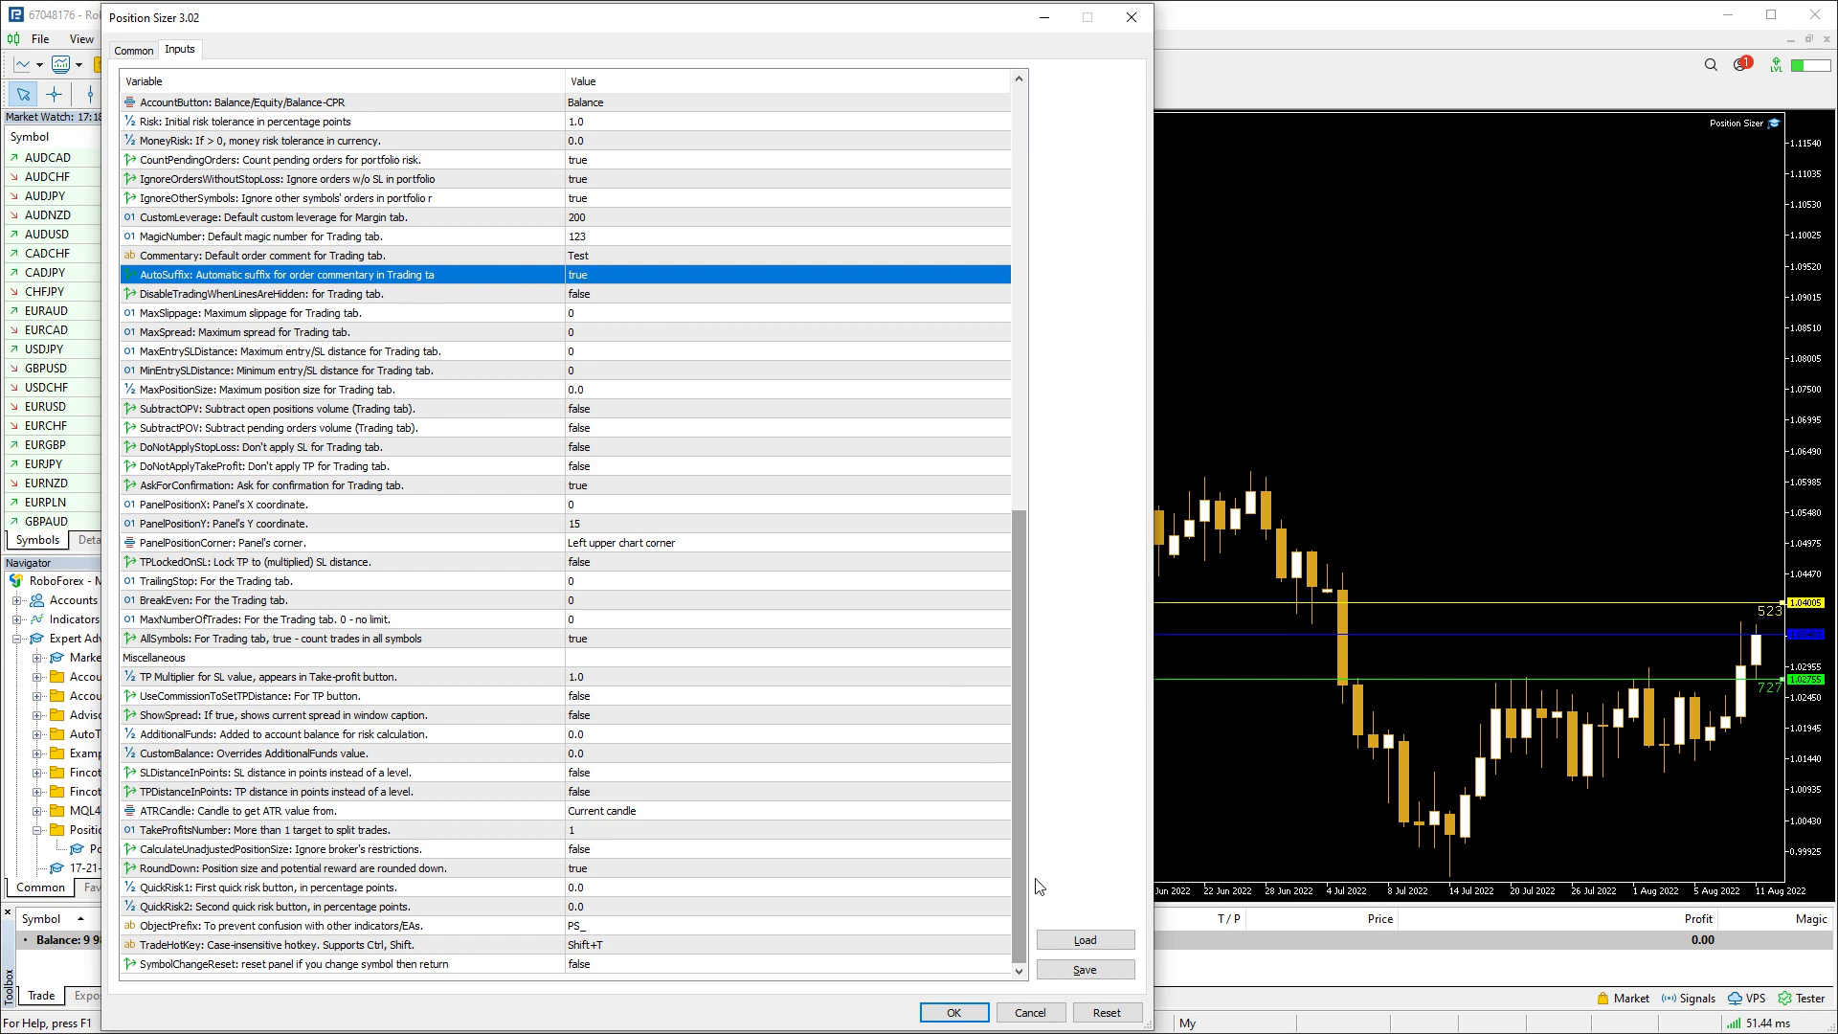
left_click(954, 1012)
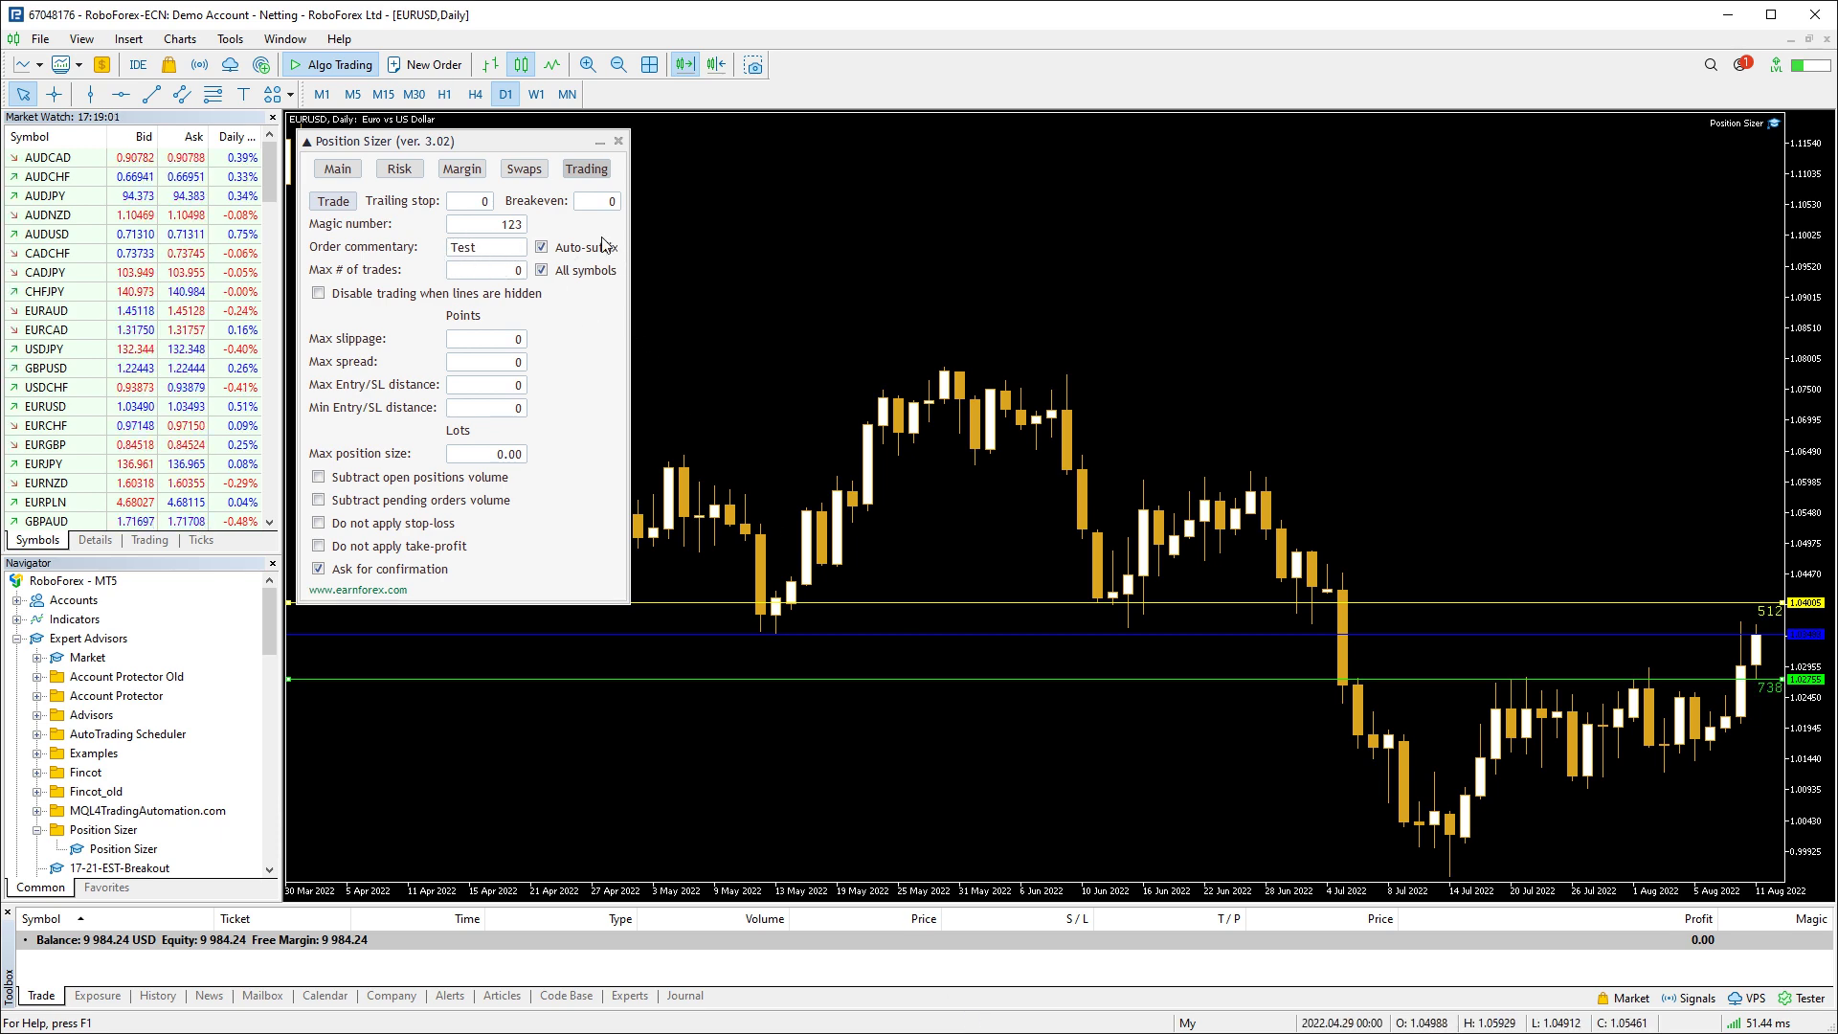
Set MaxSlippage, MaxSpread, MaxEntrySLDistance and MinEntrySLDistance each to 90 points
key("F7")
scroll(452, 249, "down", 15)
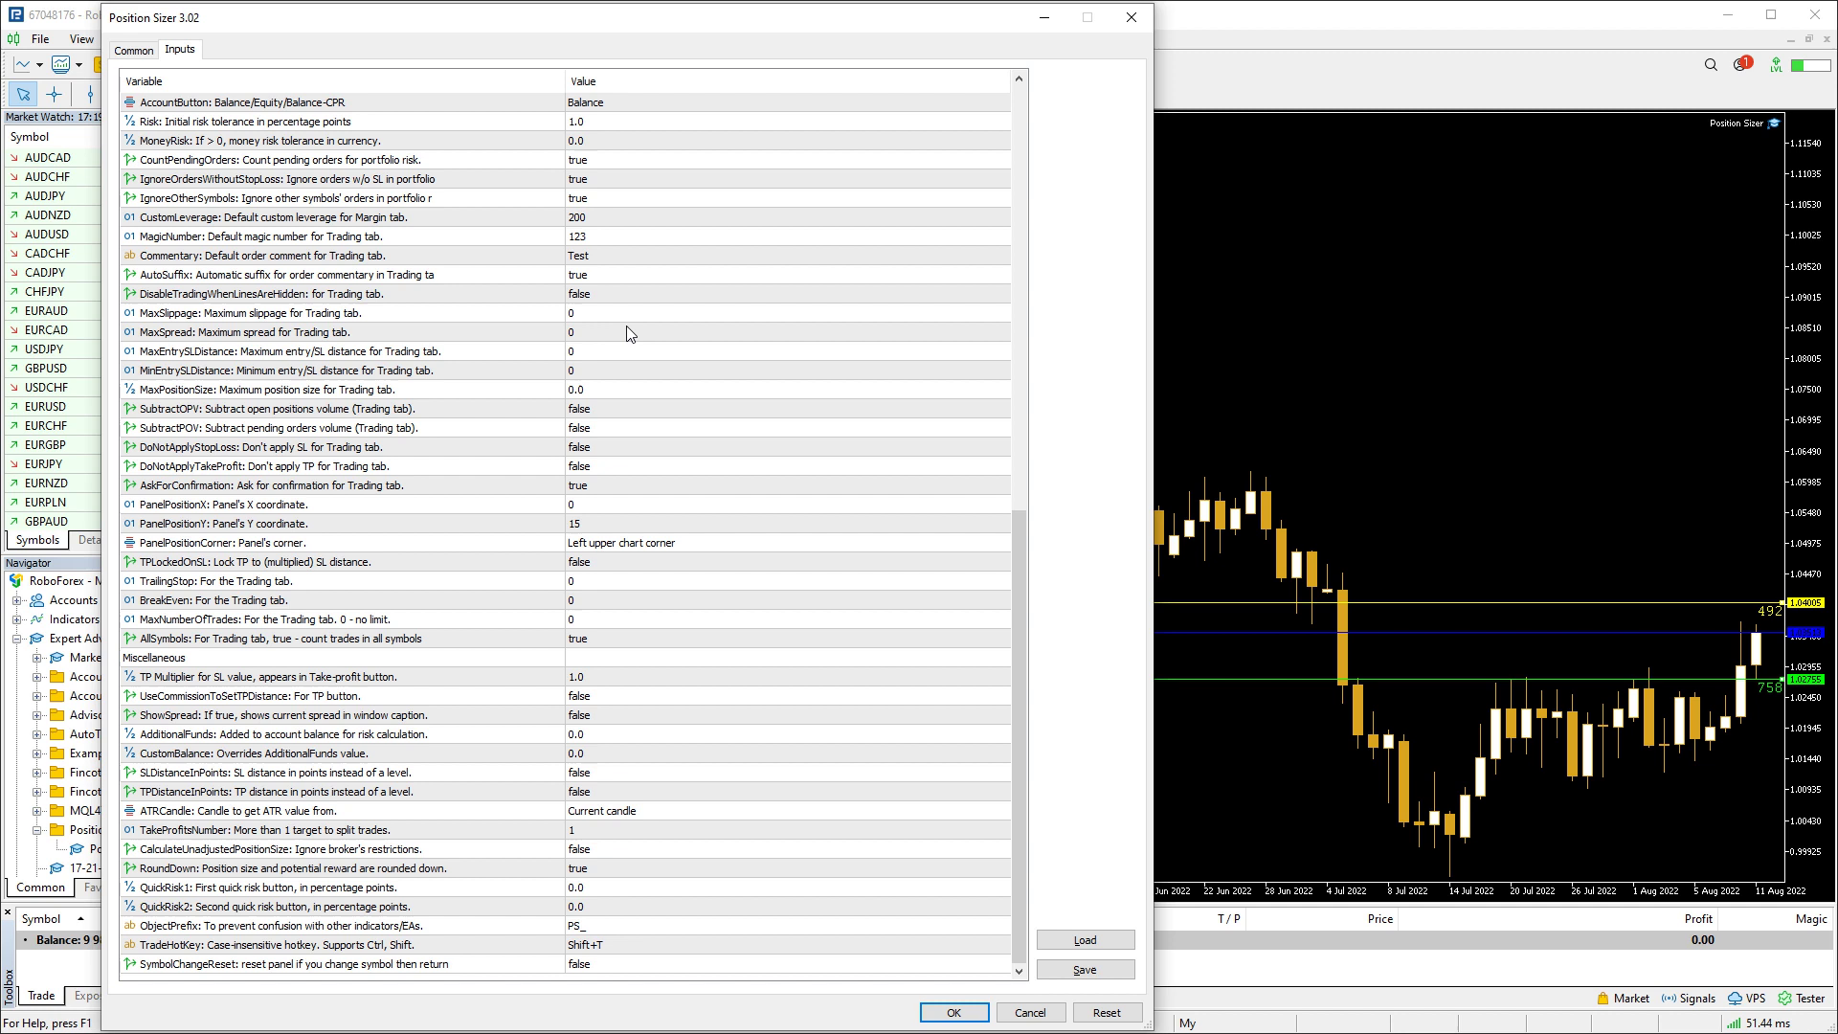
left_click(540, 294)
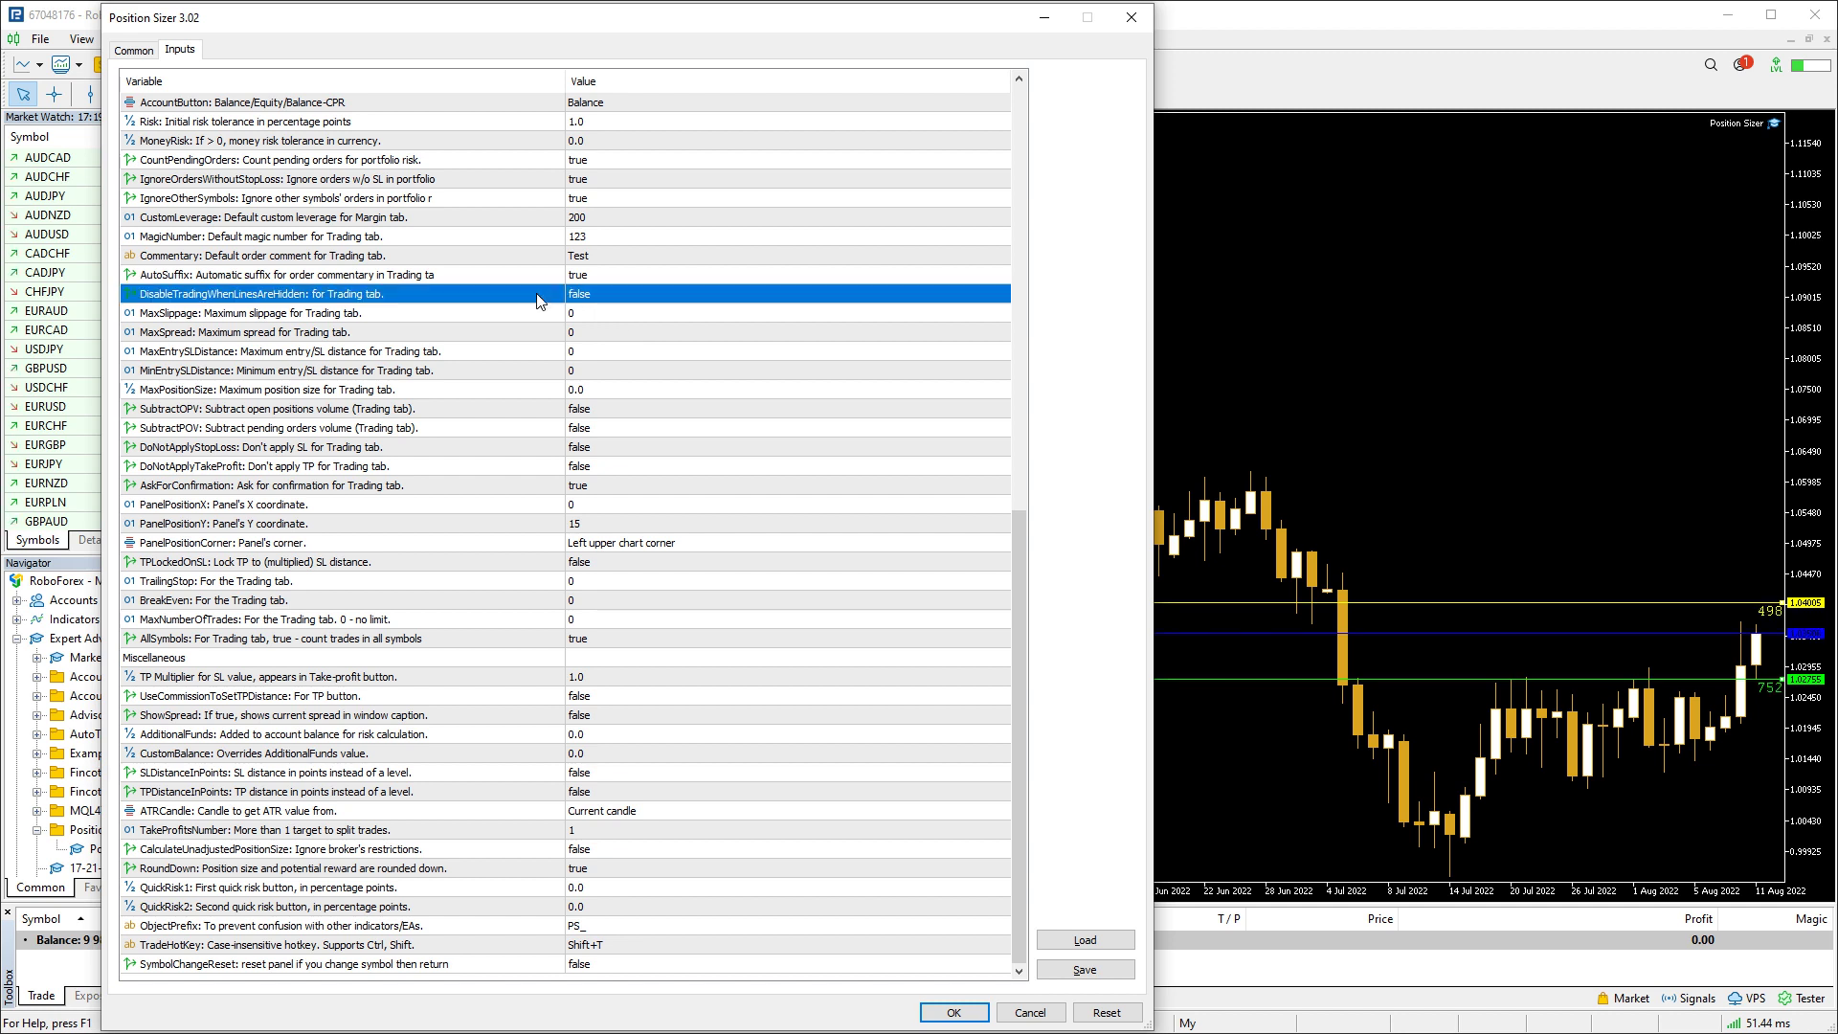
double_click(602, 314)
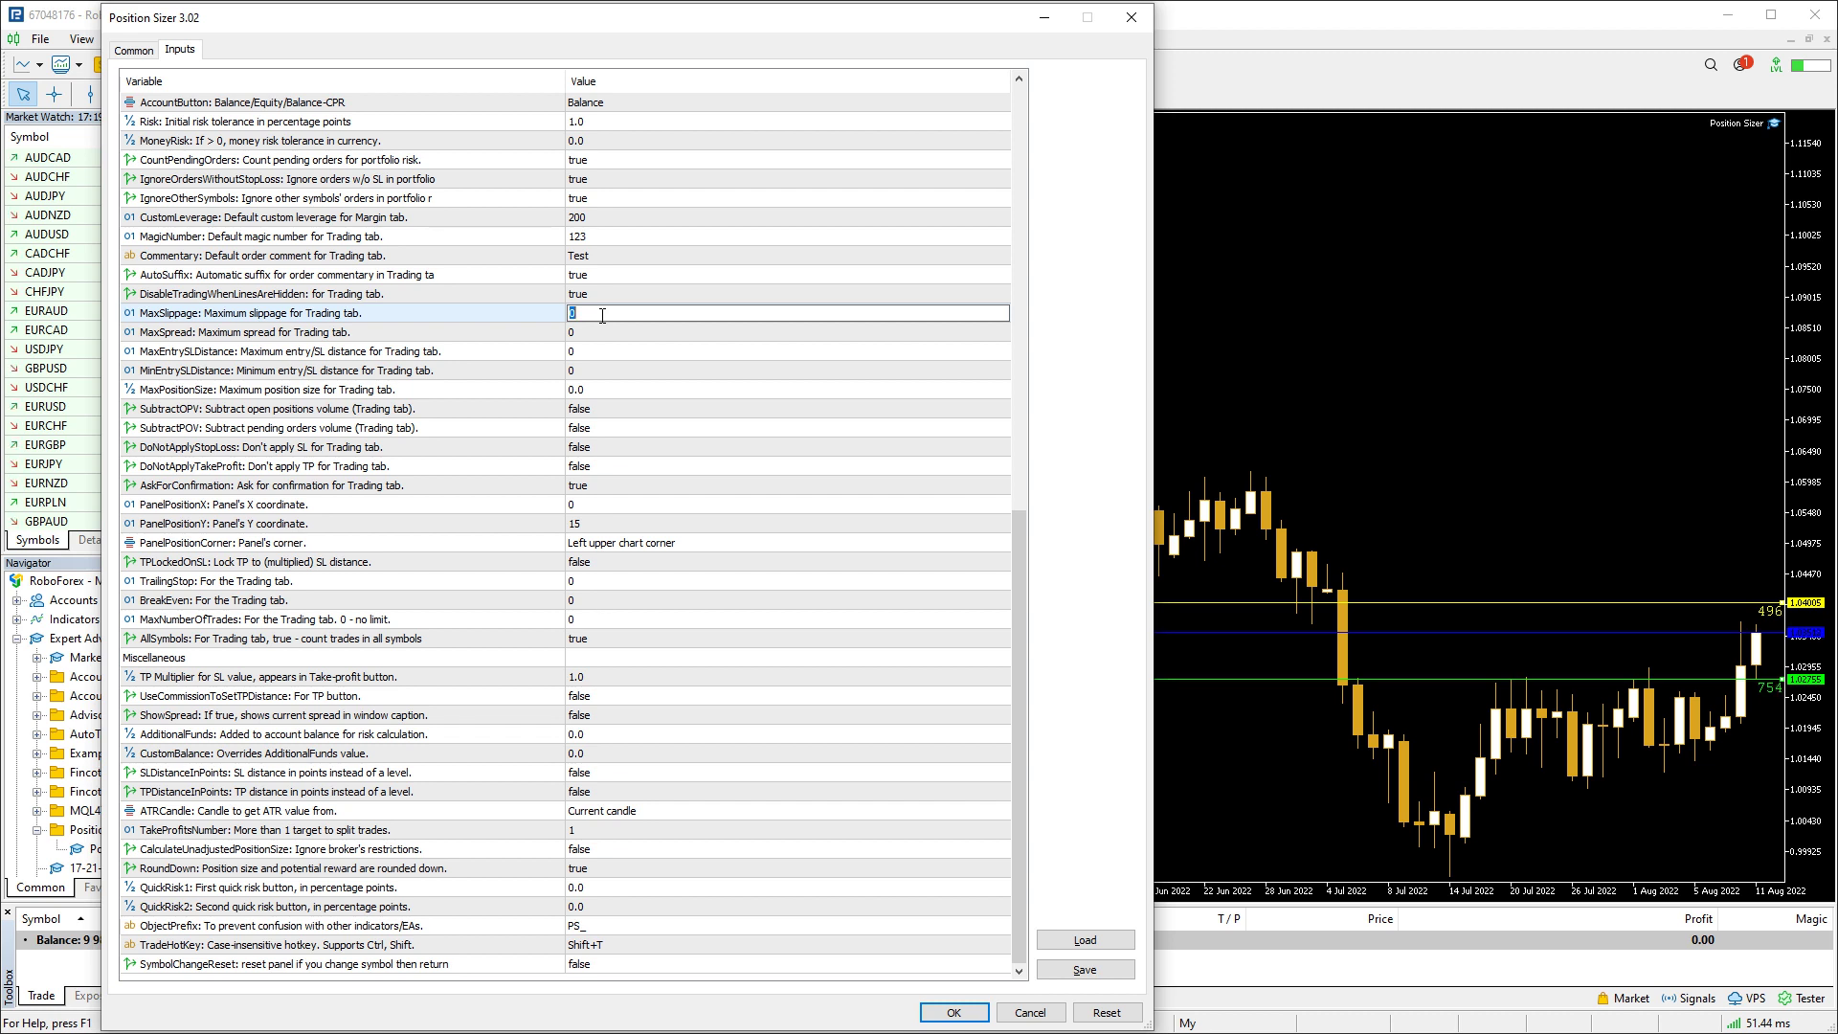
type("90")
left_click(584, 332)
type("90")
left_click(580, 353)
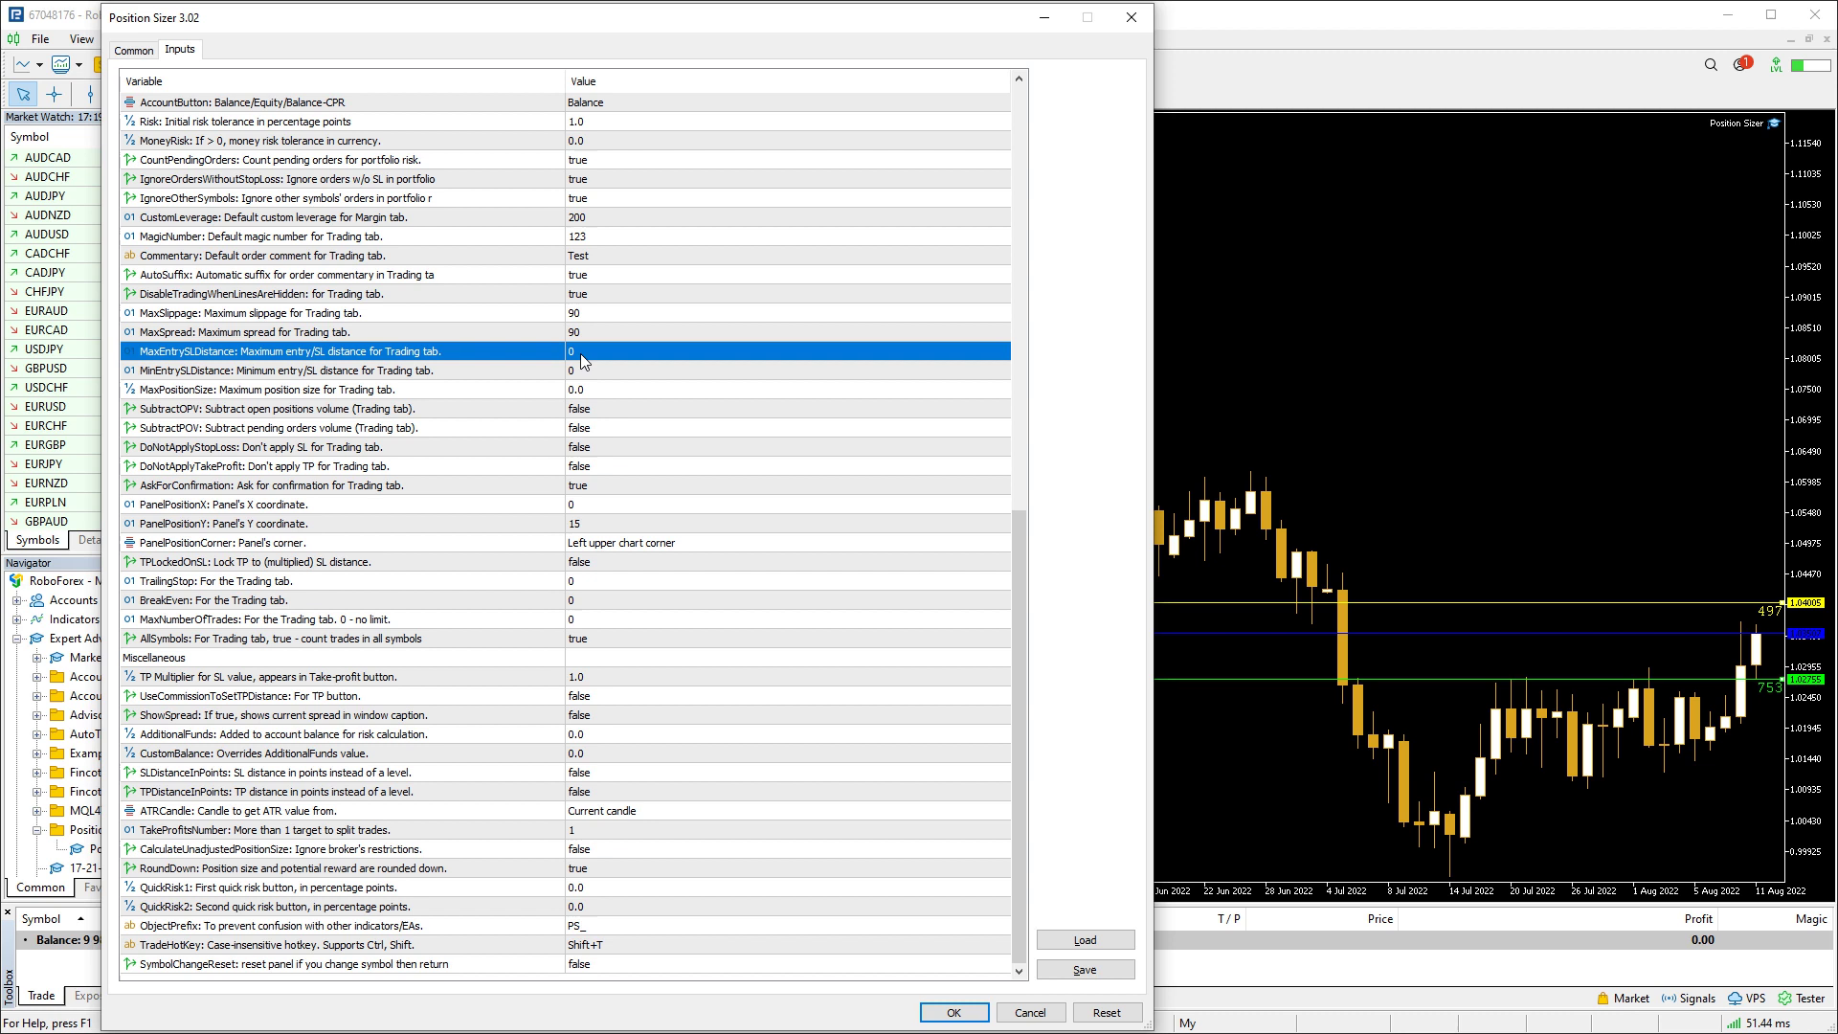
type("90")
left_click(581, 370)
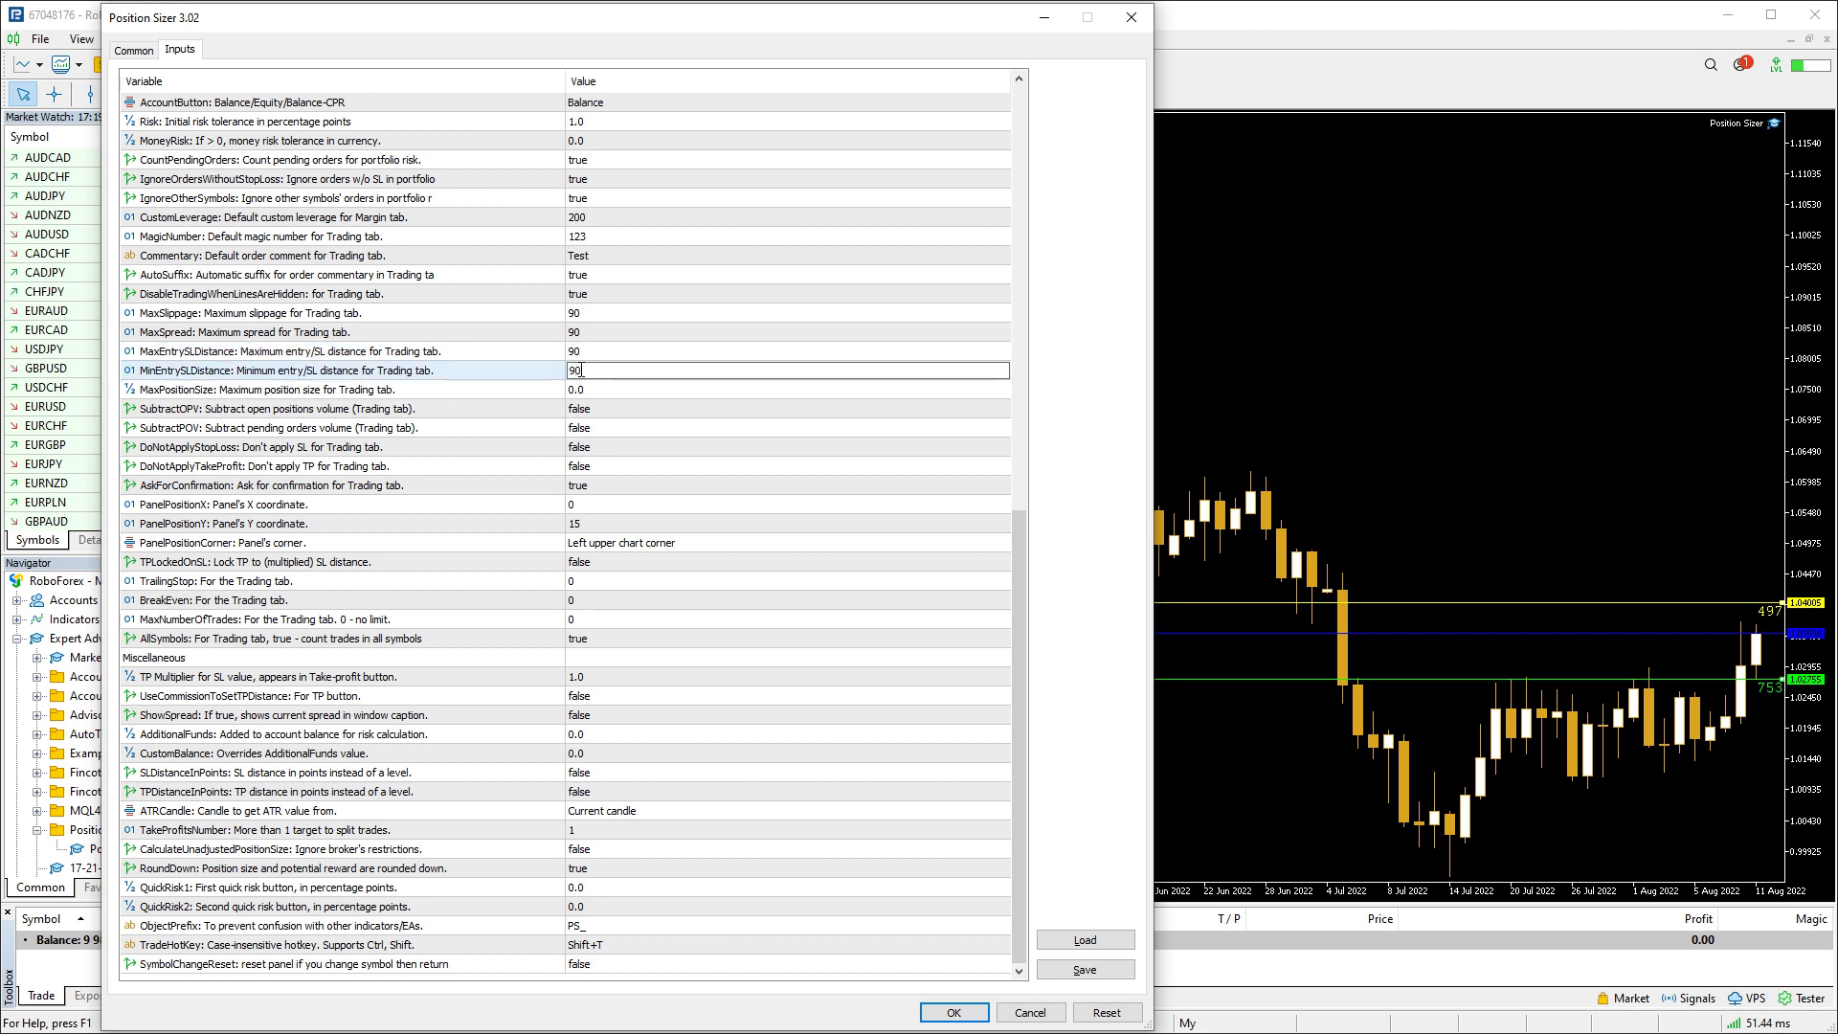
key("Return")
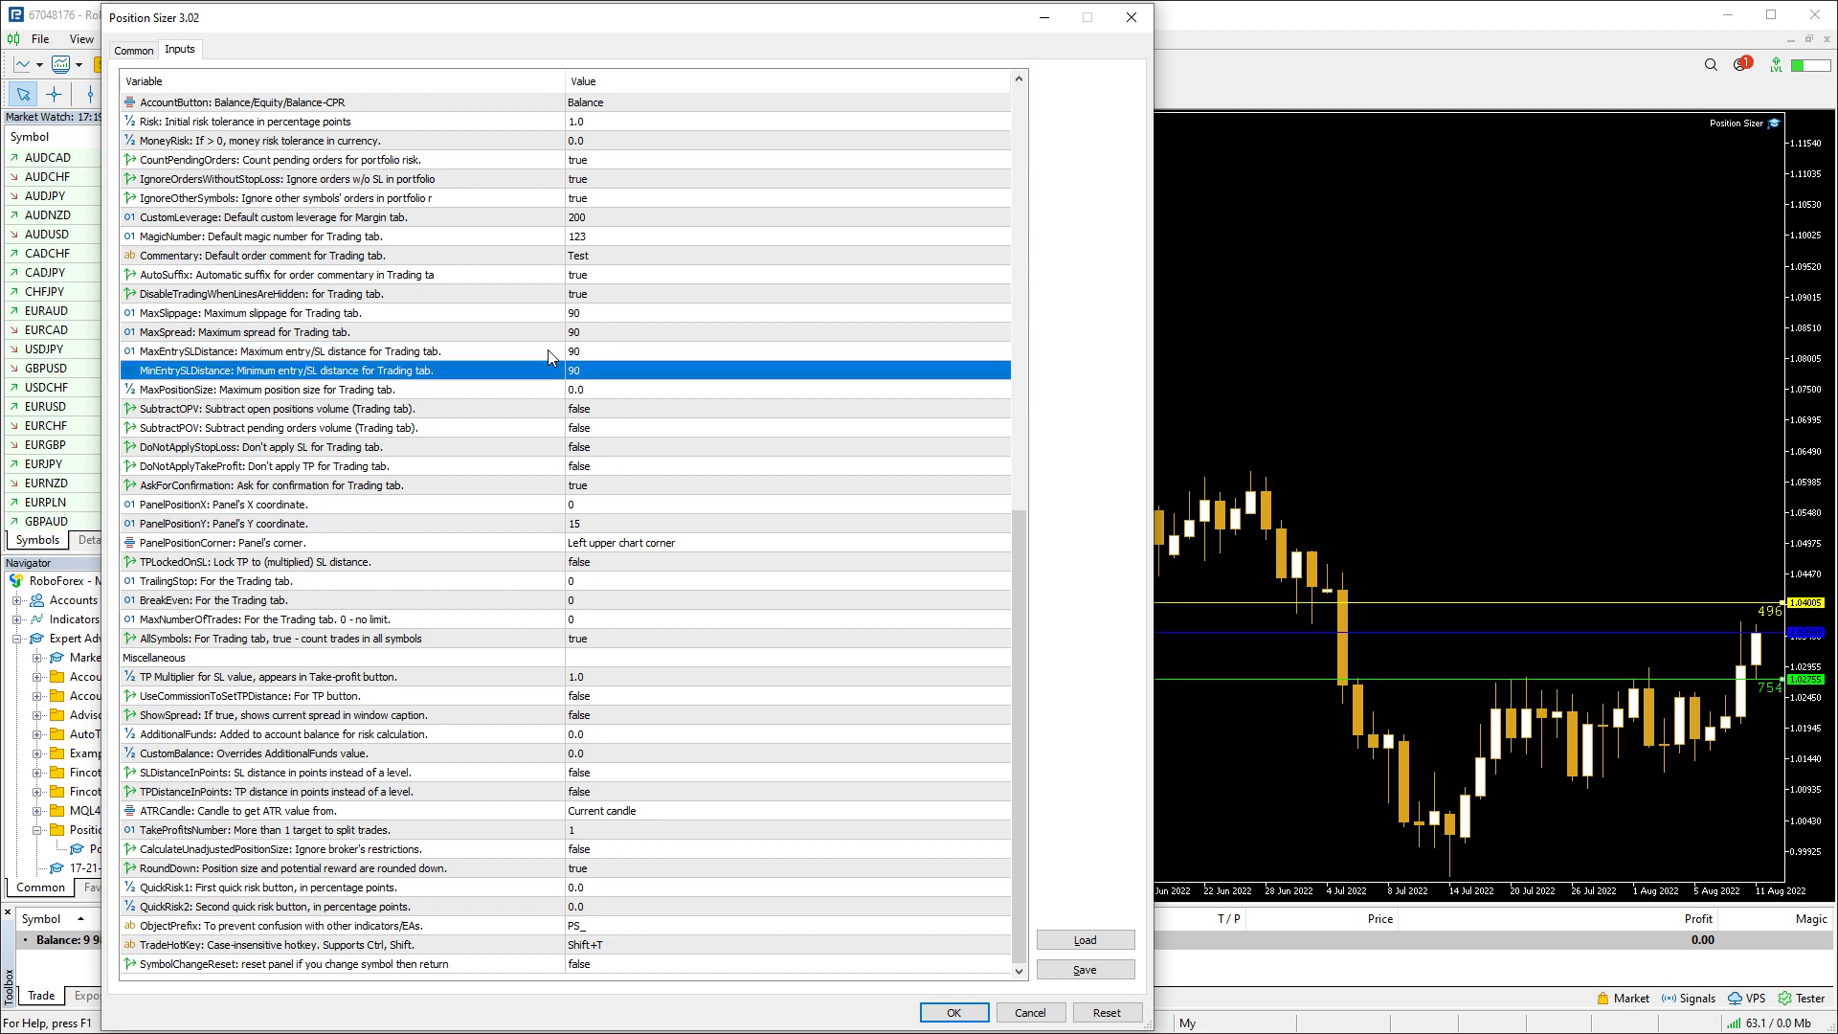
left_click(954, 1012)
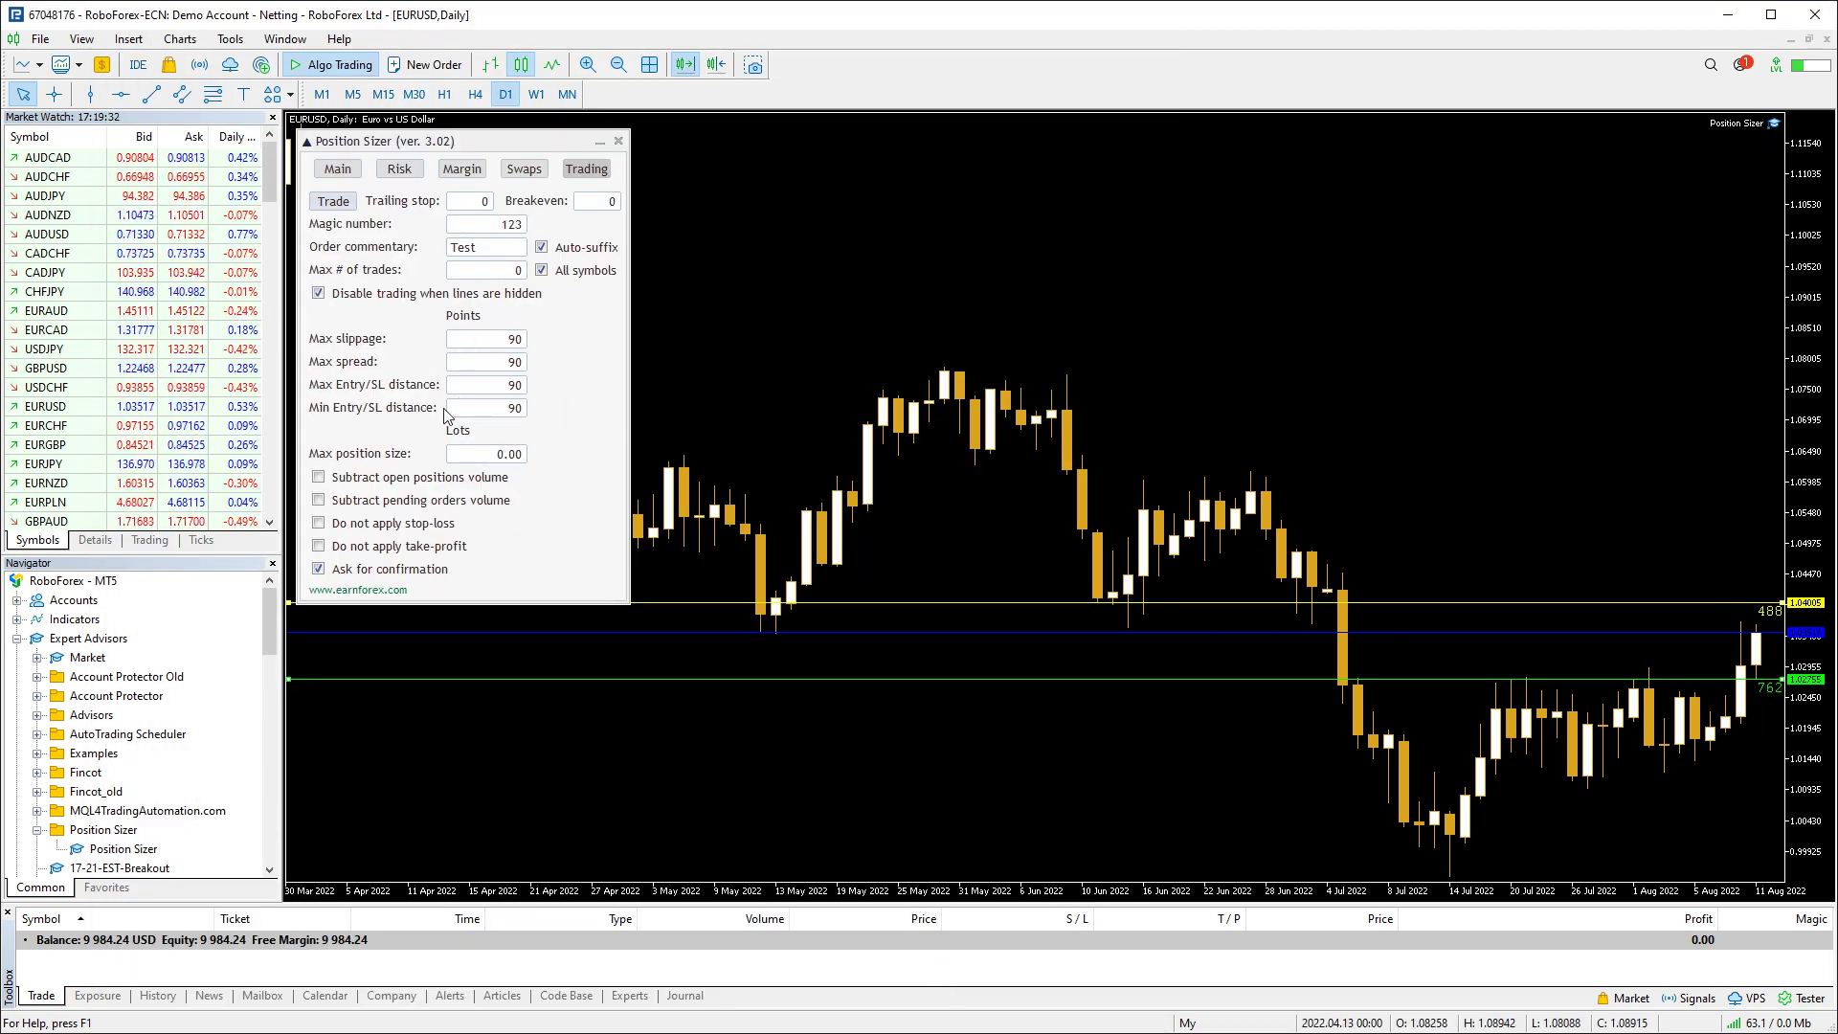
Set MaxPositionSize to 5.0 lots and apply it
key("F7")
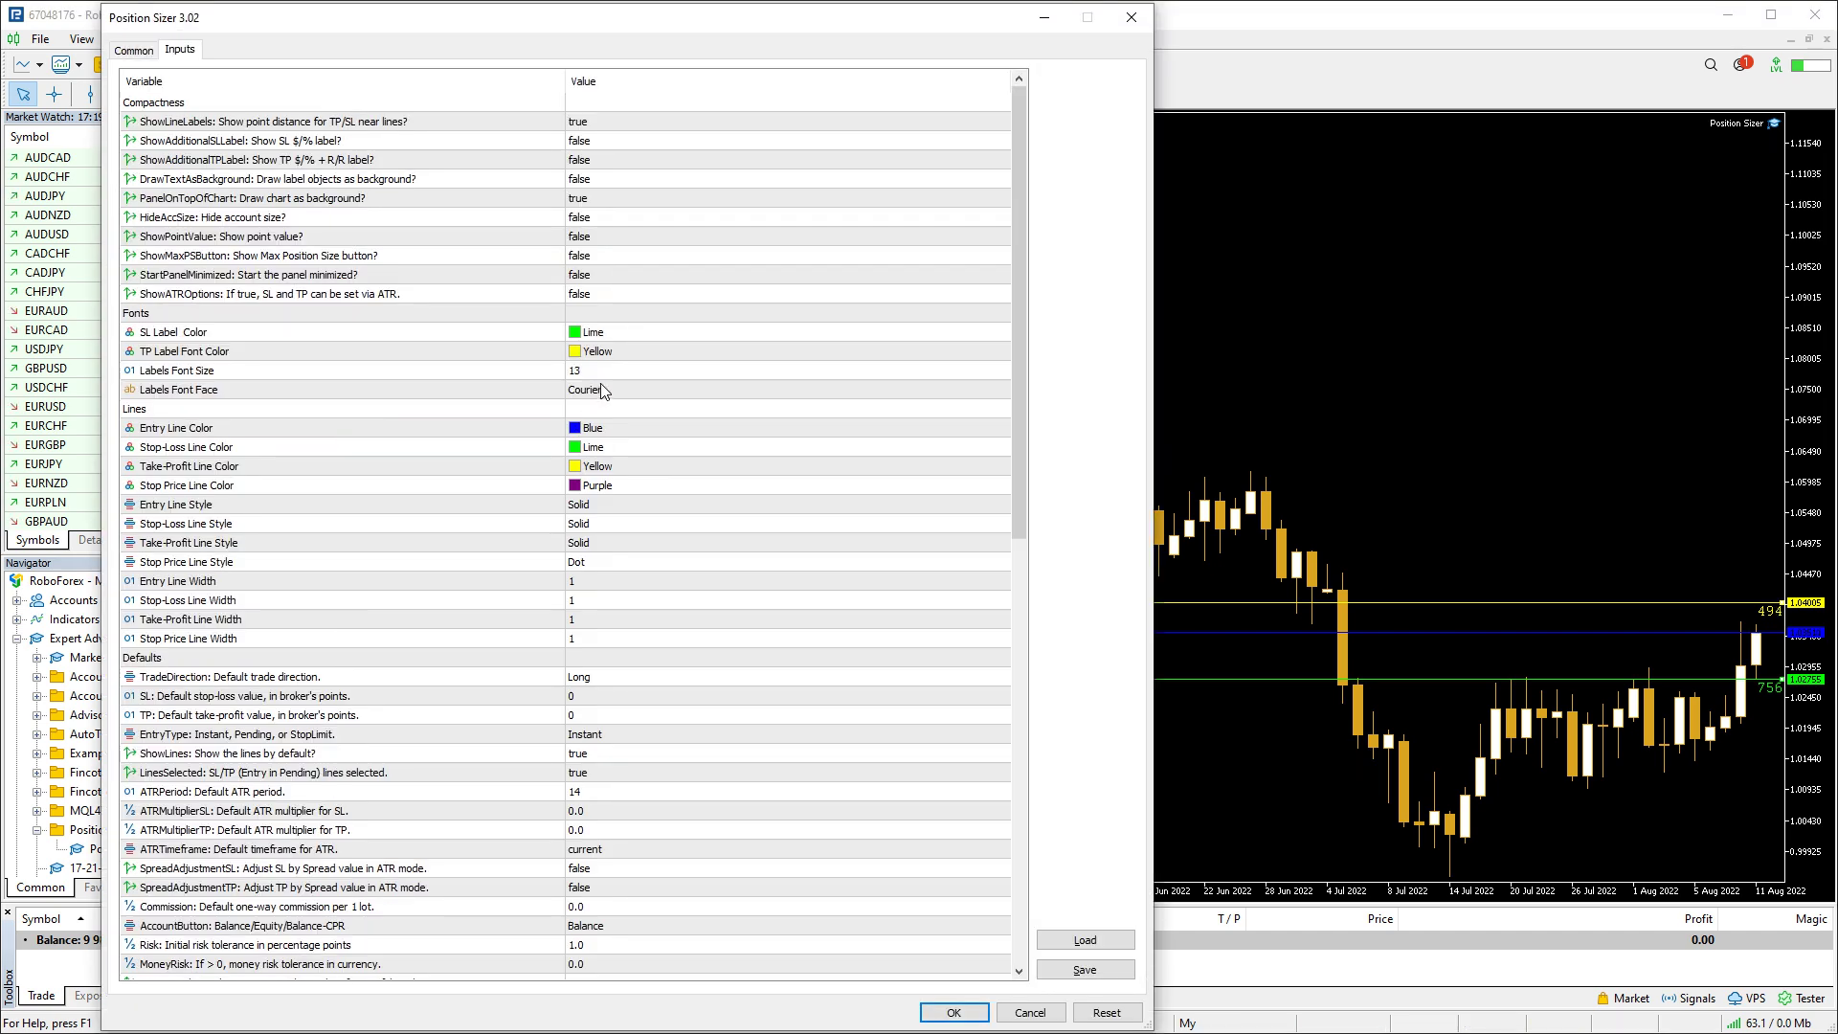
scroll(600, 383, "down", 15)
left_click(578, 396)
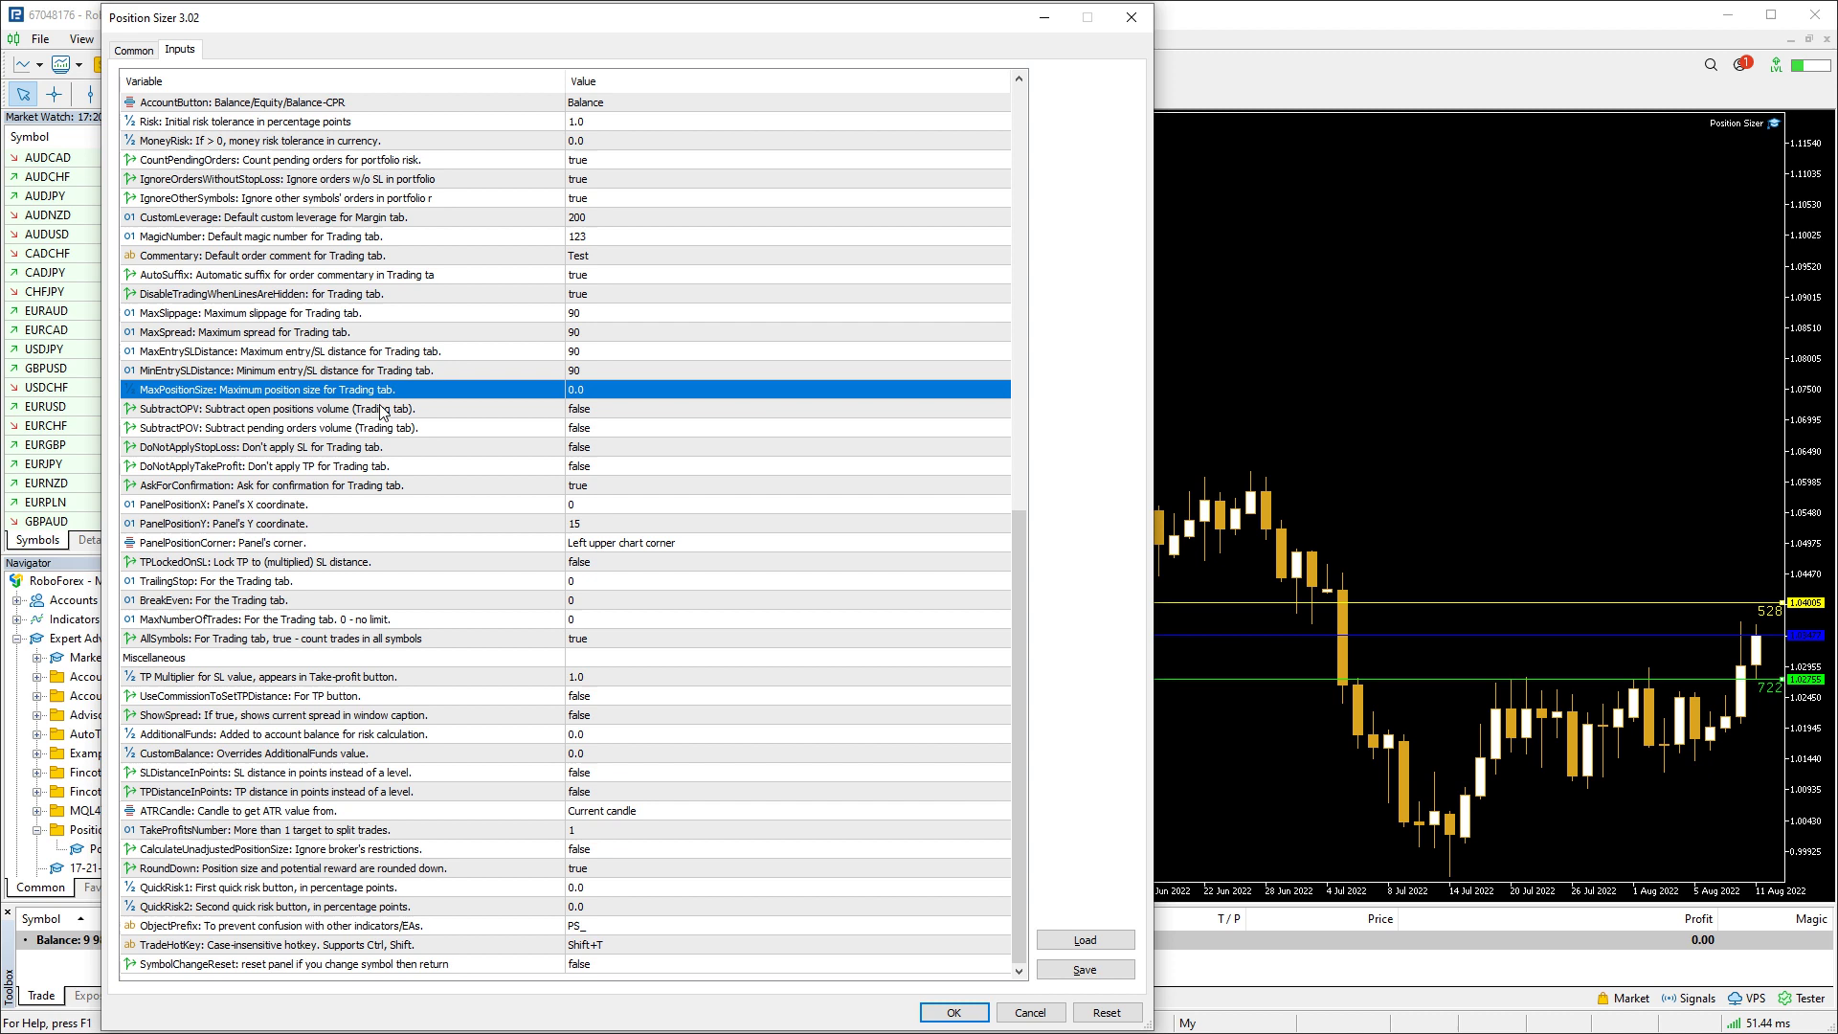
left_click(580, 392)
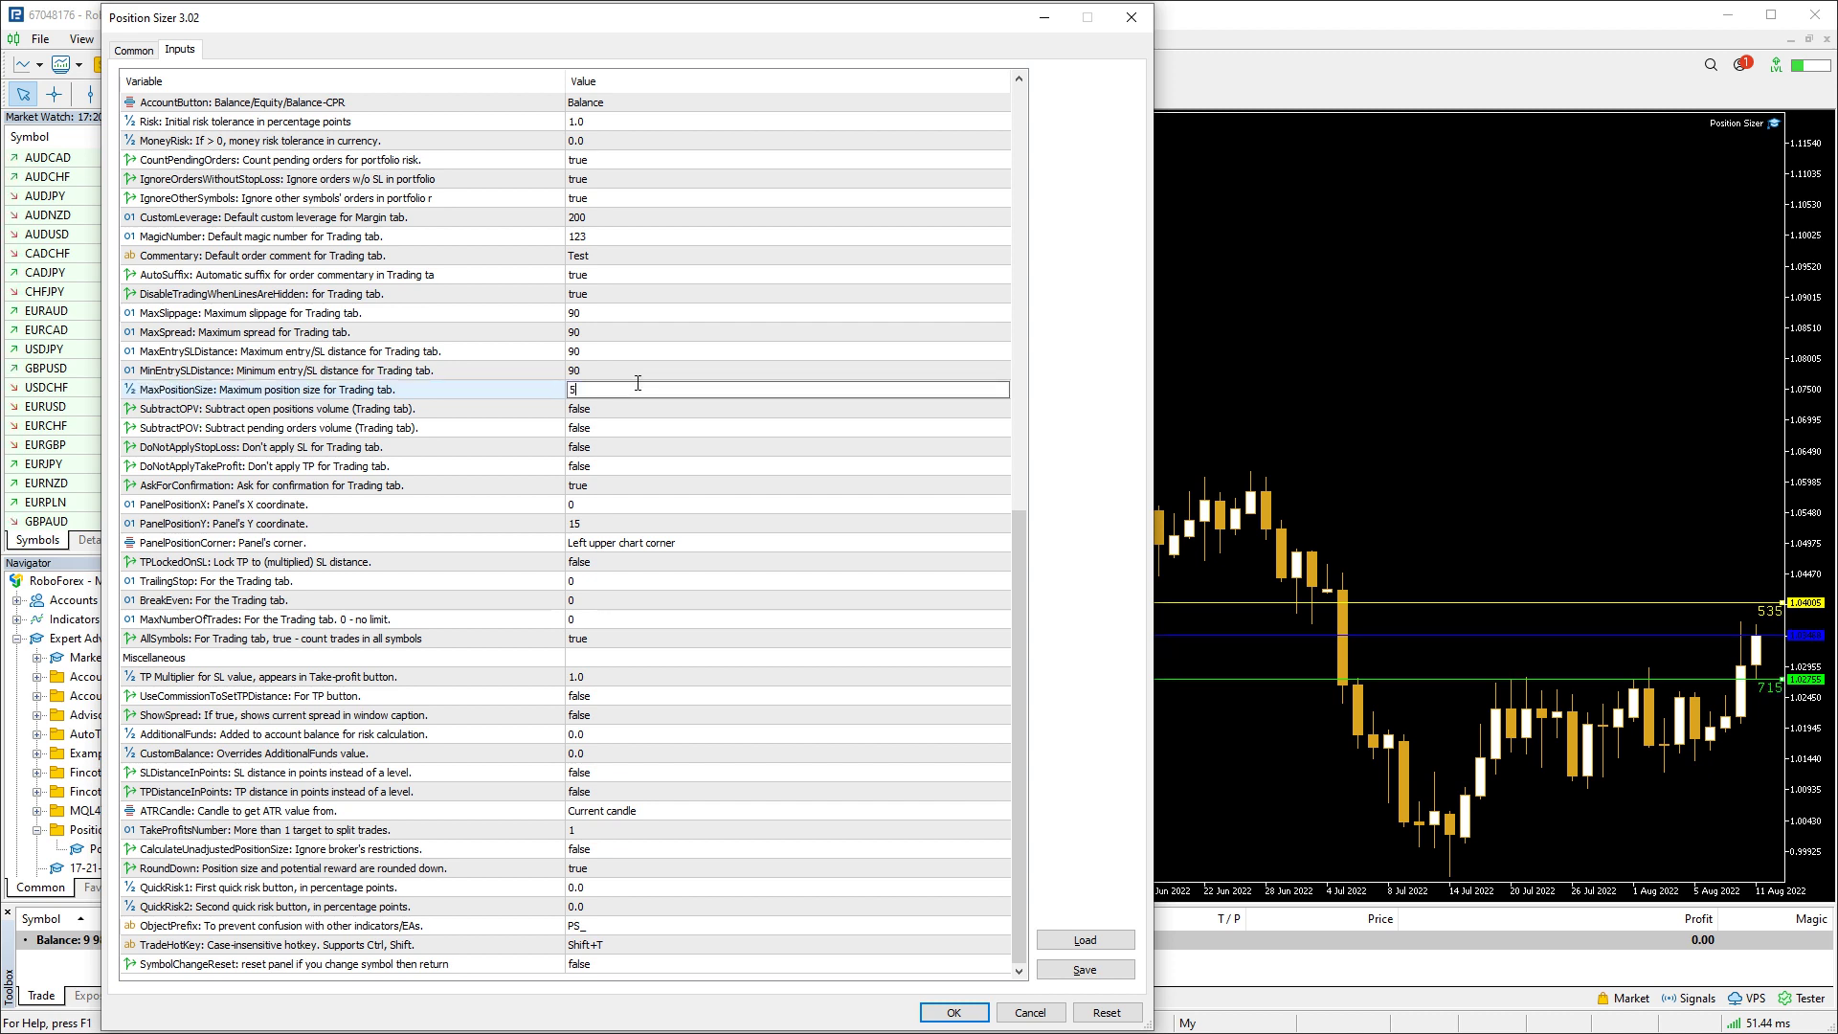
key("Return")
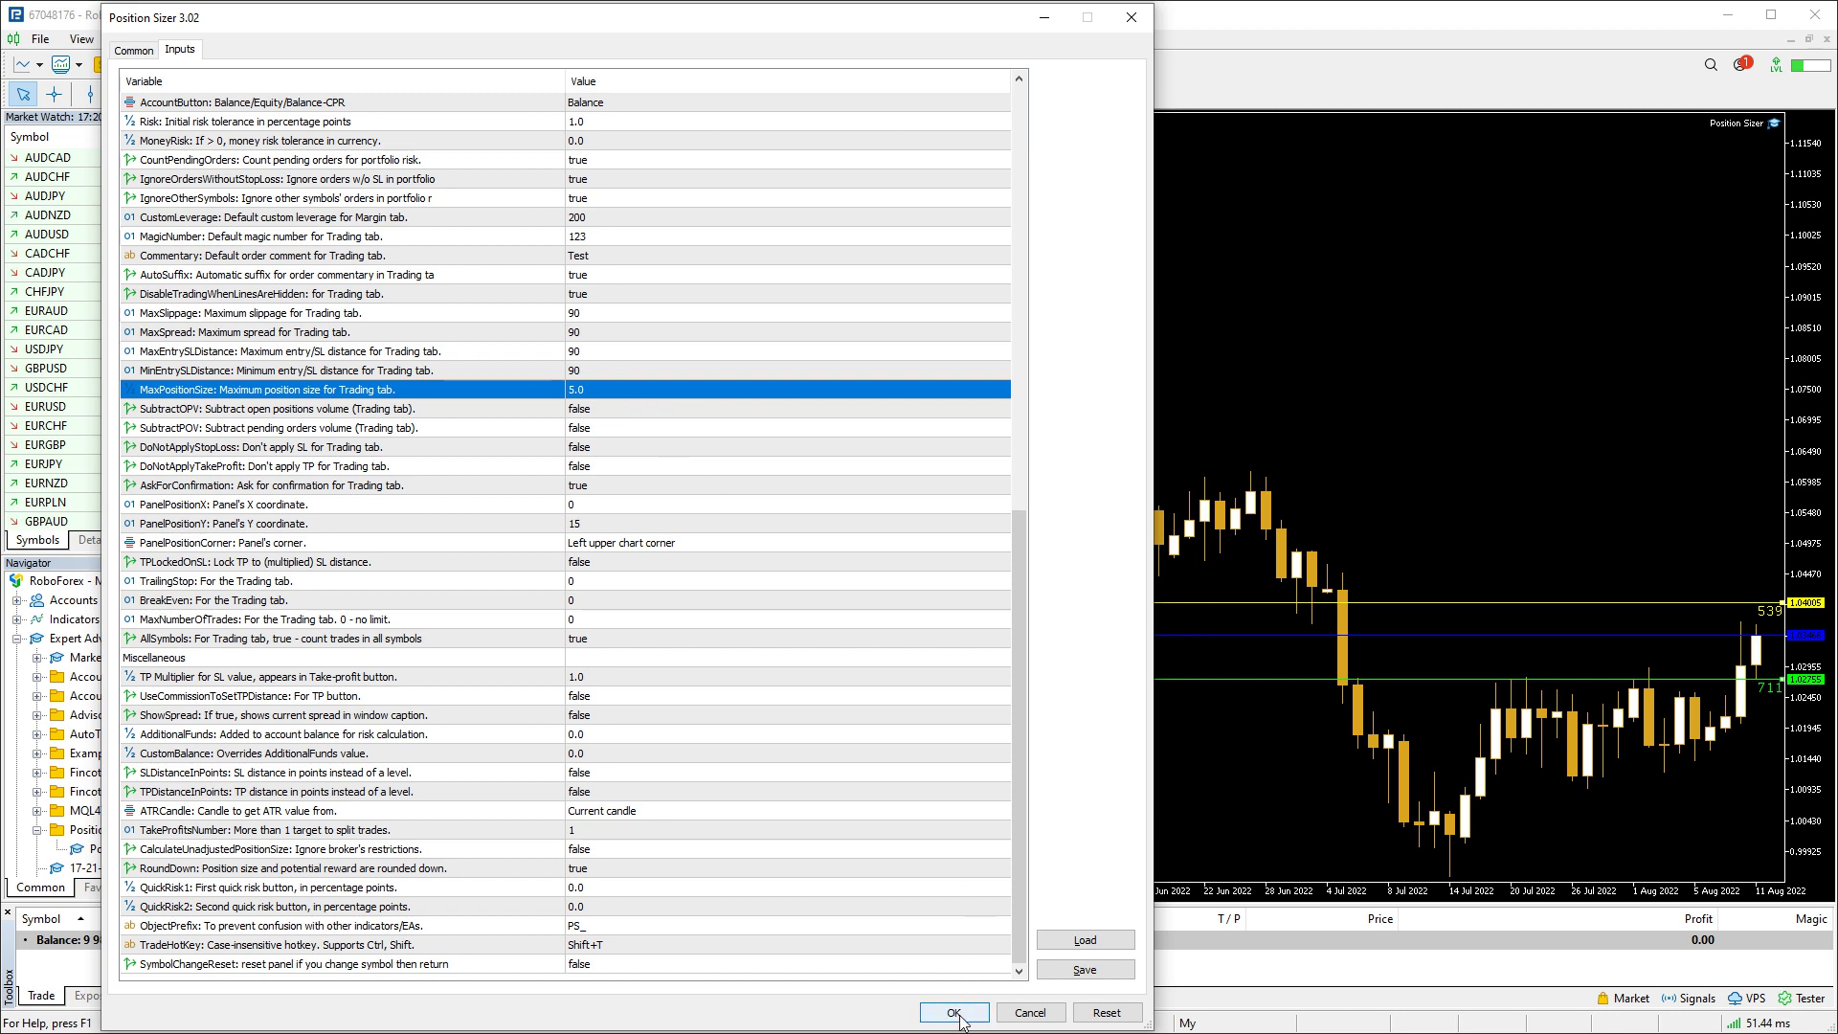
left_click(953, 1012)
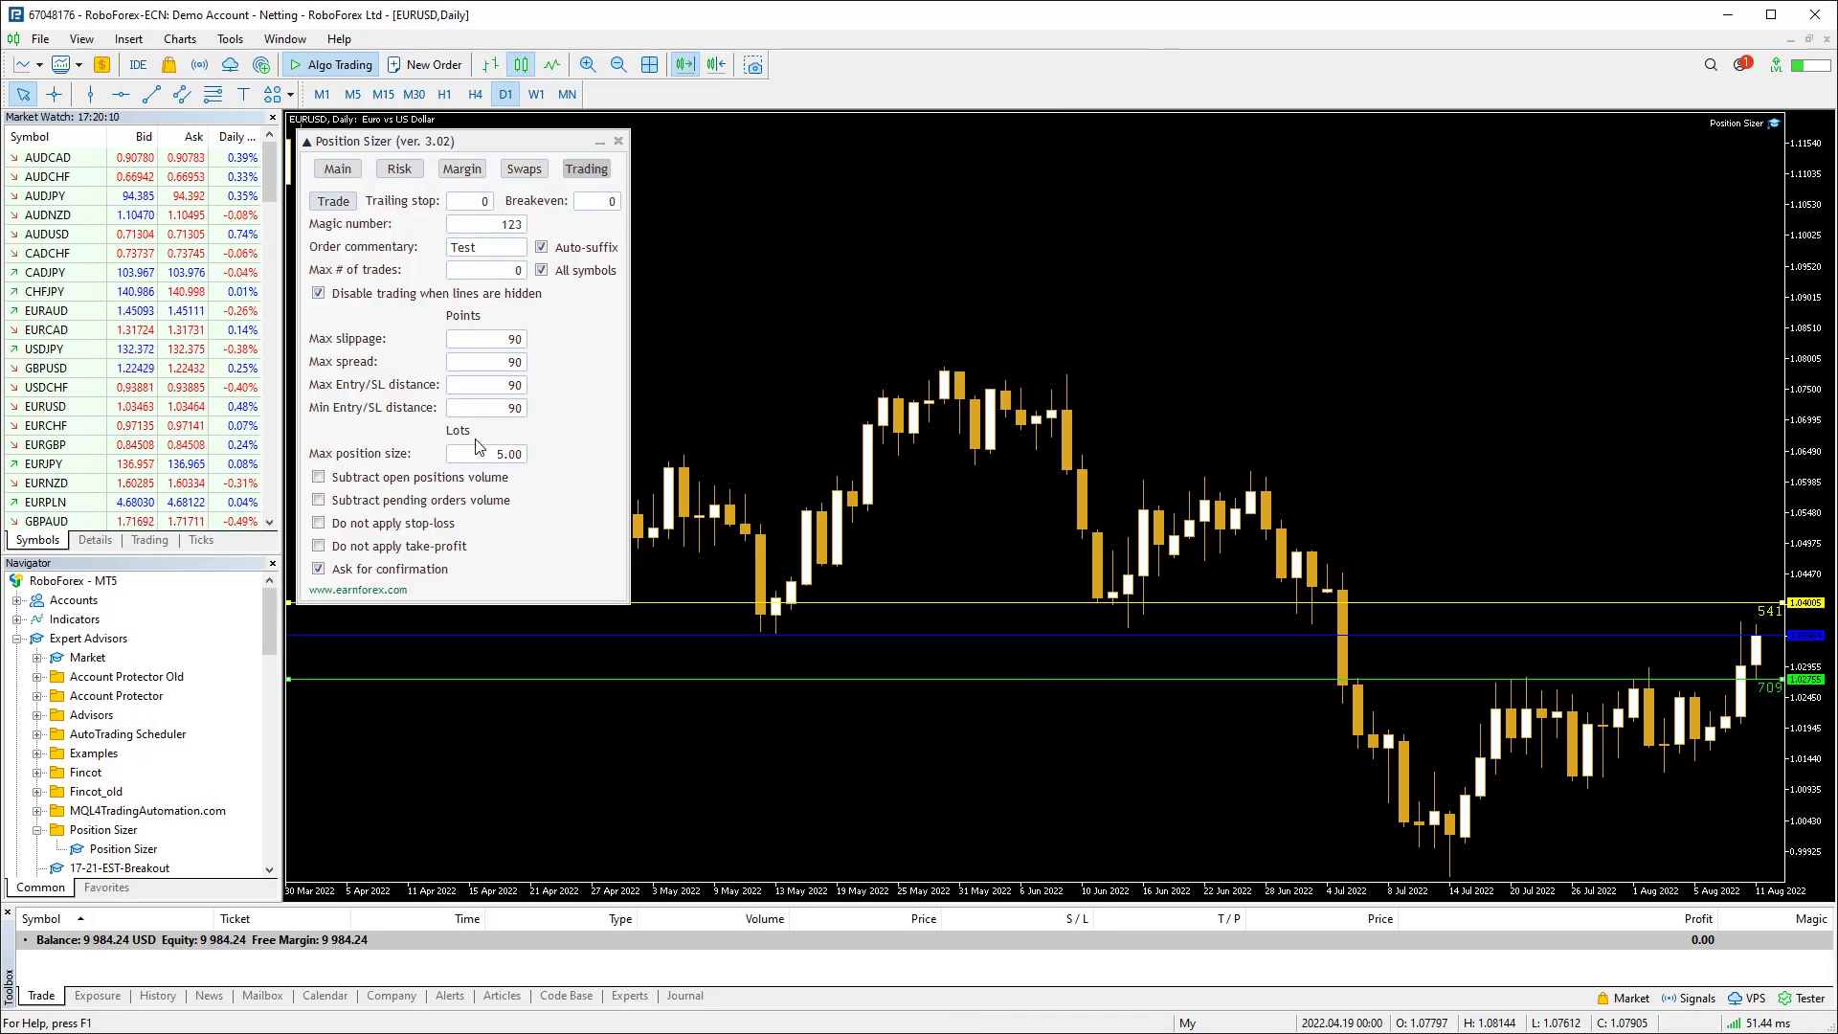
Turn on SubtractOPV and SubtractPOV to subtract open positions and pending orders volume
key("F7")
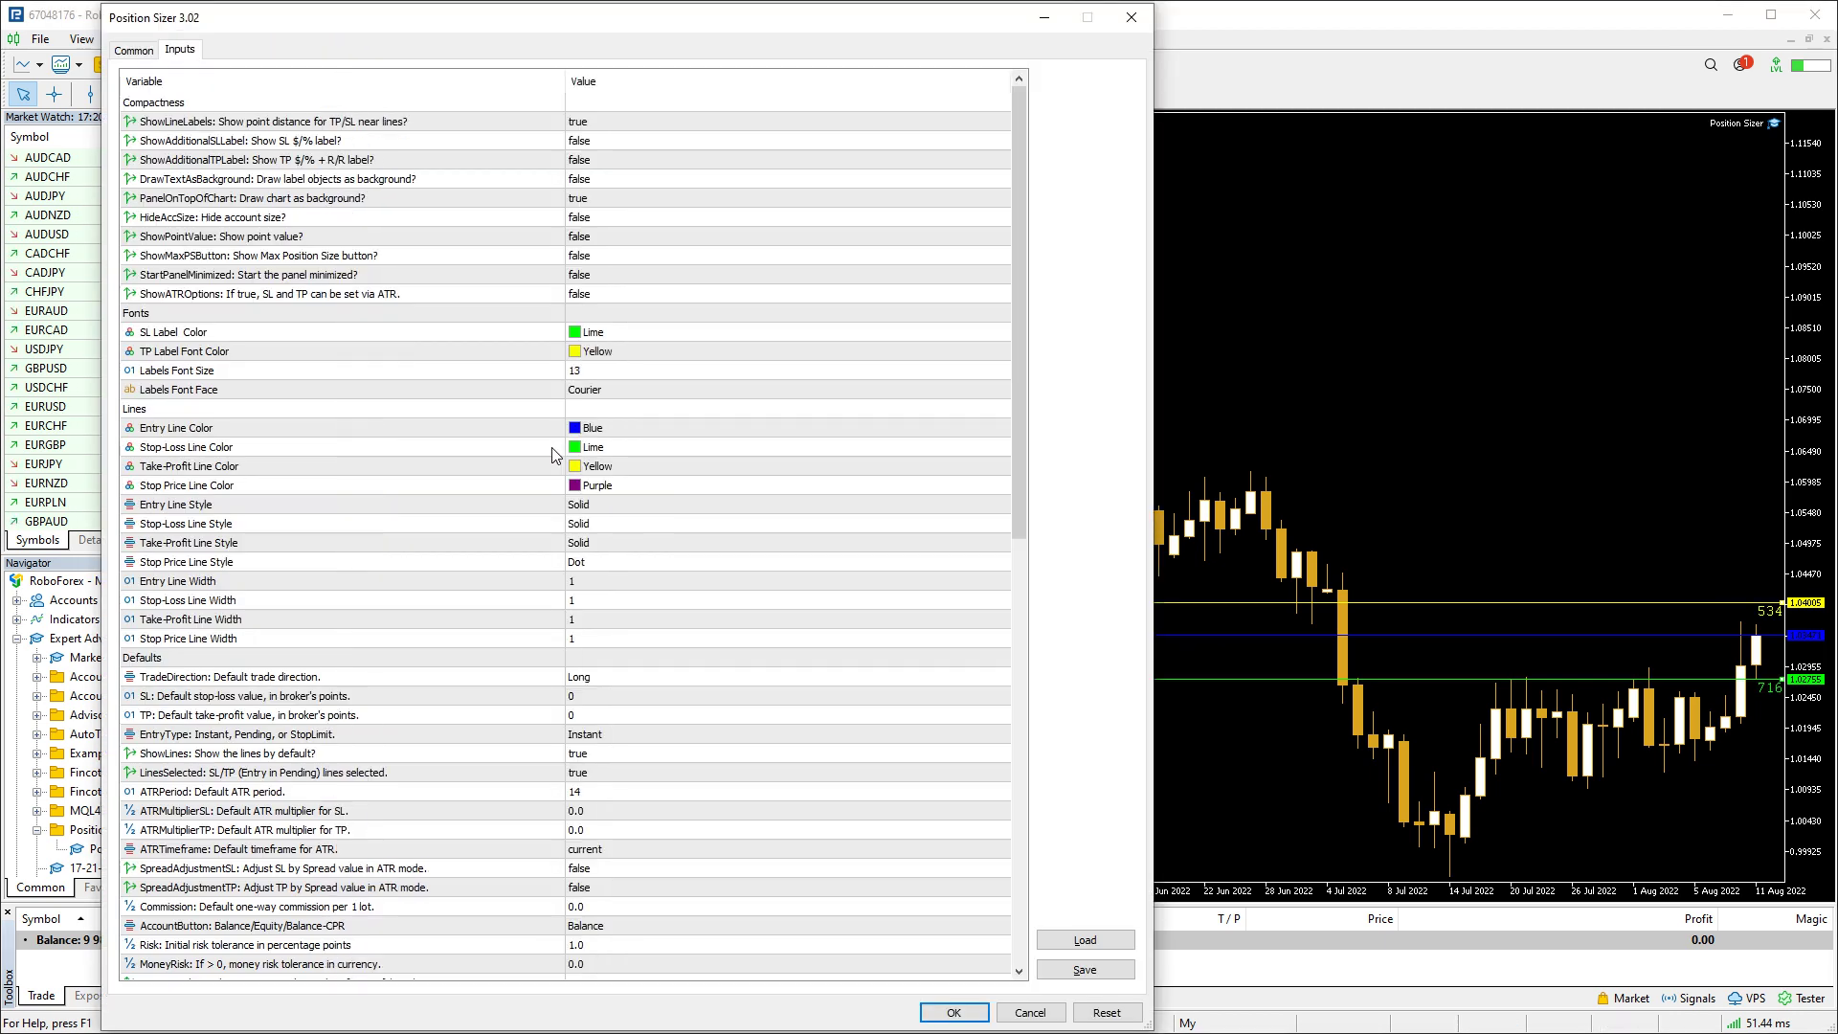
scroll(558, 450, "down", 10)
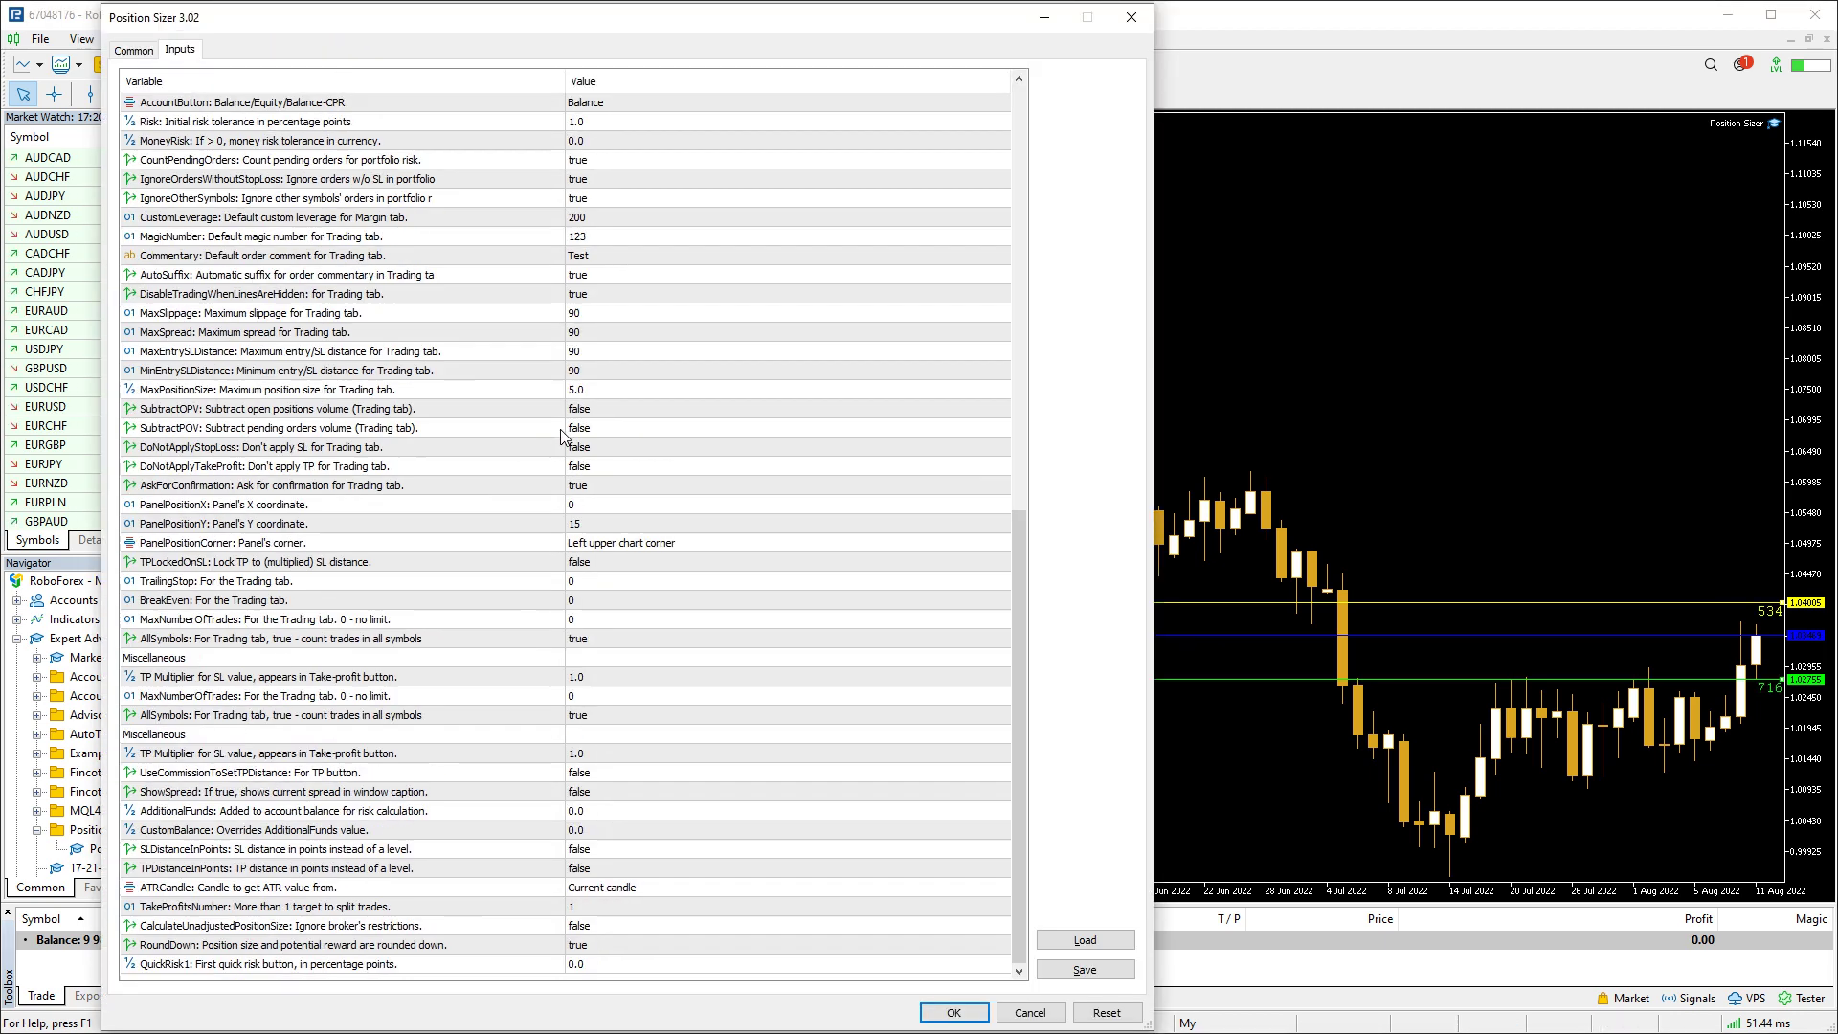
left_click(414, 413)
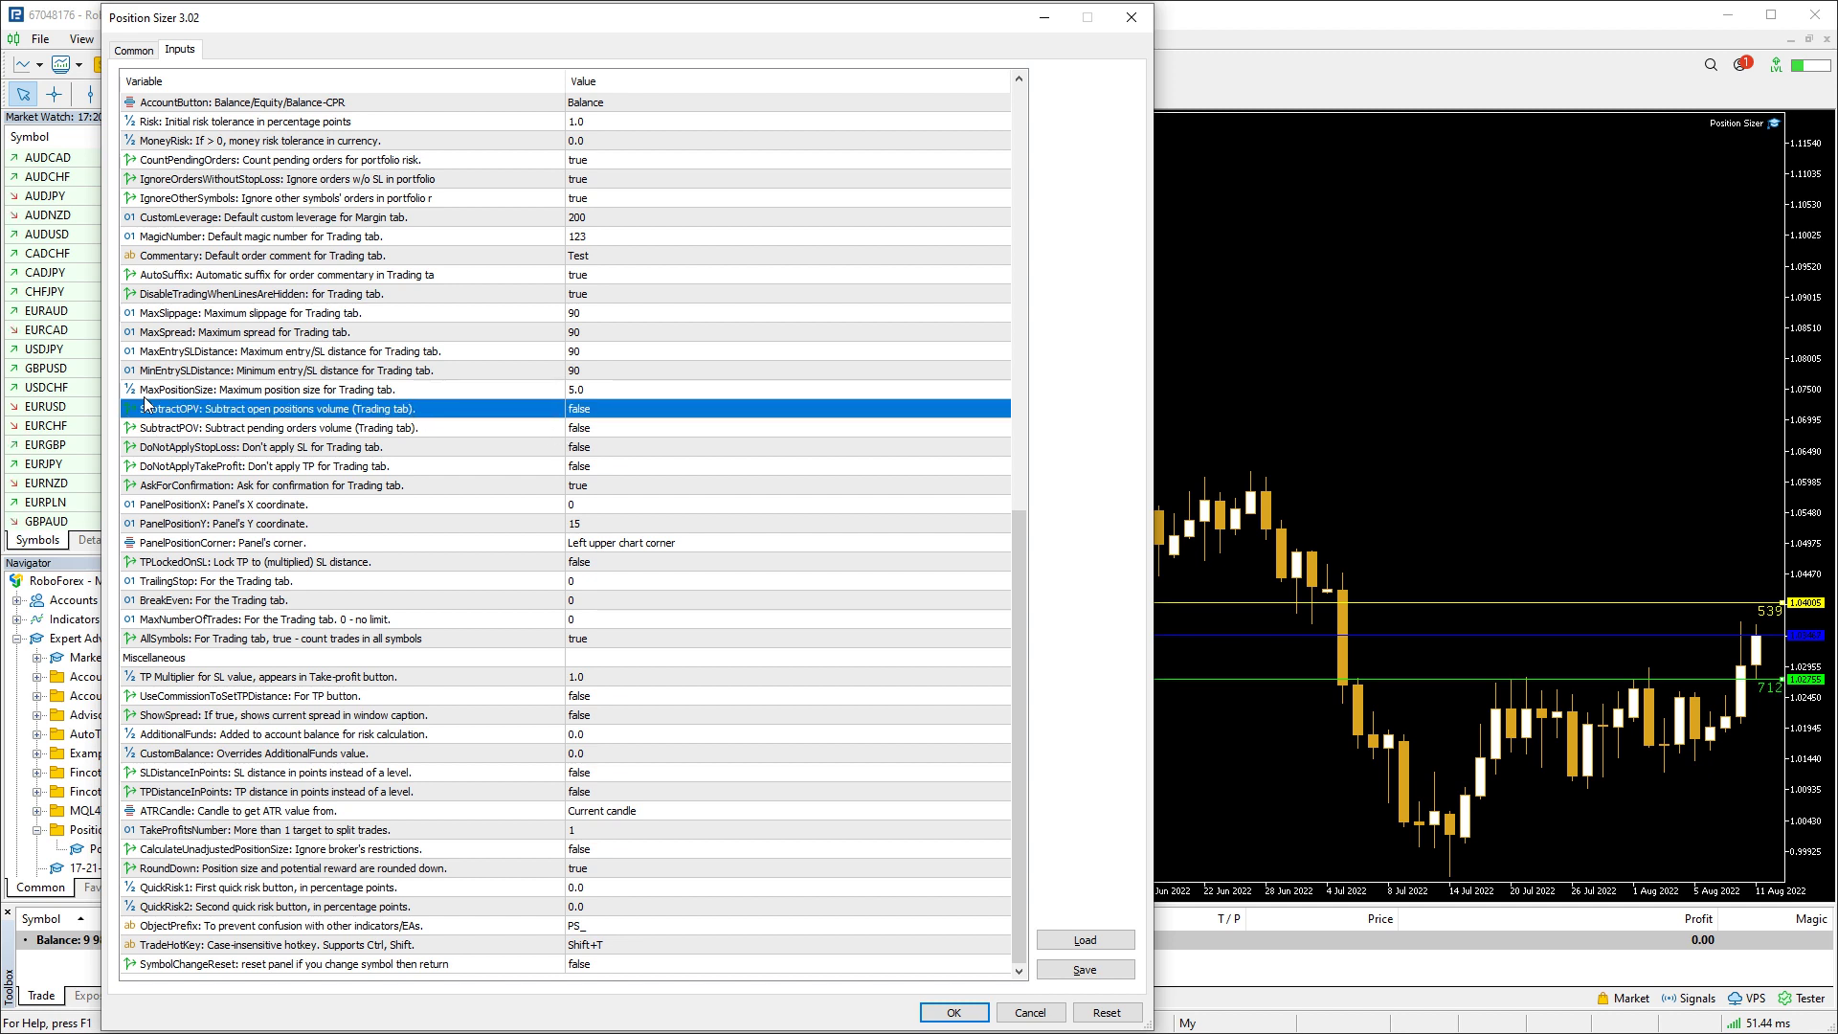
left_click(401, 430)
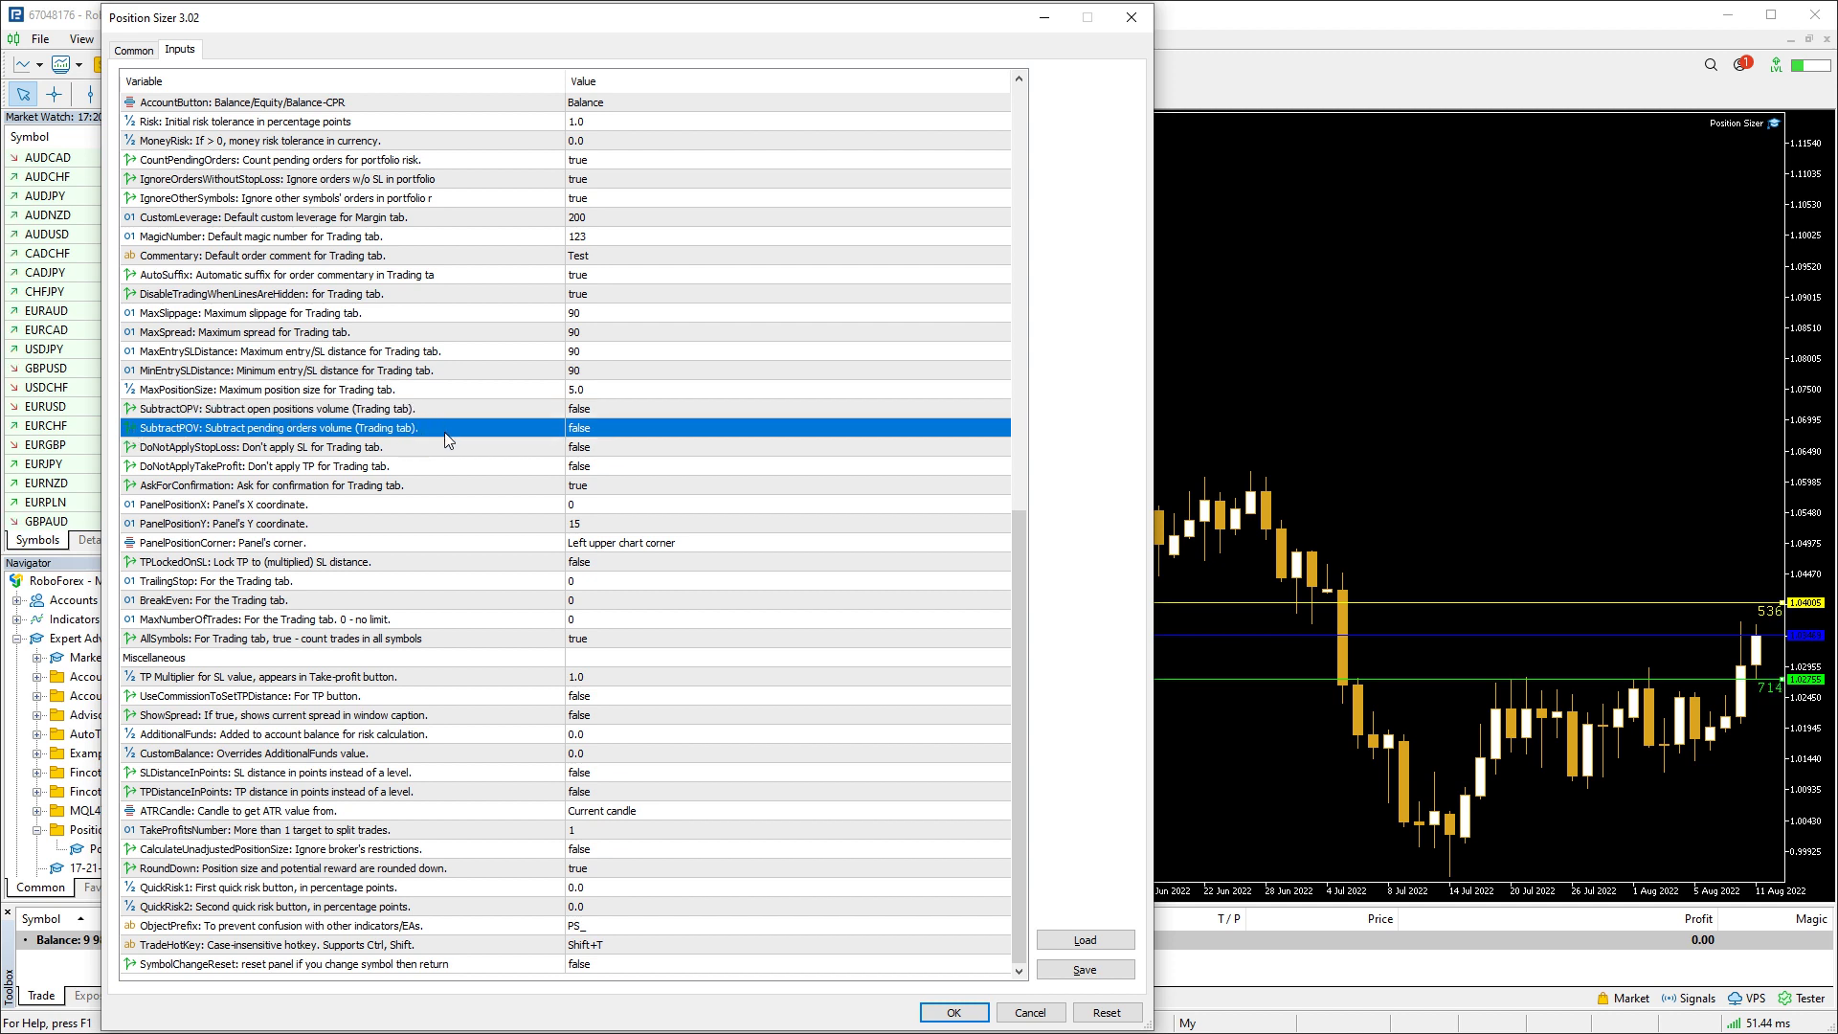
double_click(579, 409)
double_click(579, 428)
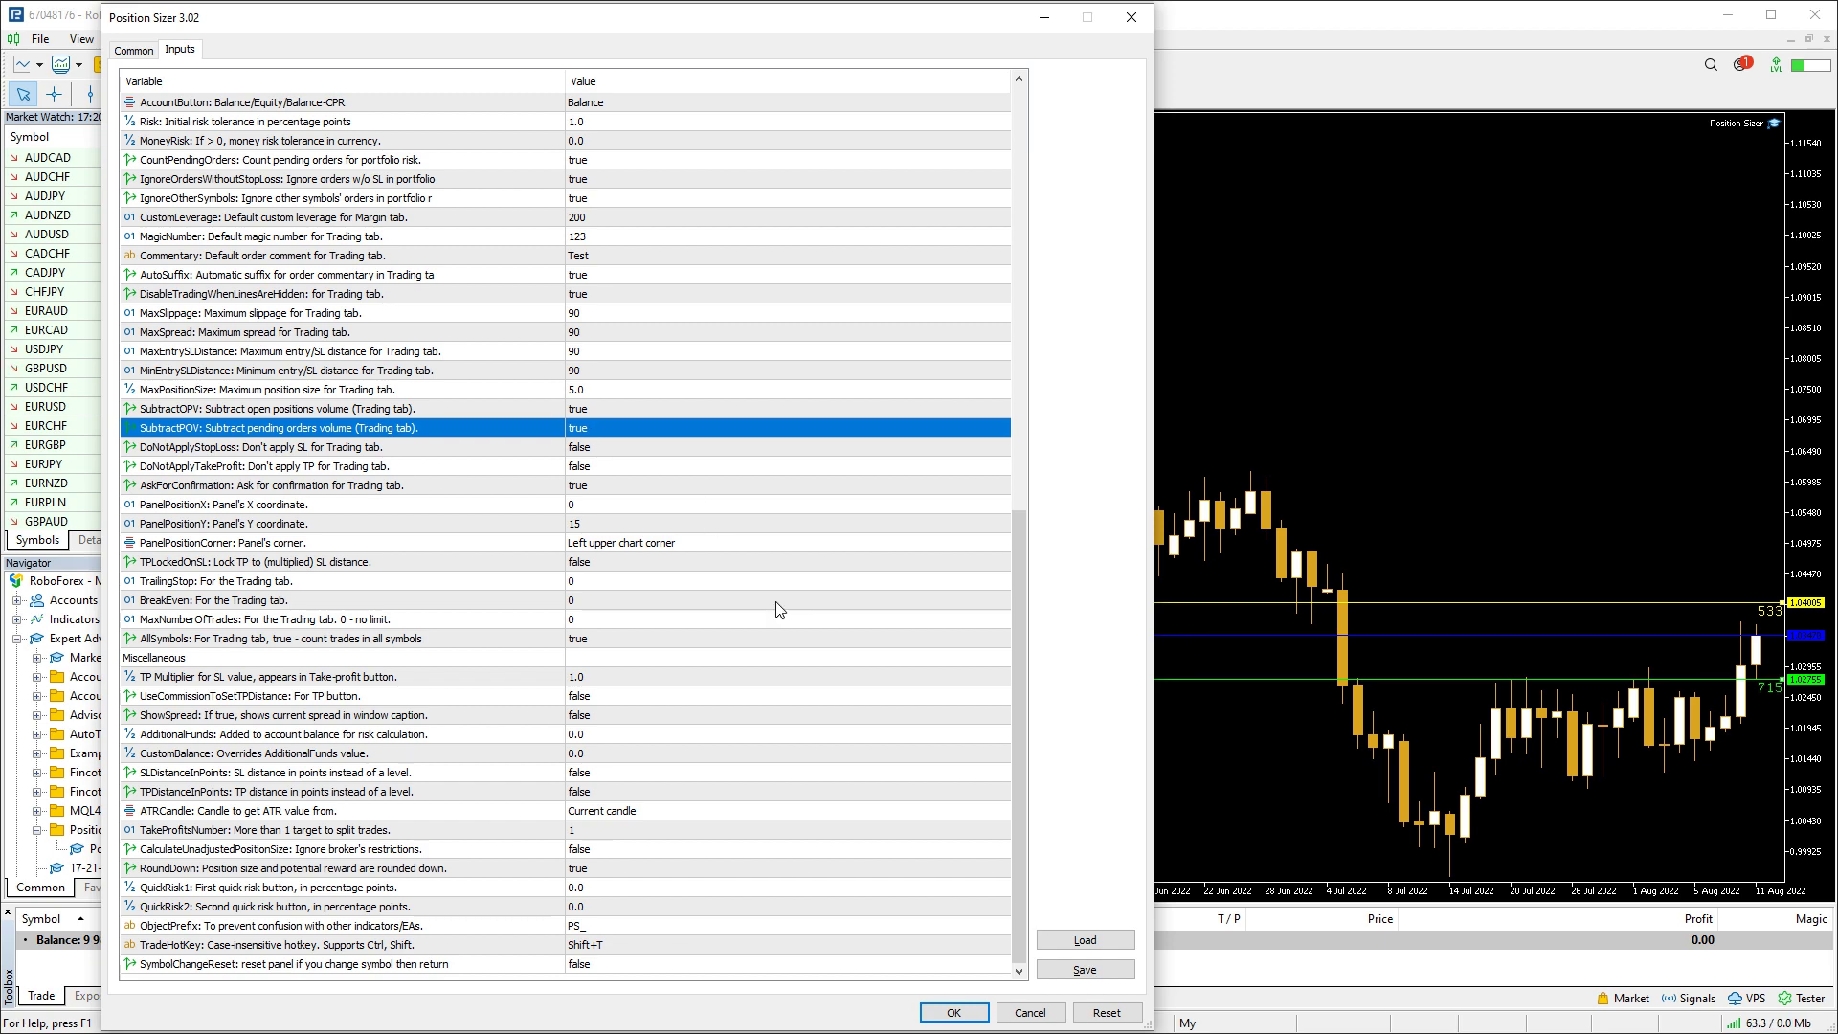
left_click(951, 1007)
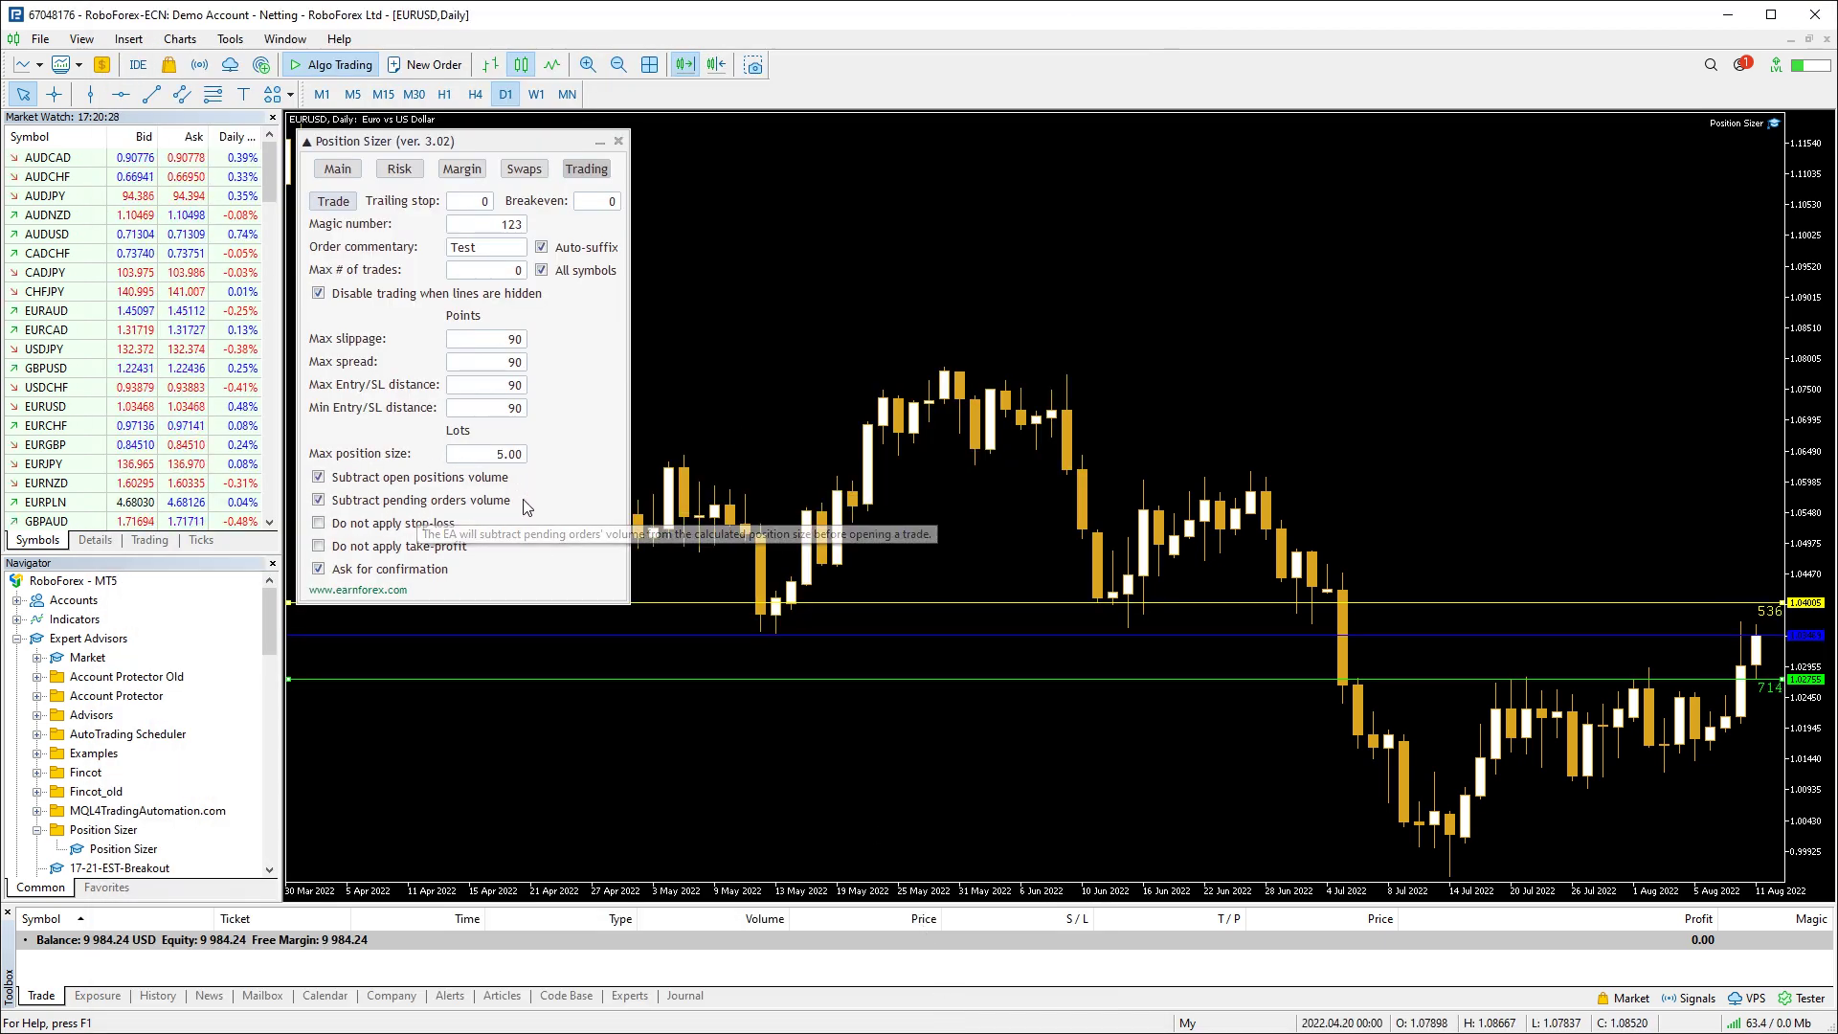
Set DoNotApplyStopLoss and DoNotApplyTakeProfit to true
key("F7")
scroll(553, 555, "down", 15)
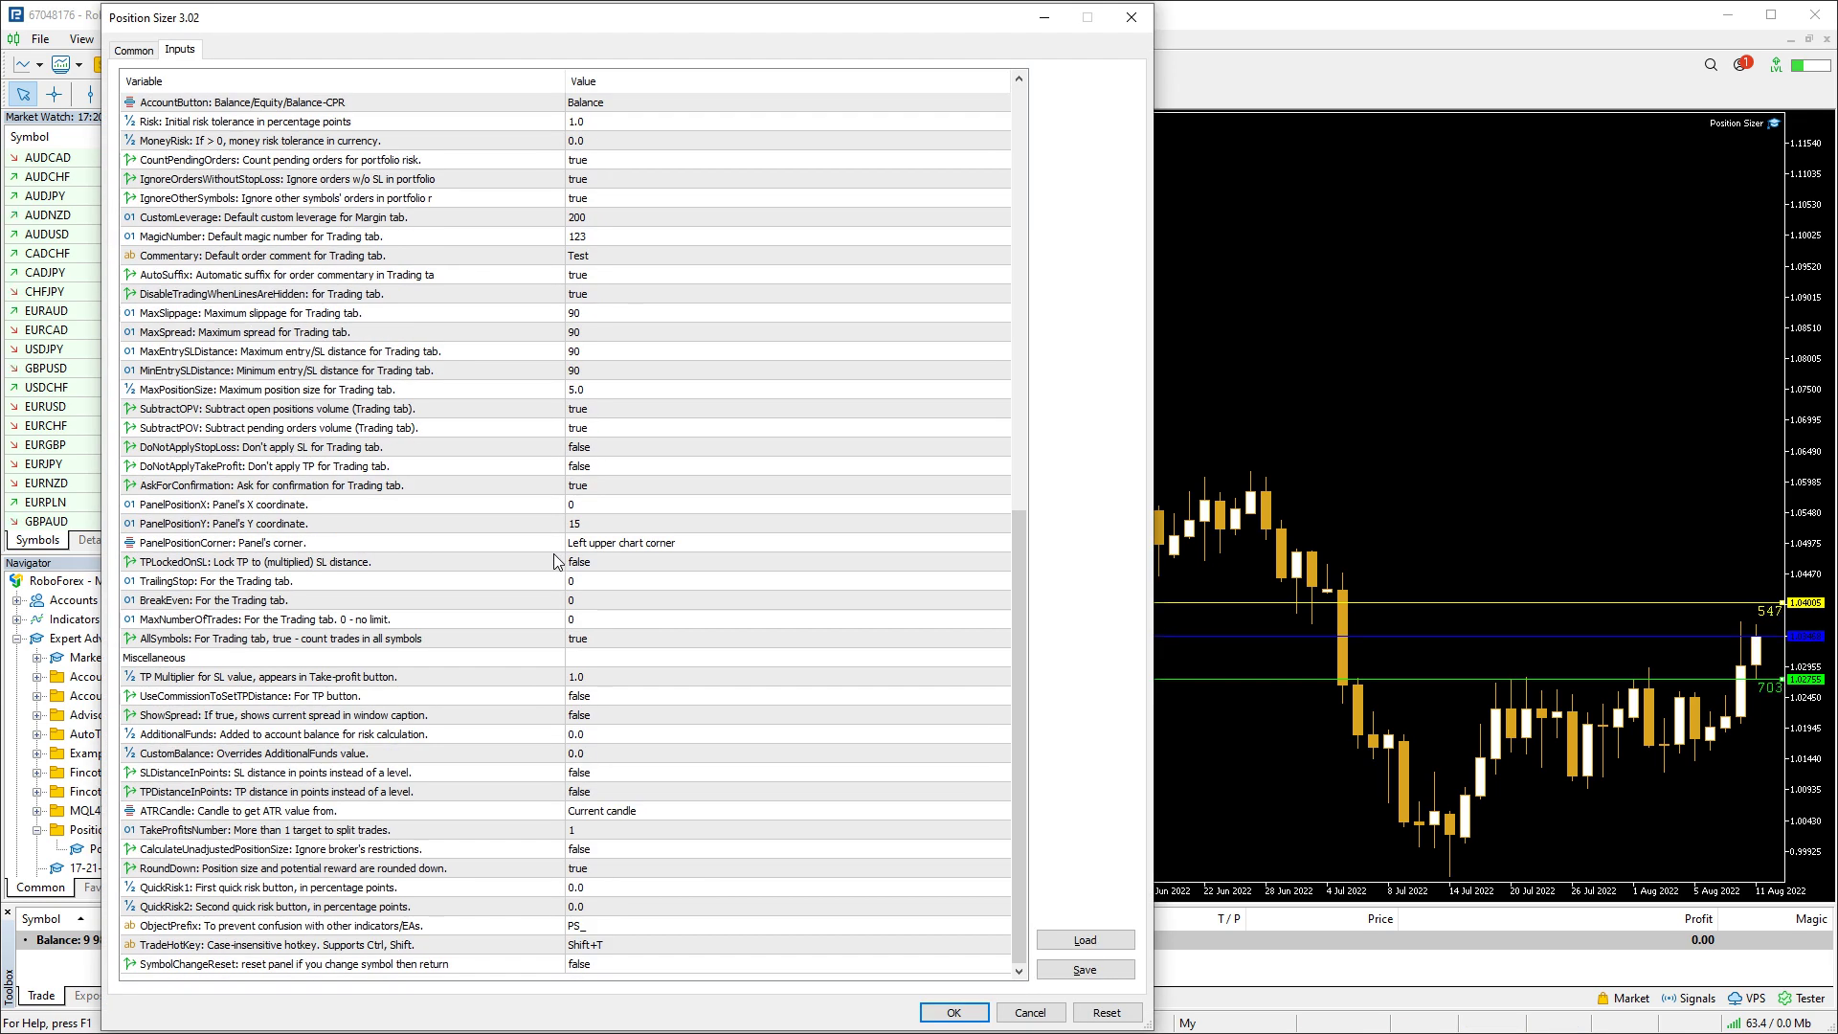
left_click(403, 453)
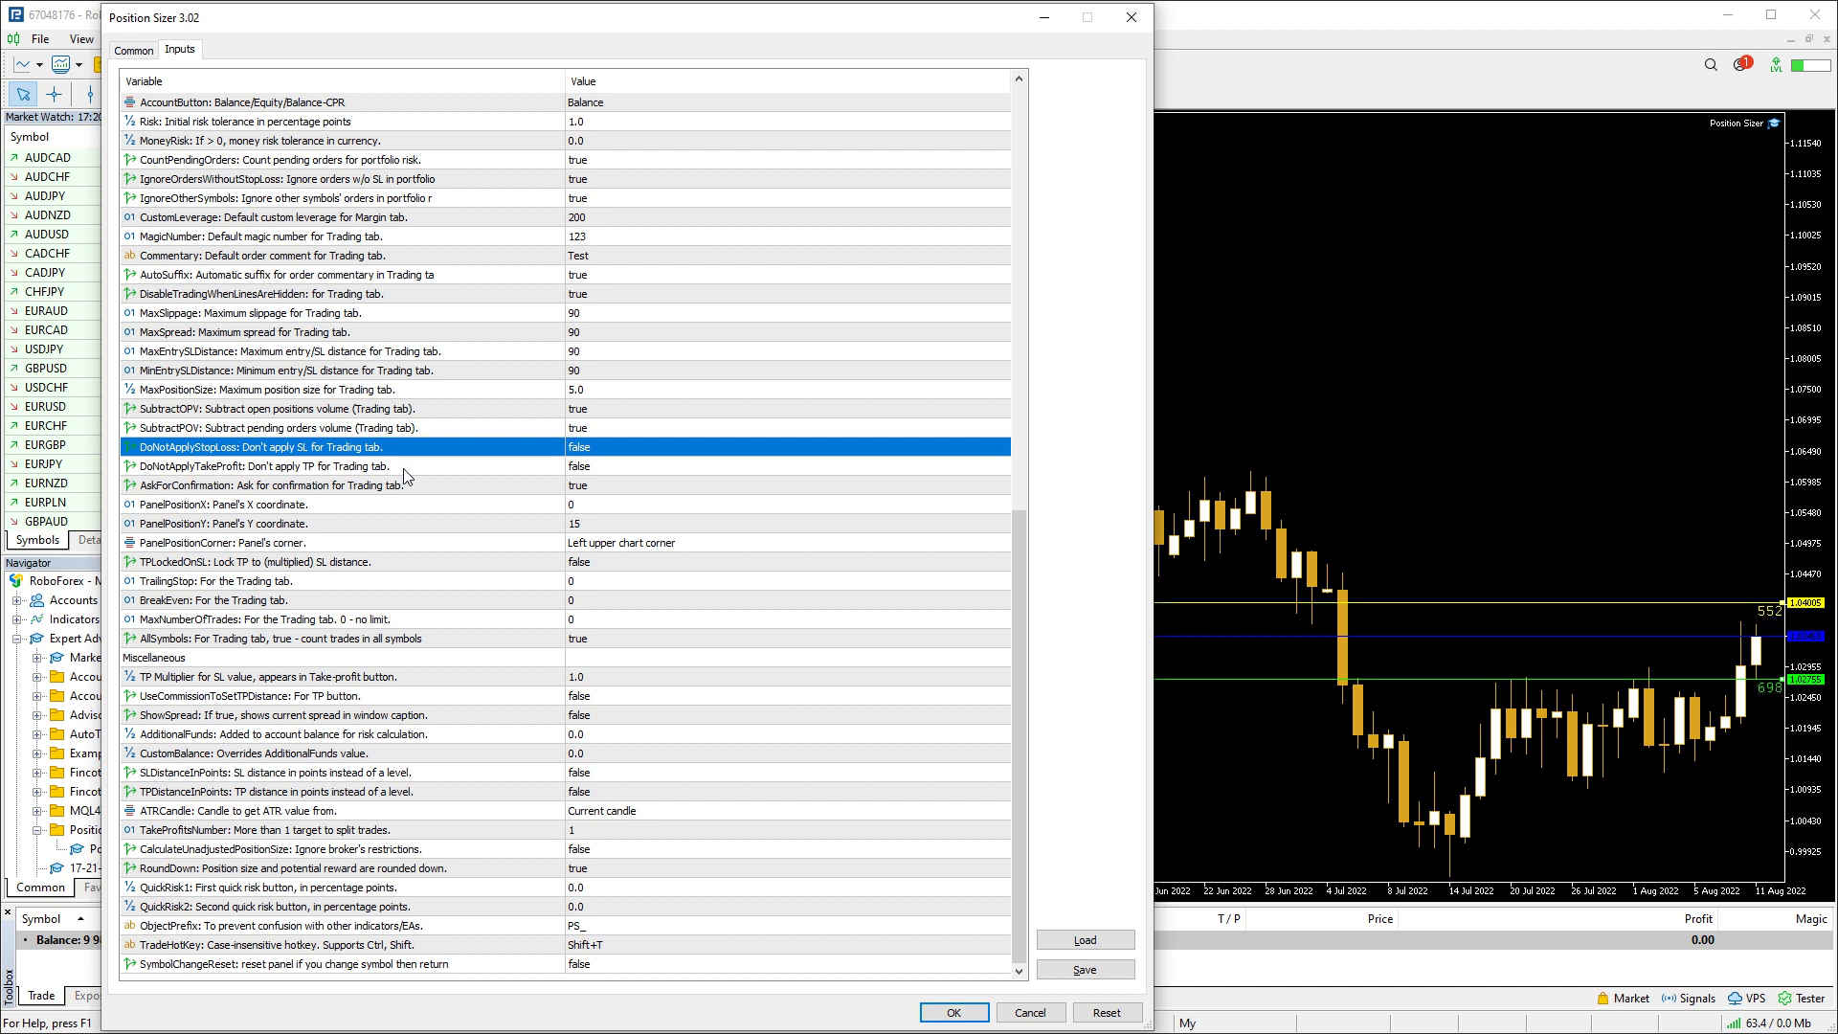
left_click(403, 468)
double_click(589, 450)
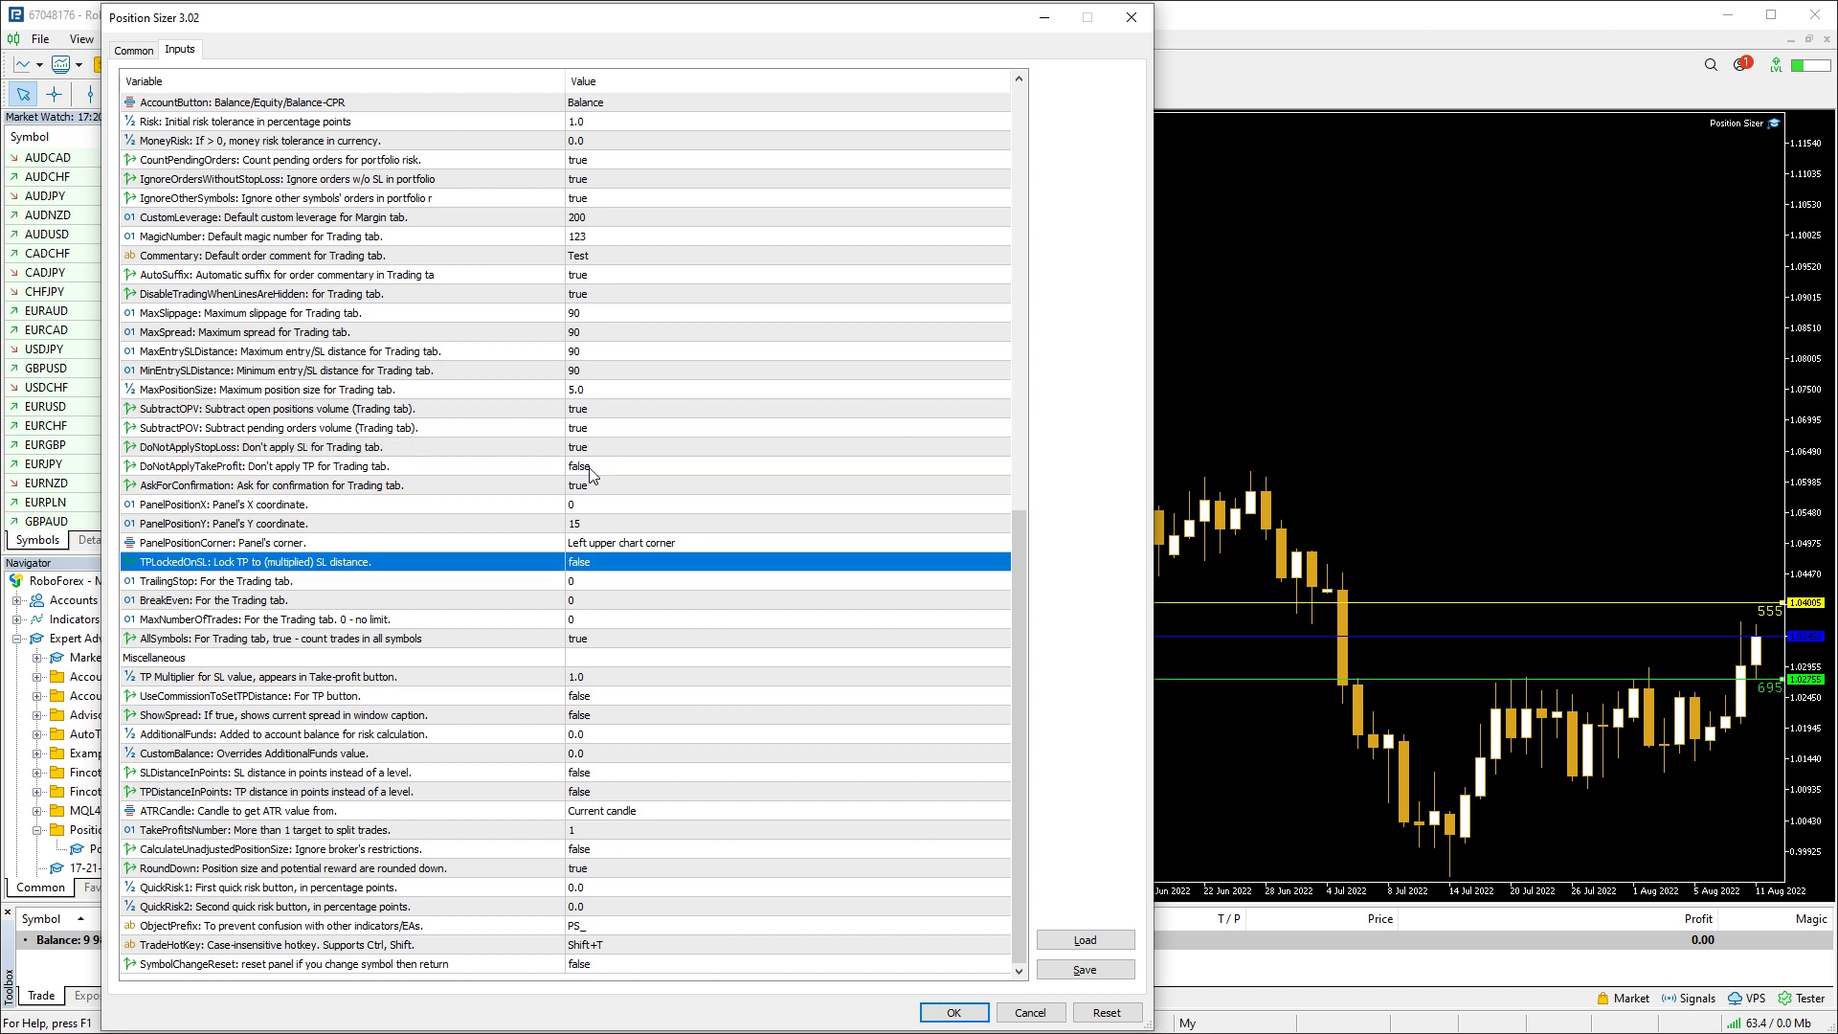
double_click(589, 467)
left_click(954, 1012)
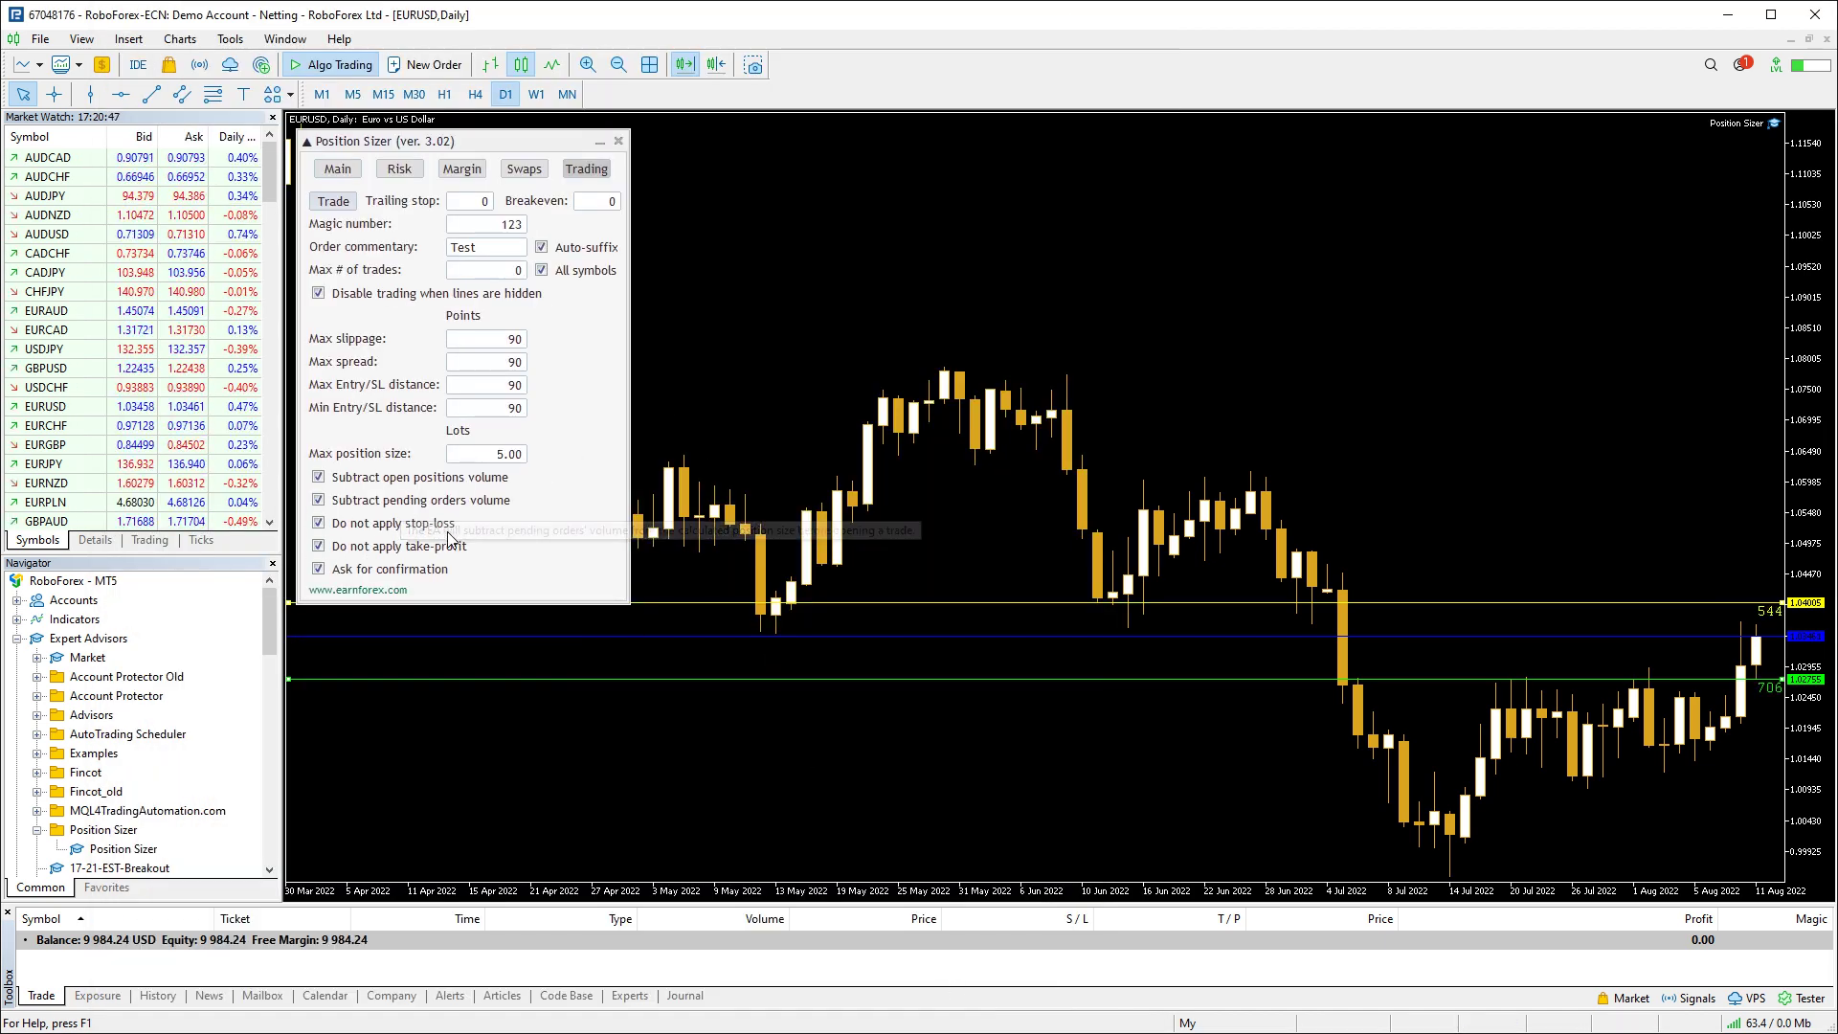
Switch AskForConfirmation off and apply it
key("F7")
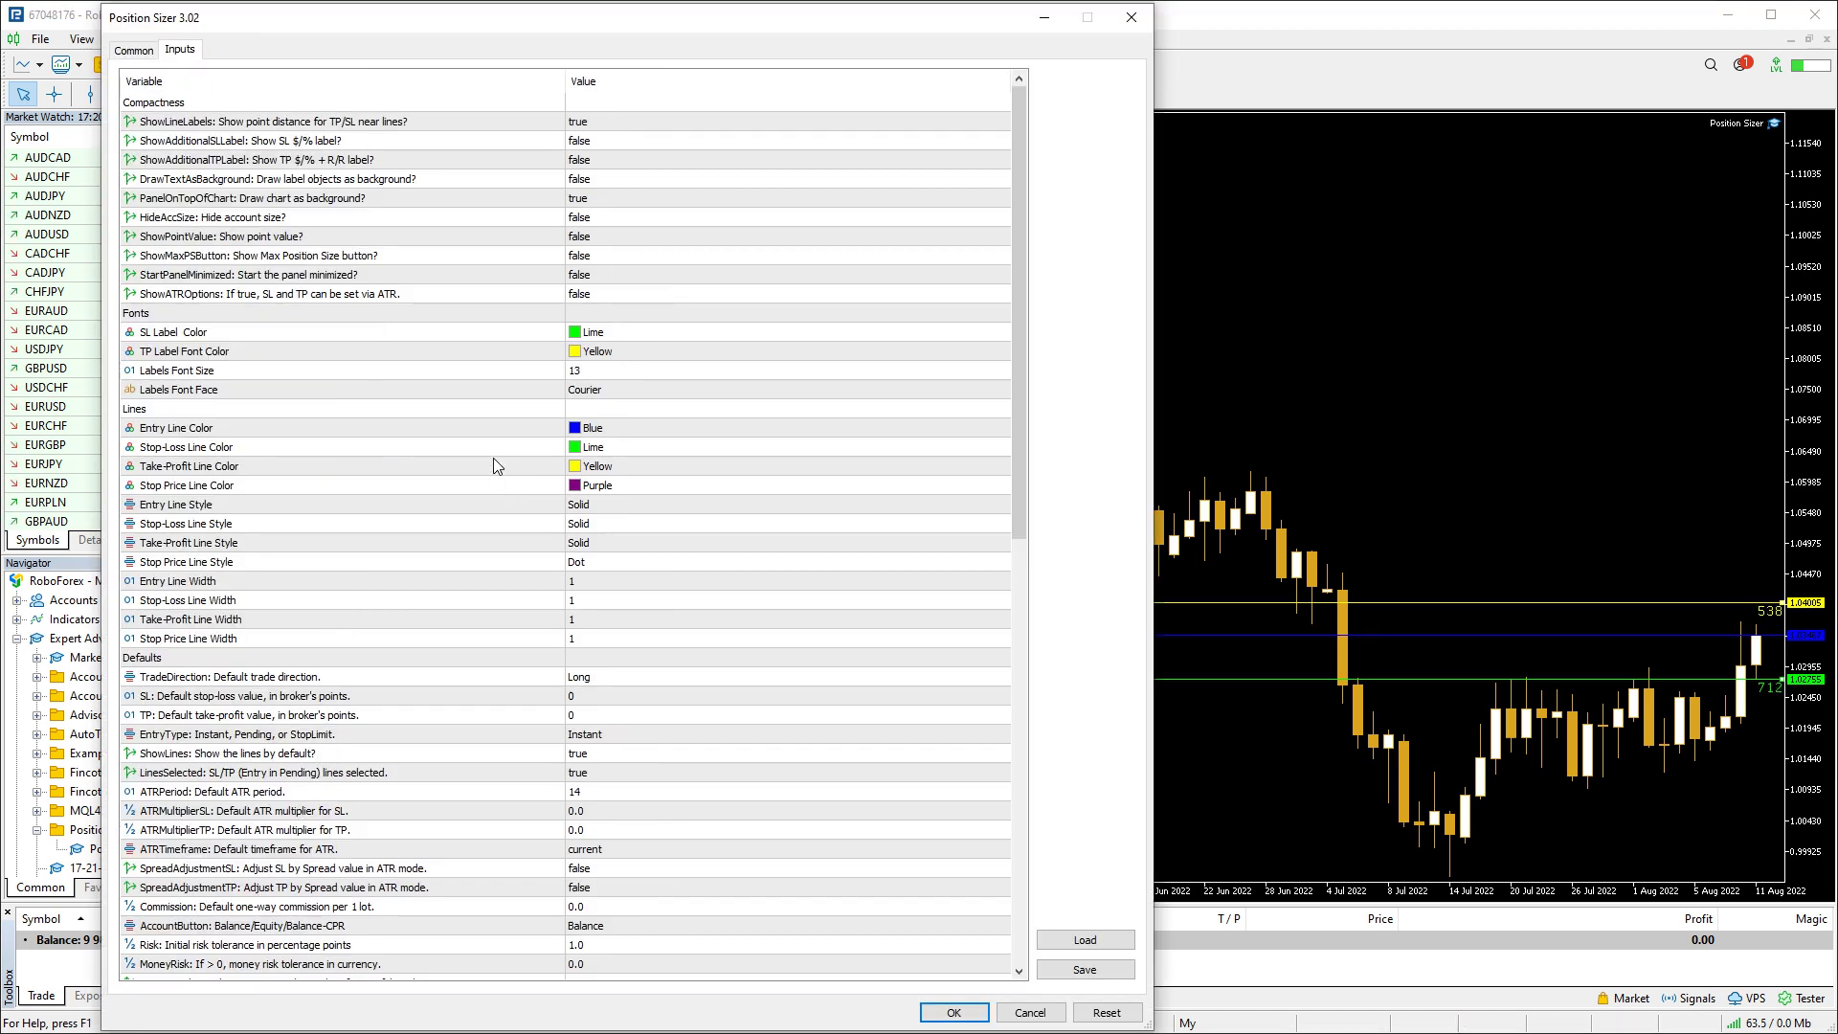
scroll(617, 452, "down", 5)
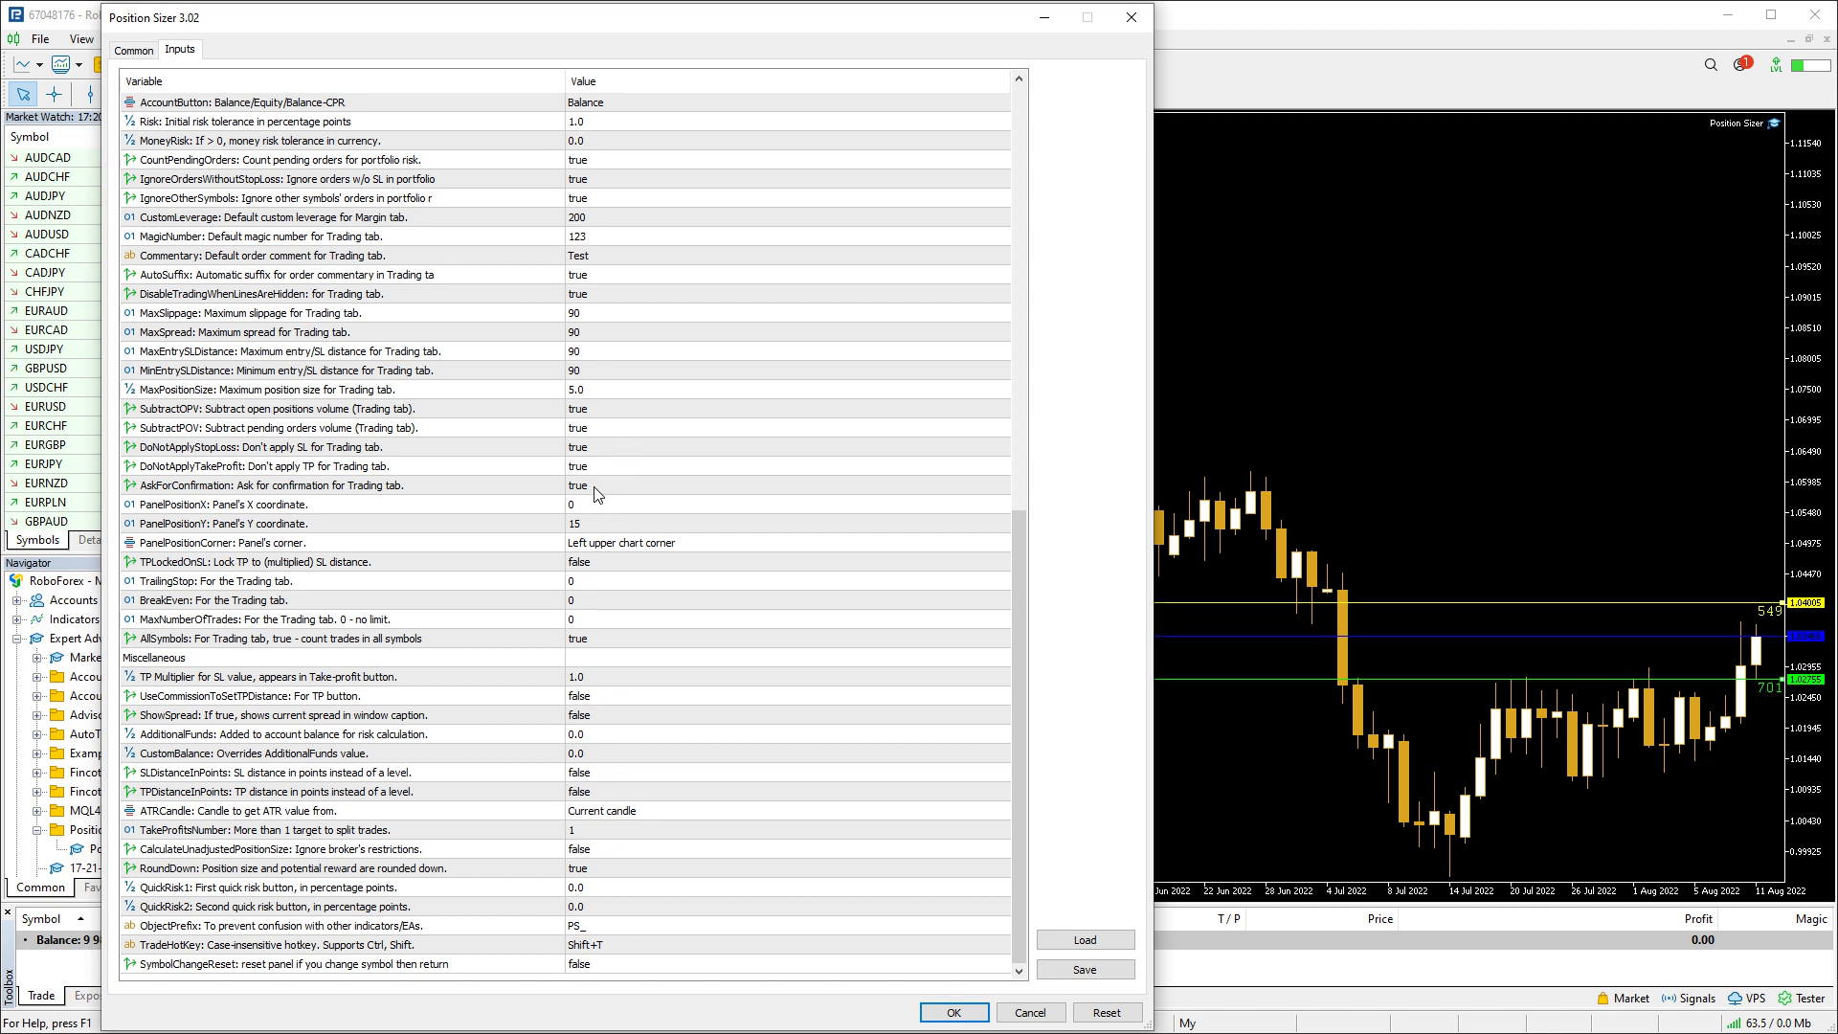
left_click(517, 486)
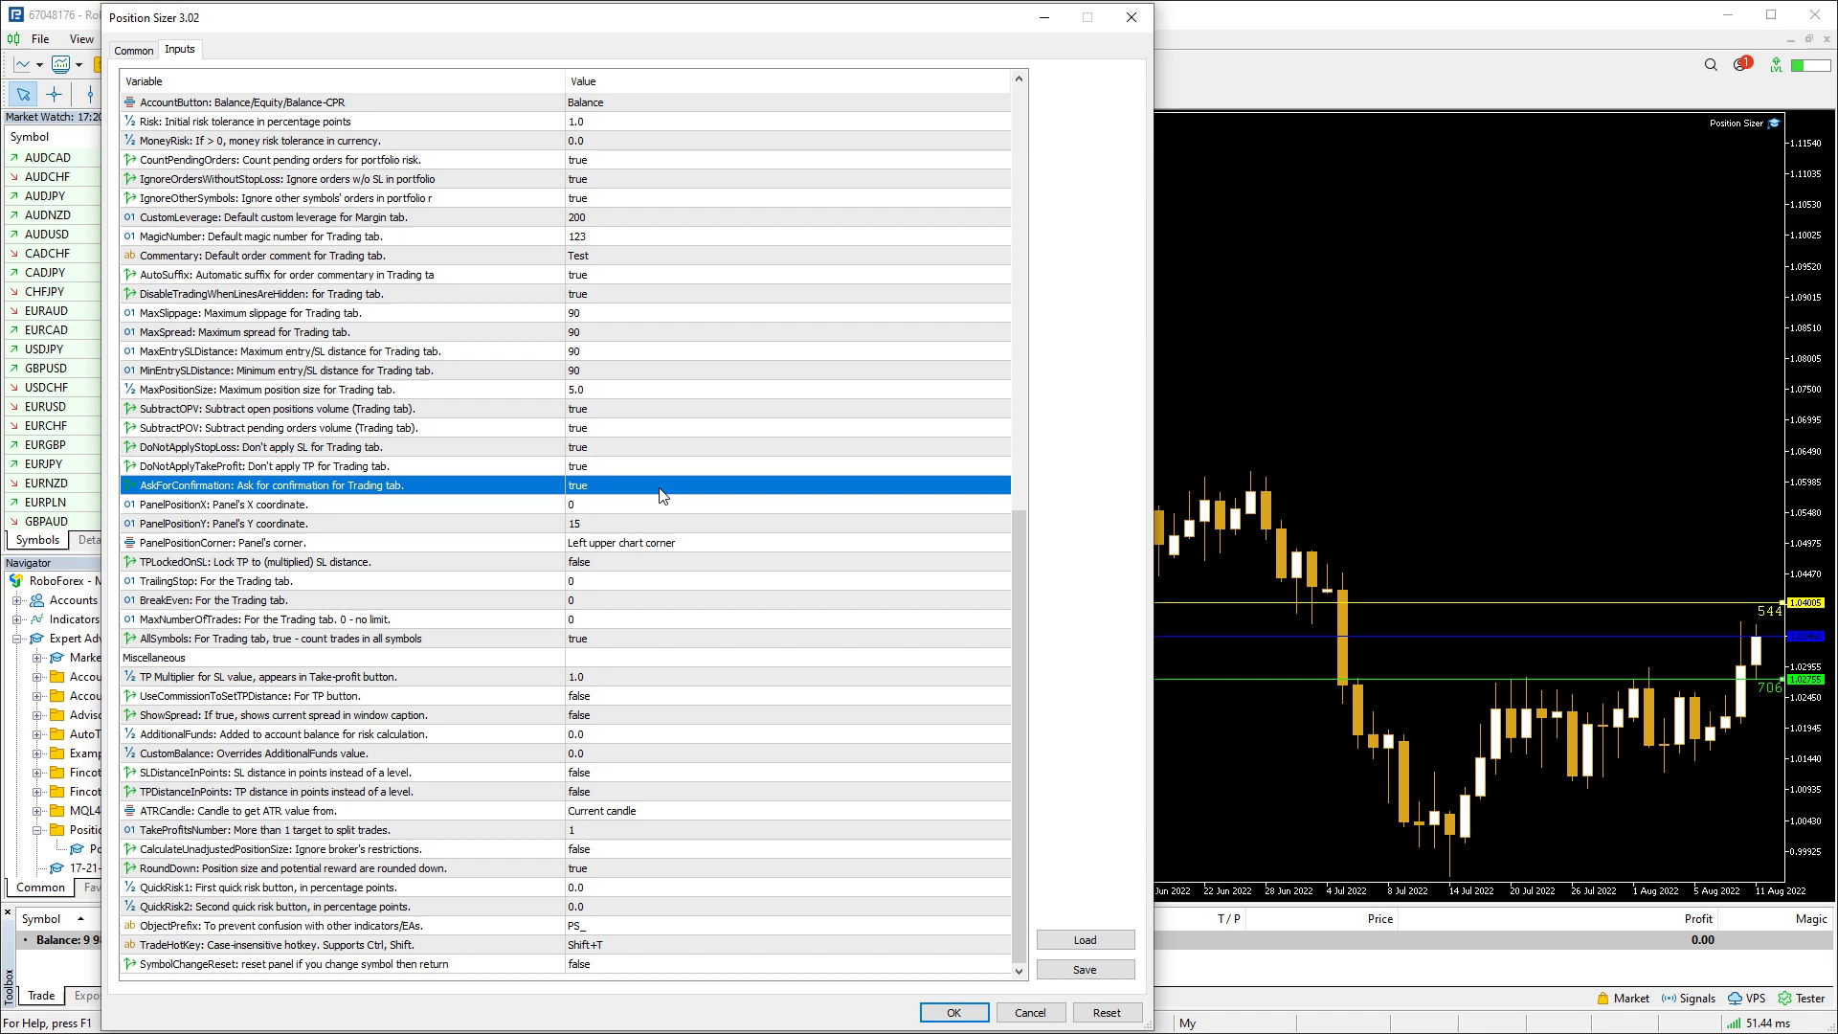
left_click(953, 1012)
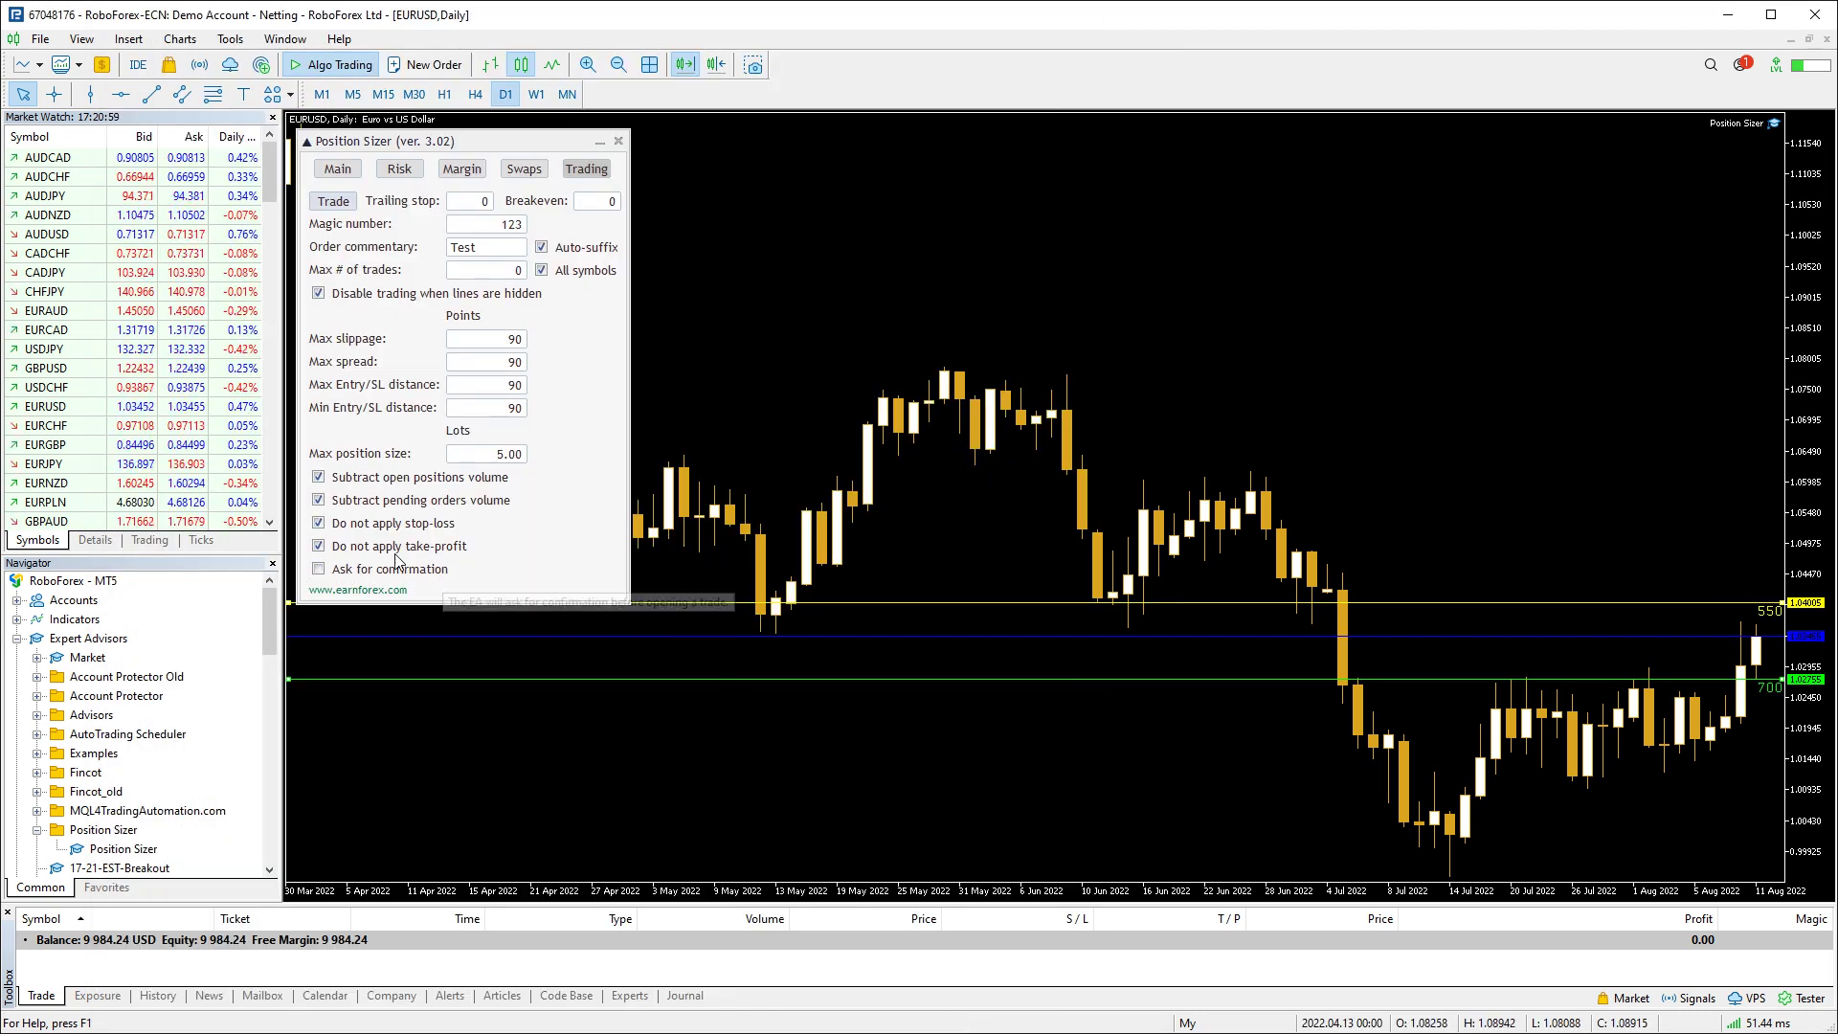
Set PanelPositionX and PanelPositionY both to 100
key("F7")
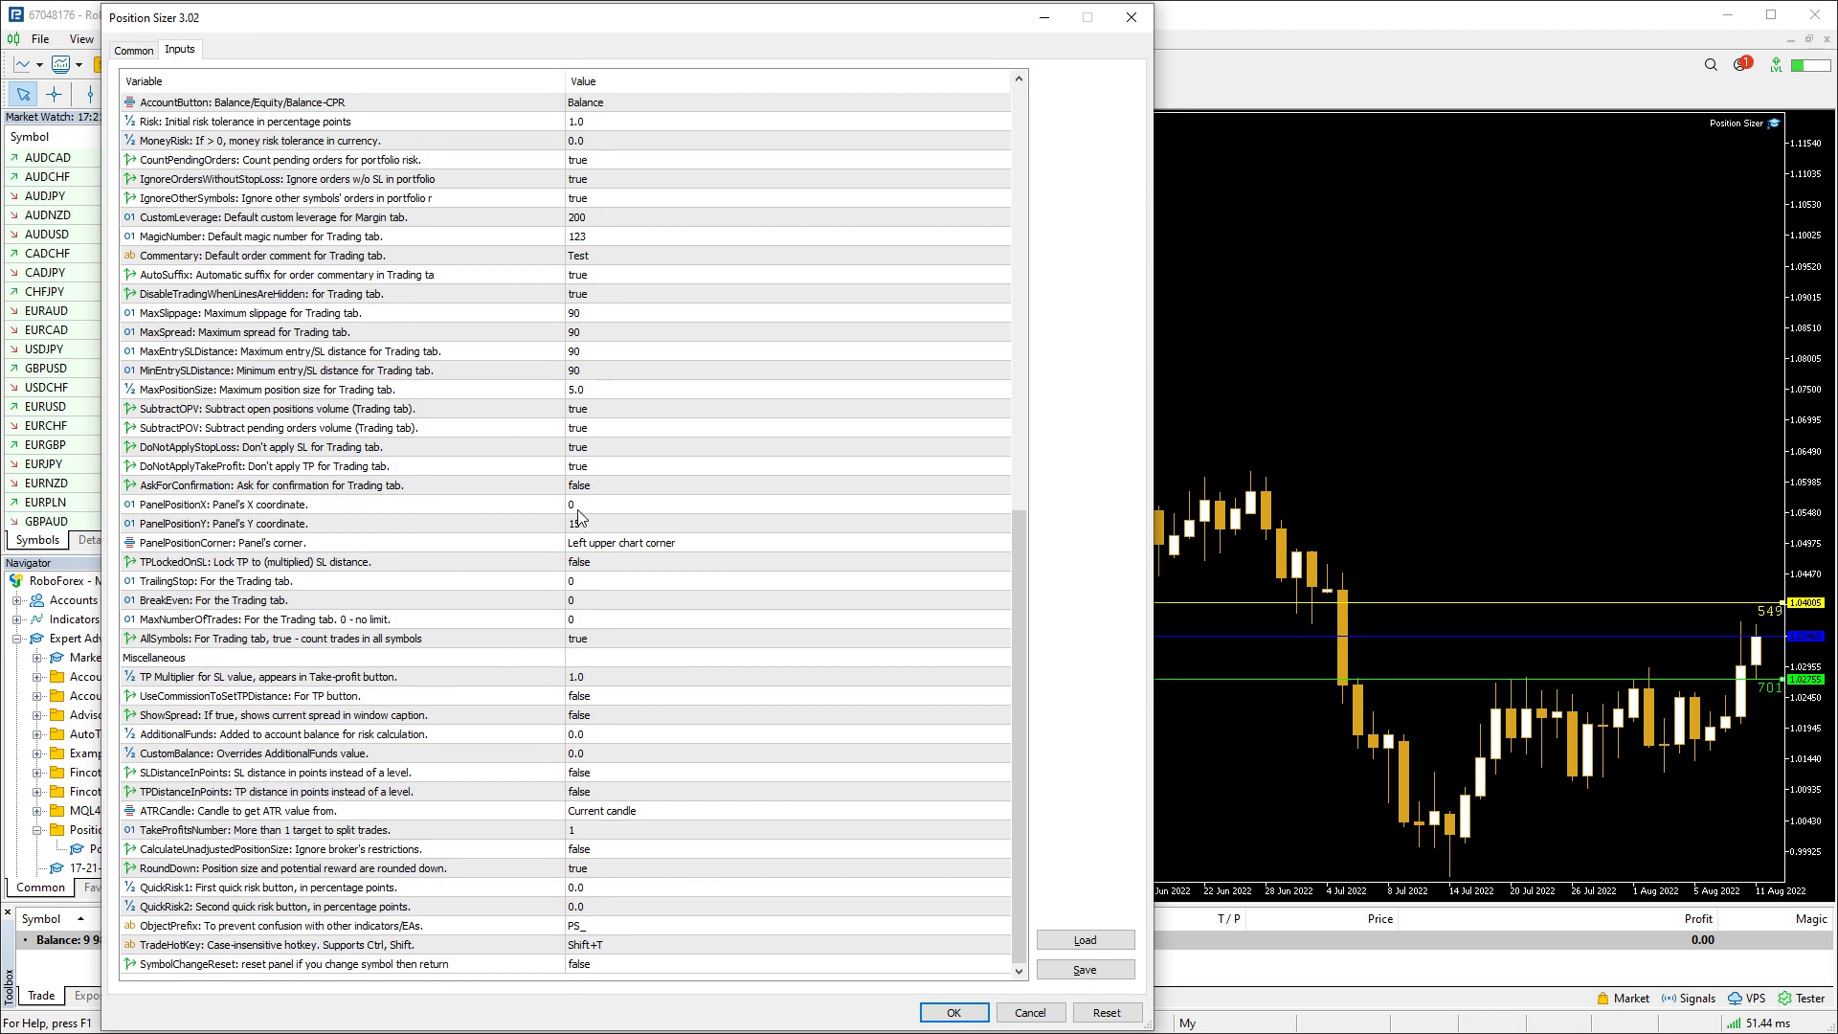
left_click(519, 507)
left_click(522, 525)
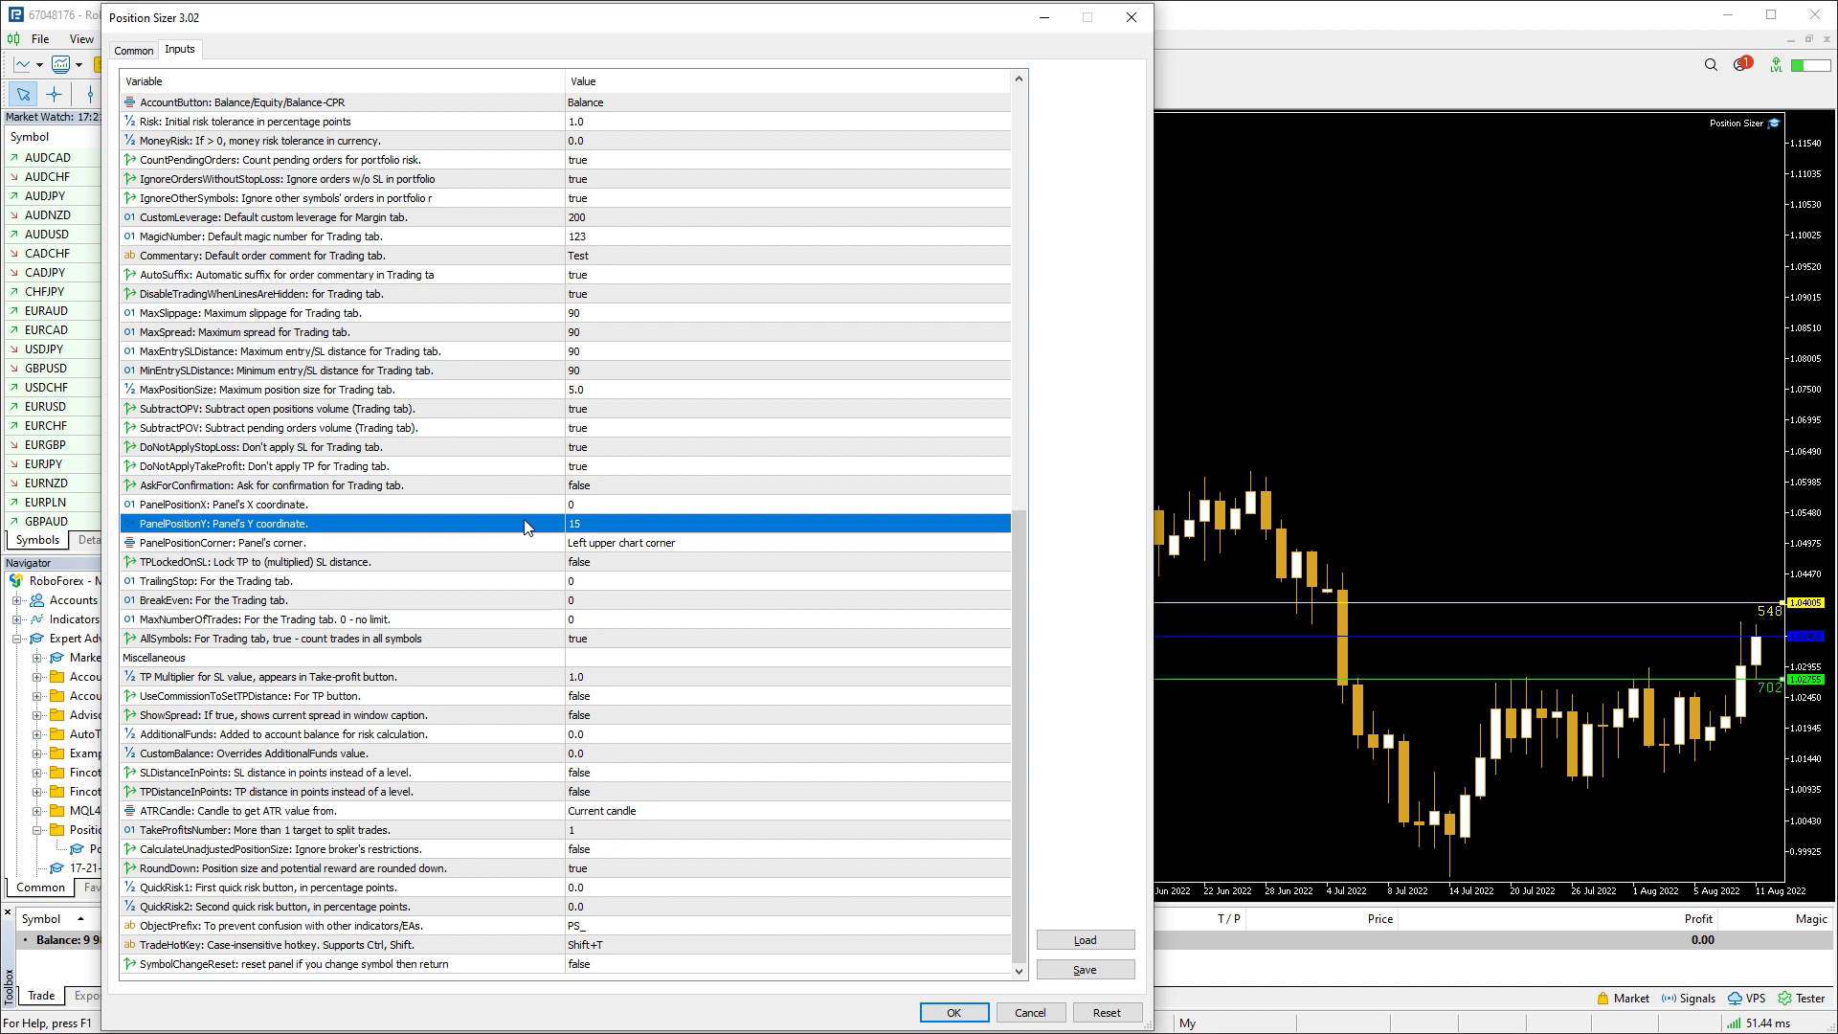
left_click(591, 505)
left_click(591, 505)
type("1")
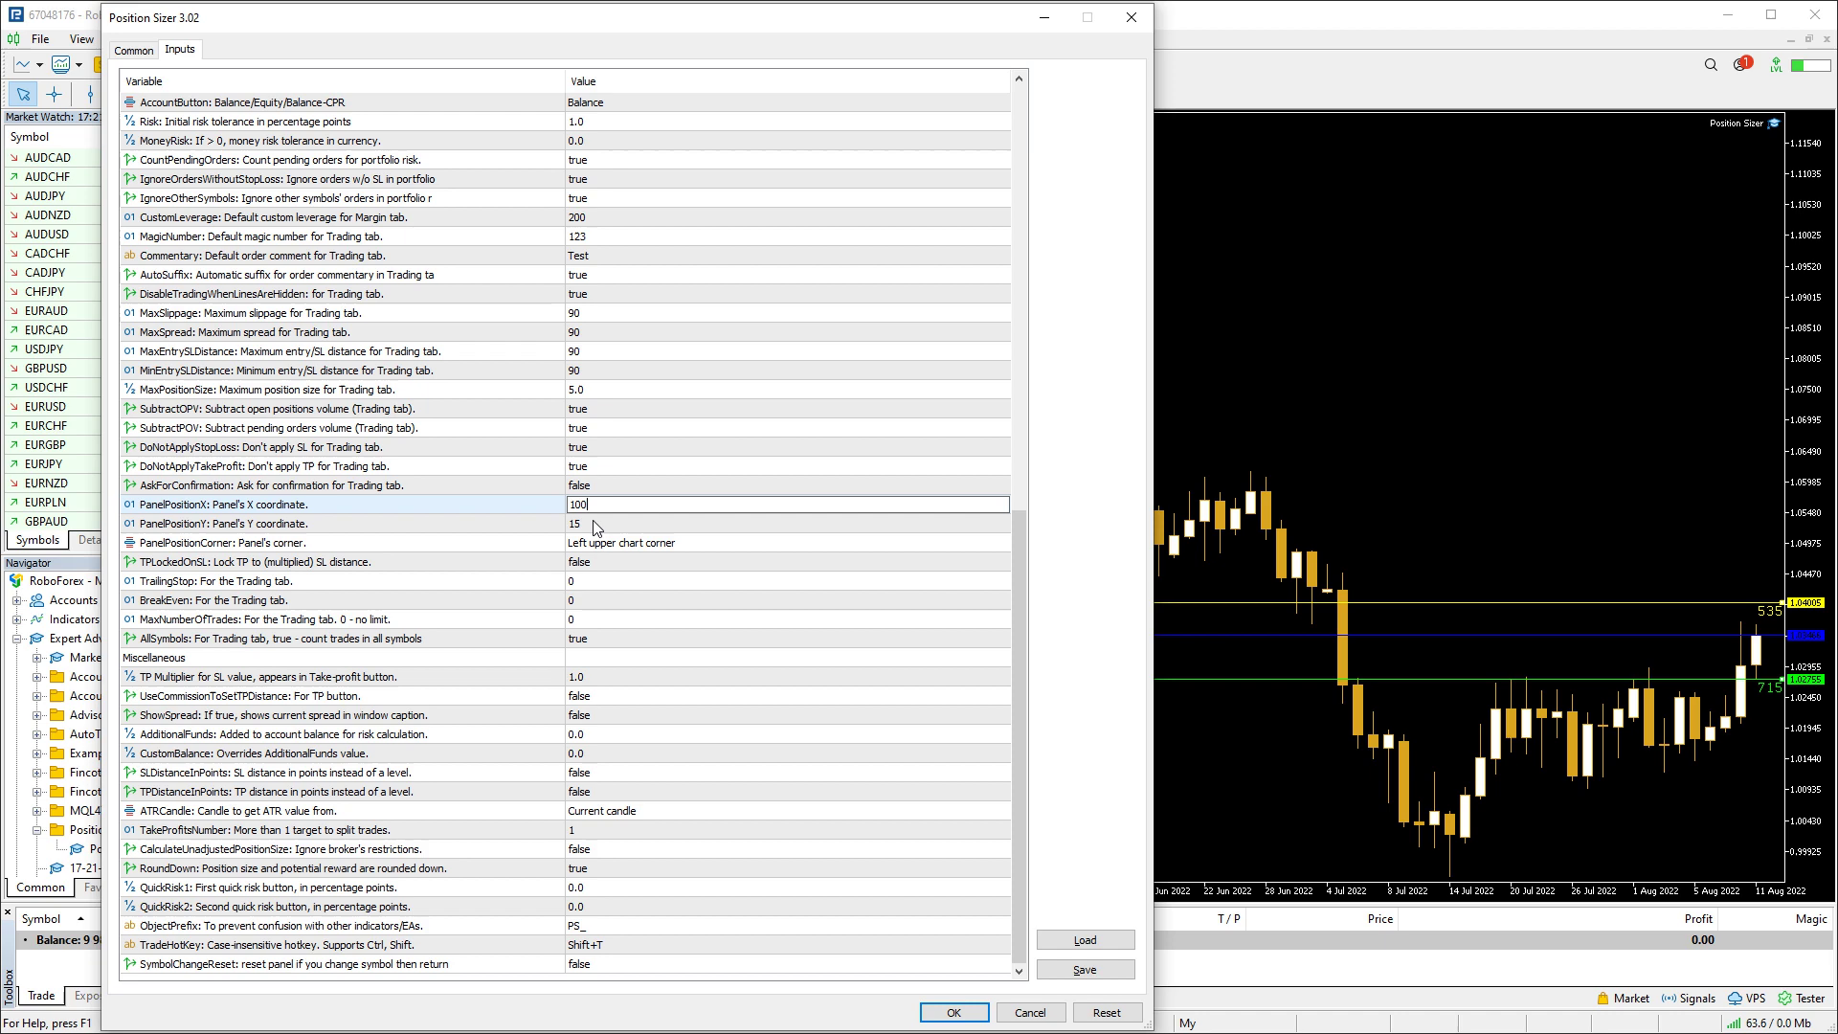
type("00")
left_click(594, 523)
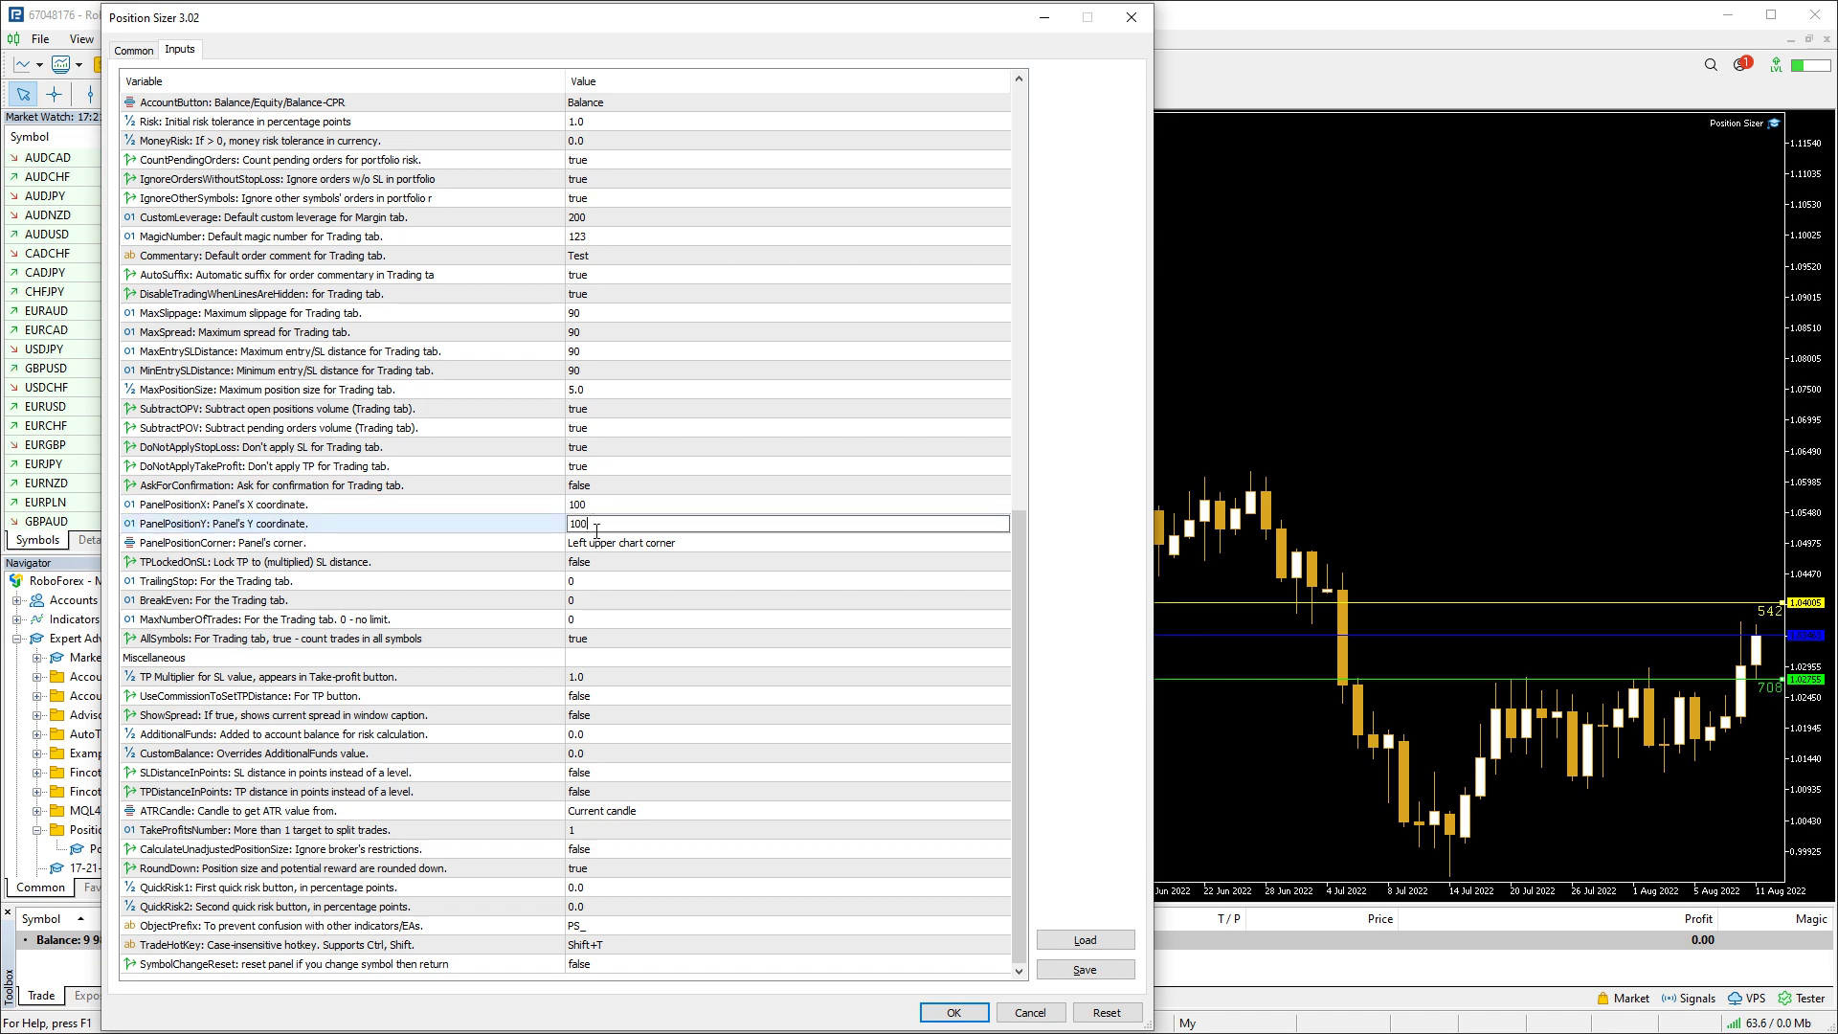
type("100")
left_click(600, 548)
left_click(954, 1011)
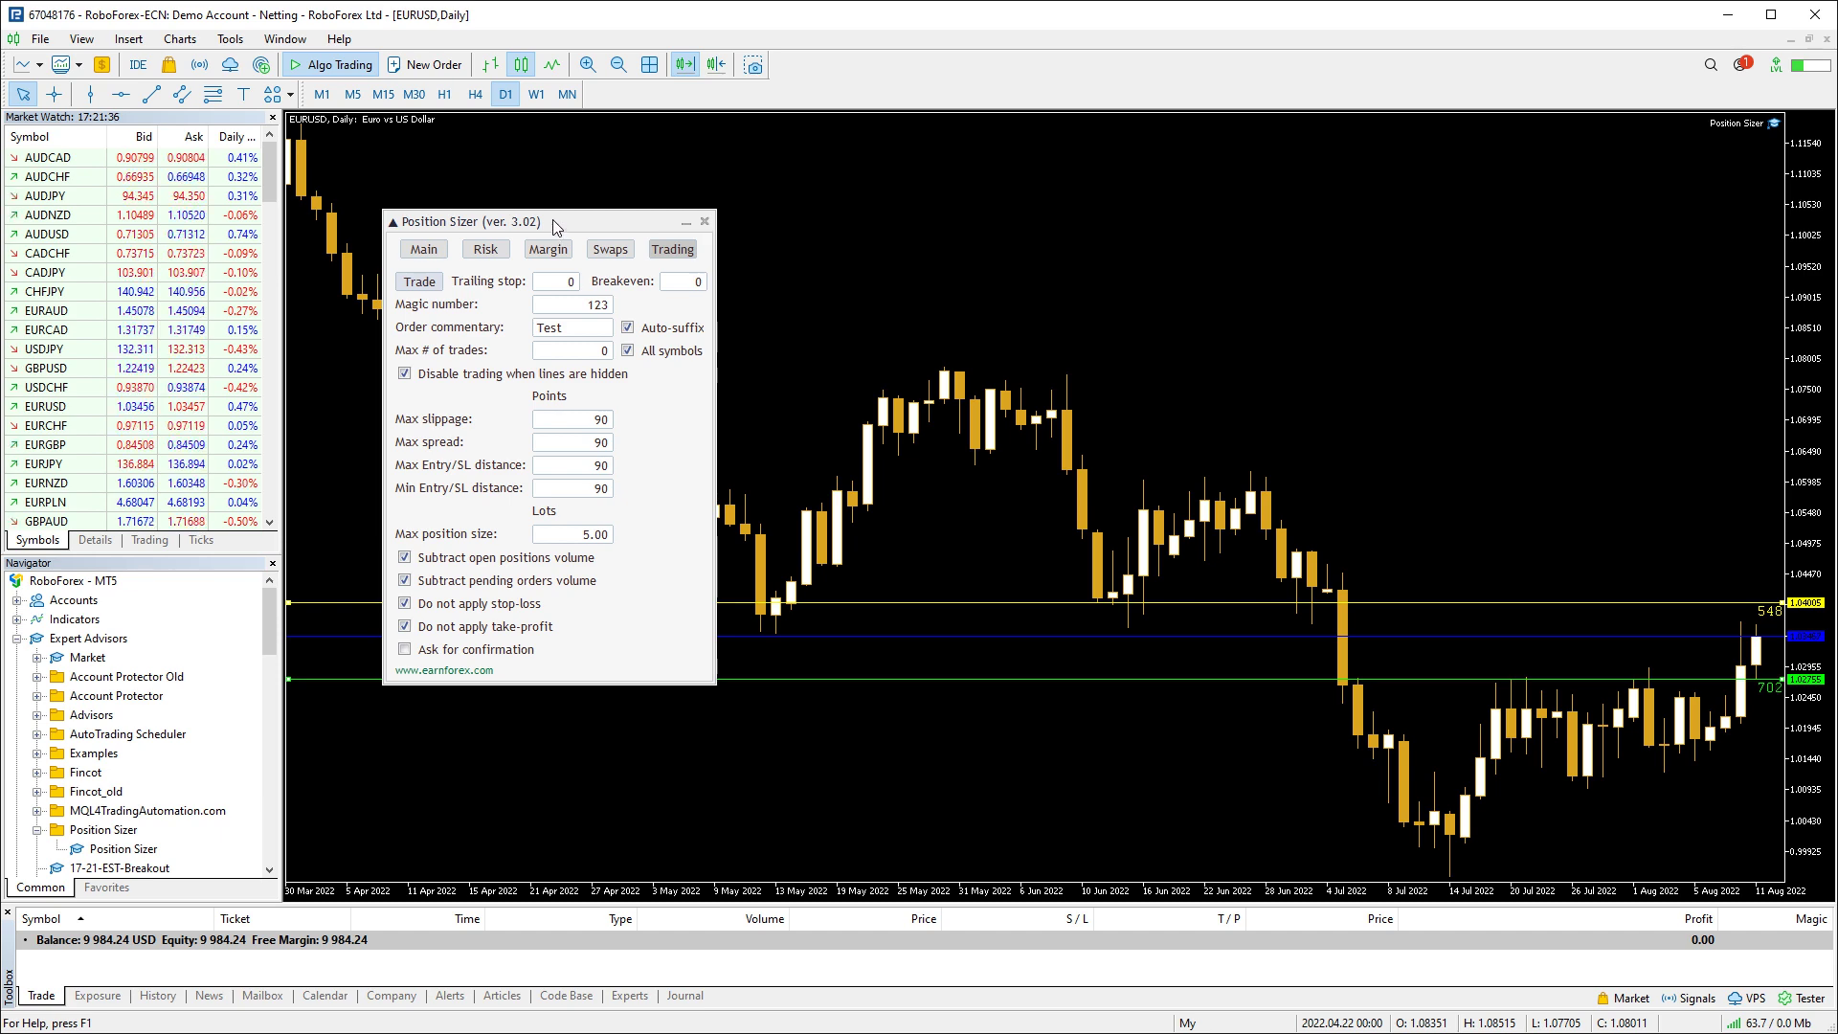
Set PanelPositionCorner to Right lower chart corner
key("F7")
scroll(538, 335, "down", 10)
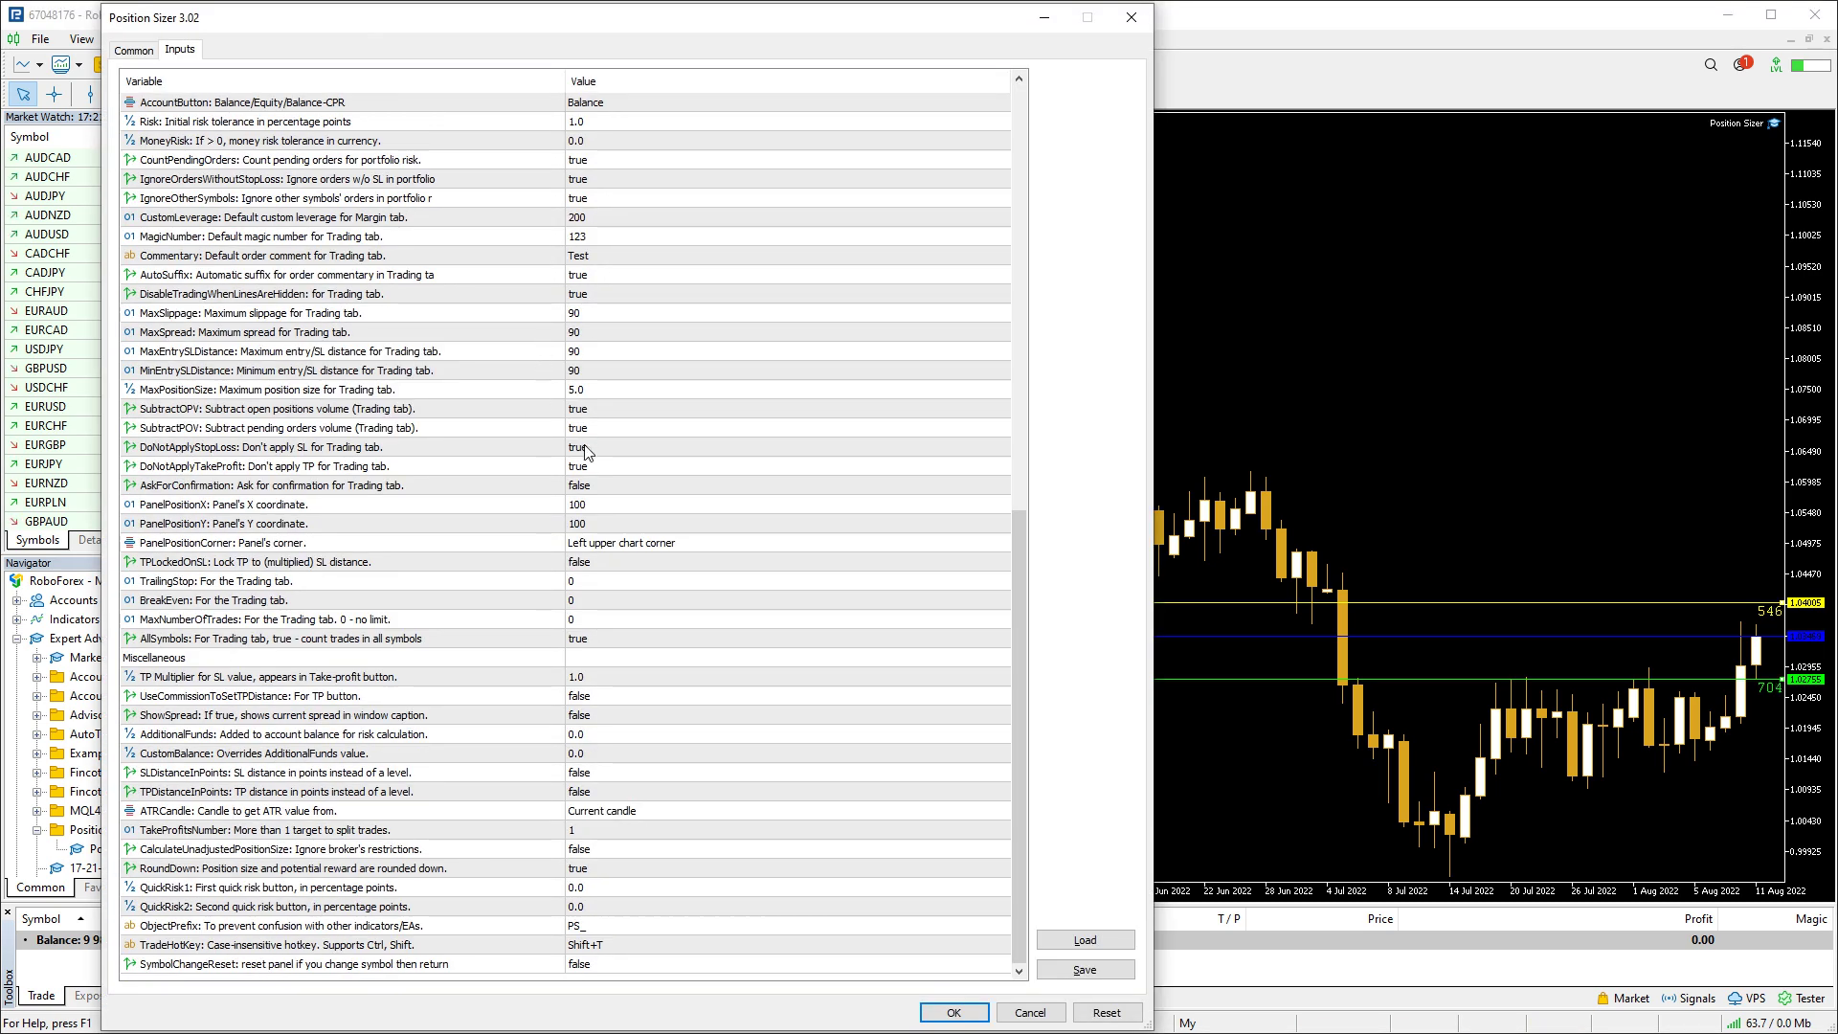
left_click(454, 546)
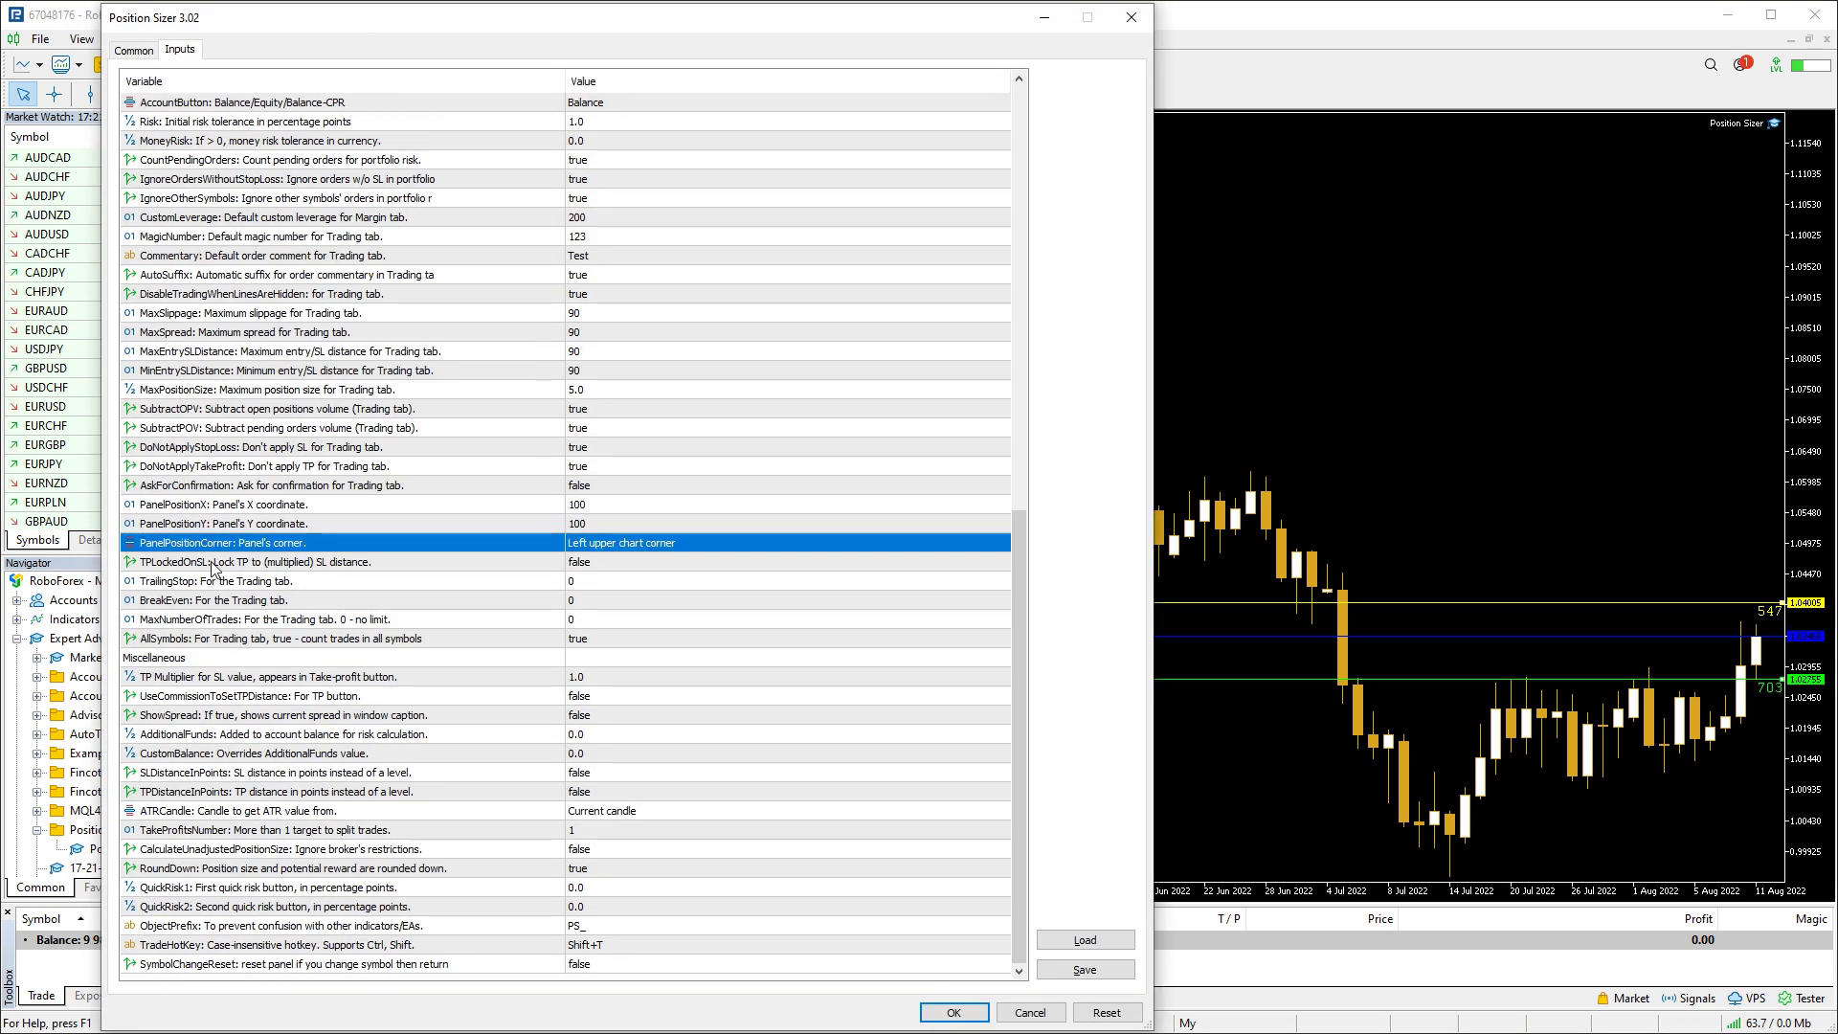
left_click(666, 547)
left_click(666, 547)
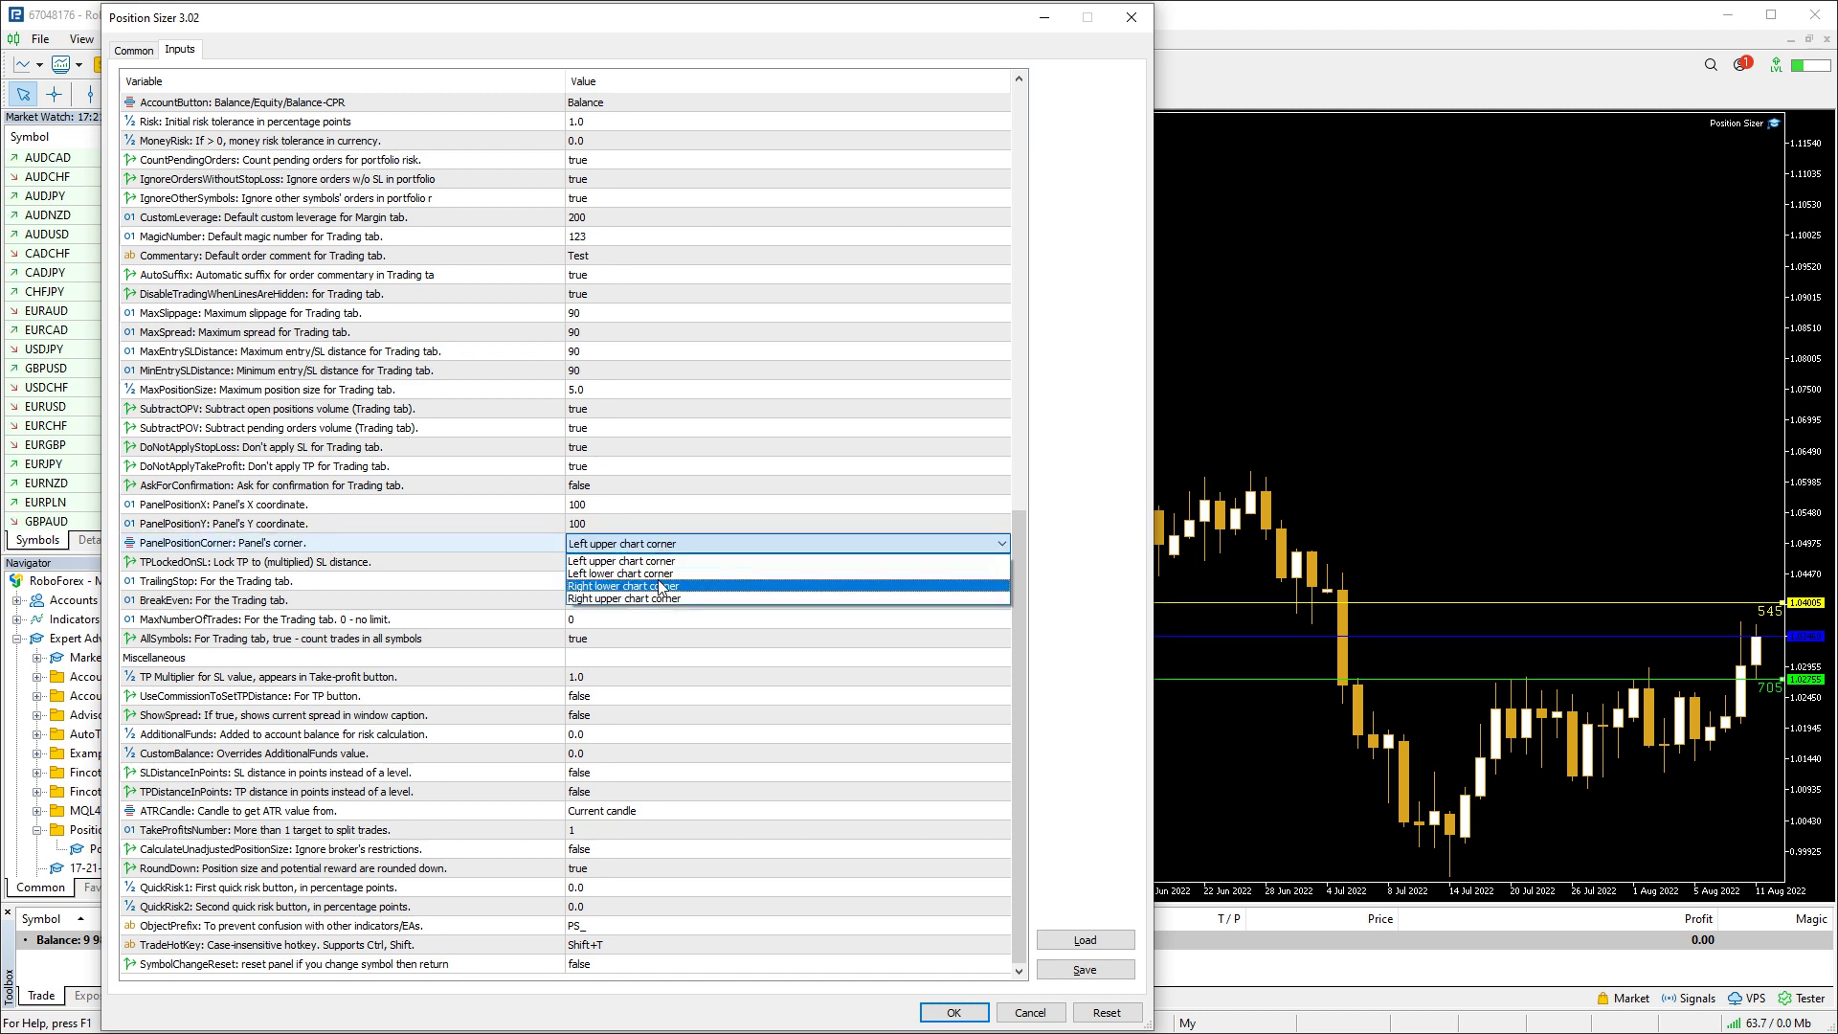
left_click(659, 586)
left_click(954, 1011)
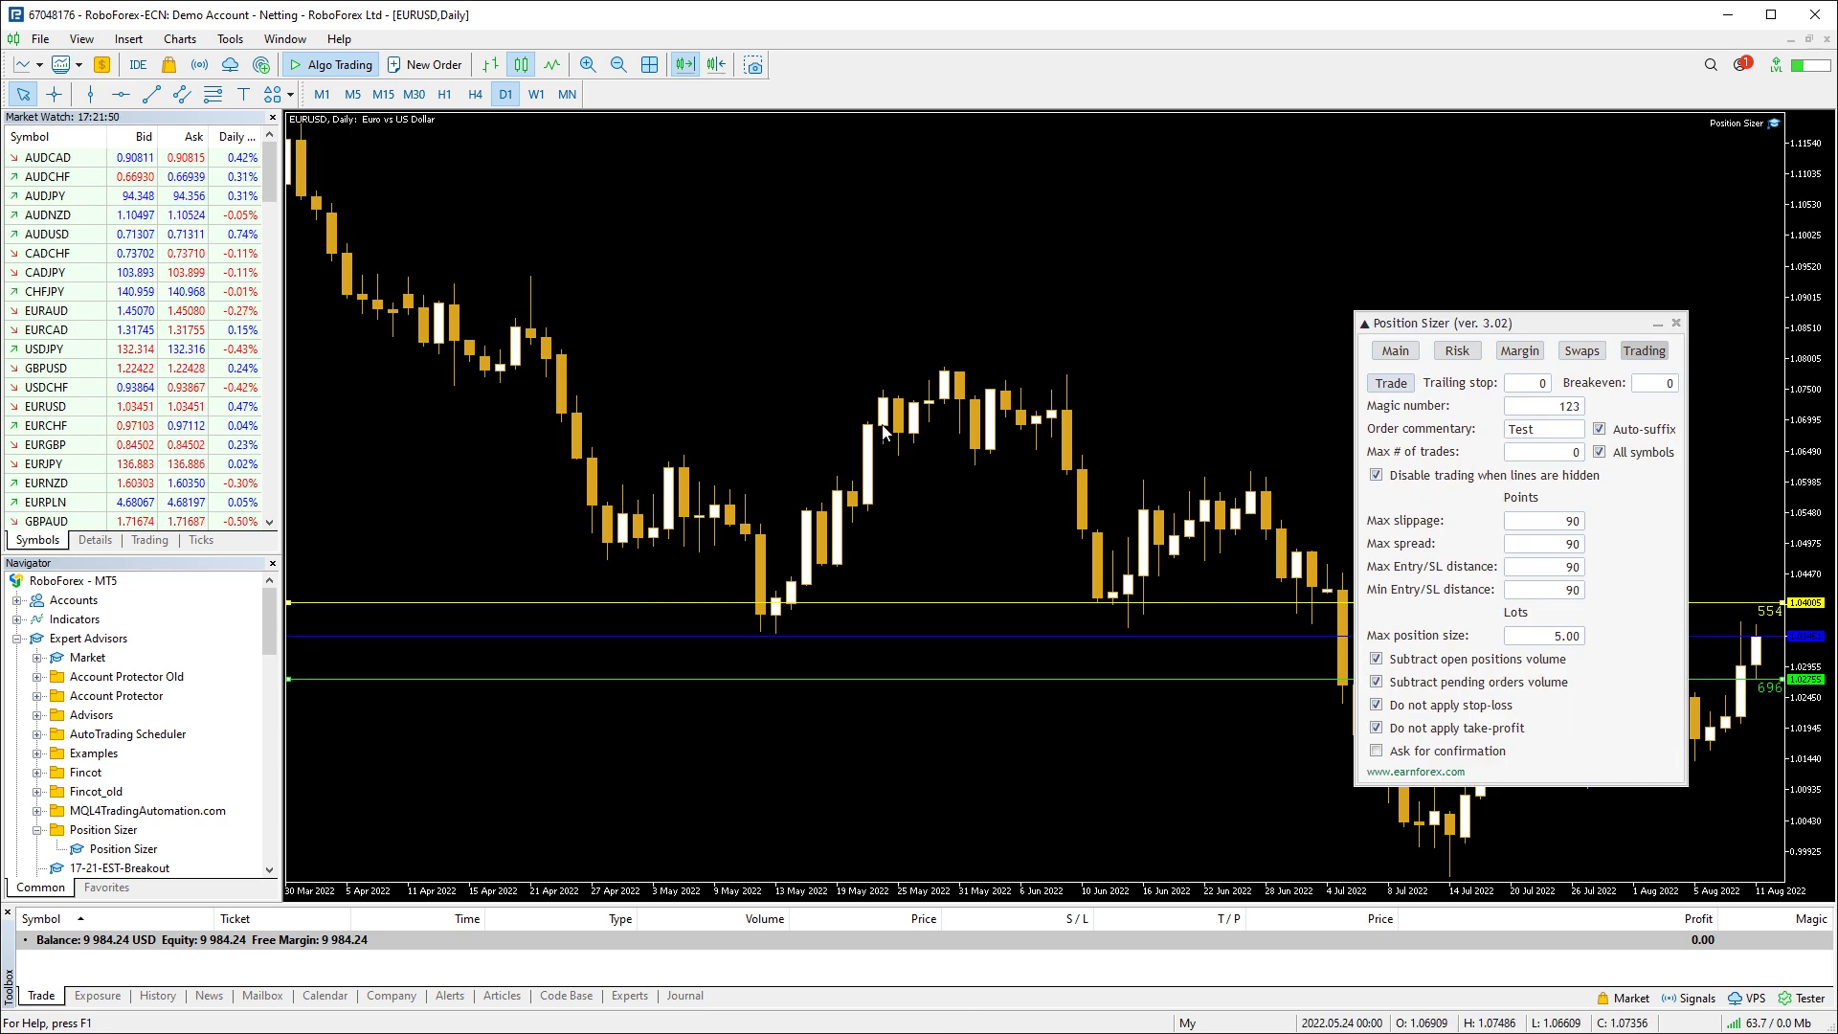
Apply the inputs and show the panel's Main page with entry, stop-loss and take-profit
key("F7")
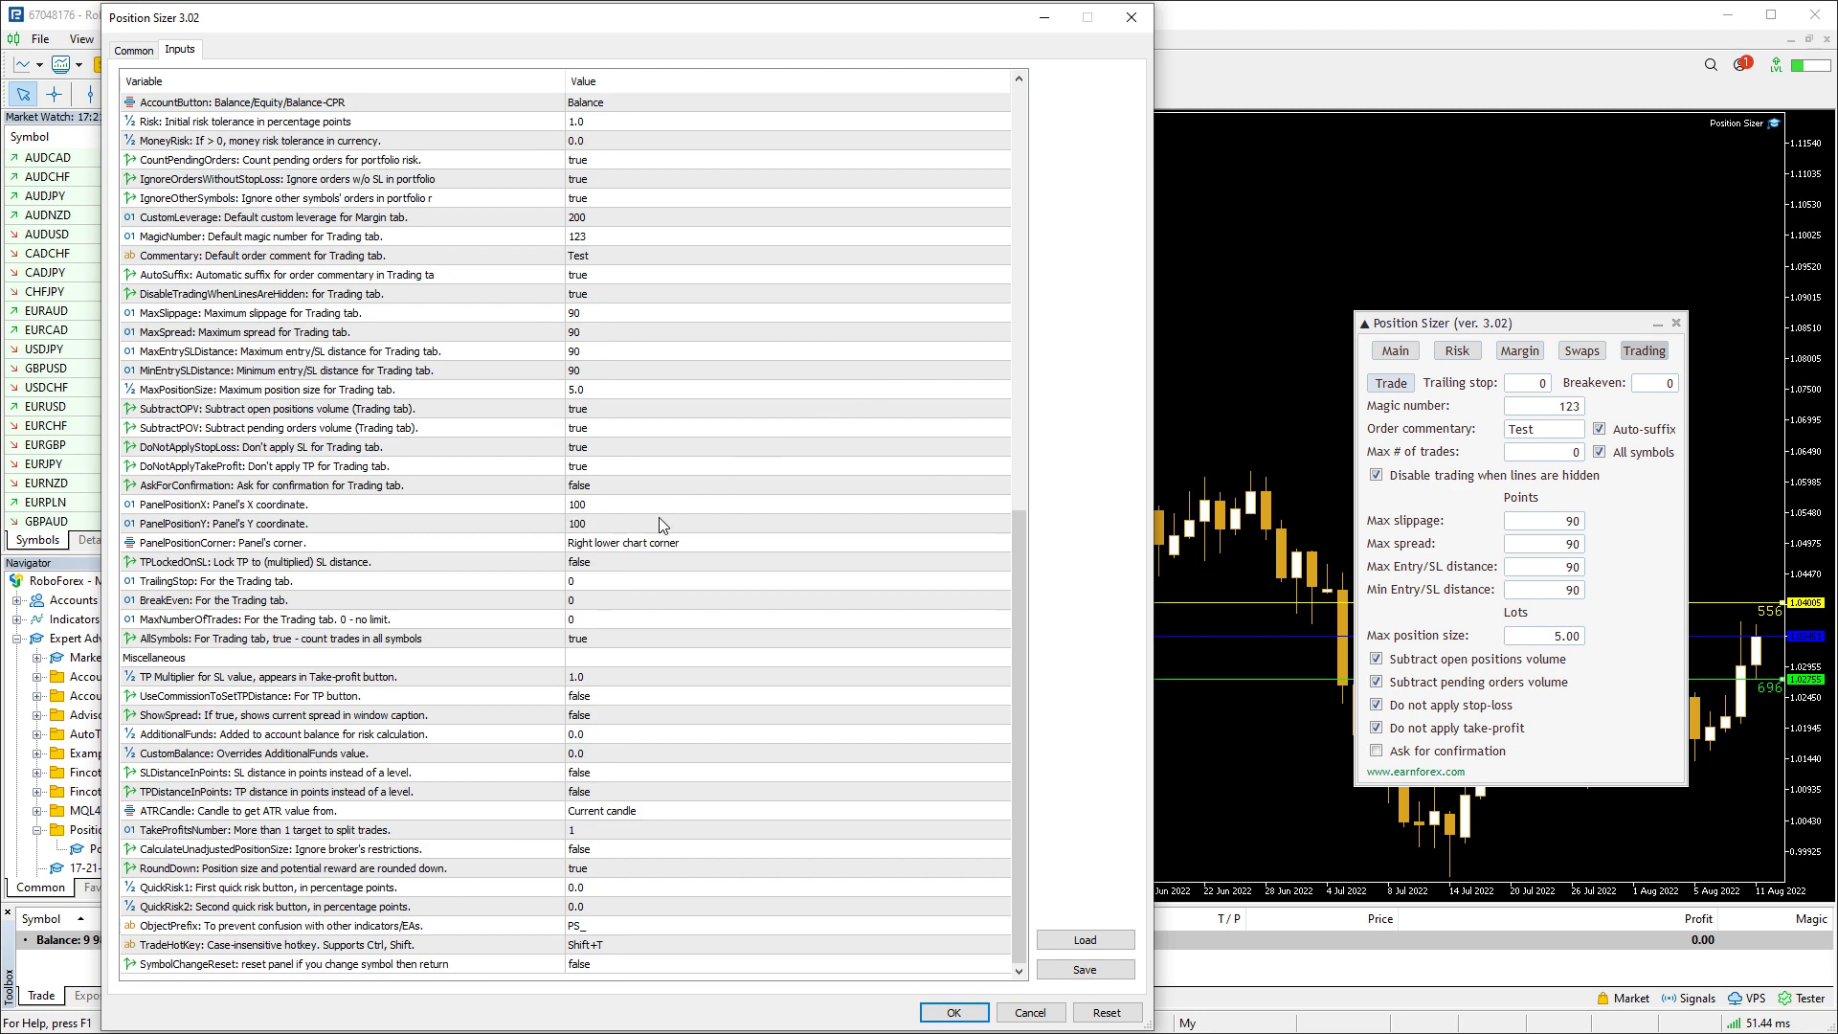
left_click(523, 564)
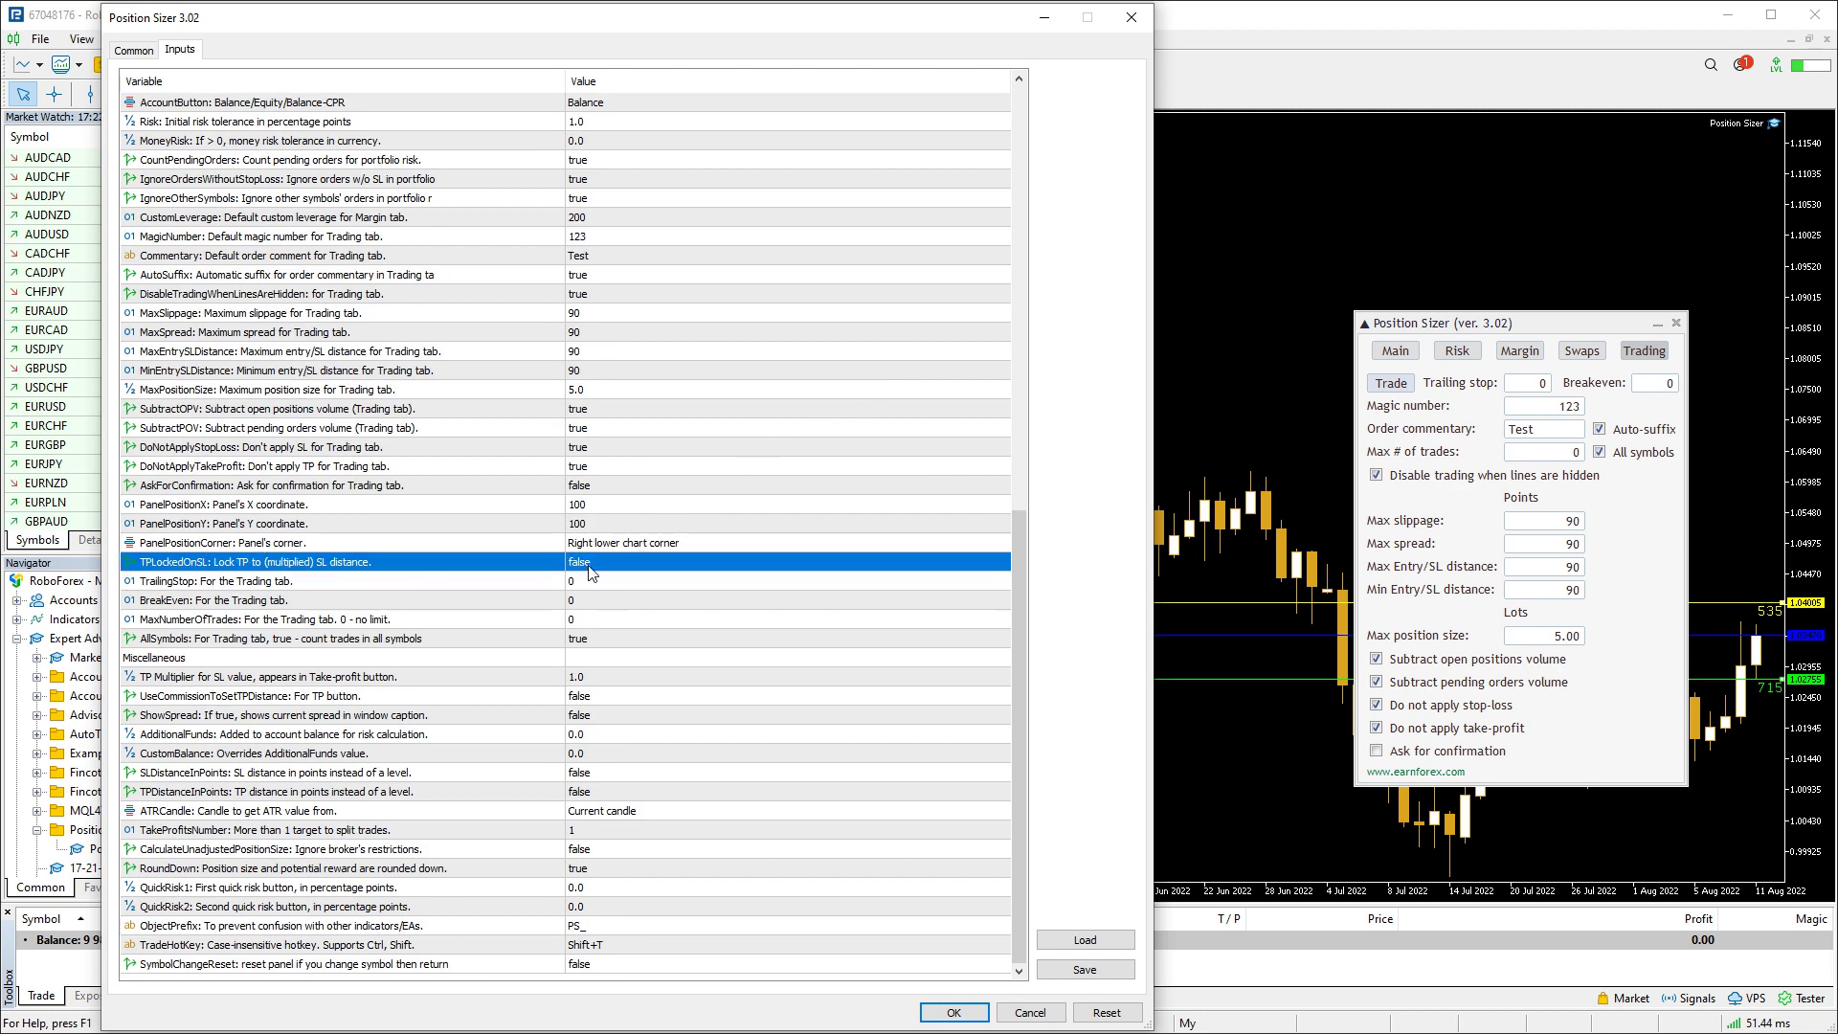
left_click(948, 1007)
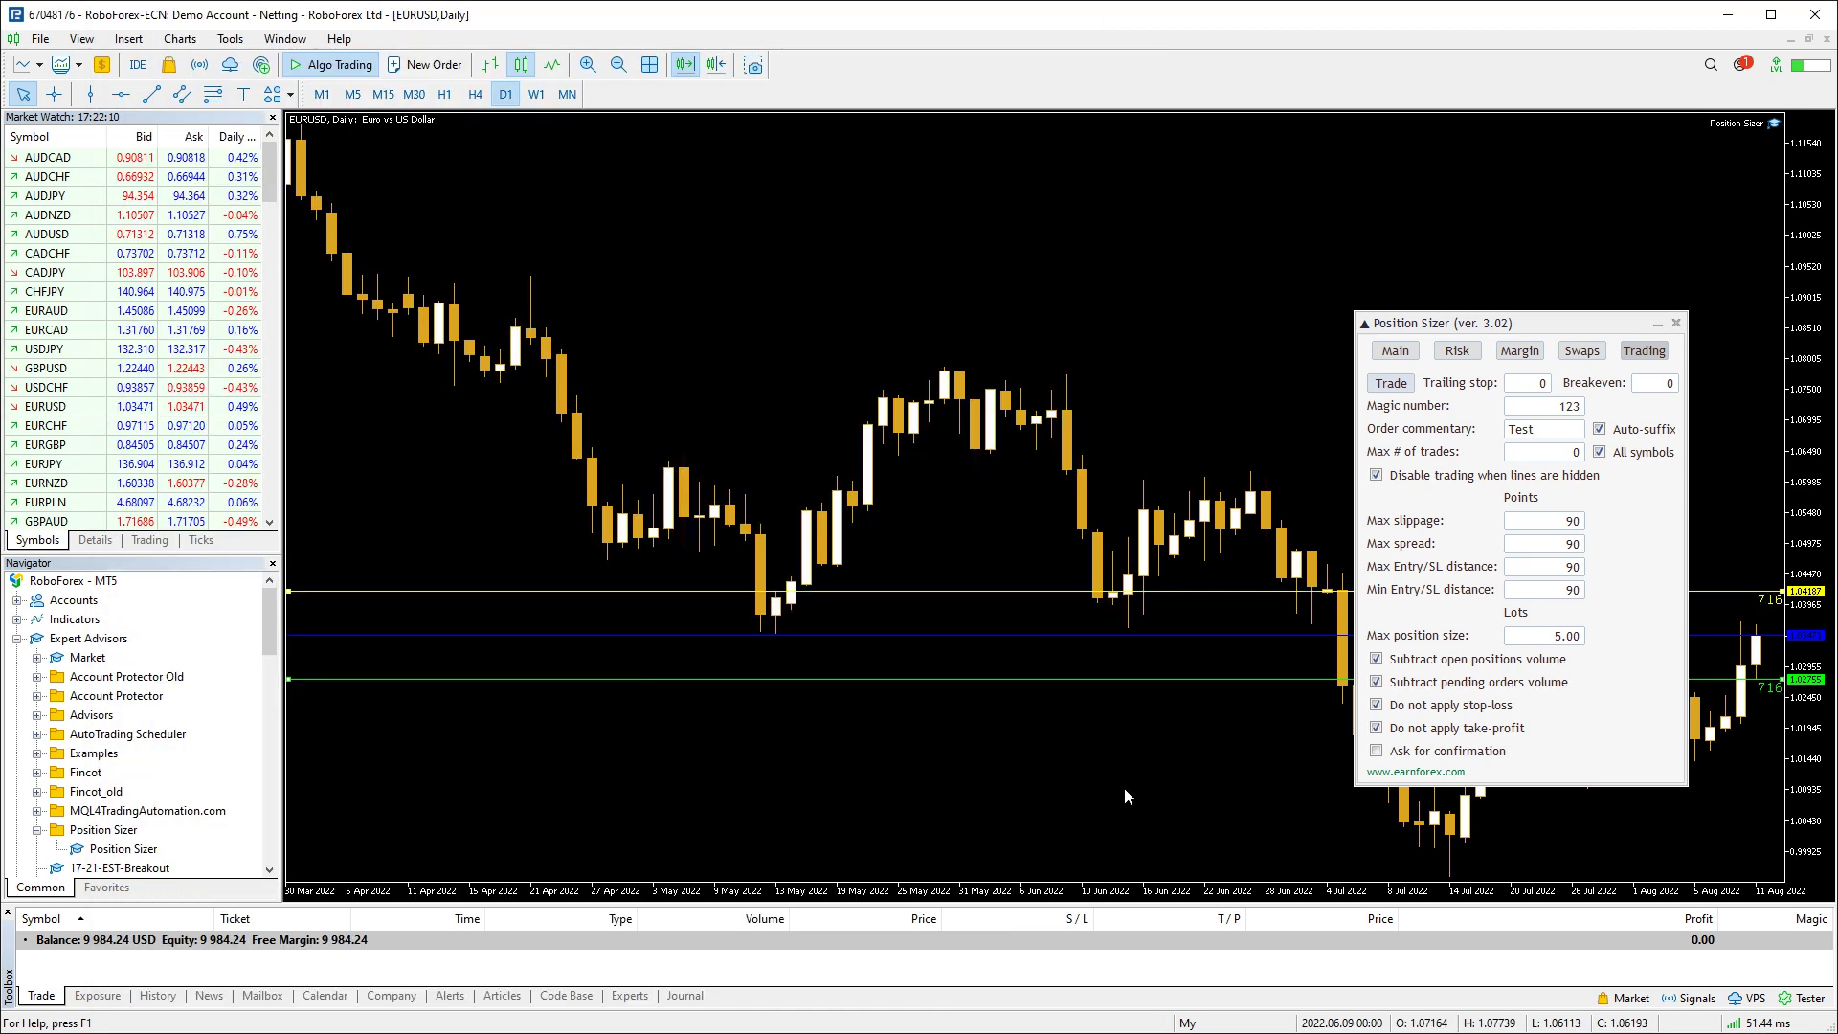
left_click(1399, 350)
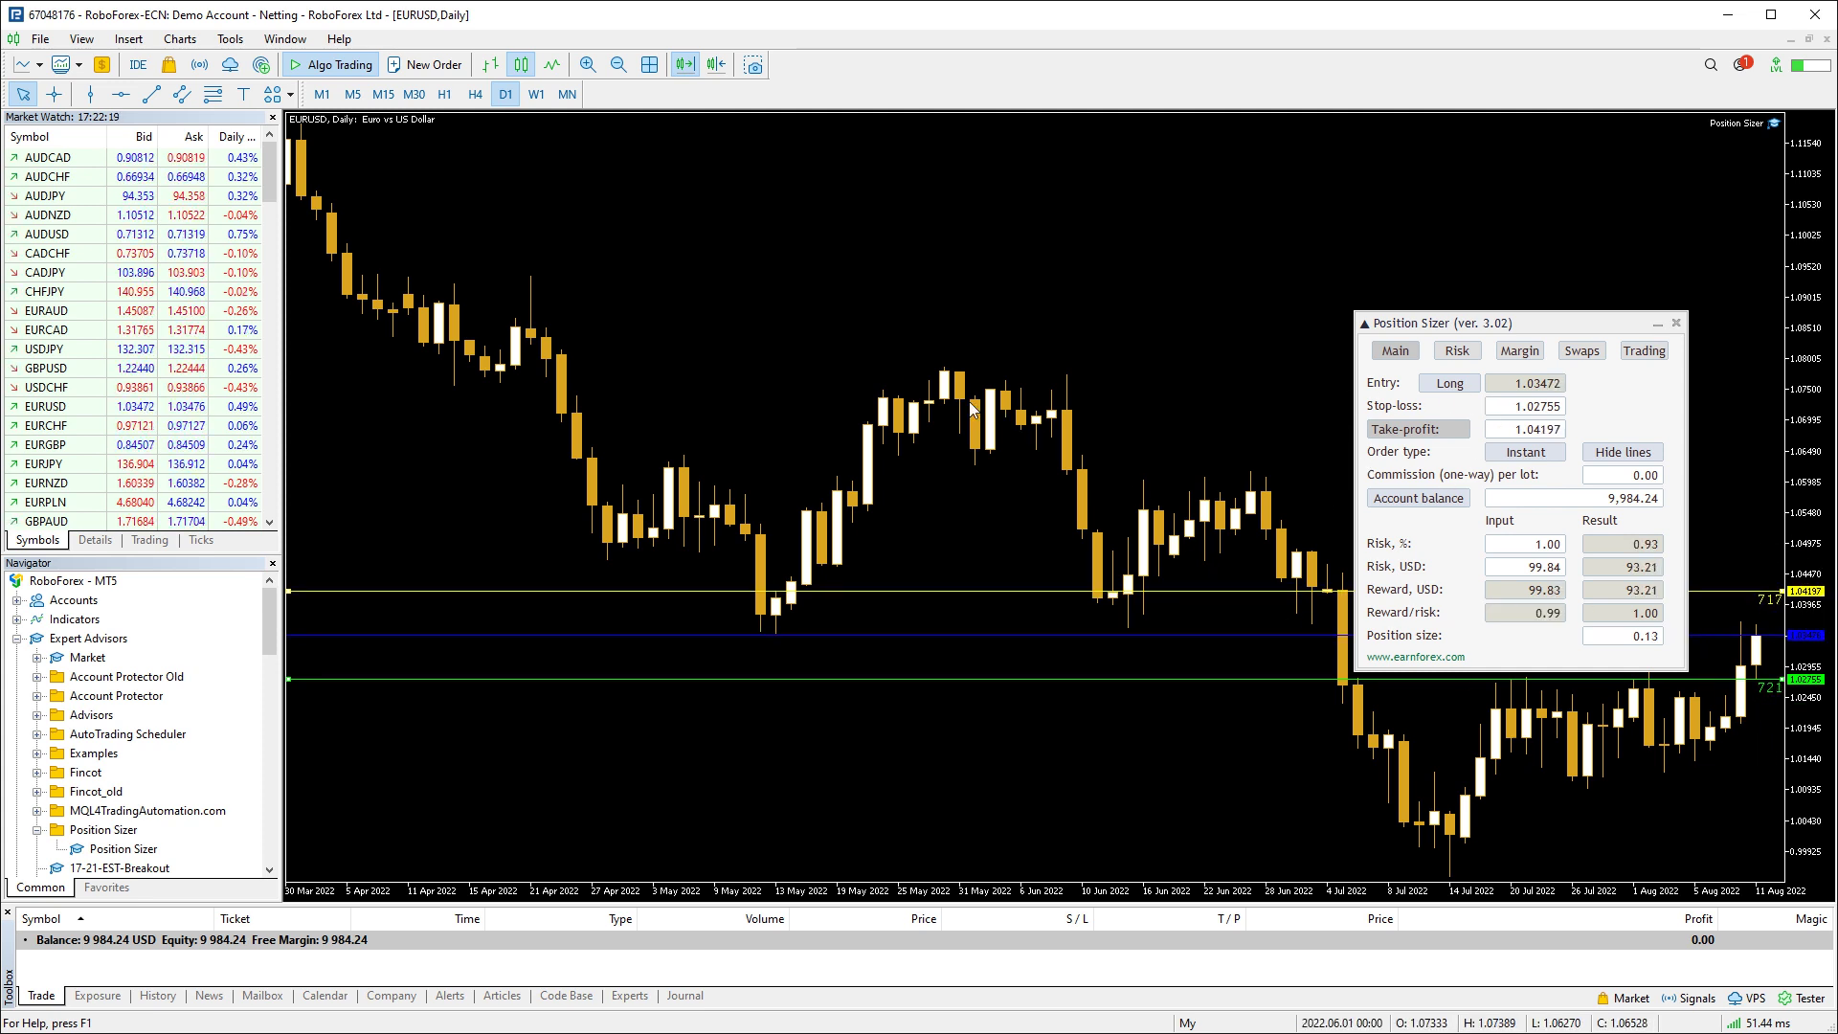
Set TrailingStop to 200 and BreakEven to 100, then view them on the Trading page
key("F7")
scroll(831, 557, "down", 15)
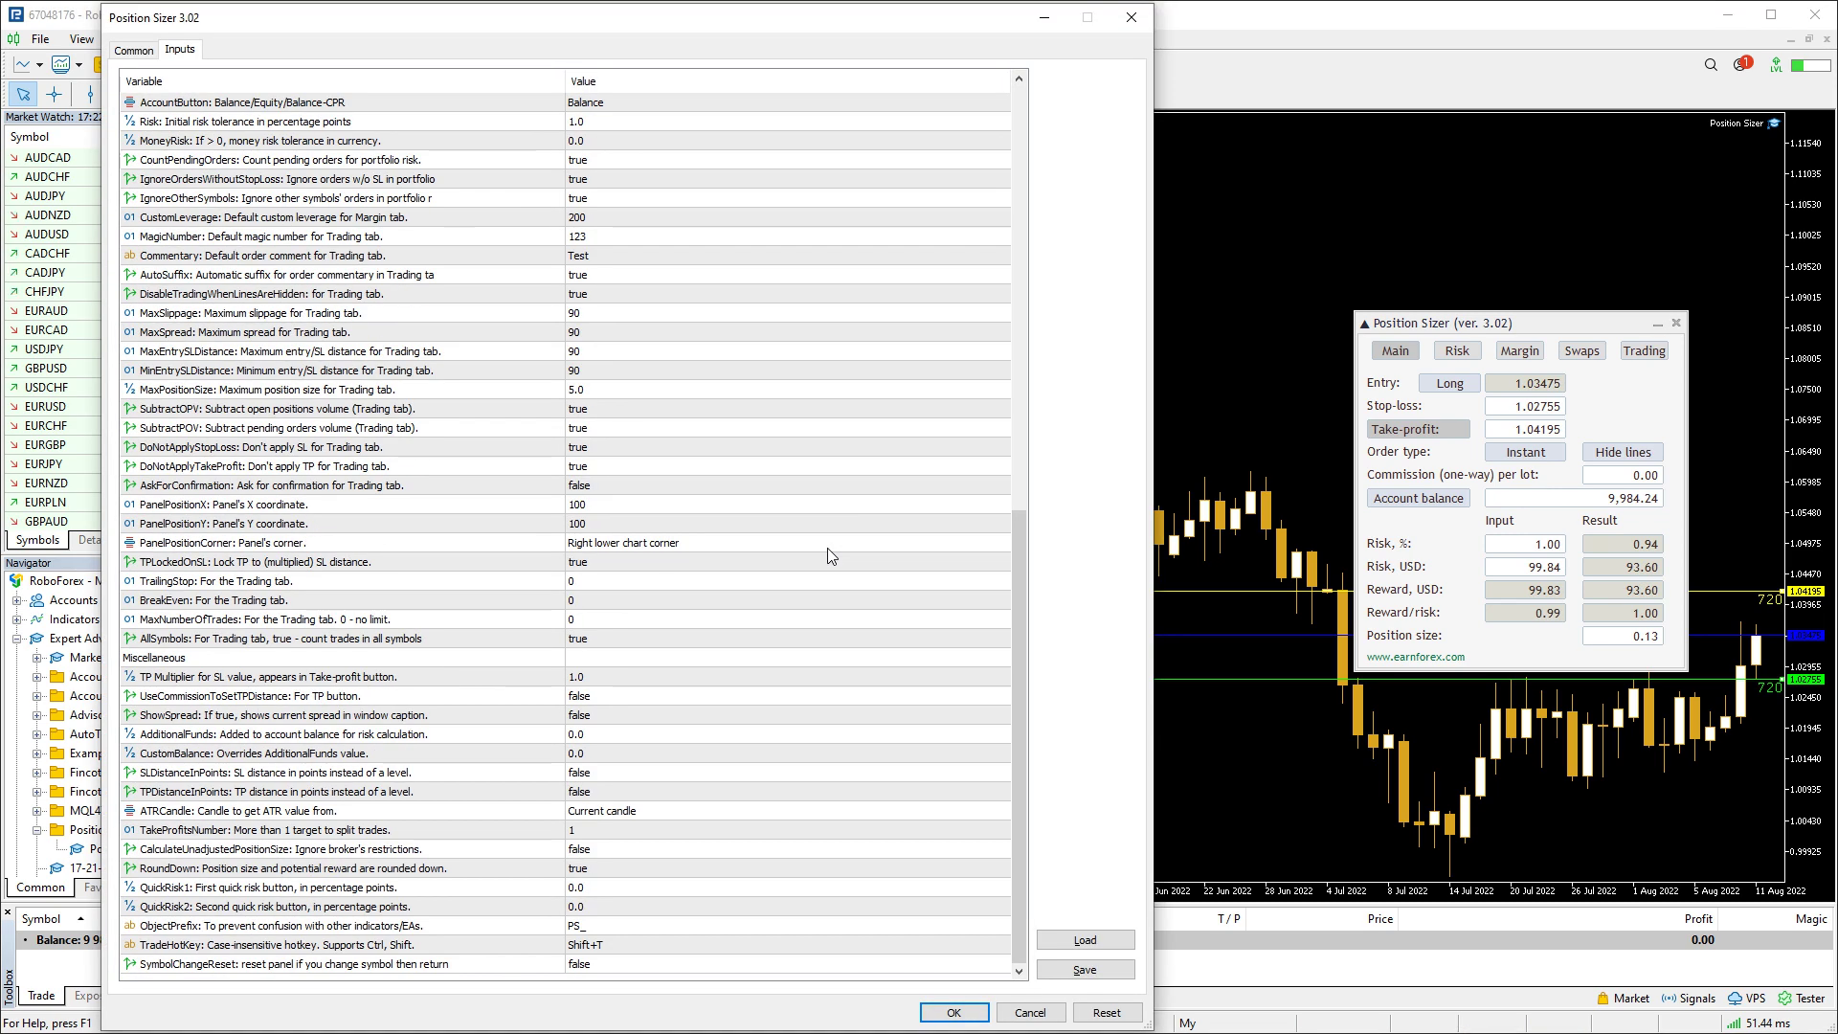
left_click(375, 582)
left_click(376, 603)
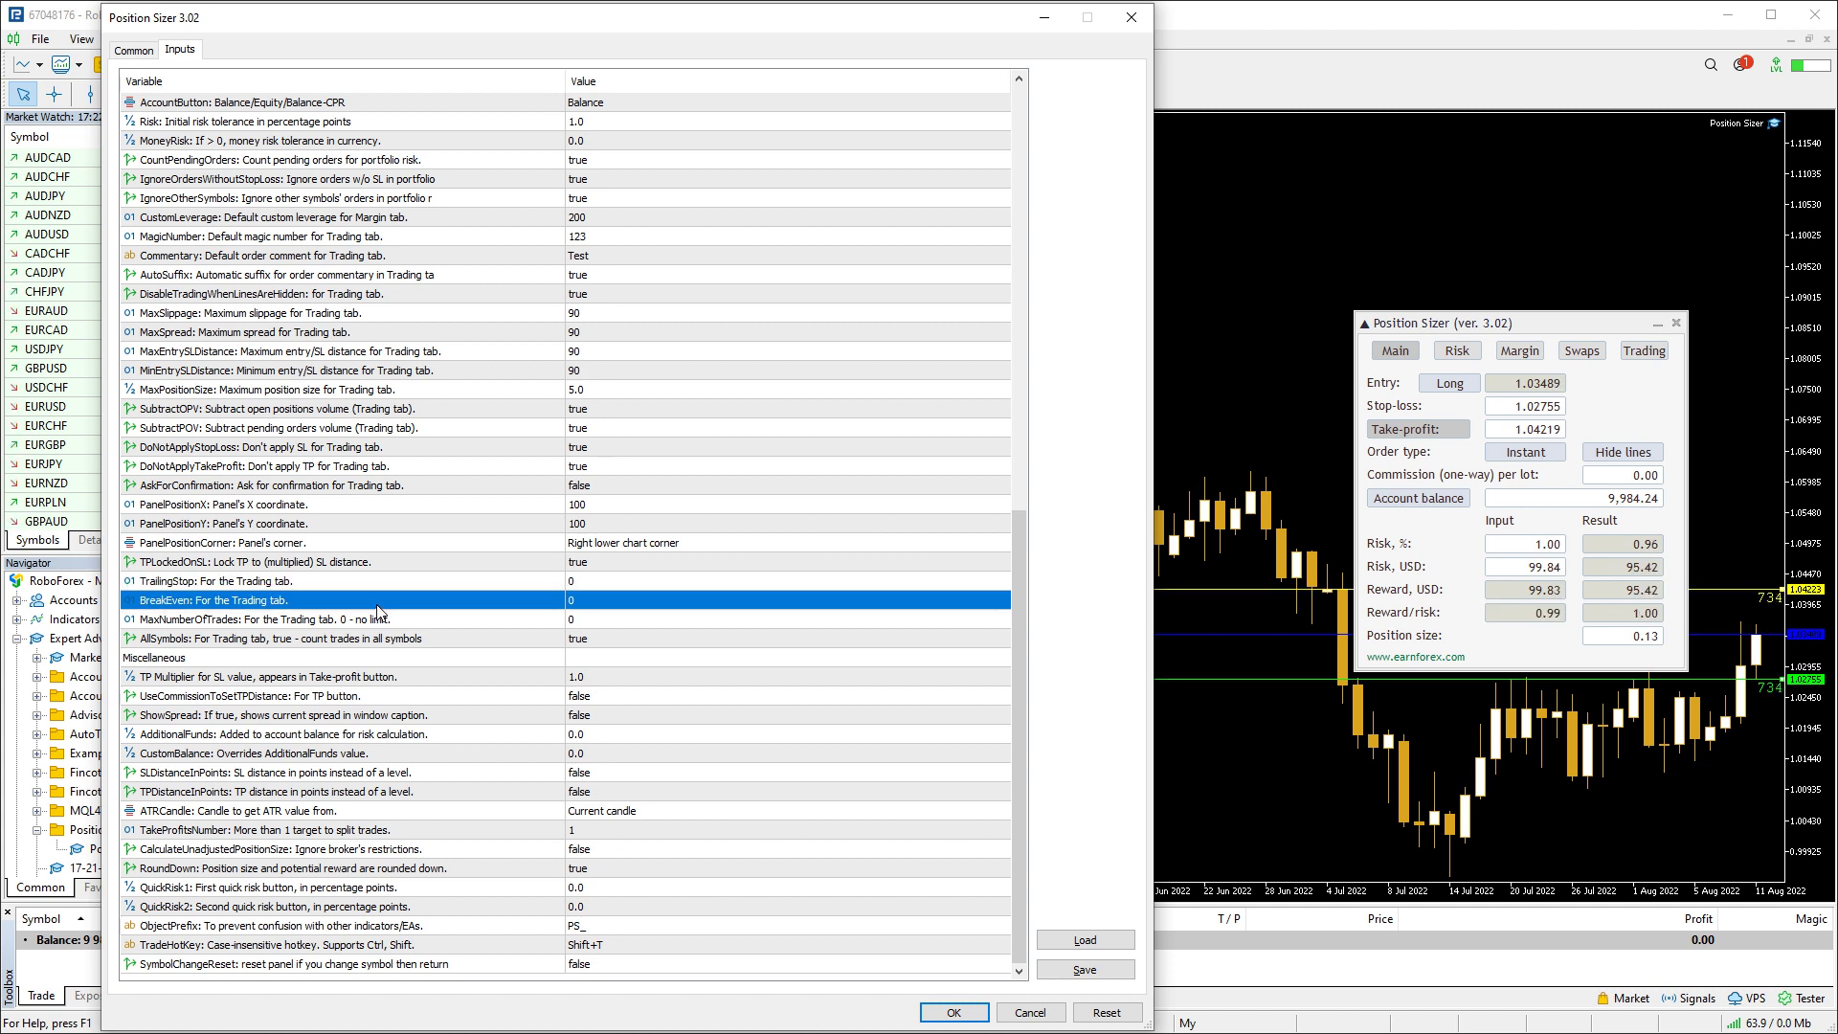
left_click(589, 577)
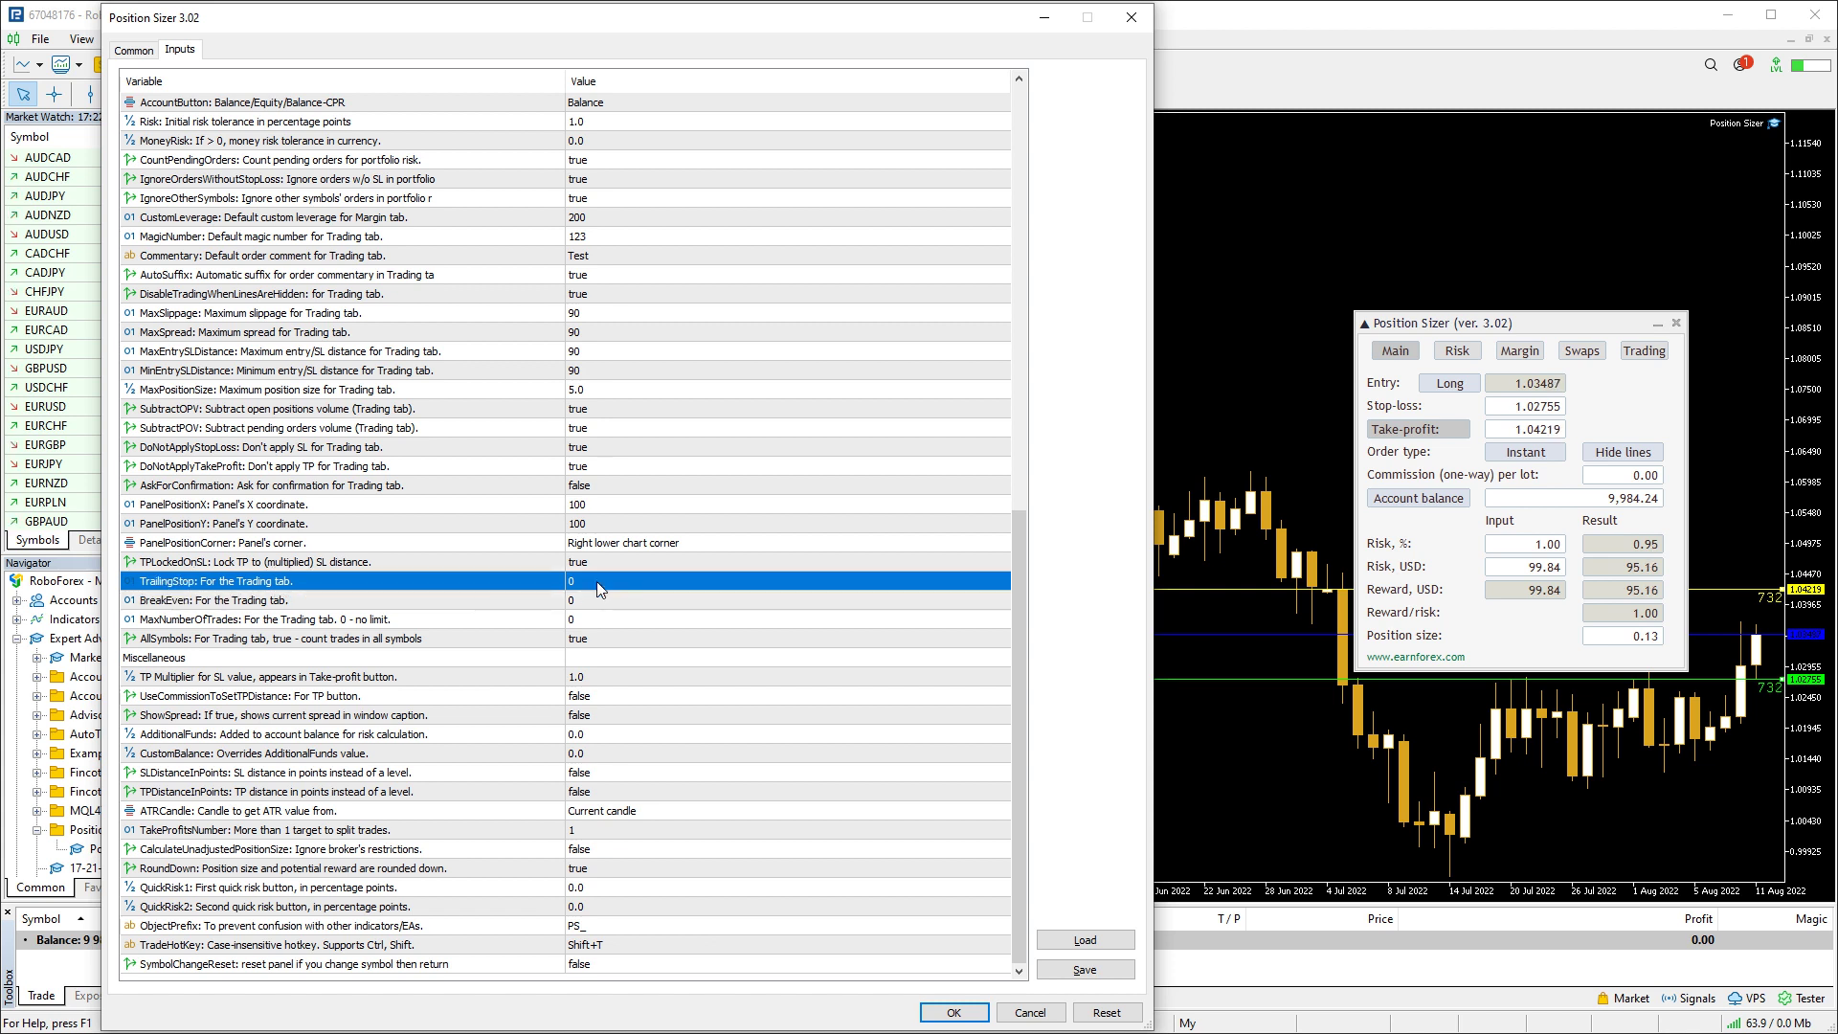
left_click(589, 578)
type("200")
left_click(586, 601)
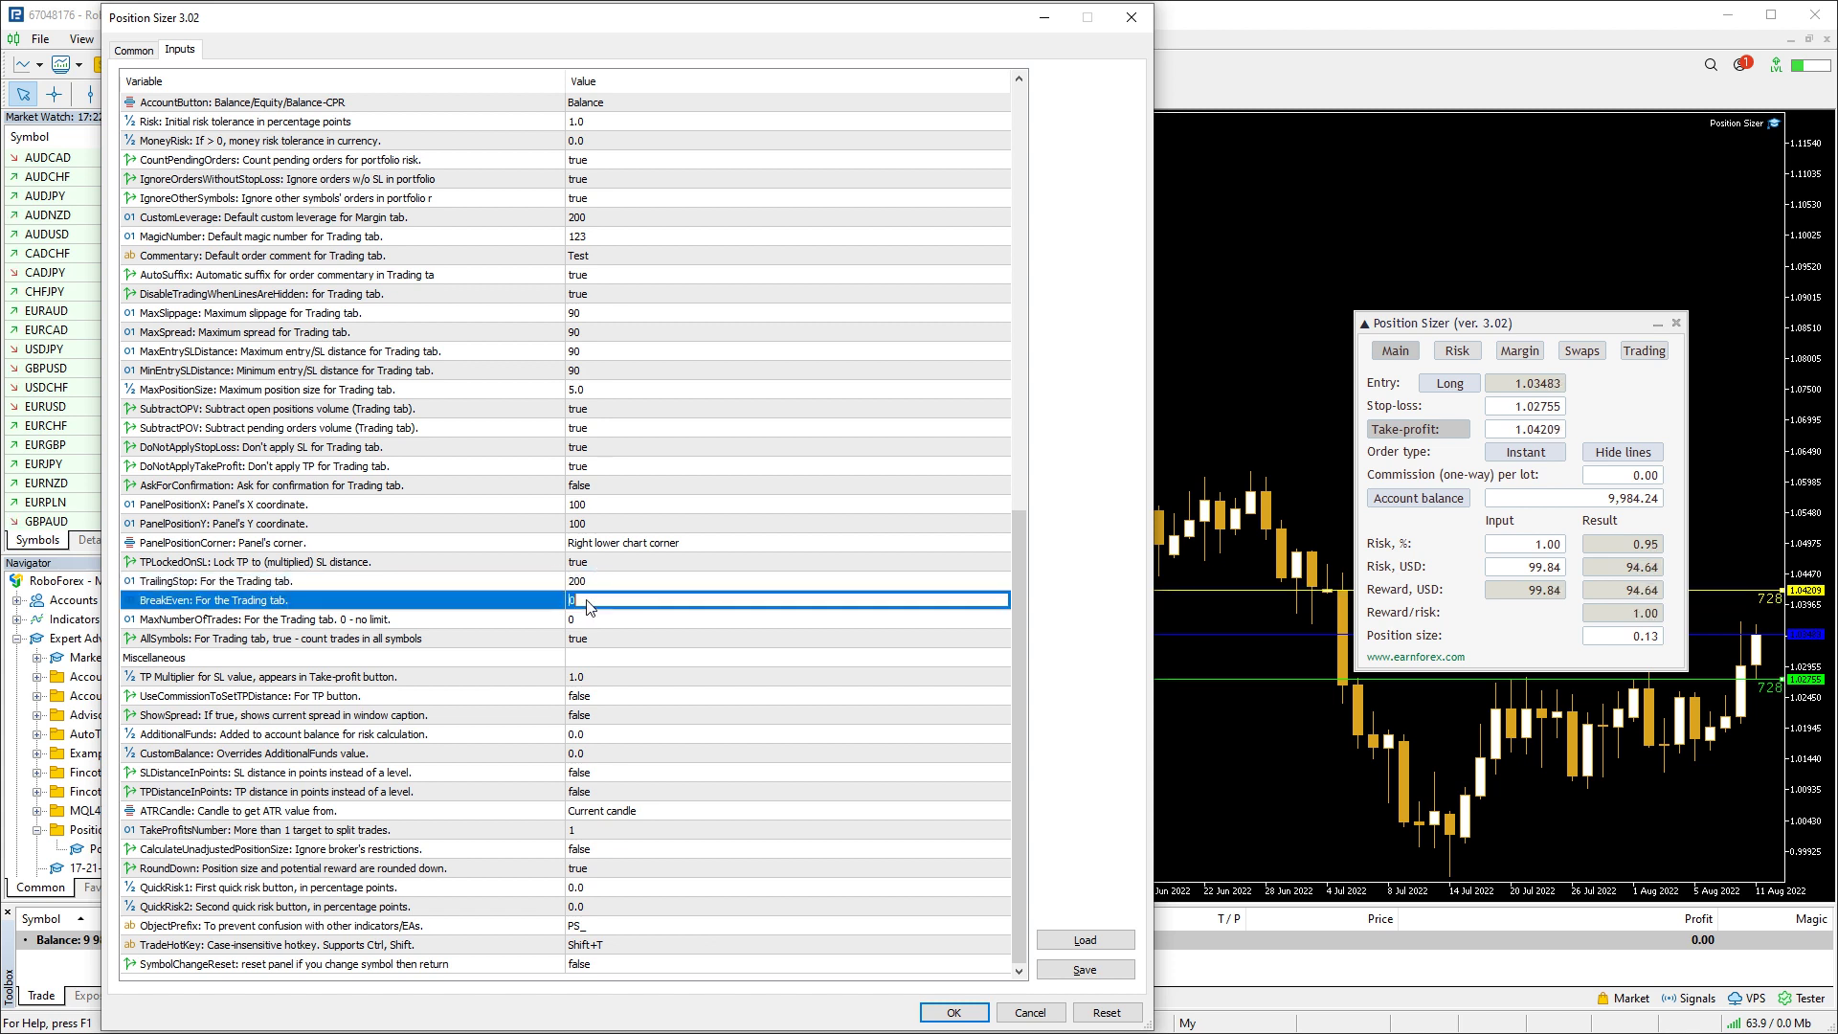
left_click(586, 601)
type("100")
key("Return")
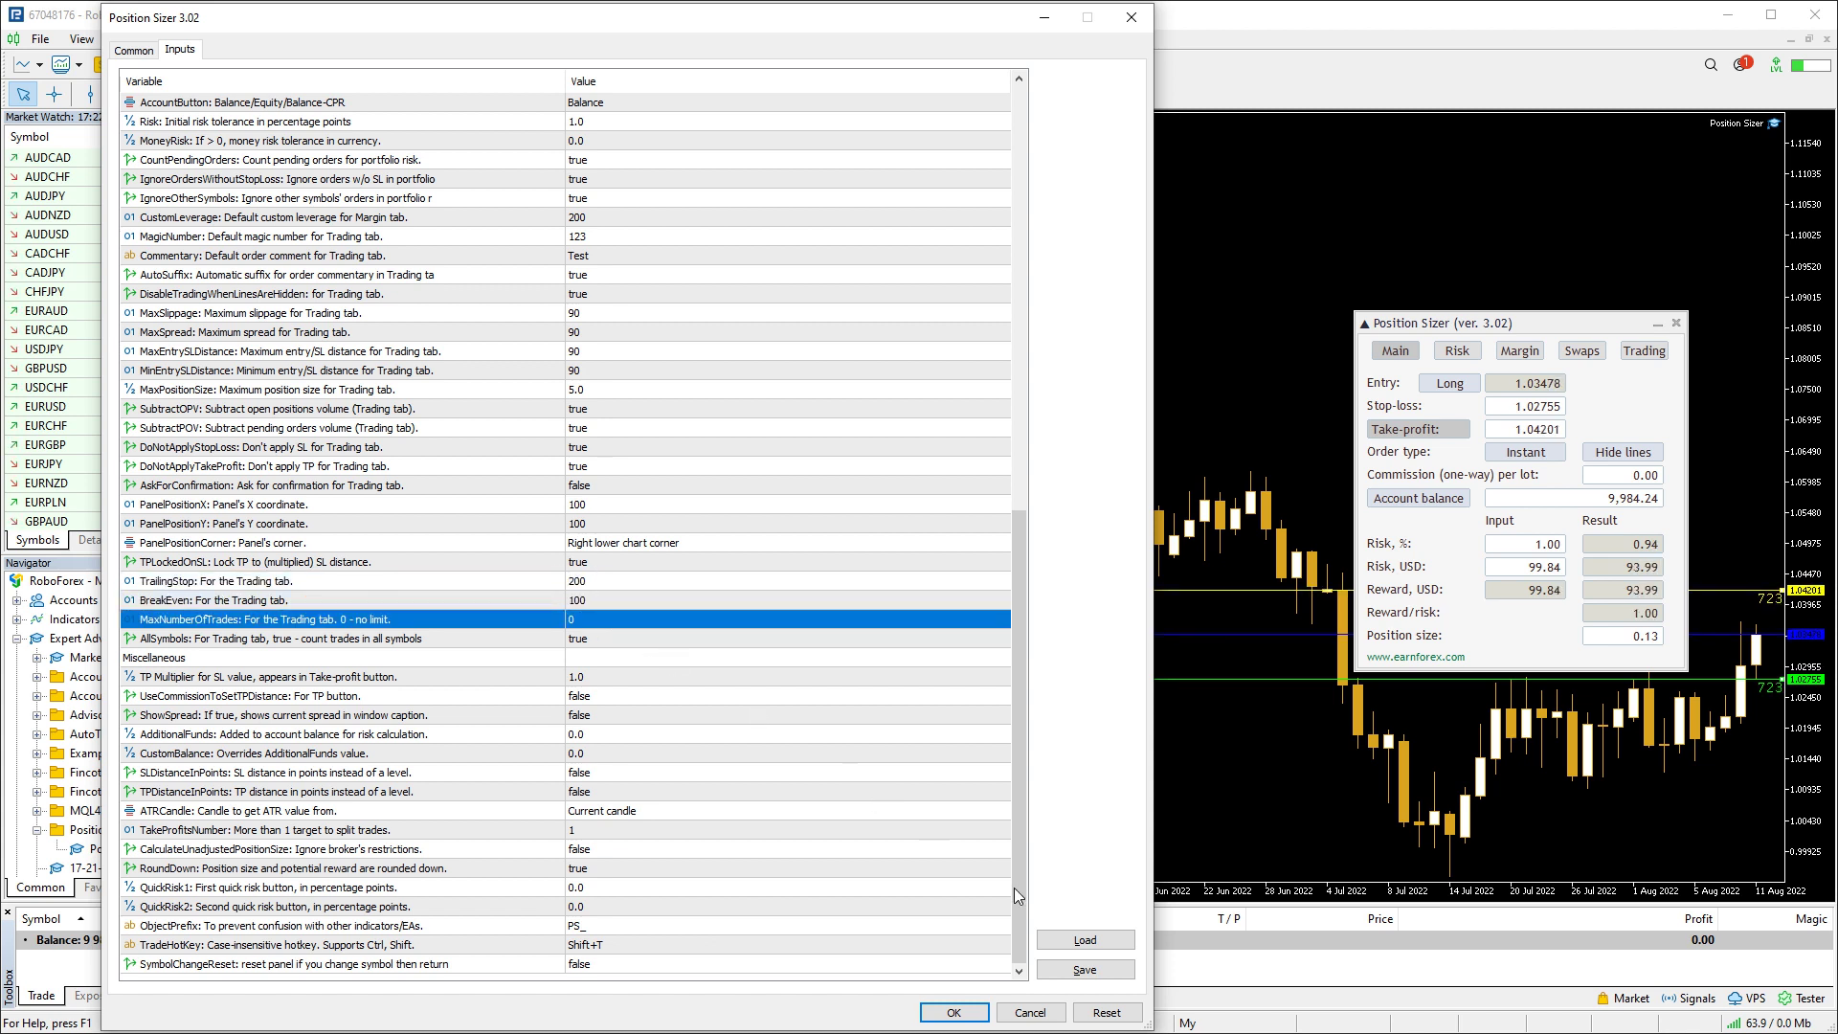
left_click(953, 1012)
left_click(1642, 351)
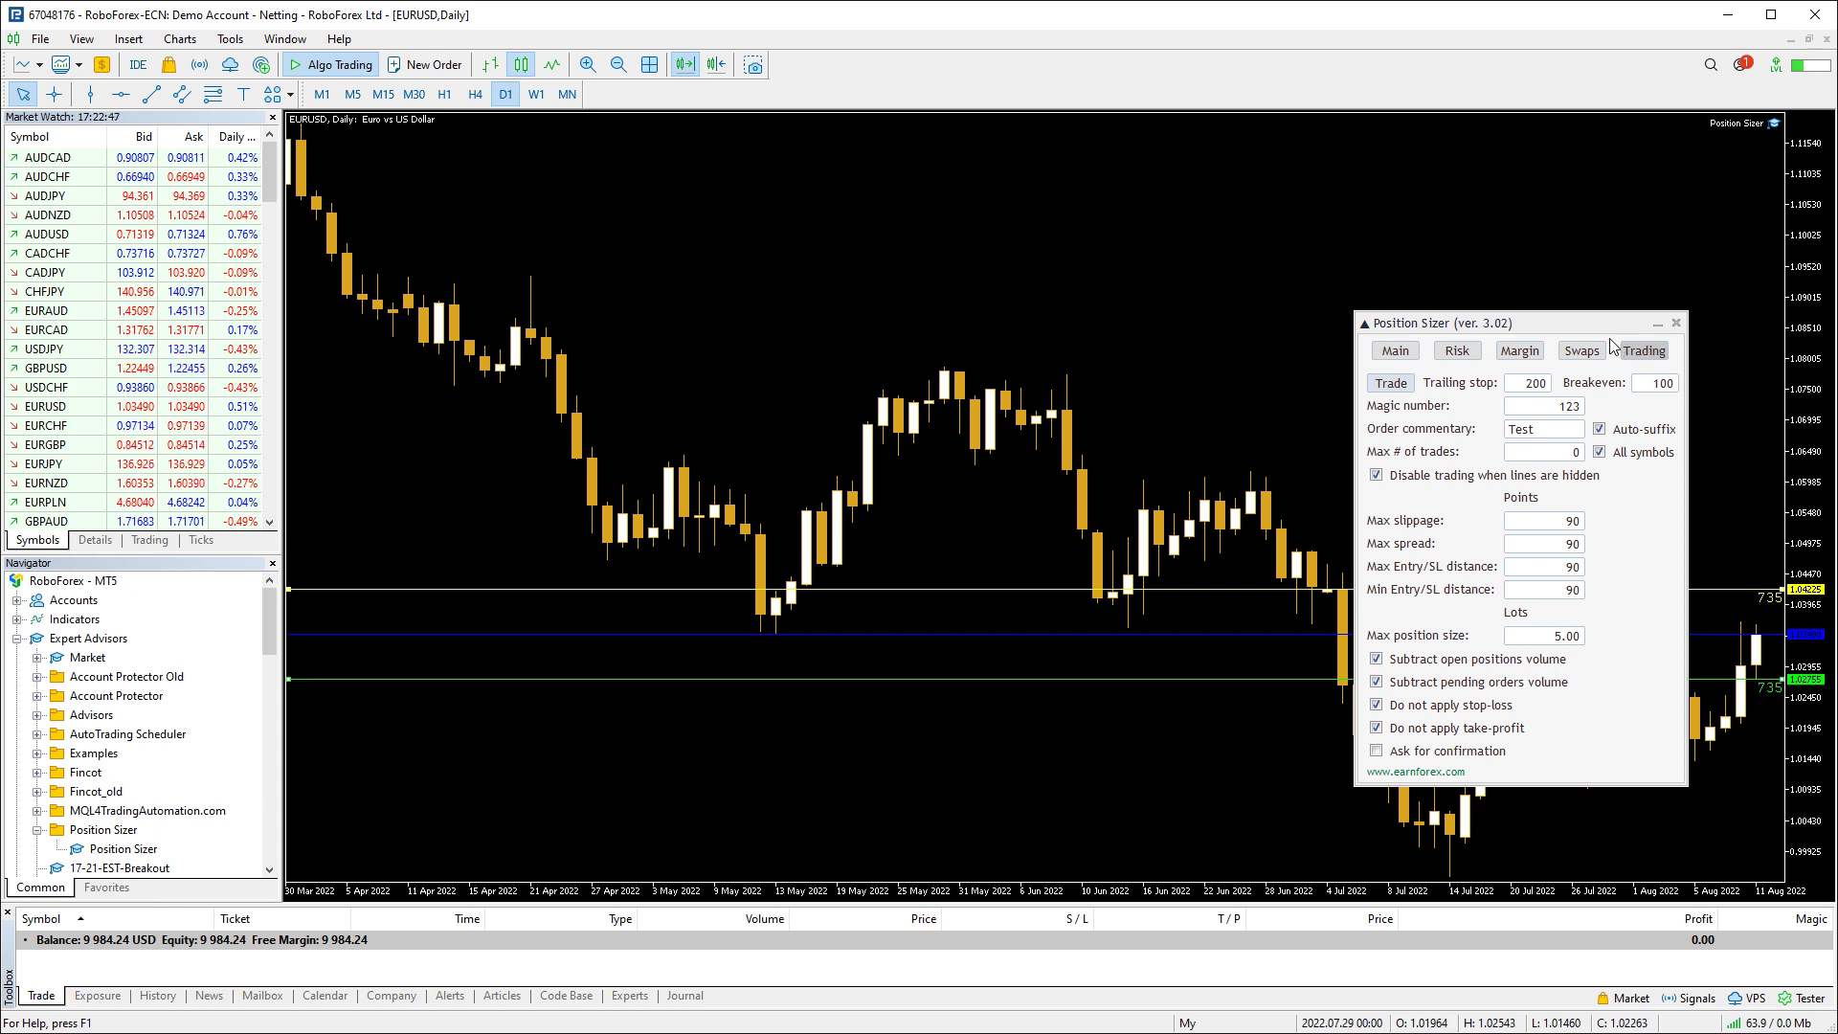
Set MaxNumberOfTrades to 2 and AllSymbols to false in the Position Sizer inputs
key("F7")
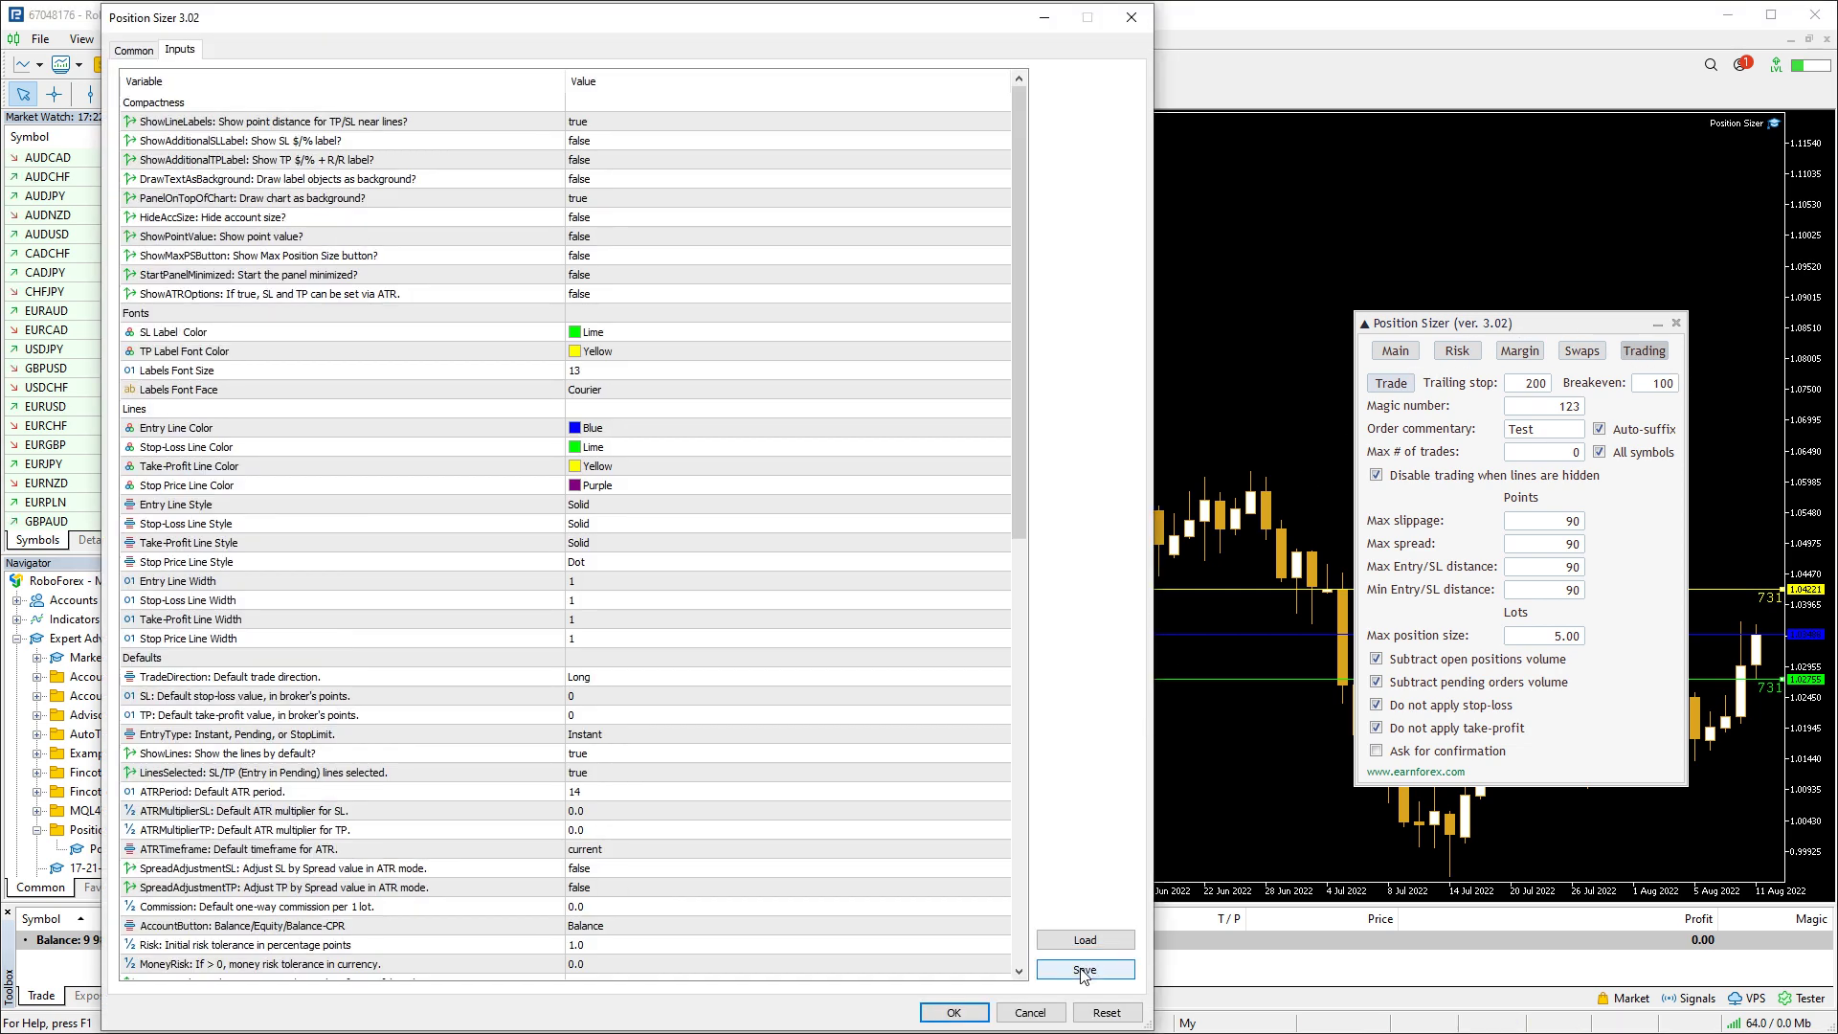
scroll(591, 637, "down", 14)
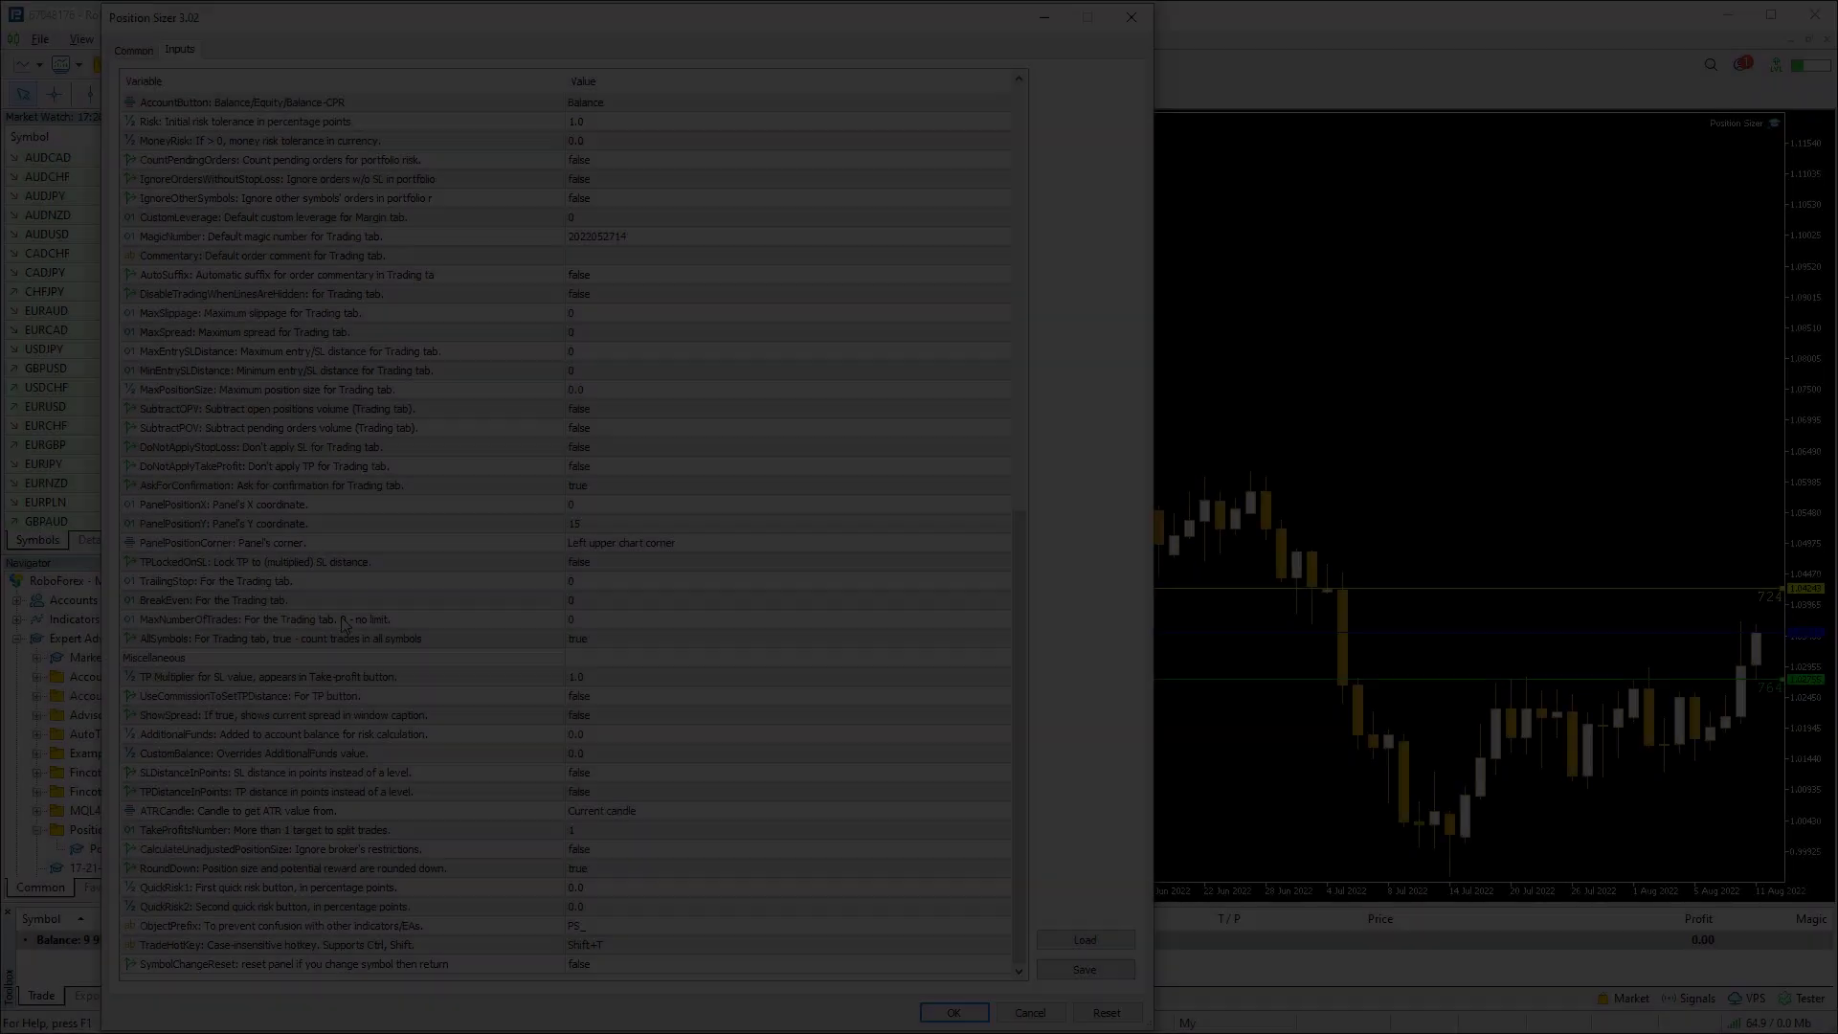
left_click(341, 617)
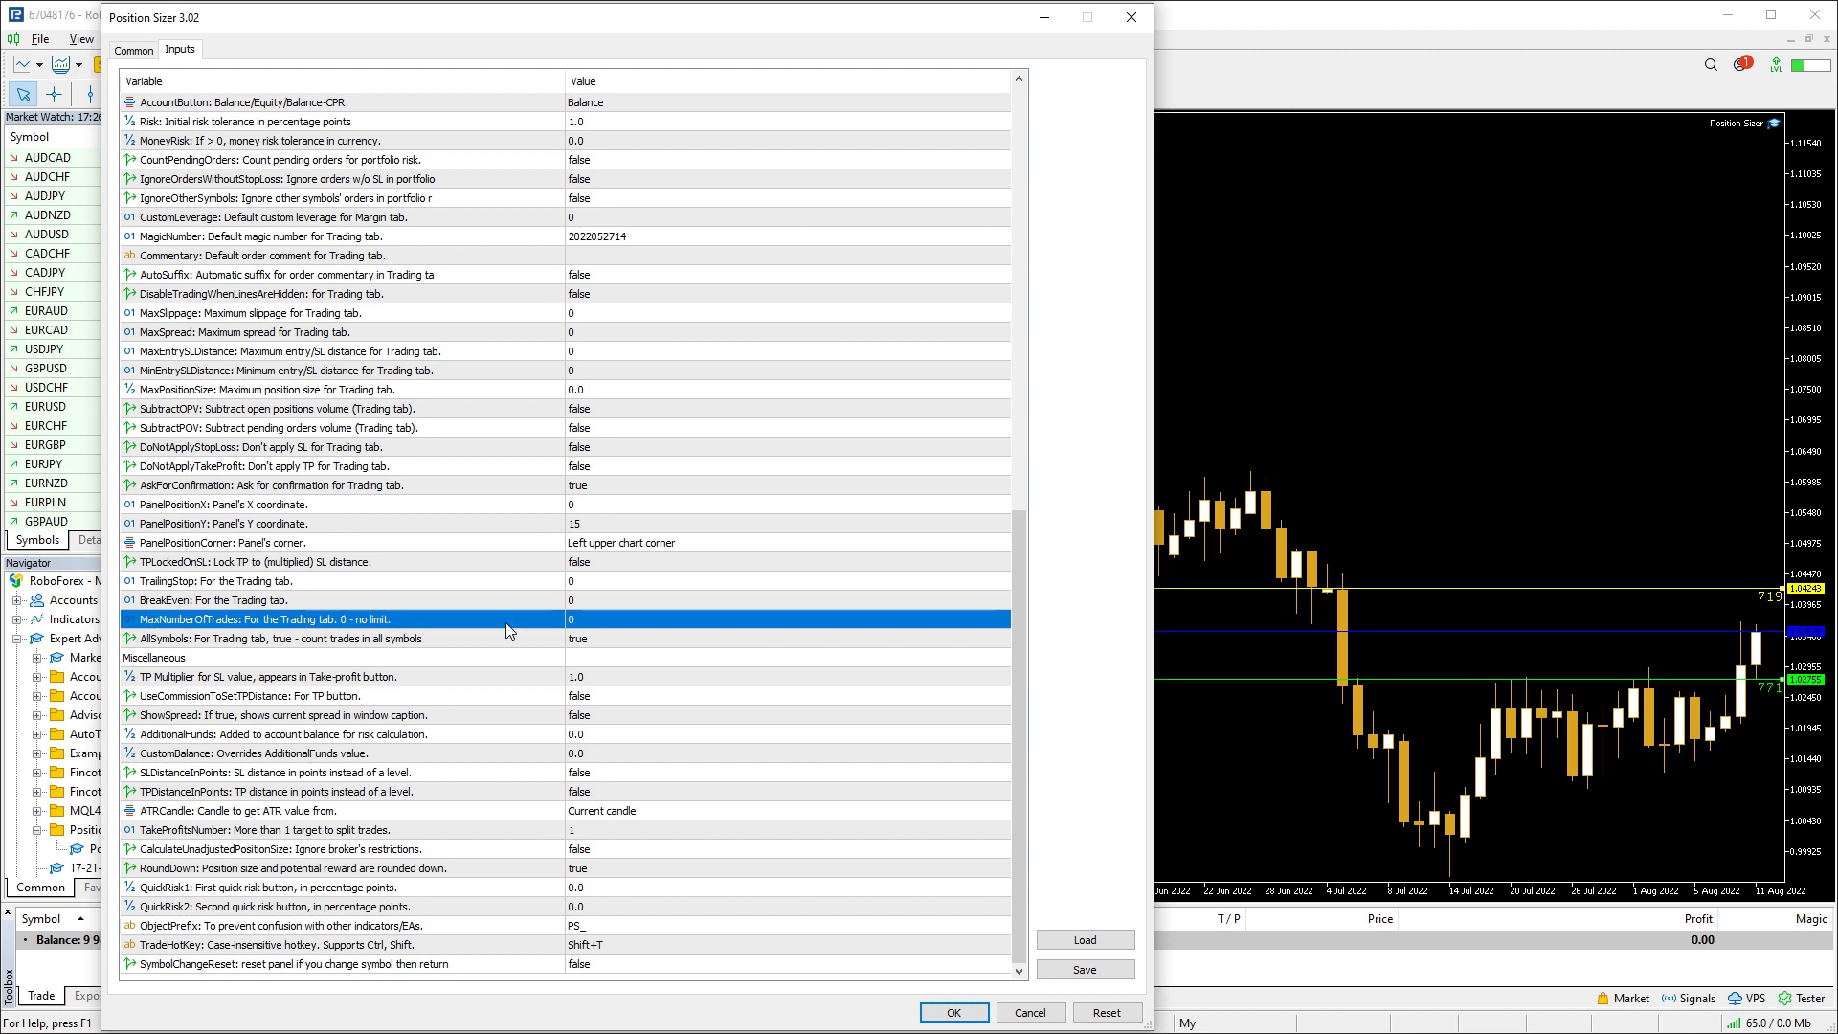
double_click(591, 620)
type("2")
left_click(447, 645)
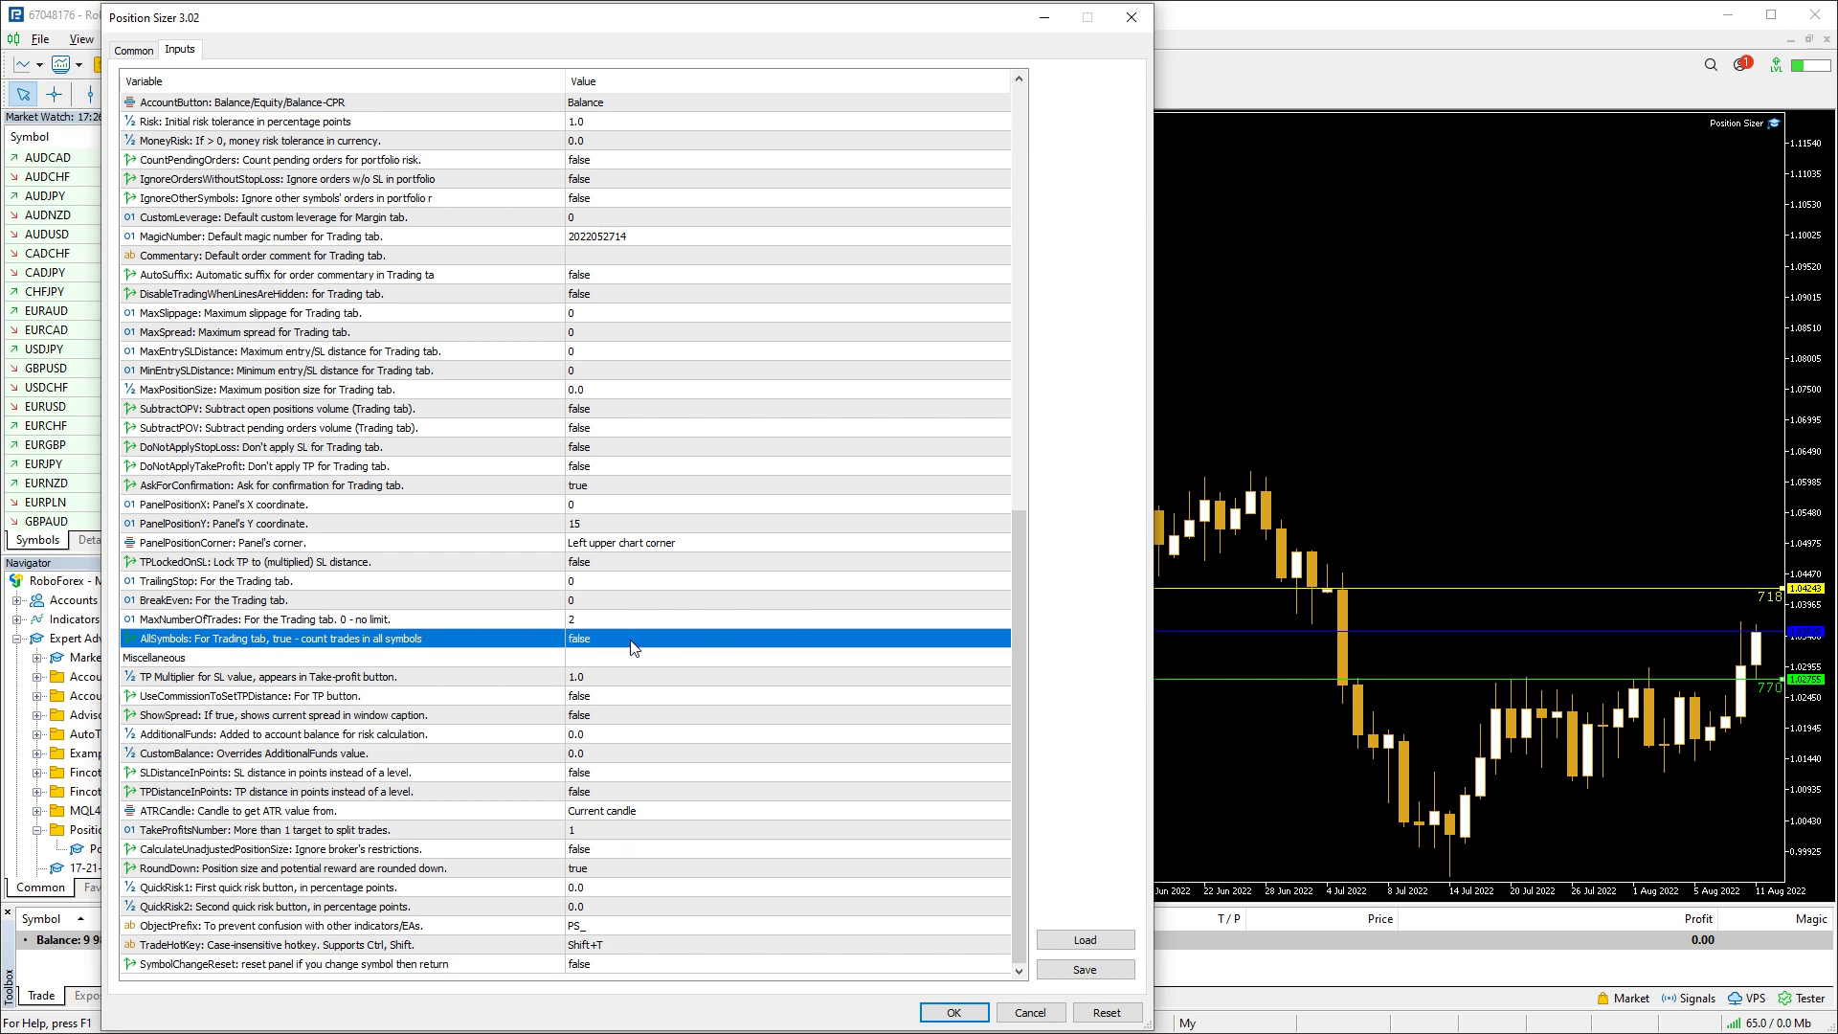
left_click(954, 1011)
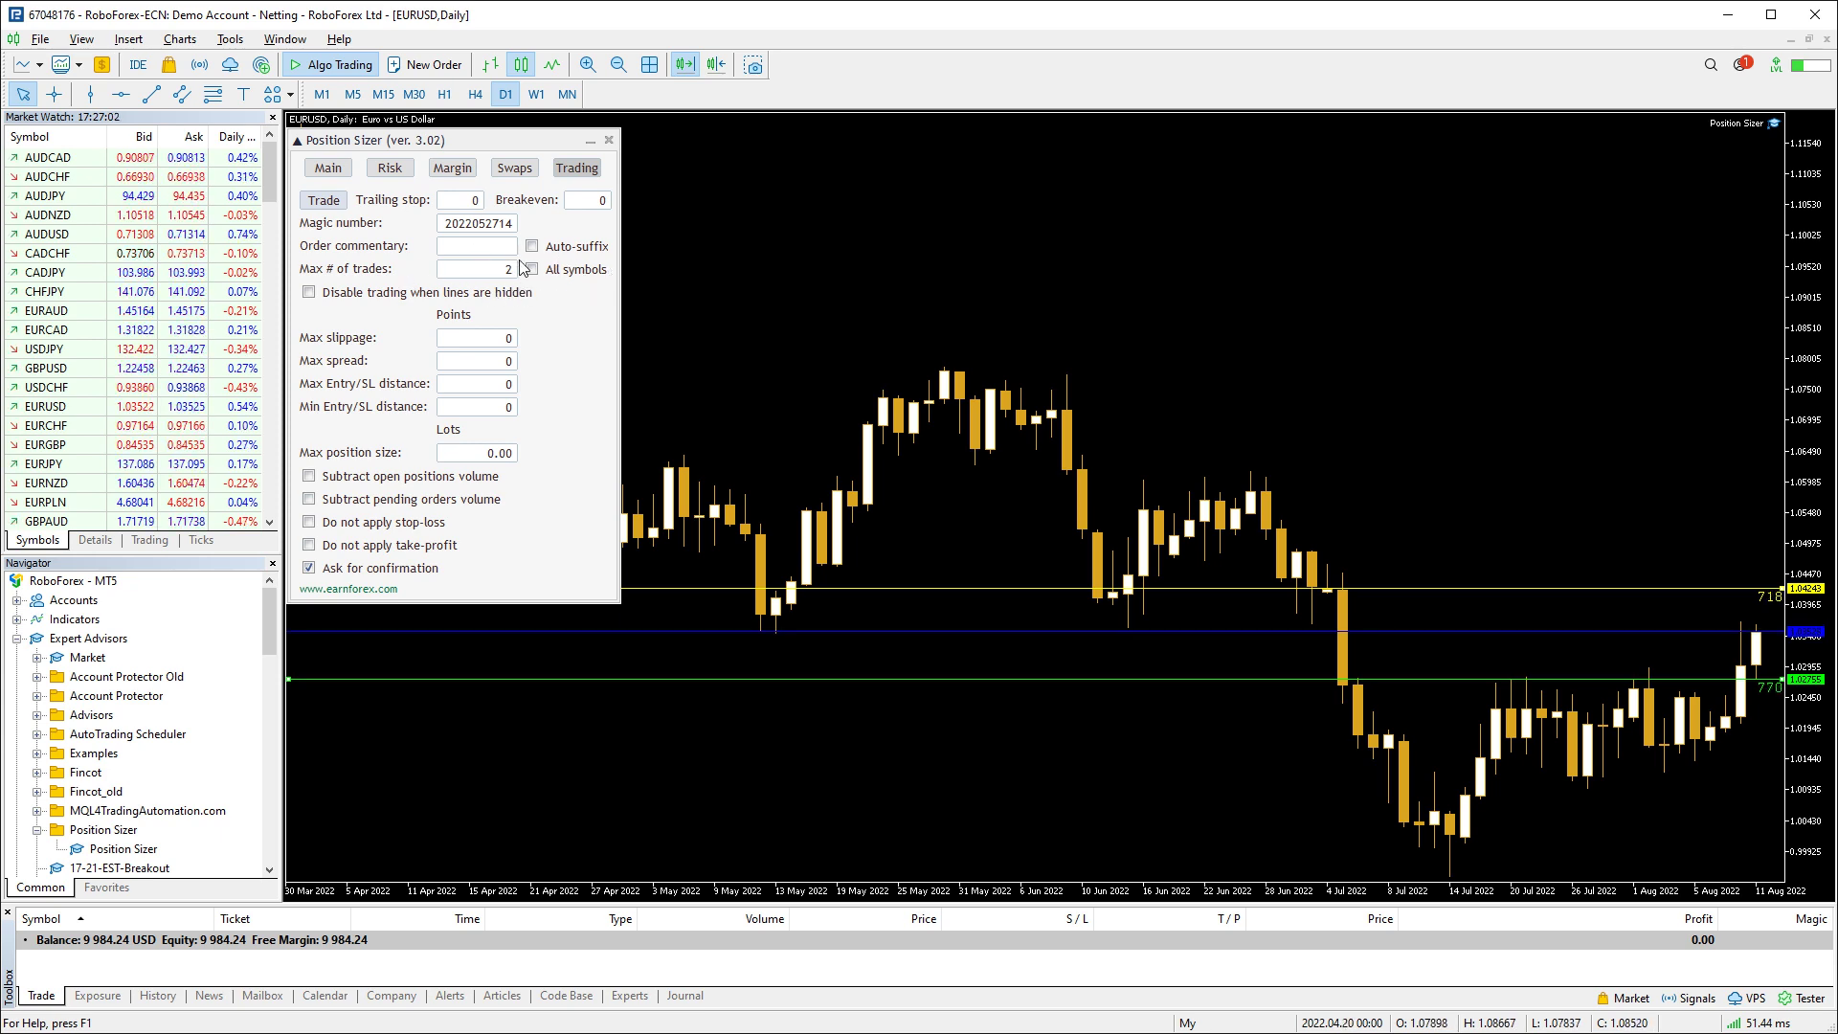
Set the Miscellaneous input TP Multiplier for SL value to 3 and apply it
key("F7")
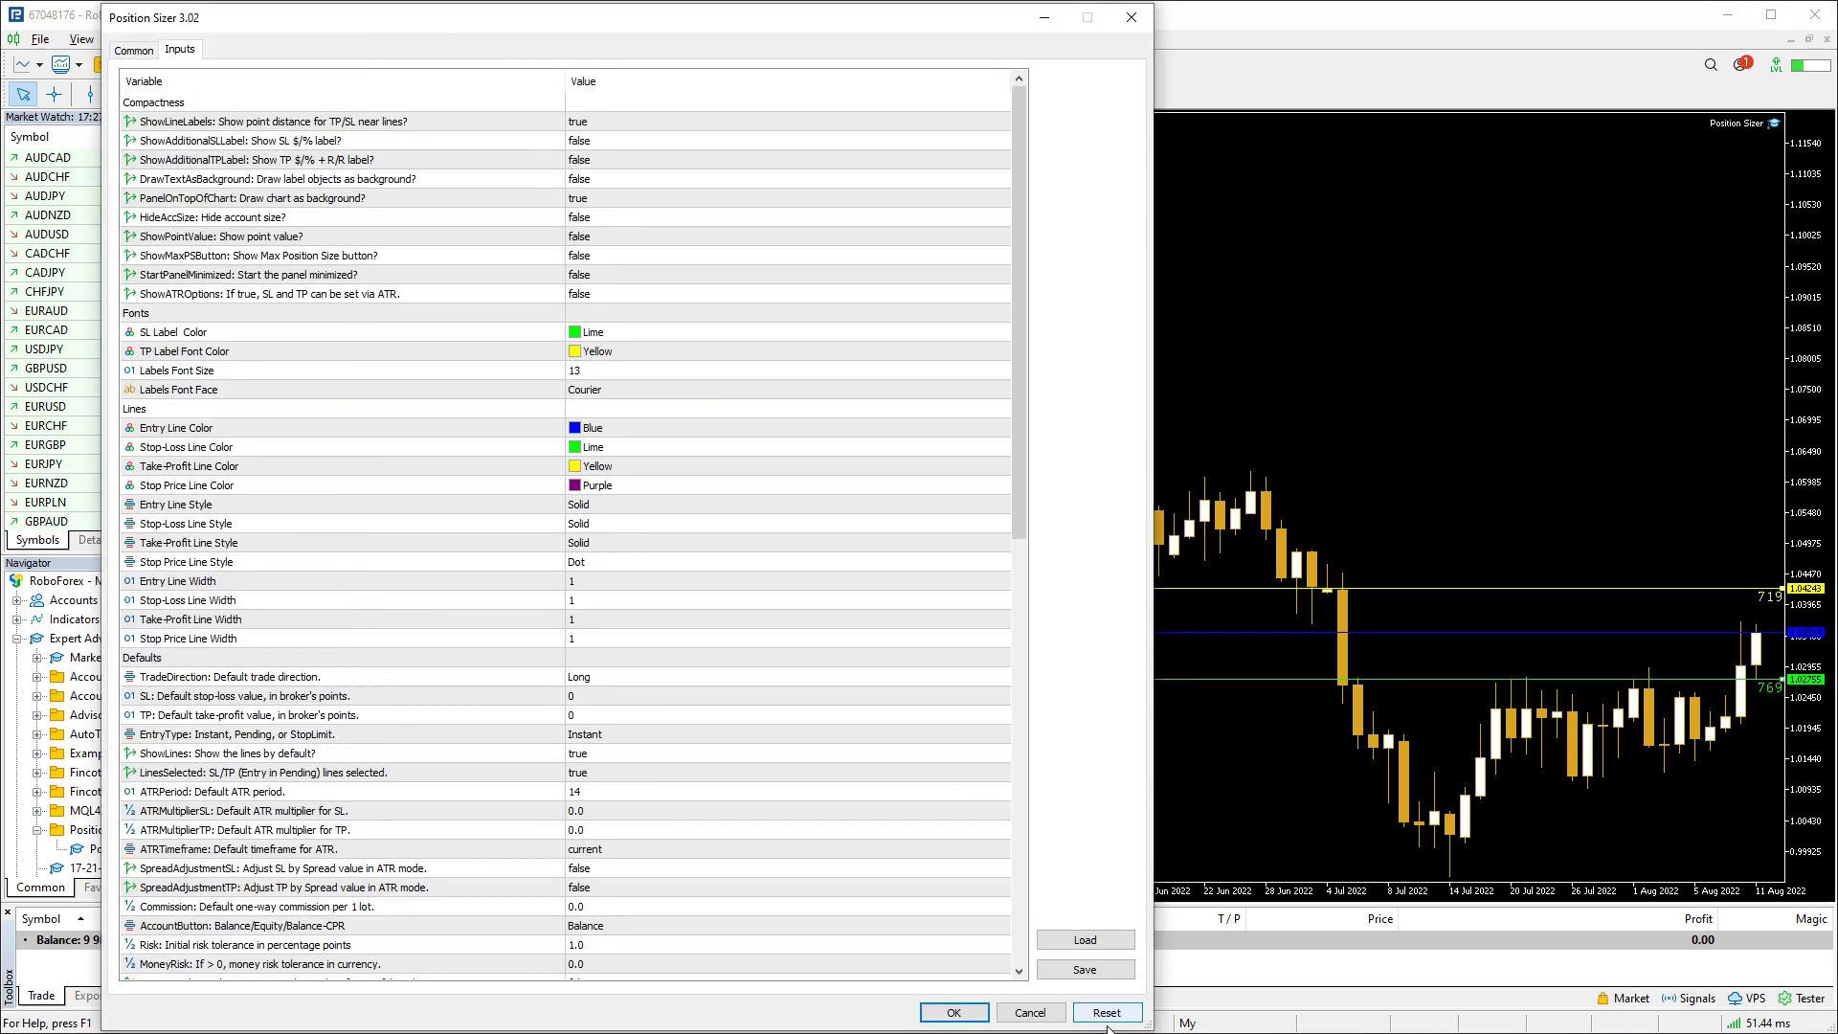
scroll(848, 647, "down", 15)
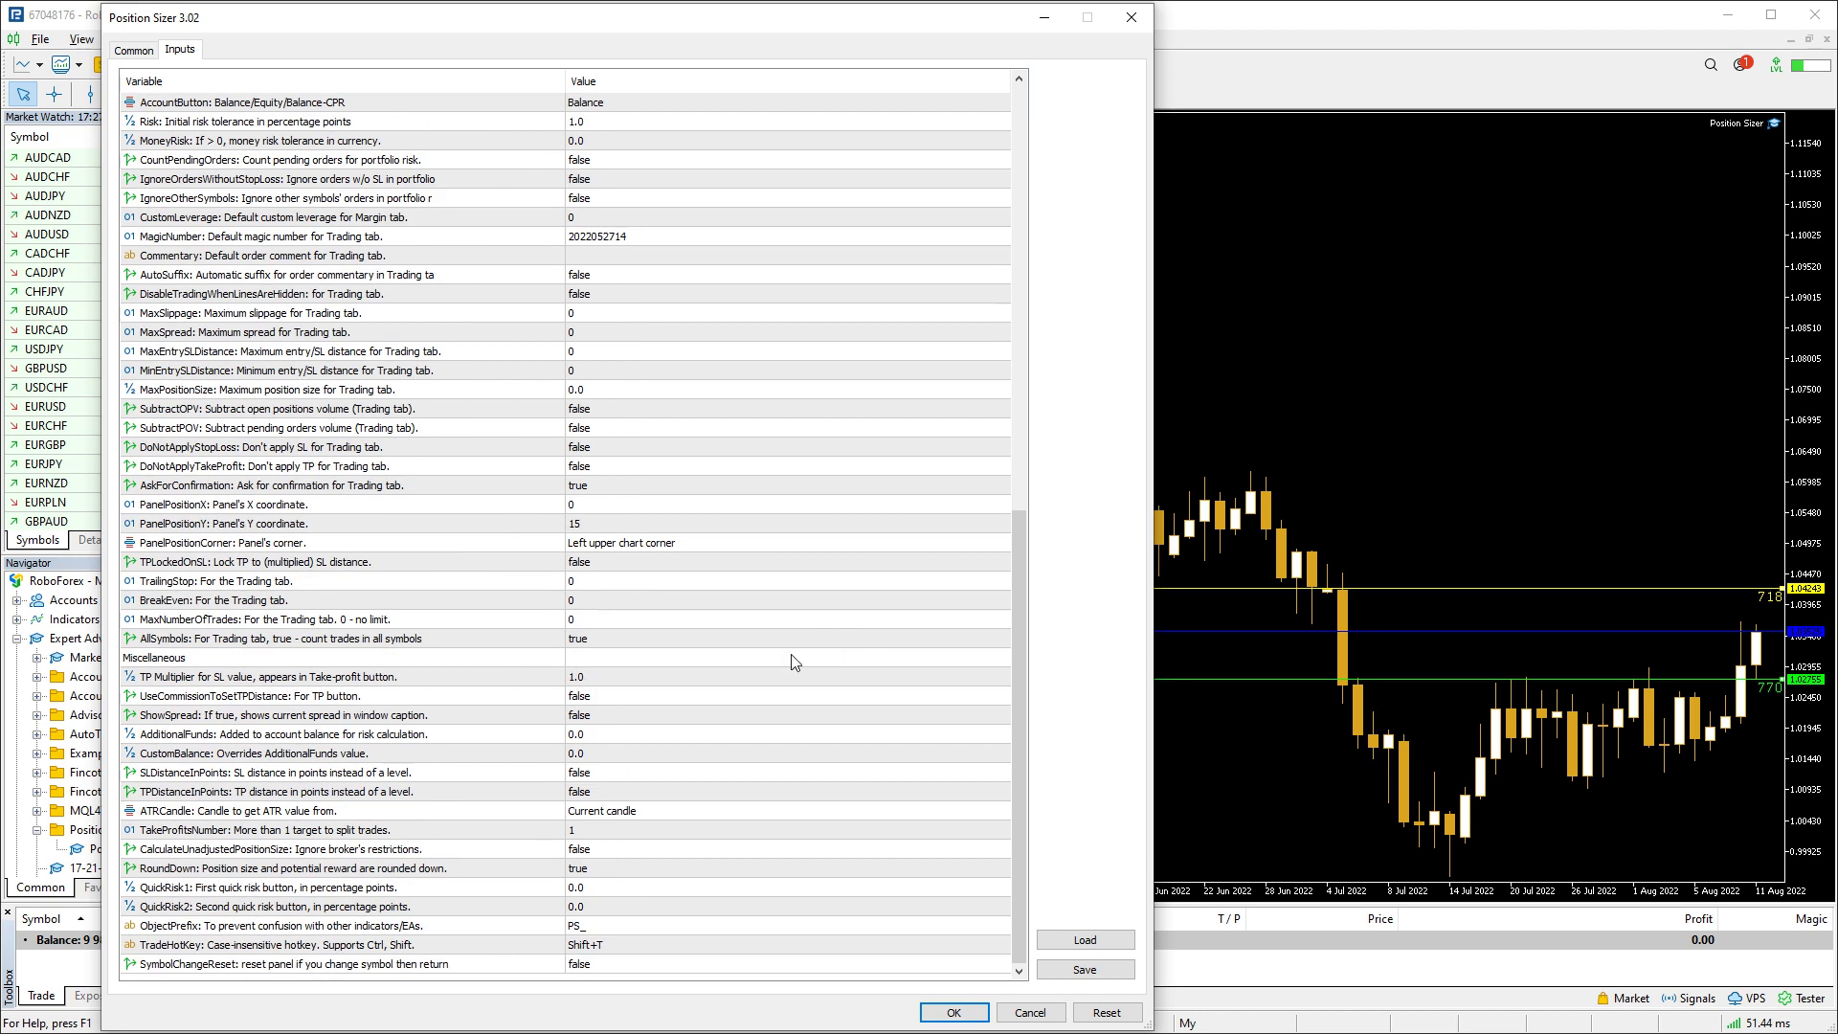
left_click(484, 660)
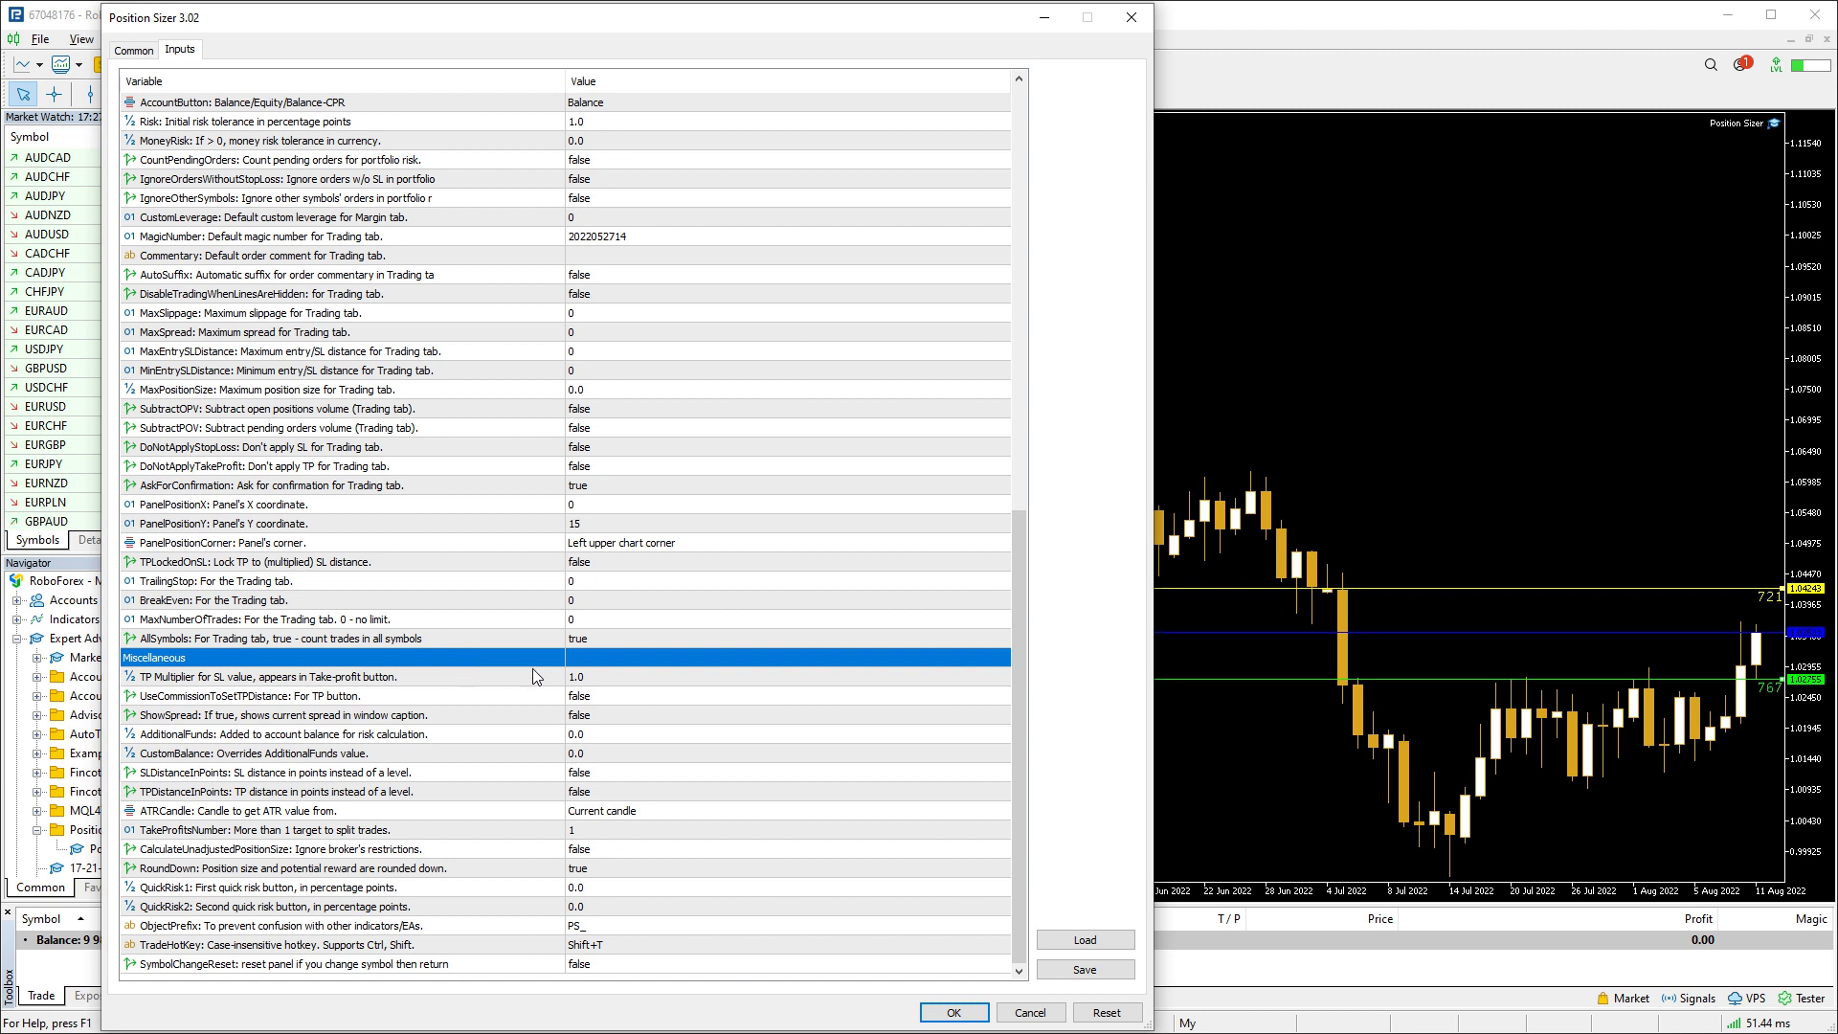
left_click(612, 681)
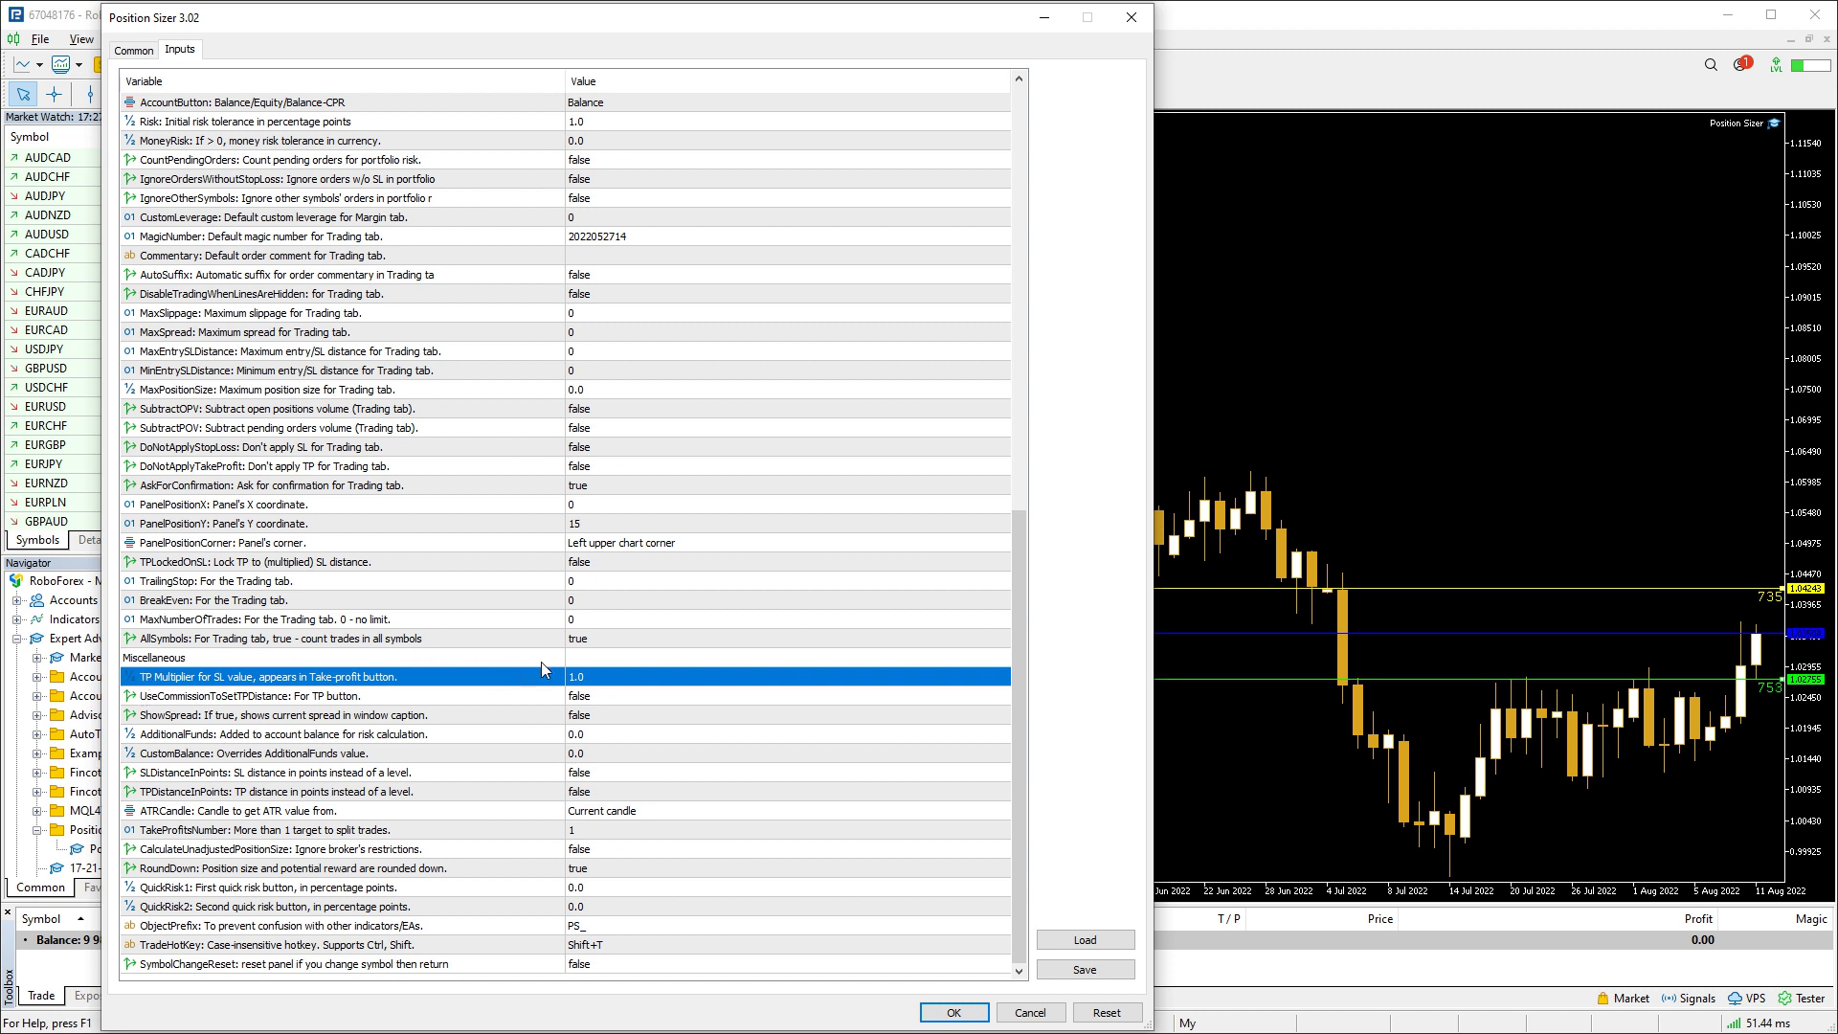
left_click(597, 682)
type("3")
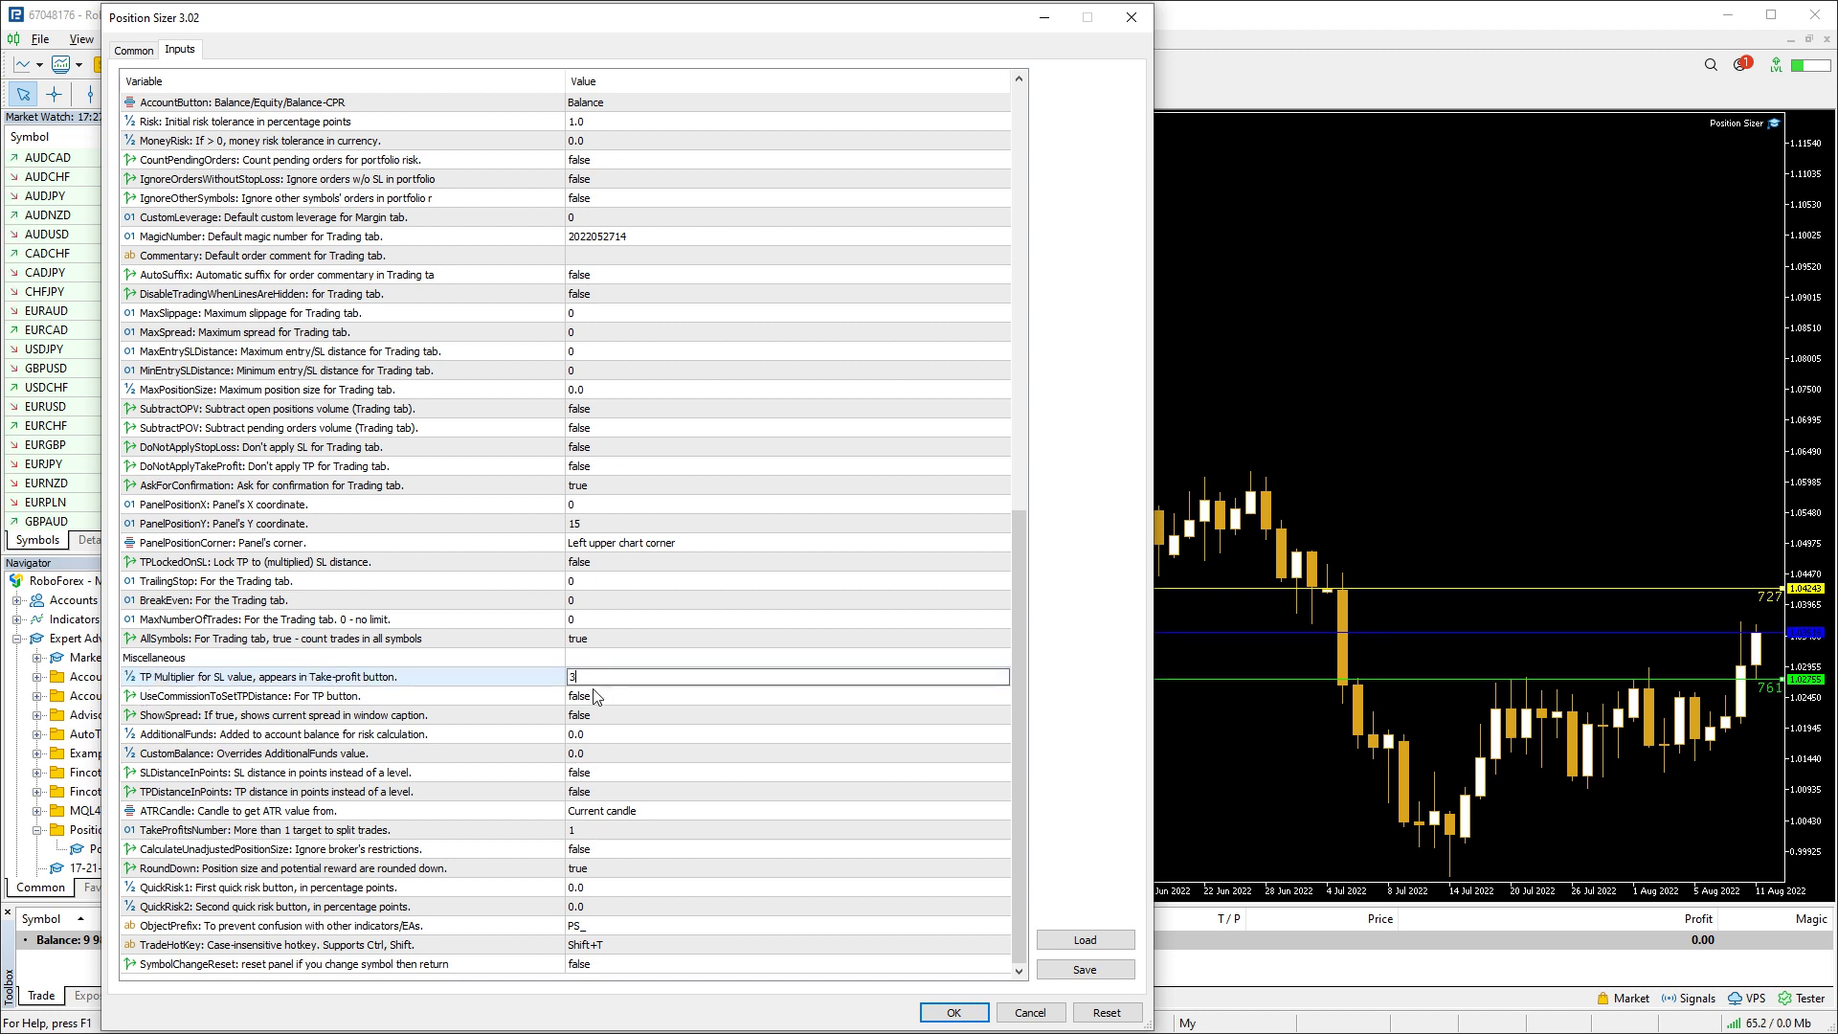
left_click(593, 696)
left_click(953, 1012)
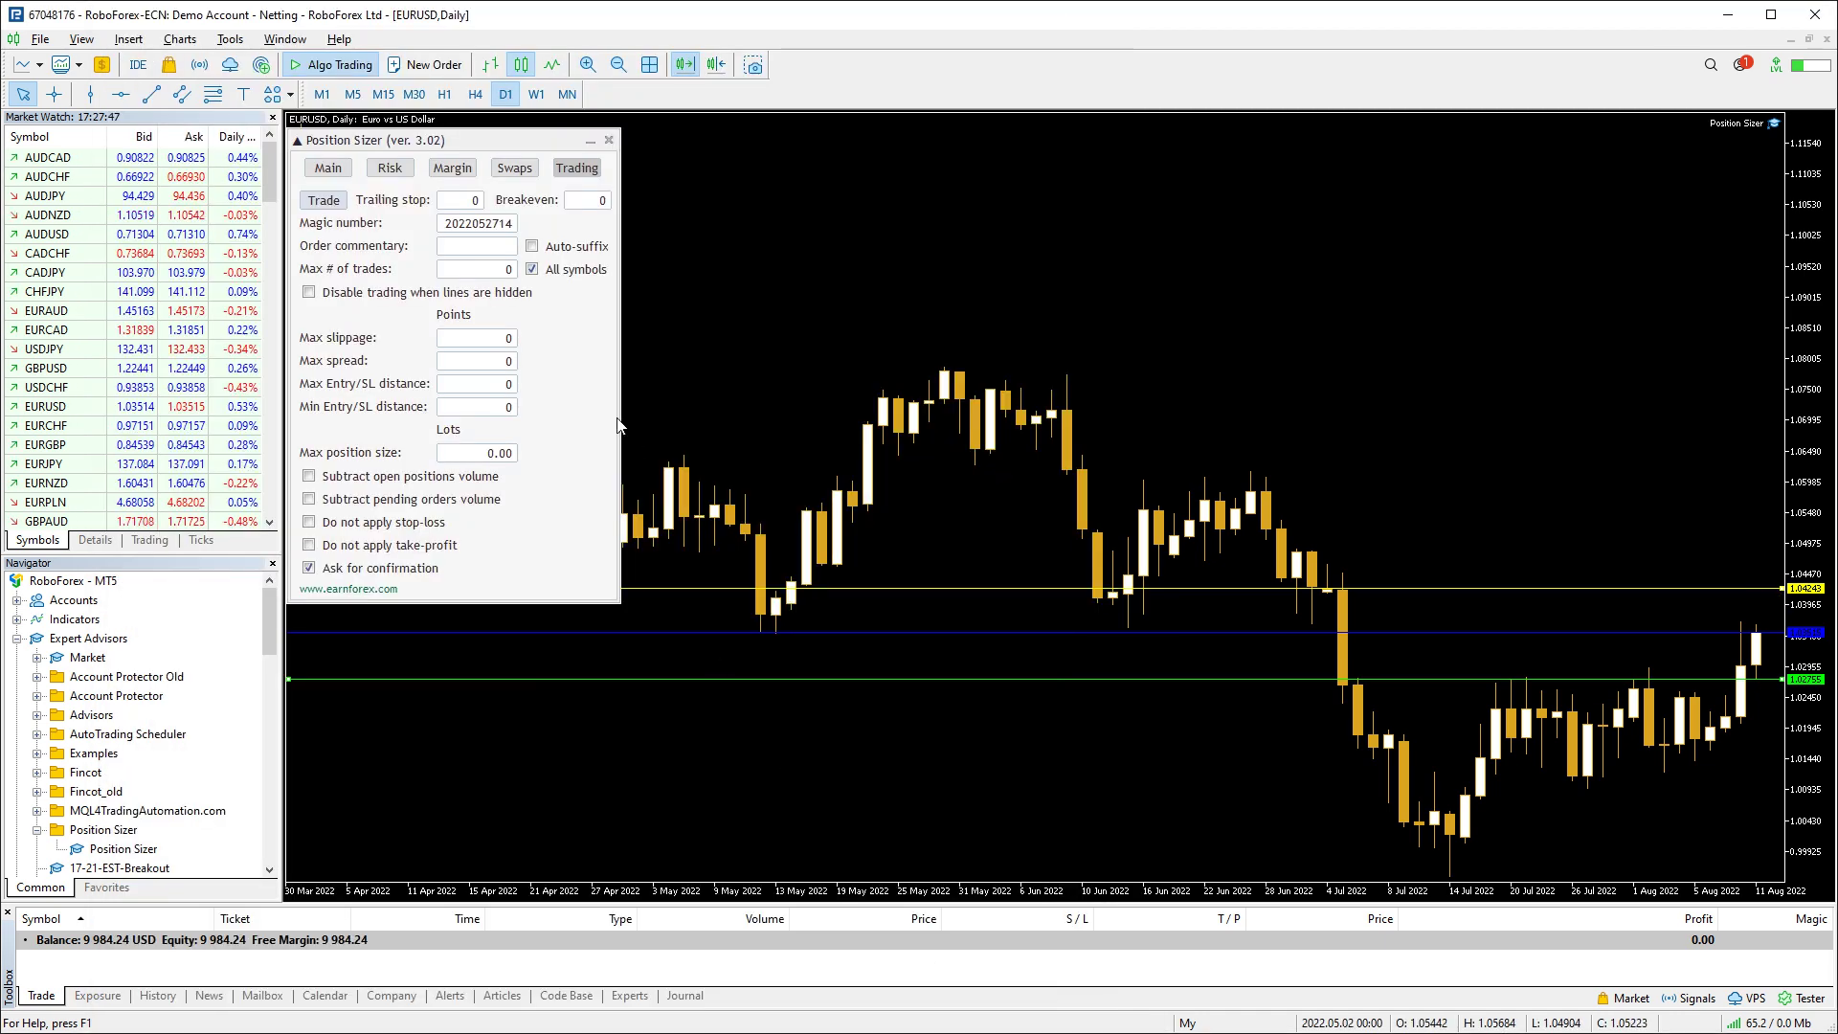
On the Main tab, place take-profit at 3× stop distance, 1.05819, for 3.00 reward/risk
left_click(329, 168)
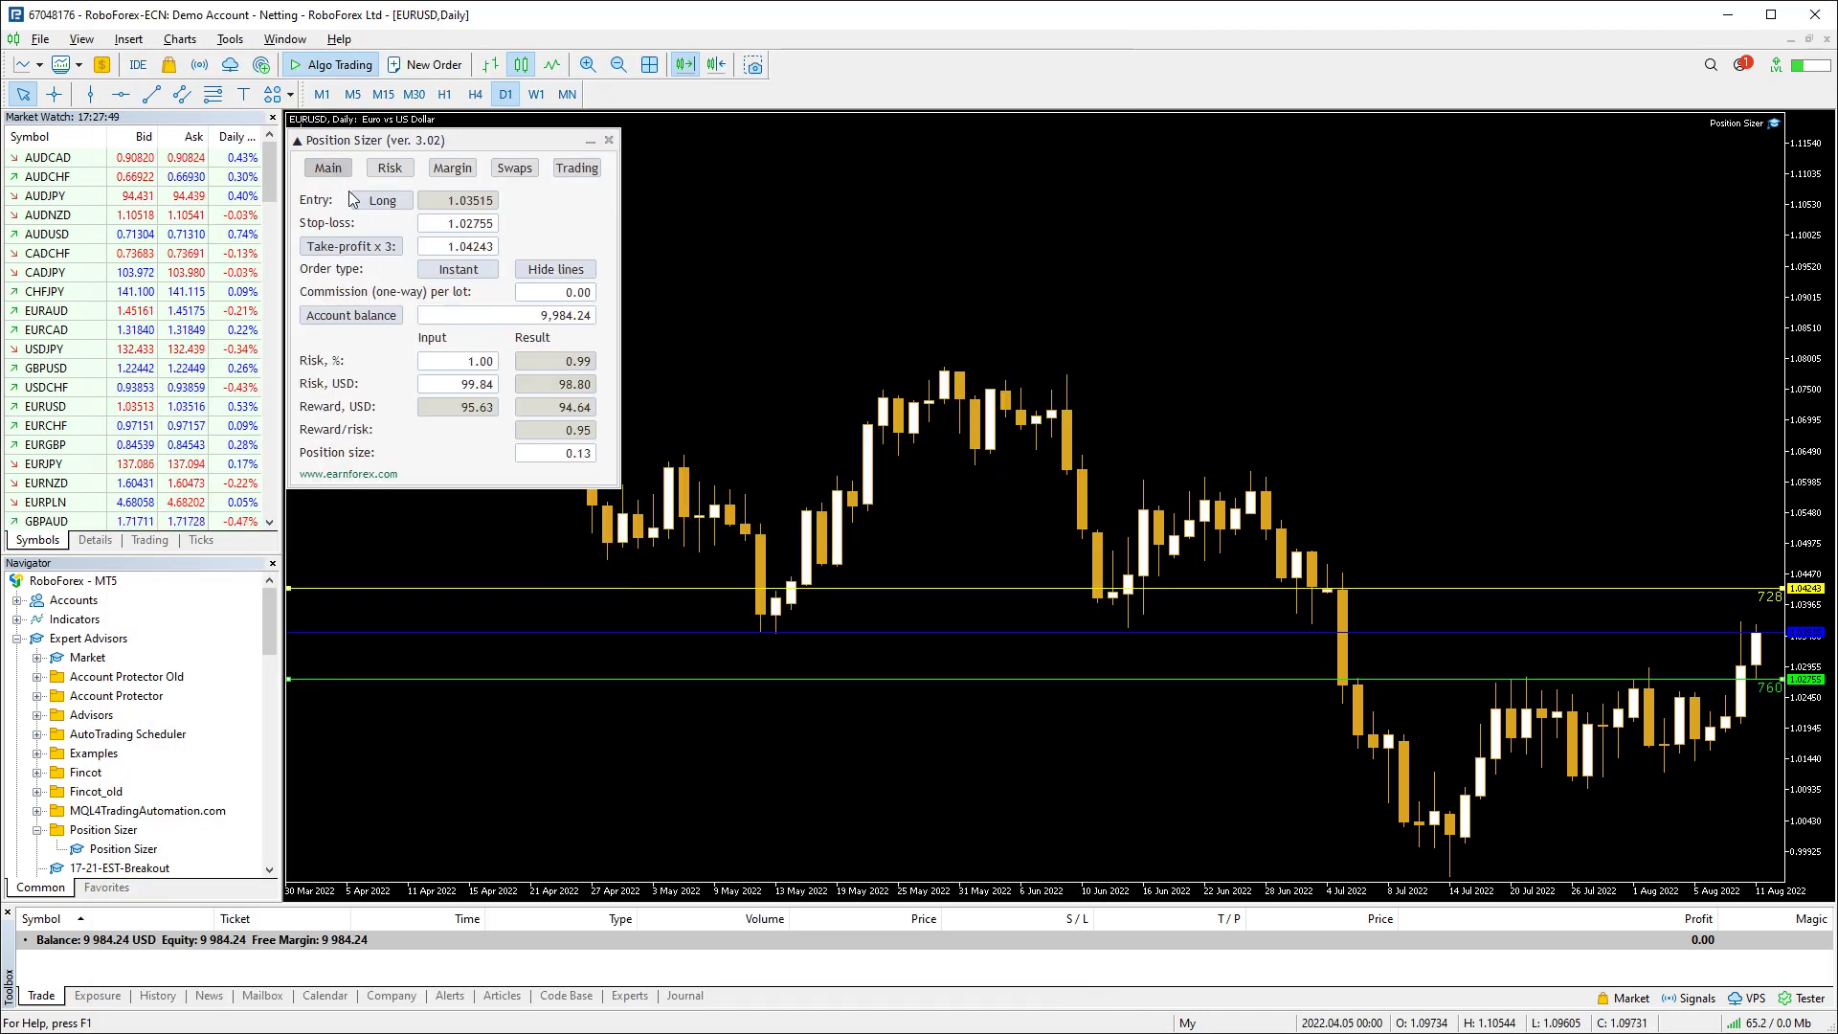
left_click(370, 247)
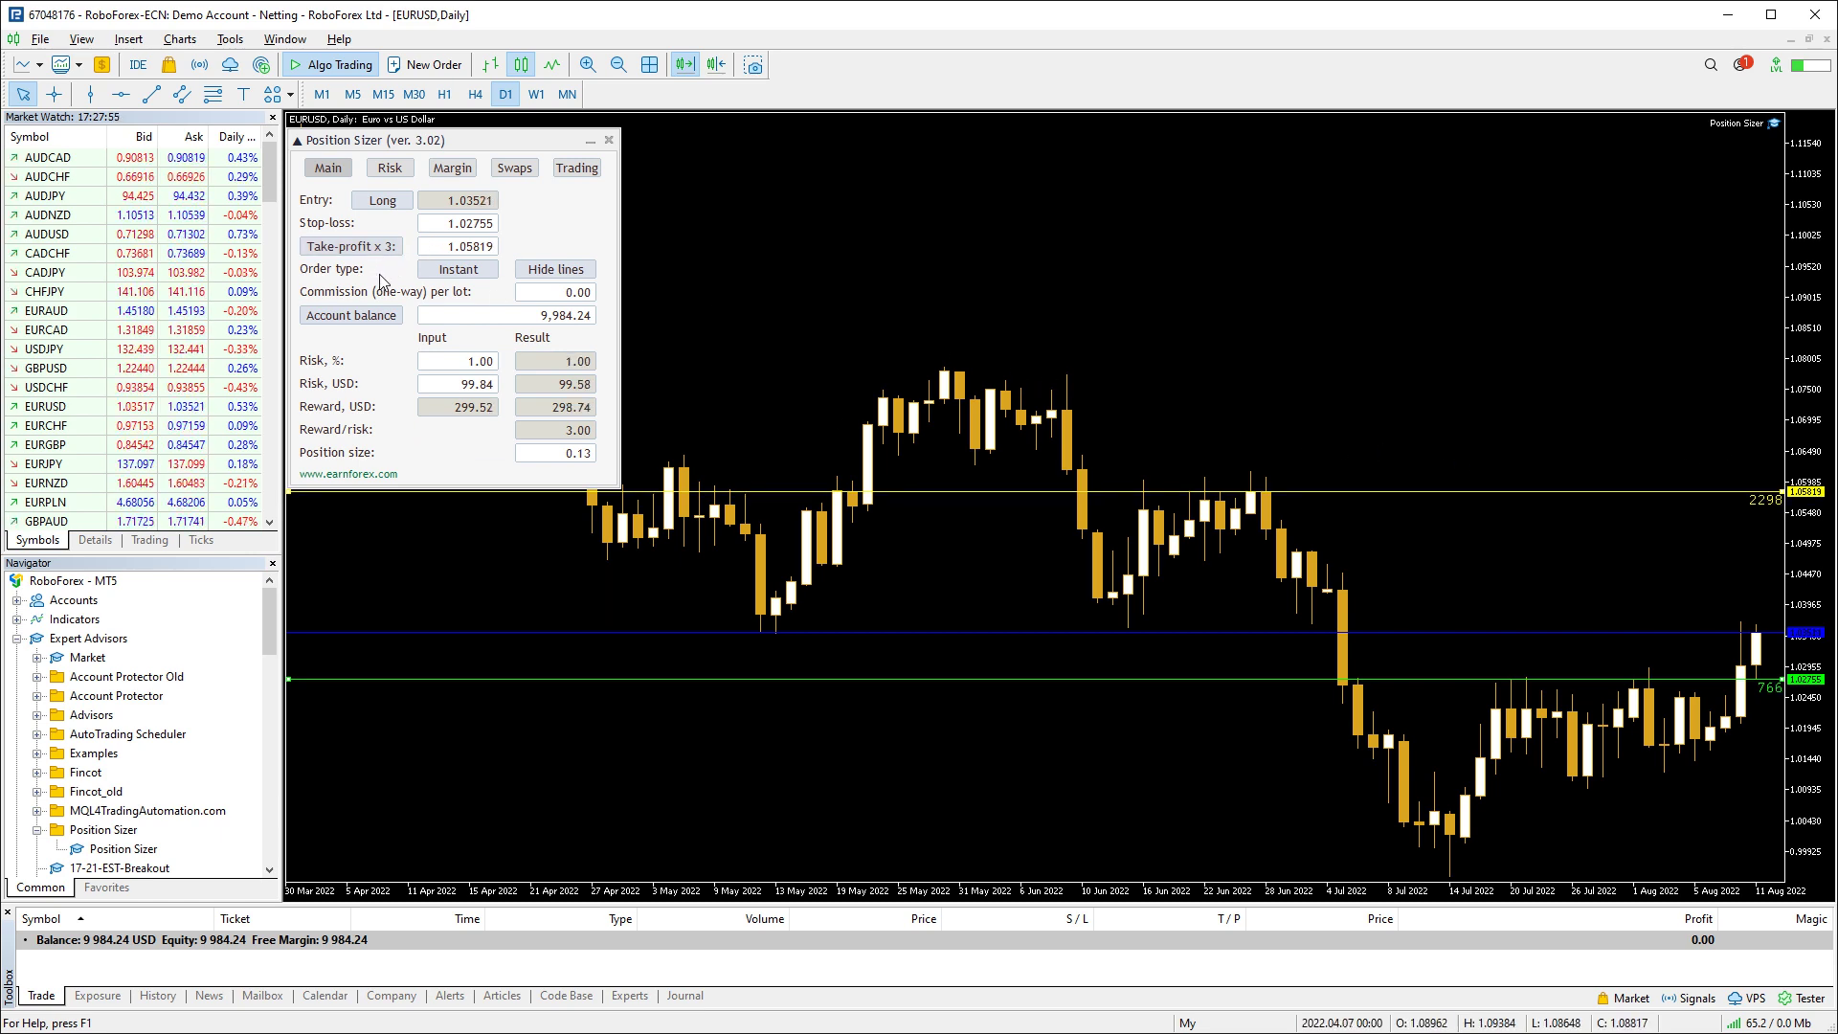
key("F7")
Set UseCommissionToSetTPDistance to true and apply the inputs
scroll(651, 574, "down", 15)
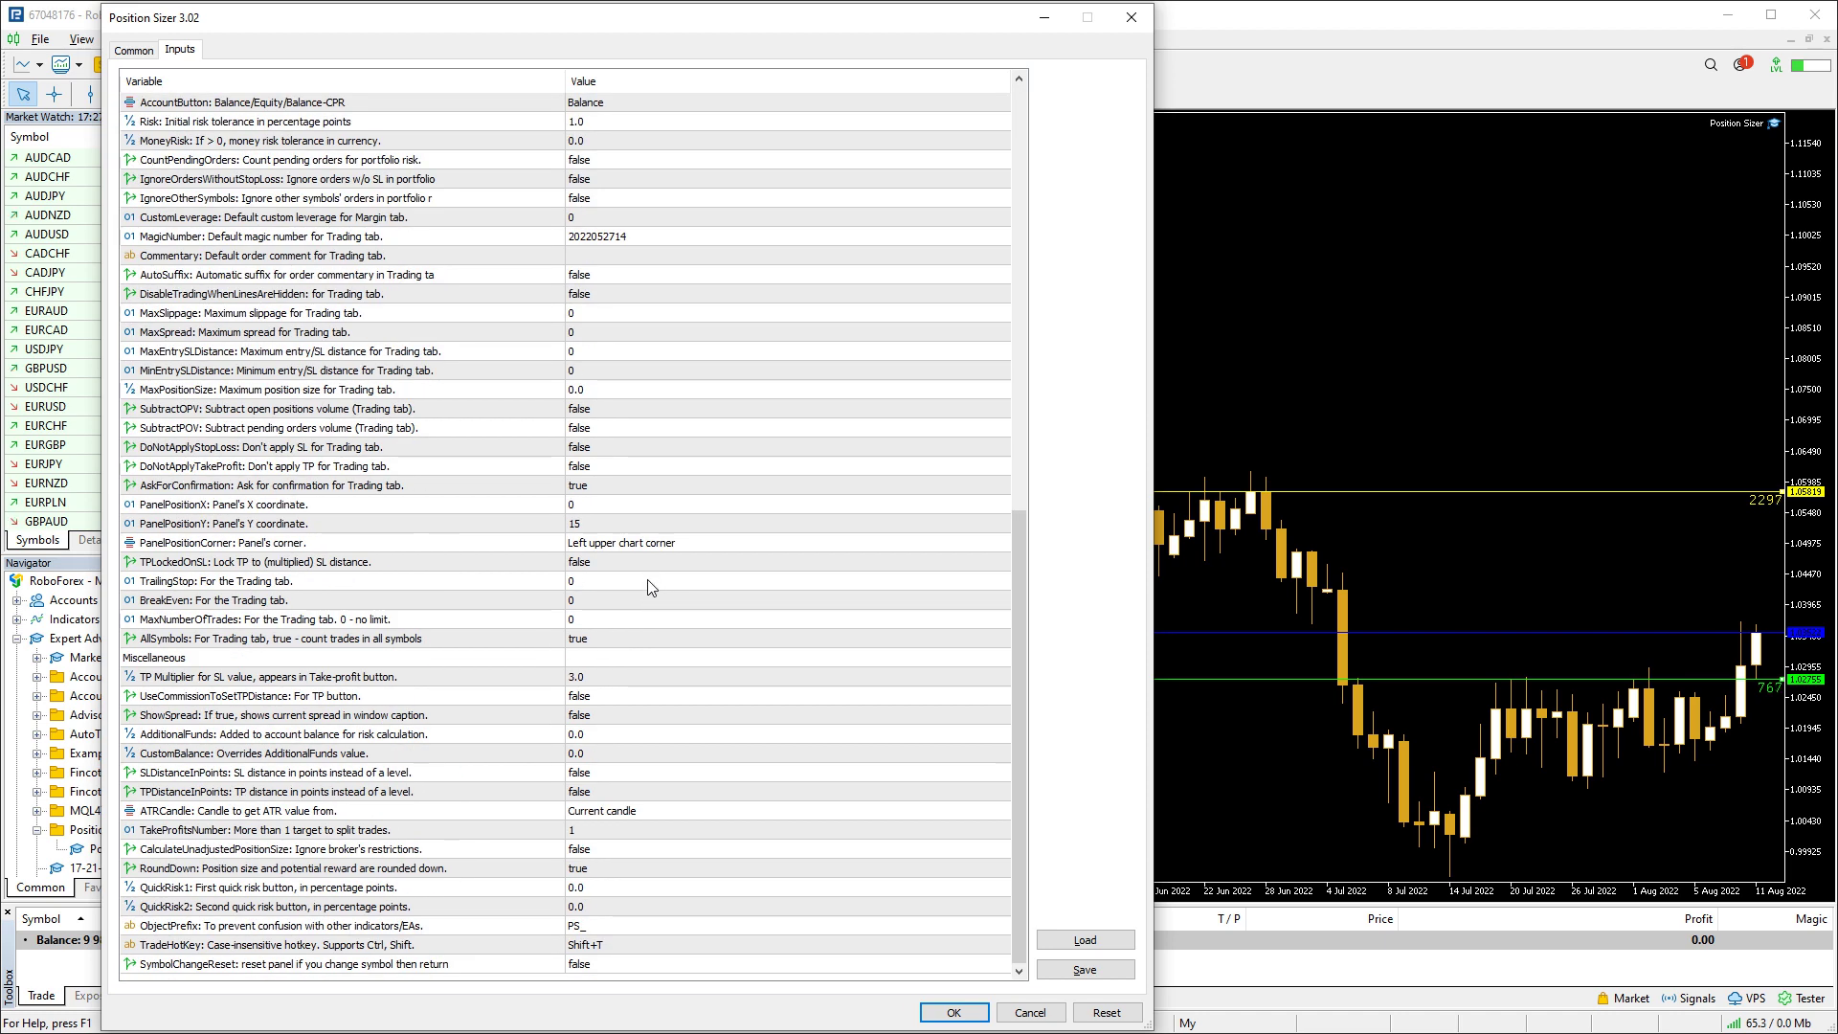
left_click(534, 698)
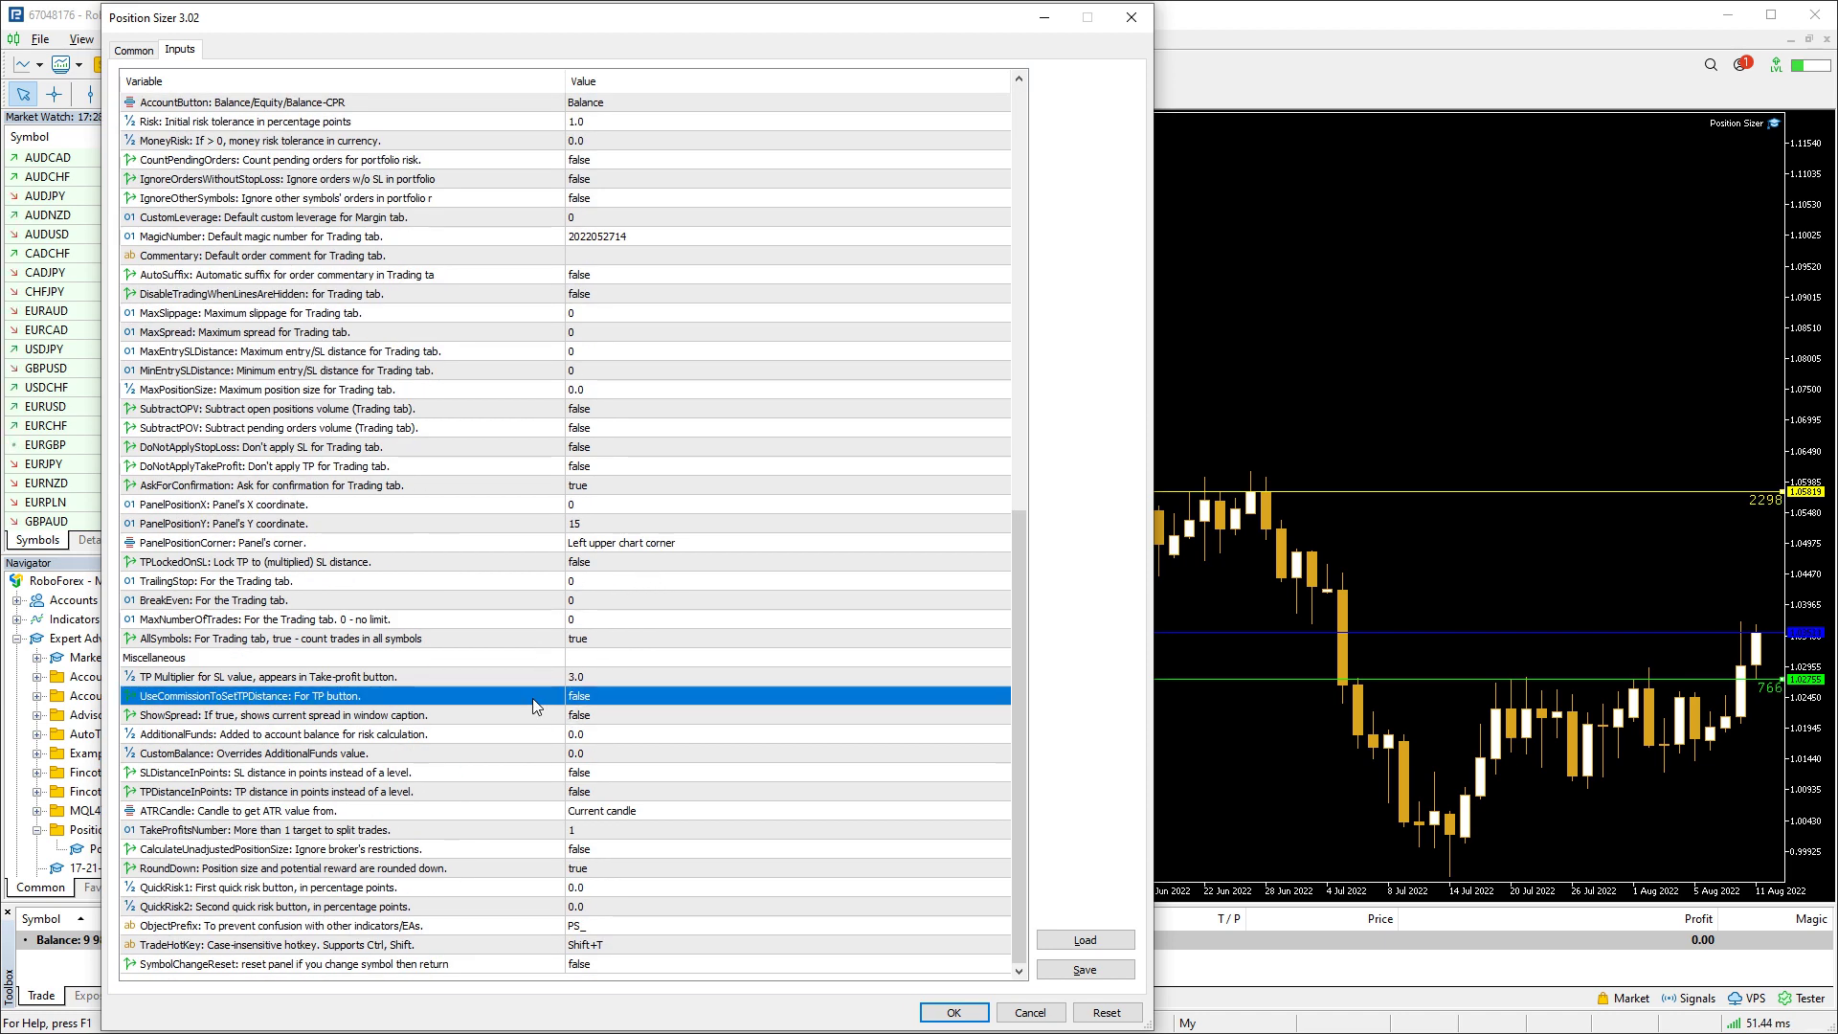
double_click(587, 701)
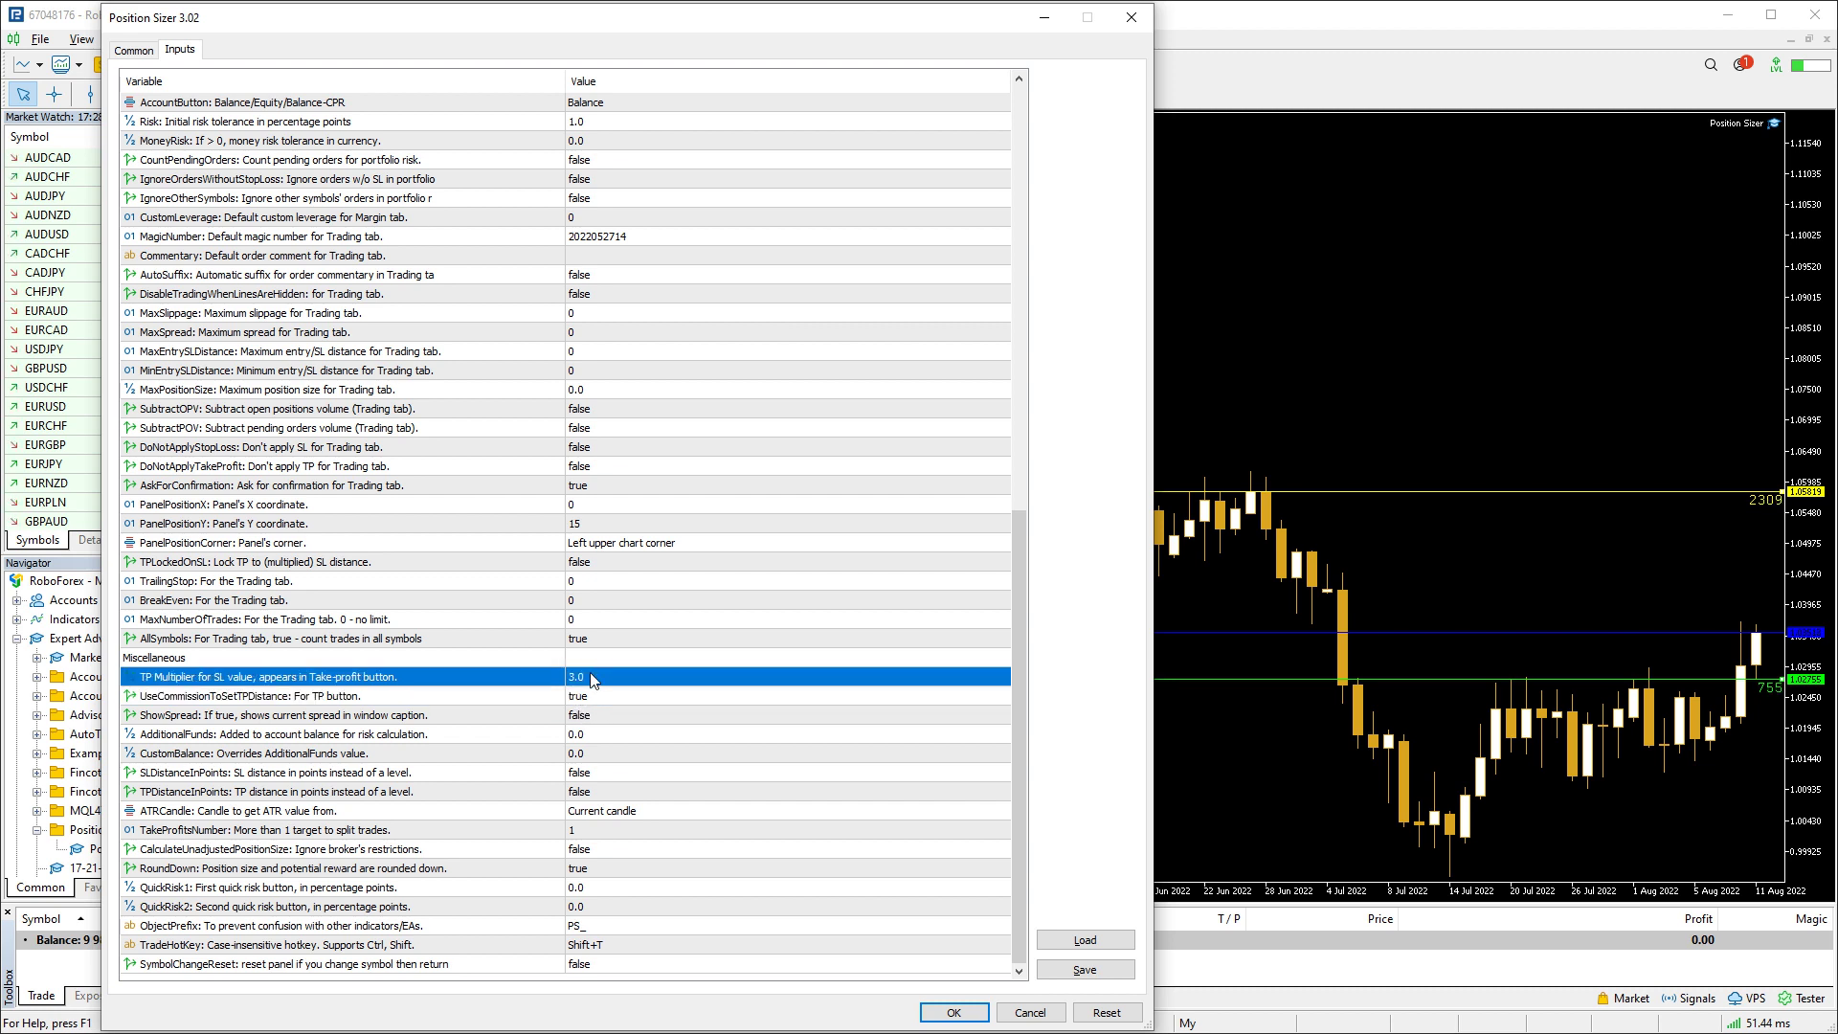
left_click(960, 1010)
Enter a 50 commission per lot and recalculate take-profit to 1.04524, reward/risk 1.32
left_click(579, 292)
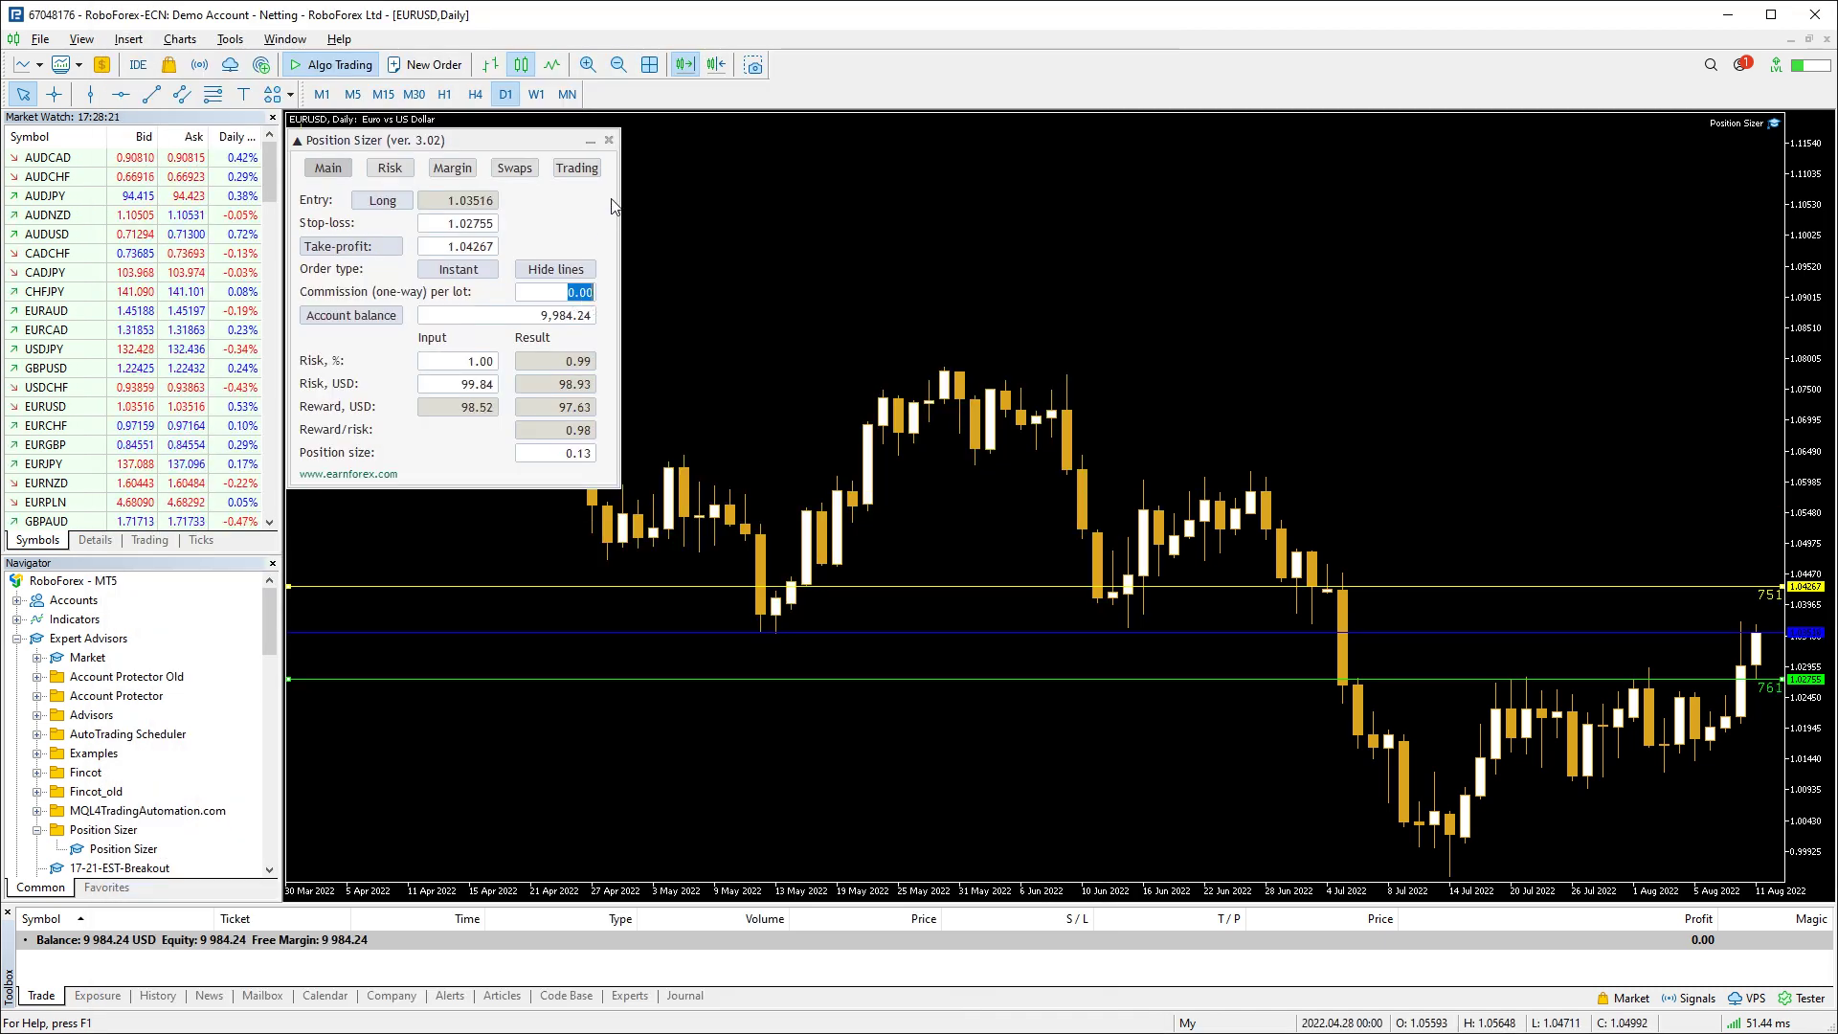
type("50")
key("Return")
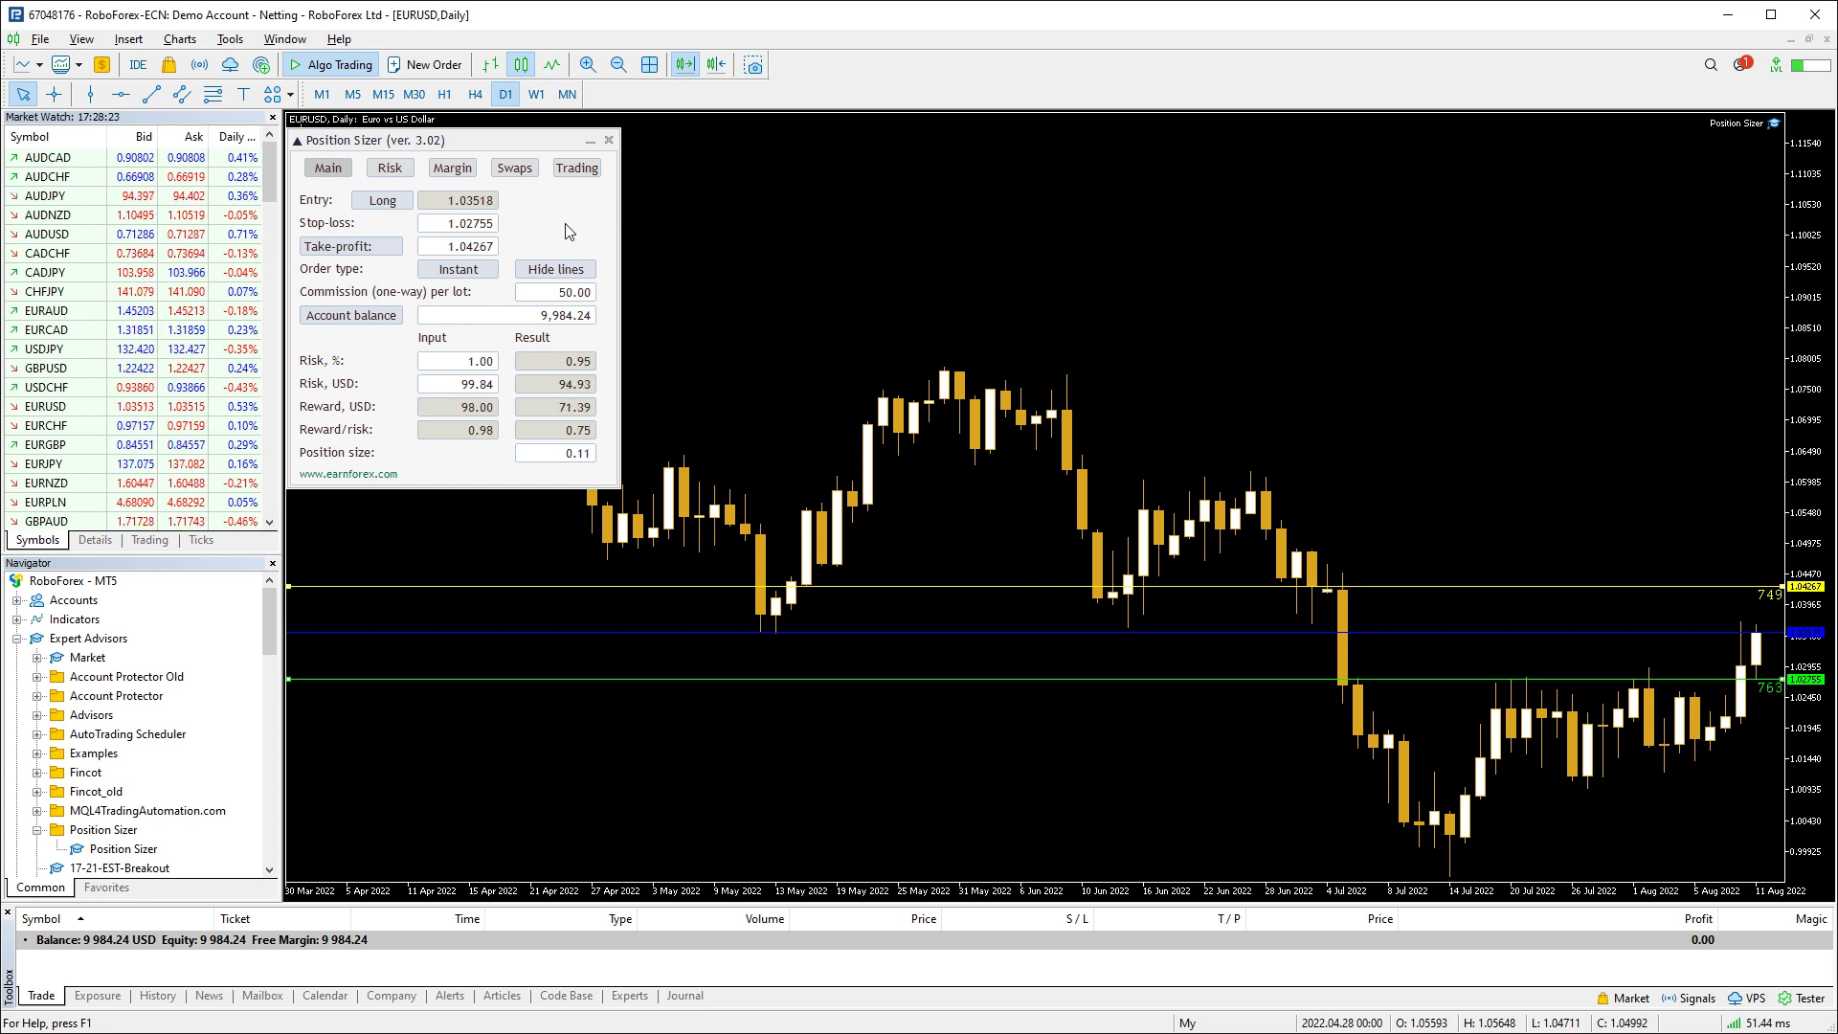
left_click(372, 248)
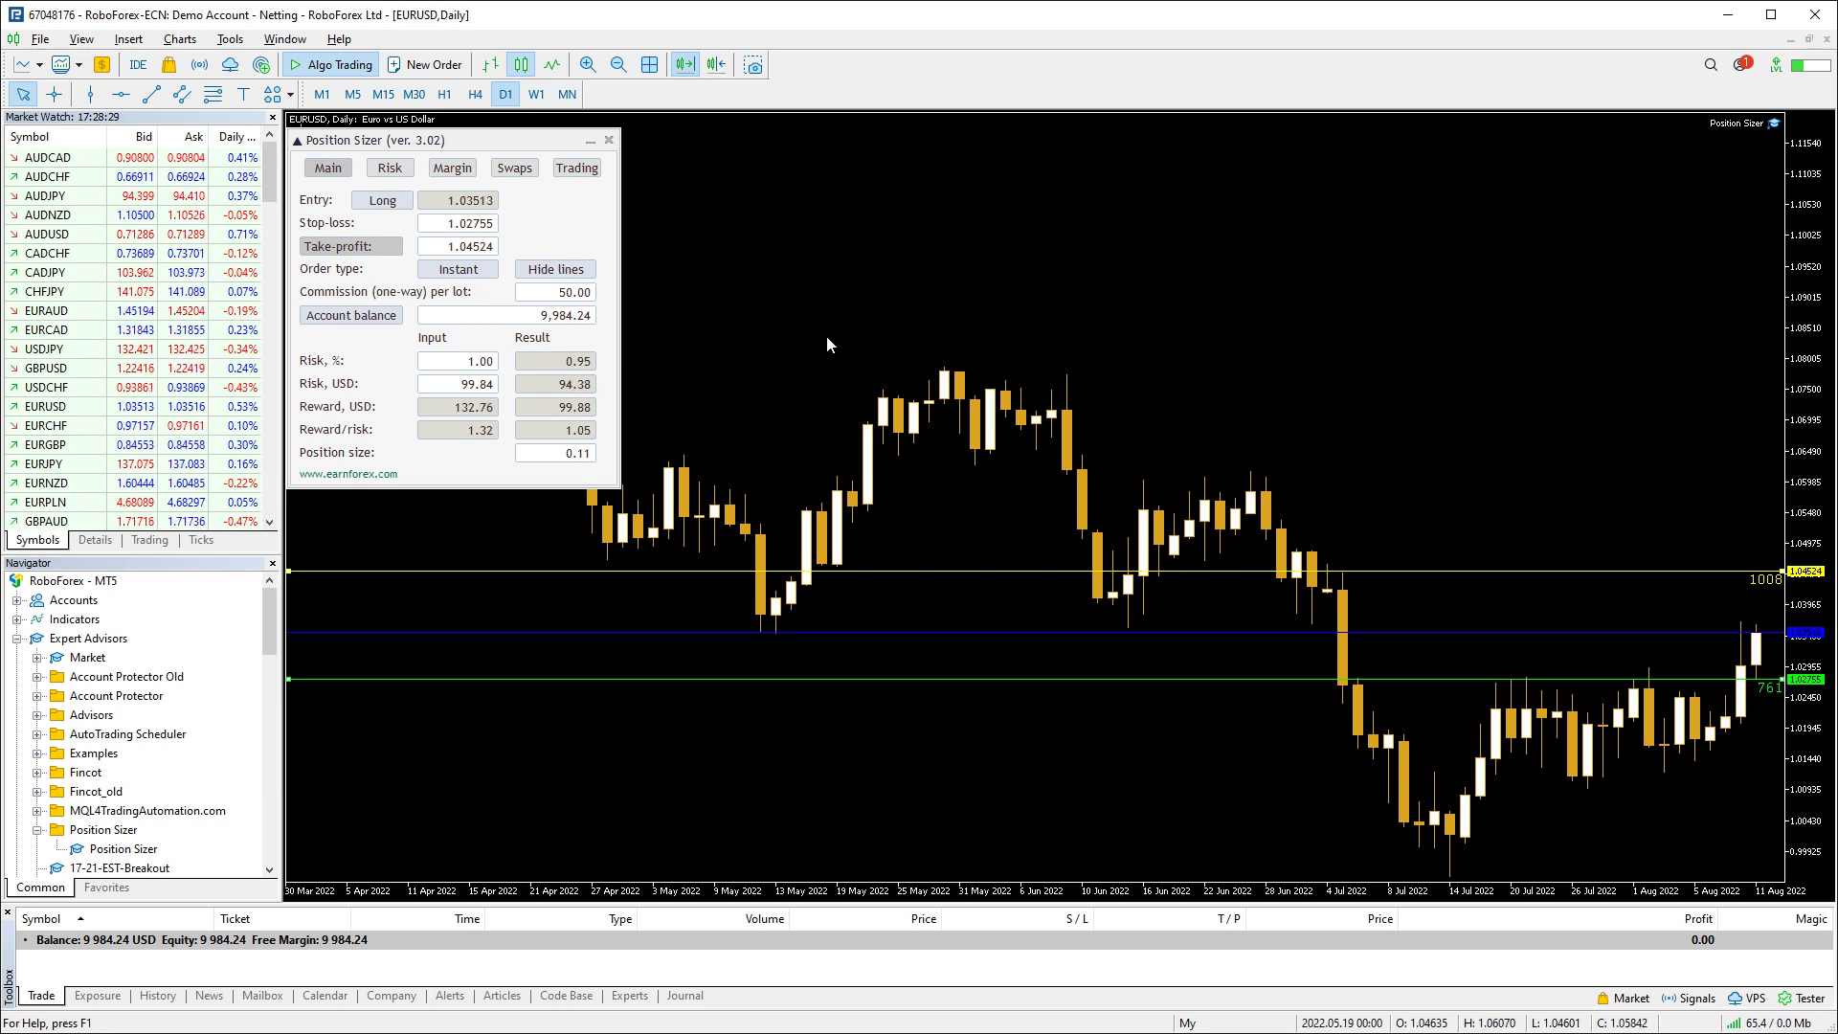
Set UseCommissionToSetTPDistance to false and ShowSpread to true, so the caption shows spread 3
key("F7")
scroll(698, 602, "down", 10)
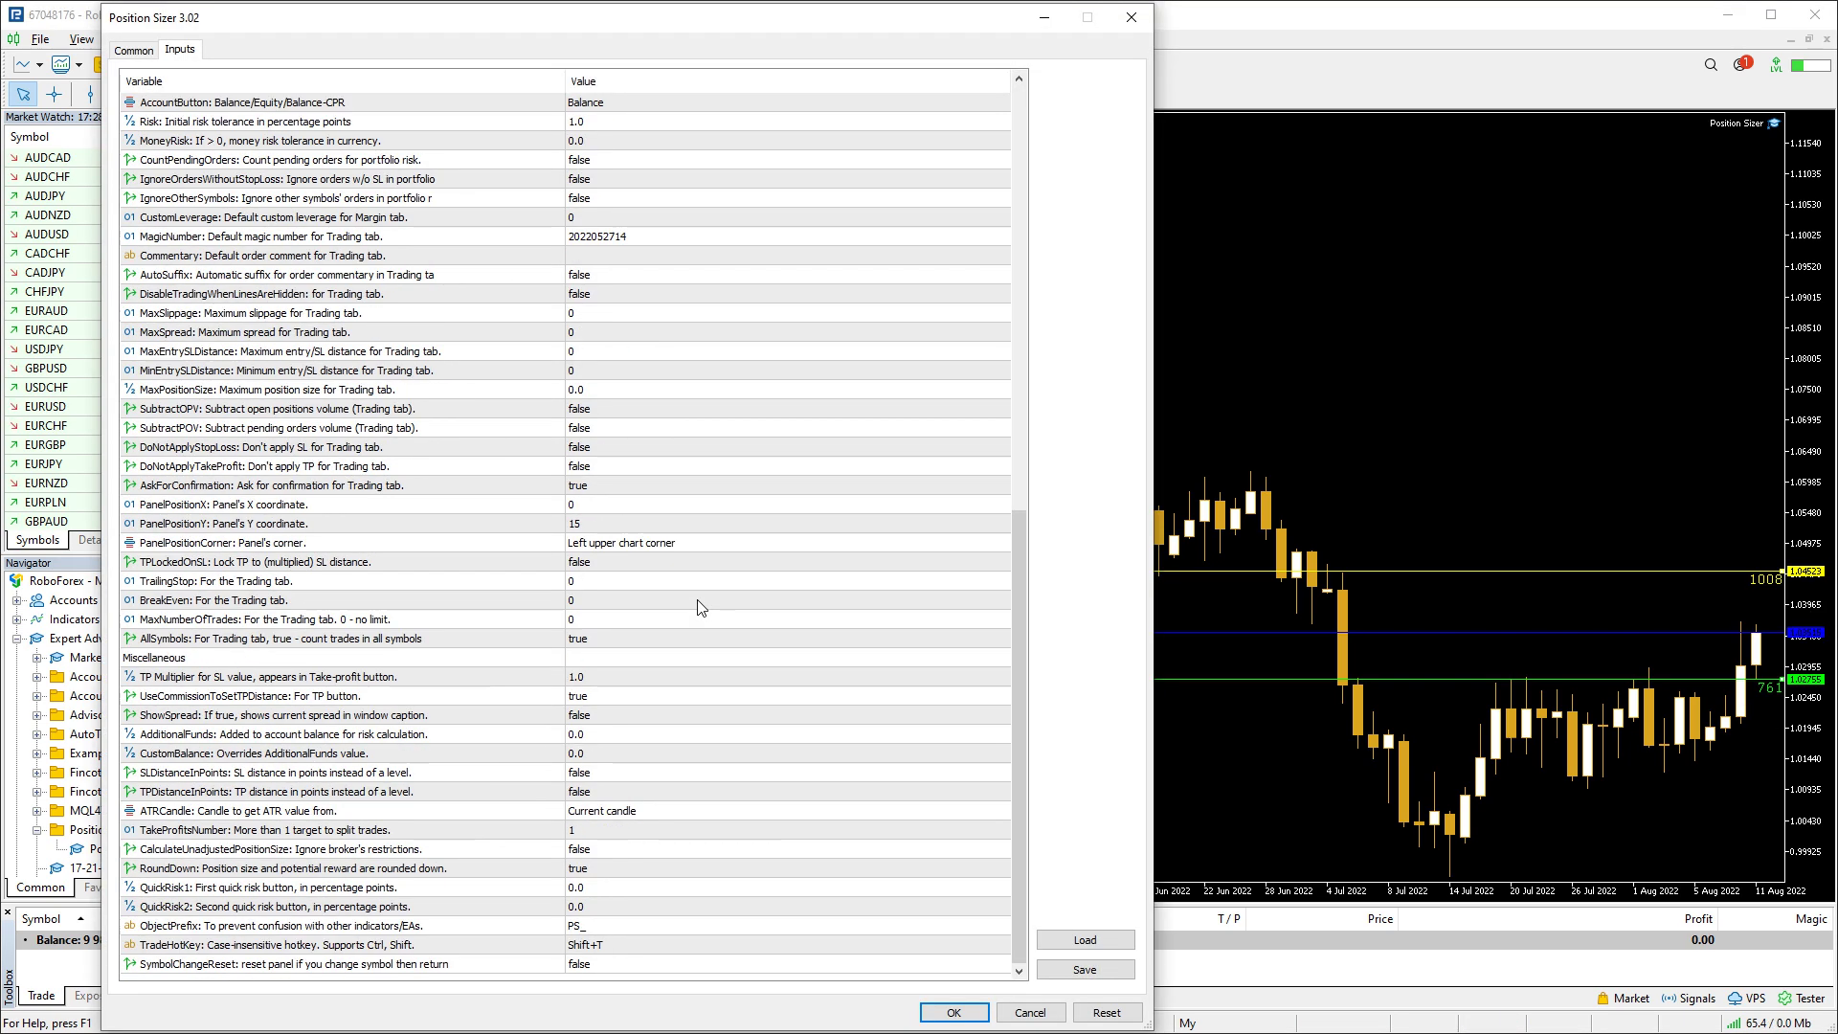
double_click(592, 698)
left_click(594, 735)
left_click(538, 717)
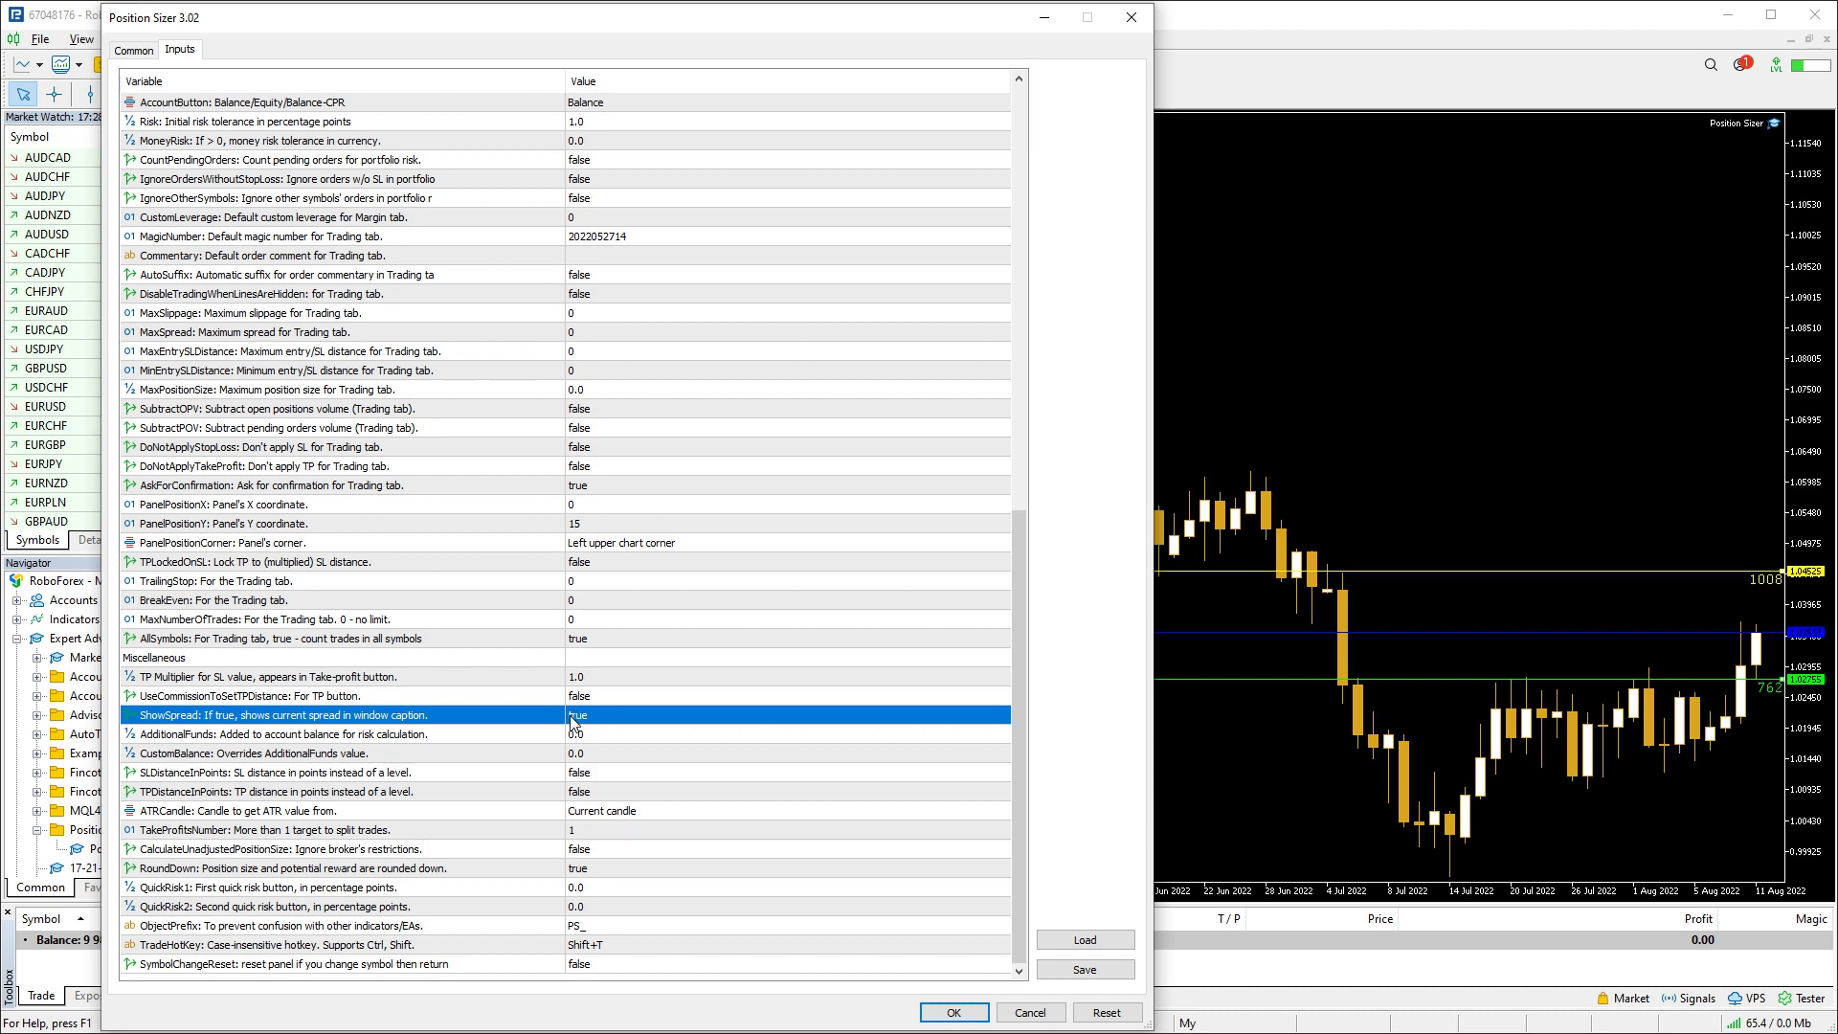
left_click(951, 1013)
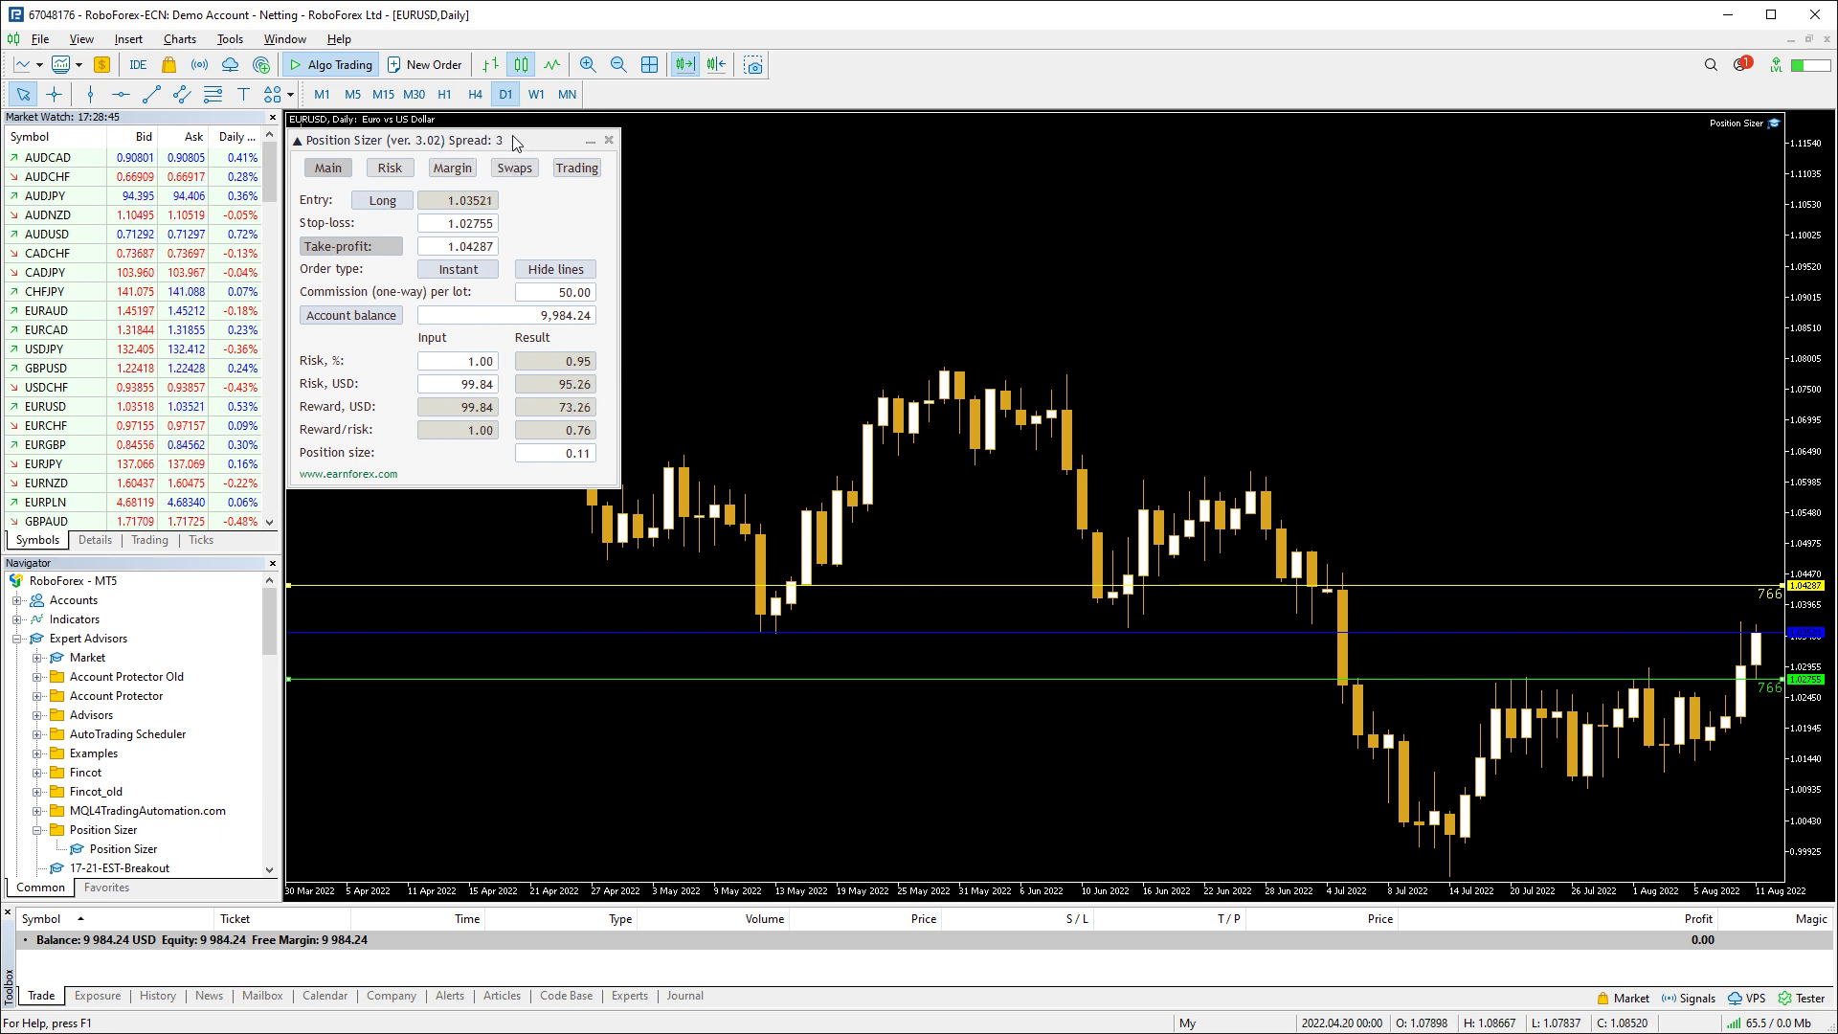
Reset inputs to defaults and set AdditionalFunds to 5000.0, raising the balance to 14,984.24
key("F7")
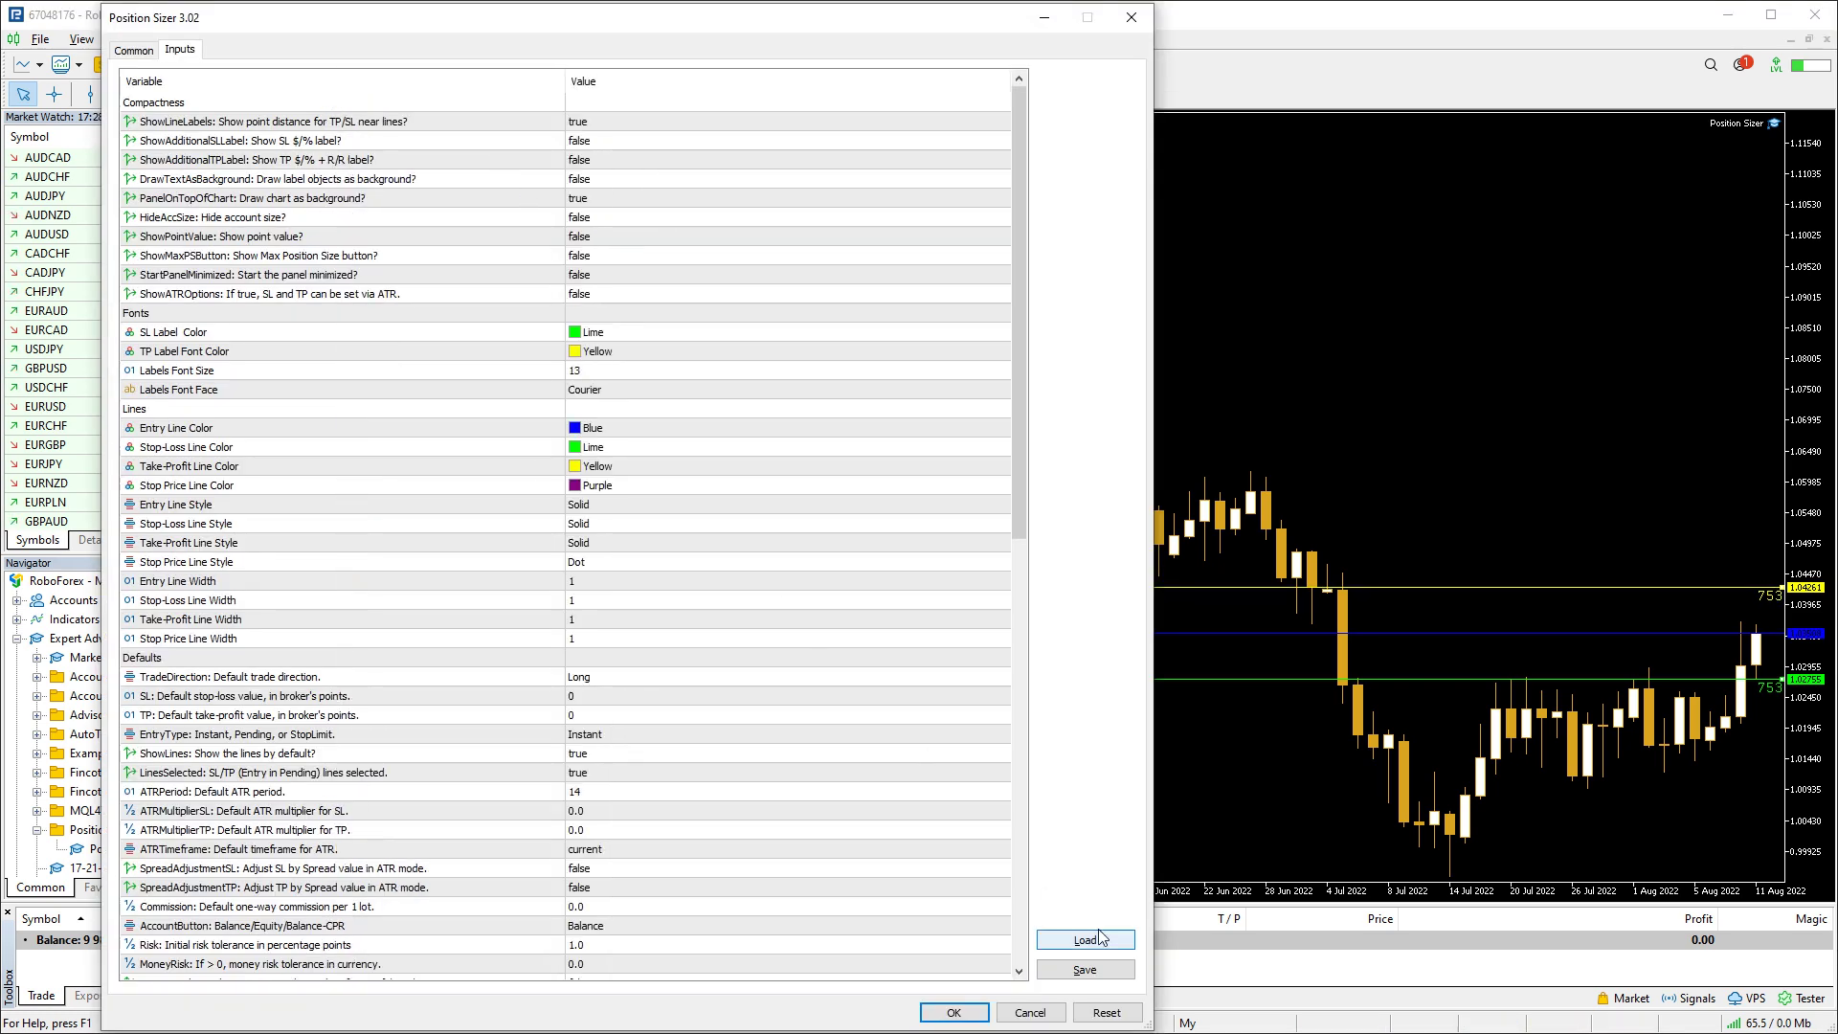
scroll(1002, 897, "down", 10)
left_click(1092, 1012)
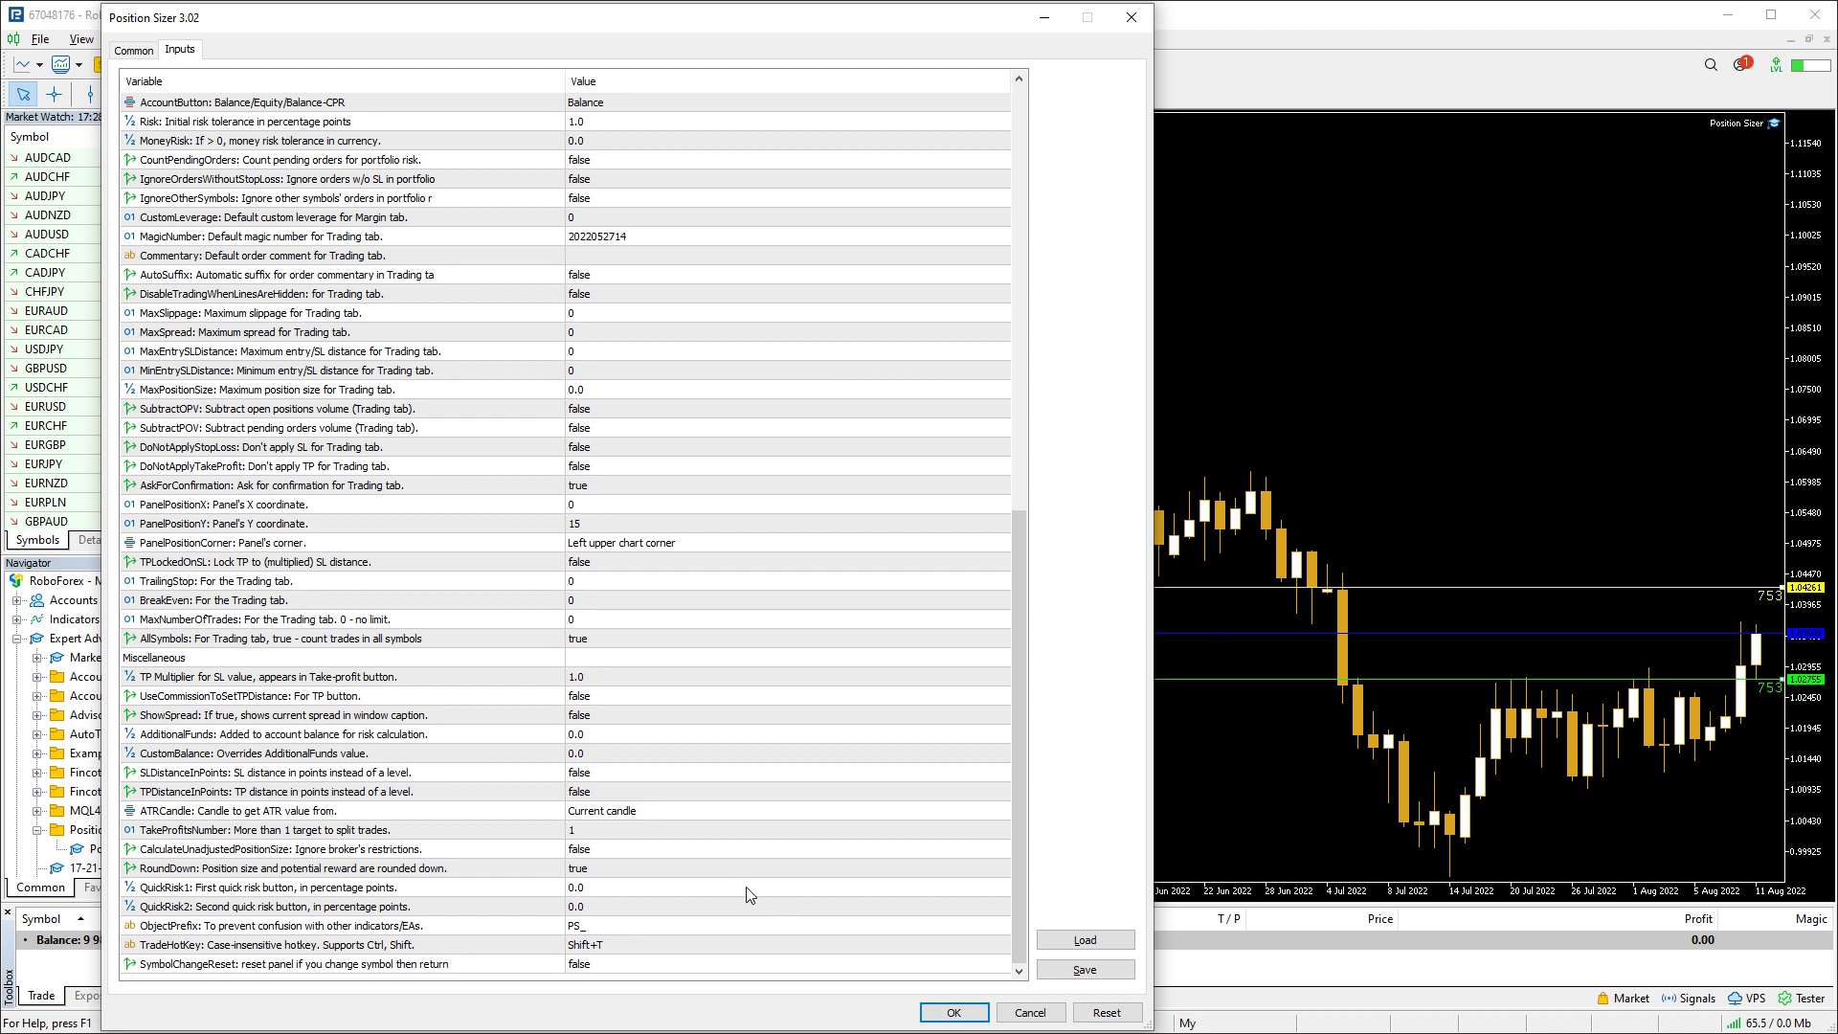
left_click(543, 740)
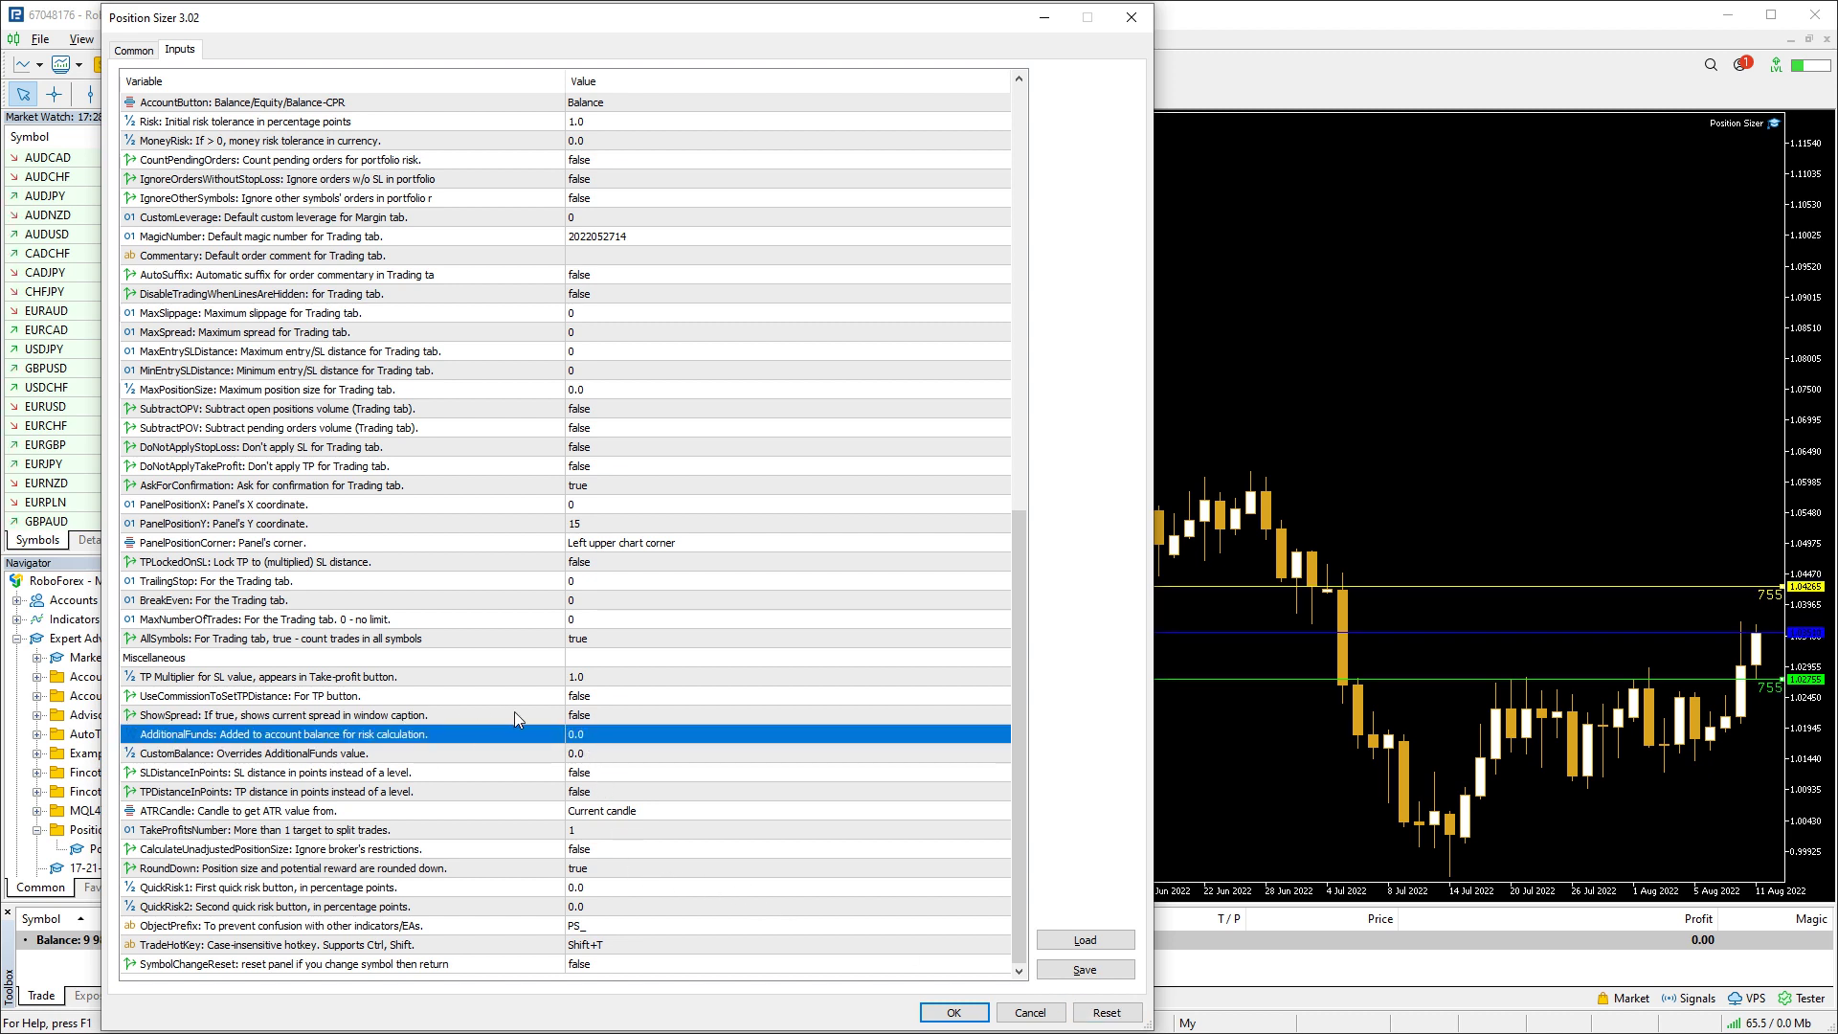
left_click(577, 733)
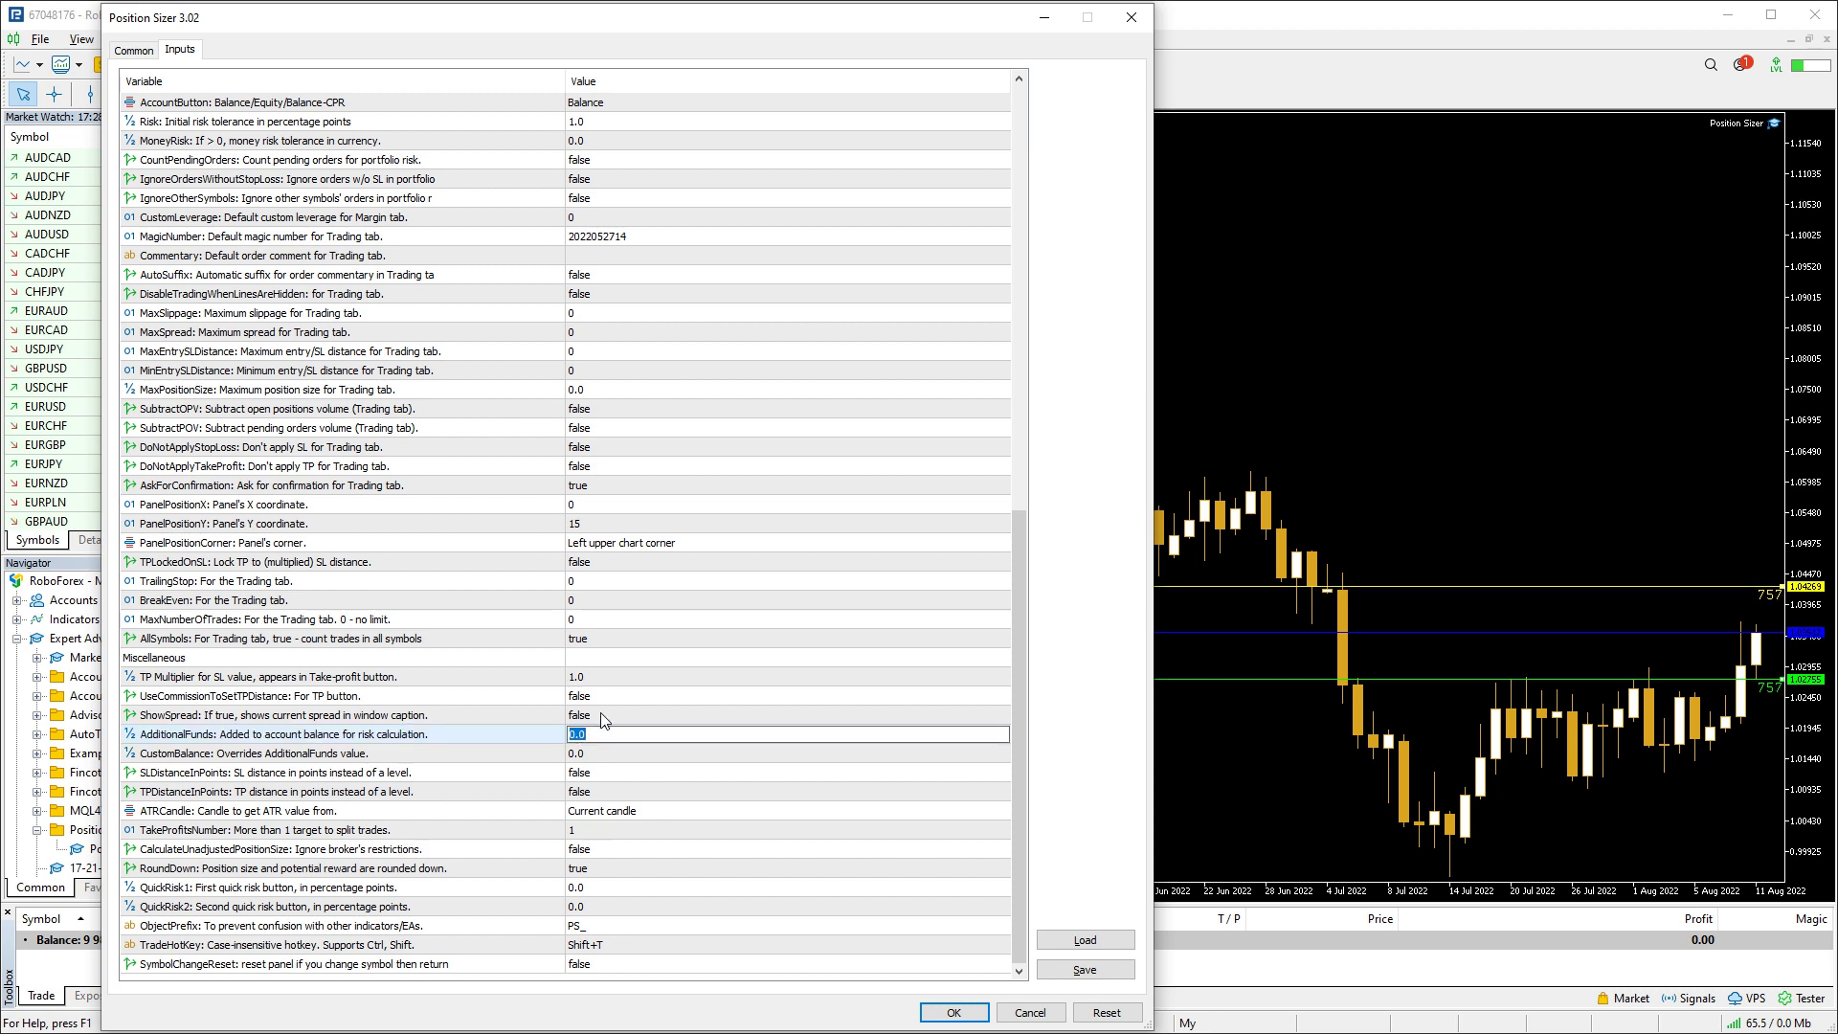
type("5000")
key("Return")
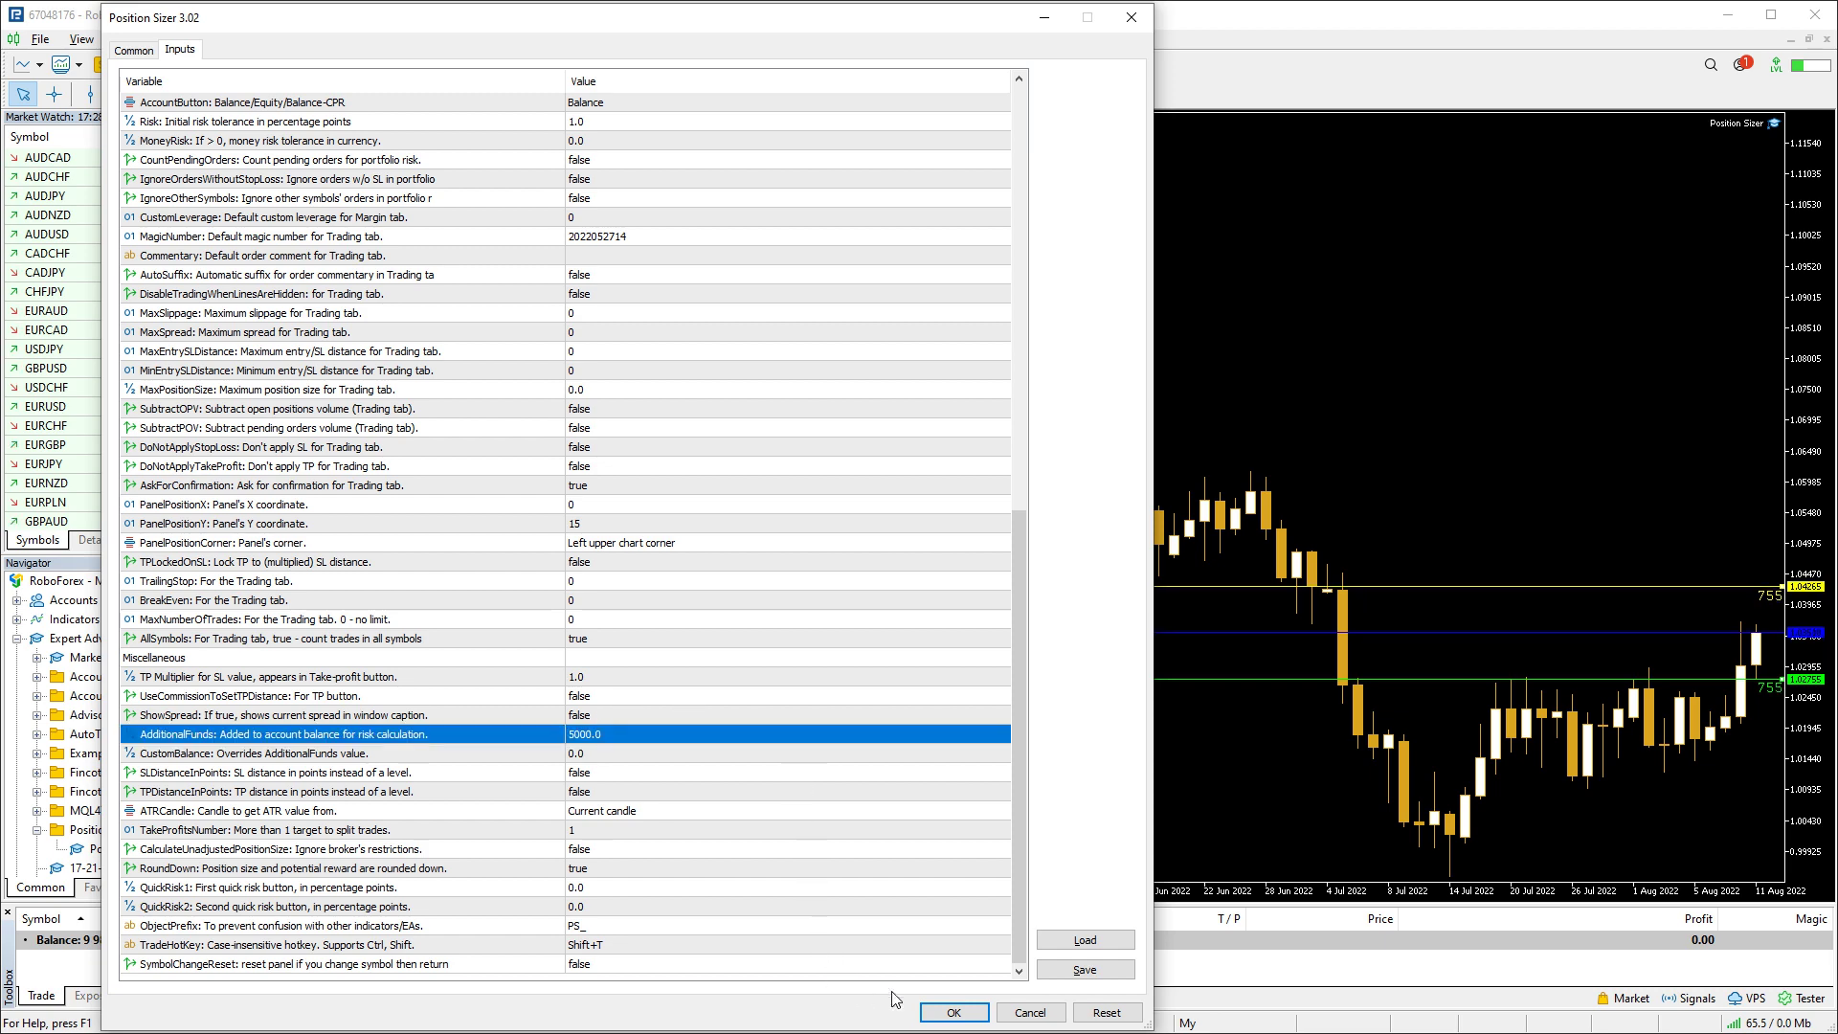
left_click(953, 1011)
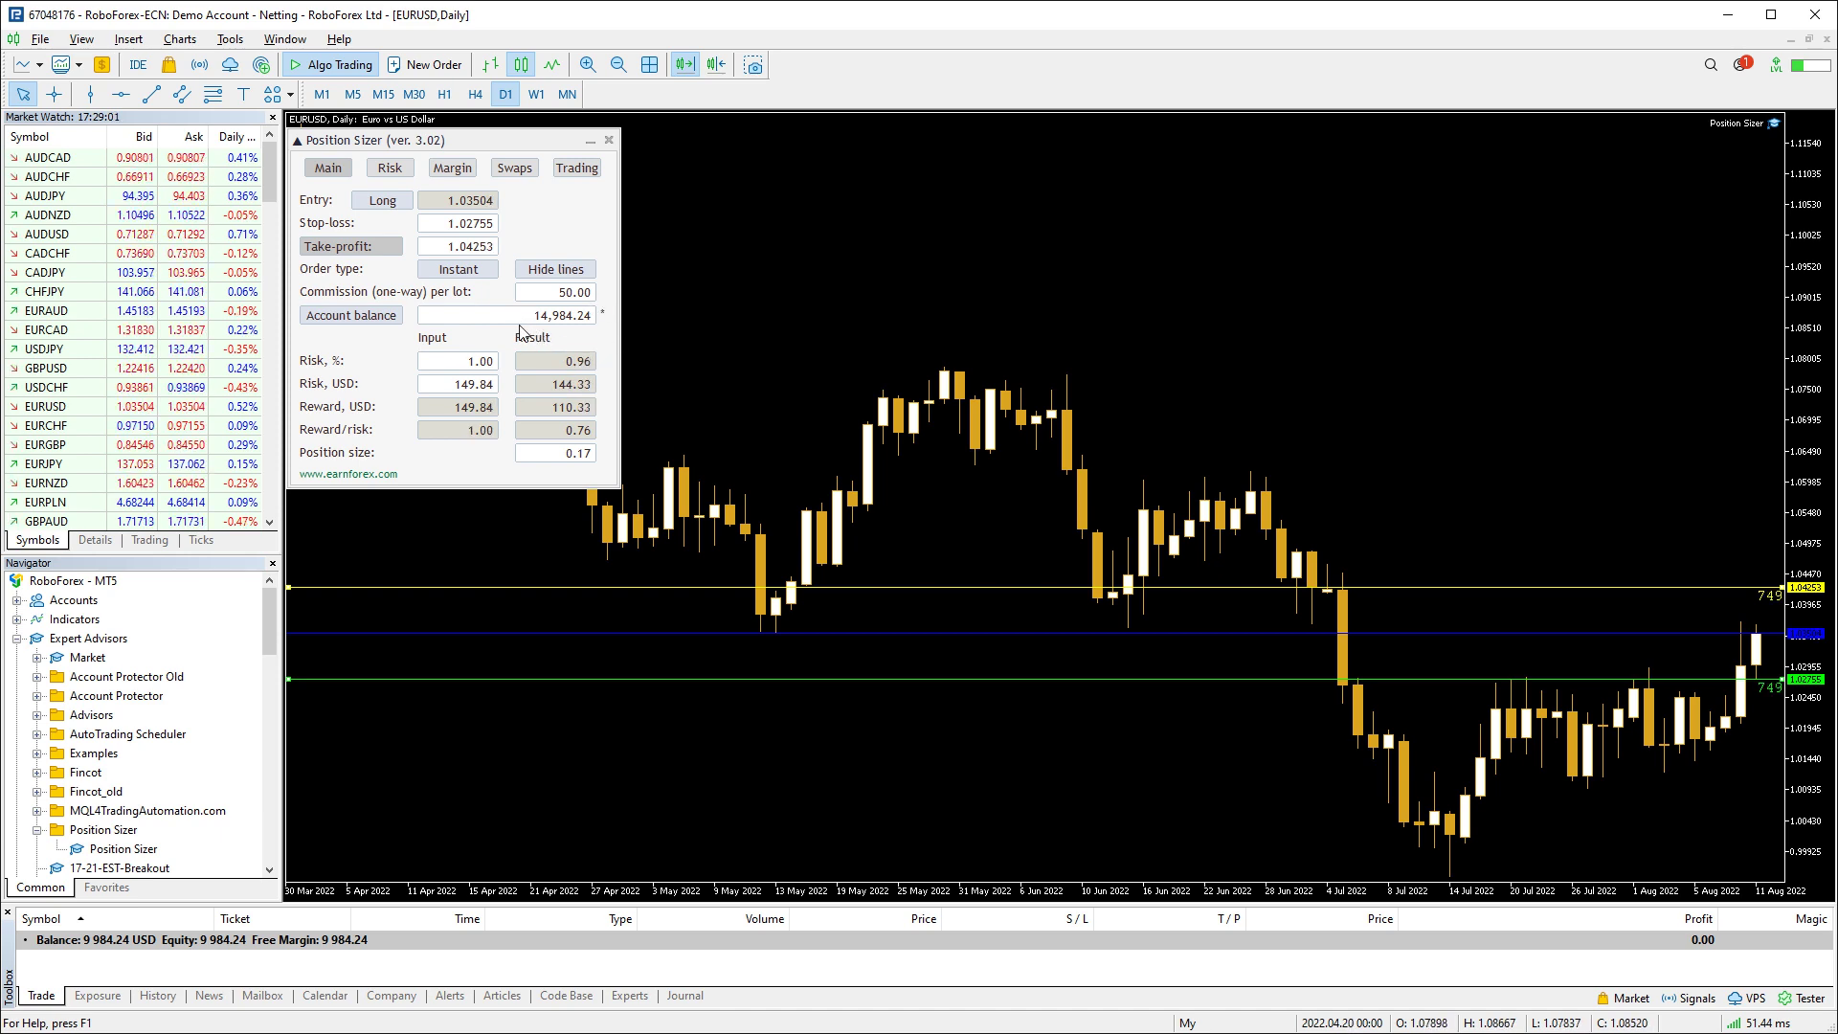
key("F7")
scroll(575, 593, "down", 14)
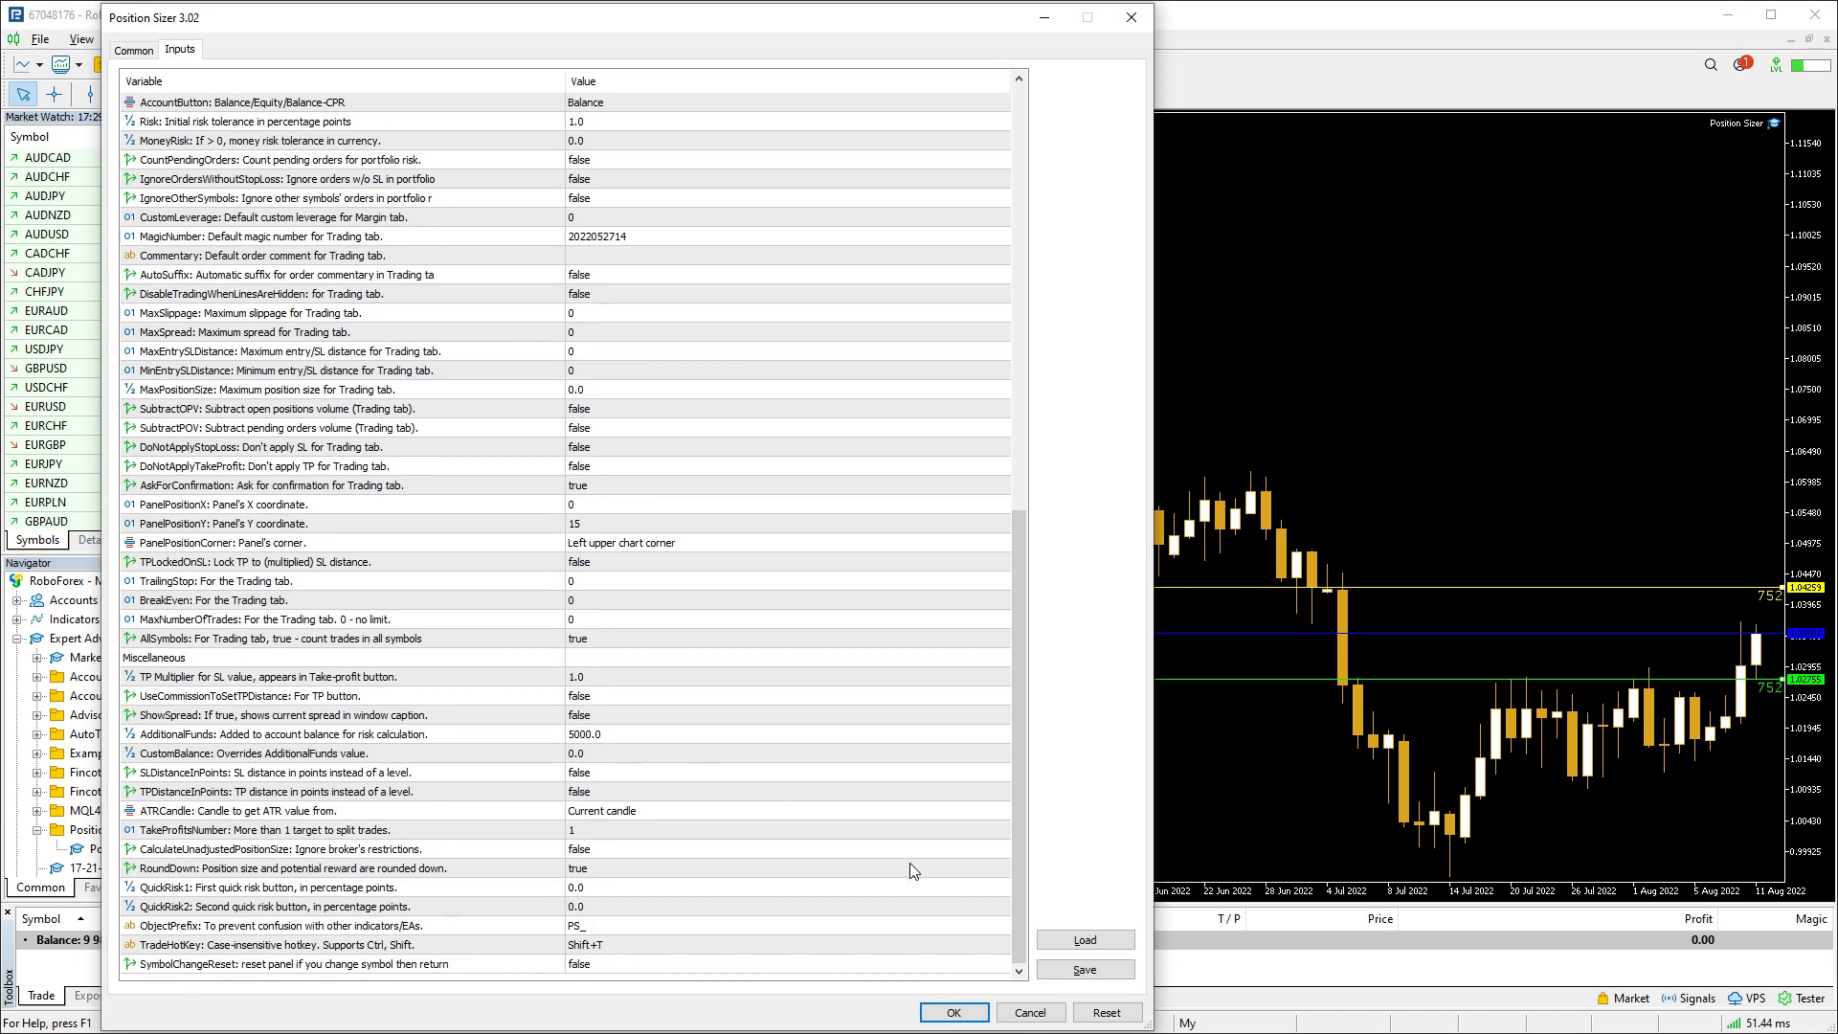
Set CustomBalance to 100000.0 so the panel uses 100,000.00 and sizes the position at 1.15
double_click(615, 757)
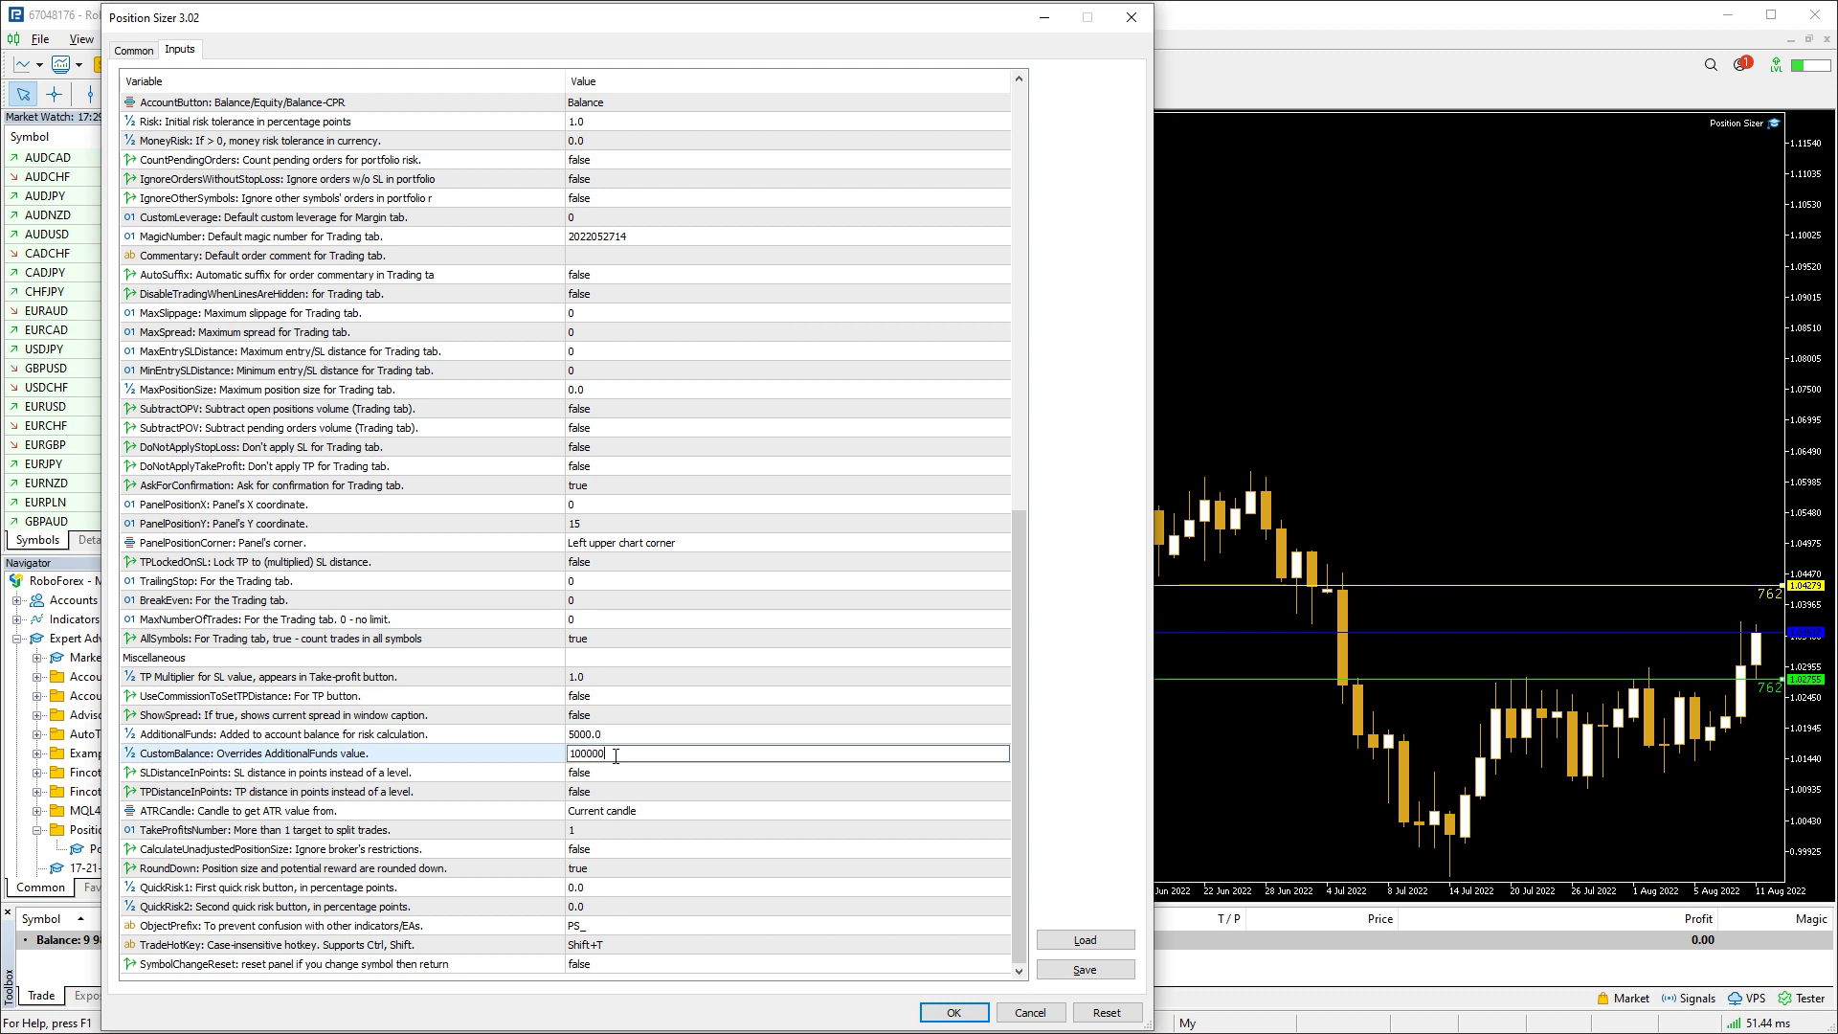
key("Return")
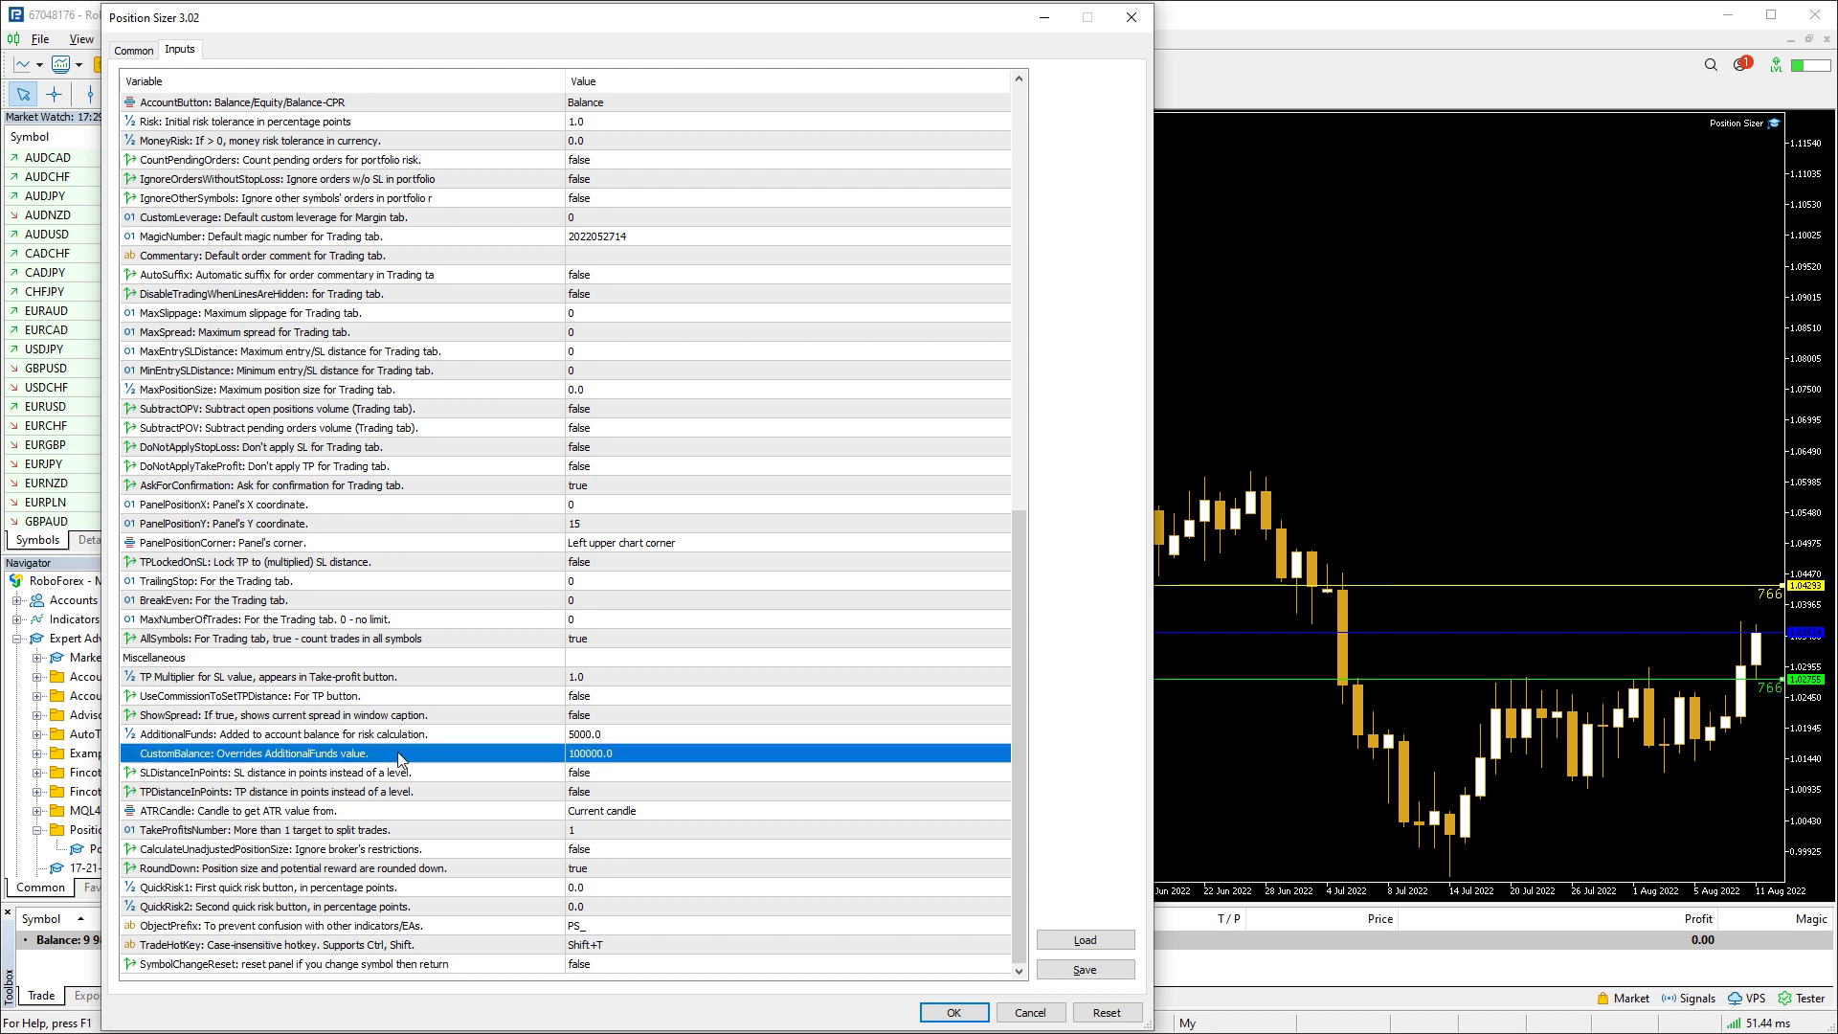
left_click(953, 1011)
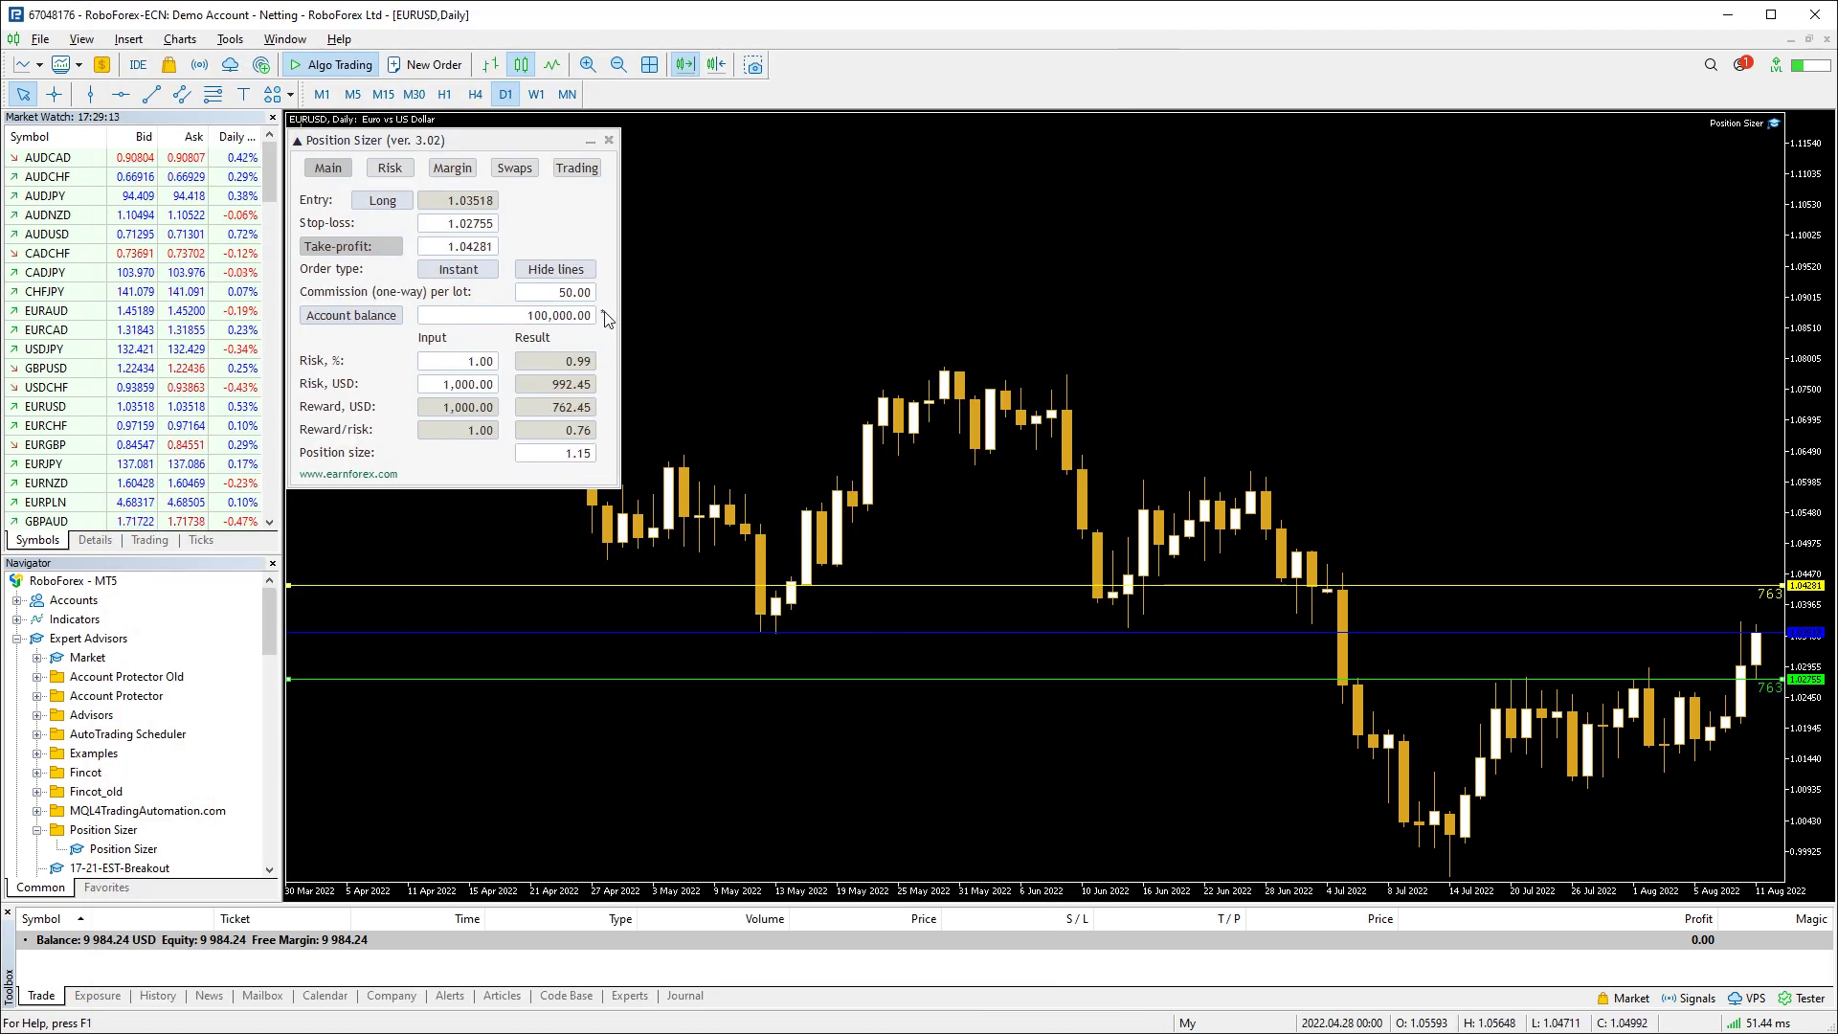
mouse_move(606, 319)
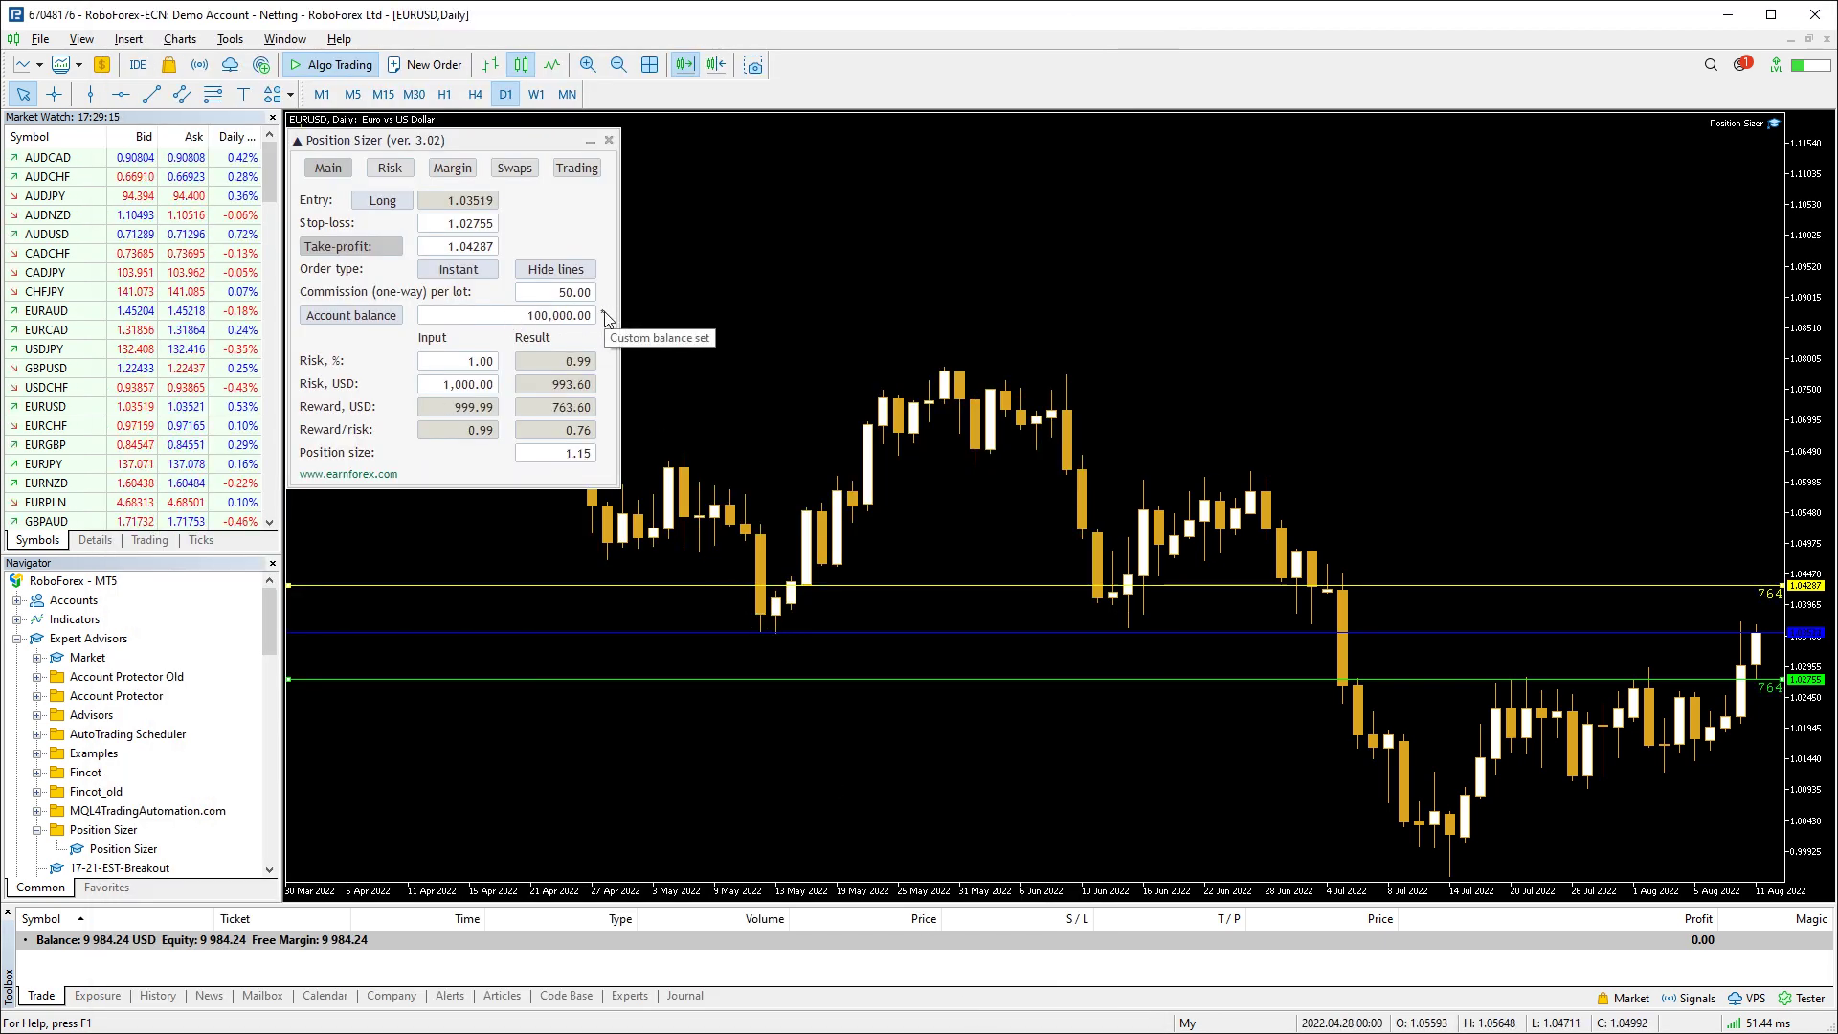
key("F7")
Reset the inputs and set SLDistanceInPoints and TPDistanceInPoints to true
scroll(729, 668, "down", 15)
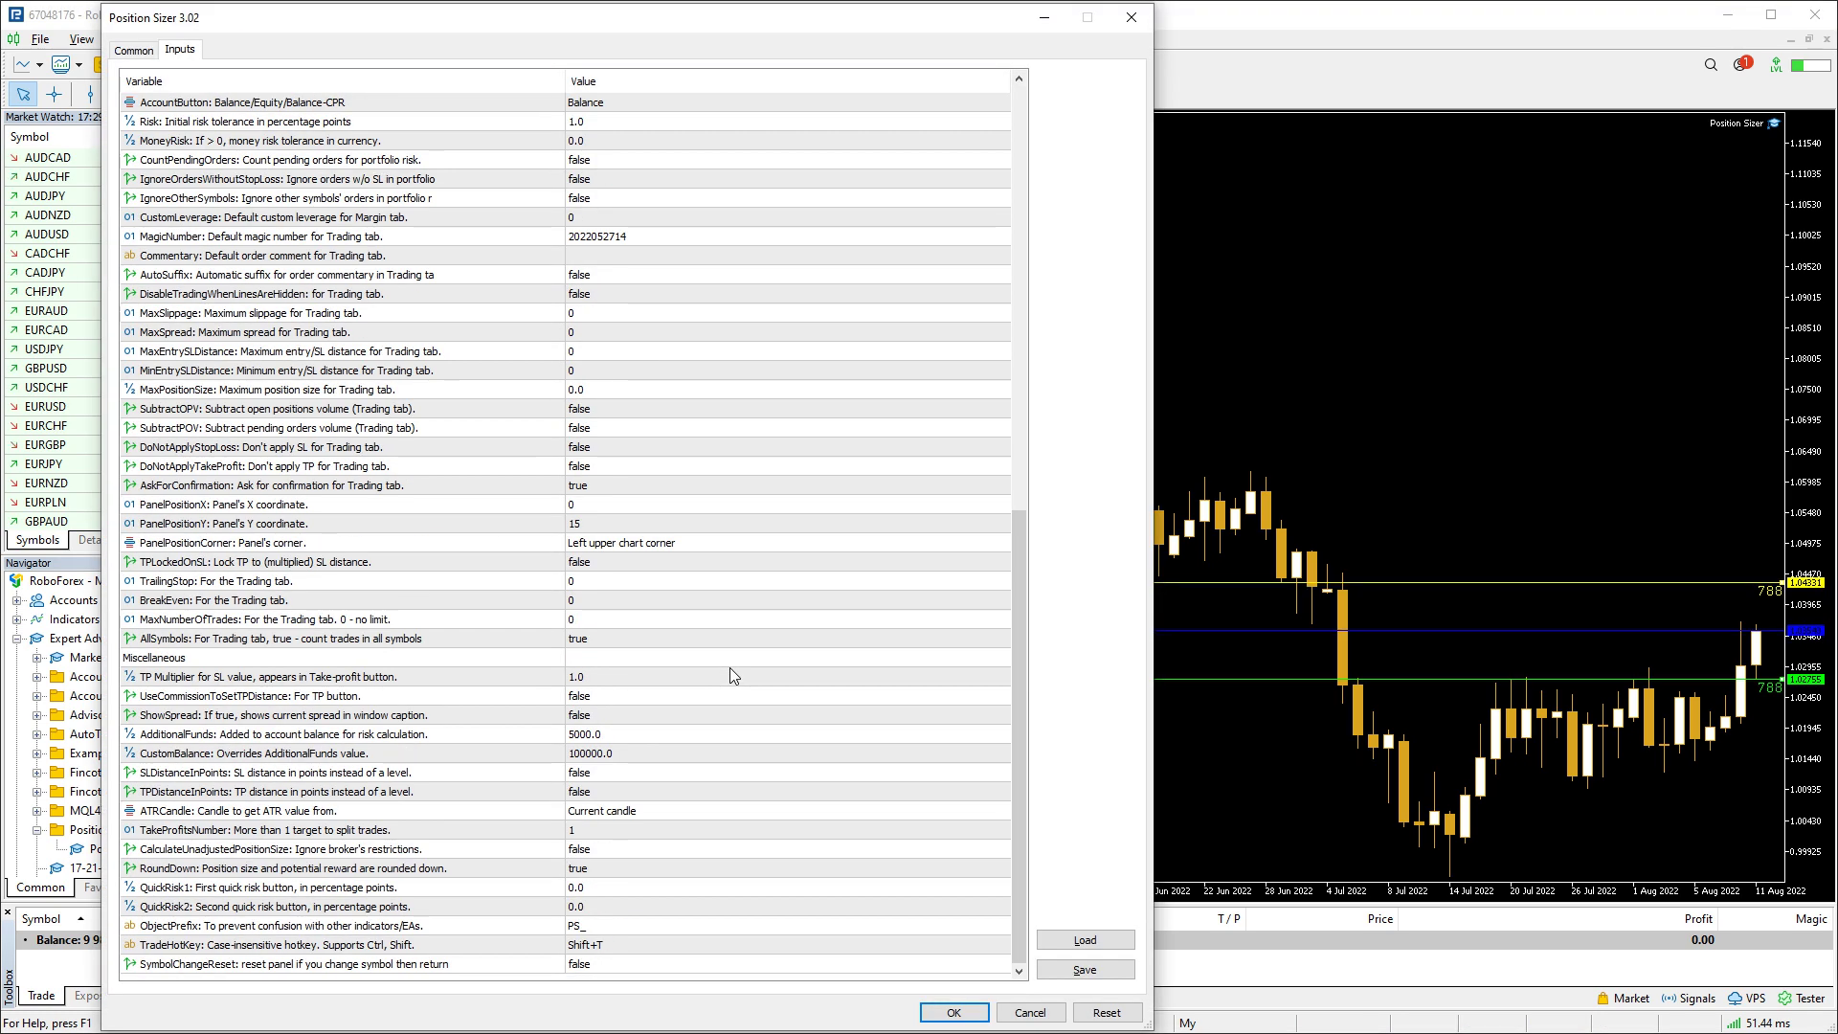
left_click(1106, 1012)
left_click(552, 778)
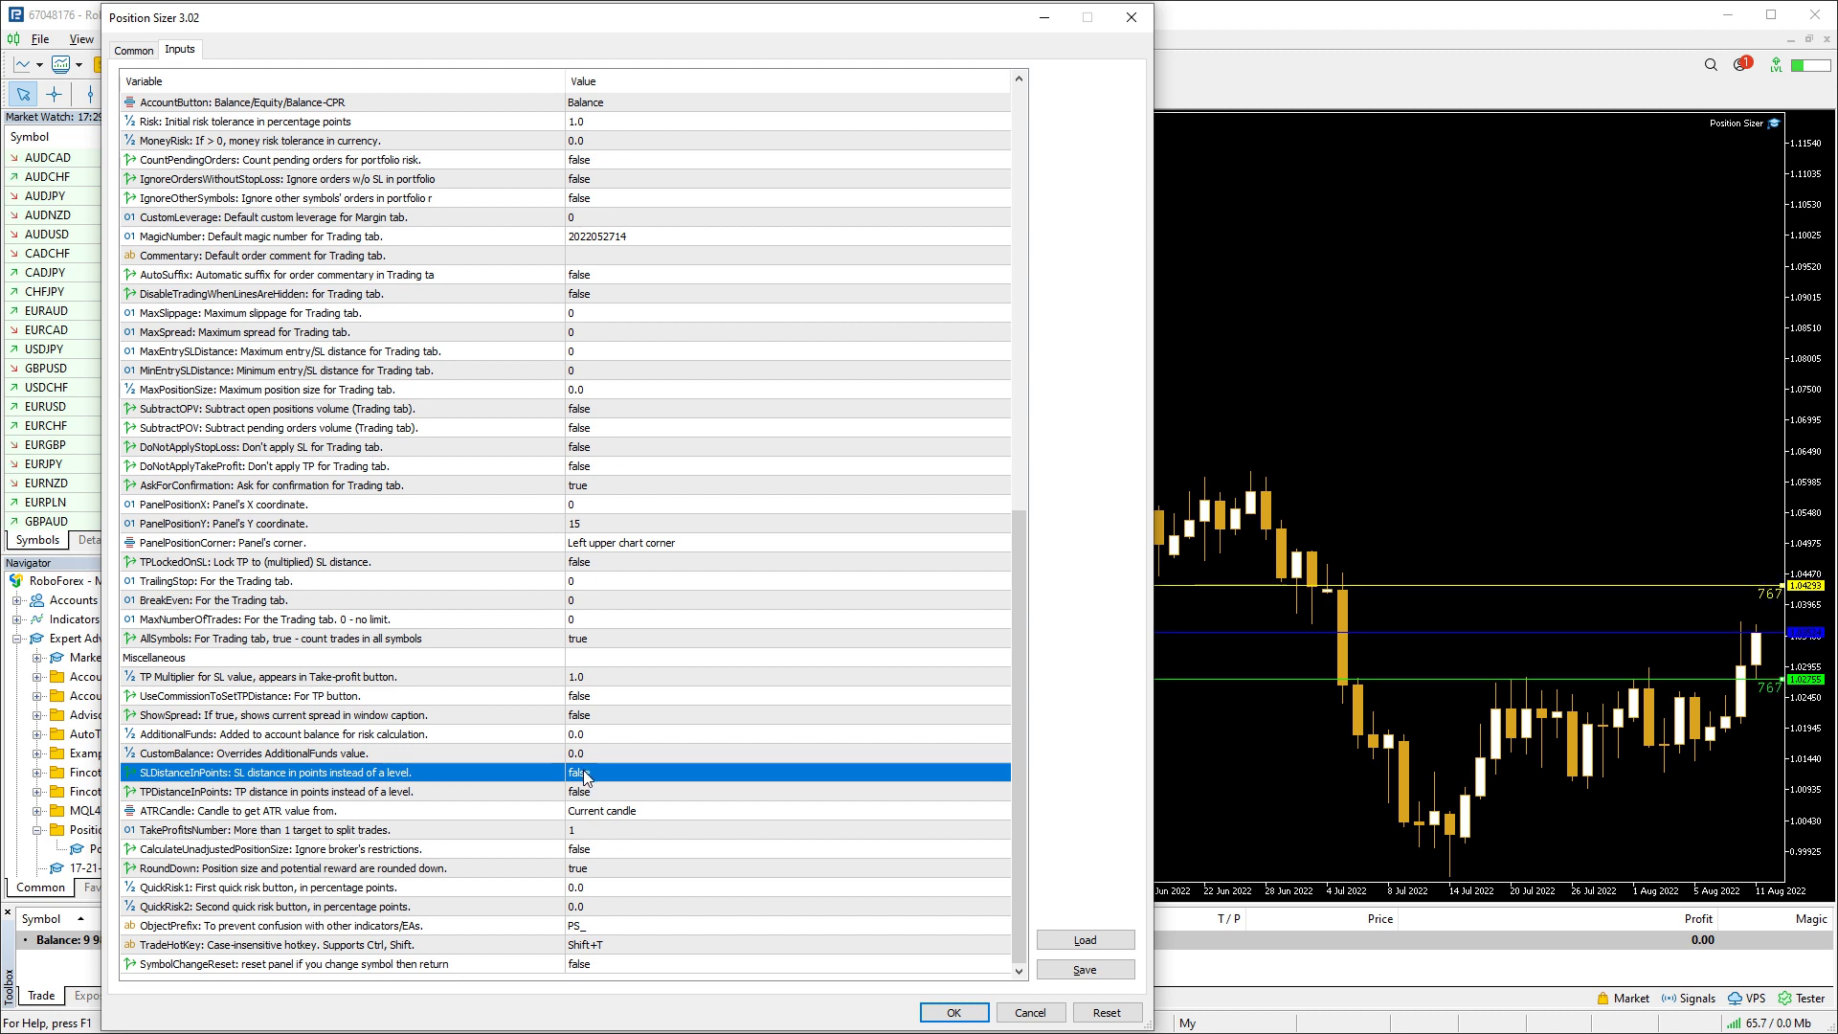
left_click(393, 796)
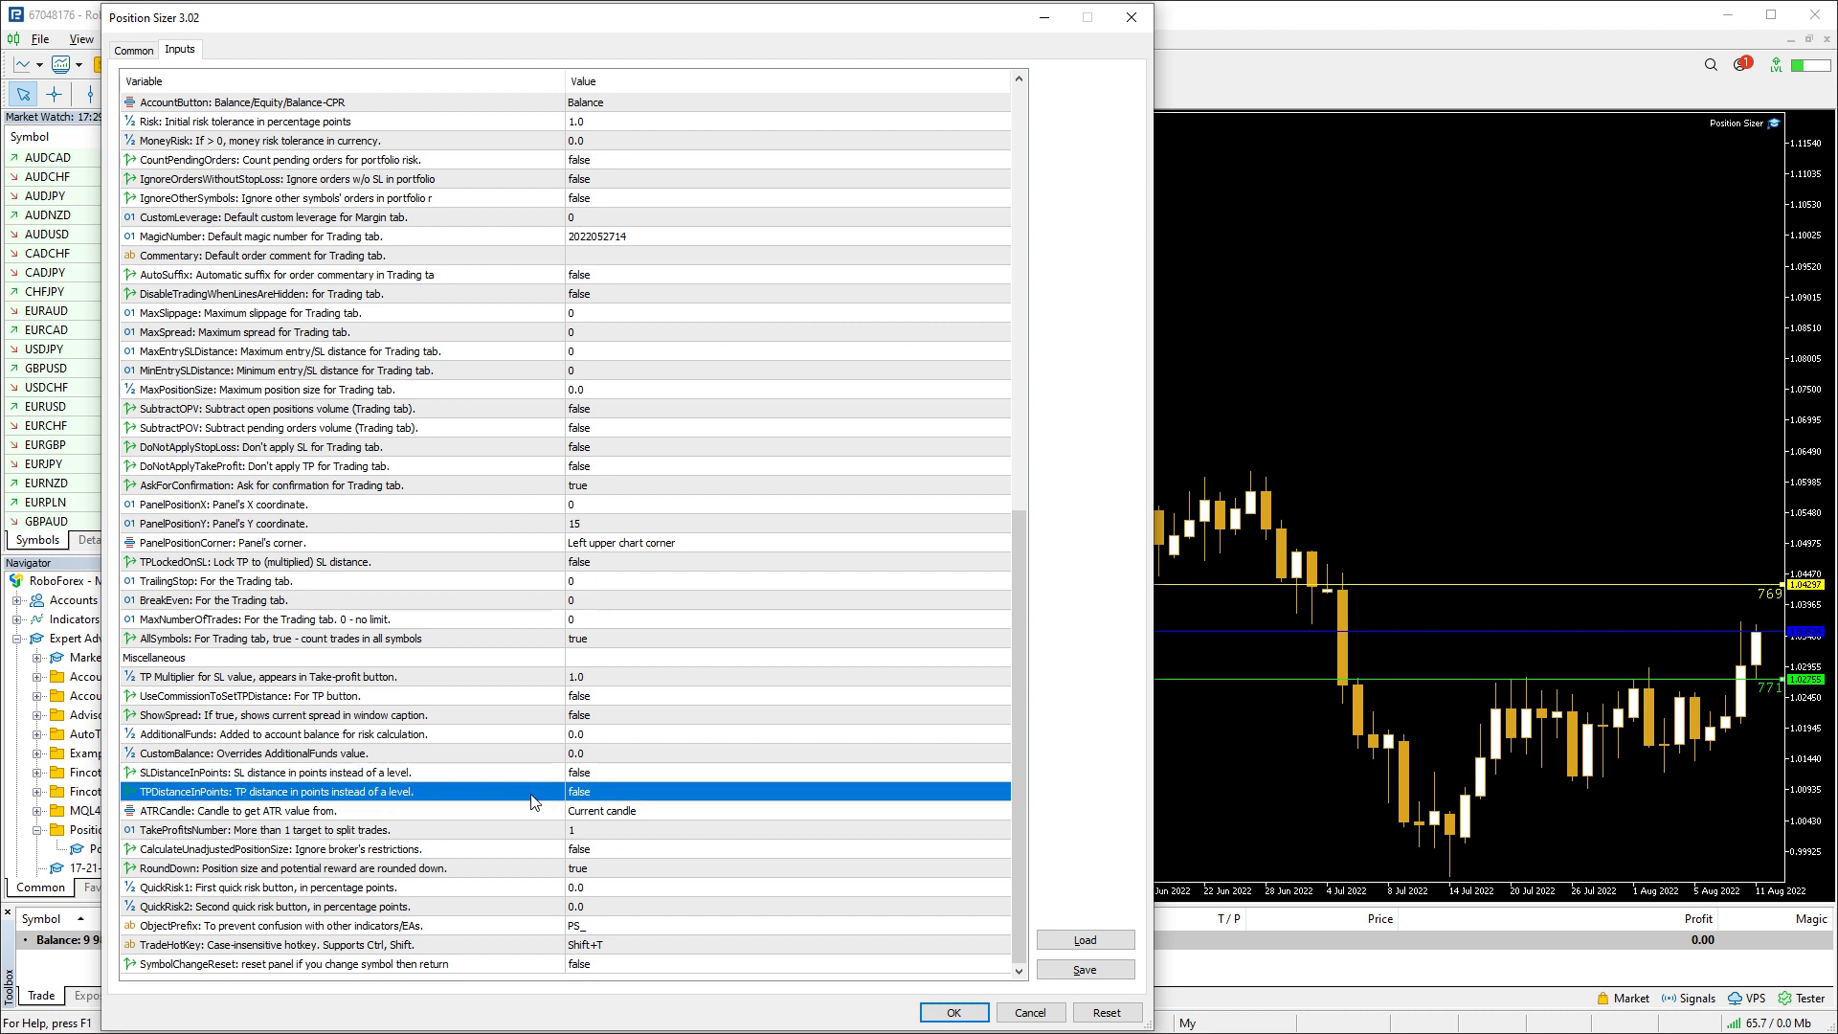
double_click(601, 772)
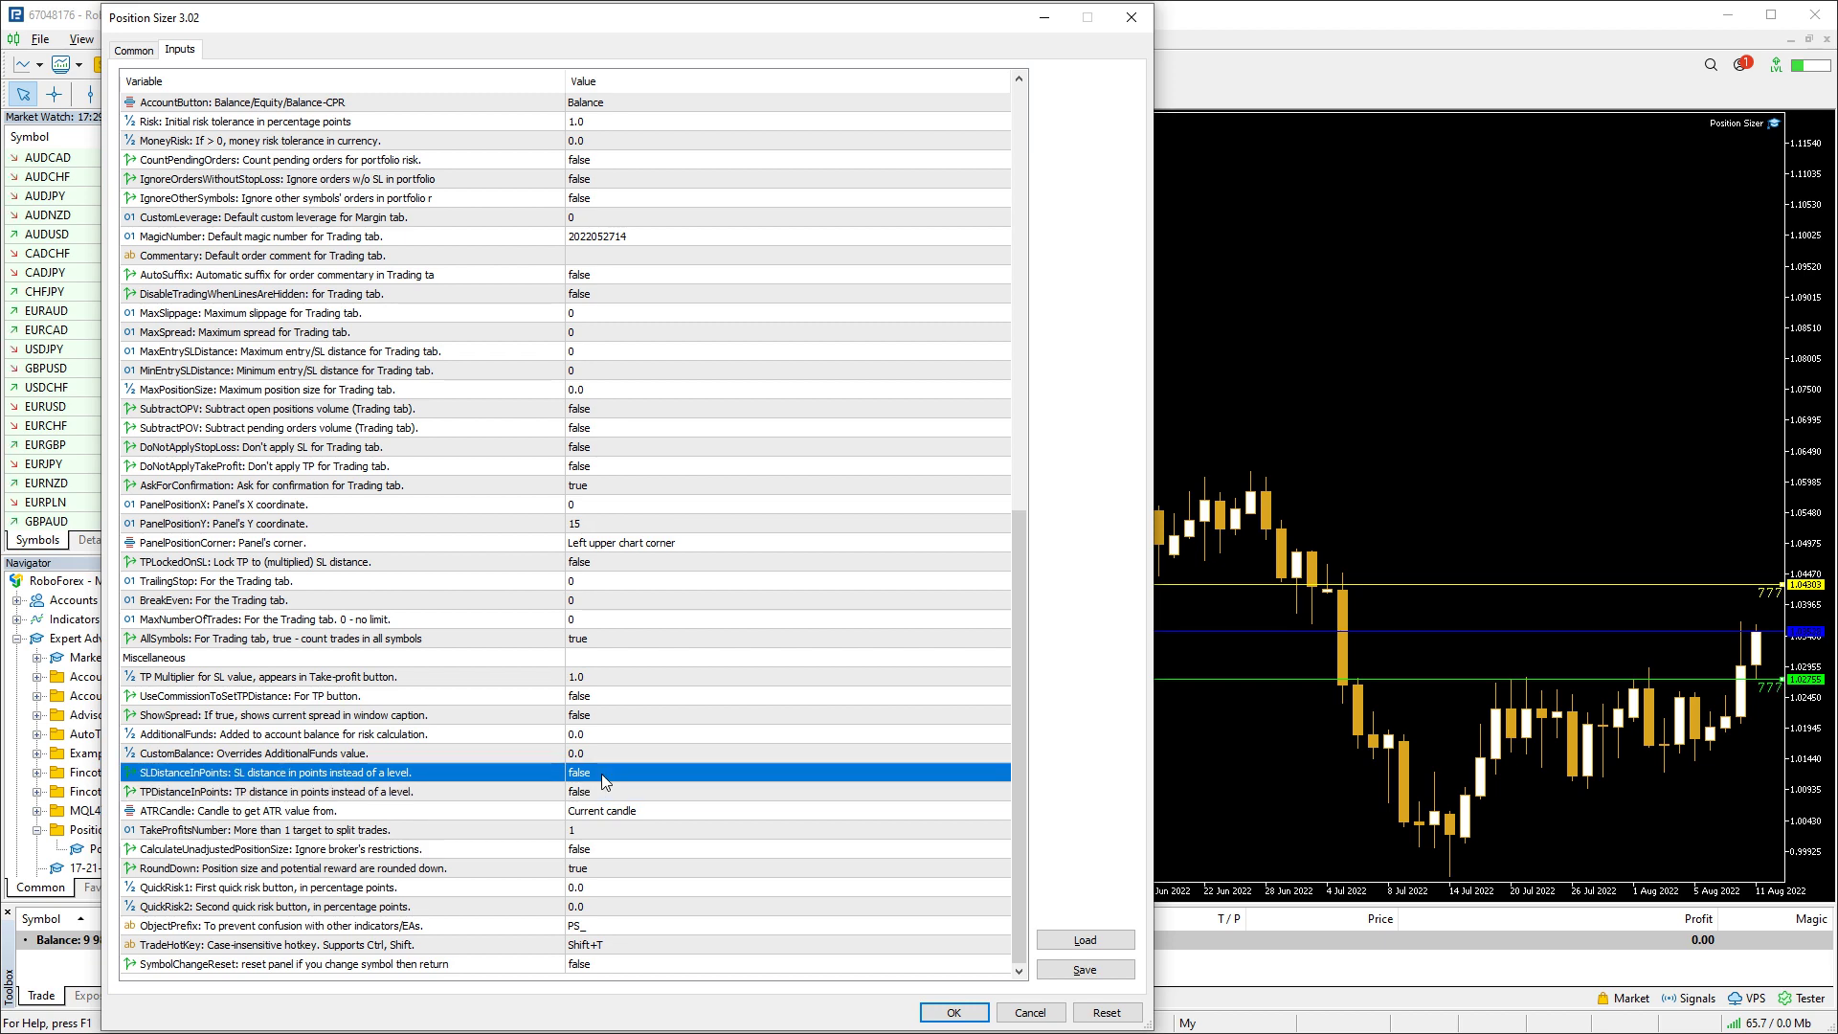
double_click(601, 792)
left_click(953, 1011)
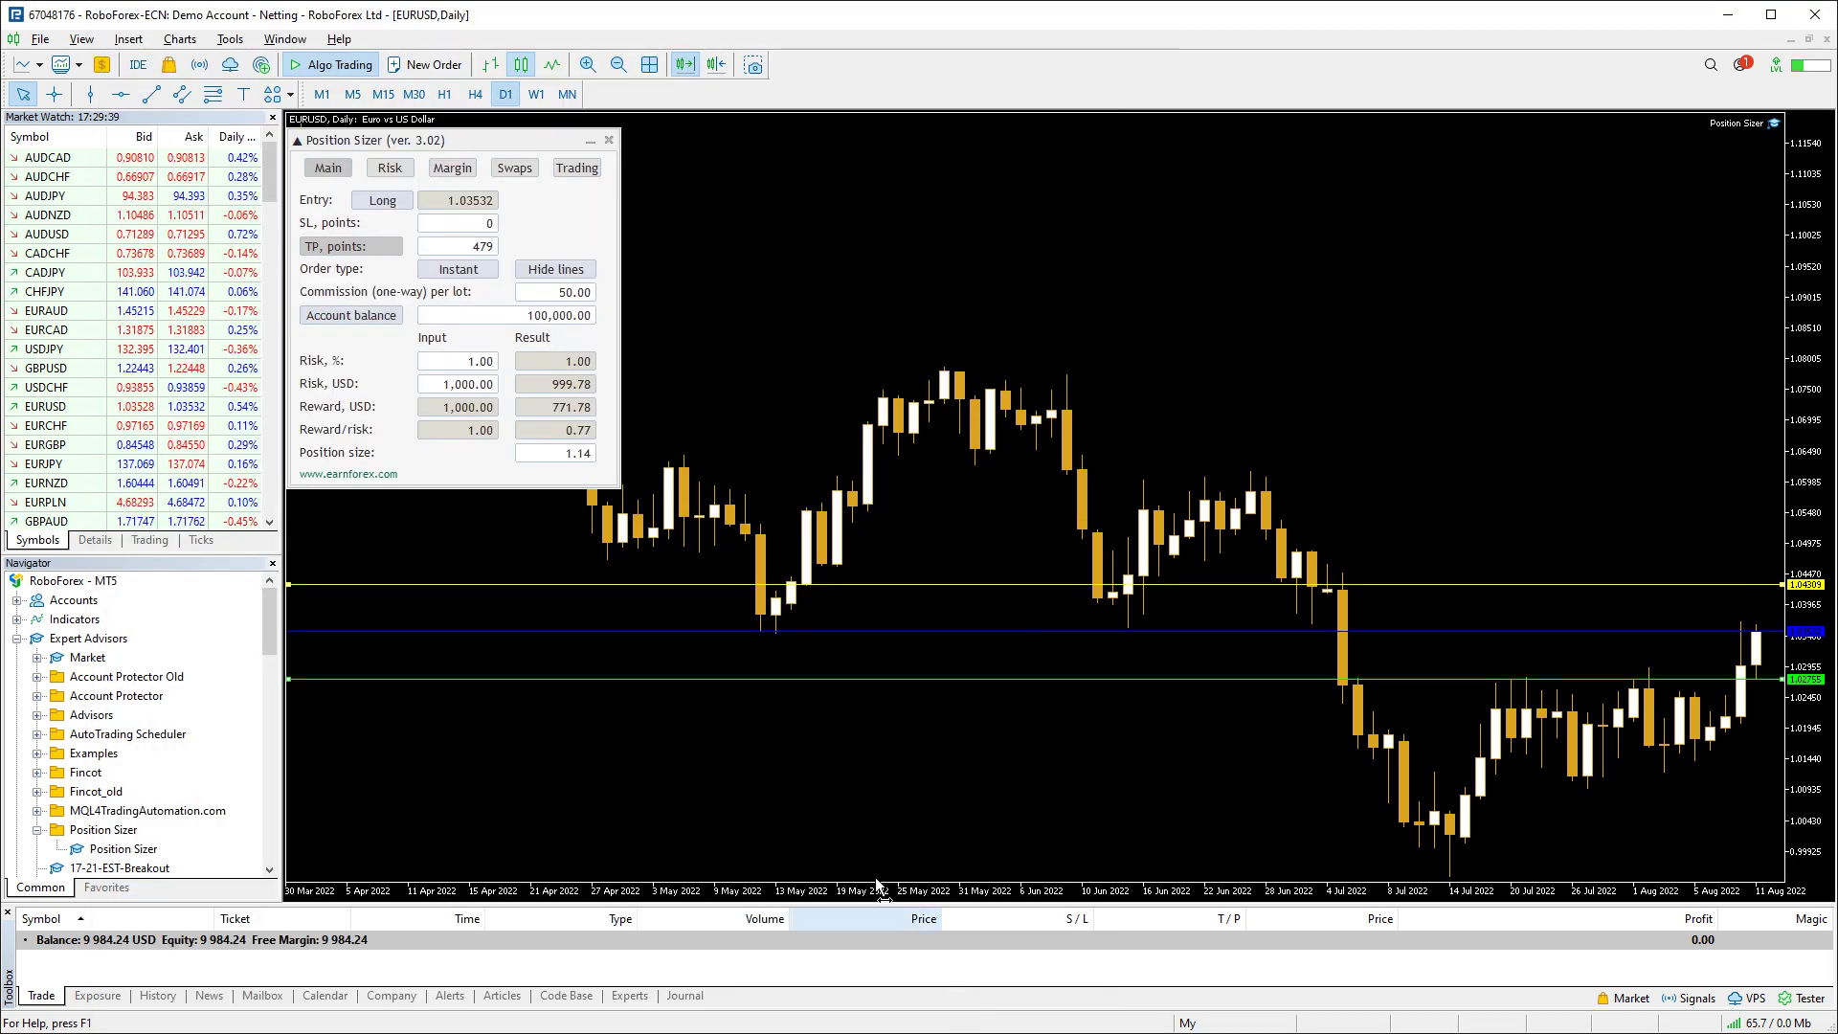
Set the panel's take-profit distance to 777 points
double_click(479, 246)
type("777")
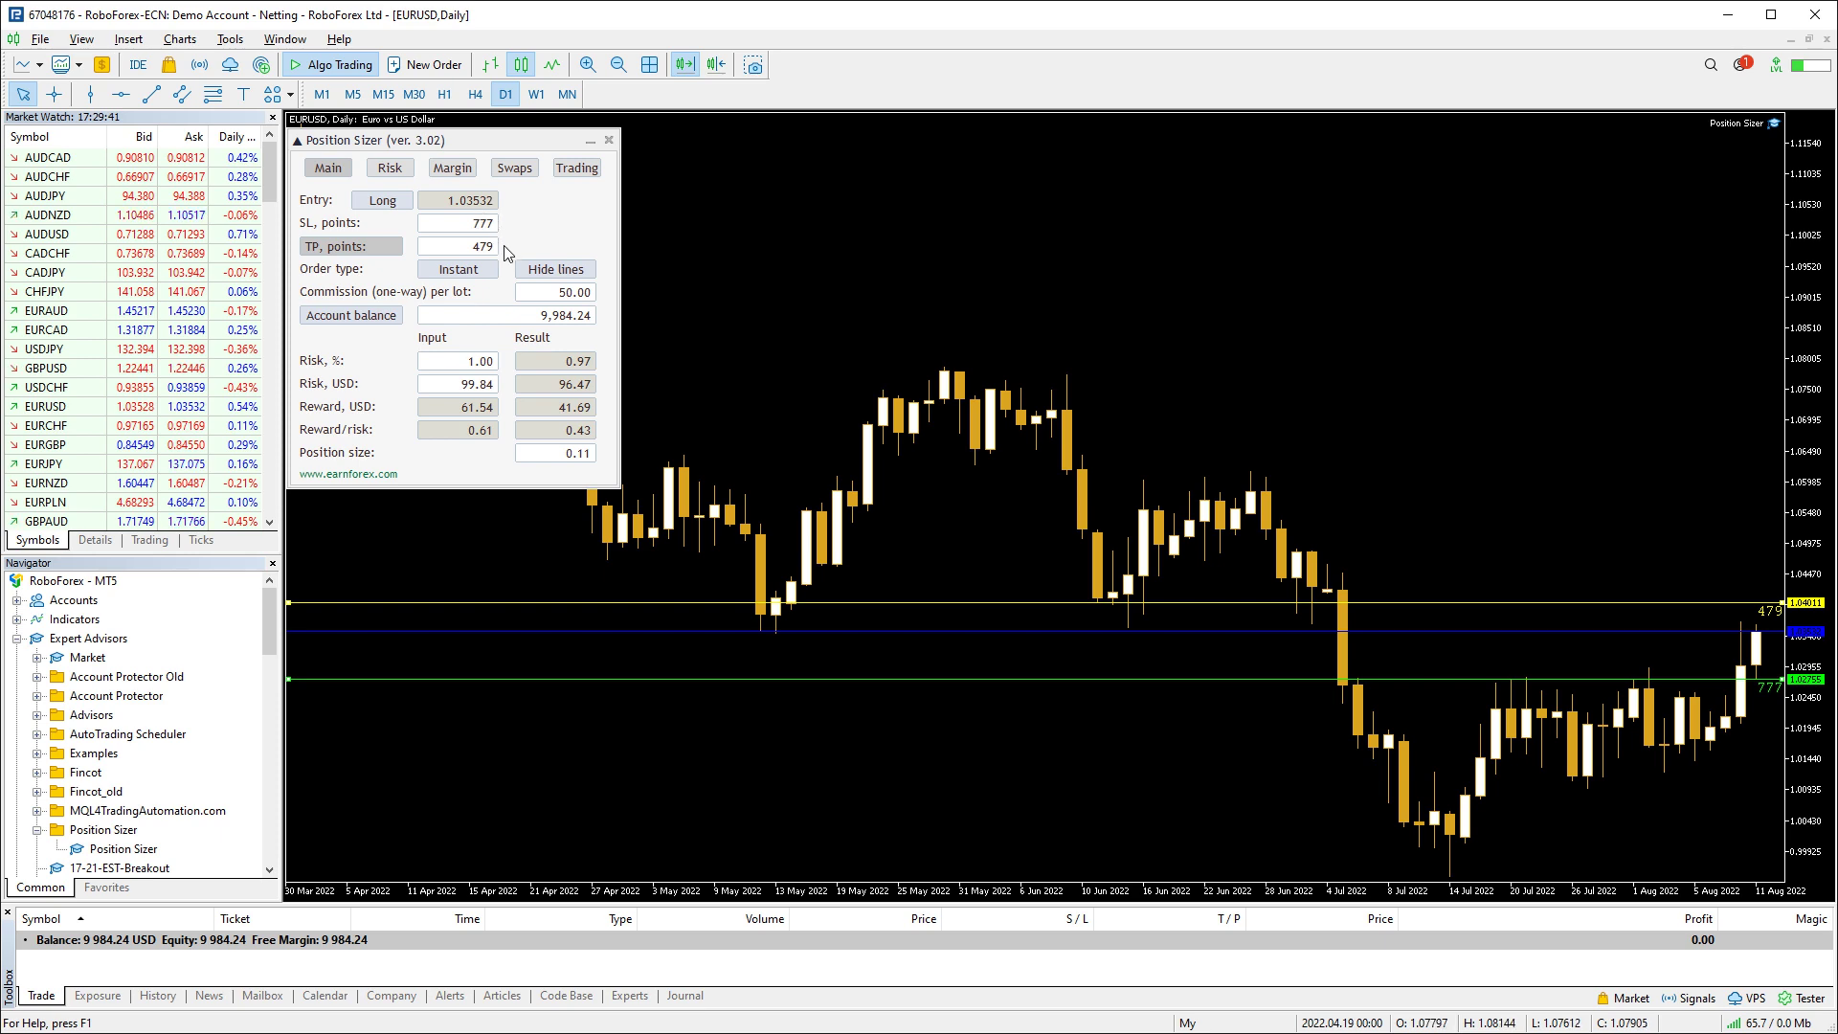
key("Return")
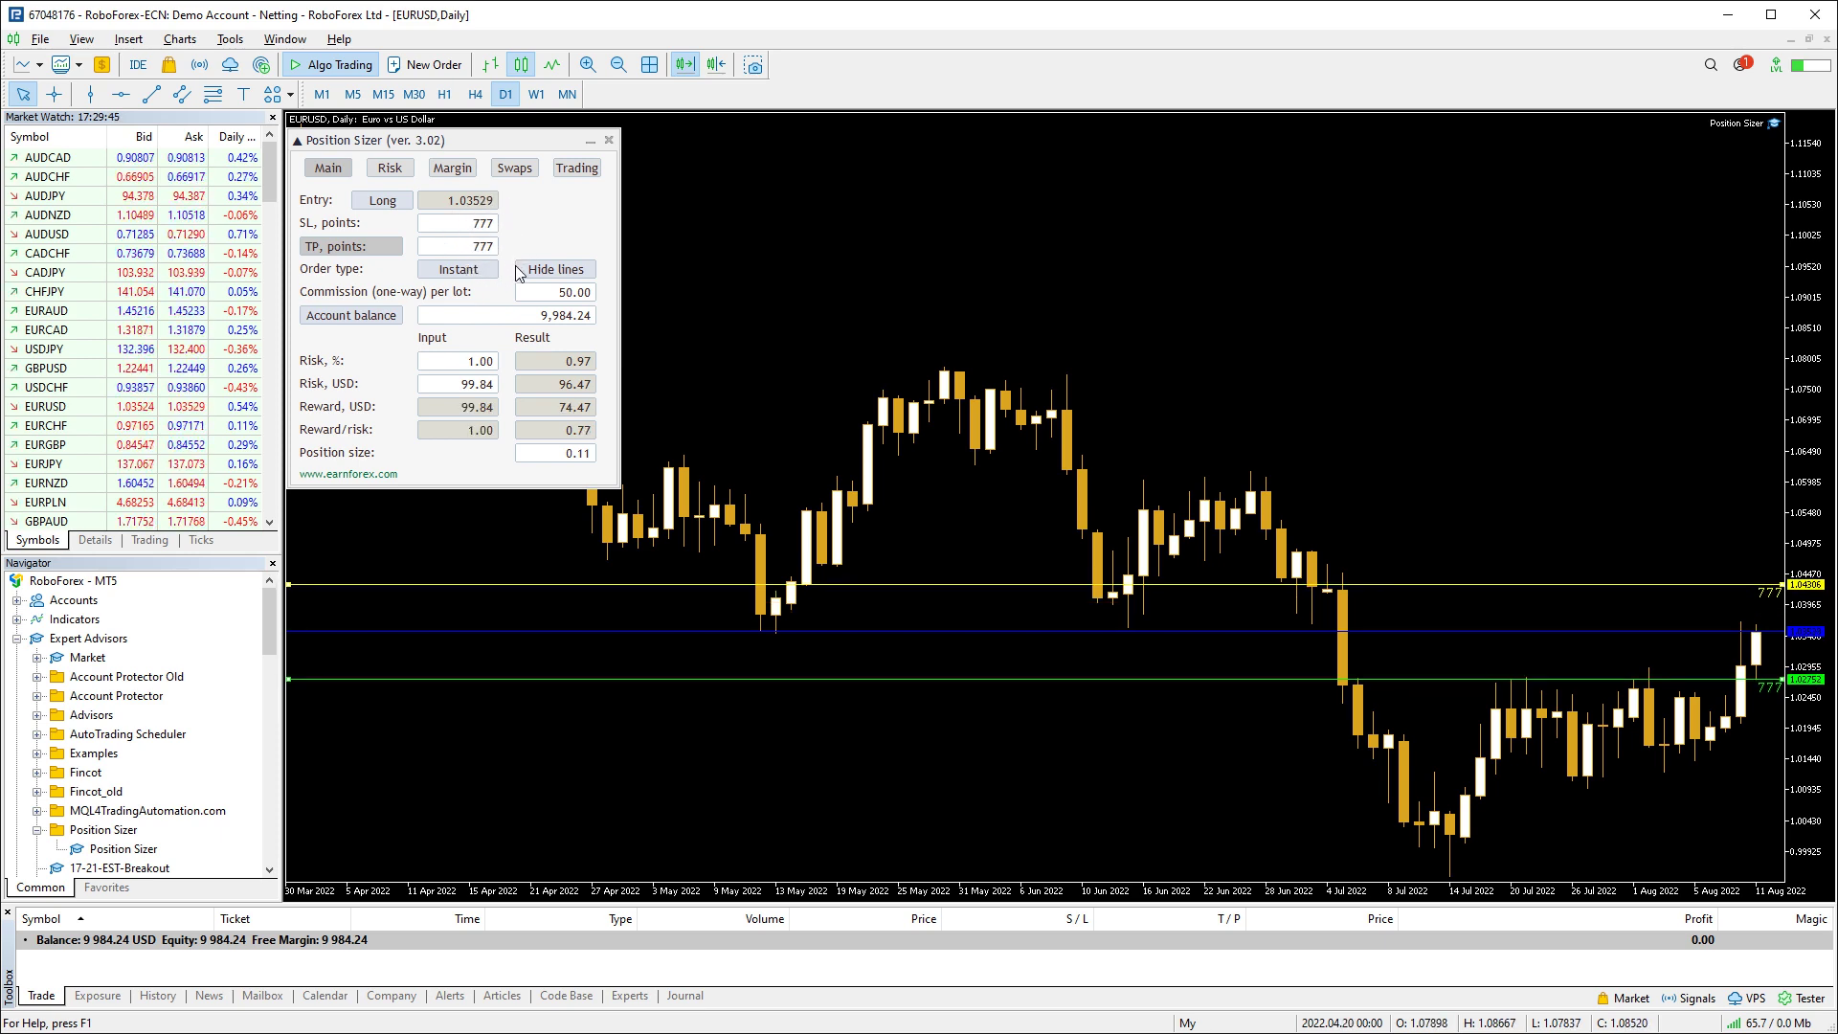
key("F7")
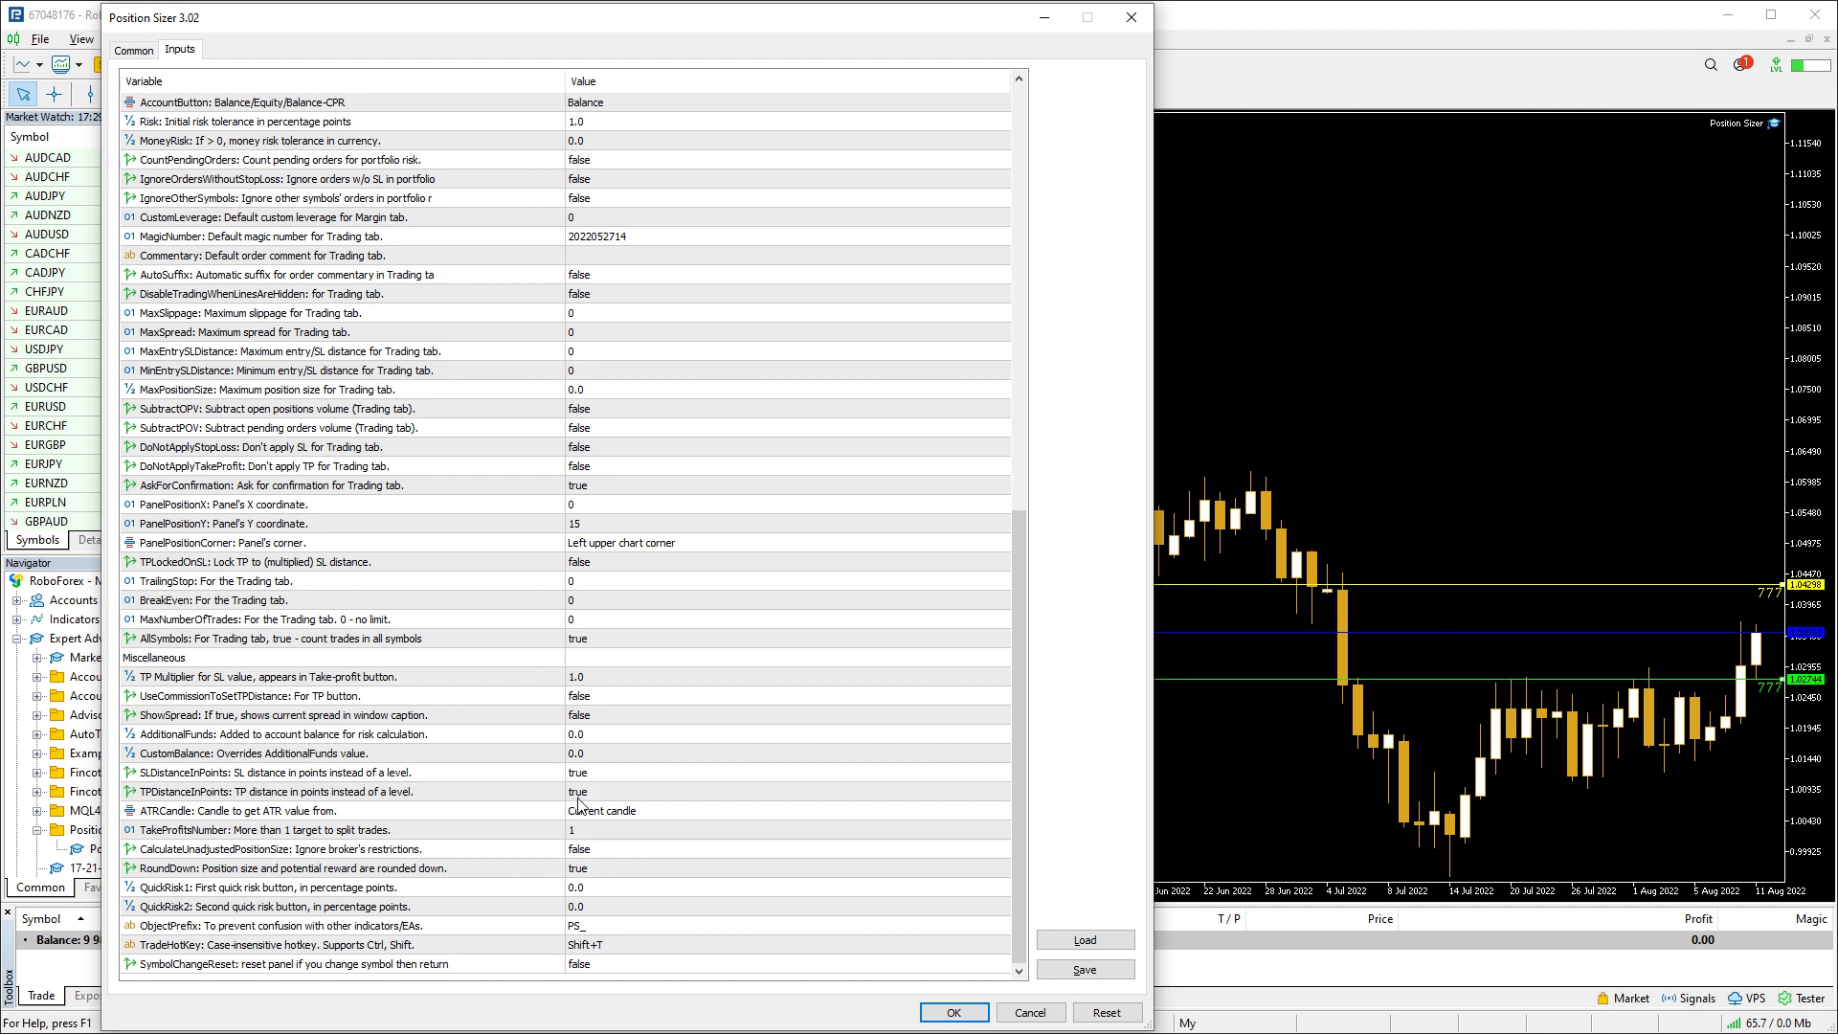
Check the ATRCandle choices and keep it on Current candle
left_click(541, 814)
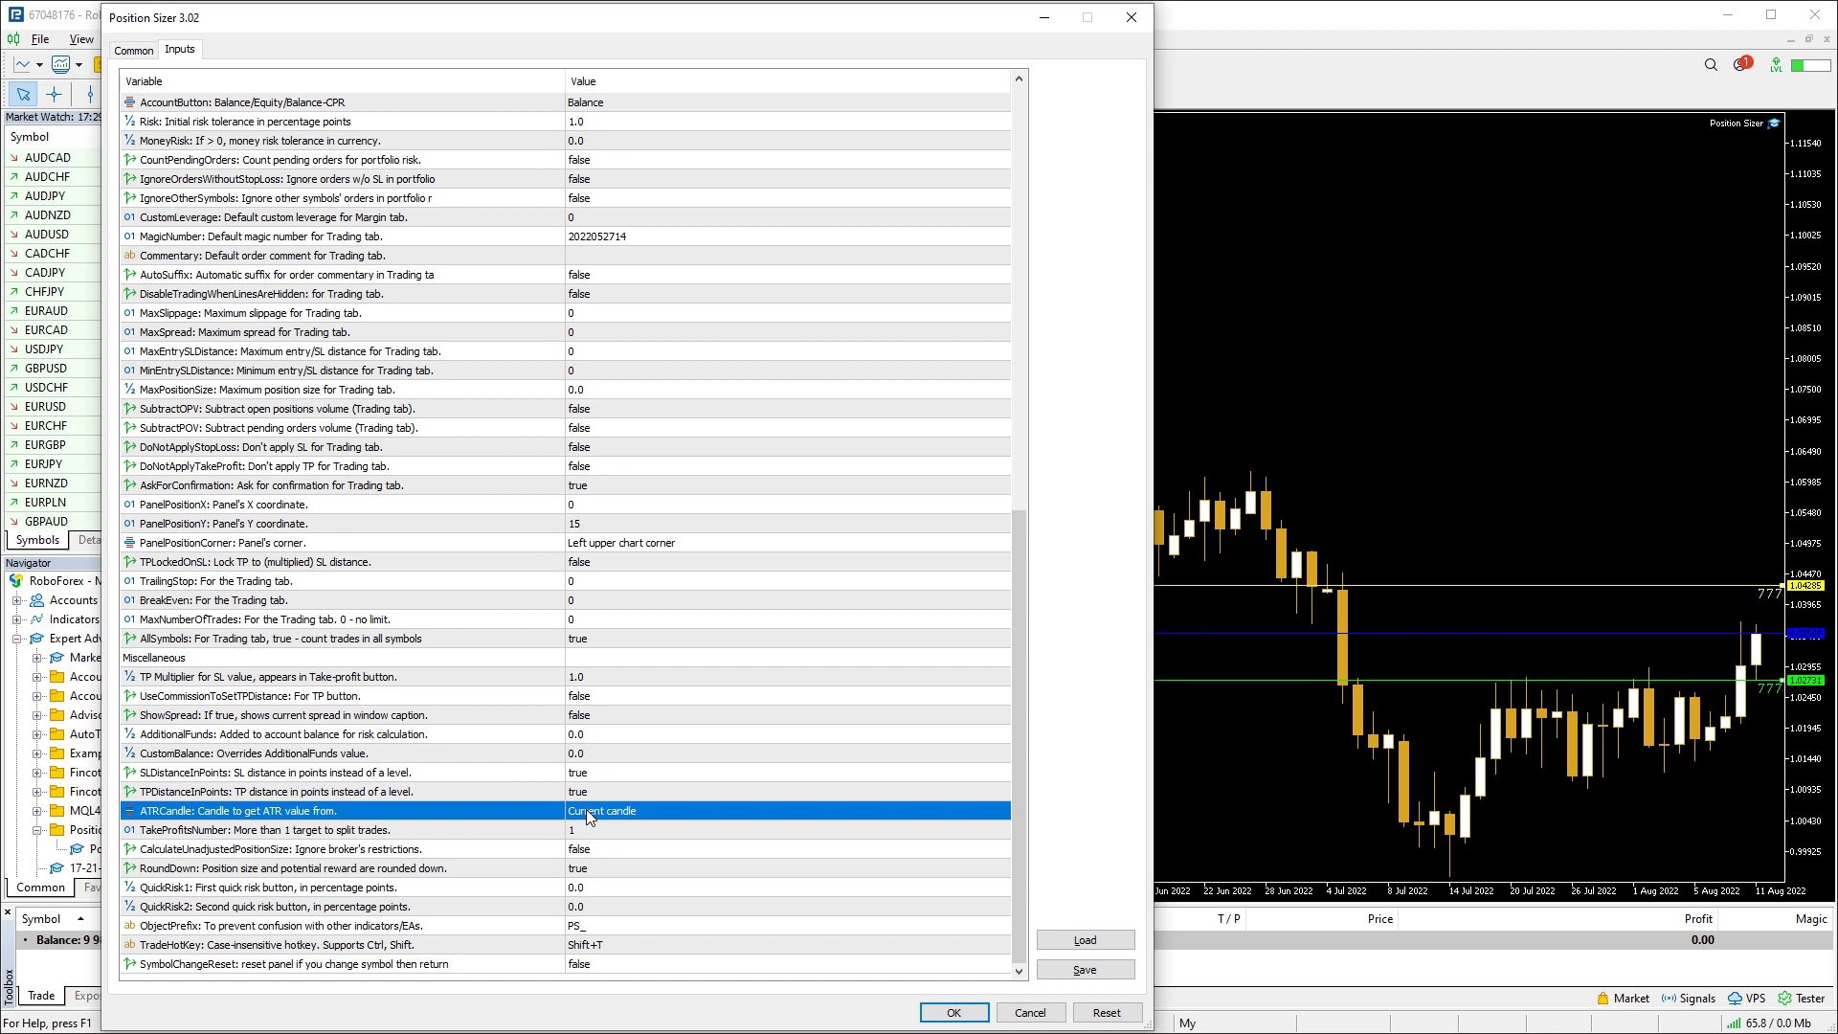
left_click(585, 809)
left_click(586, 809)
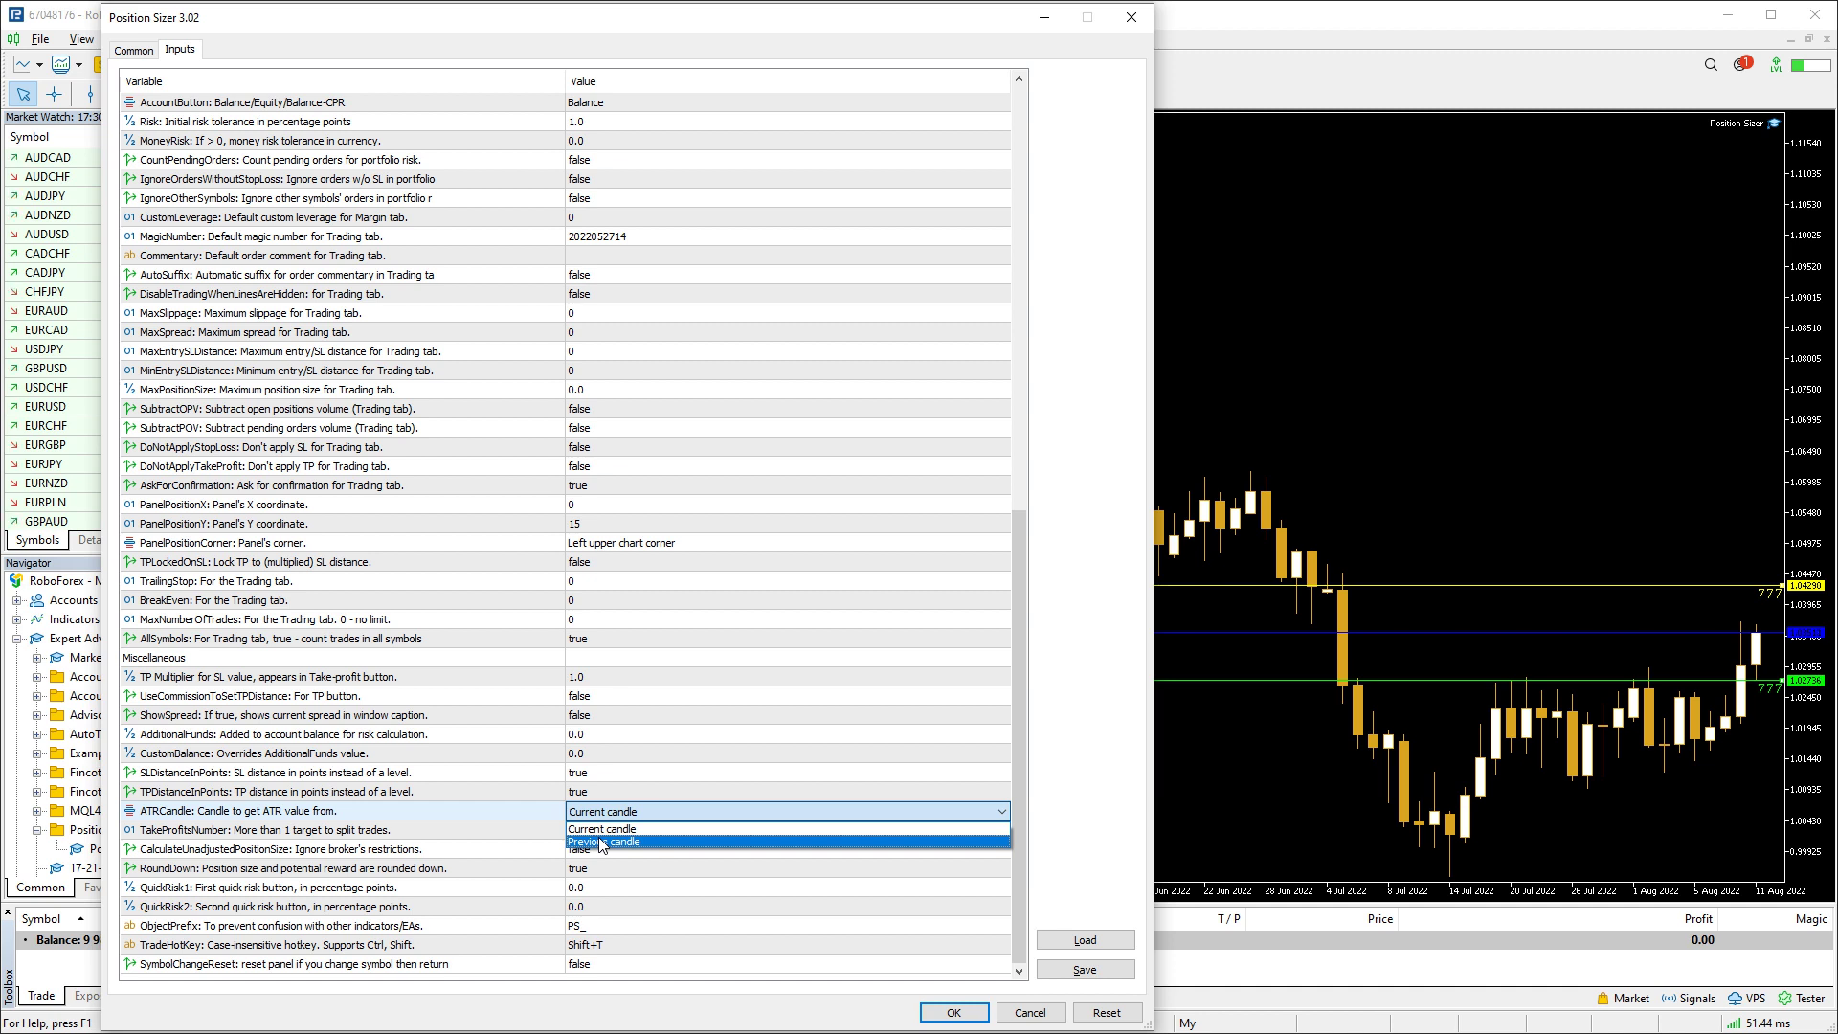
left_click(554, 806)
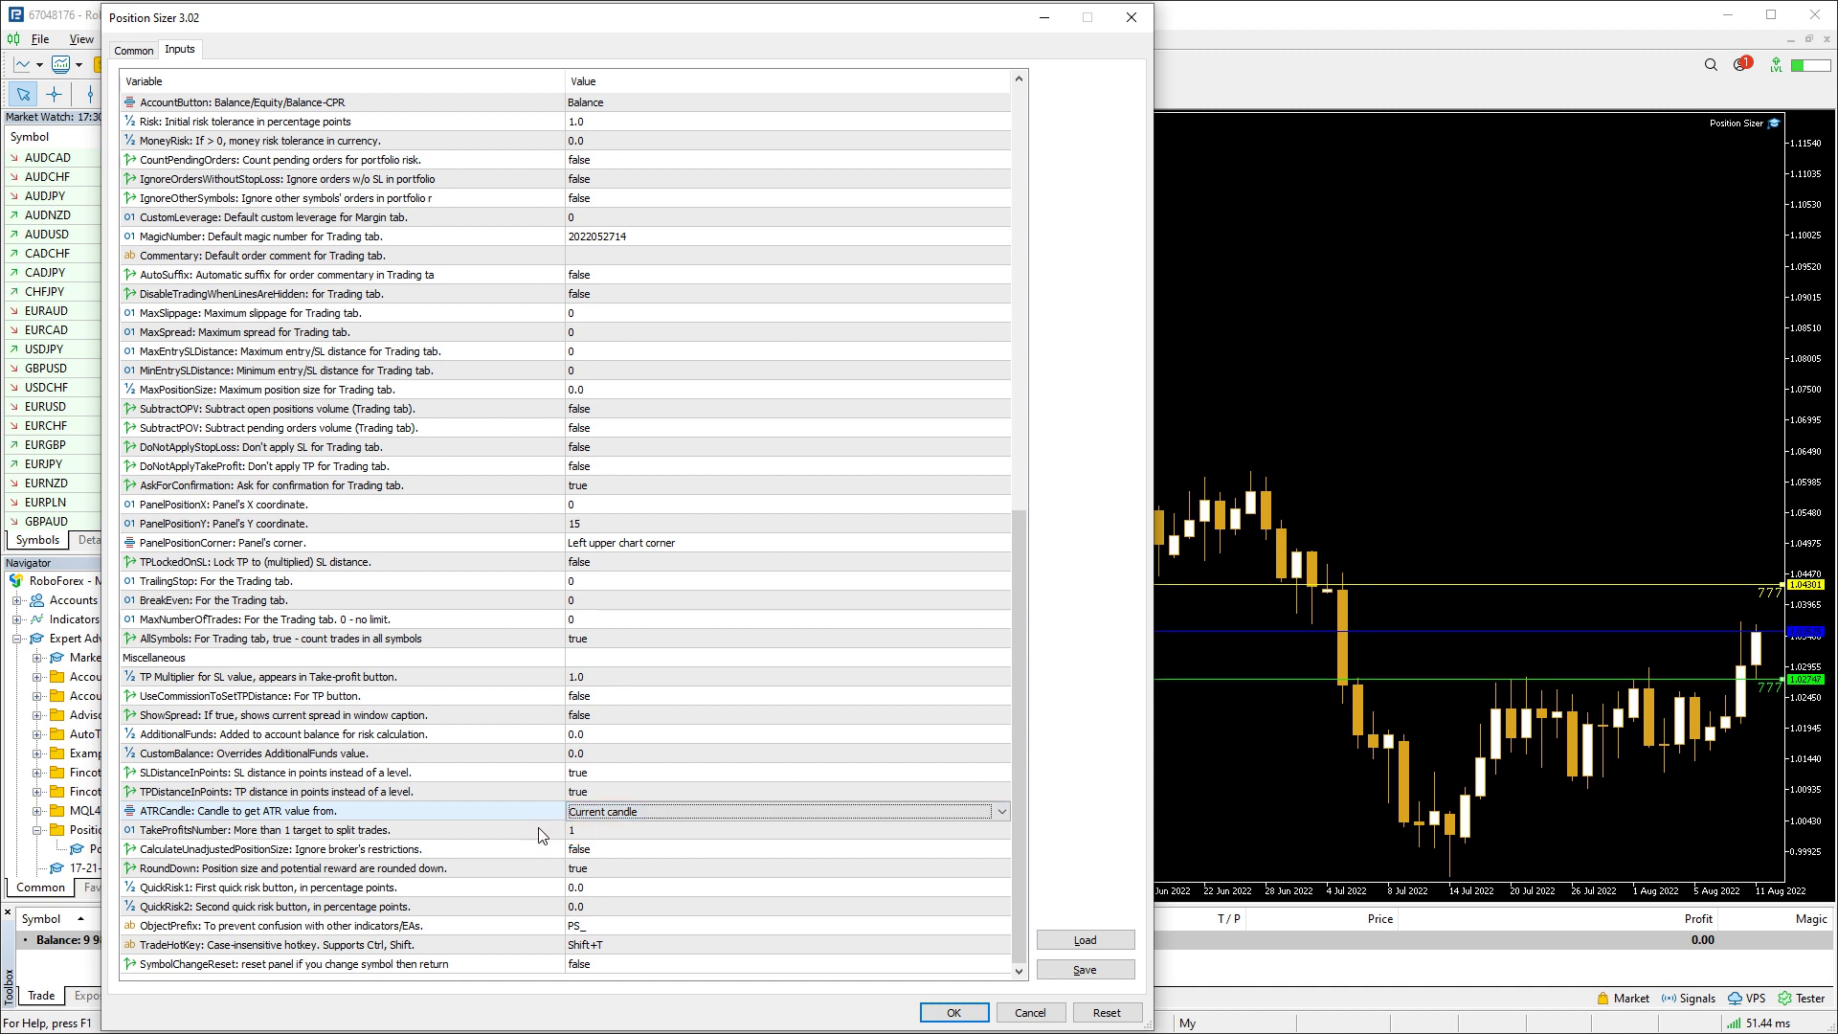
Set TakeProfitsNumber to 3 and view the three 33% take-profit levels on the Trading tab
left_click(550, 831)
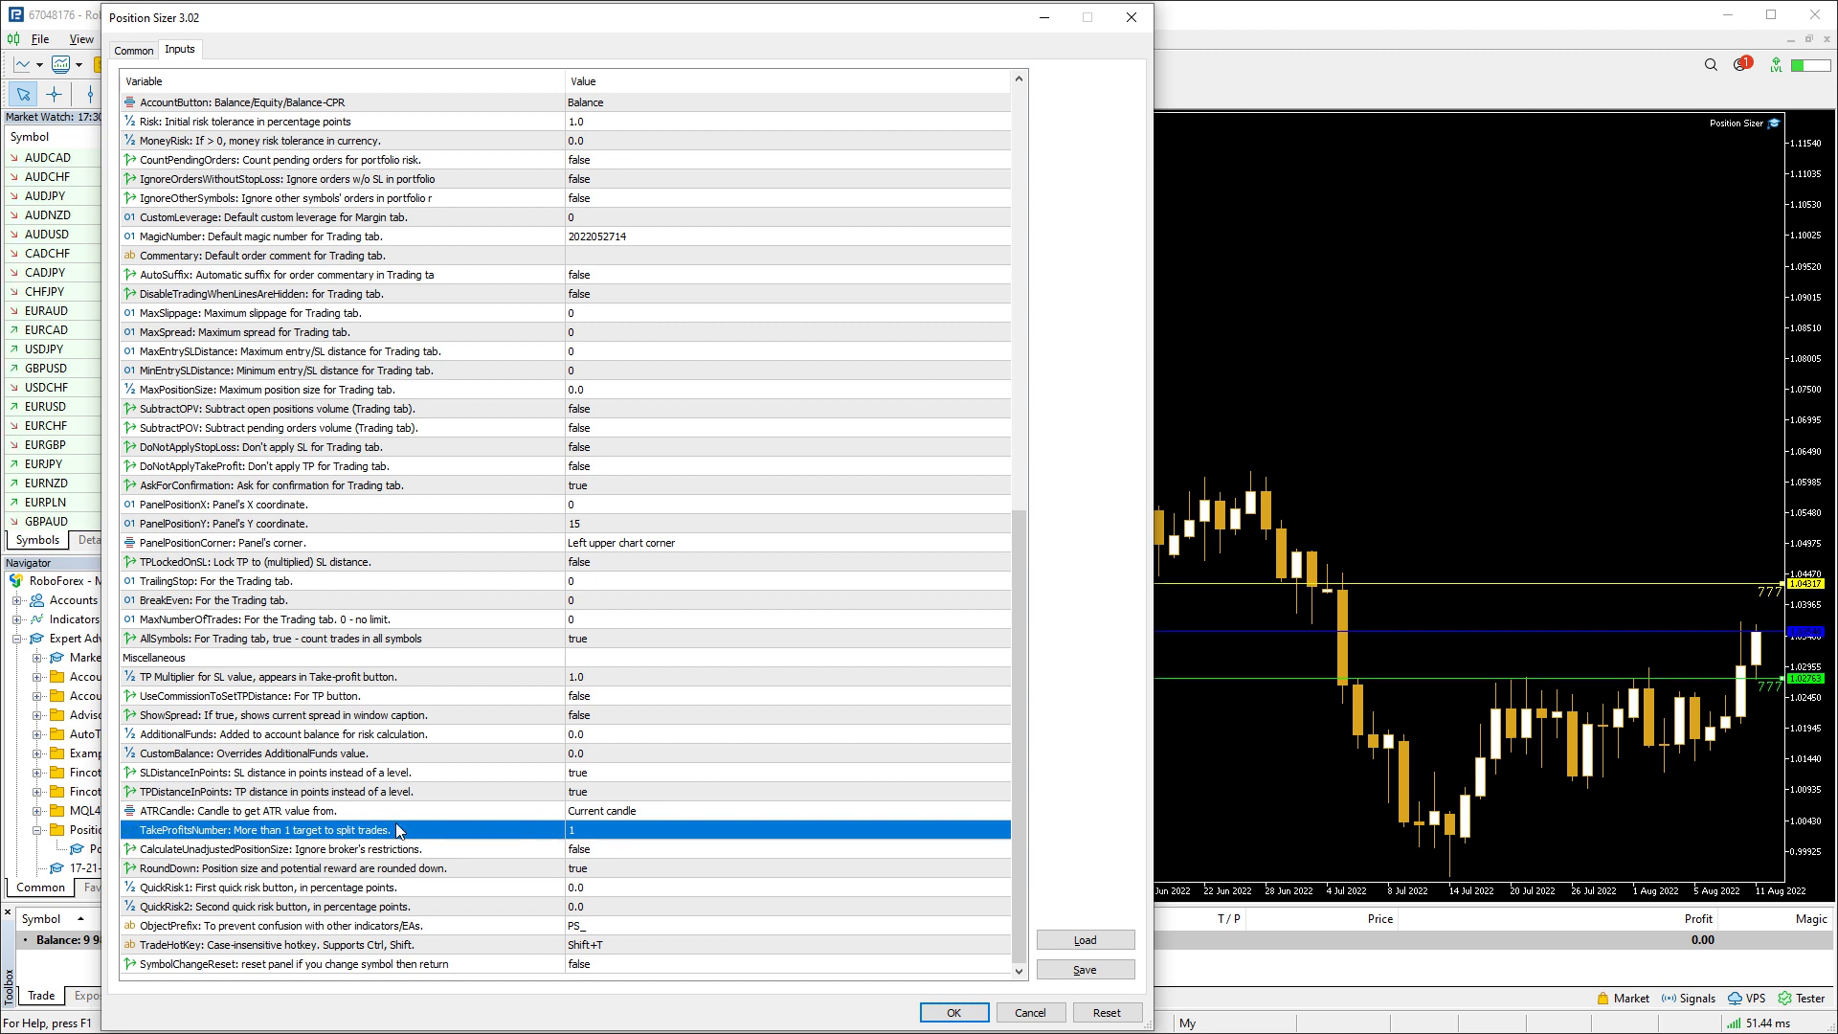
left_click(579, 830)
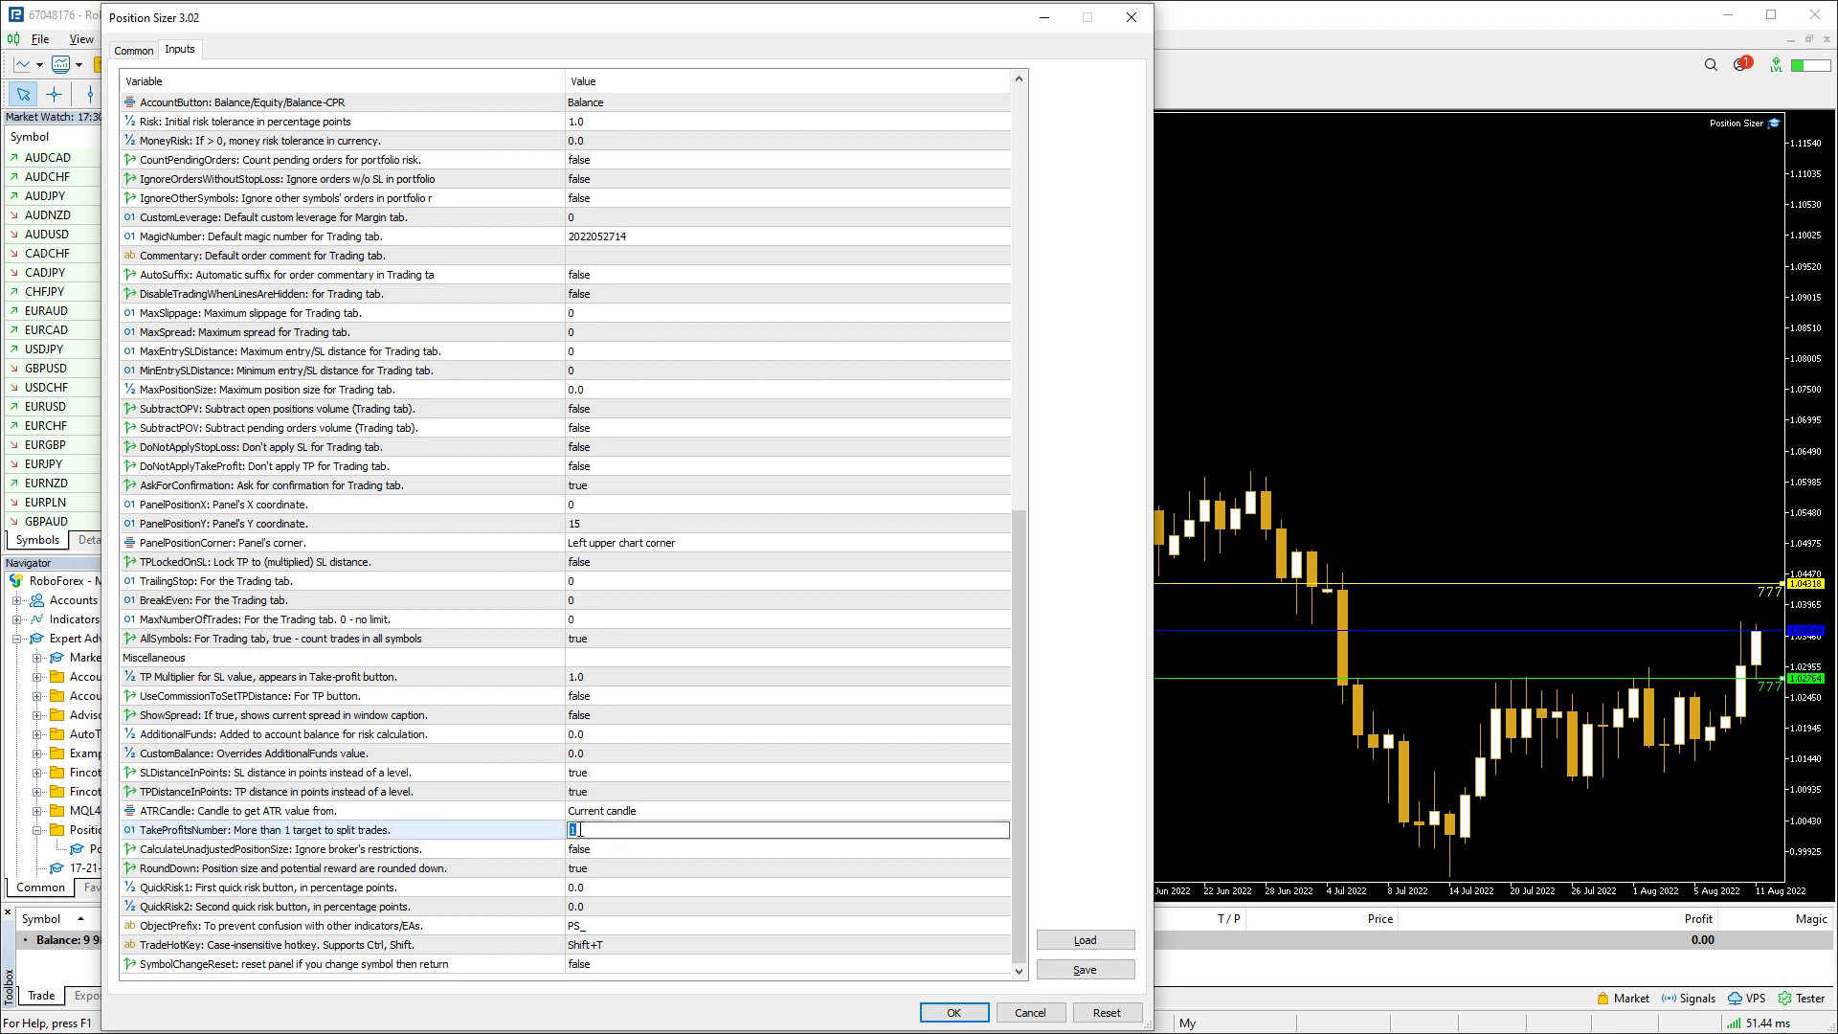
type("3")
left_click(641, 873)
left_click(953, 1011)
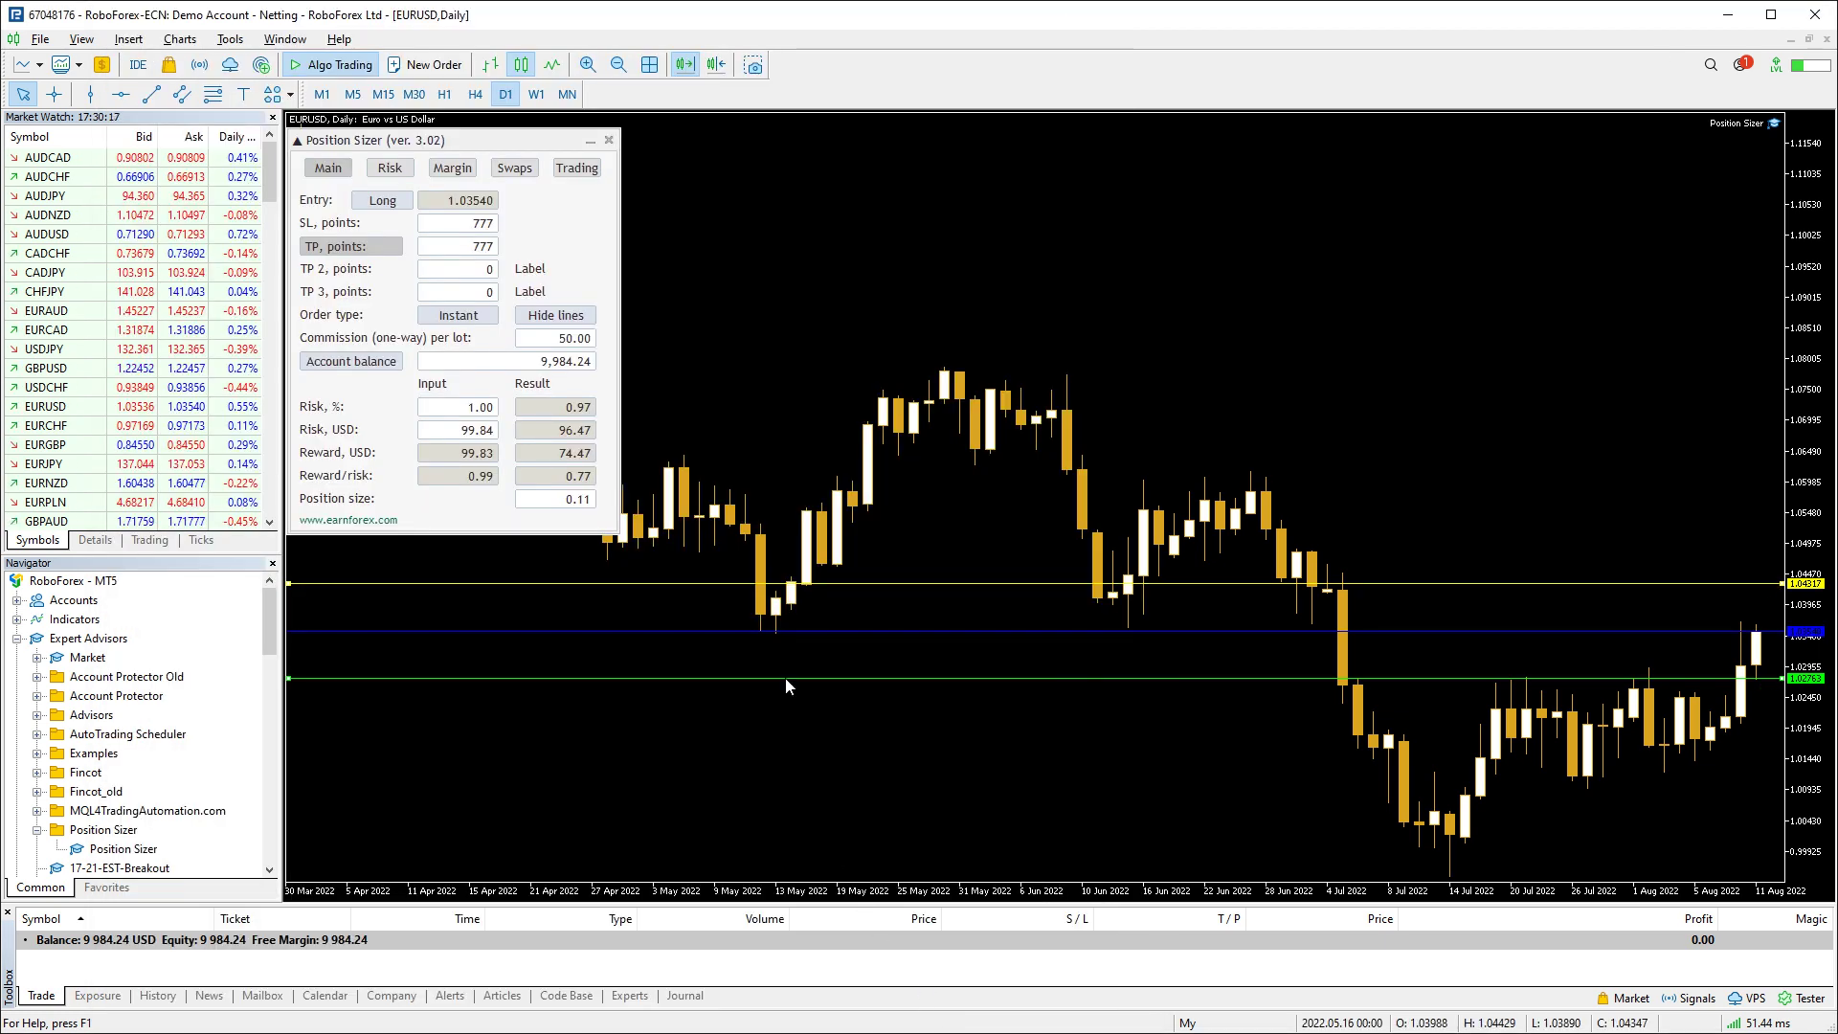
left_click(576, 168)
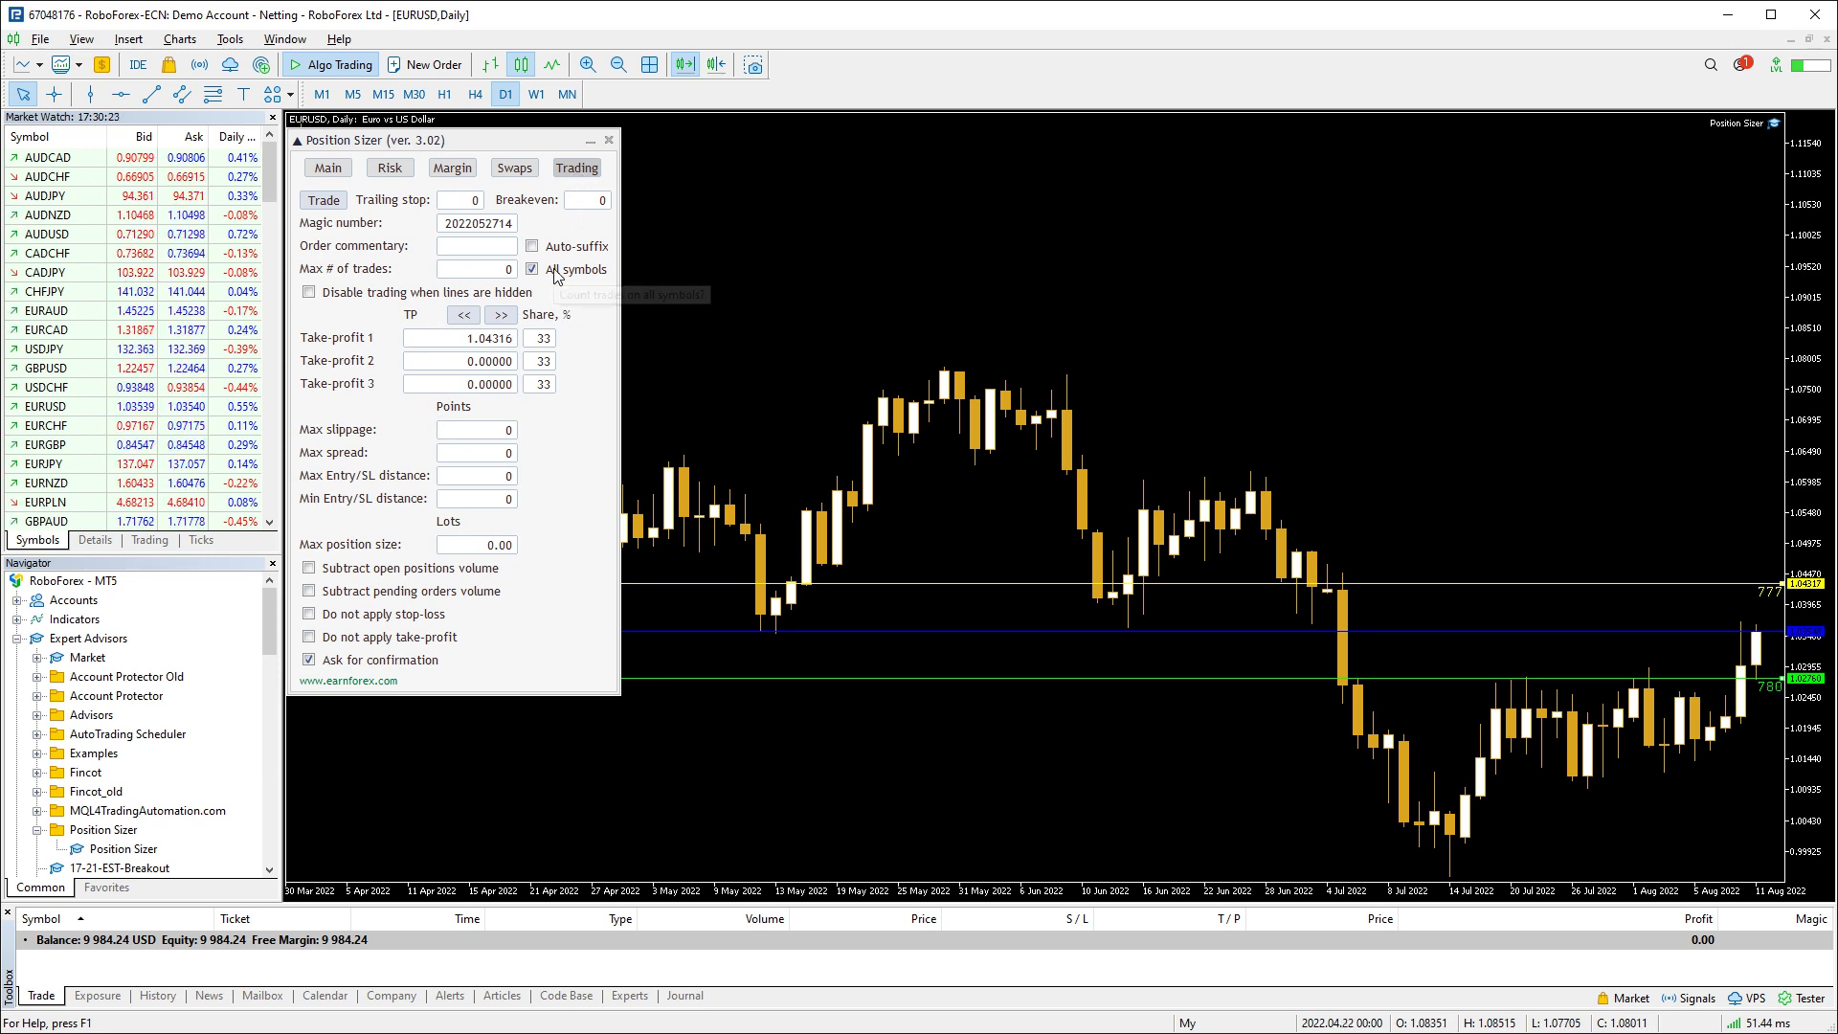
Reset inputs and enable CalculateUnadjustedPositionSize, giving a Main-tab position size of 0.11462686
key("F7")
scroll(472, 607, "down", 14)
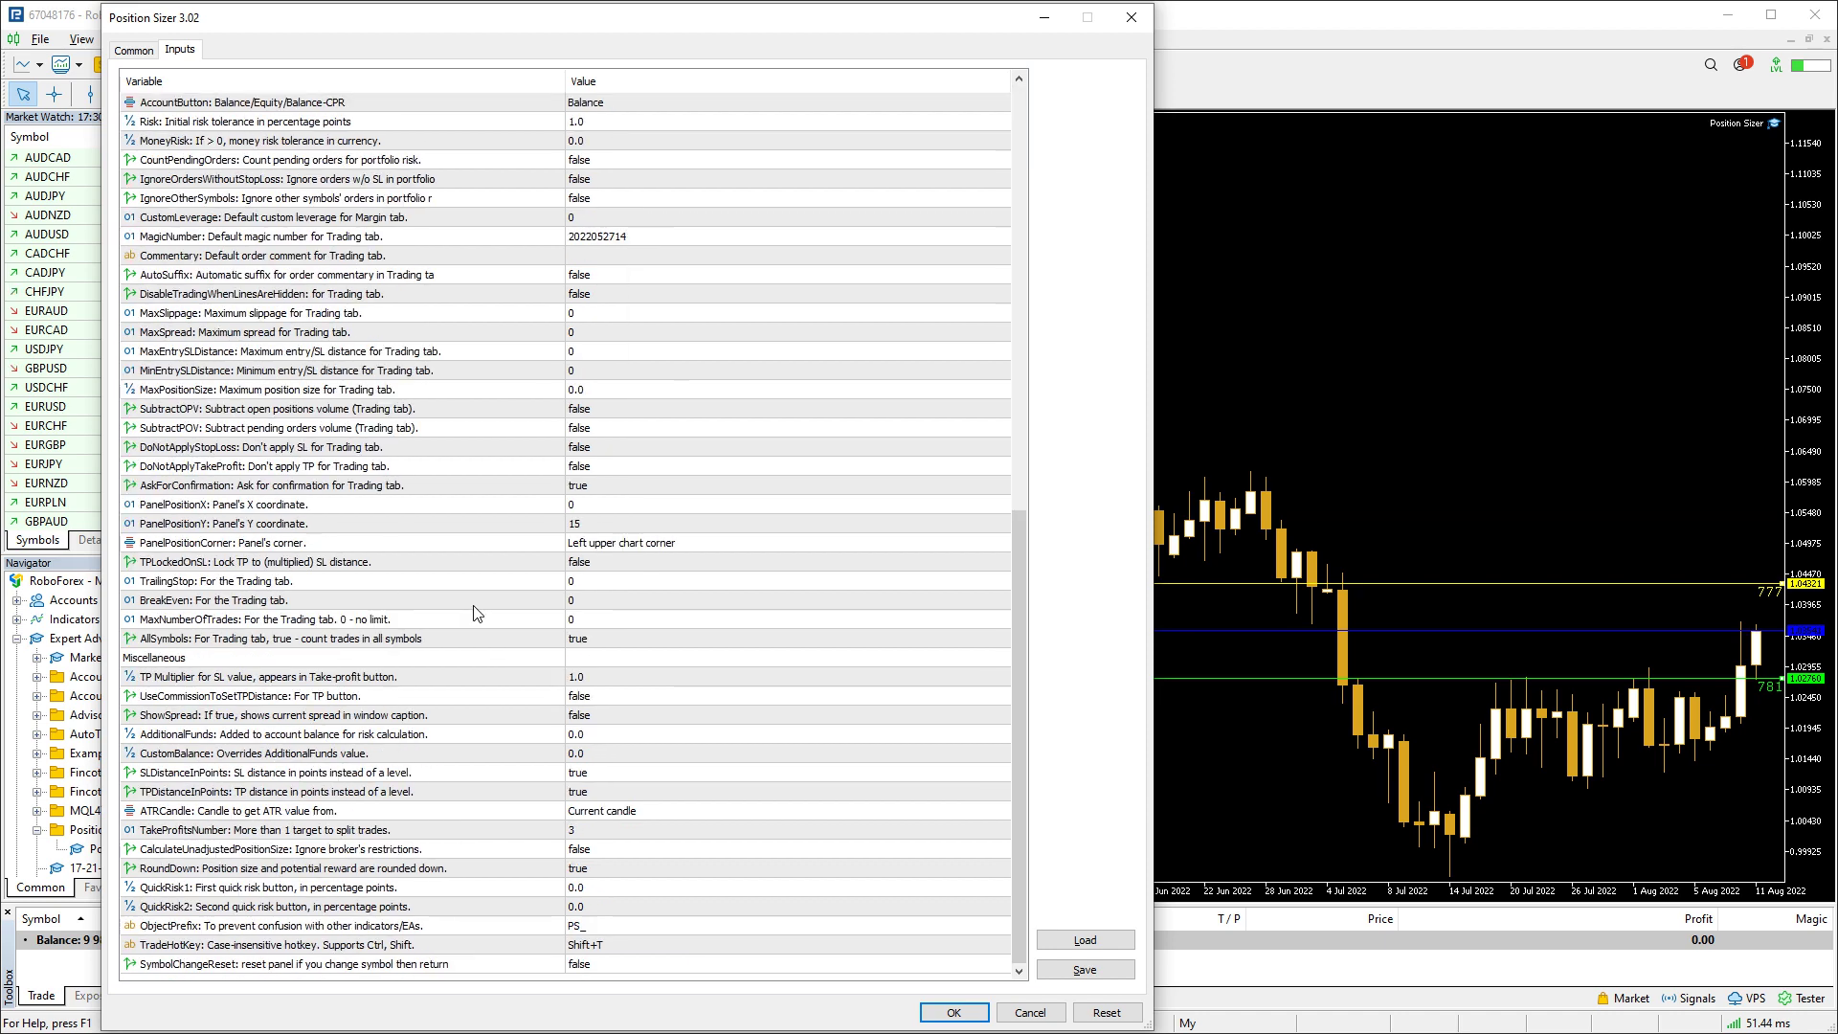
left_click(1106, 1012)
left_click(508, 855)
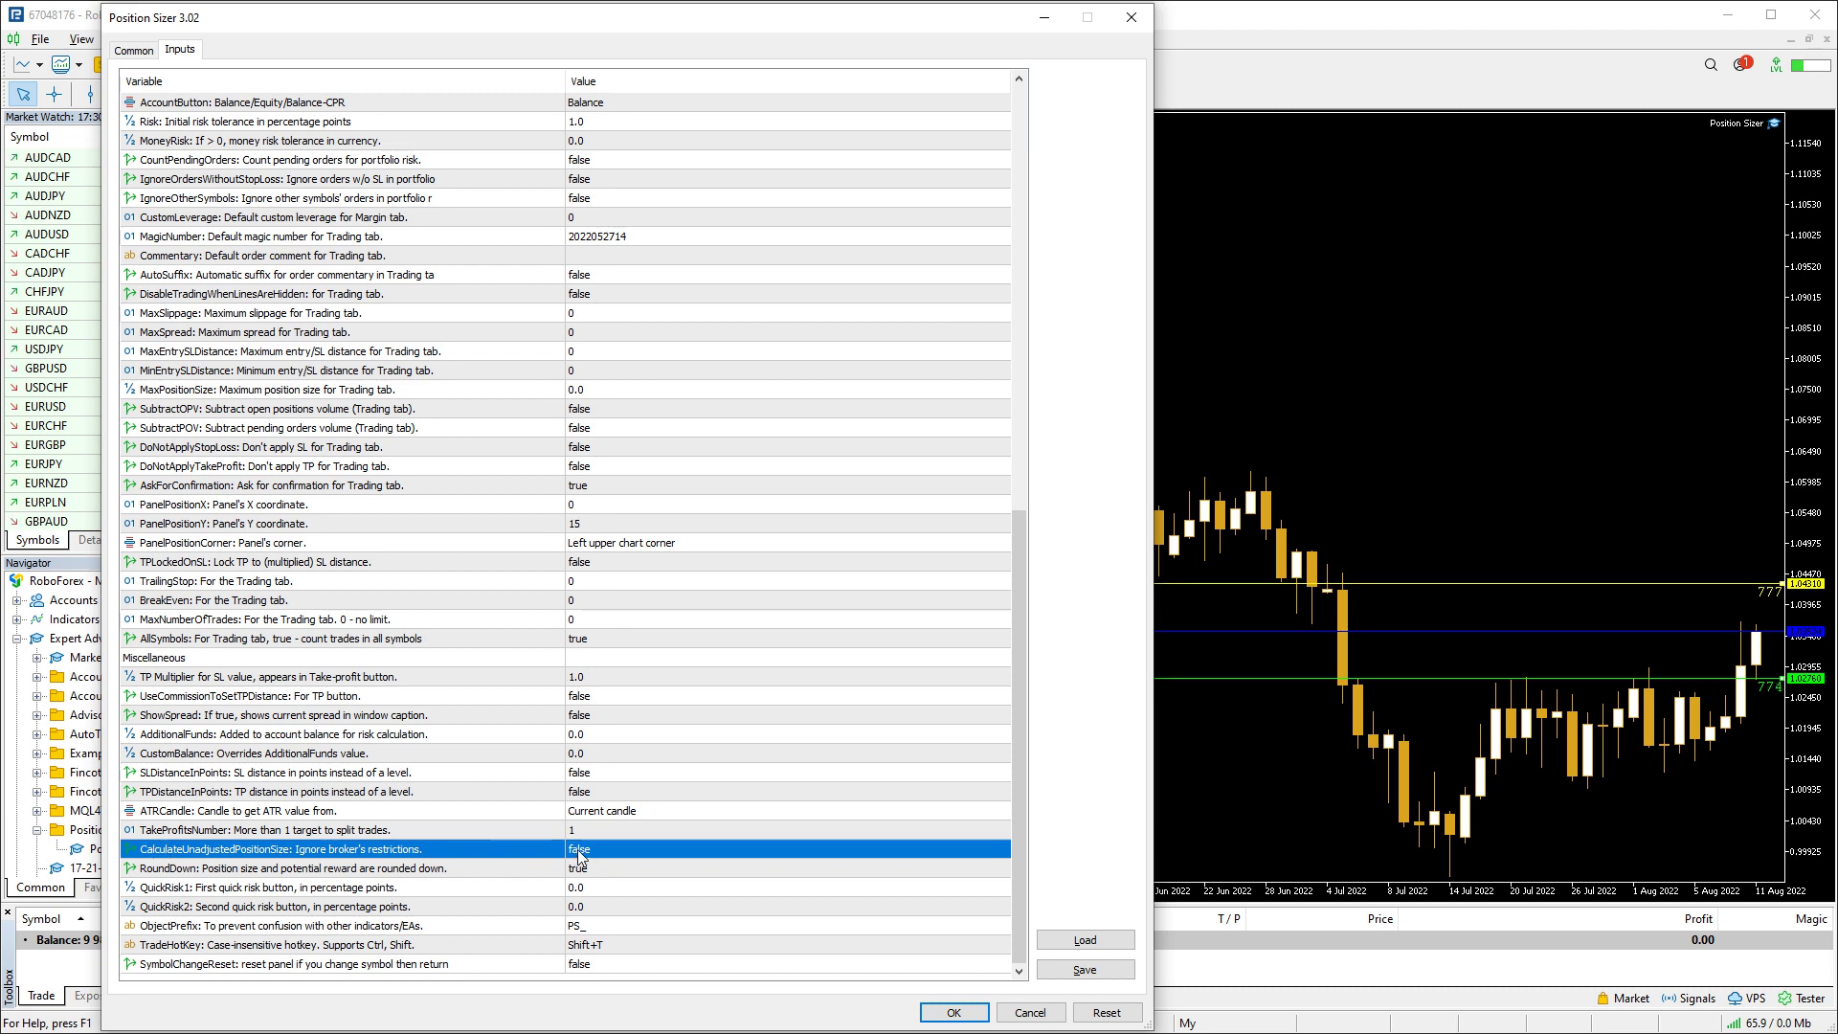
left_click(954, 1011)
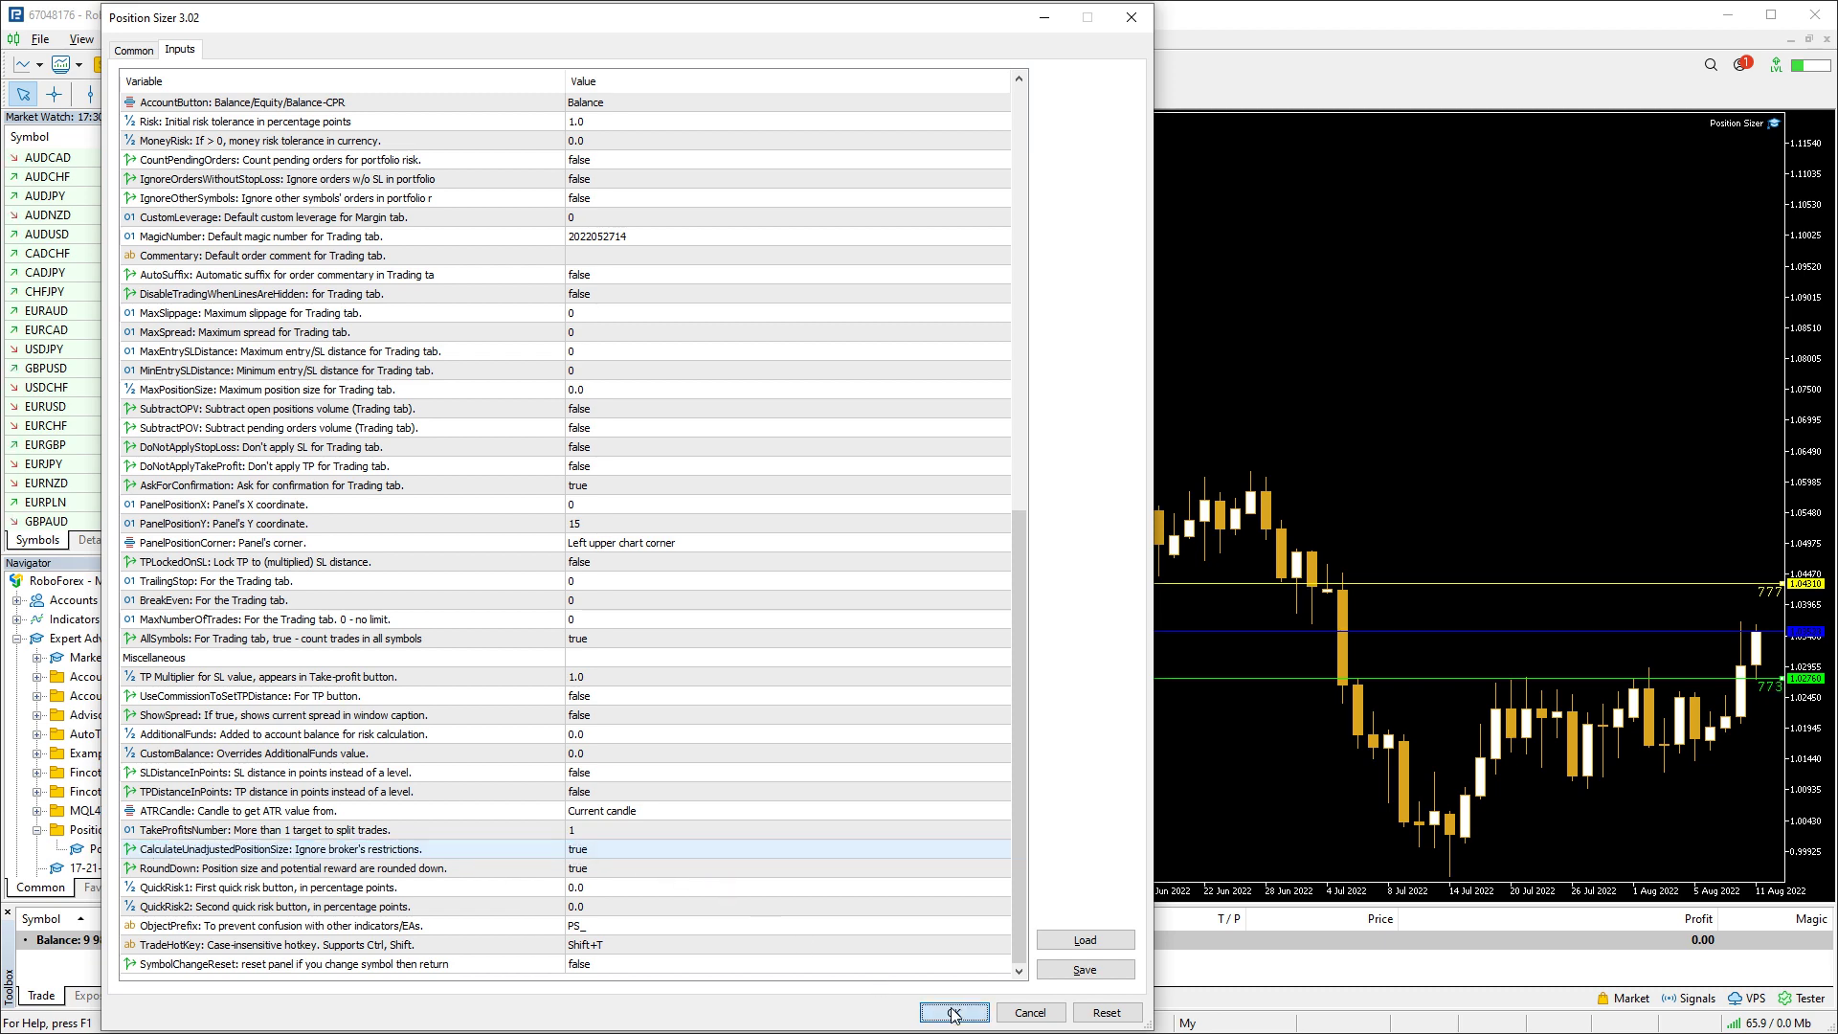
left_click(339, 165)
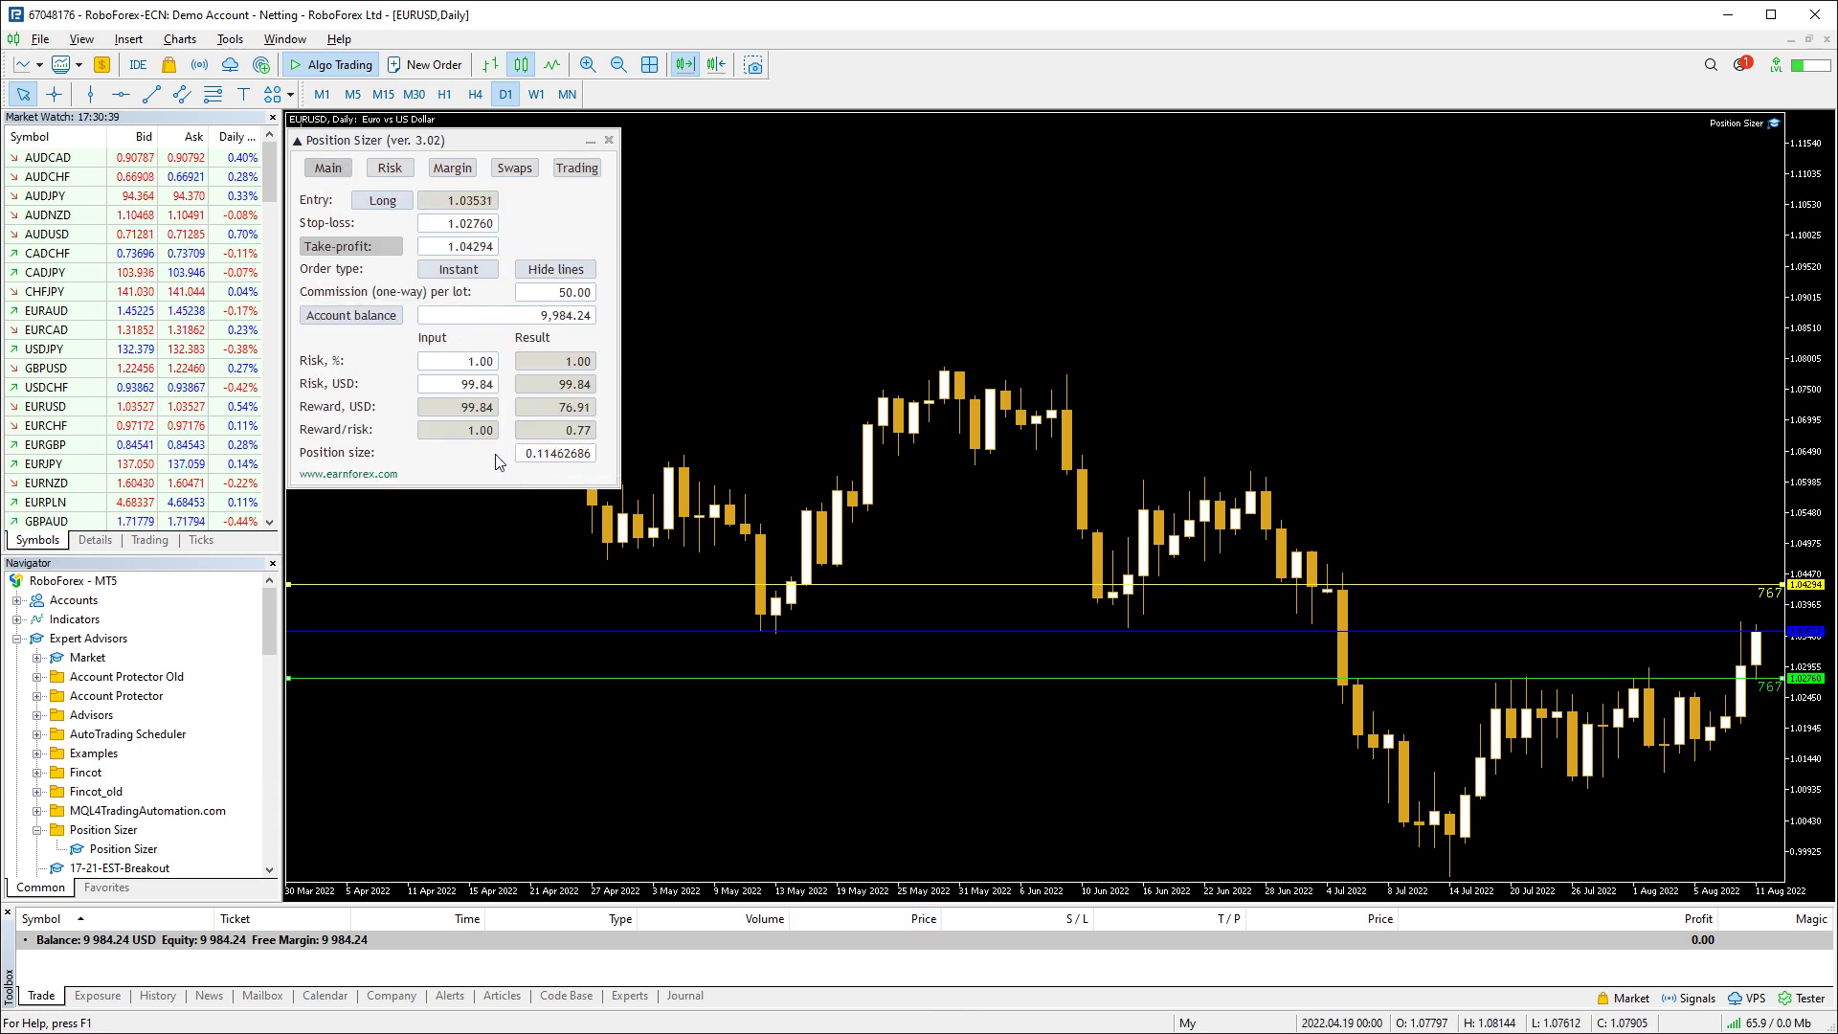
Set CalculateUnadjustedPositionSize back to false and check the RoundDown setting
key("F7")
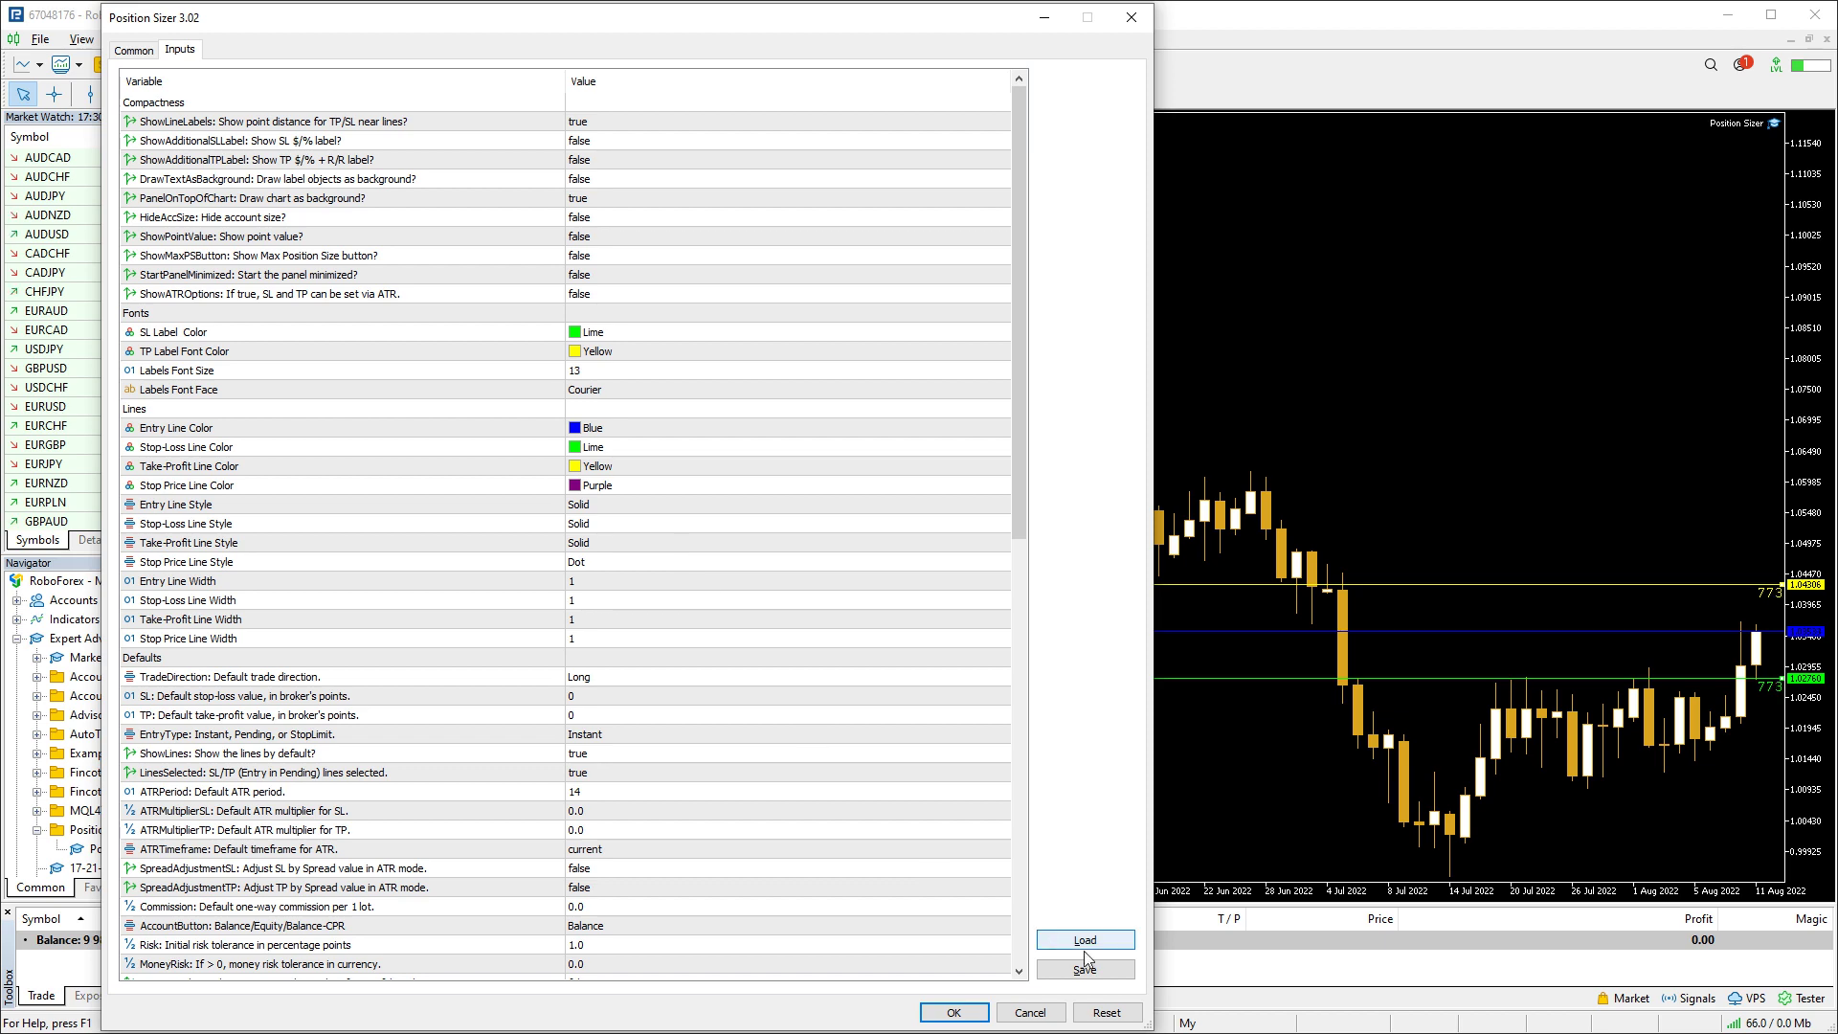
scroll(938, 892, "down", 14)
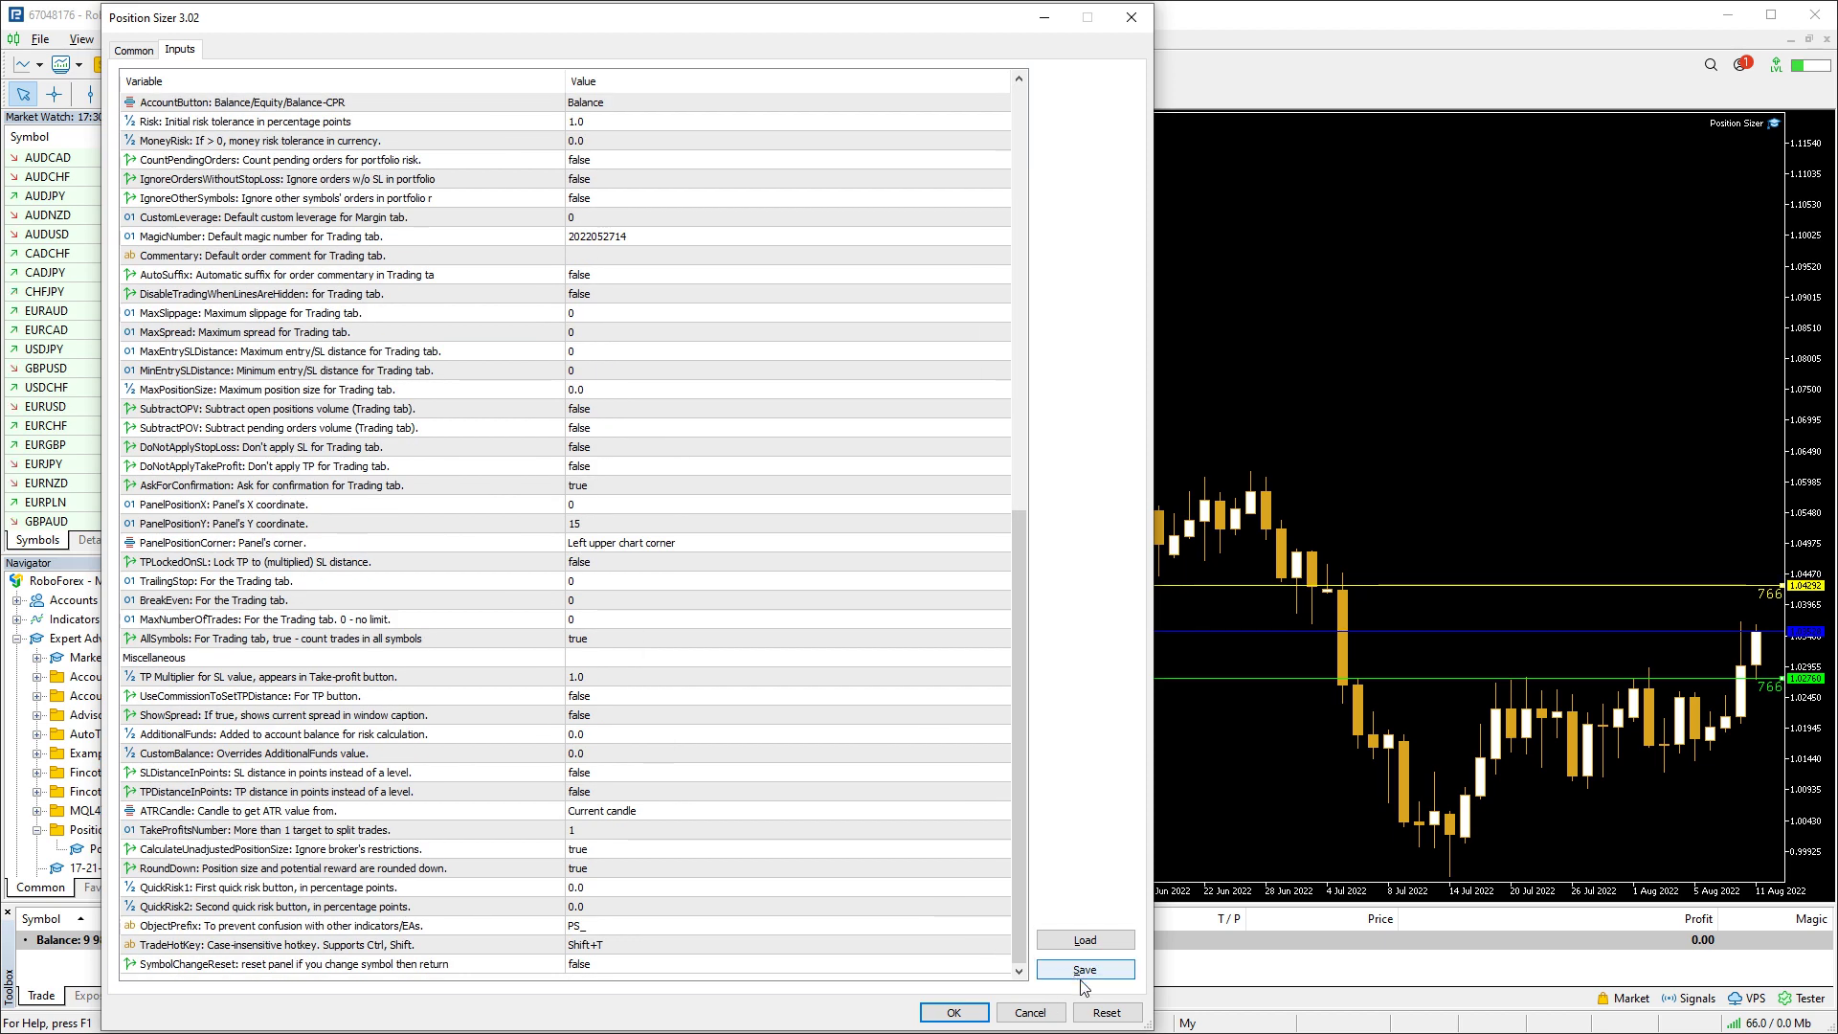
left_click(489, 868)
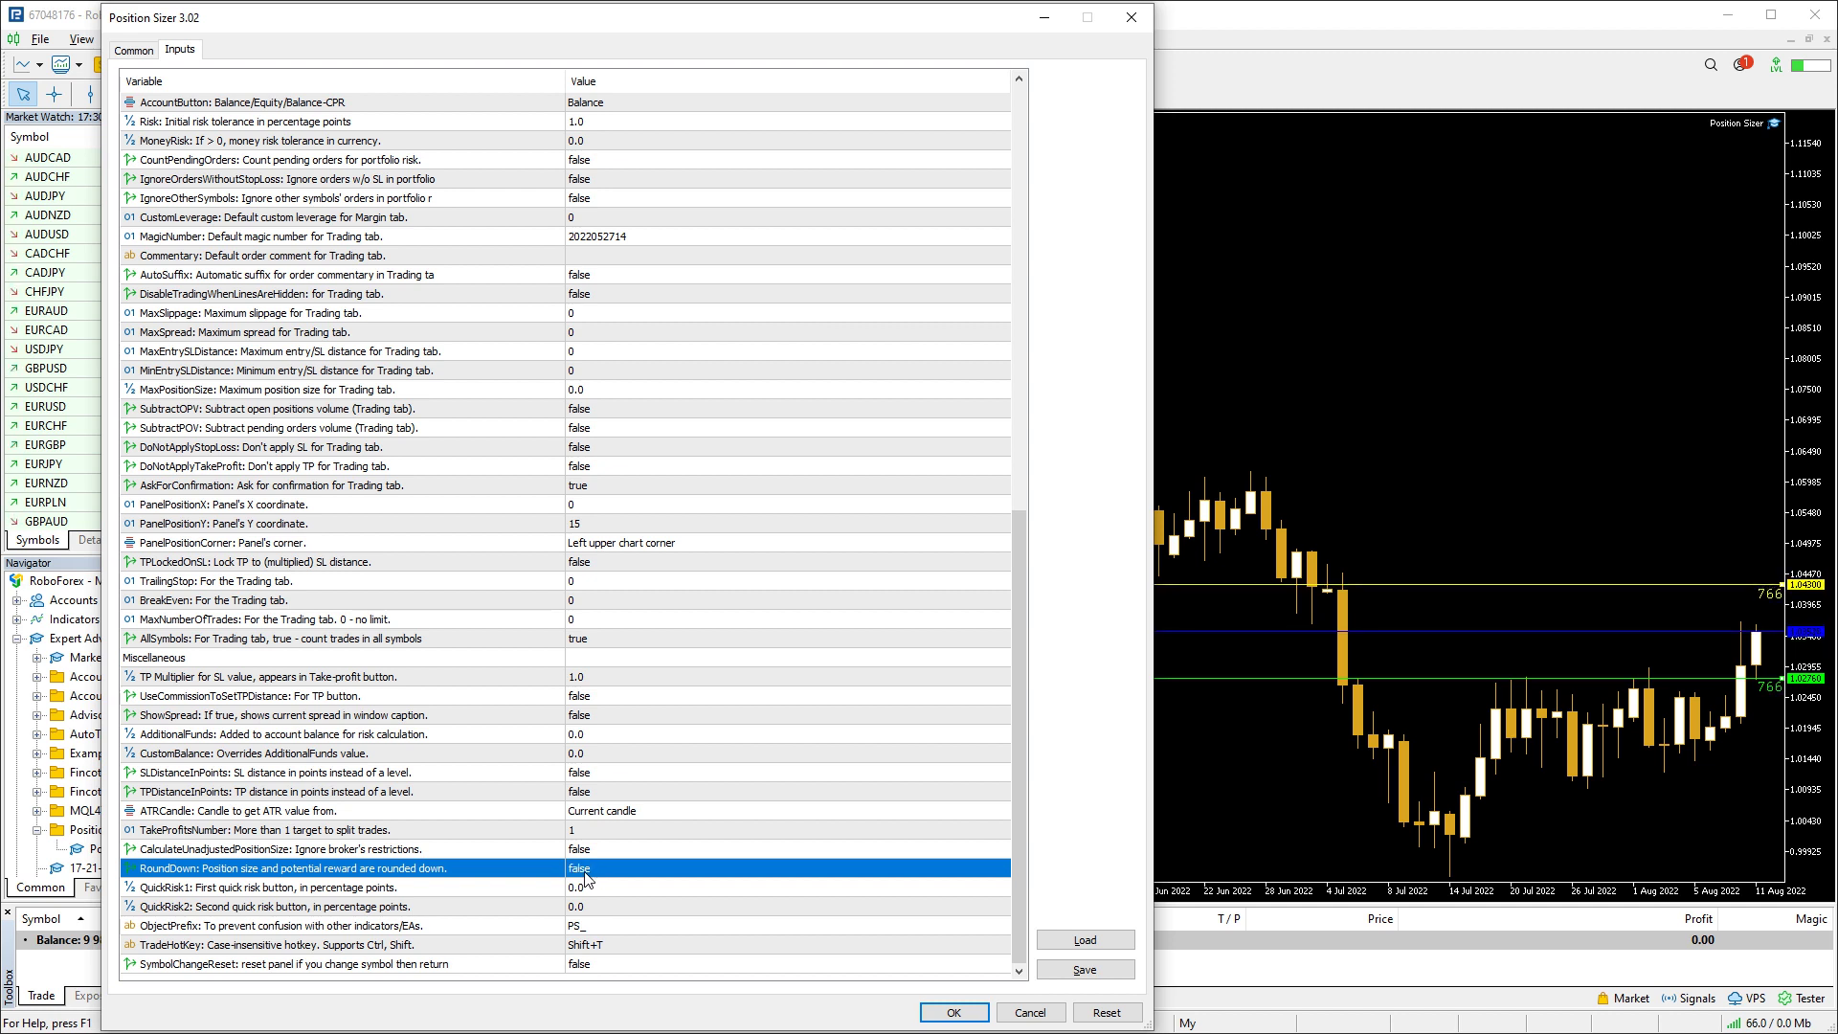
double_click(598, 874)
Set QuickRisk1 to 3.0 and QuickRisk2 to 5.0, then apply the 3% and 5% presets
left_click(510, 891)
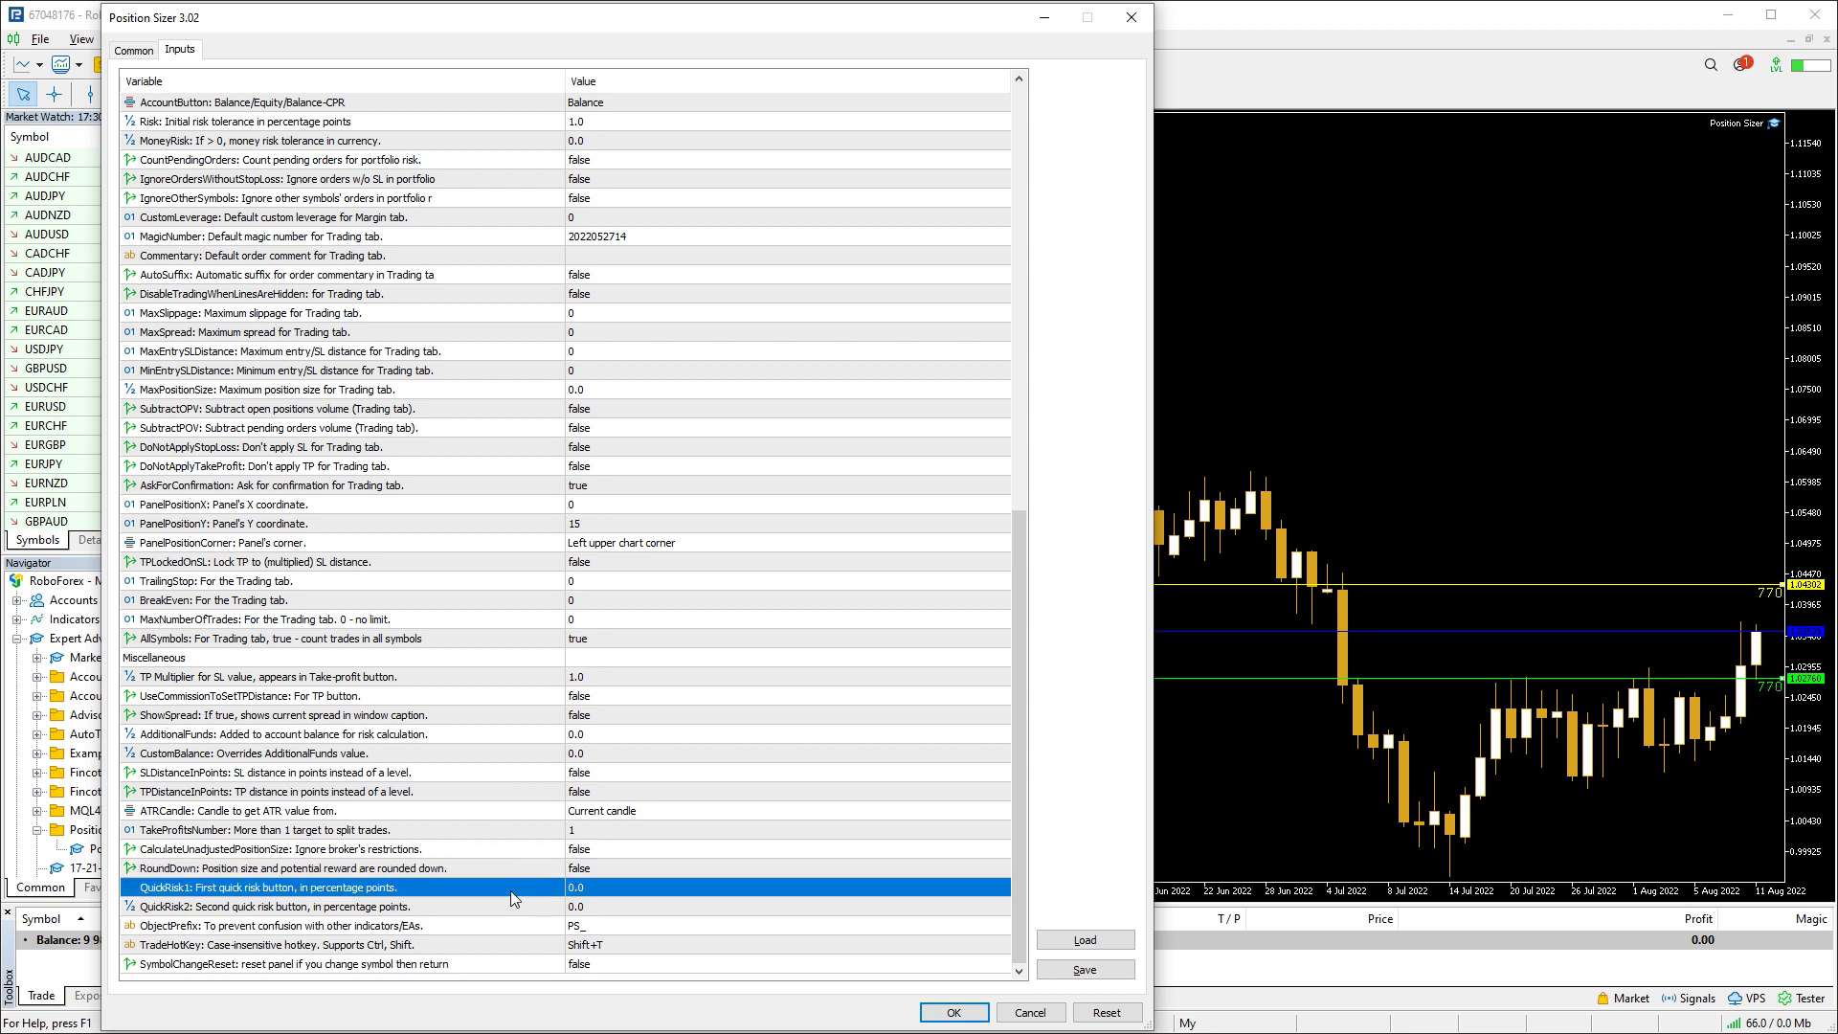
left_click(460, 908)
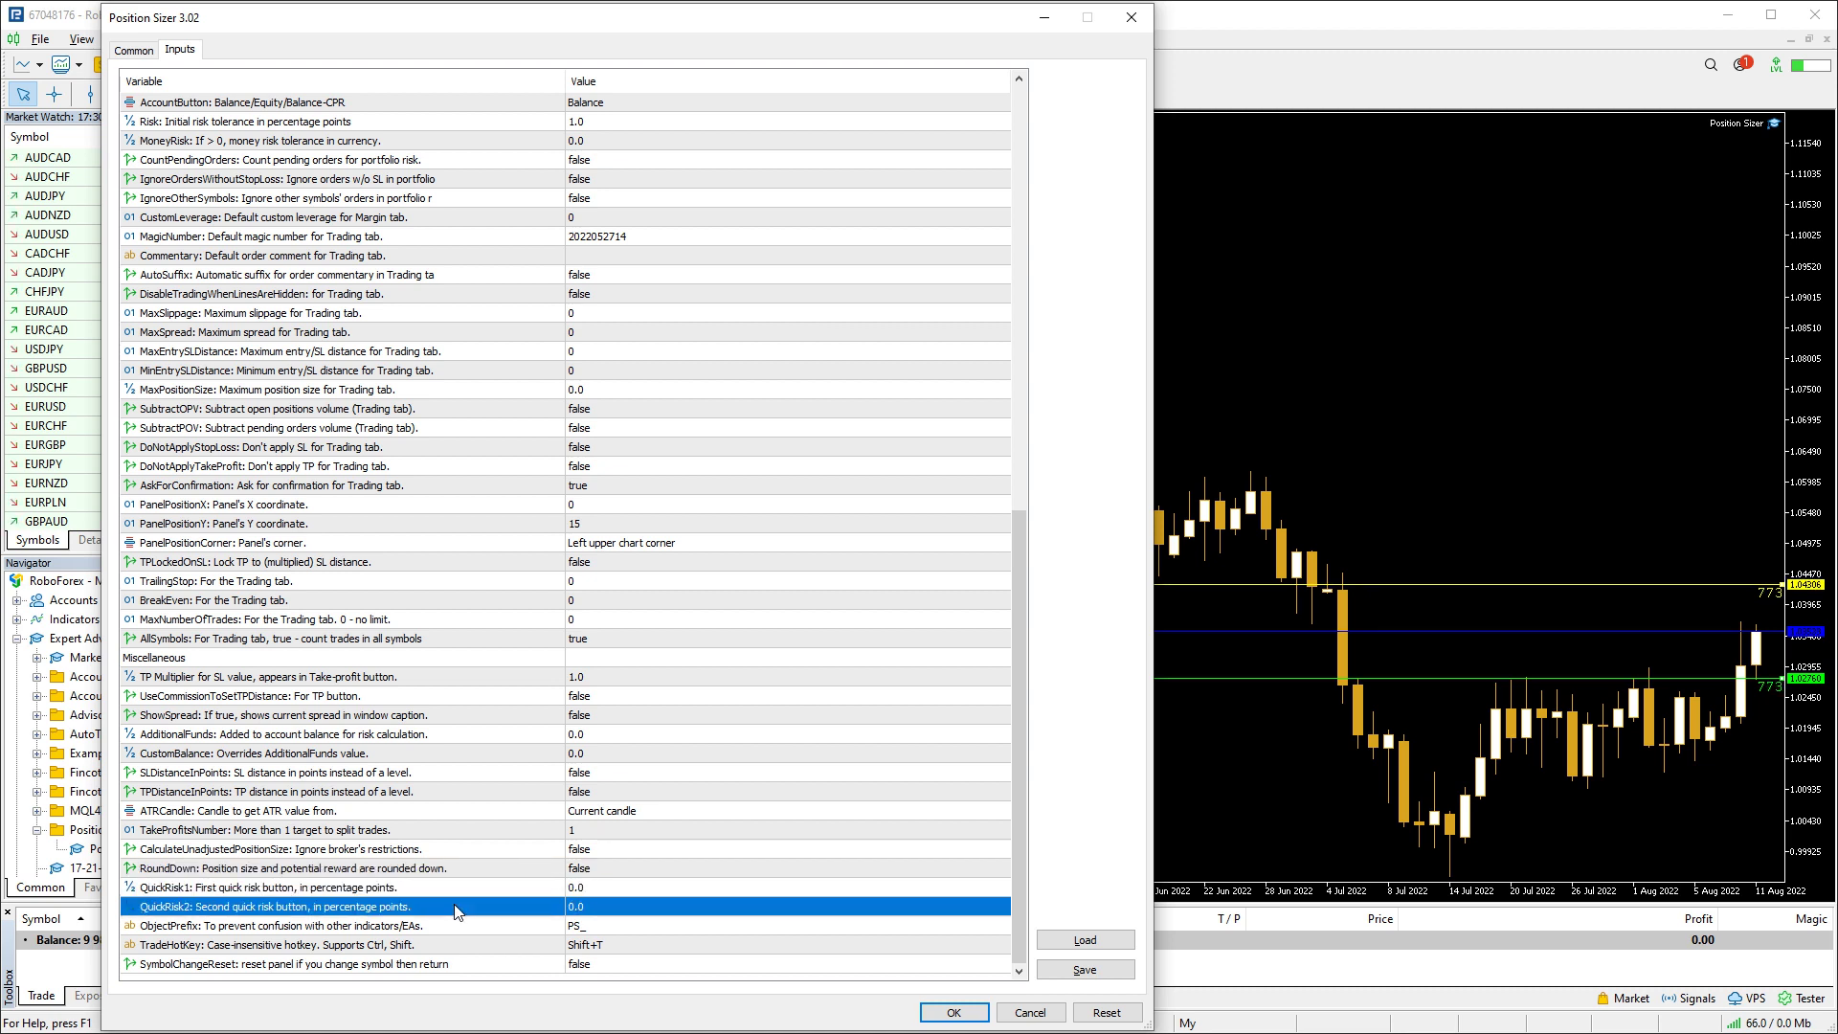
double_click(582, 892)
type("3")
double_click(589, 910)
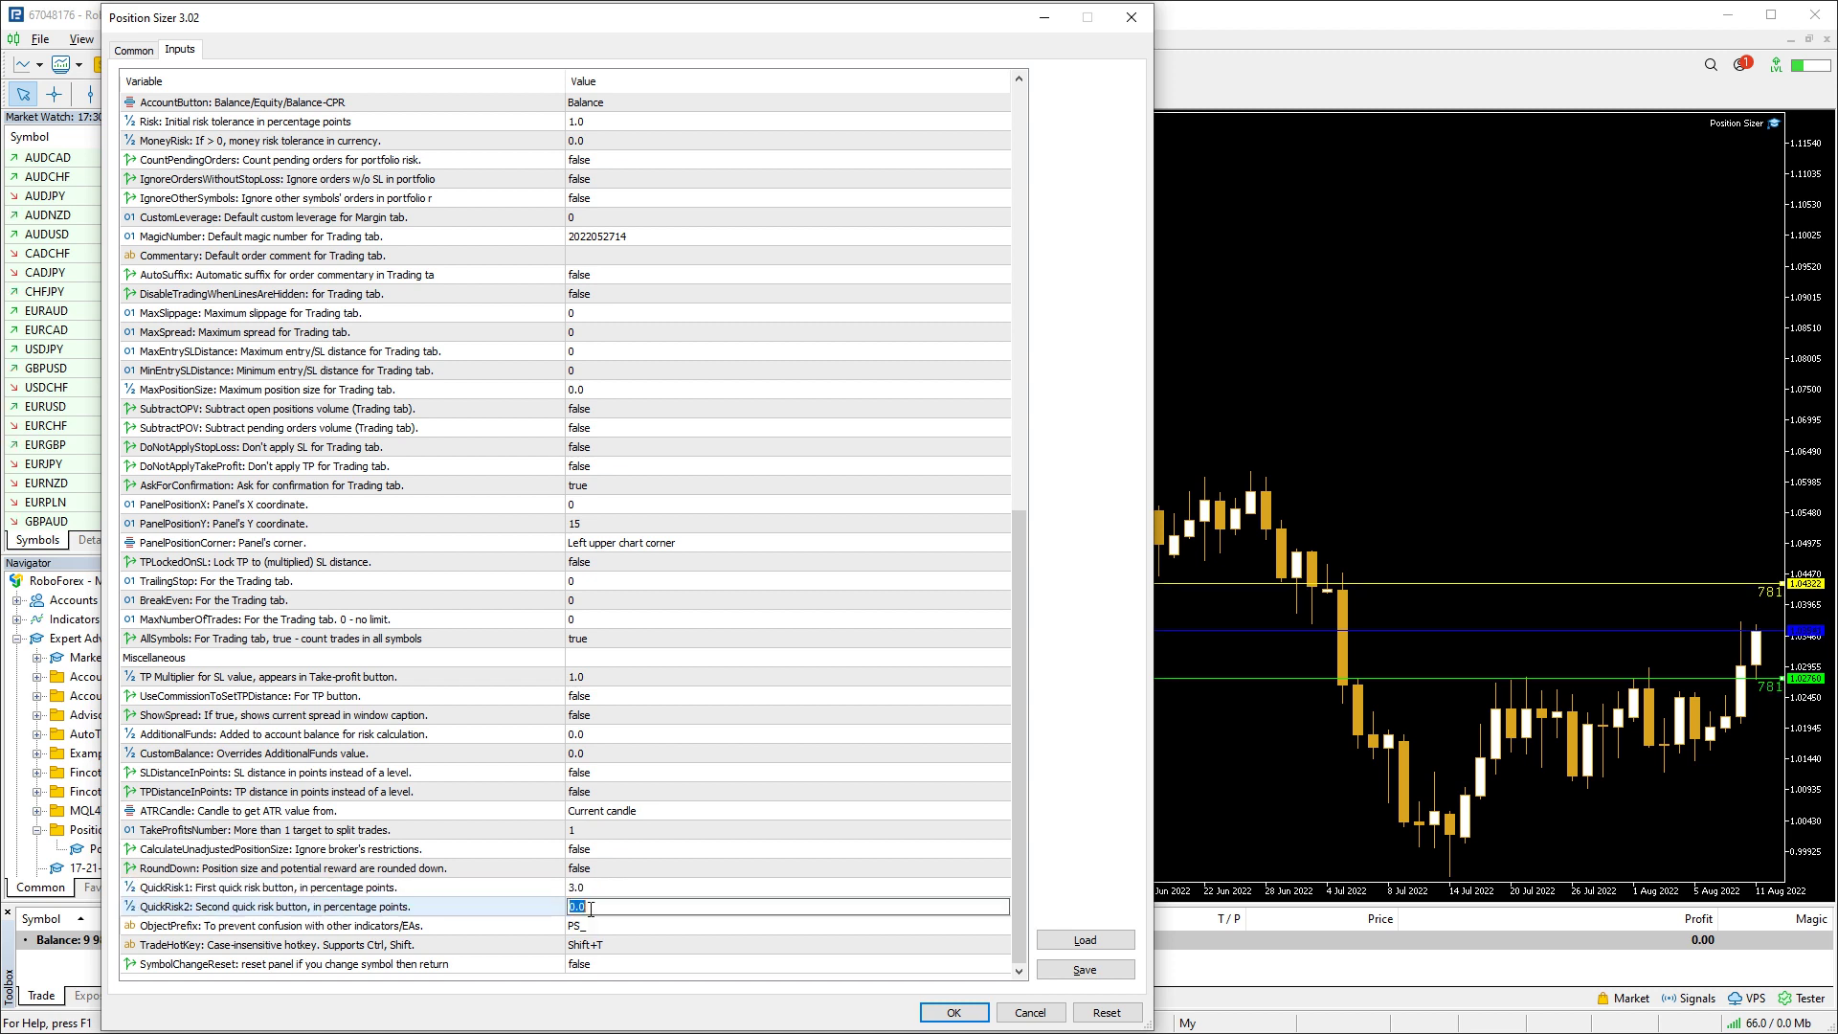
type("5")
key("Return")
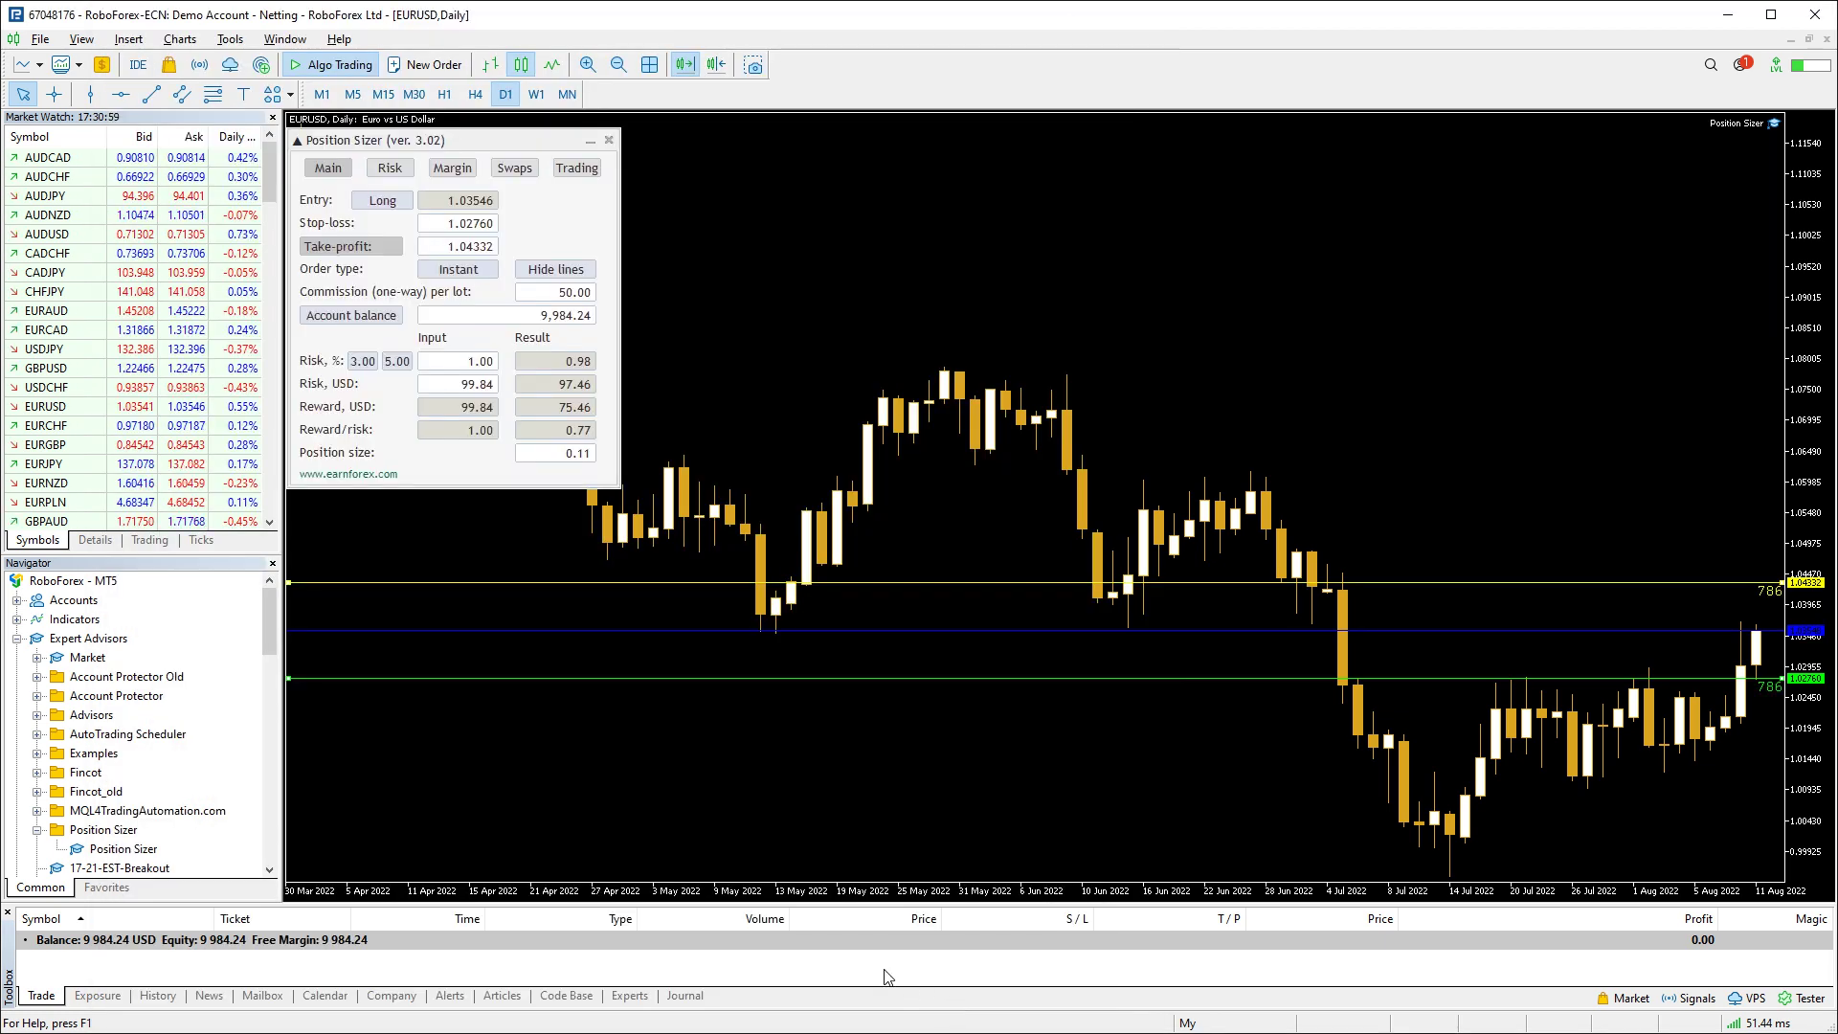
left_click(954, 1013)
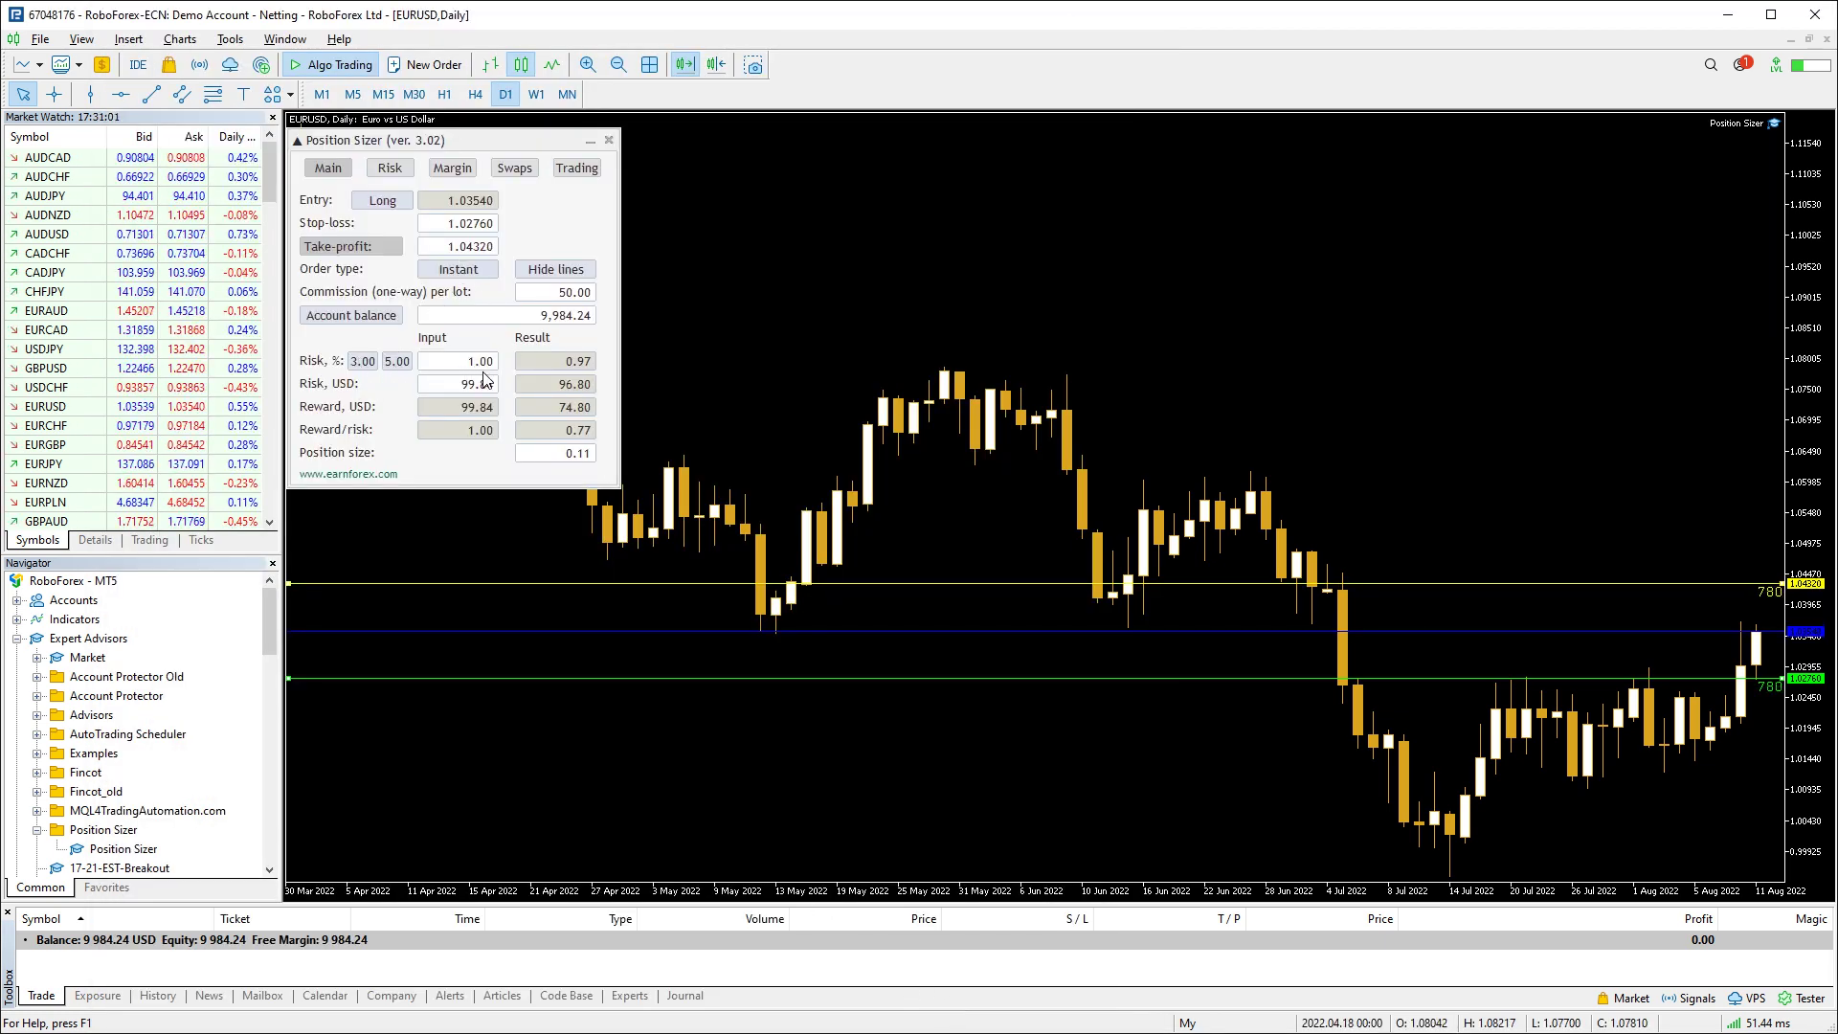
left_click(362, 362)
left_click(396, 361)
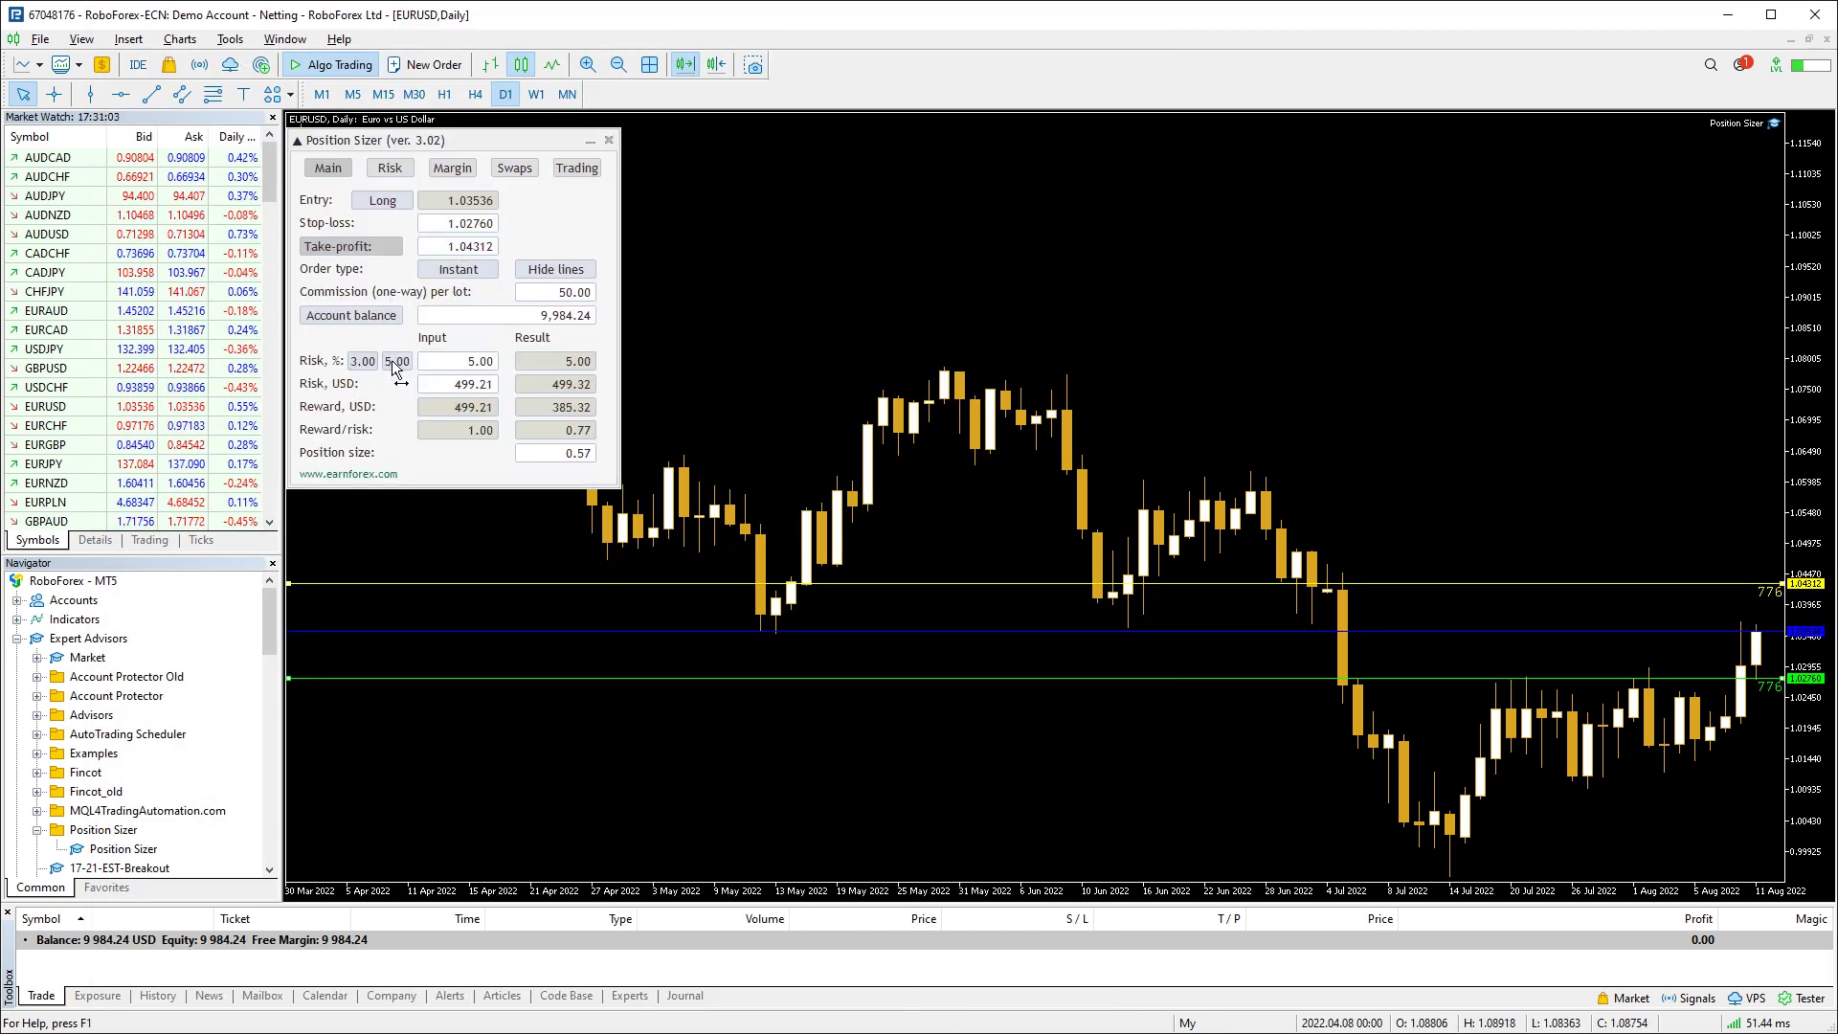
Change the Position Sizer TradeHotKey input to Ctrl+Shift+T and apply the inputs
key("F7")
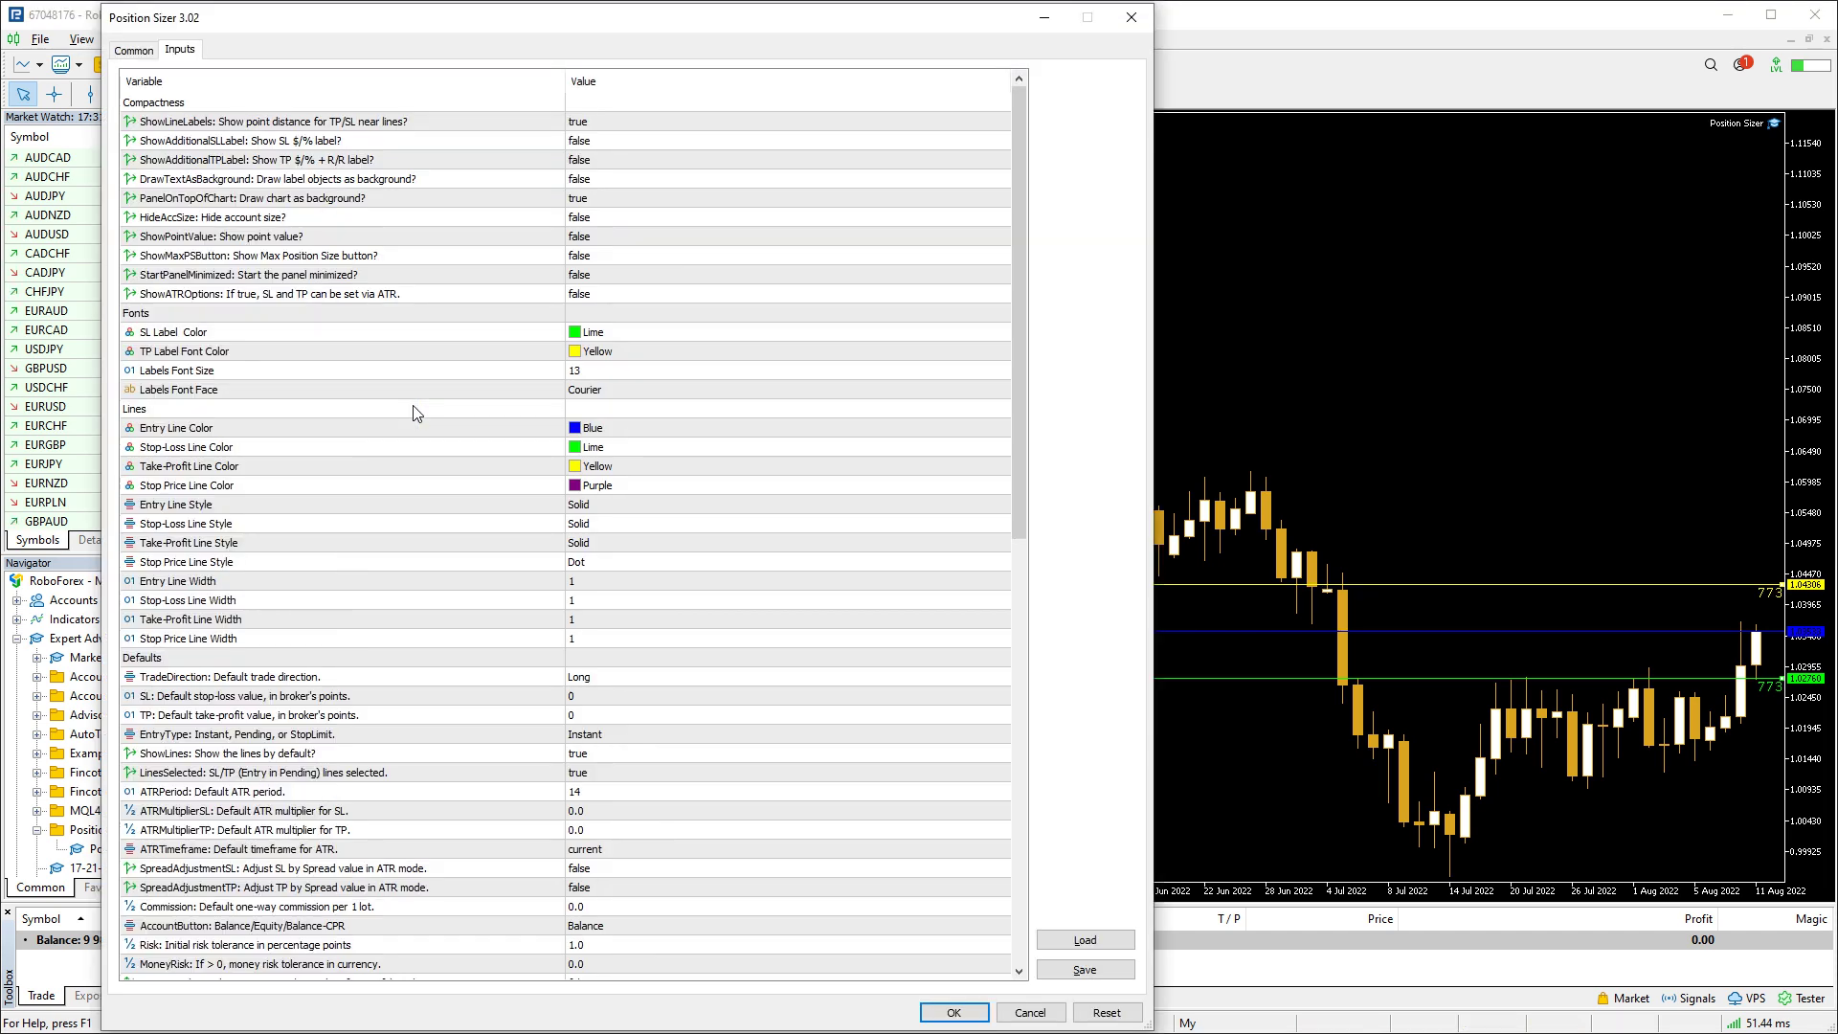
scroll(418, 398, "down", 9)
scroll(417, 398, "down", 7)
left_click(402, 924)
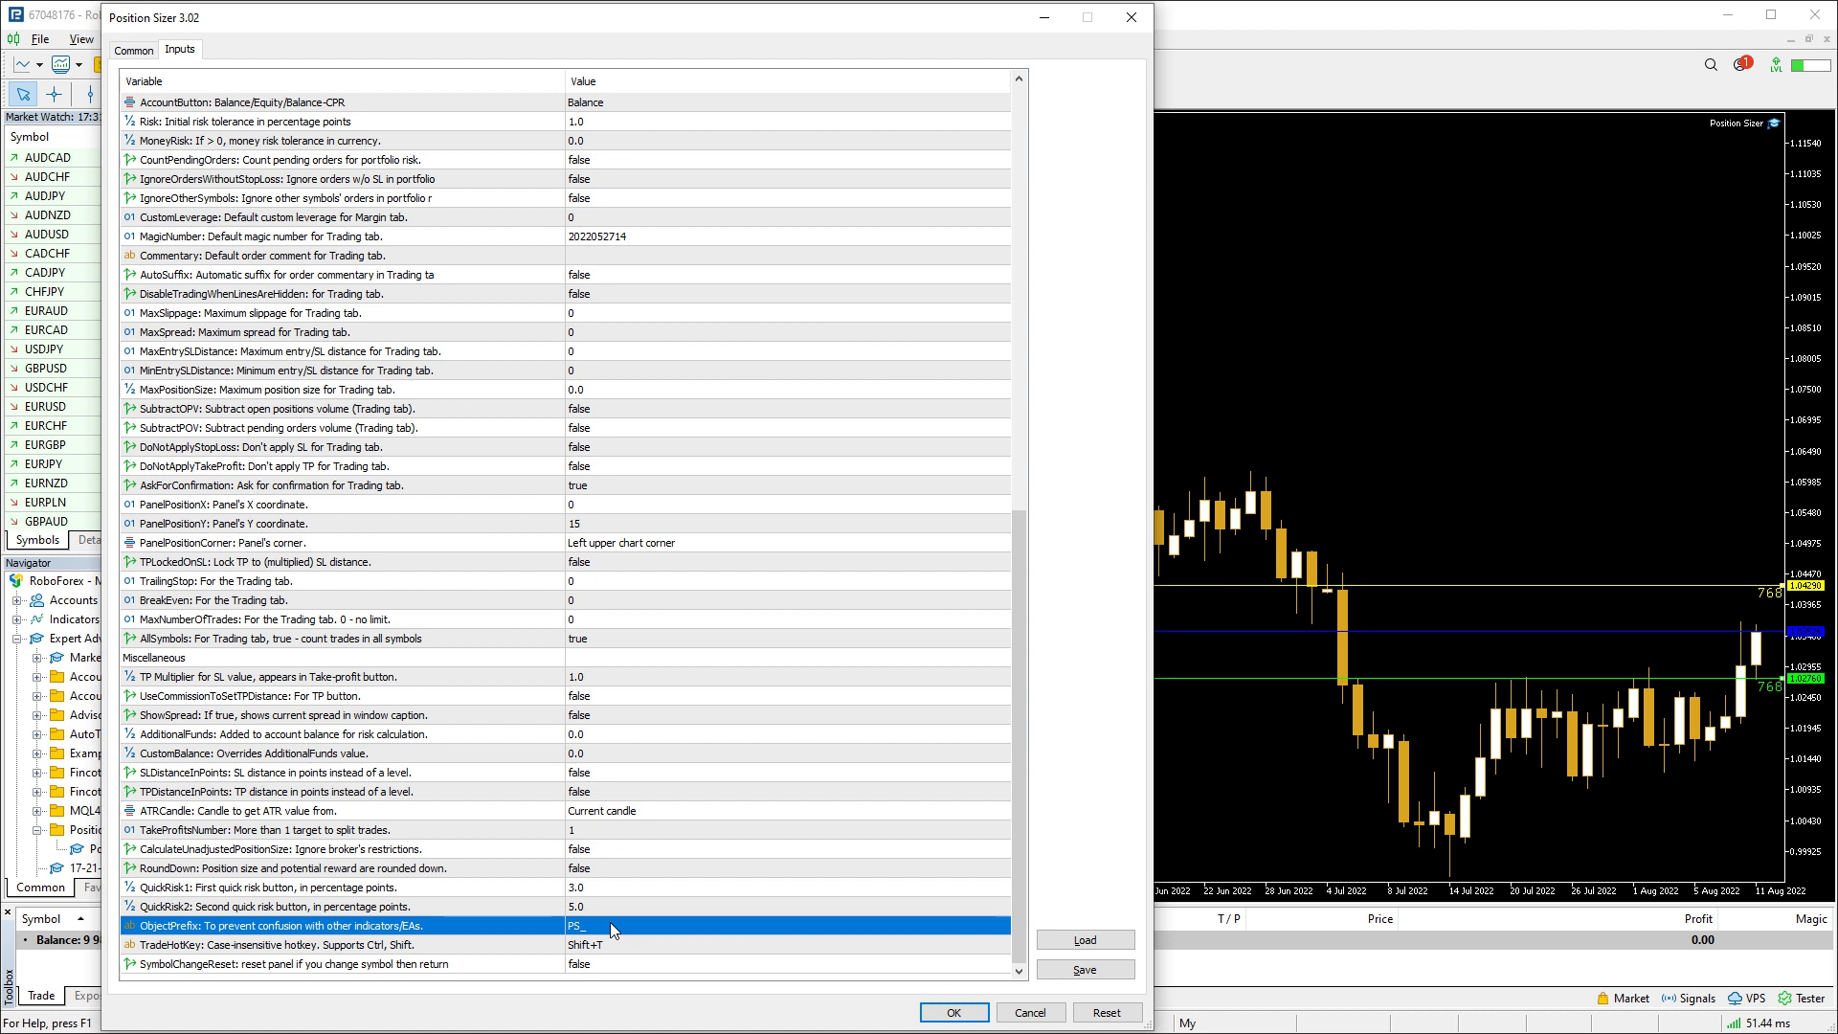
left_click(469, 944)
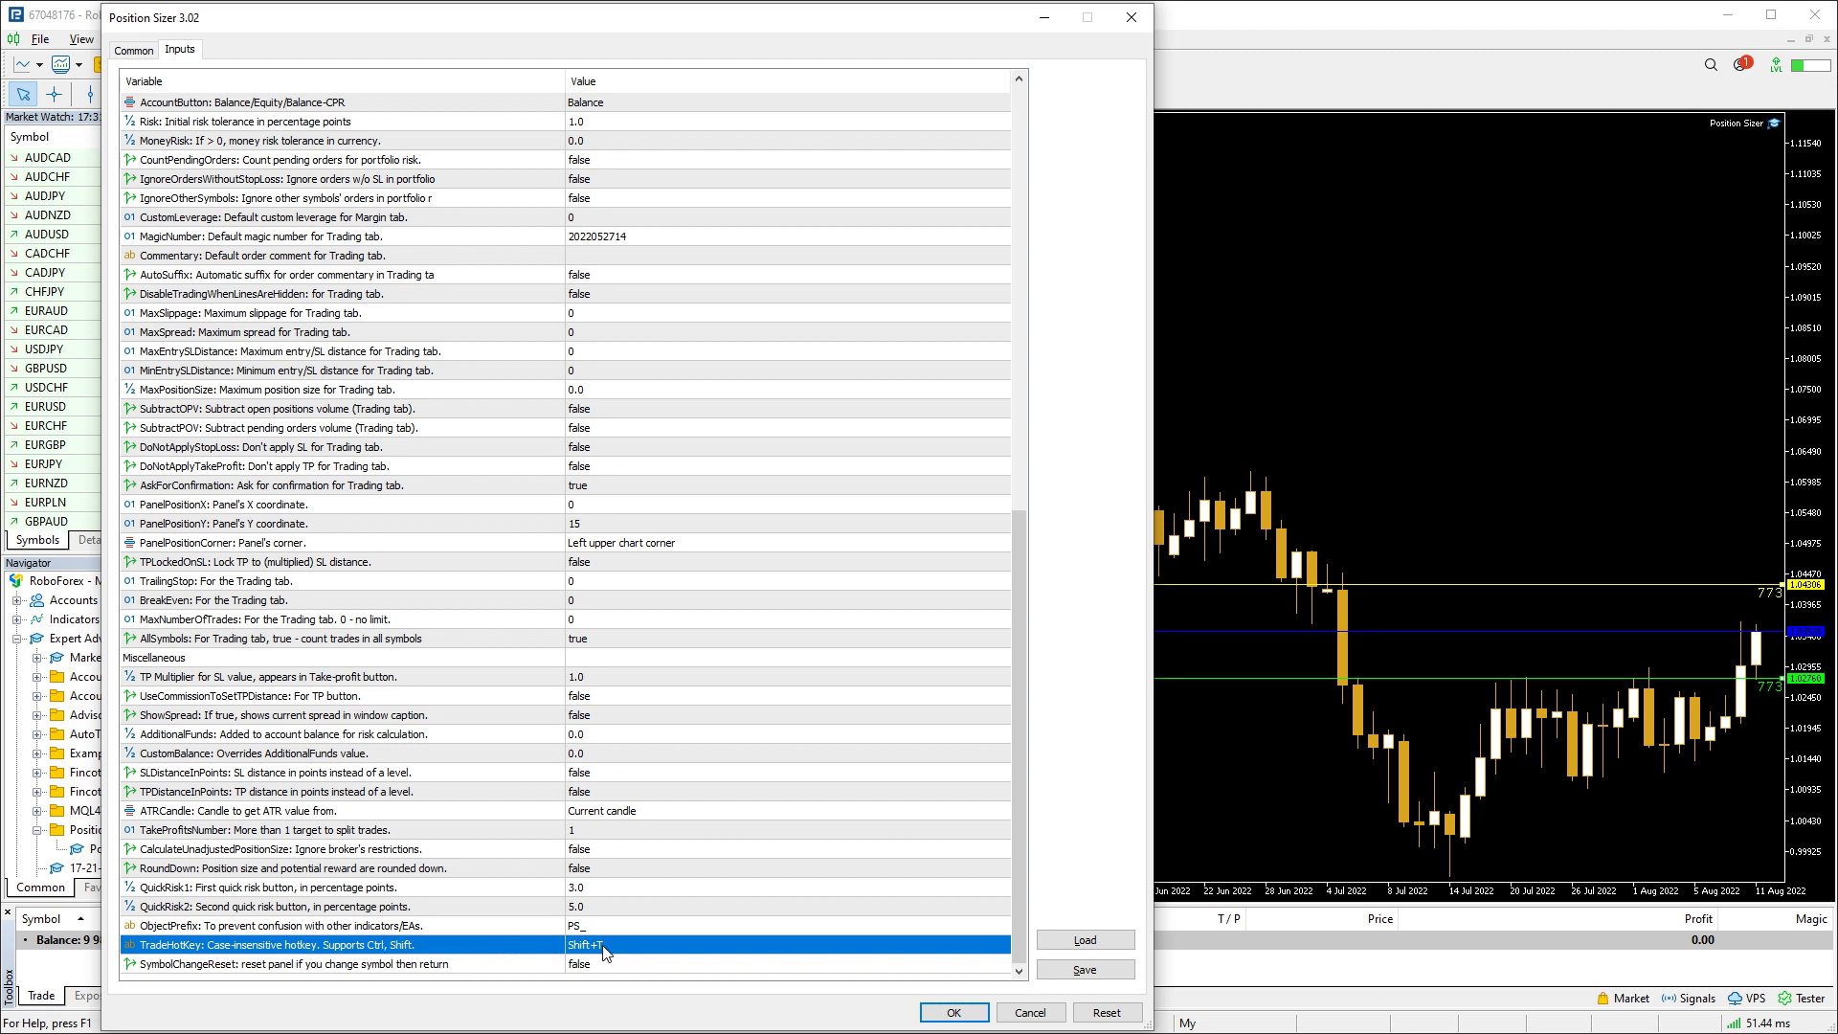
left_click(574, 945)
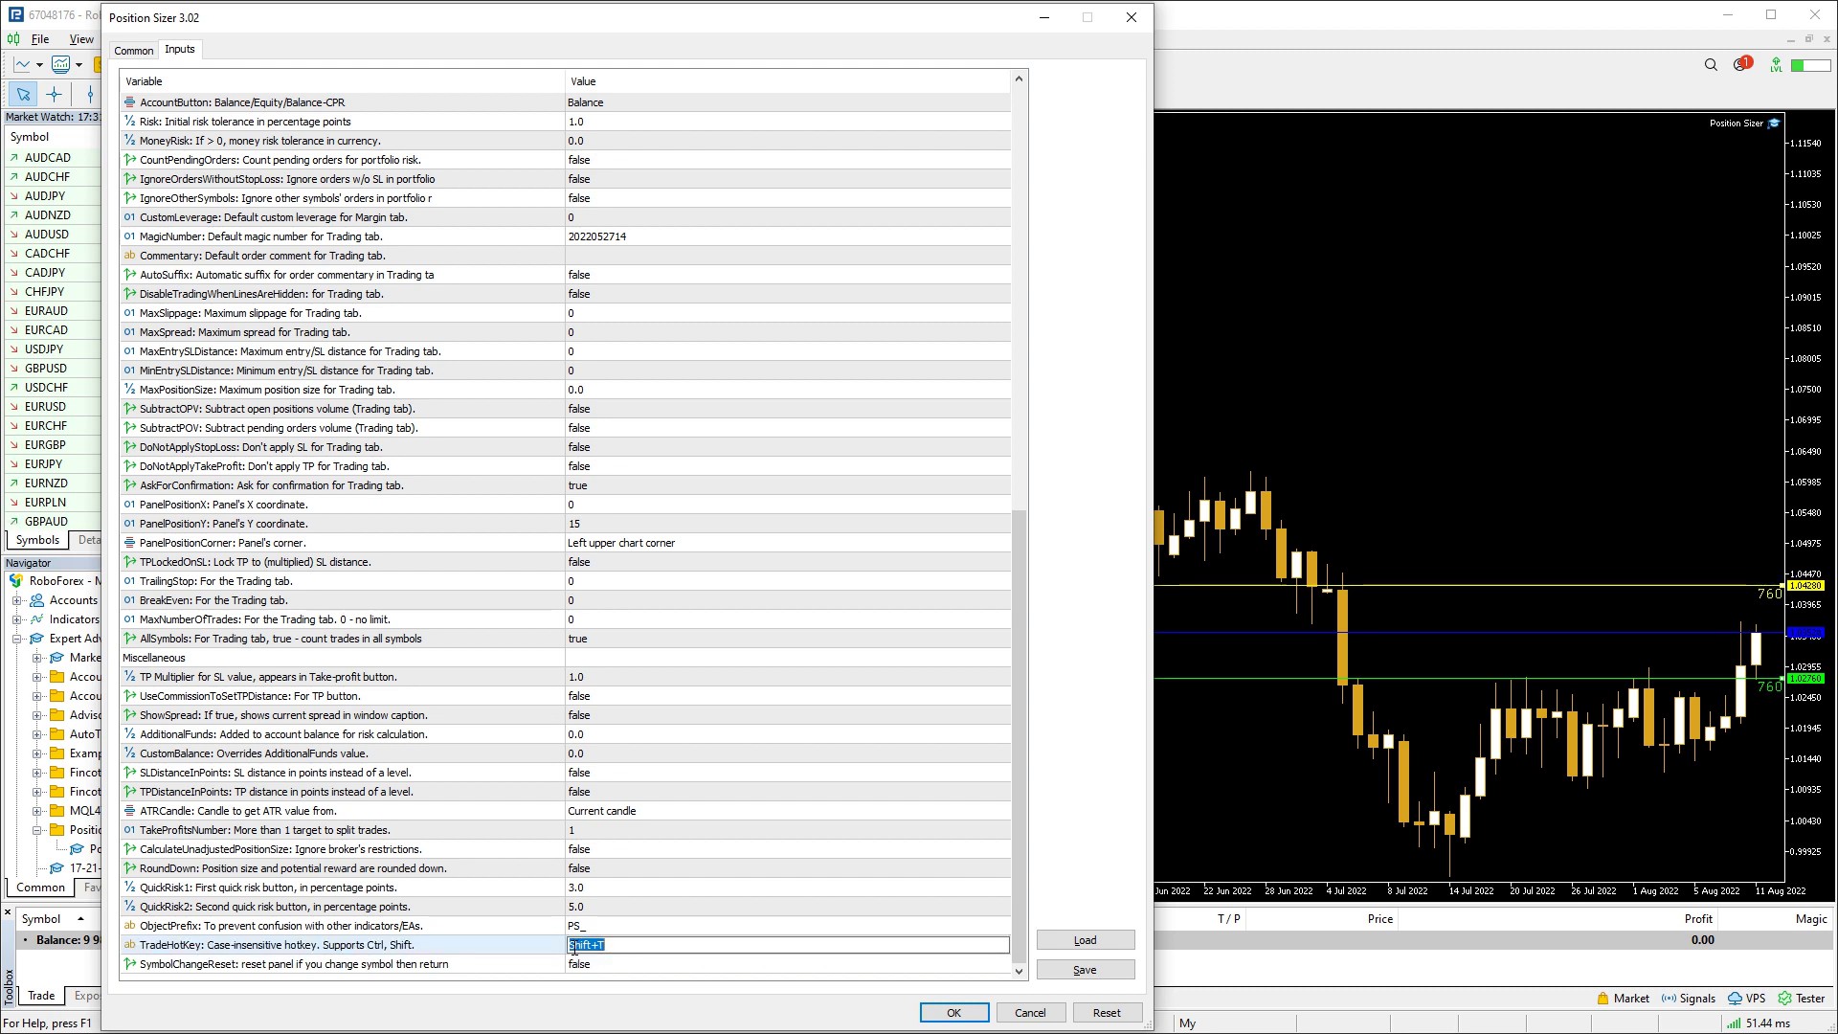
type("Ctrl+l+")
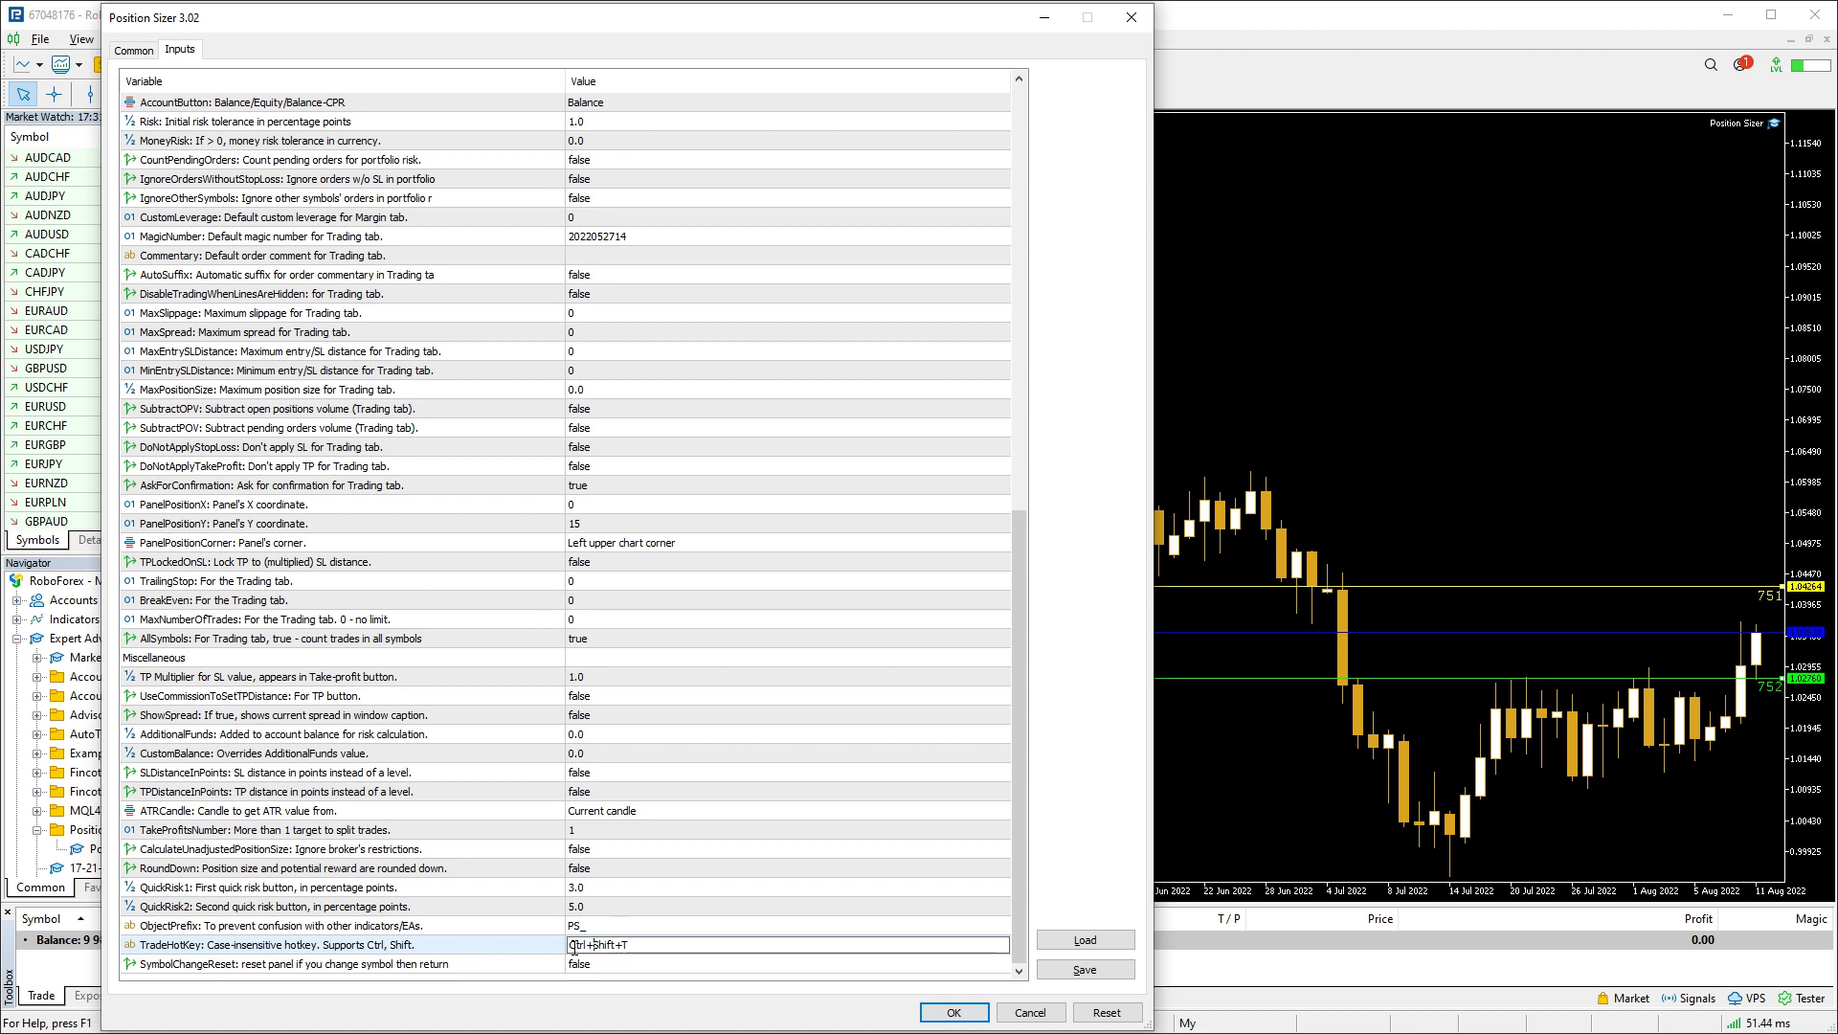
key("Return")
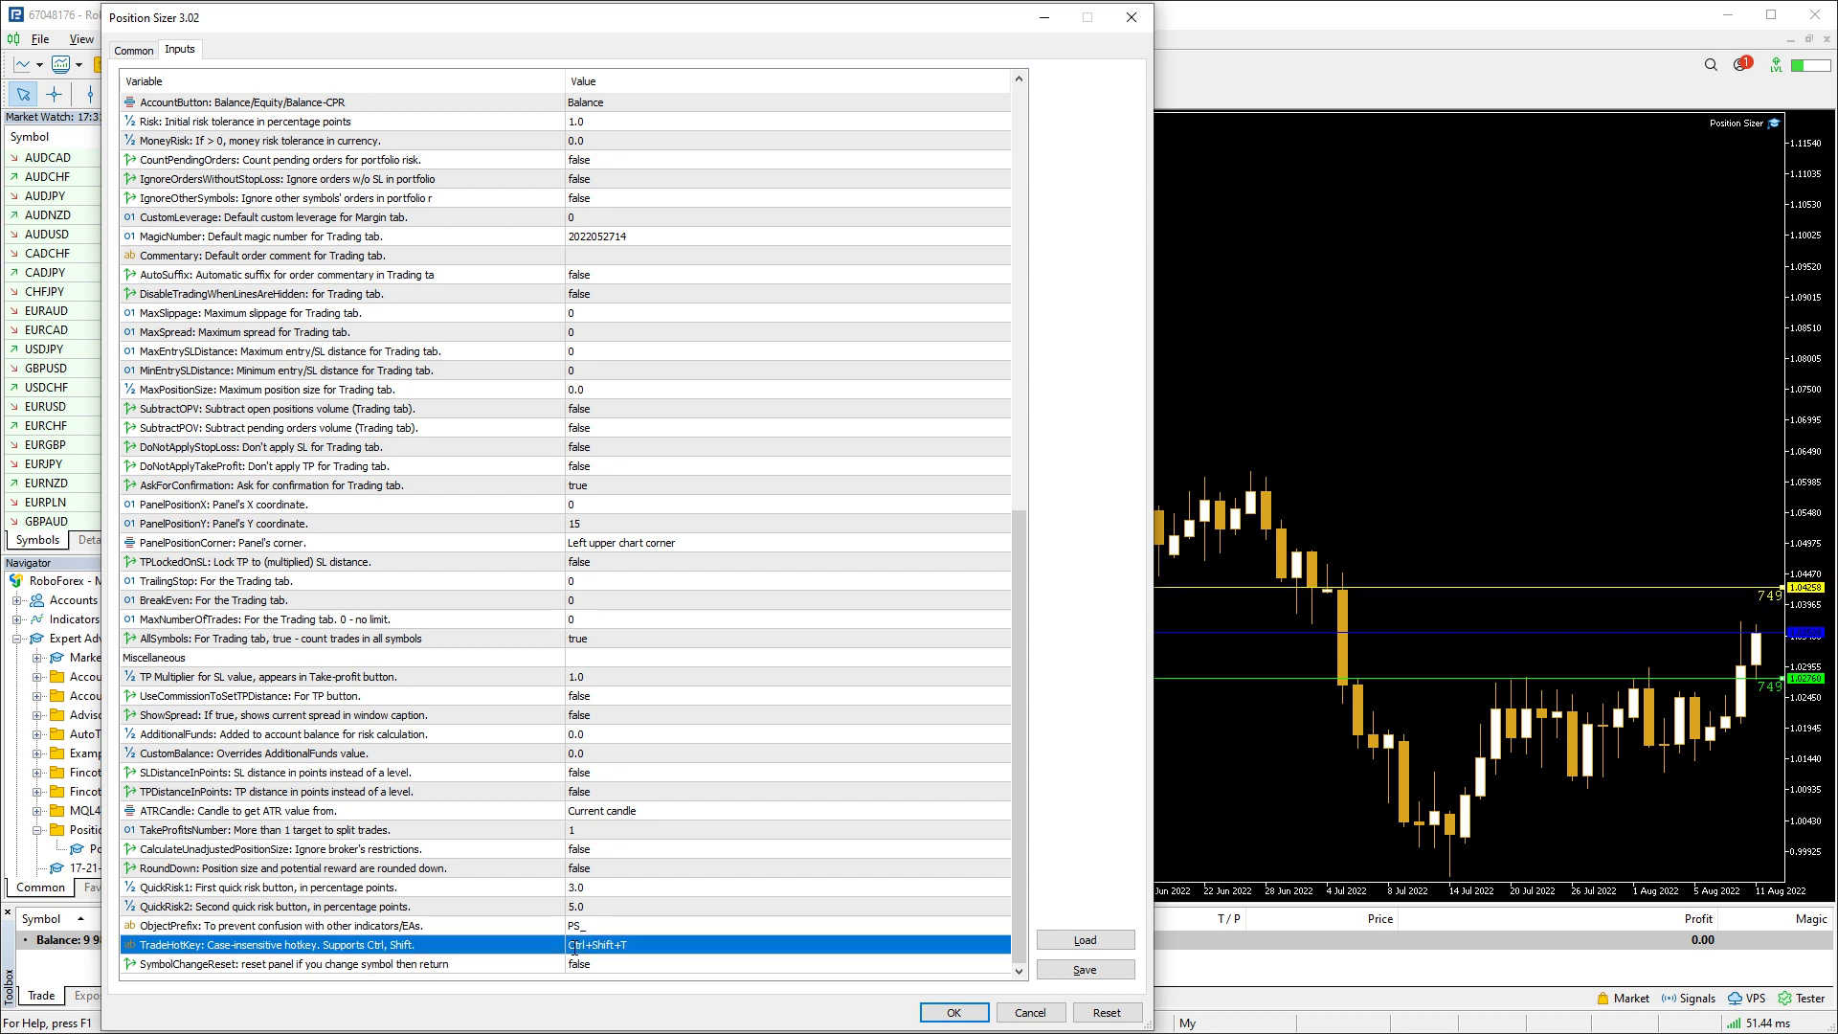
left_click(958, 1014)
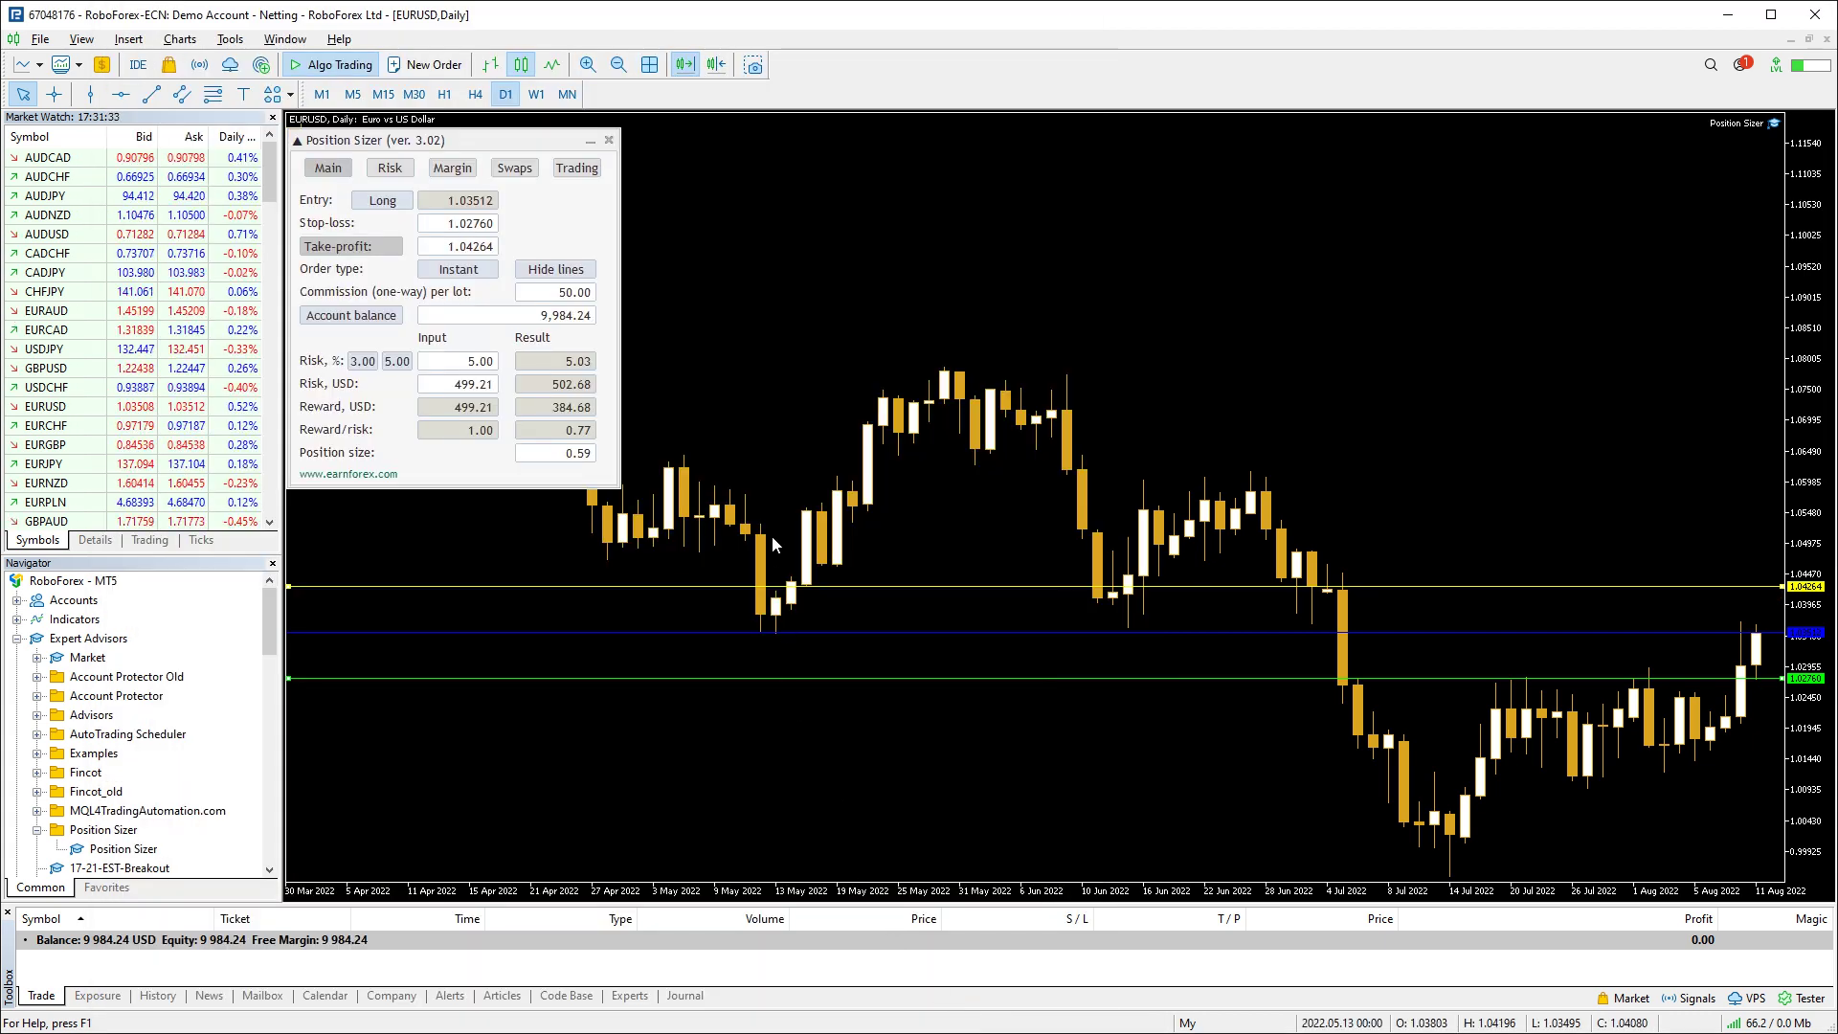
Test Ctrl+Shift+T on the chart, cancel the trade confirmation, and reopen the inputs
key("ctrl+shift+t")
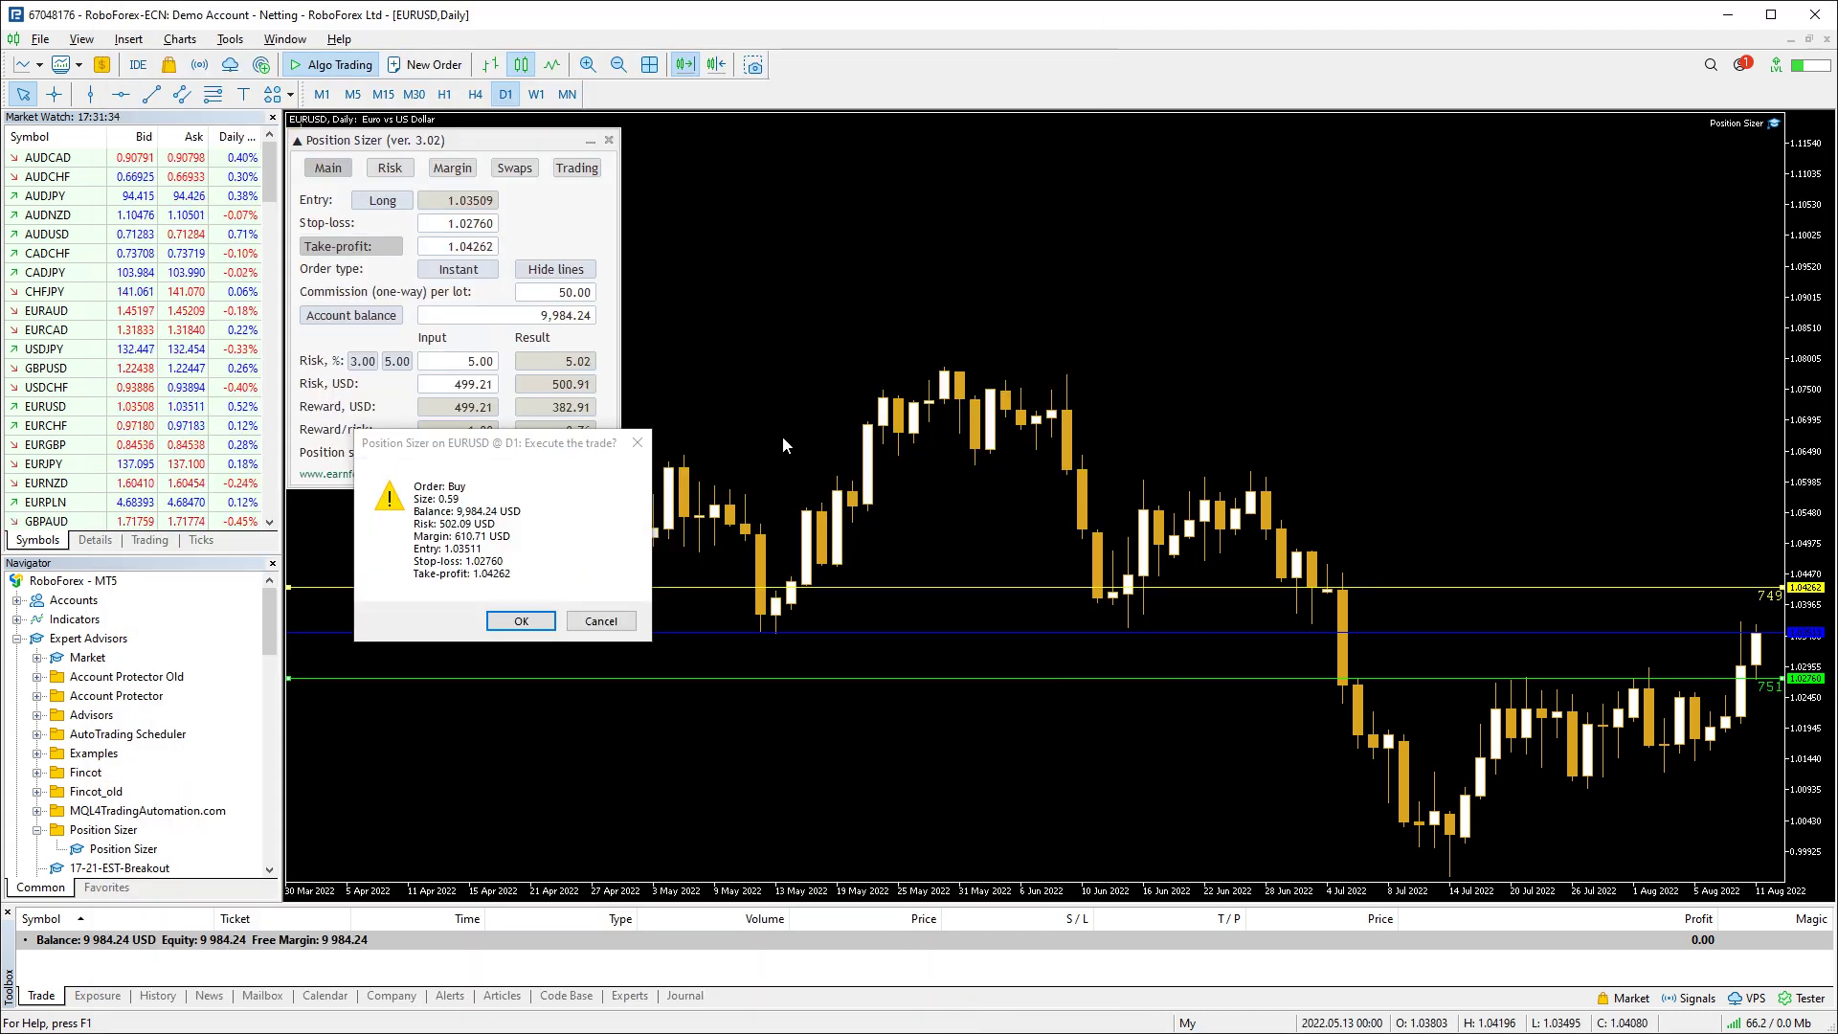
left_click(601, 620)
key("F7")
scroll(653, 773, "down", 15)
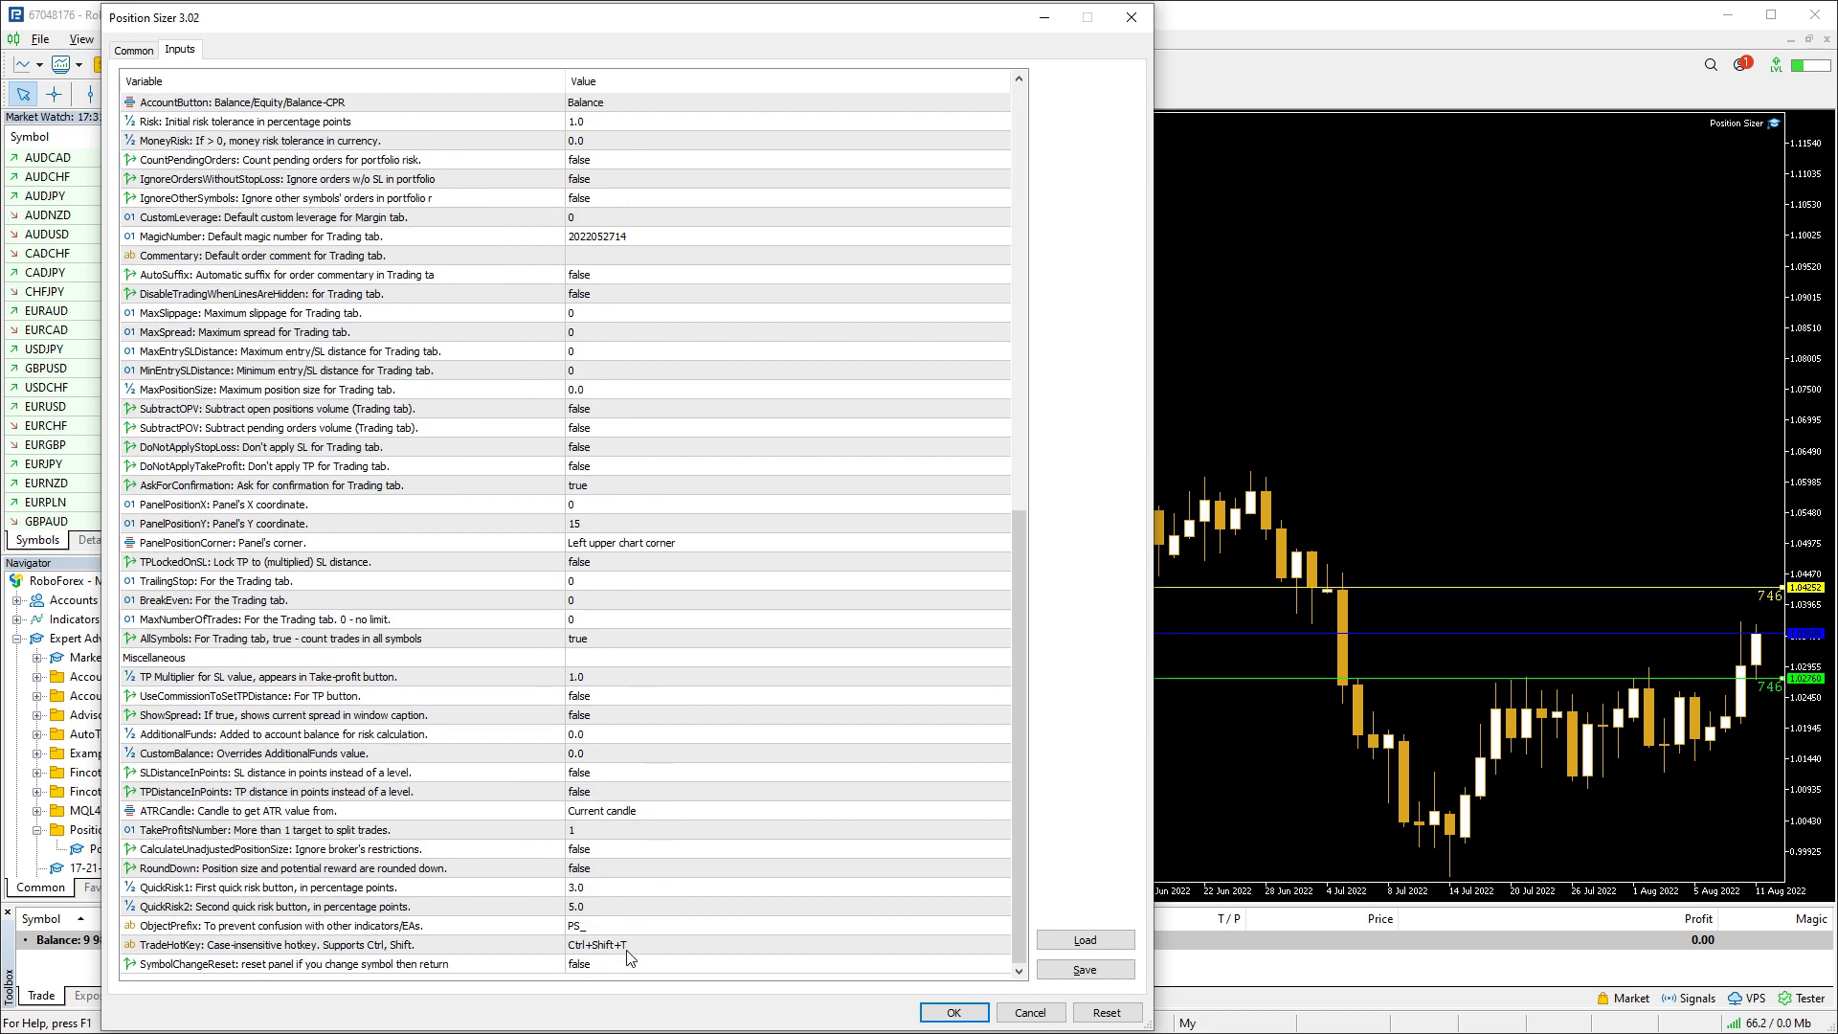
Set SymbolChangeReset to true, apply it, and switch the chart symbol to EURJPY
left_click(497, 965)
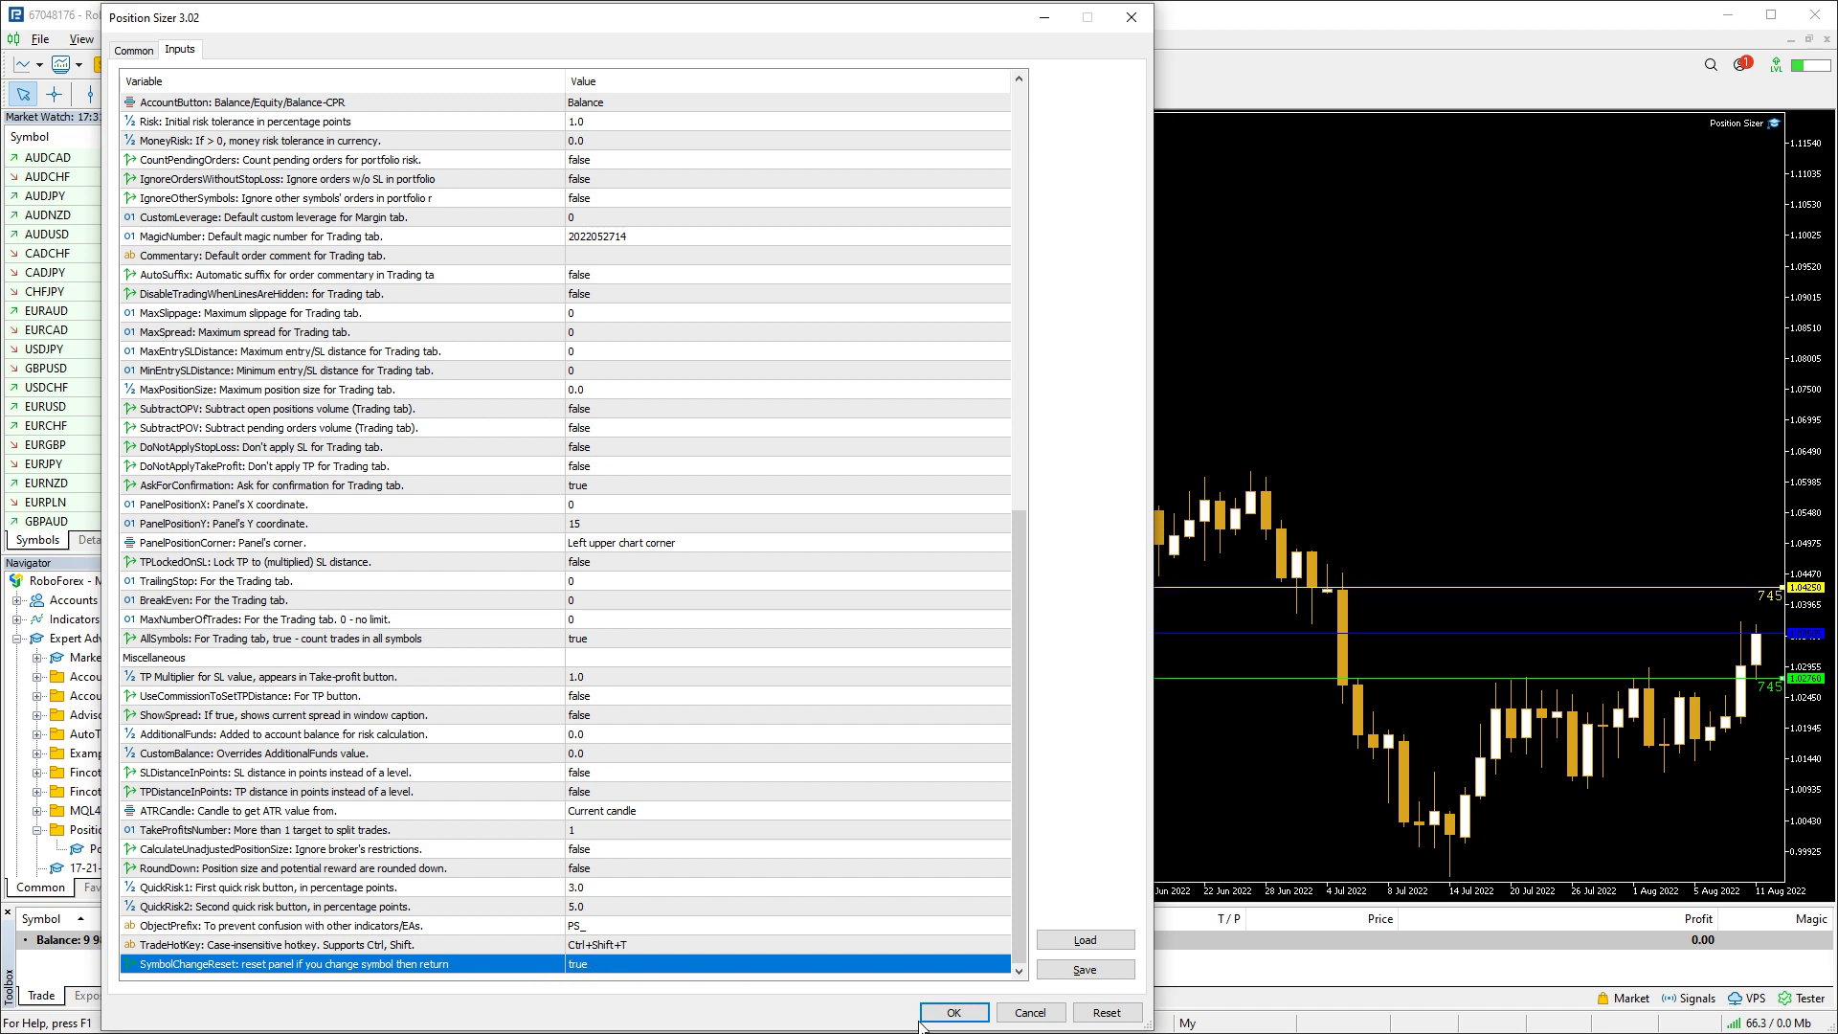
left_click(955, 1014)
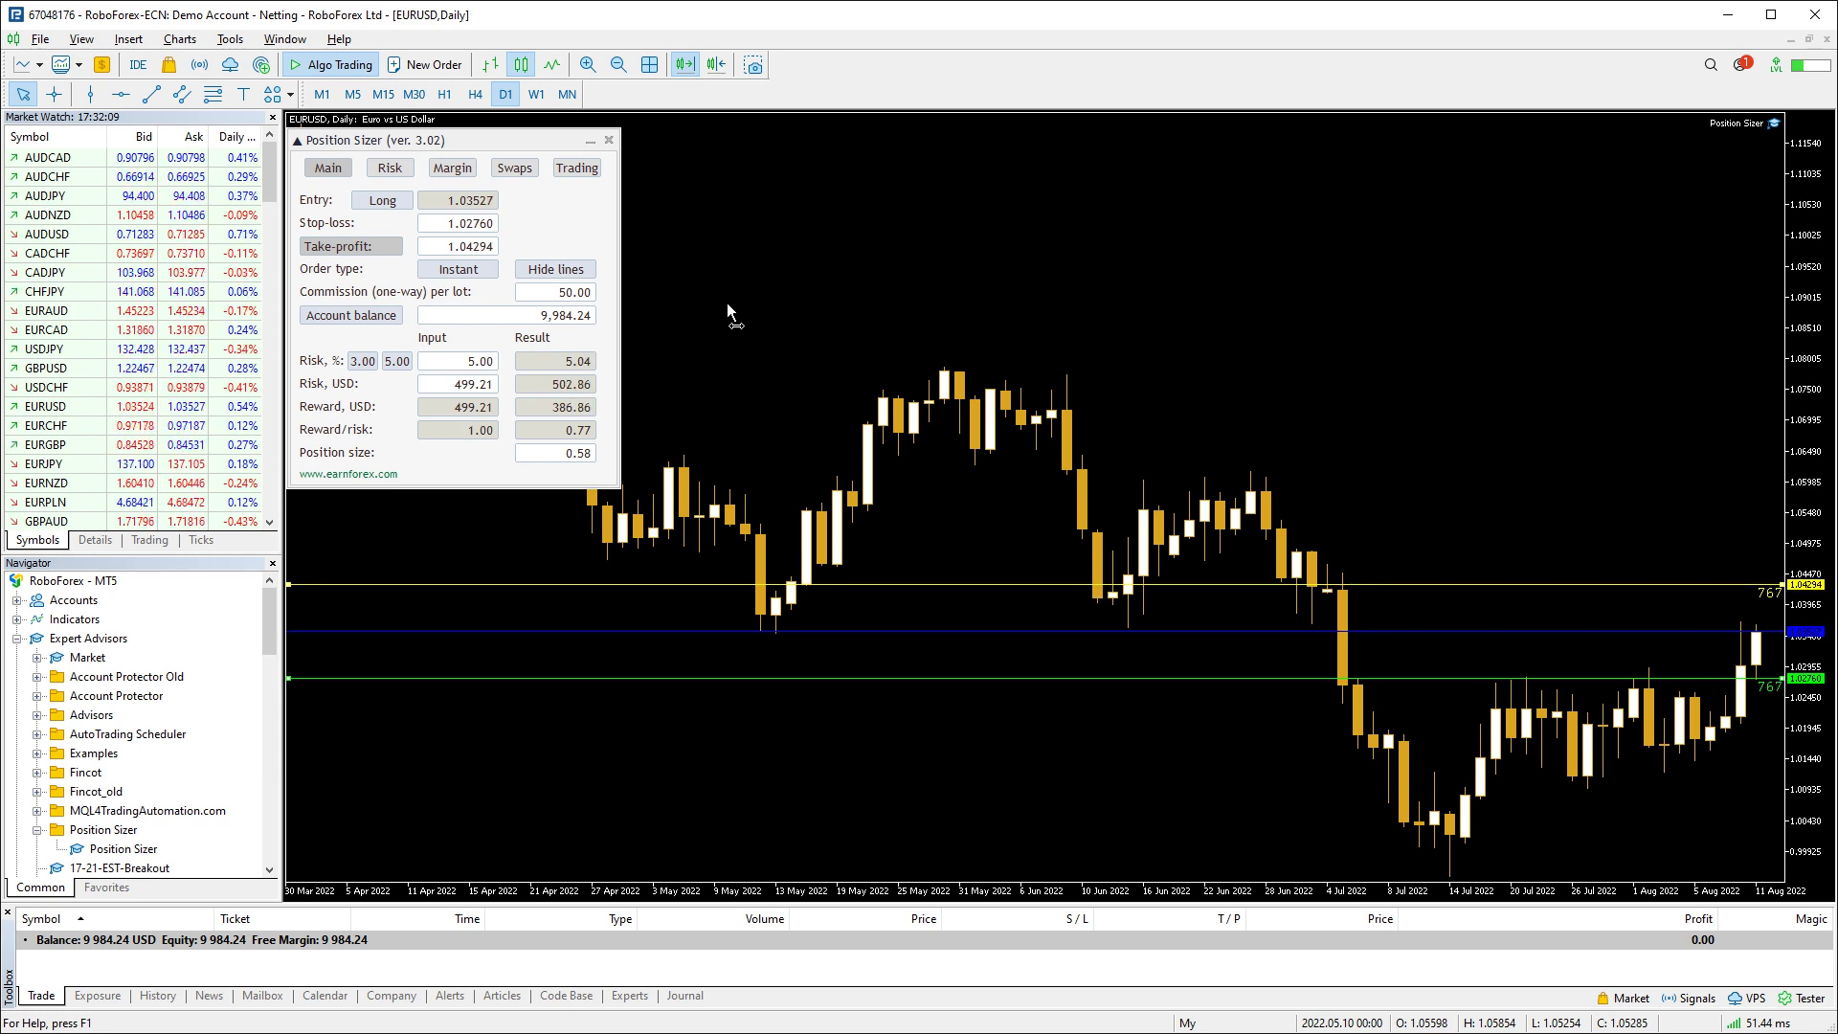
key("Return")
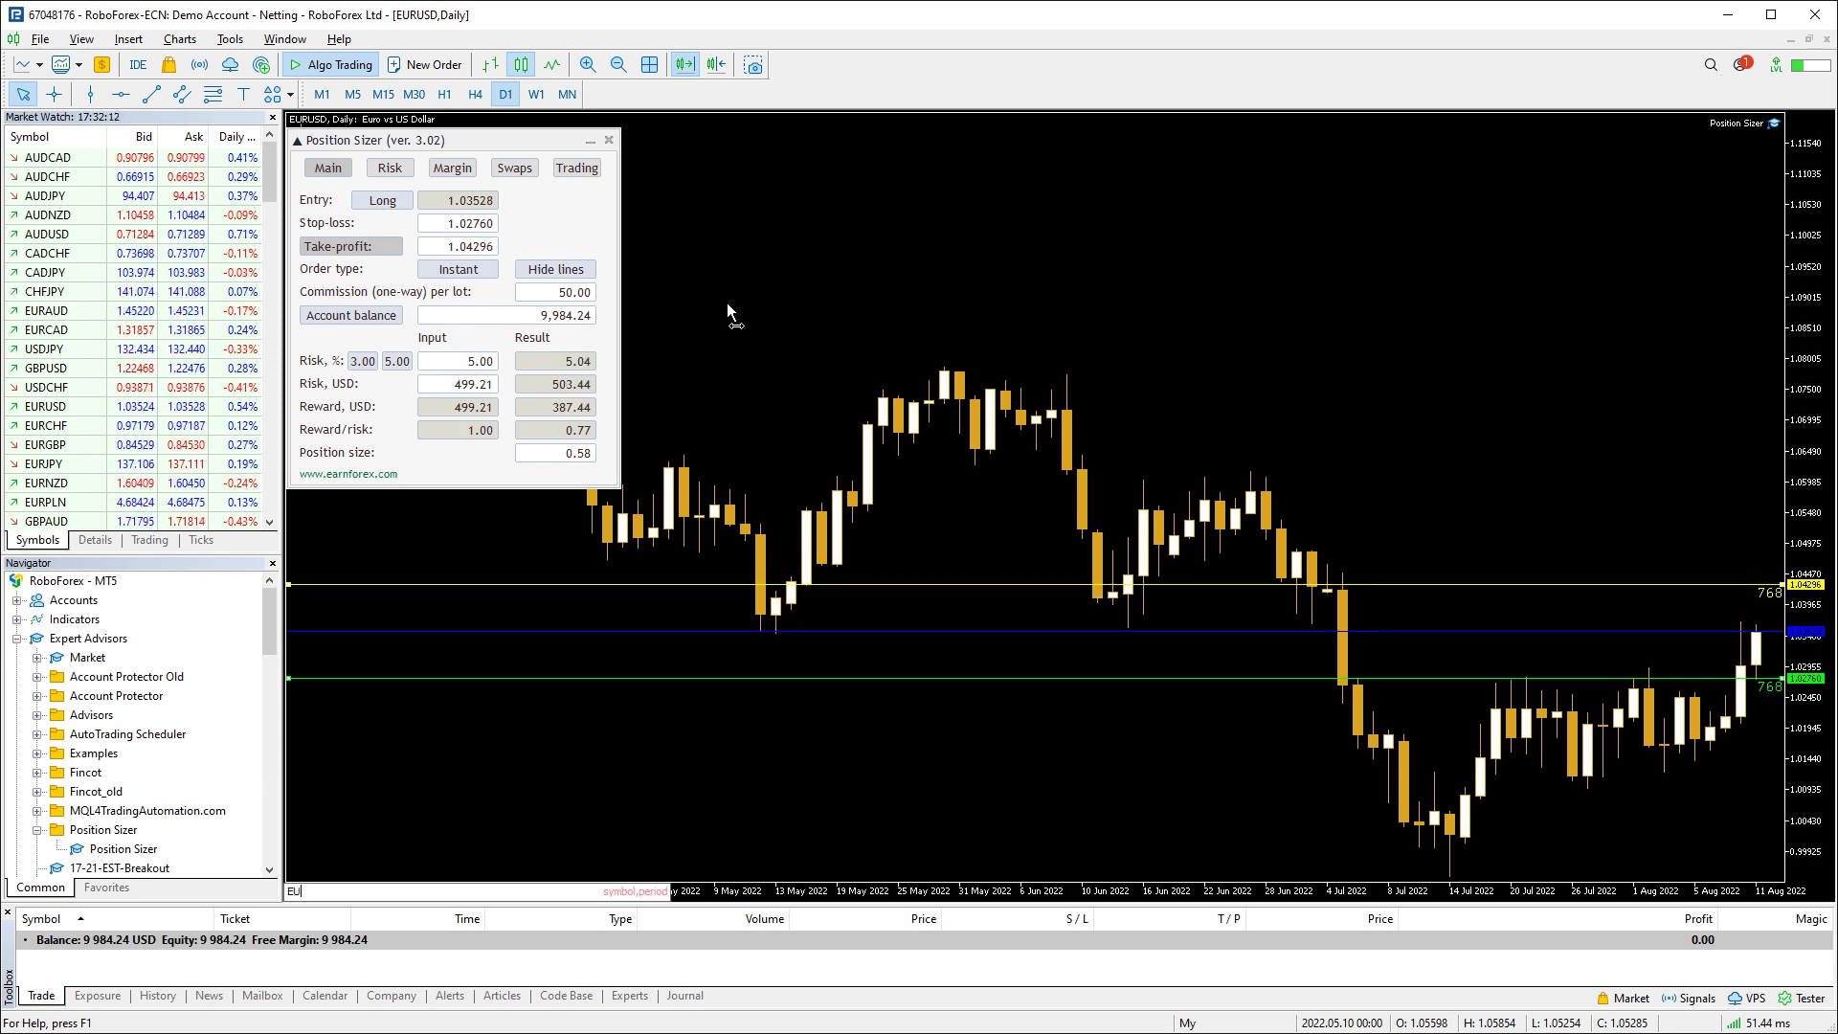
type("EURJPY")
key("Return")
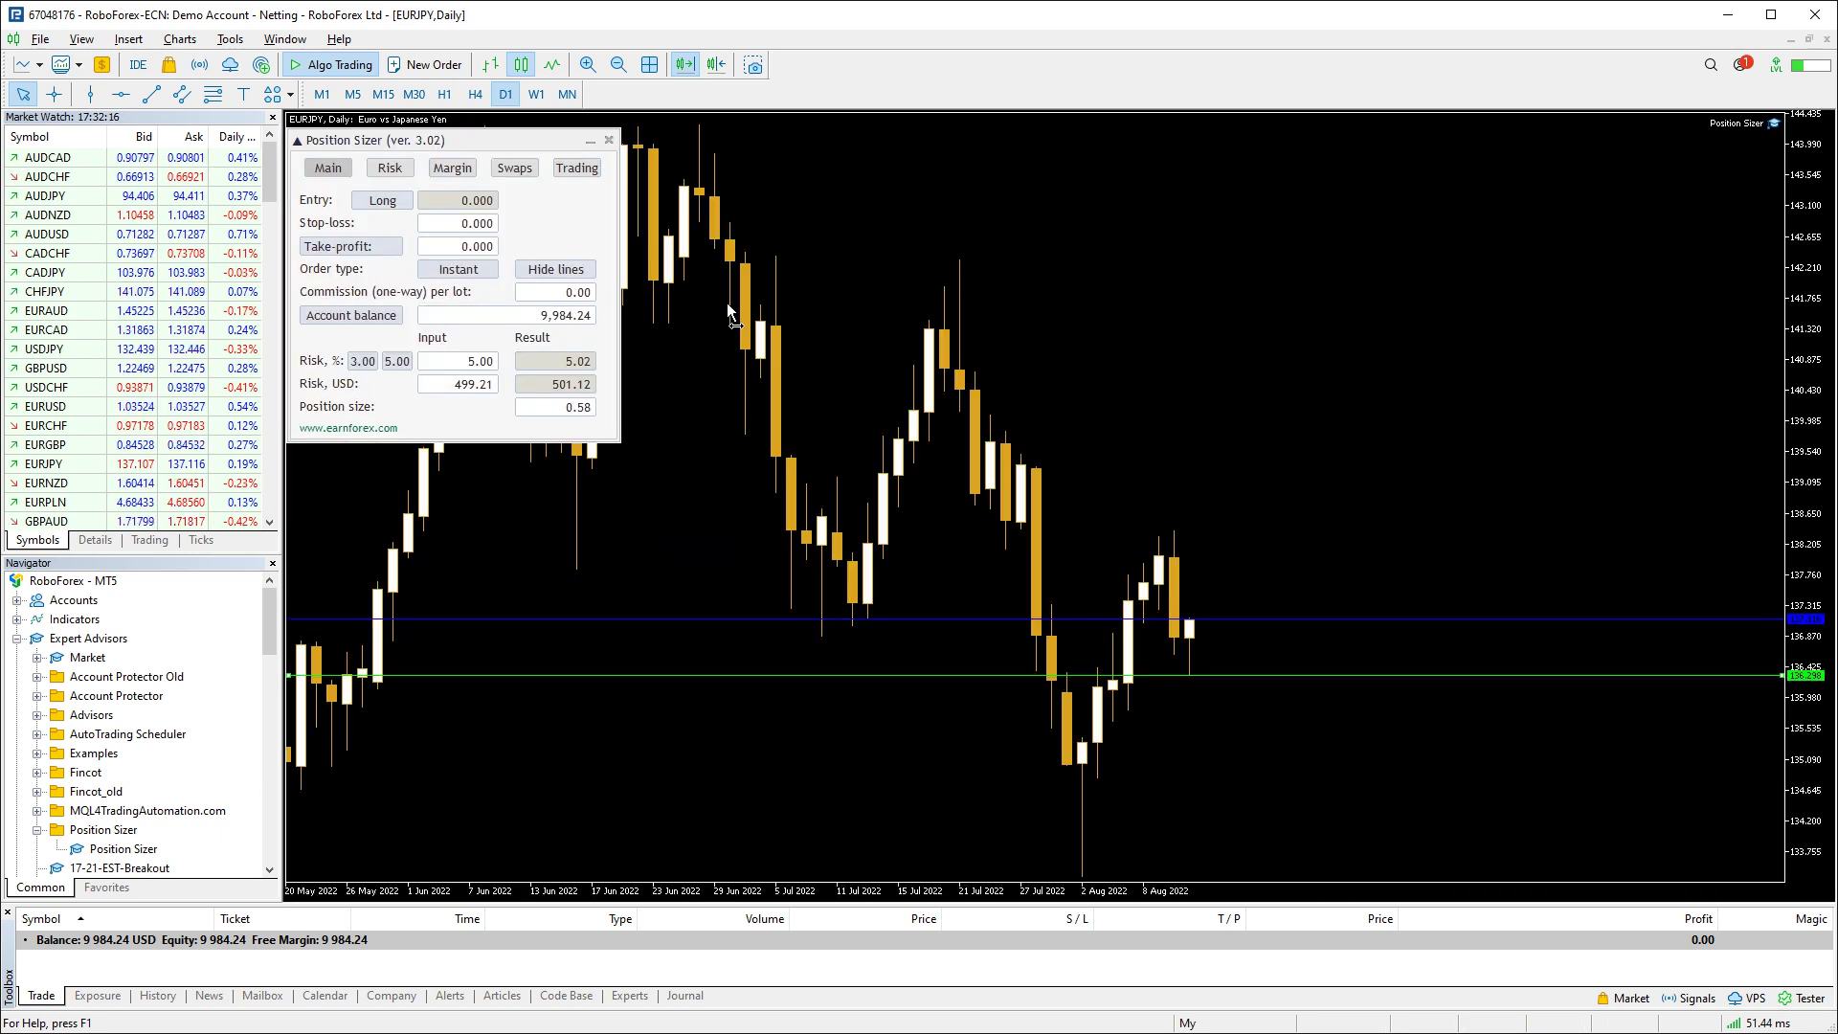